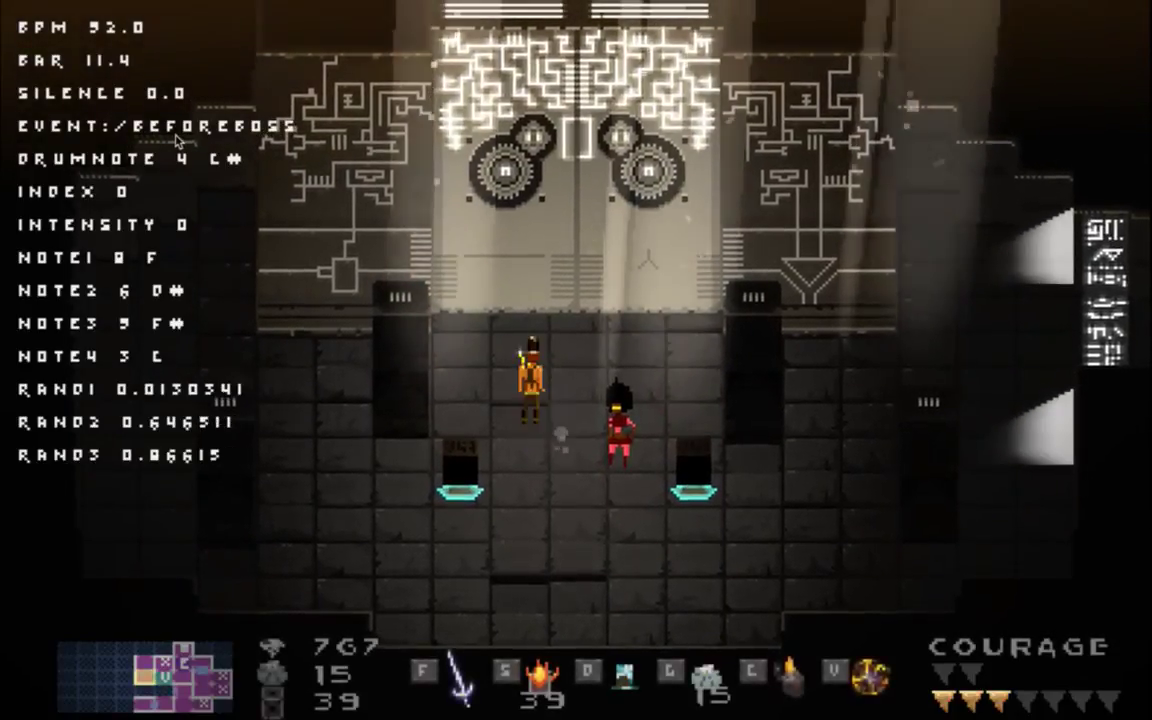
Toggle god mode on and off, walk through the large gear door and approach the boss in its room
key("g")
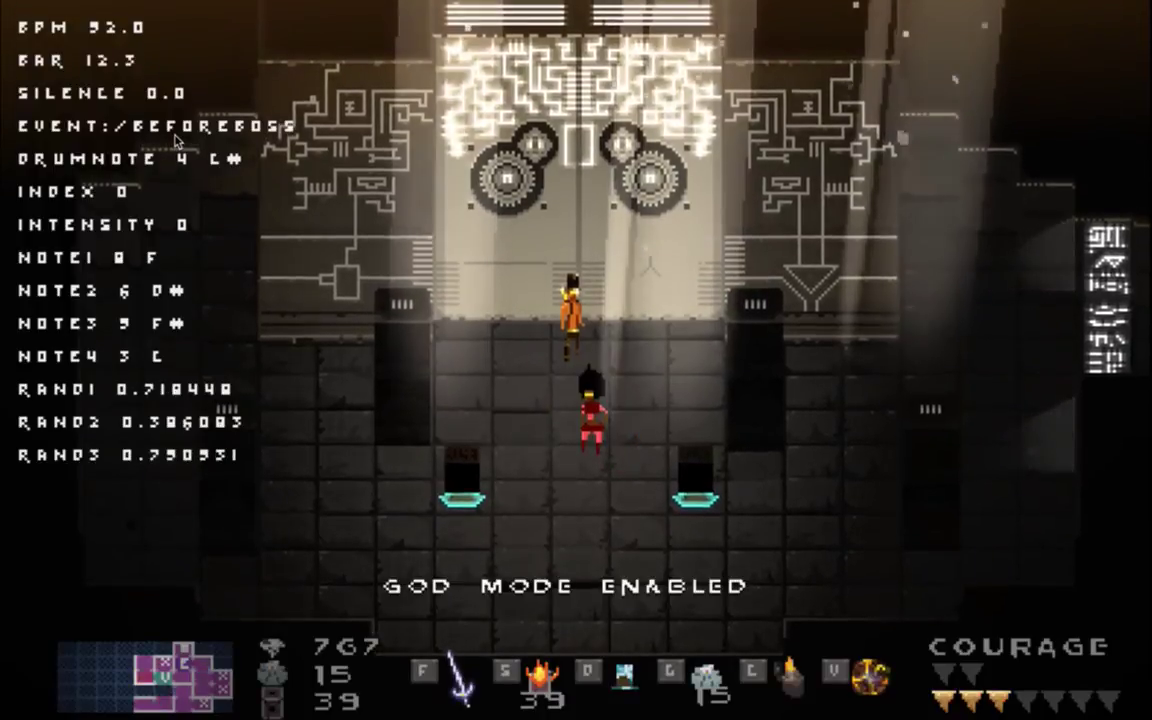
key("g")
key("Up")
key("Left")
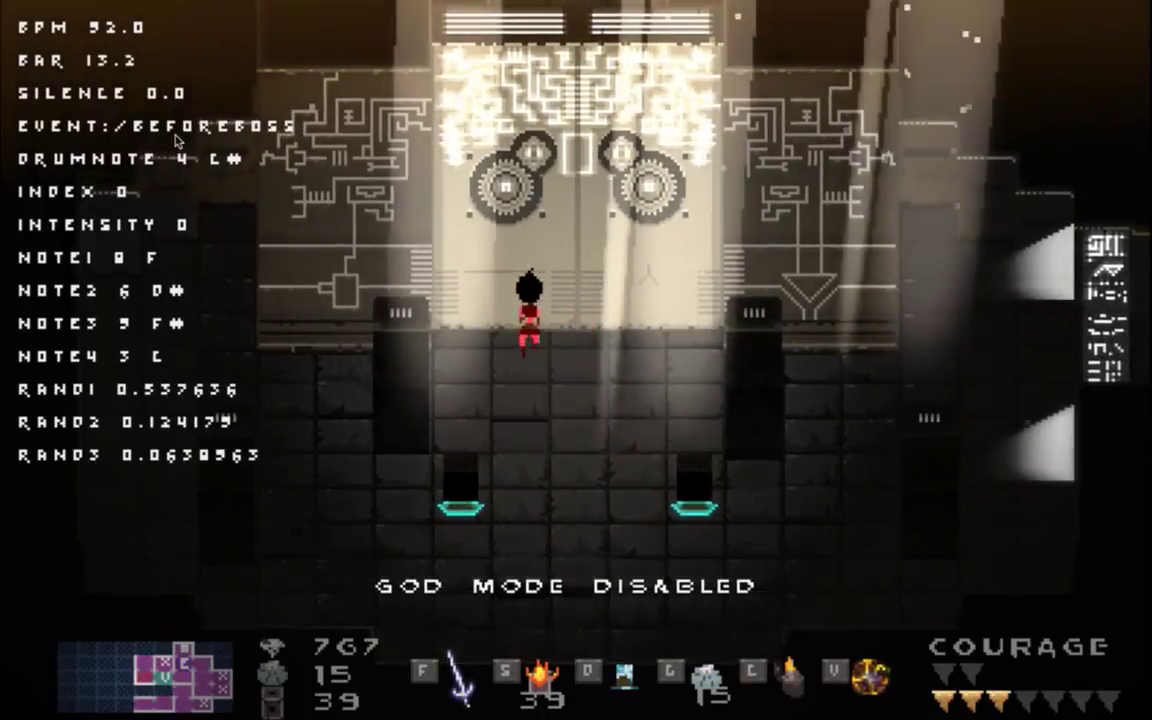
key("Up")
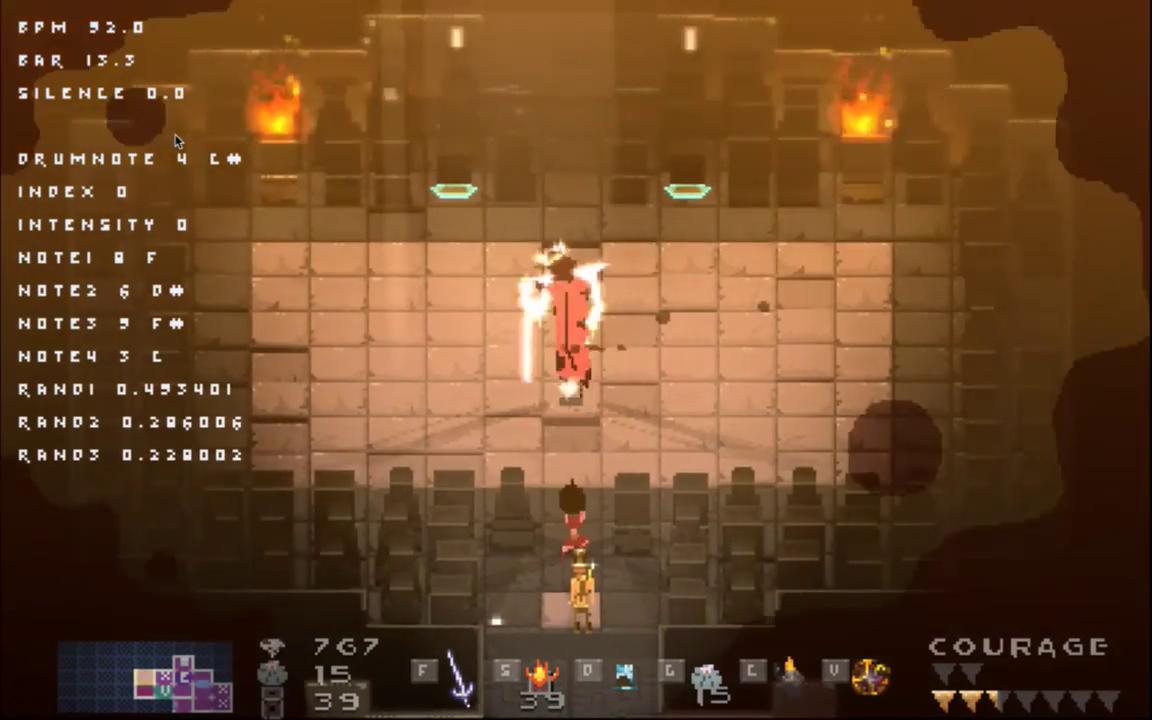
key("Up")
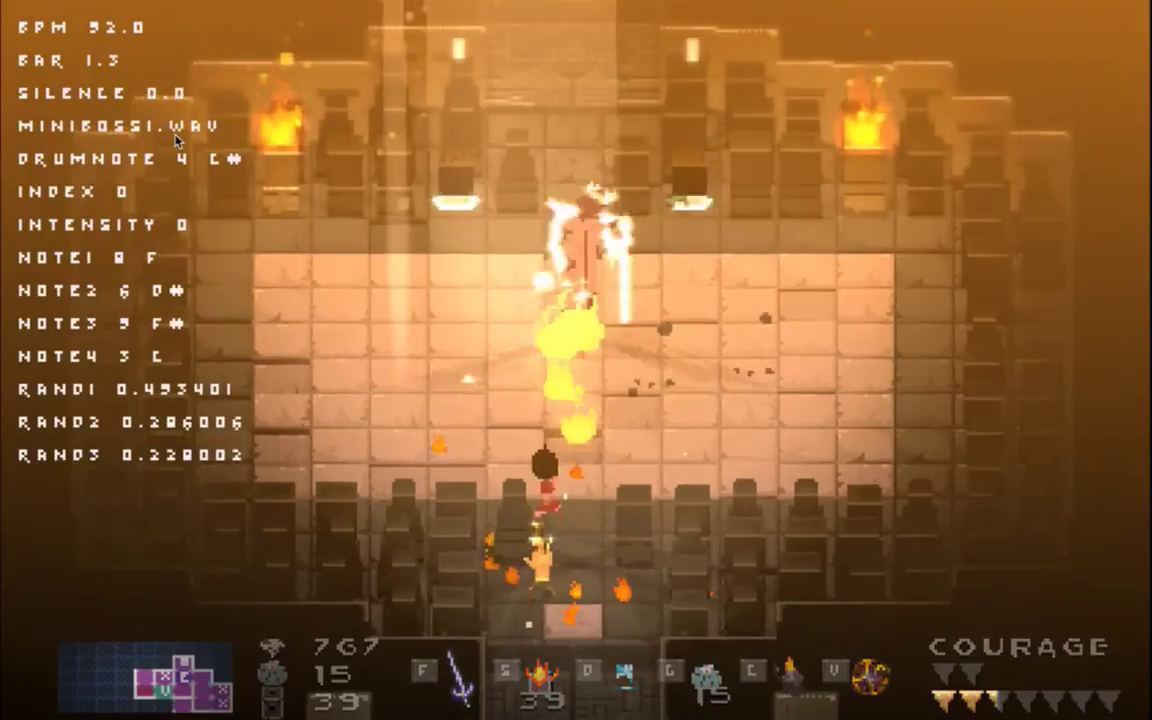
key("Up")
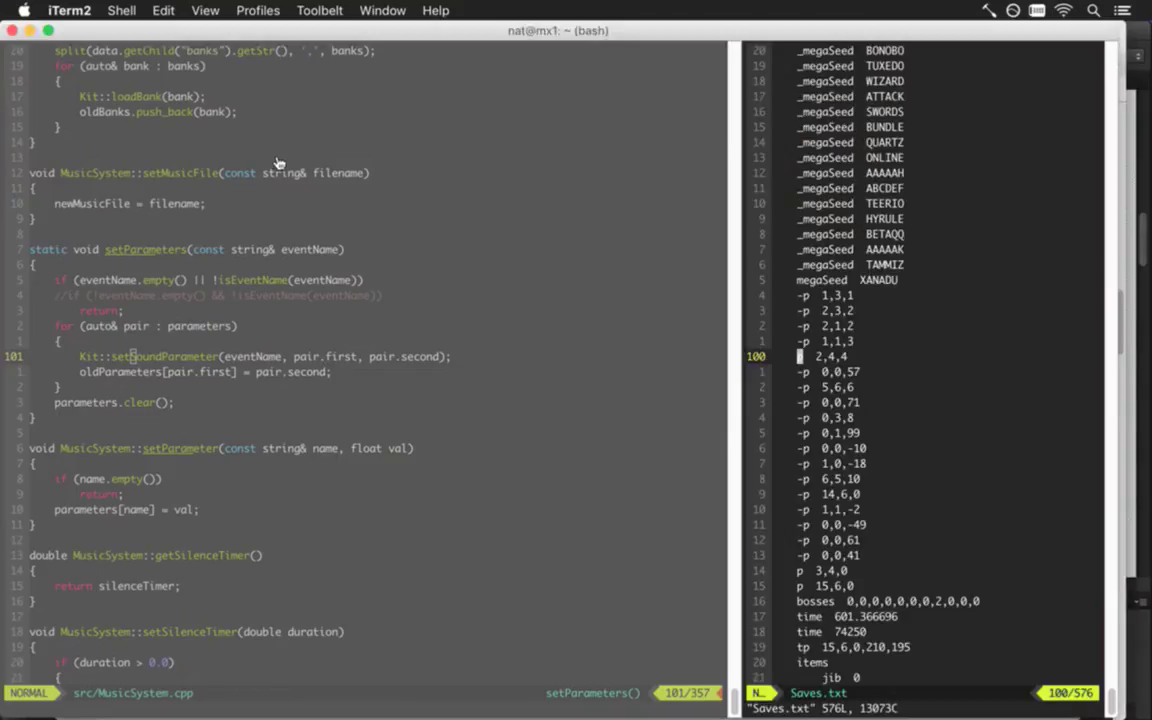
Switch to Ableton Live, move the loop in the BossRoar set to the G# clip at bar 25 and play it
key("super+Tab")
key("super+Tab")
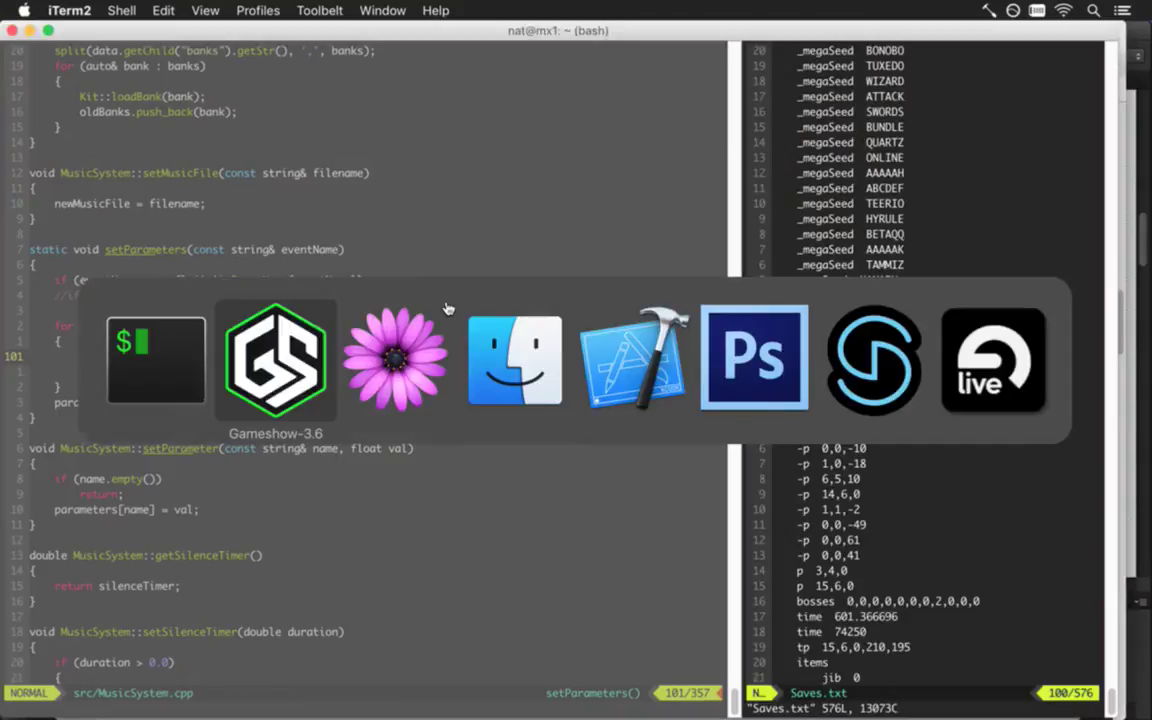
key("super+Tab")
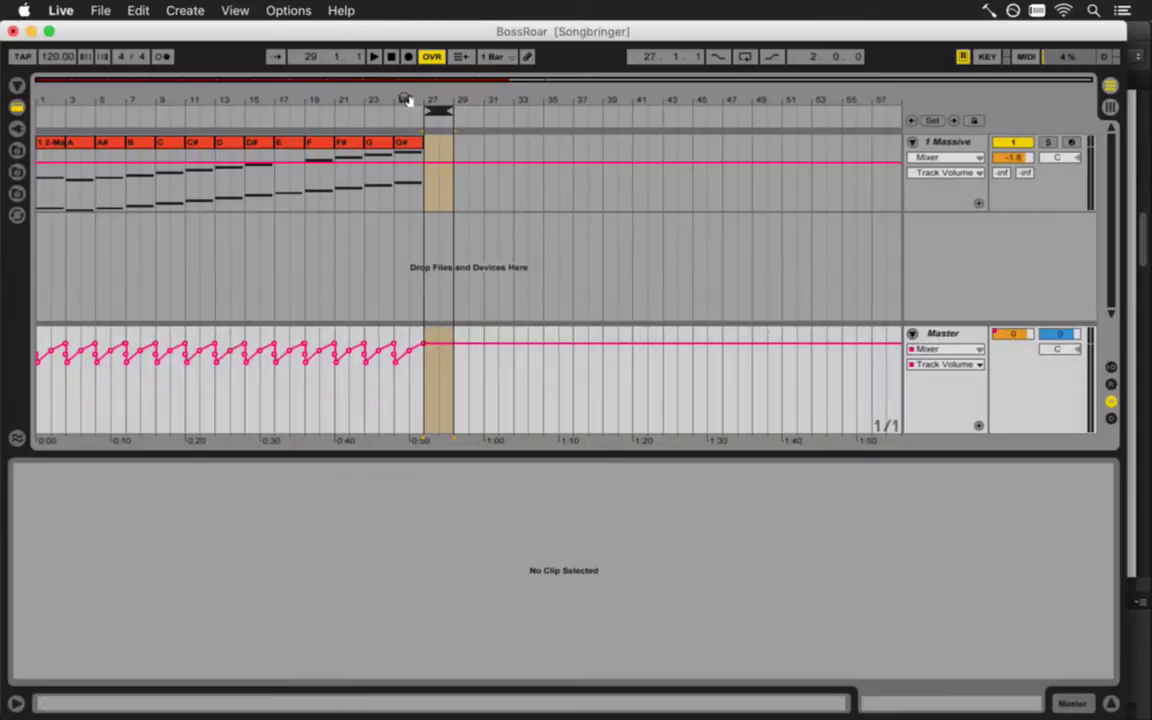
mouse_move(437, 113)
left_mouse_down()
mouse_move(260, 103)
mouse_move(84, 113)
mouse_move(415, 115)
left_mouse_up()
key("space")
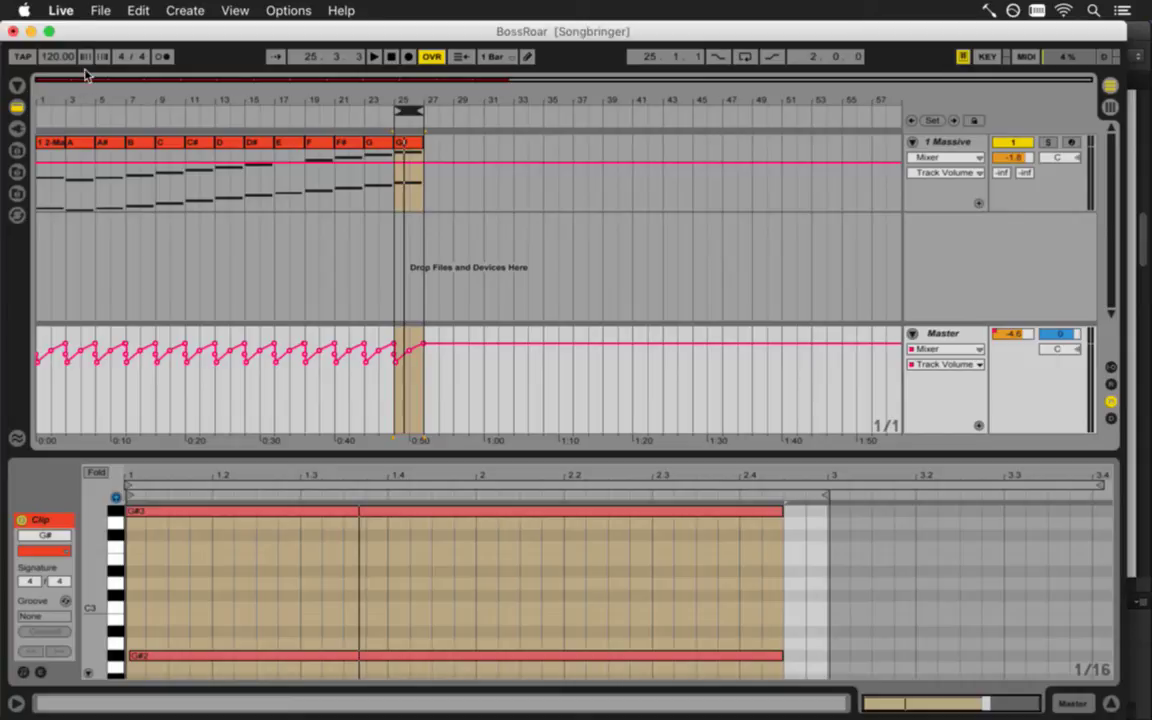
Open the recent BossLoop set, saving the changes to BossRoar
left_click(100, 10)
mouse_move(147, 66)
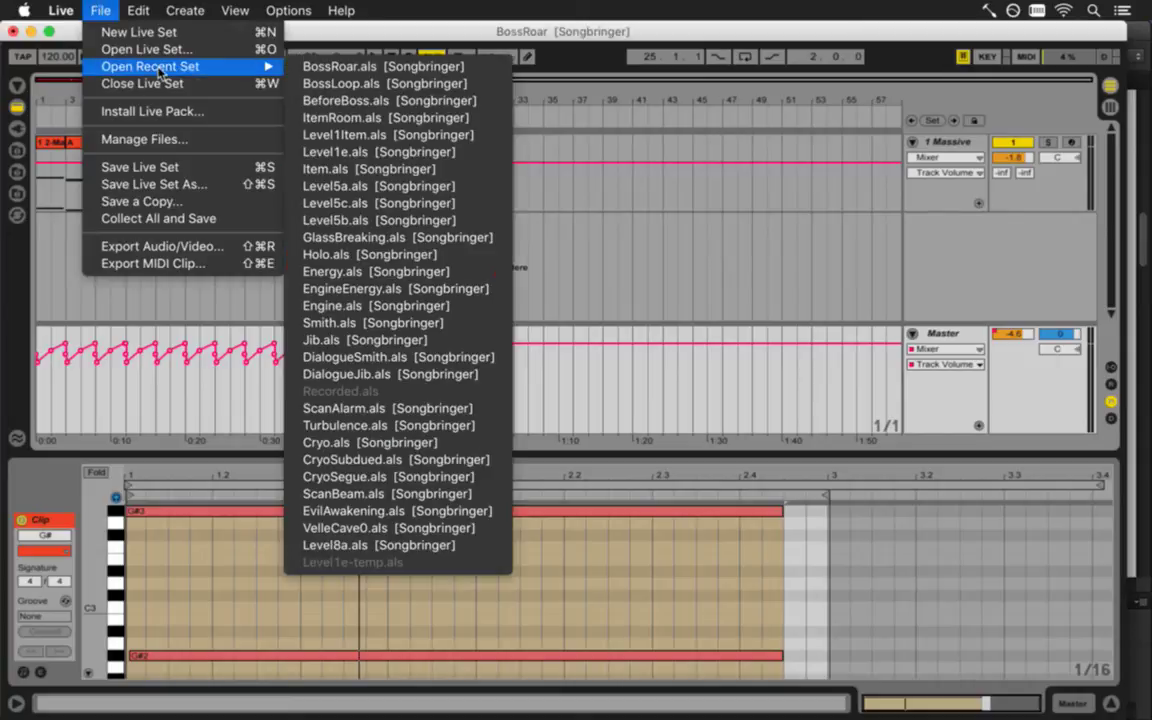
left_click(330, 83)
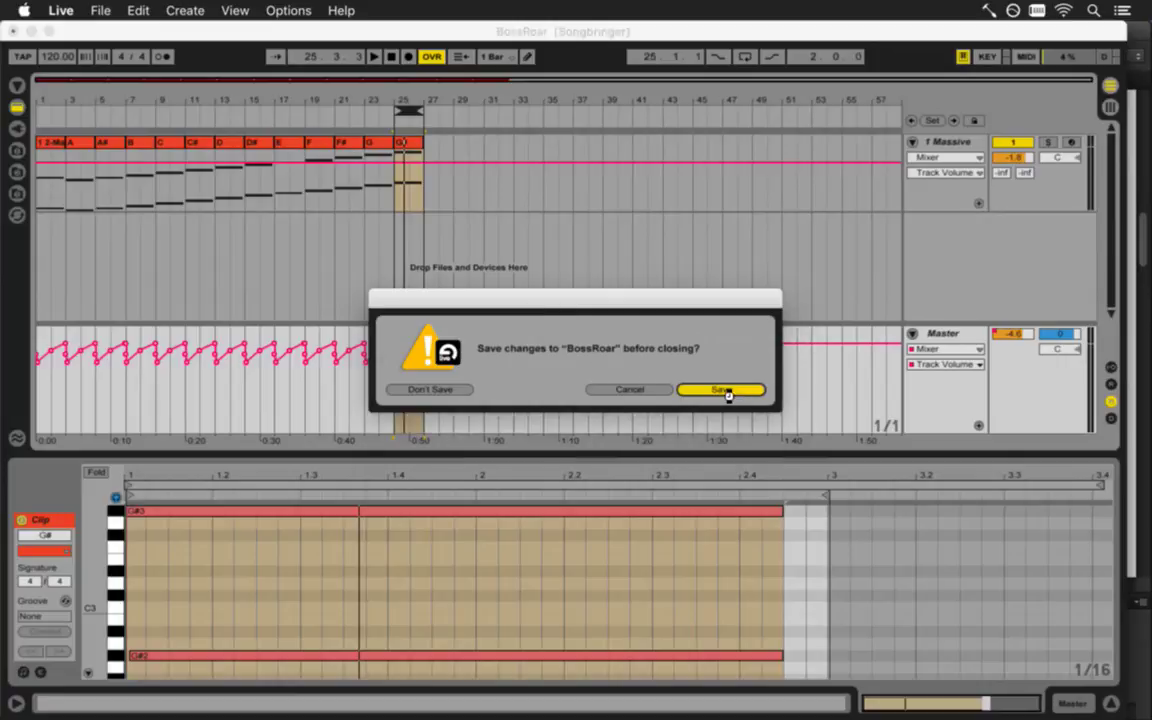
key("Return")
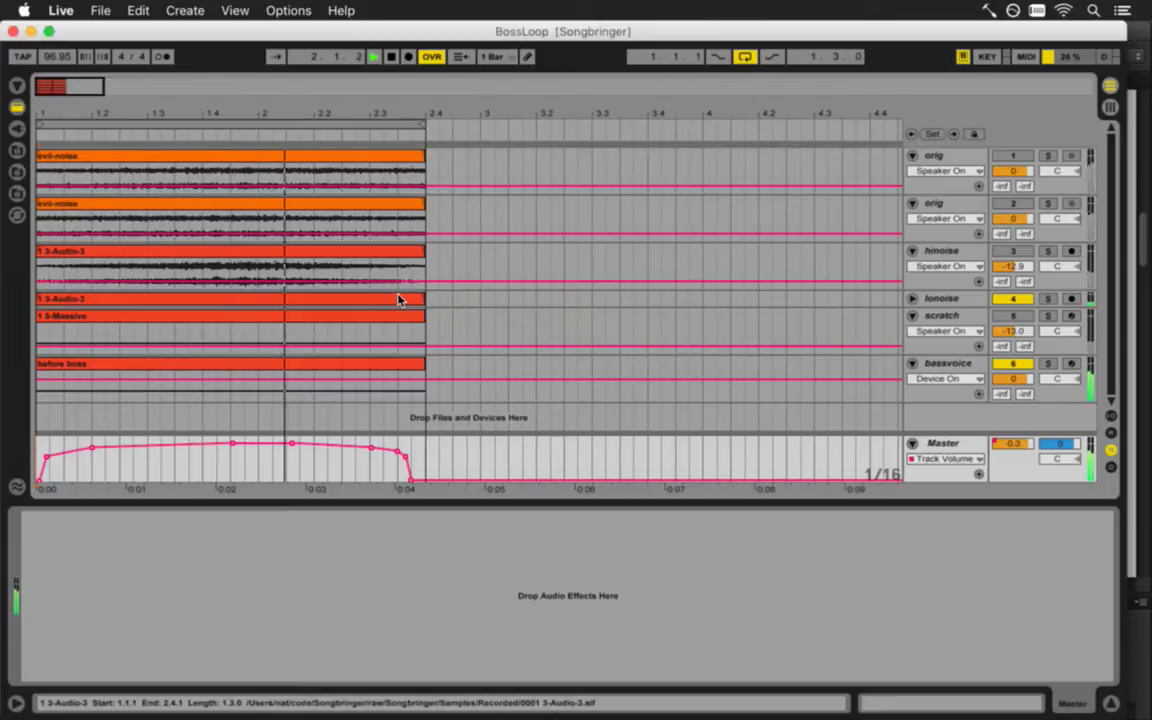
Listen to the BossLoop arrangement at a lower system volume, then stop playback and return to the start
key("space")
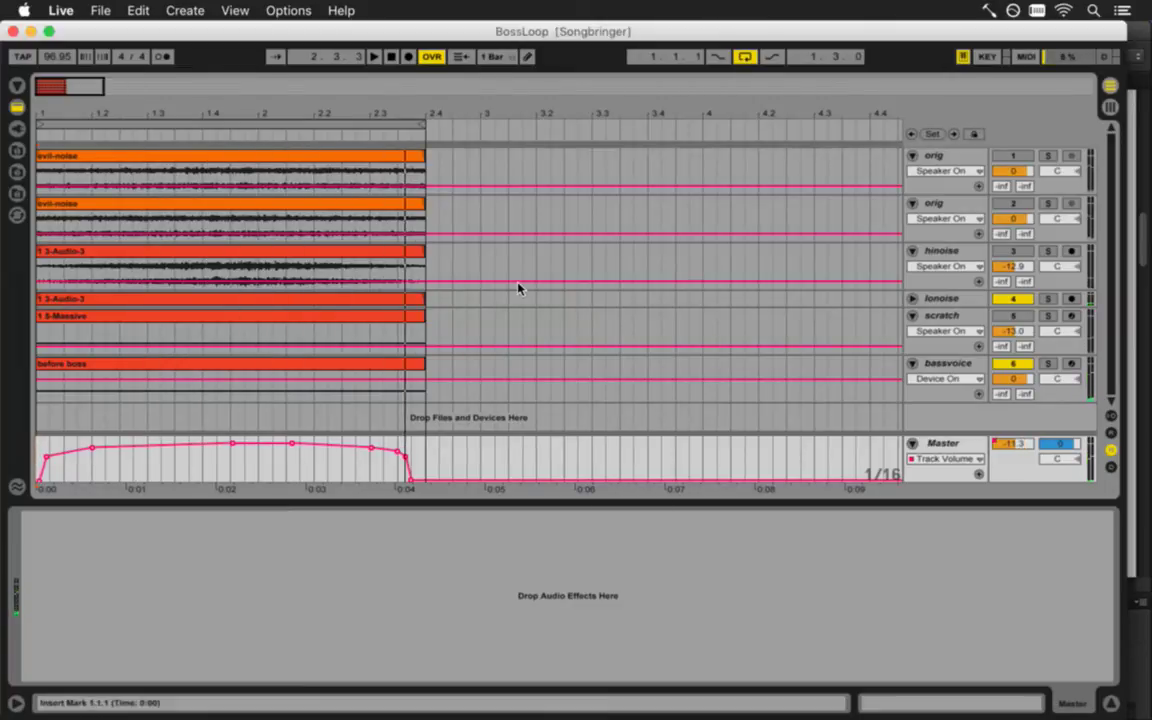
key("XF86AudioLowerVolume")
key("space")
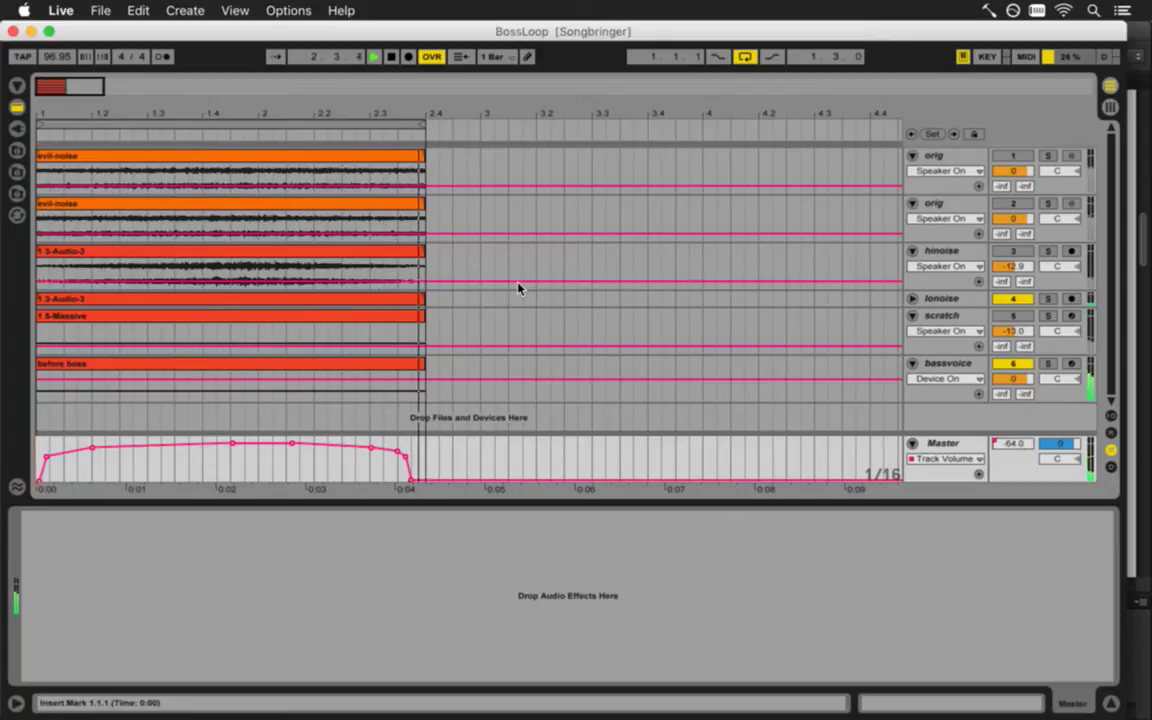
left_click(391, 57)
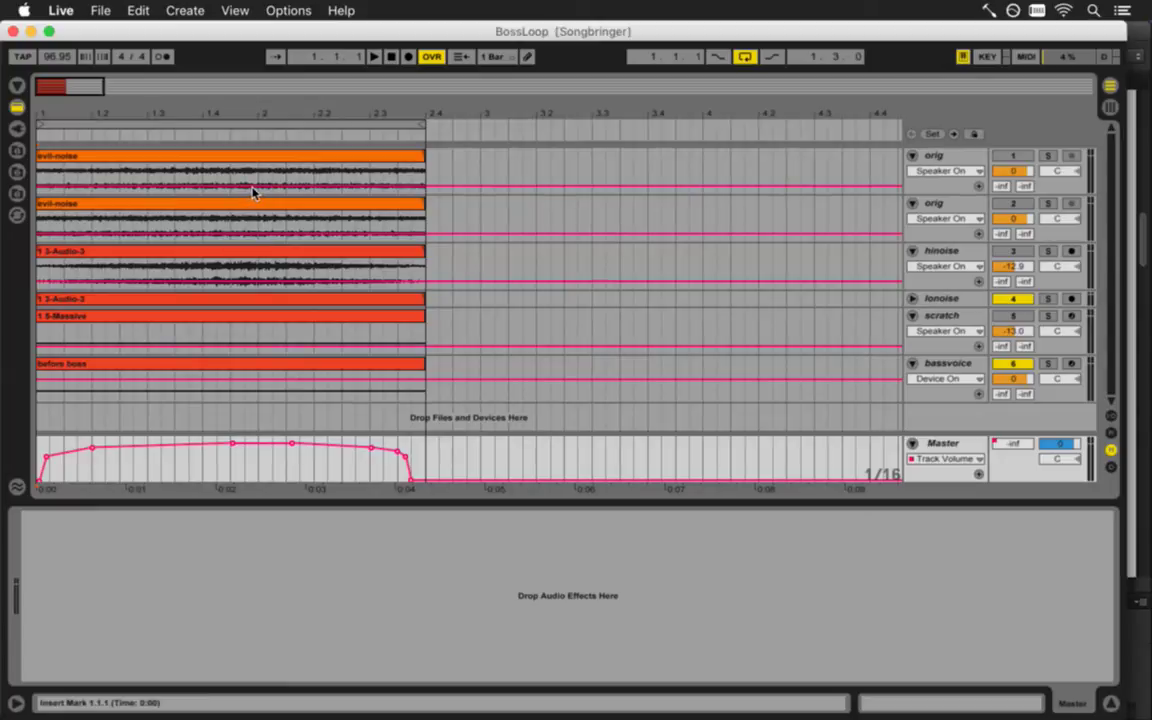
Switch to Xcode and run the game project
key("super+Tab")
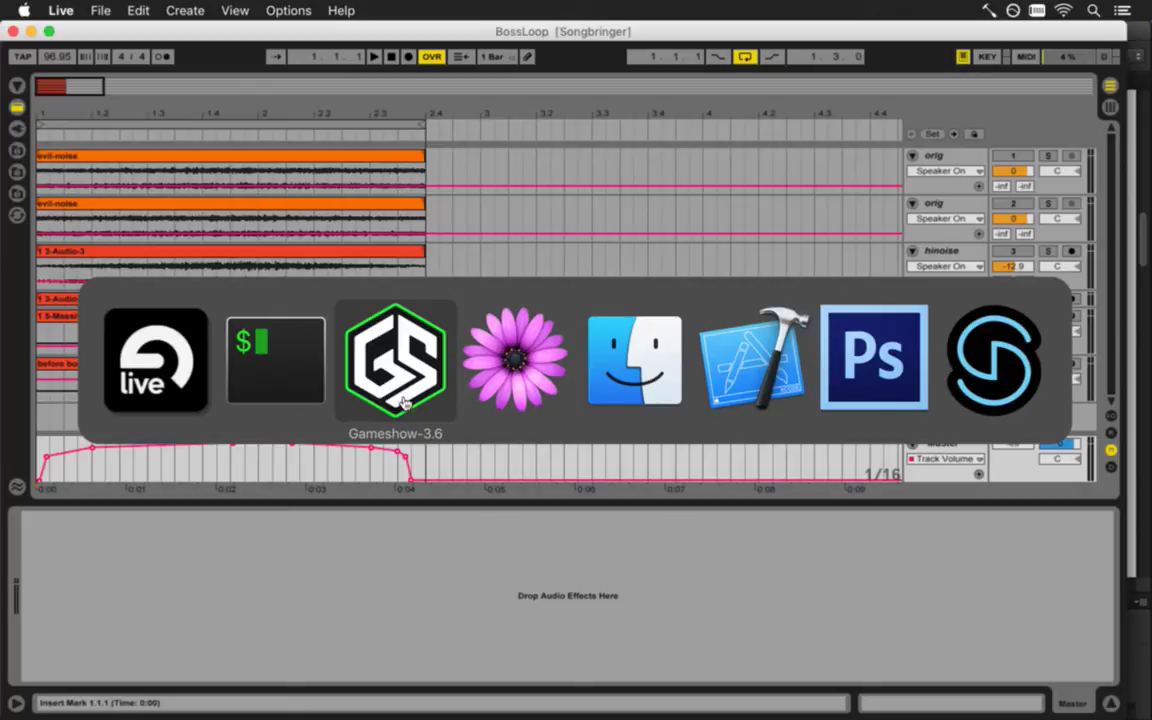
left_click(758, 376)
key("super+r")
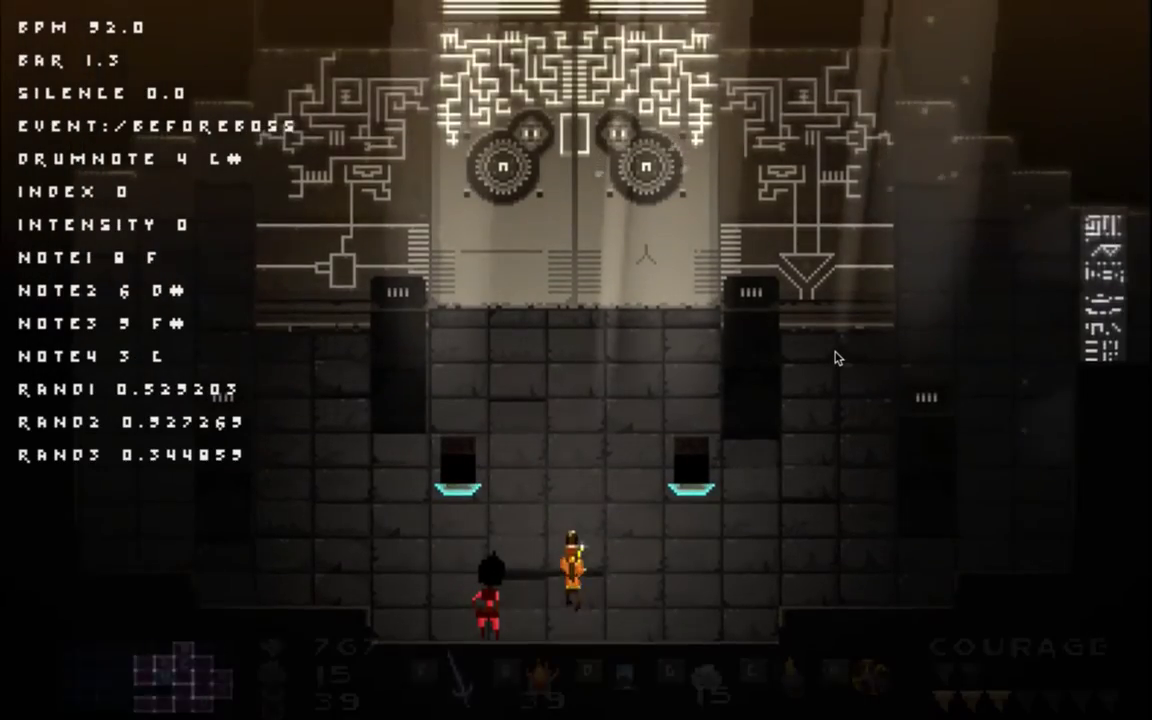
Turn god mode on and off again and enter the boss room through the gear door
key("g")
key("g")
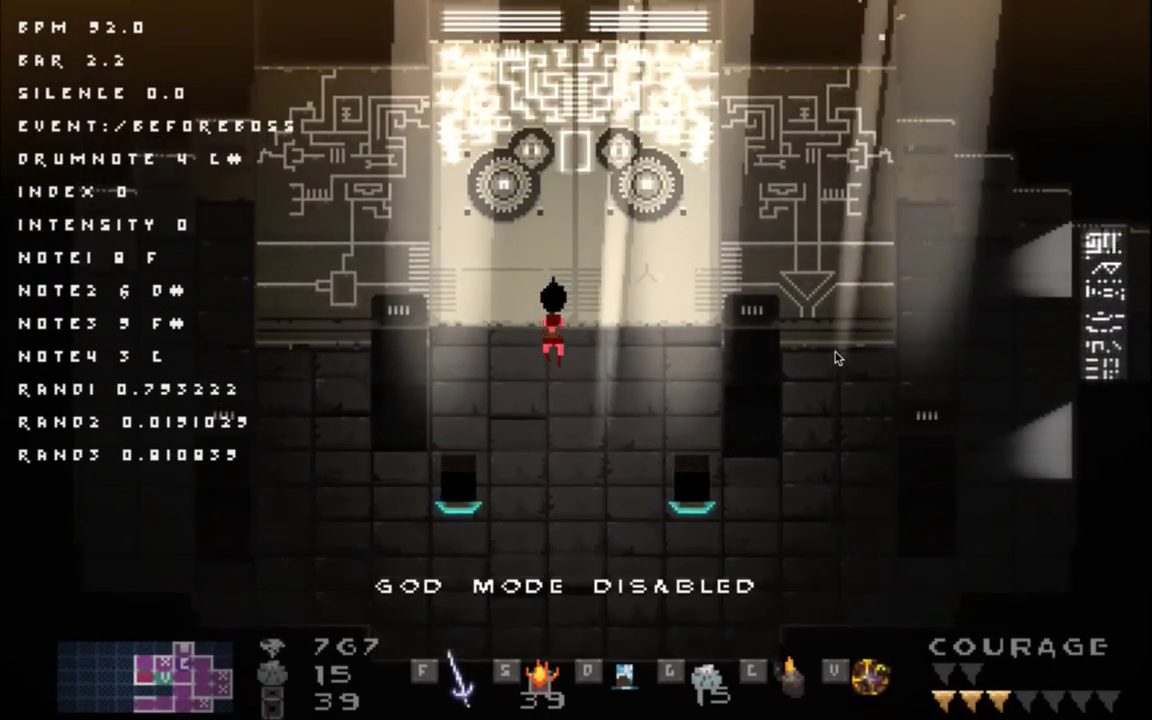
key("Up")
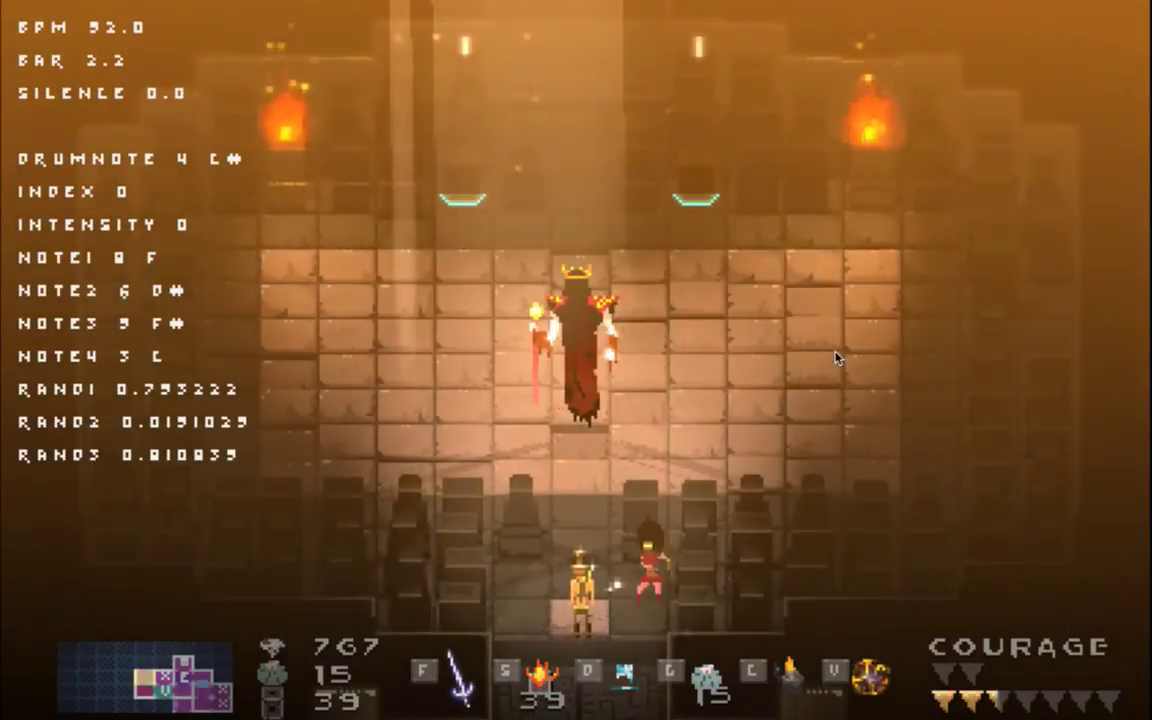
Pause the game, check the music and sound volume settings, and resume play
key("Escape")
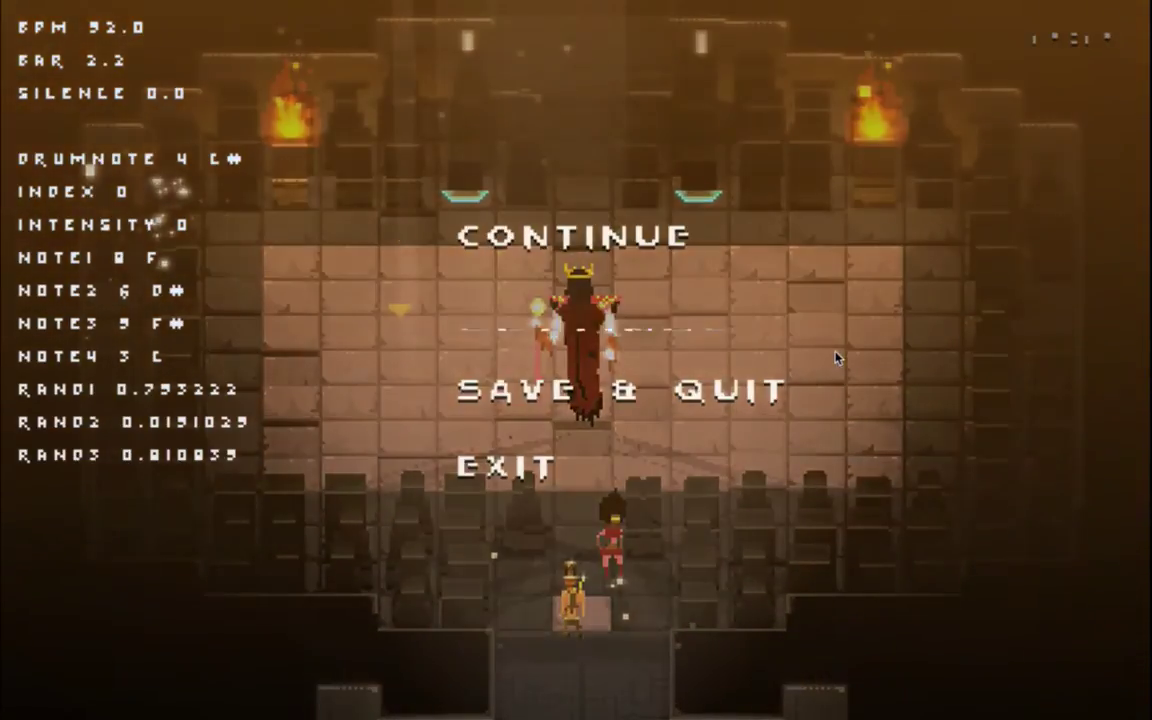
key("Return")
key("Down")
key("Return")
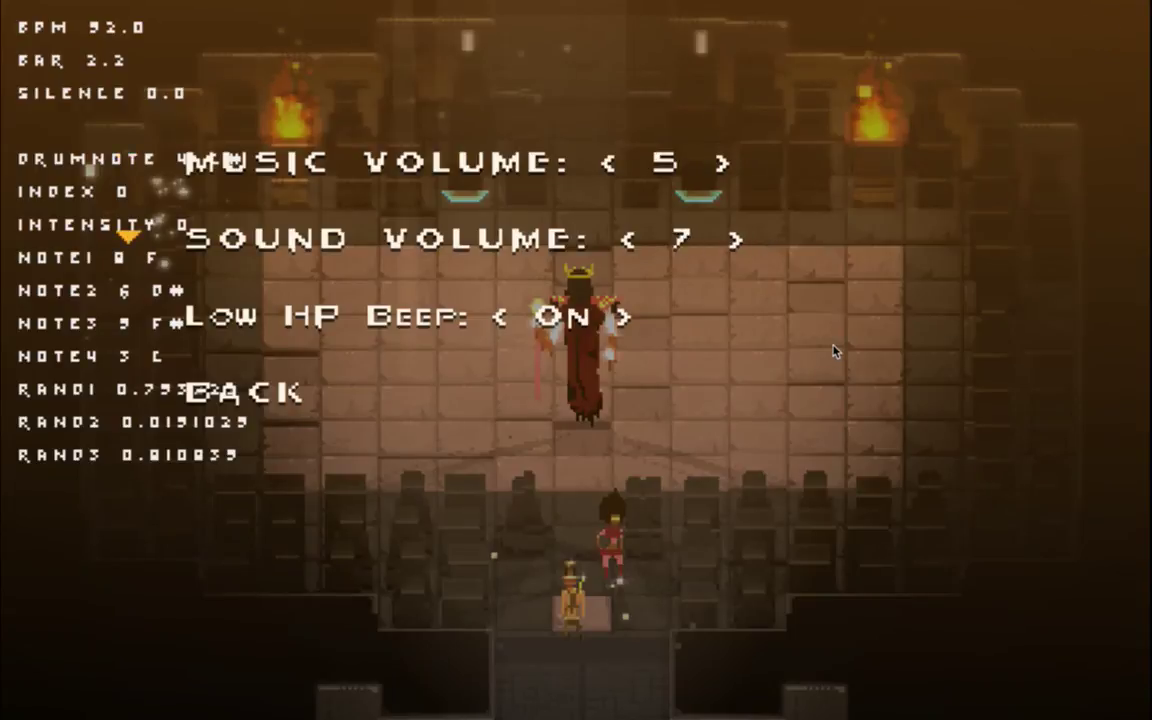
key("Escape")
key("Escape")
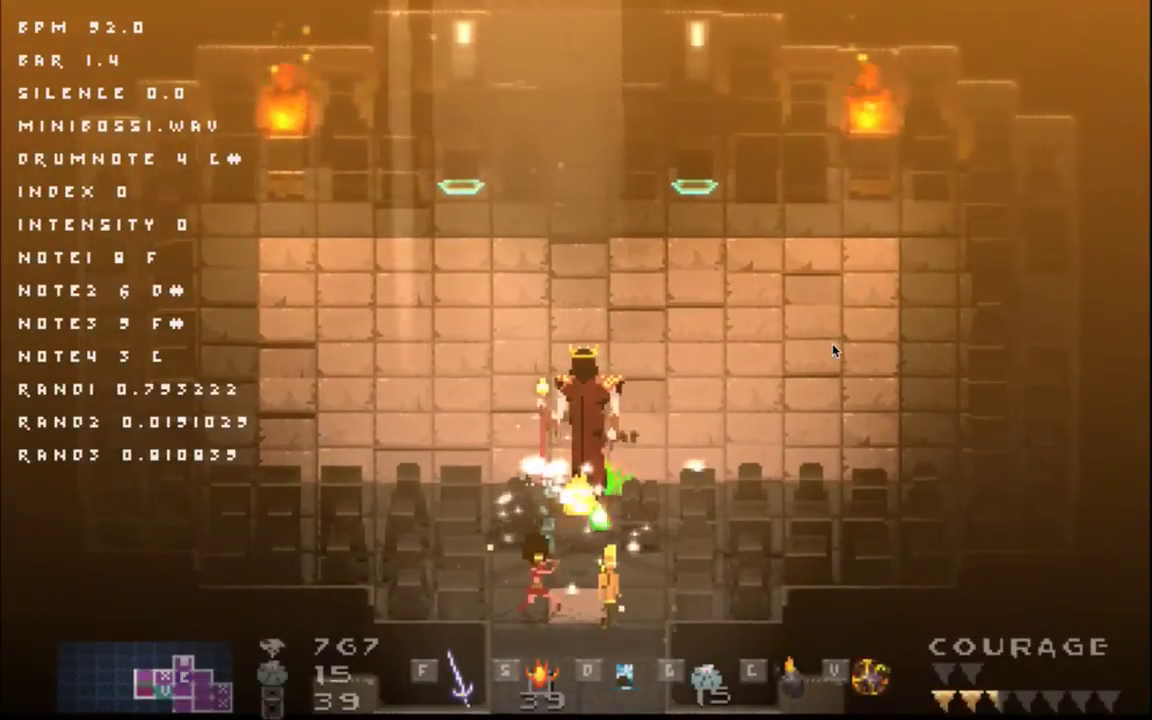
Fight the crowned boss, moving around the room to dodge its fire attacks
key("Left")
key("Down")
key("Up")
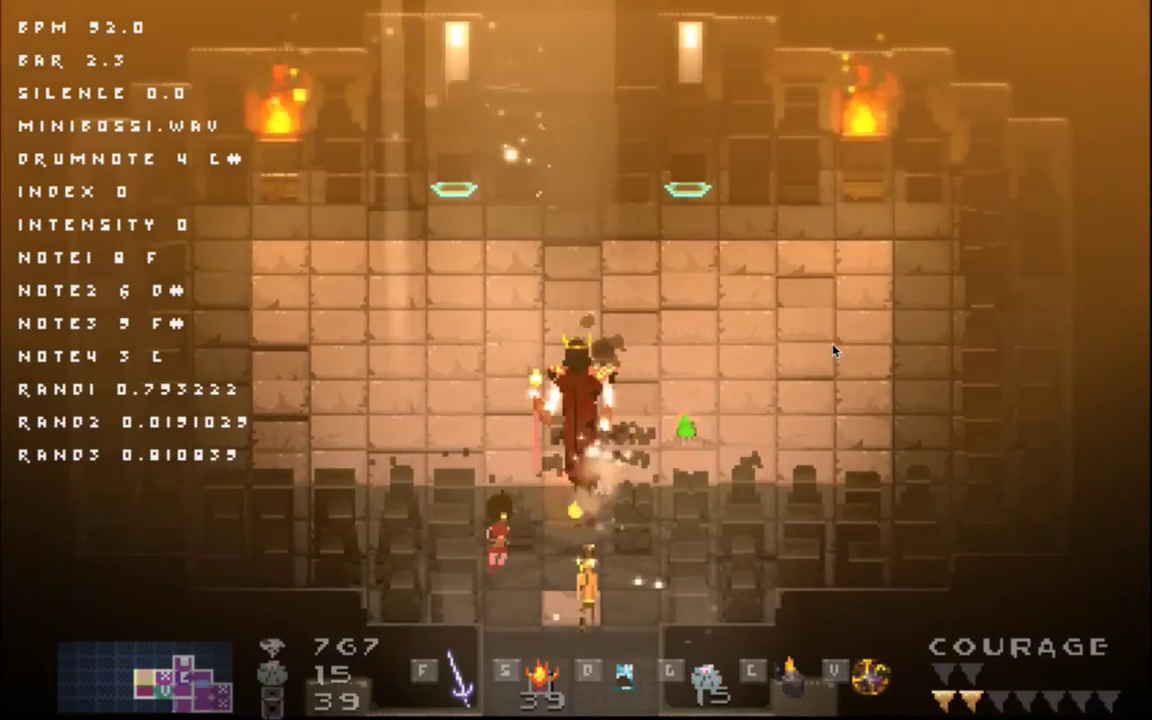
key("Right")
key("Down")
key("Left")
key("Up")
key("Right")
key("Down")
key("Up")
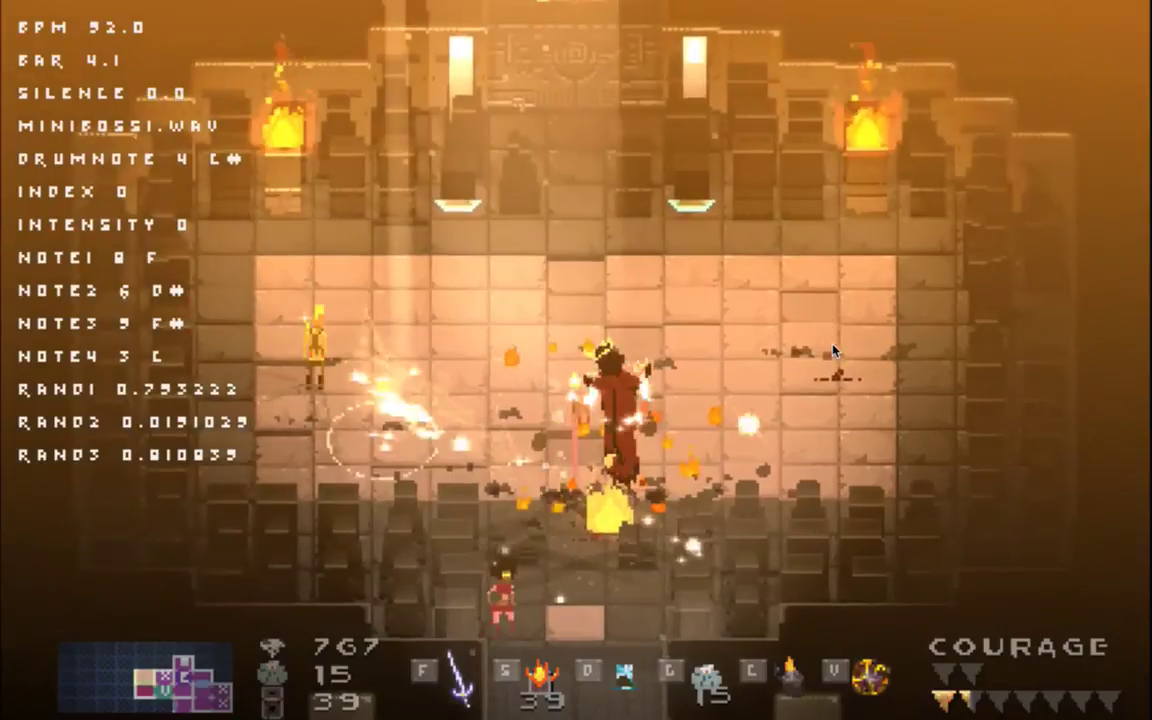
key("Right")
key("Left")
key("Up")
key("Right")
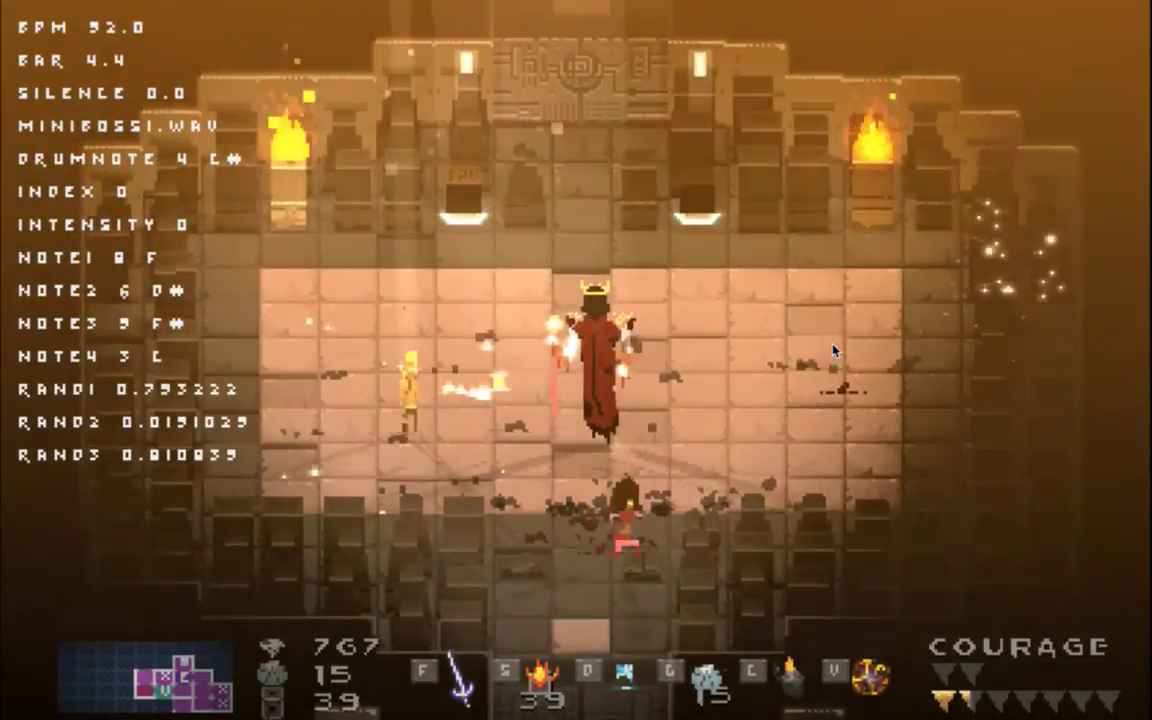
key("Right")
key("Up")
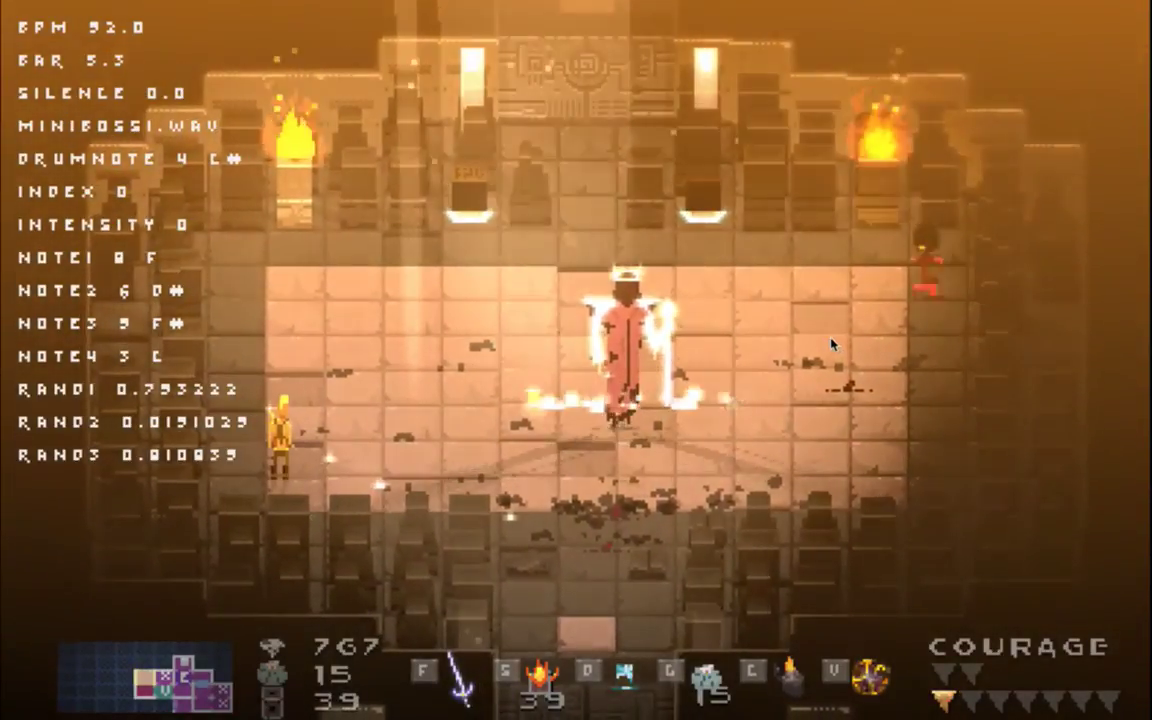
key("Left")
Enable invincibility and keep moving across the boss room during the fight
key("i")
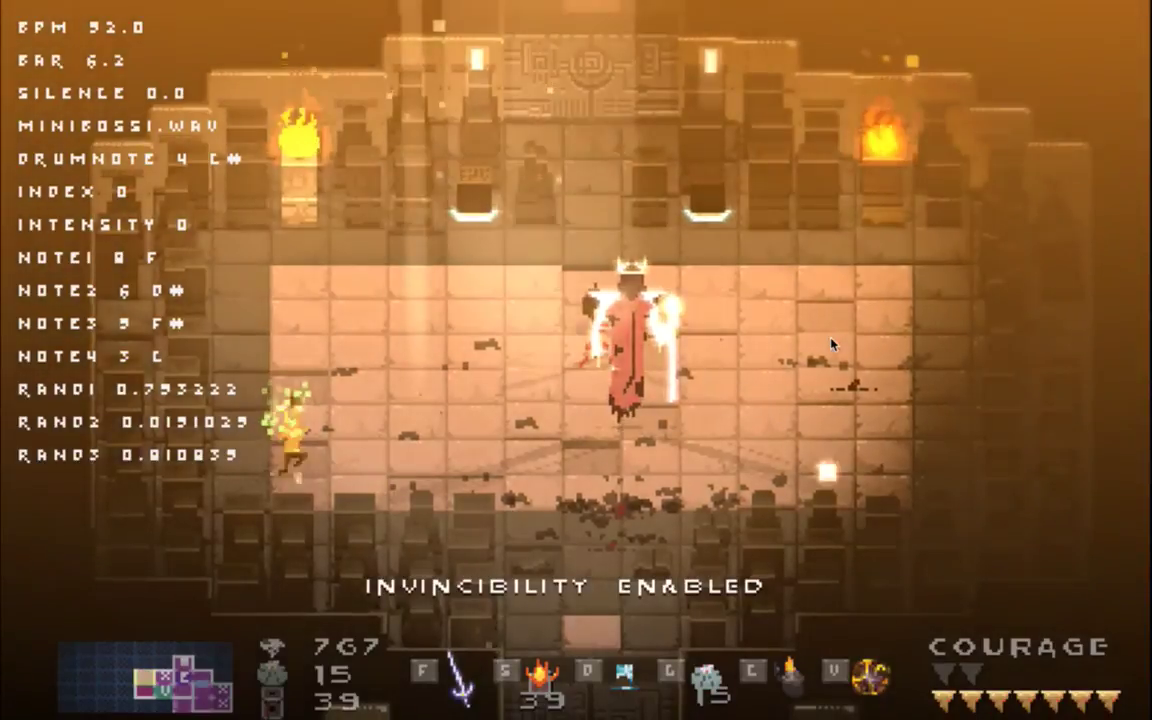
key("Right")
key("Up")
key("Right")
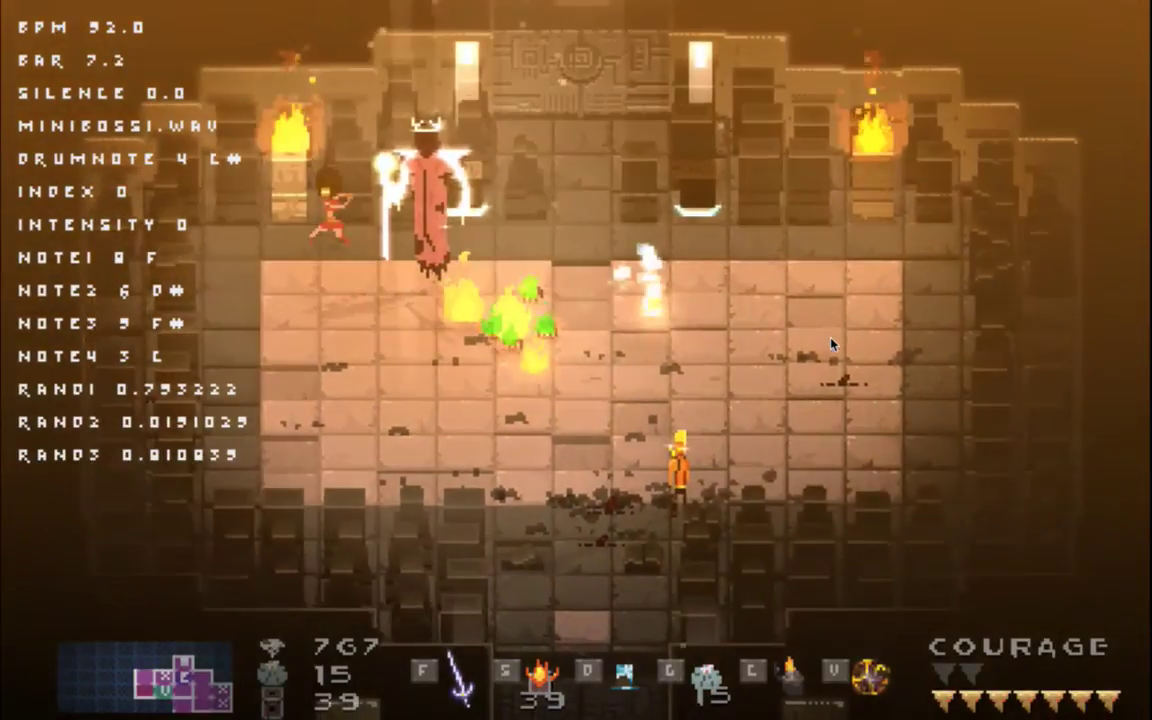
key("Left")
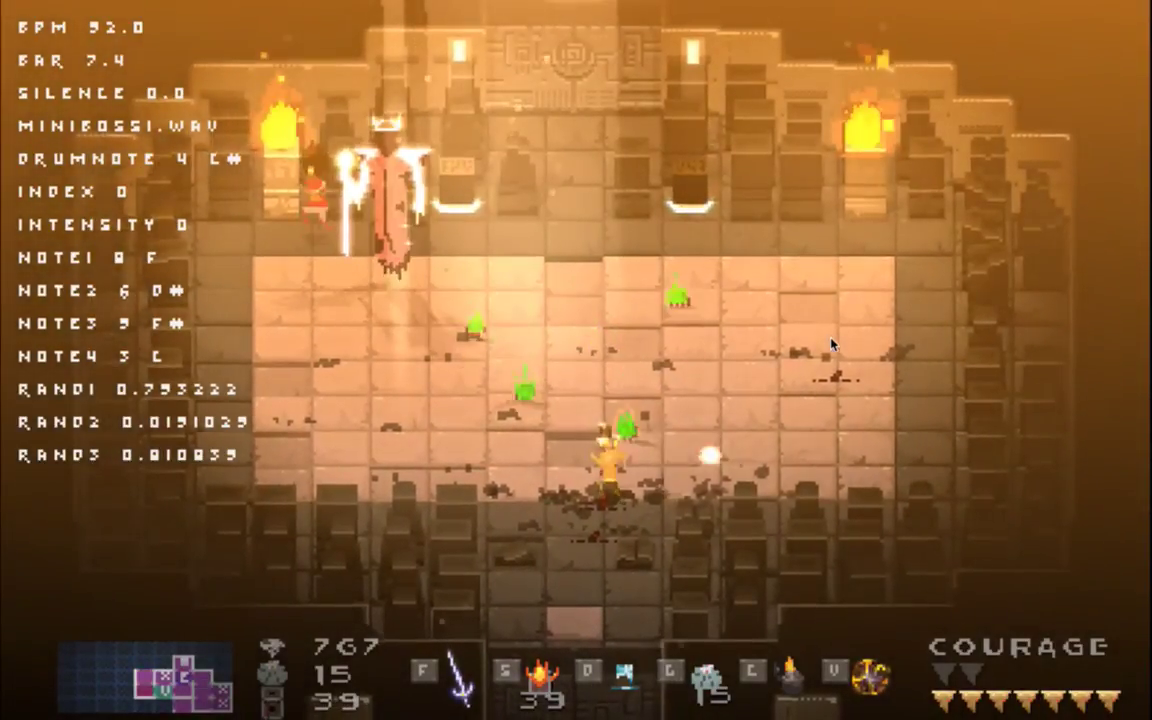
key("Up")
key("Right")
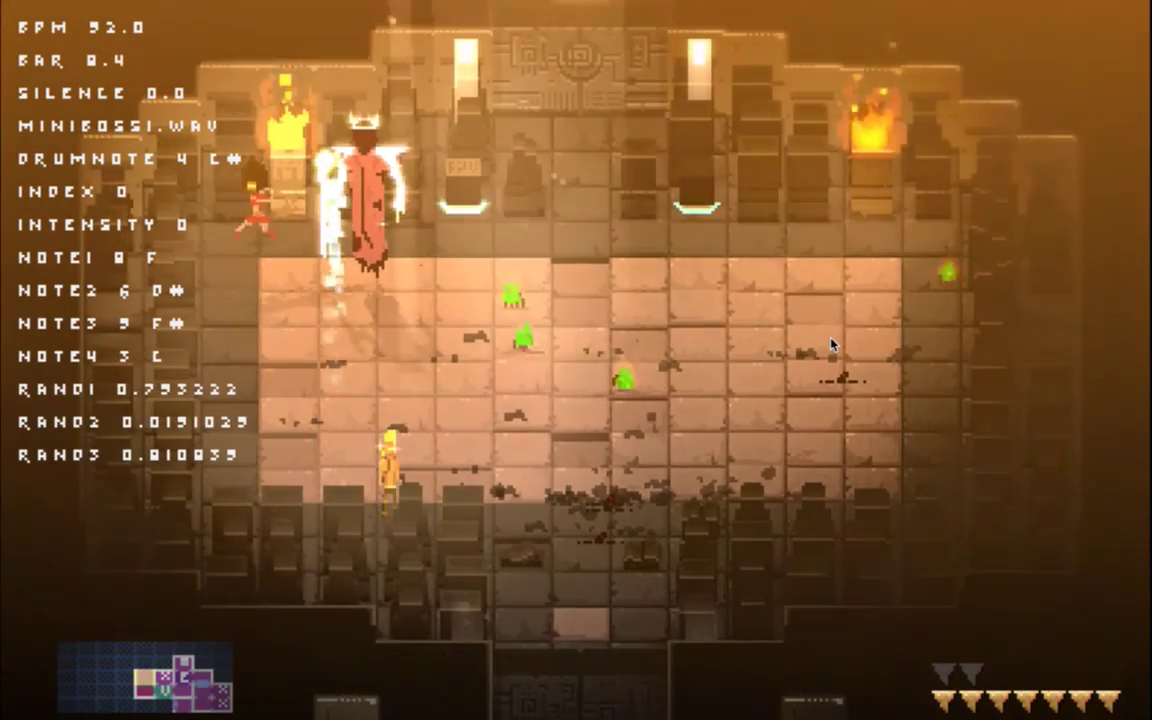
Disable invincibility and run from the boss along the south part of the room to its east side
key("i")
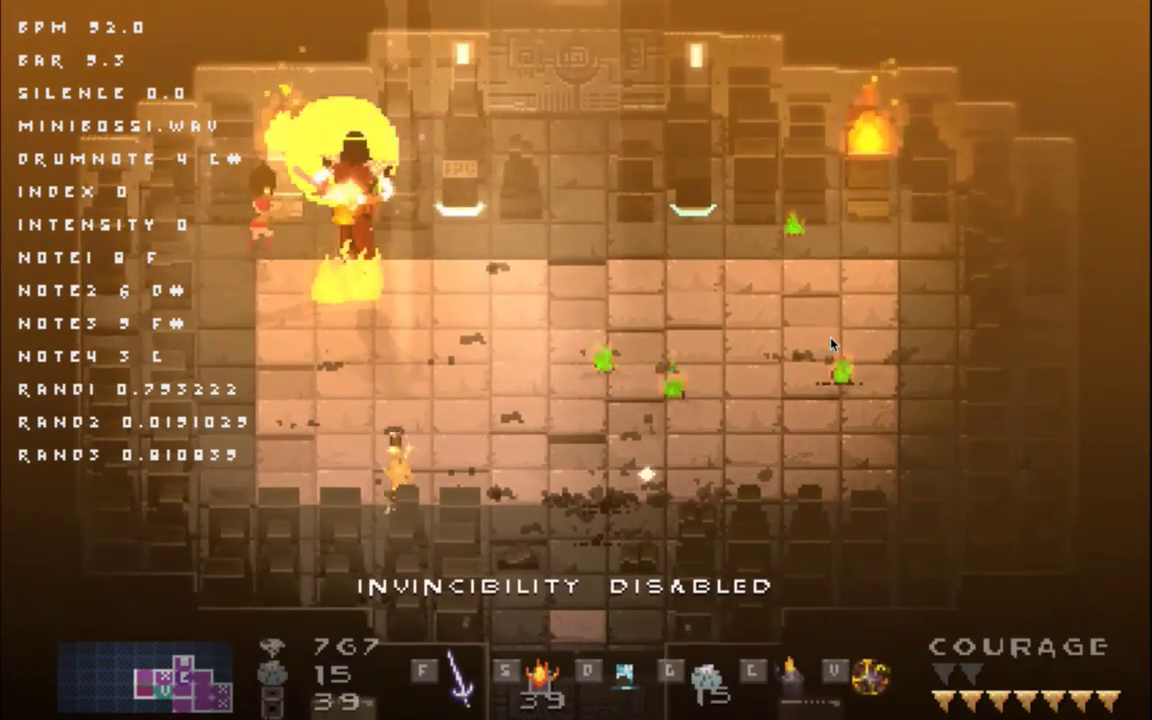
key("Left")
key("Down")
key("Right")
key("Right")
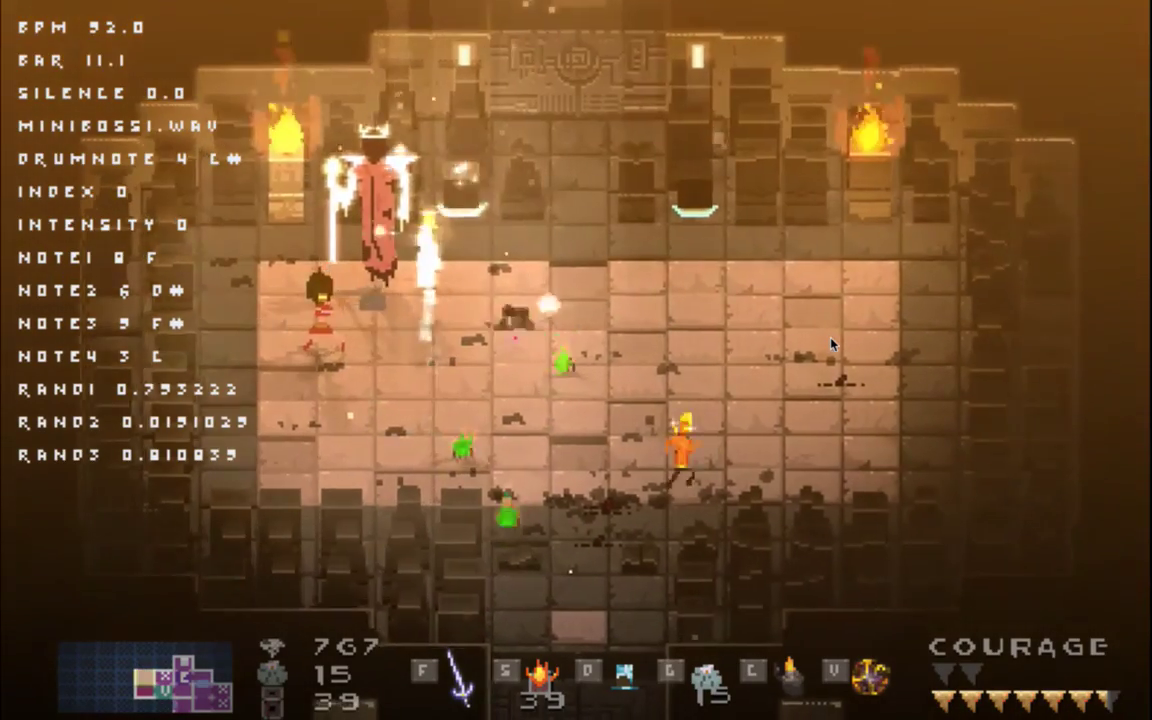
key("Right")
key("Up")
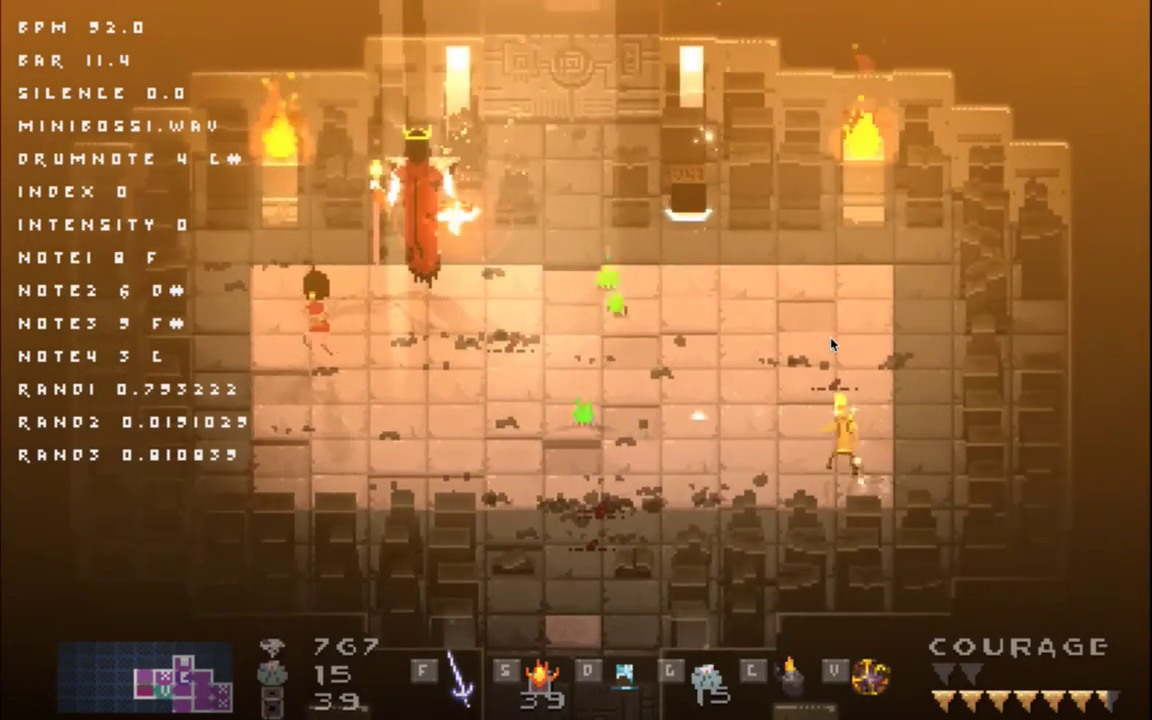
Circle back below the crowned boss, place a bomb near the room's south centre, and retreat to the east edge
key("Down")
key("Left")
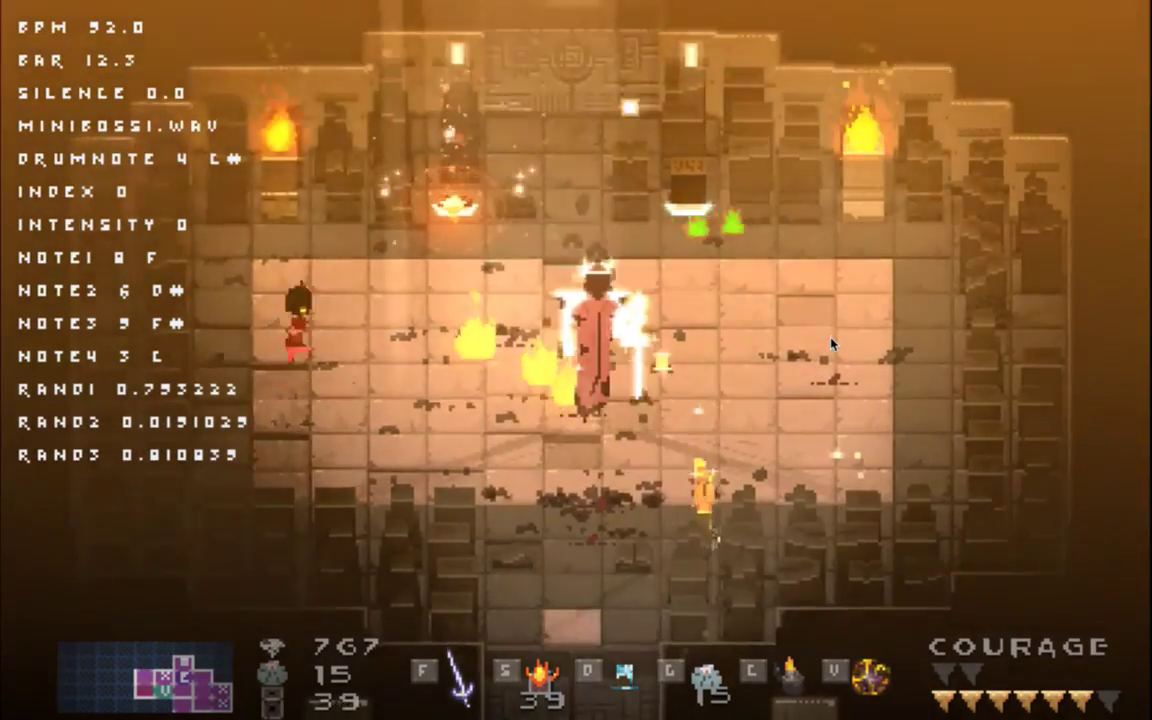
key("Left")
key("Right")
key("Up")
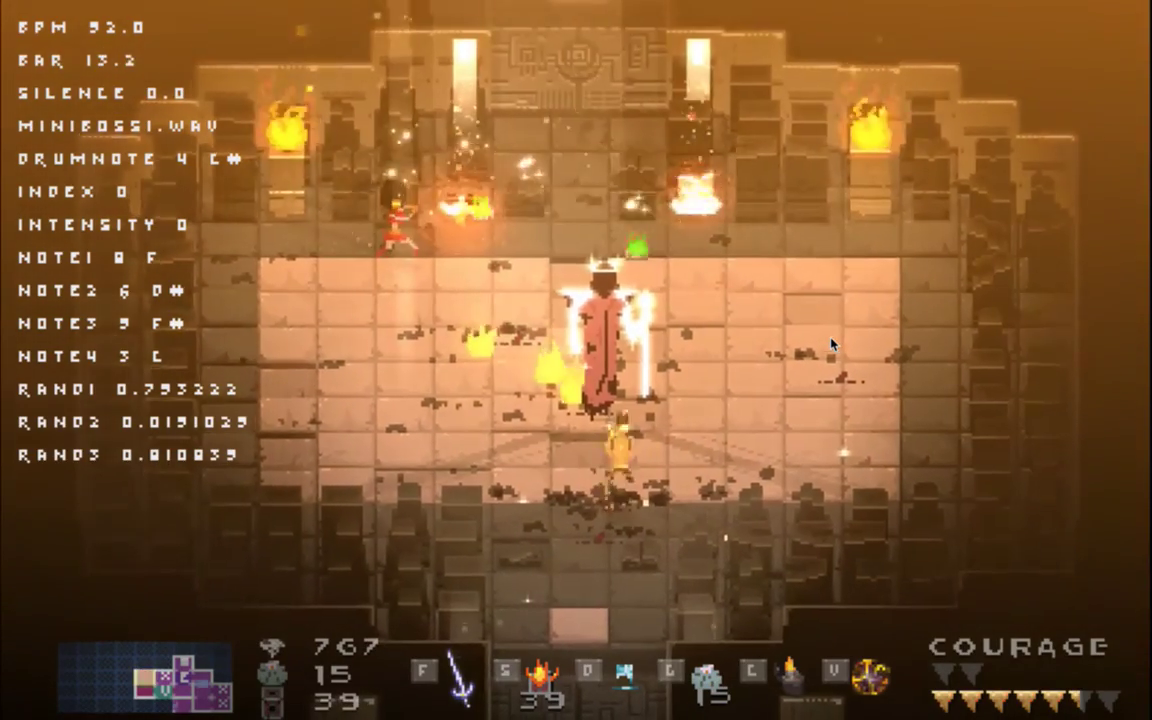
key("Right")
key("Right")
key("Right")
key("Right")
key("Up")
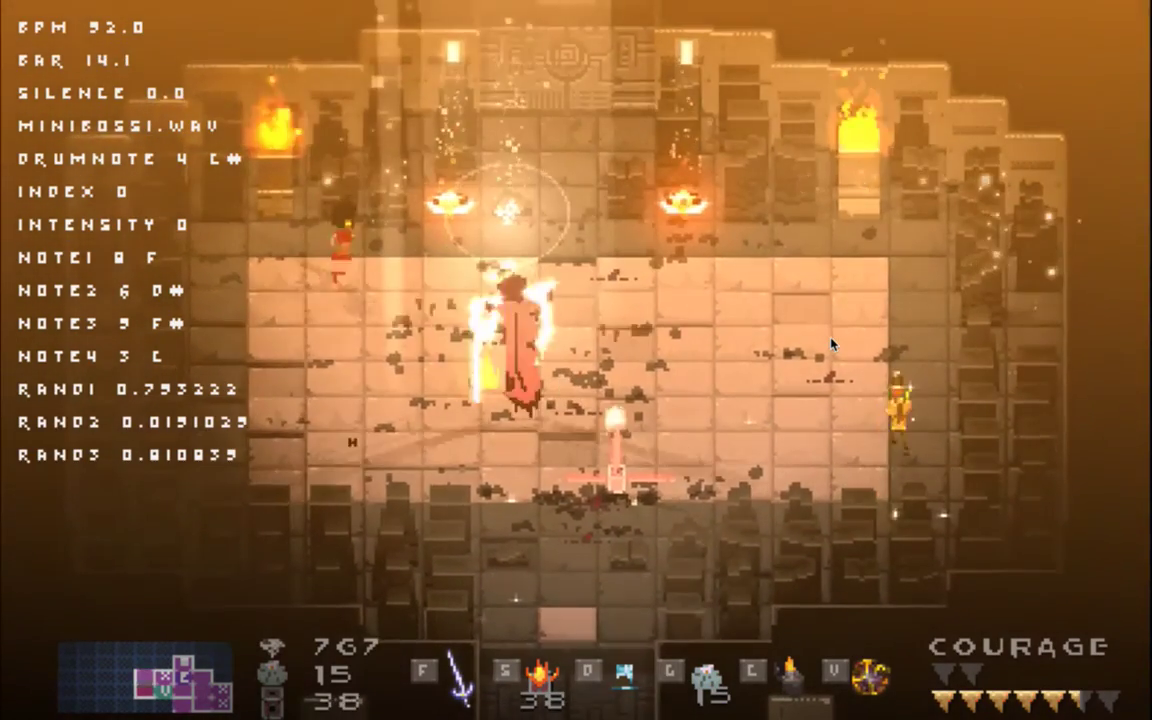
Cut west across the north of the room, drop a bomb near the centre, and back away to the east
key("Up")
key("Left")
key("Left")
key("Left")
key("Left")
key("Left")
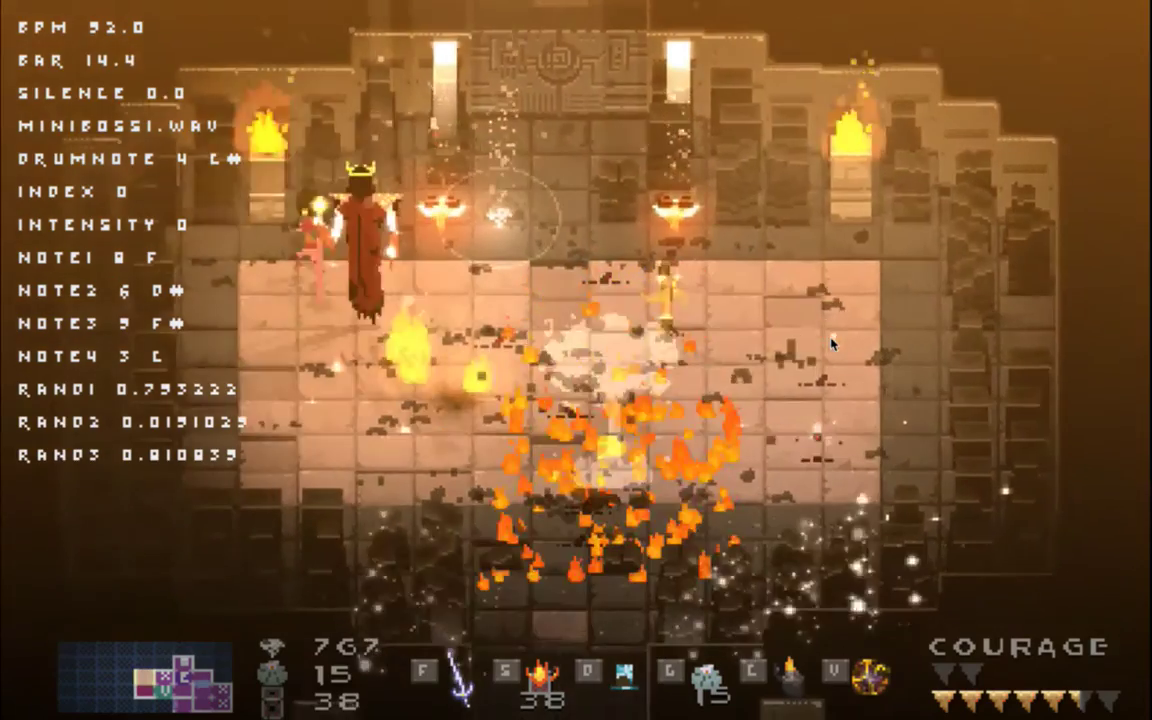
key("Right")
key("Right")
key("Right")
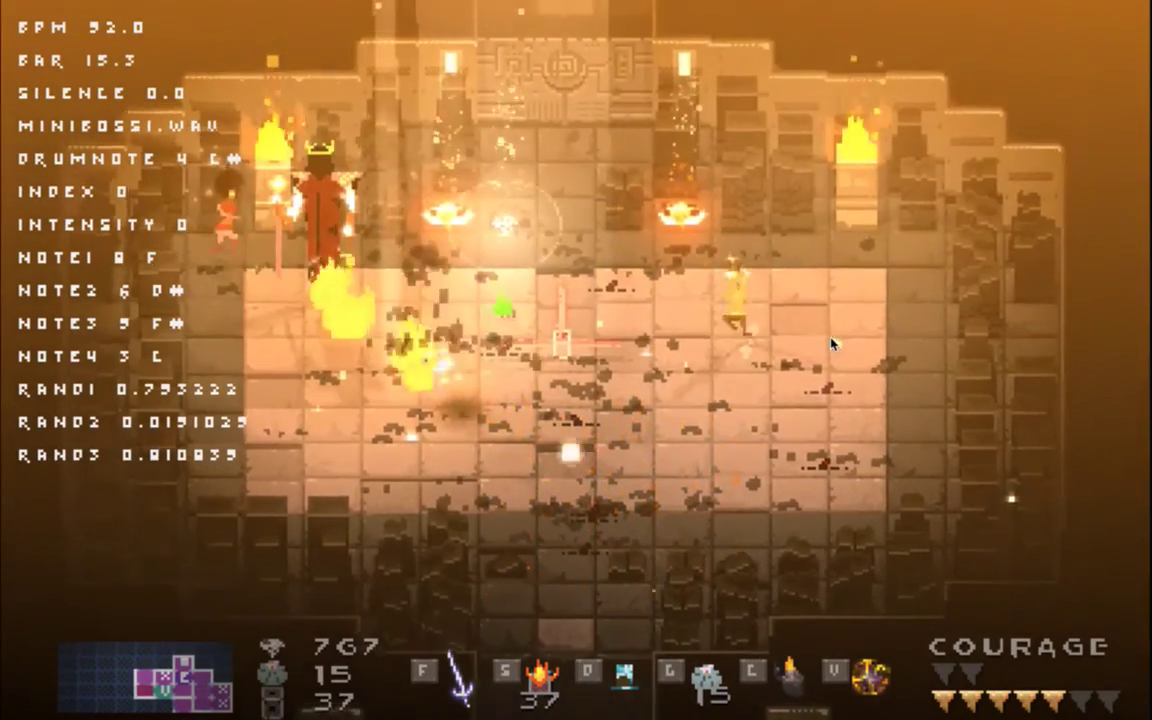
Loop around the east half of the room, dodging attacks and setting off another bomb
key("Down")
key("Right")
key("Right")
key("Down")
key("Down")
key("Left")
key("Left")
key("Left")
key("Up")
key("Down")
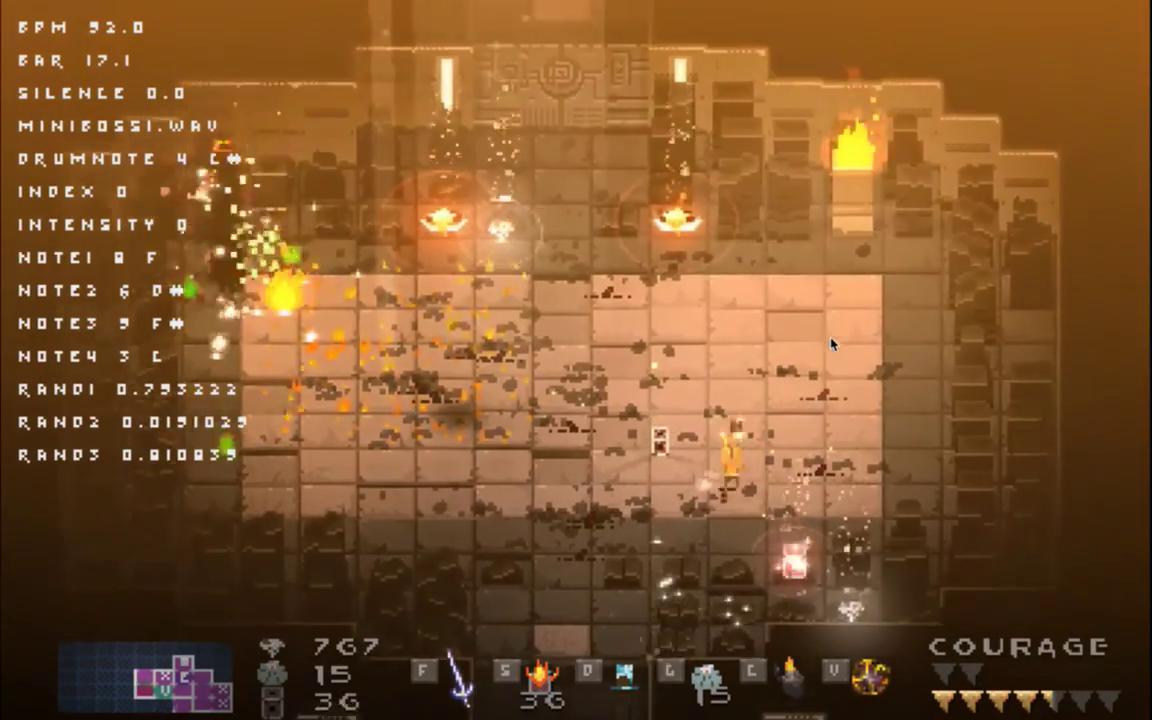
Dodge around the southeast floor, picking up dropped bombs and using one against the boss
key("Right")
key("Left")
key("Right")
key("Down")
key("s")
key("Up")
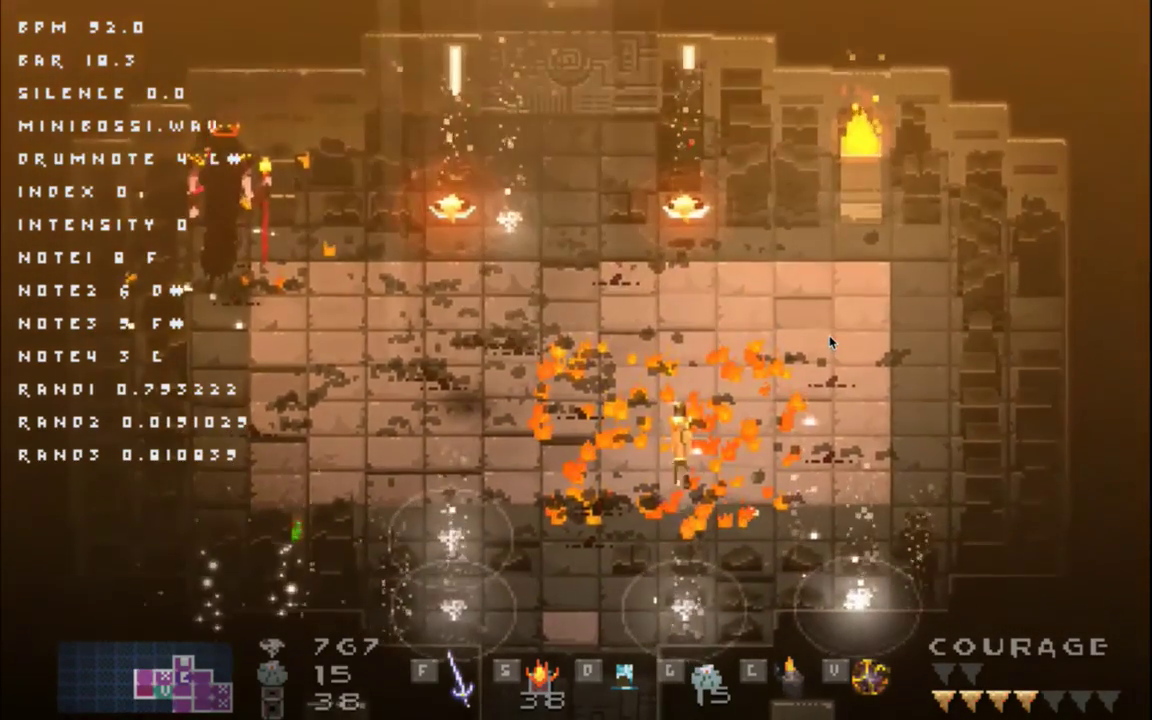
Launch a bomb westward at the boss, move to the east wall, and return to the centre with another bomb
key("Right")
key("Left")
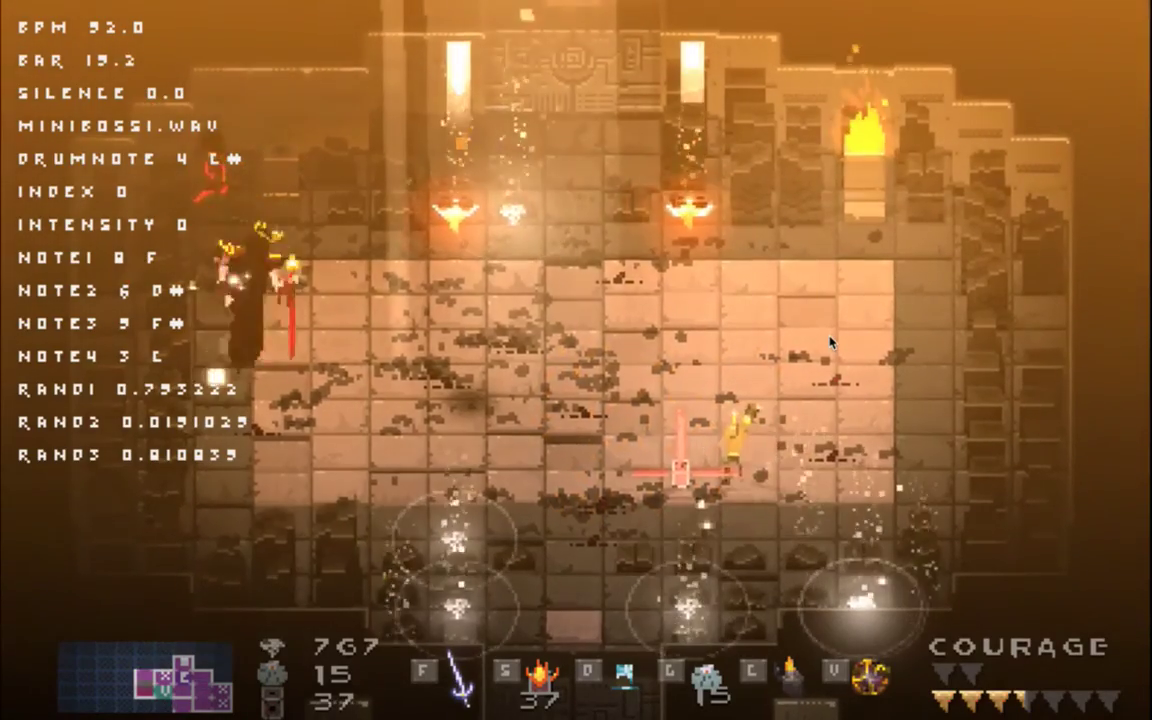
key("Right")
key("Up")
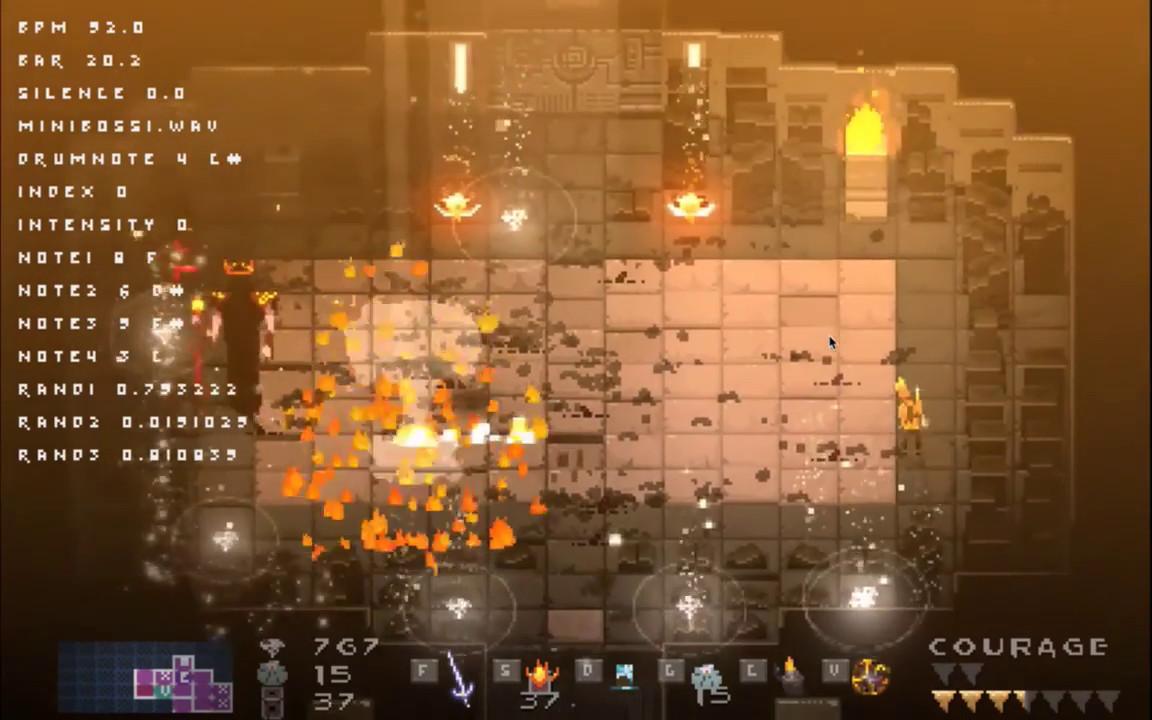
key("Left")
key("s")
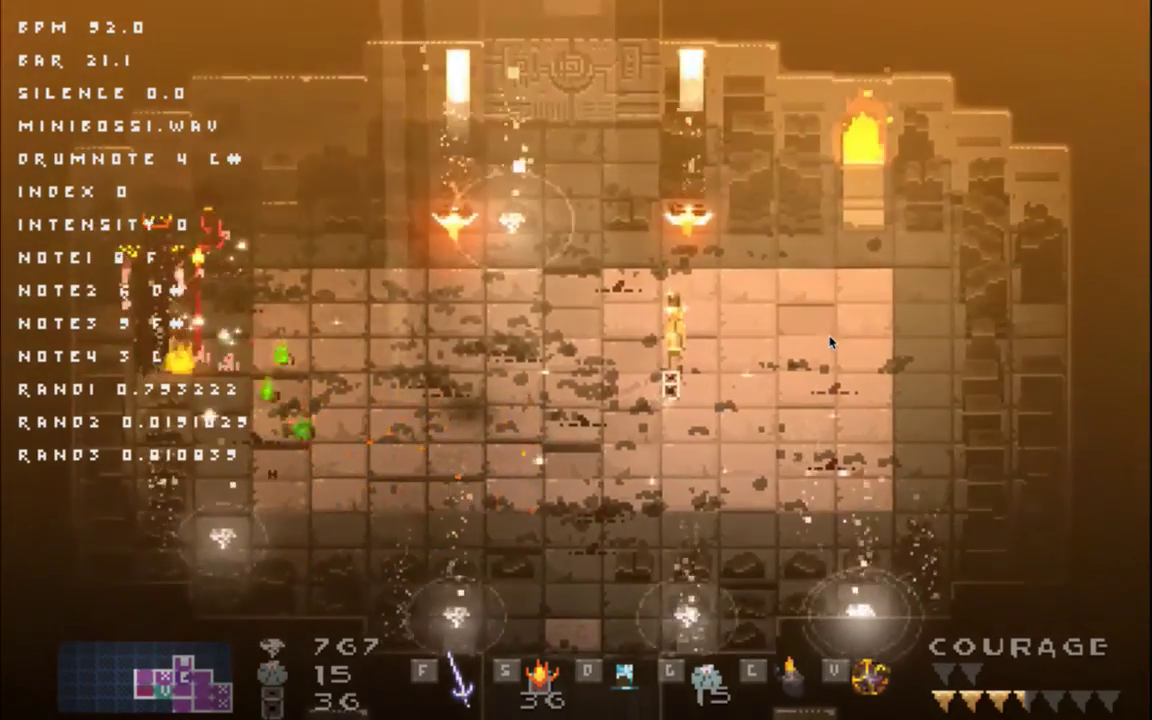
Dodge the boss's fire trail through the south of the room, bomb the boss, and escape up the east side
key("Right")
key("Down")
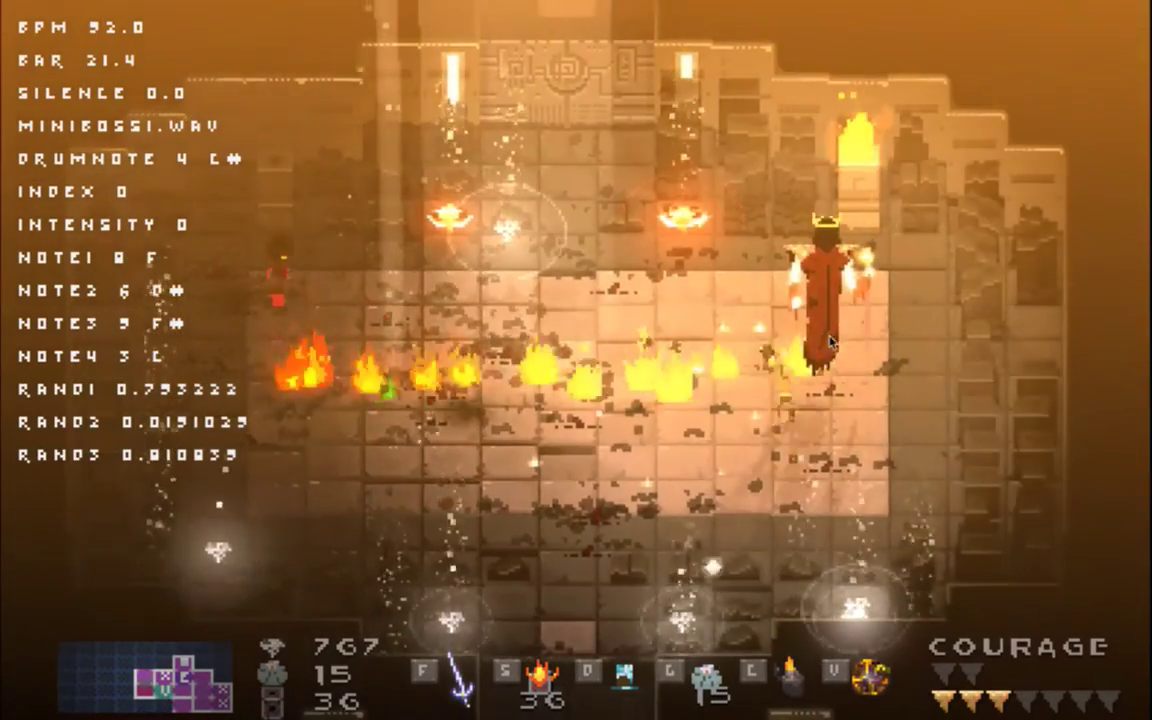
key("s")
key("Down")
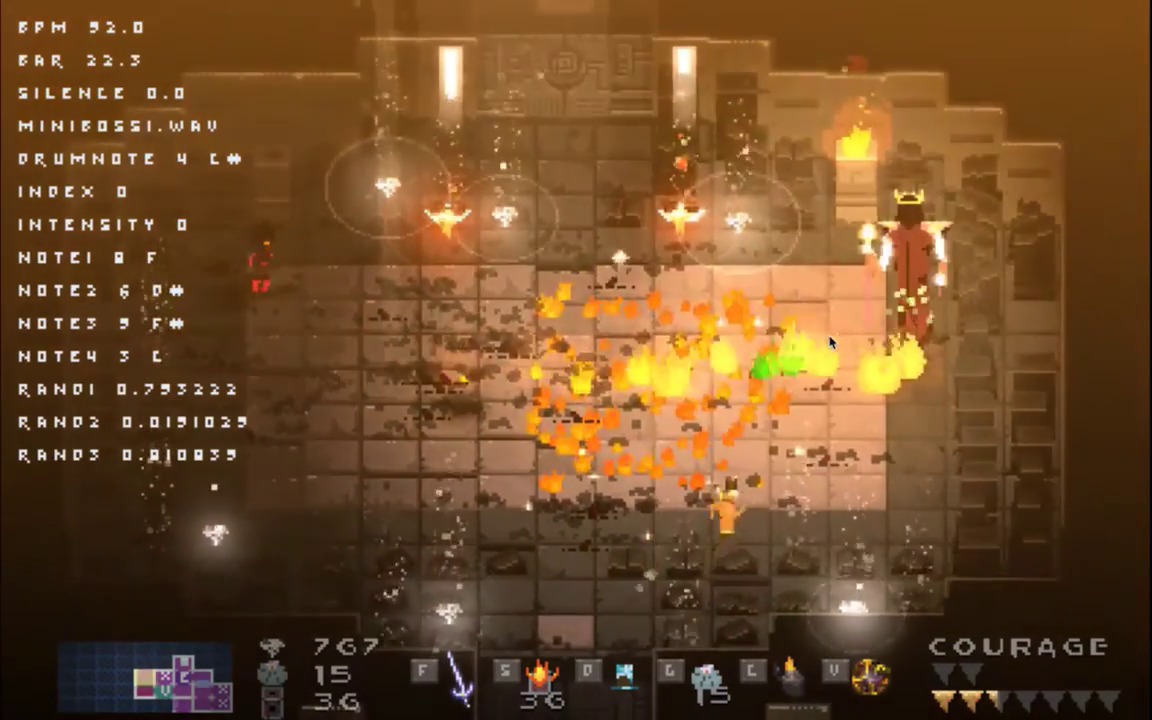
key("Right")
key("Right")
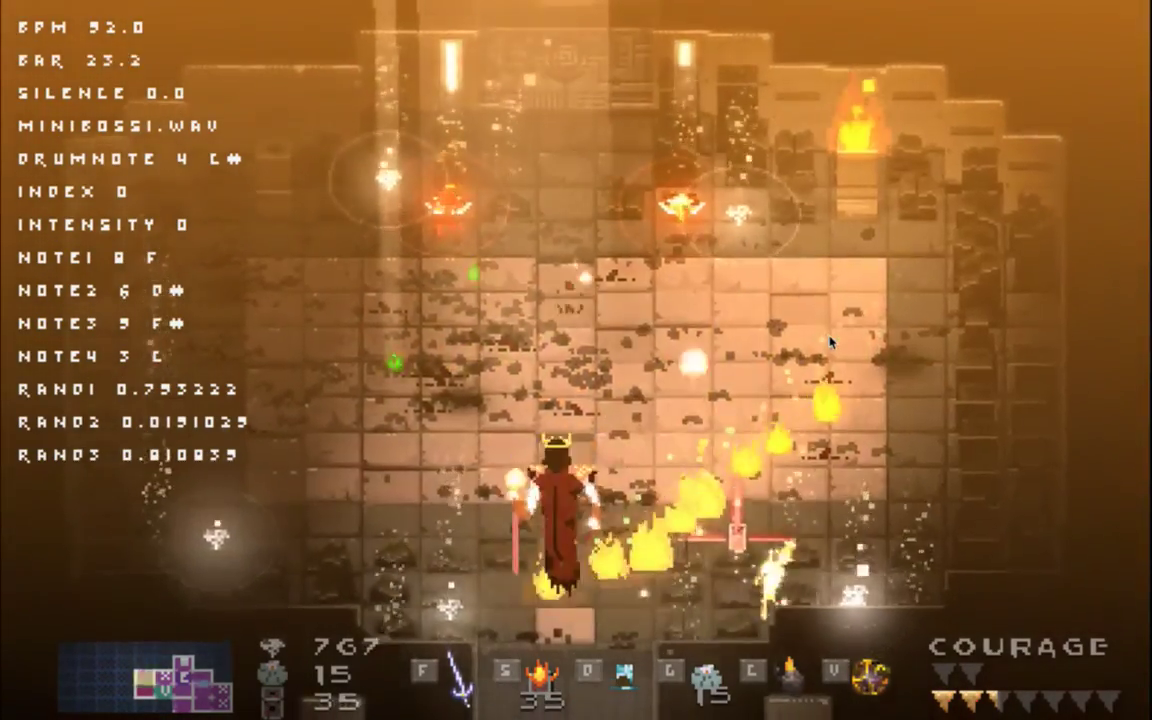
key("Up")
key("Up")
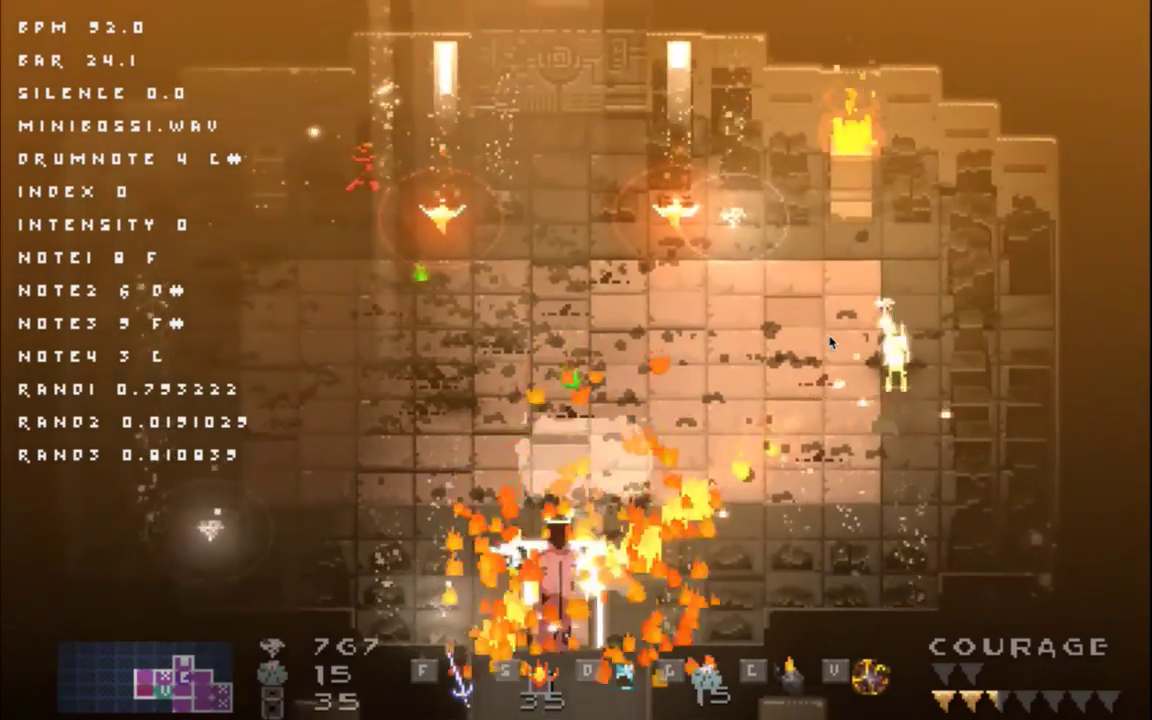
Drop a bomb just above the boss near the north centre and run to the northwest of the room
key("Left")
key("Left")
key("Left")
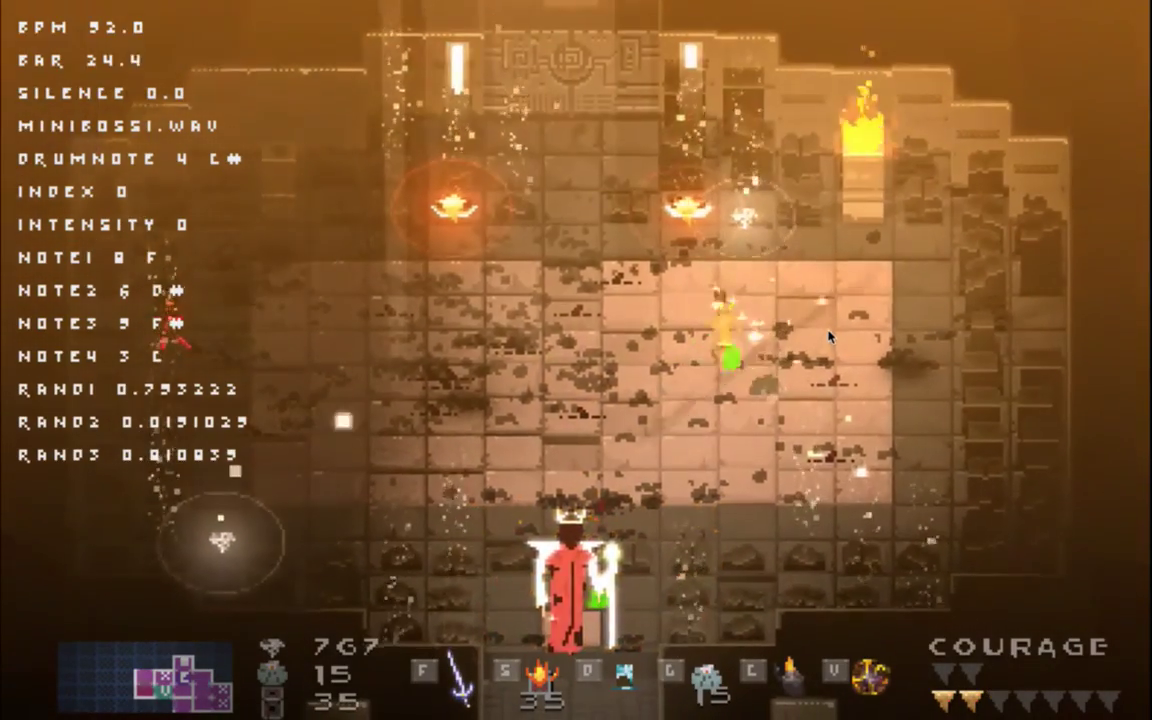
key("Up")
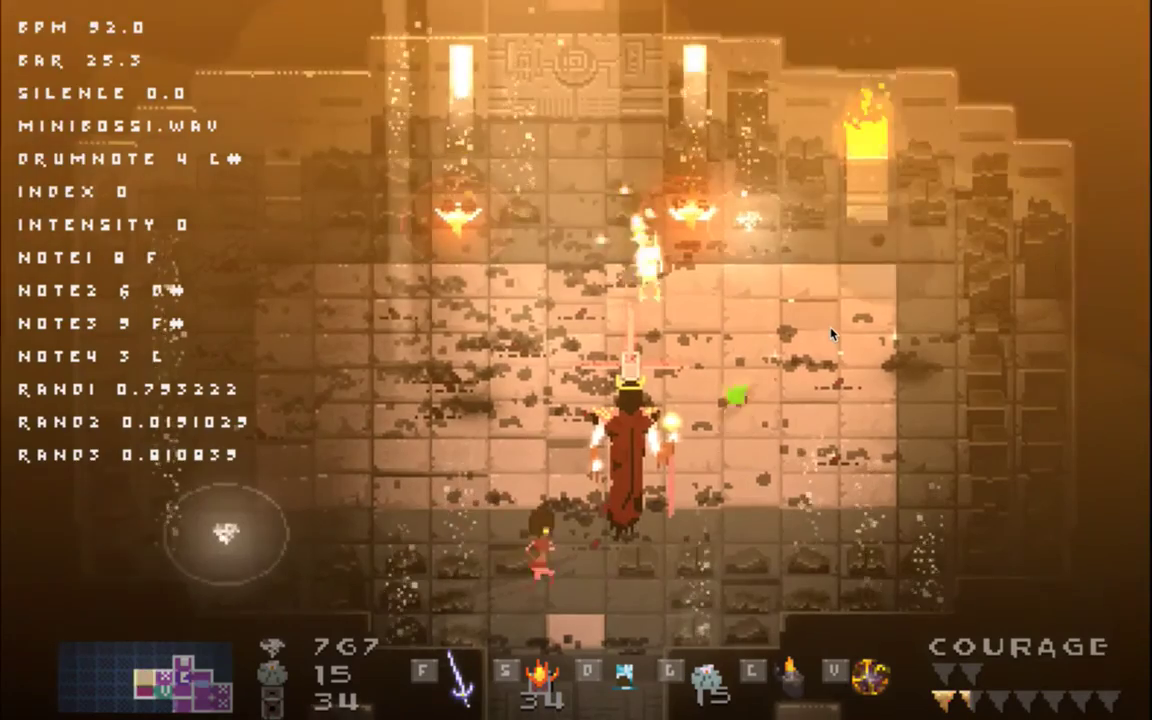
key("Left")
key("Left")
key("Left")
key("Left")
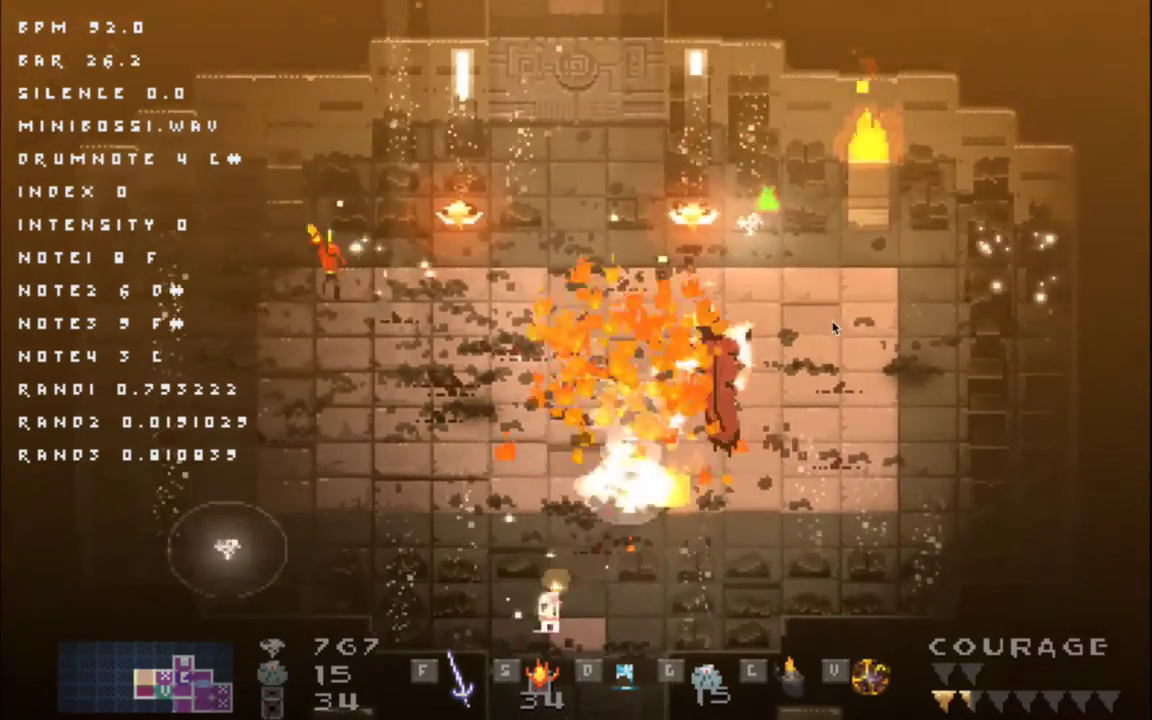
Bomb the boss from the west side and turn invincibility on and off again to restore courage
key("Down")
key("Down")
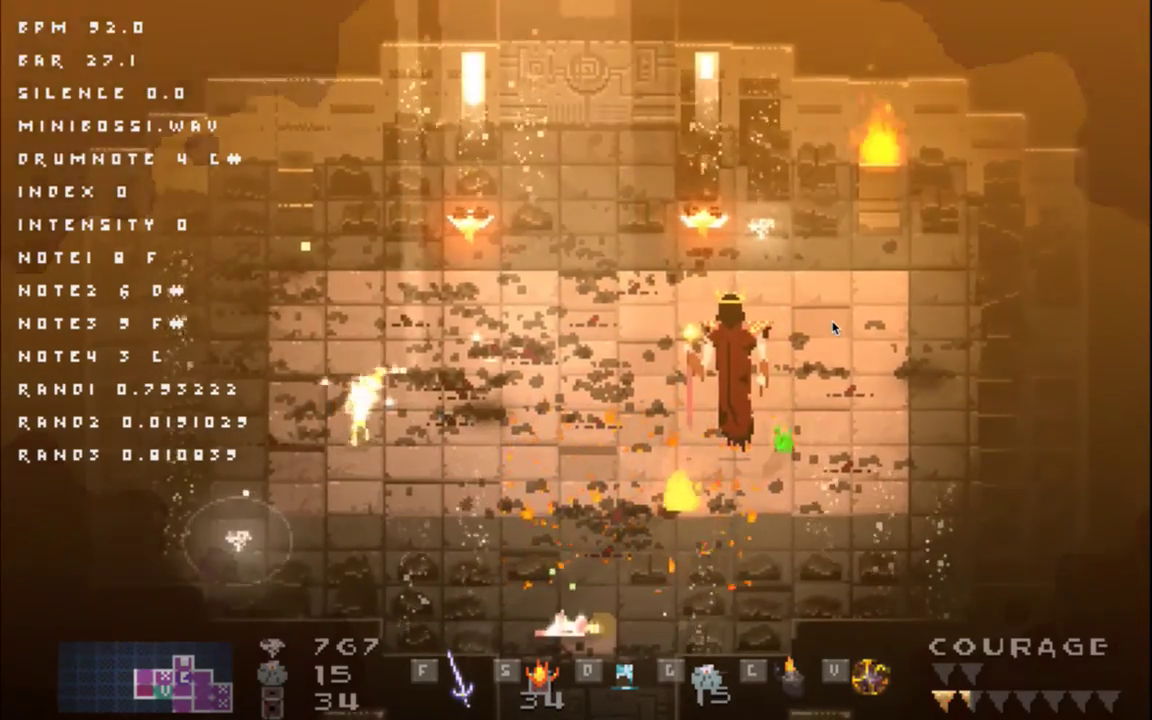
key("s")
key("Up")
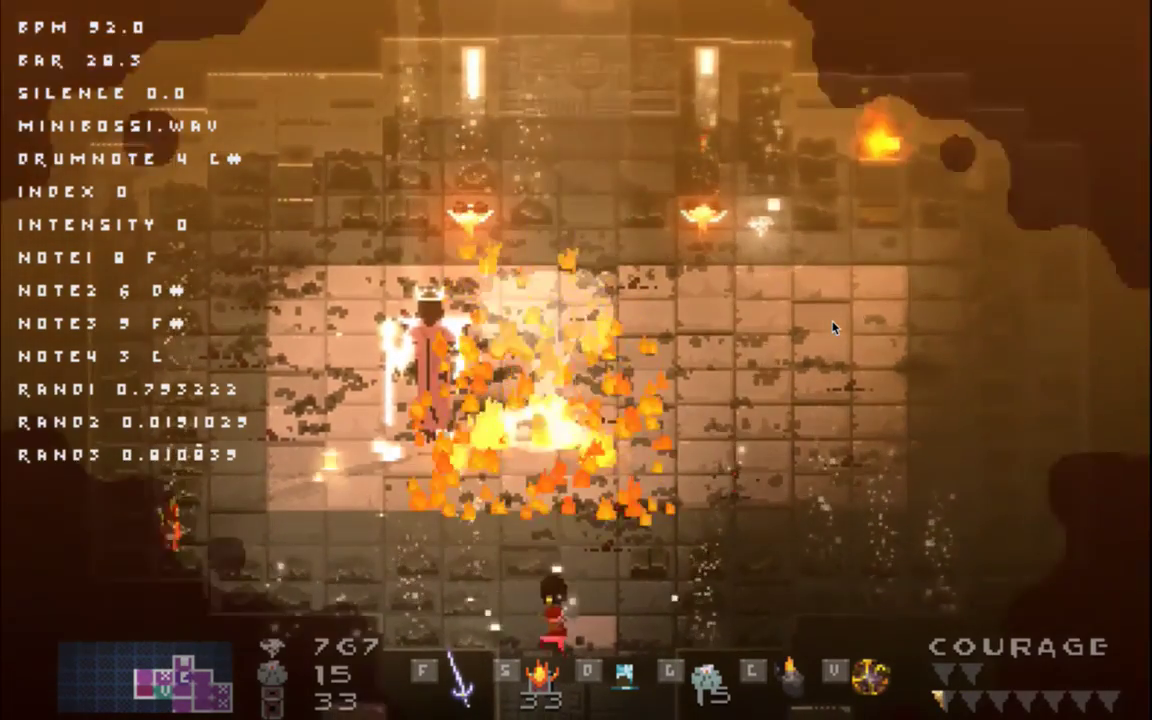
key("Left")
key("Up")
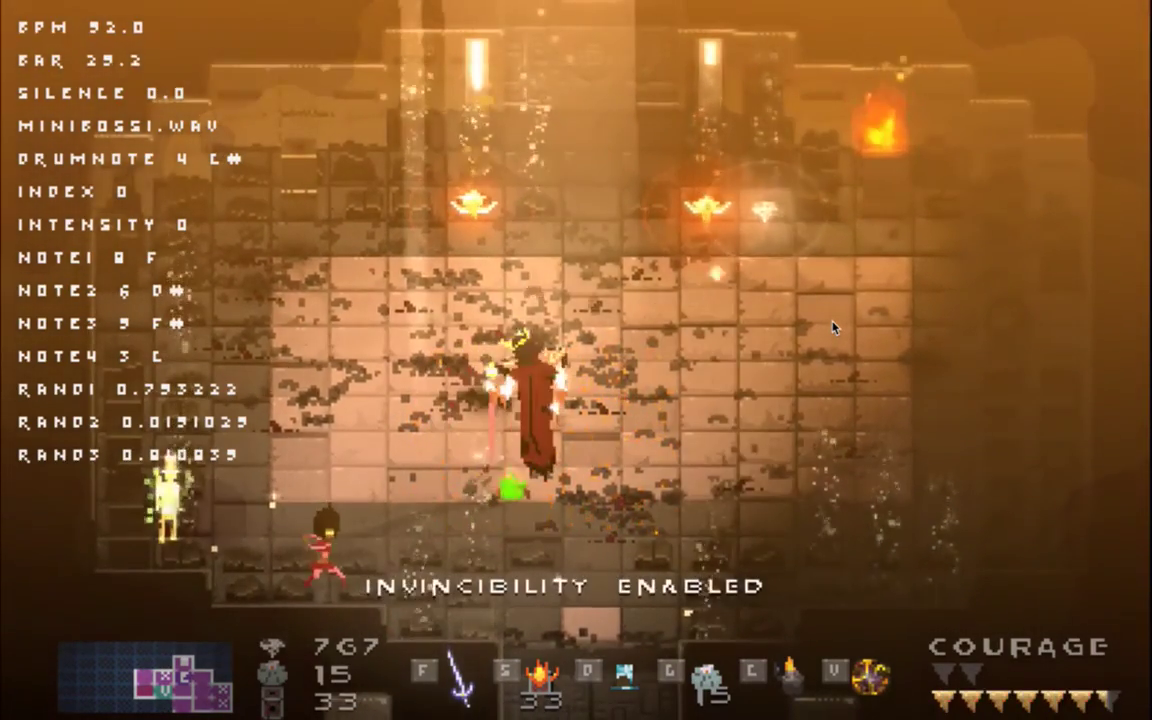
key("Up")
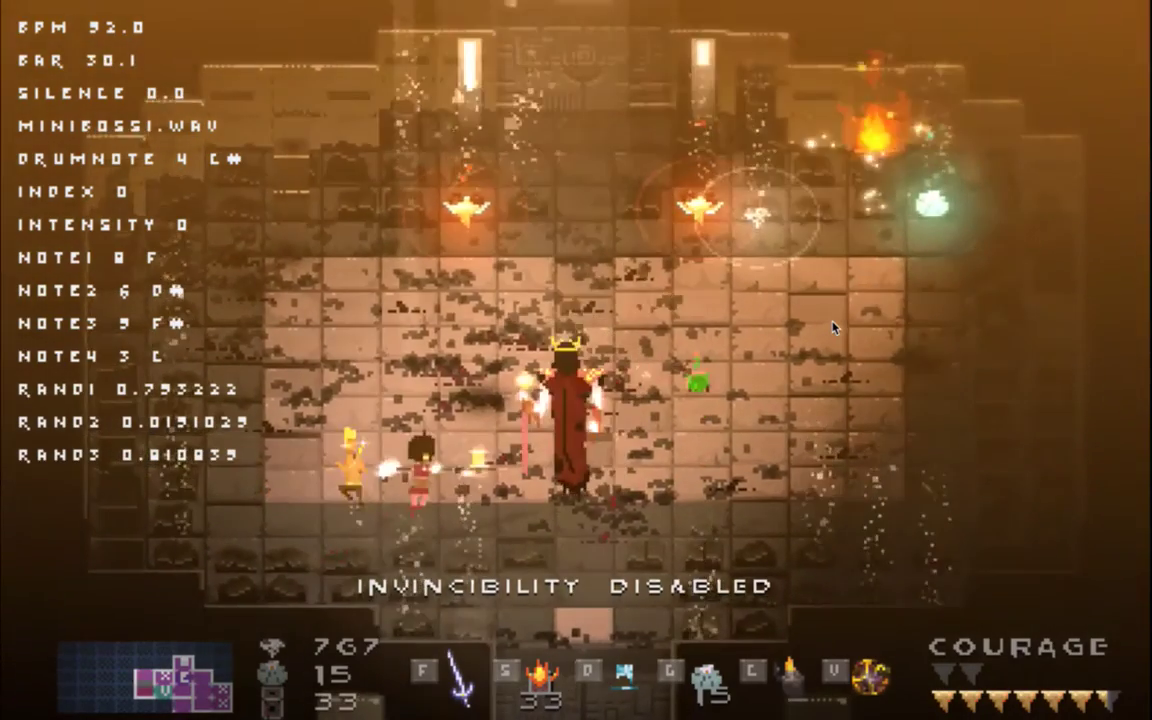
Run around the boss to the northeast corner and collect the glowing blue item
key("Right")
key("Left")
key("Up")
key("Right")
key("Down")
key("Right")
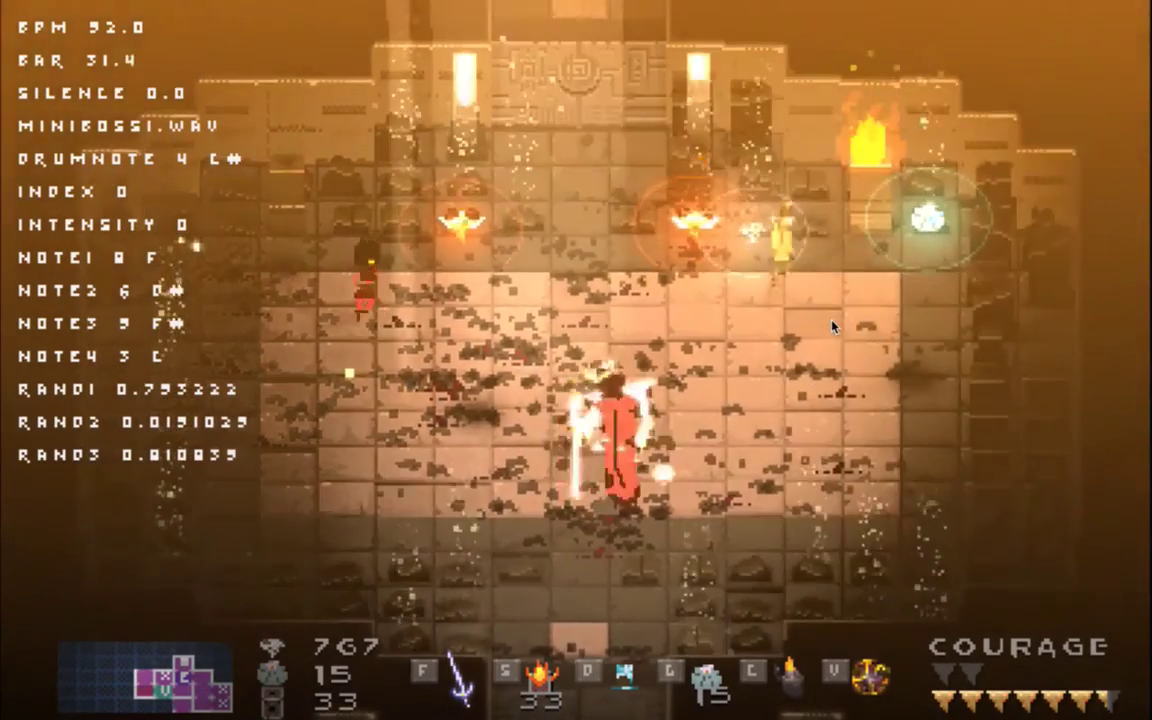
key("Up")
key("Up")
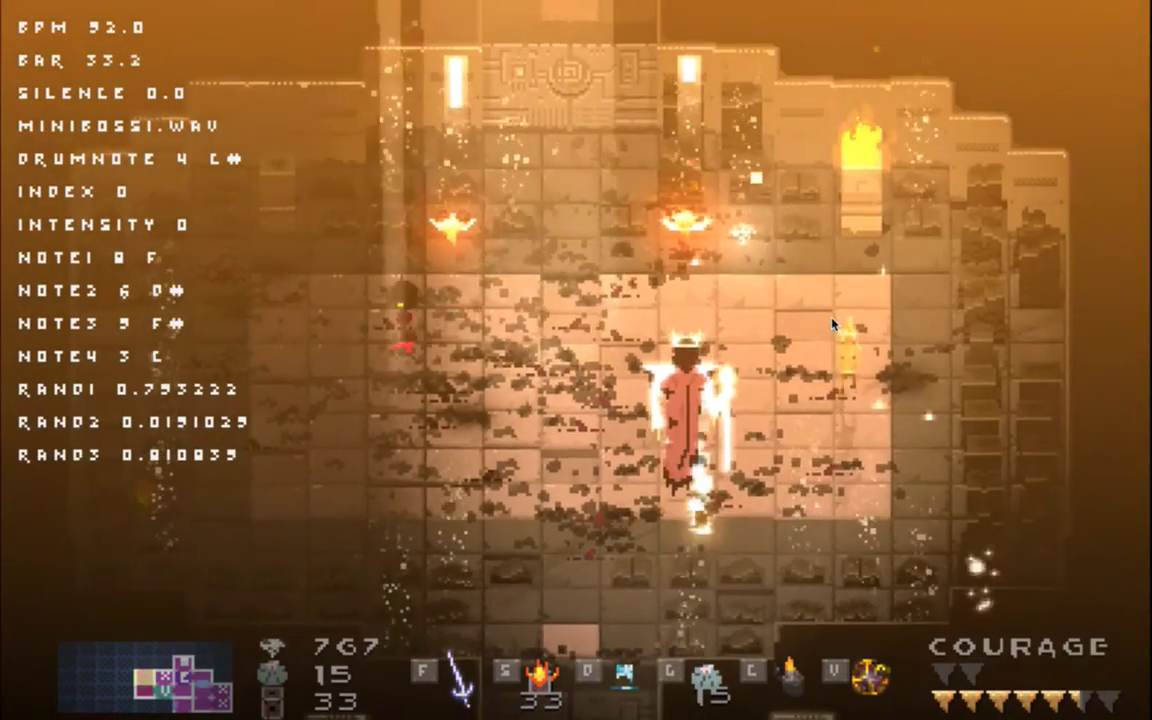
Defeat the crowned boss with bomb explosions while moving from the east side to the southwest of the room
key("Left")
key("Down")
key("Left")
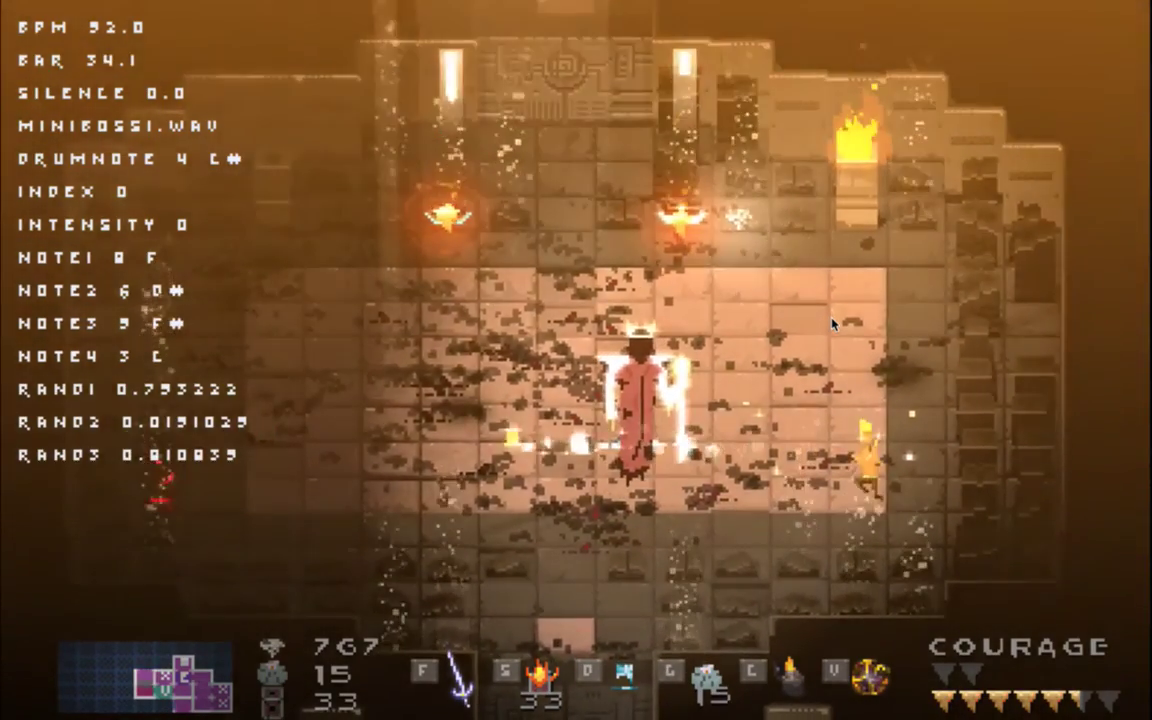
key("Down")
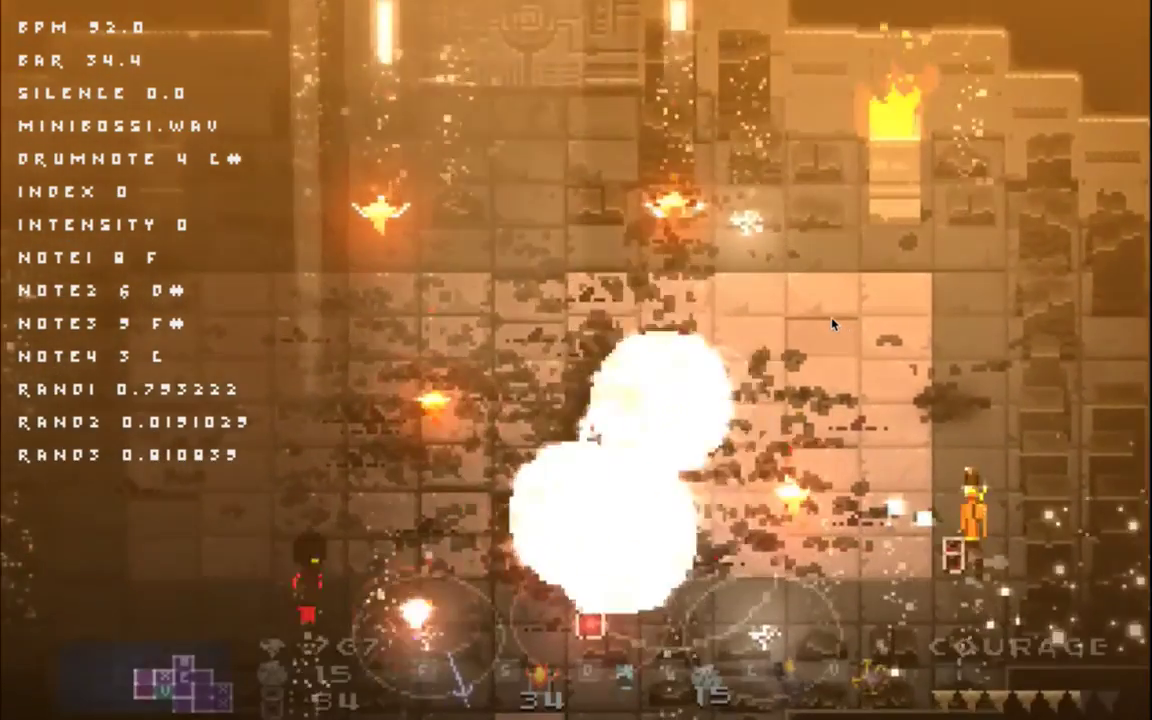
key("Up")
key("Left")
key("Up")
key("Up")
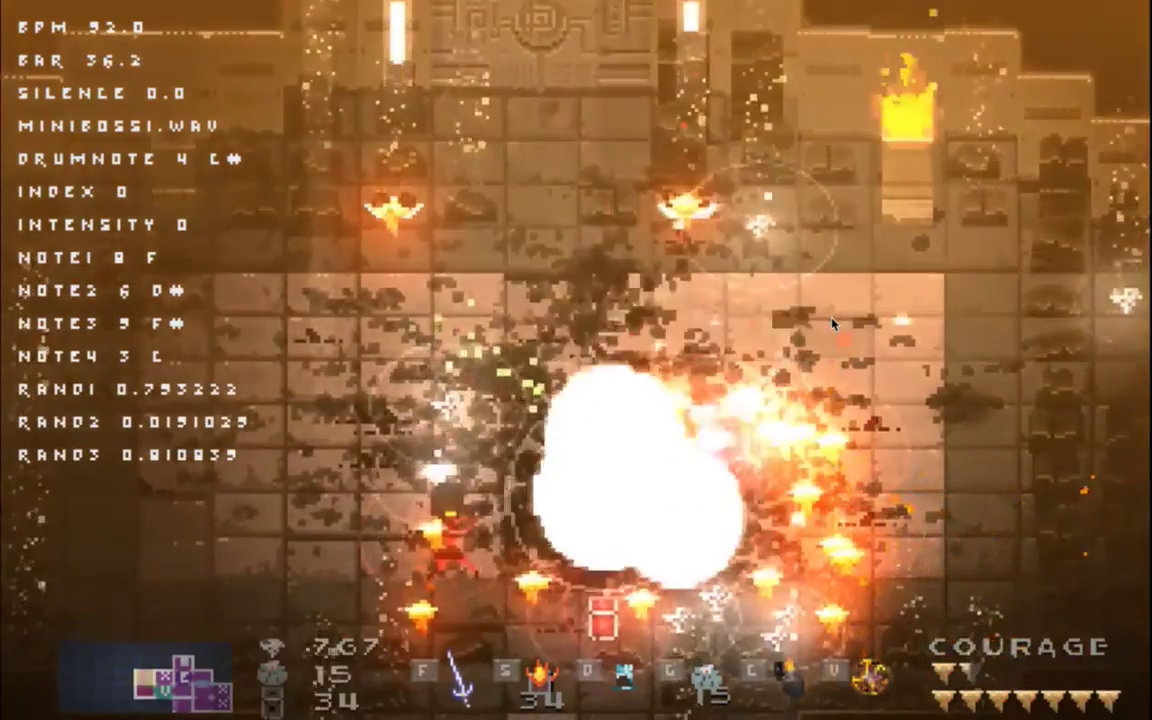
key("Left")
key("Left")
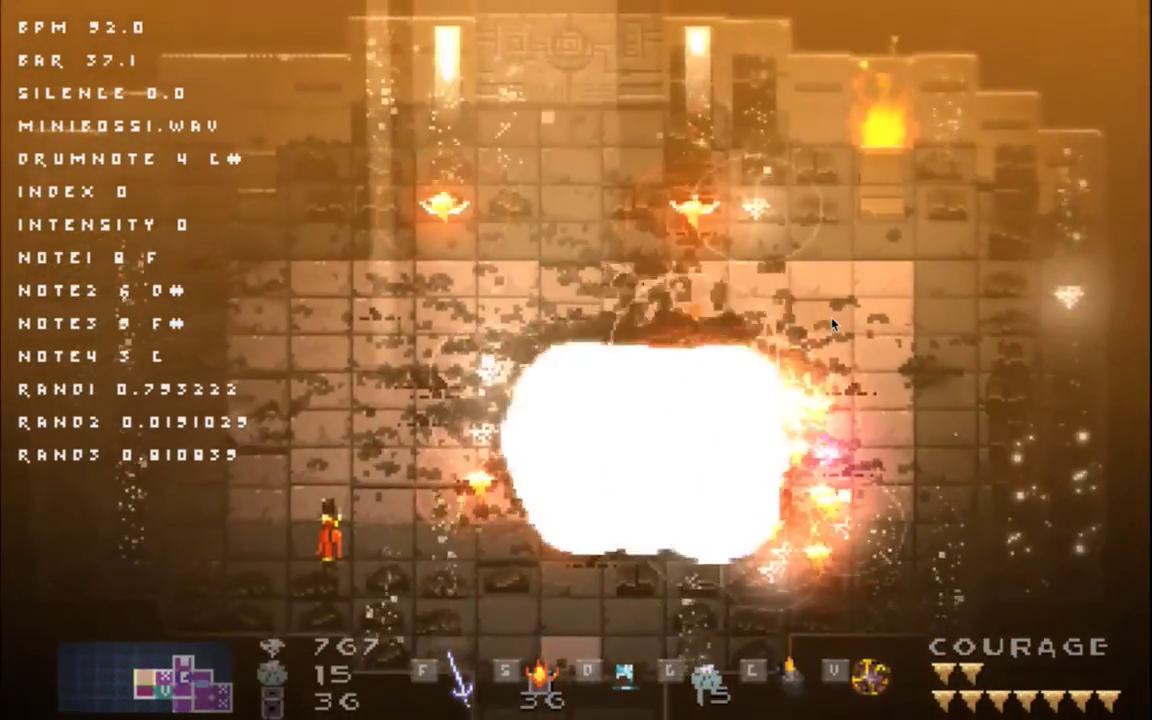
key("Up")
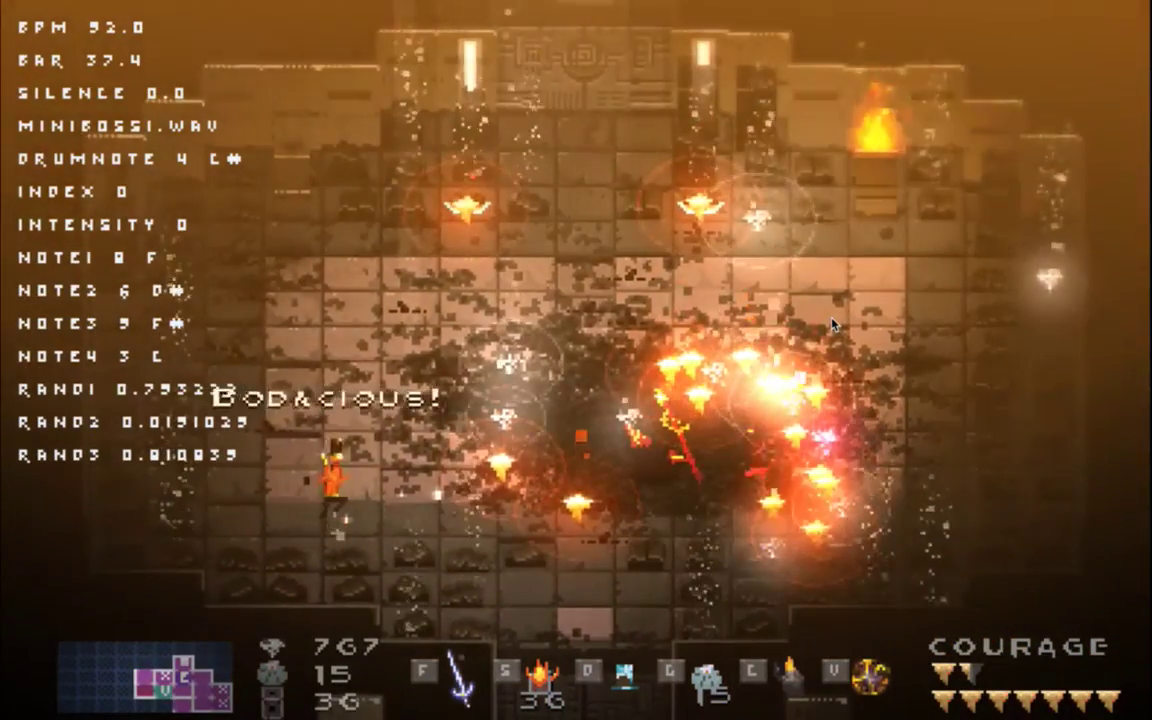
Walk past the boss's remains and collect the glowing reward on the pedestal in the room's centre
key("Right")
key("Right")
key("Right")
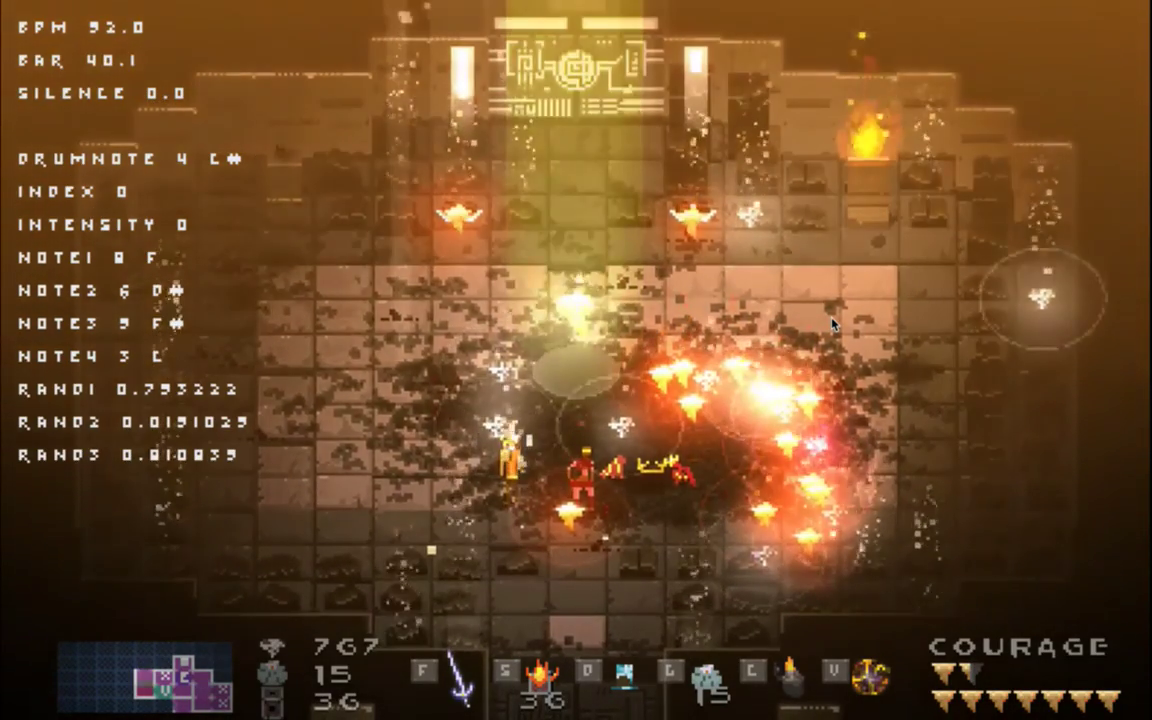
key("Up")
key("Up")
key("Right")
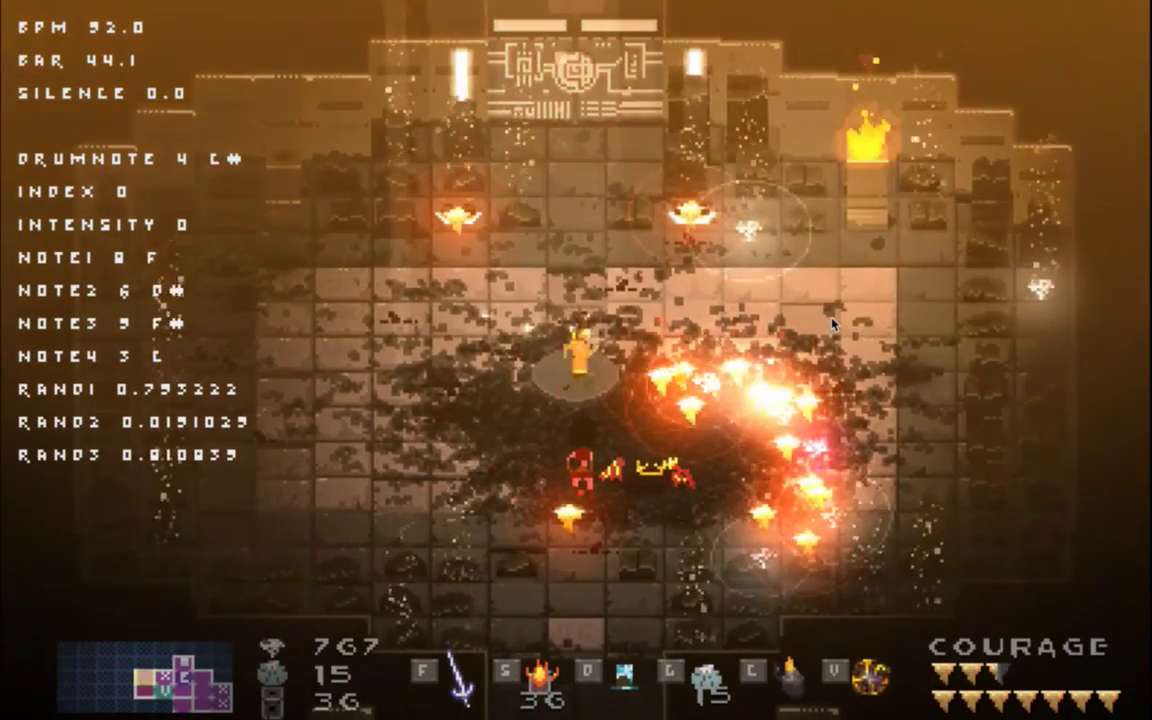
Gather the fiery drops left southeast of the pedestal and quit the game to return to Xcode
key("Right")
key("Down")
key("Left")
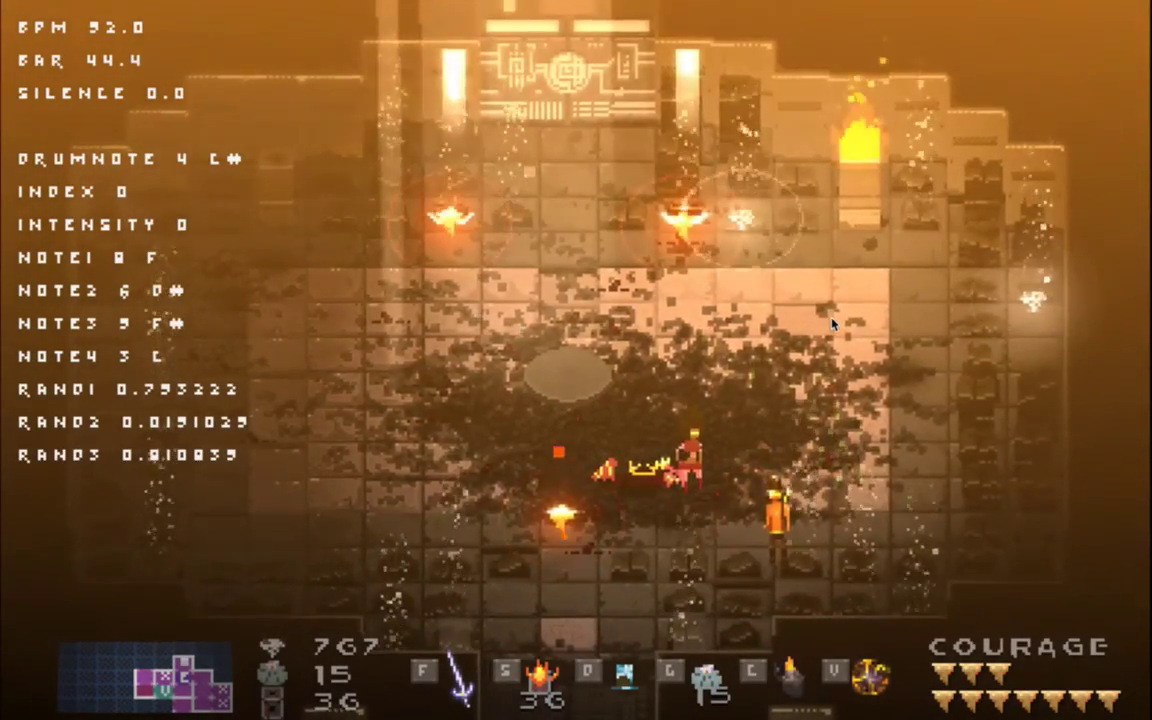
key("super+q")
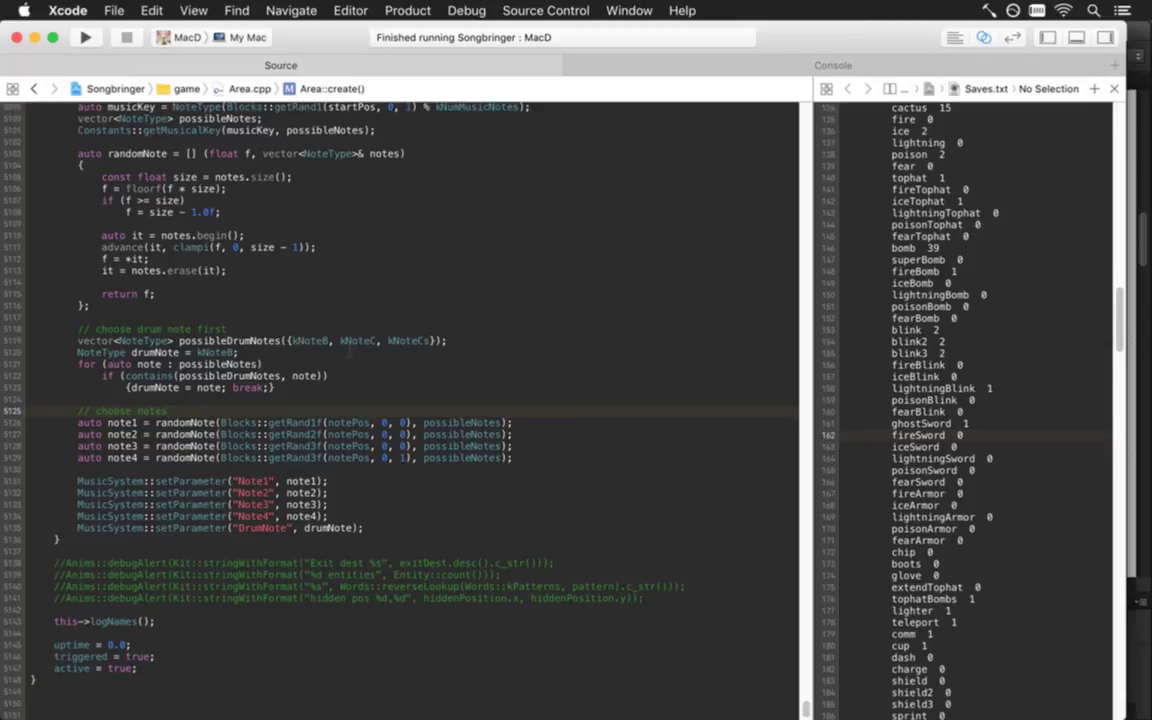
Switch to Ableton Live, show more of the BossLoop timeline, and audition the lonoise track in solo
double_click(310, 341)
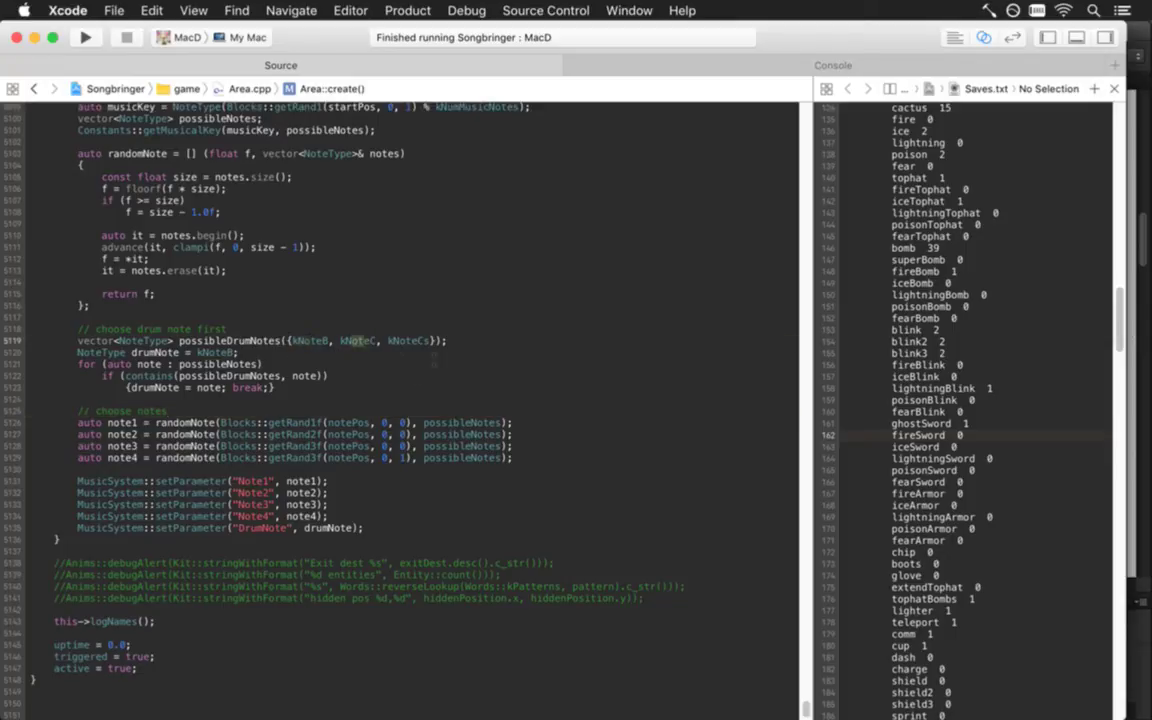
key("super+Tab")
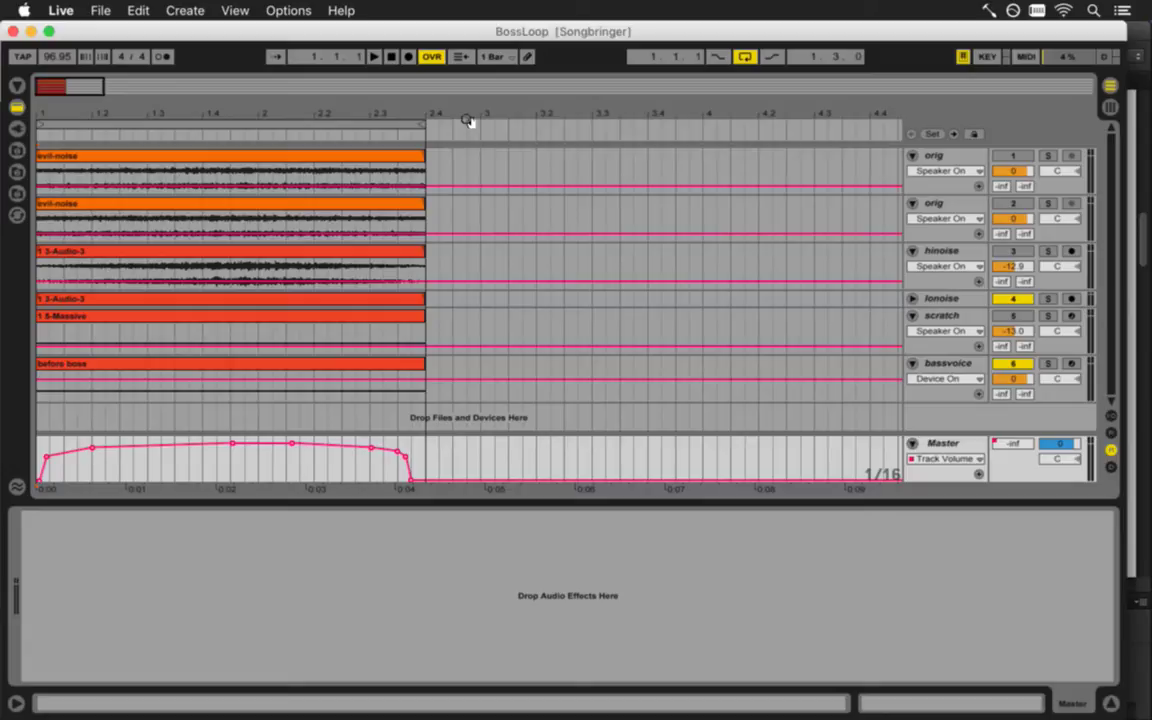
left_click_drag(359, 100, 233, 110)
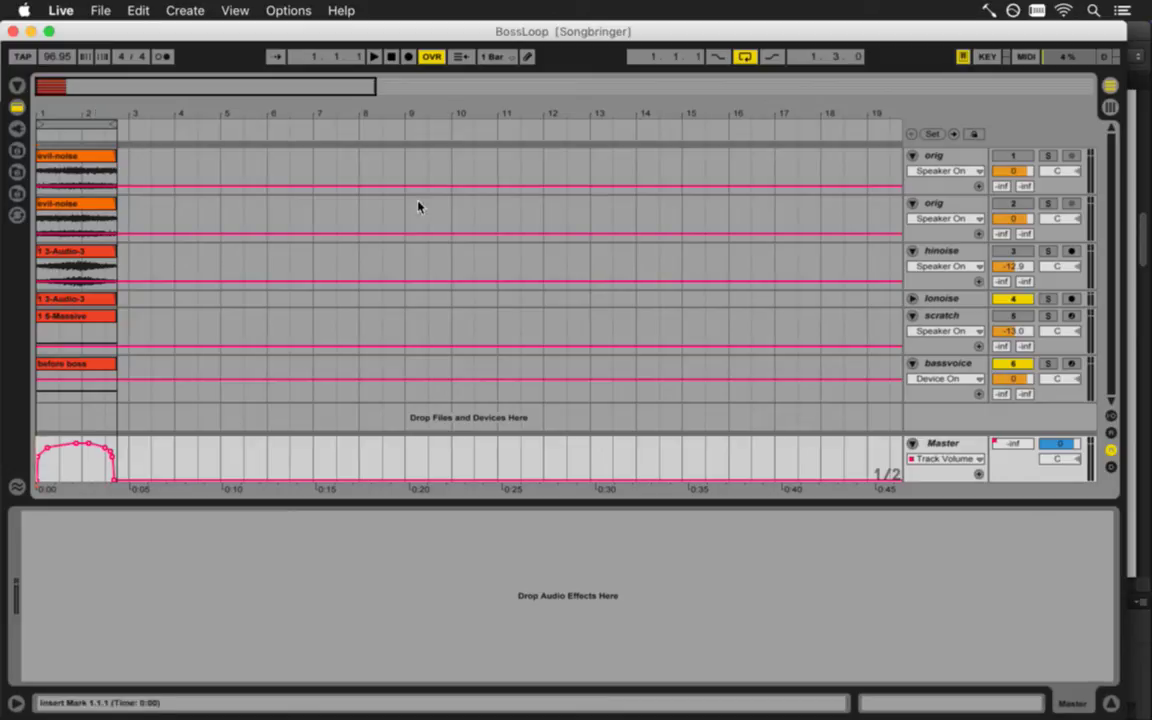
left_click(912, 298)
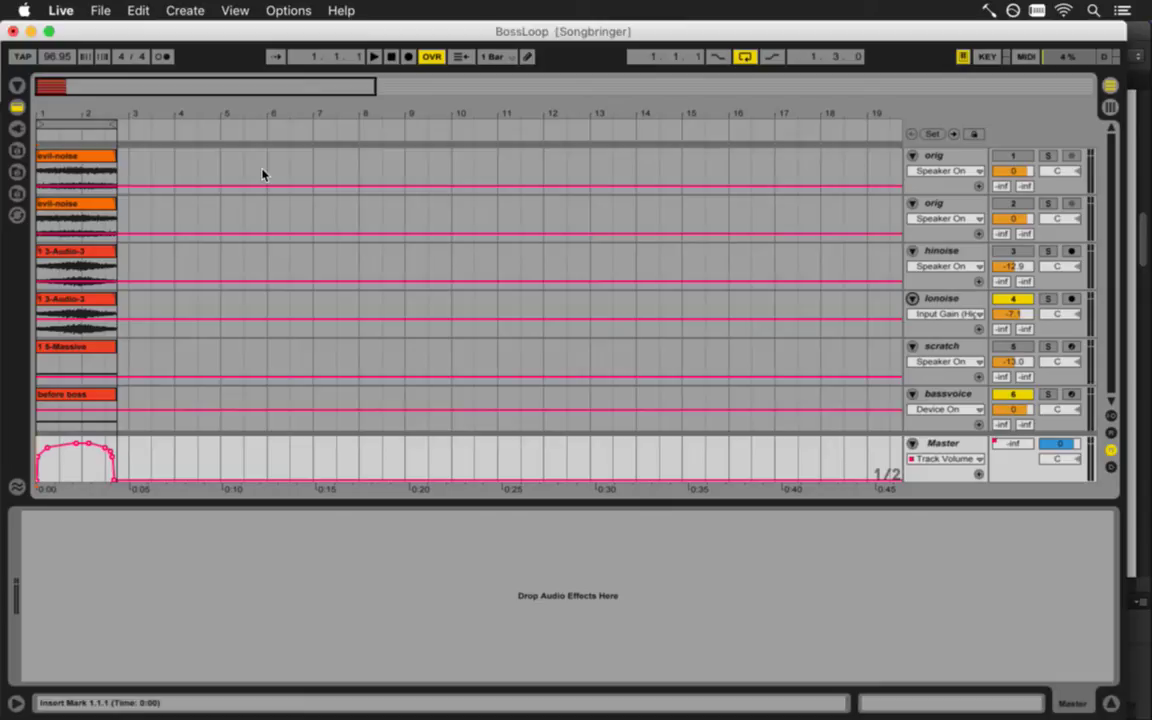
left_click(912, 298)
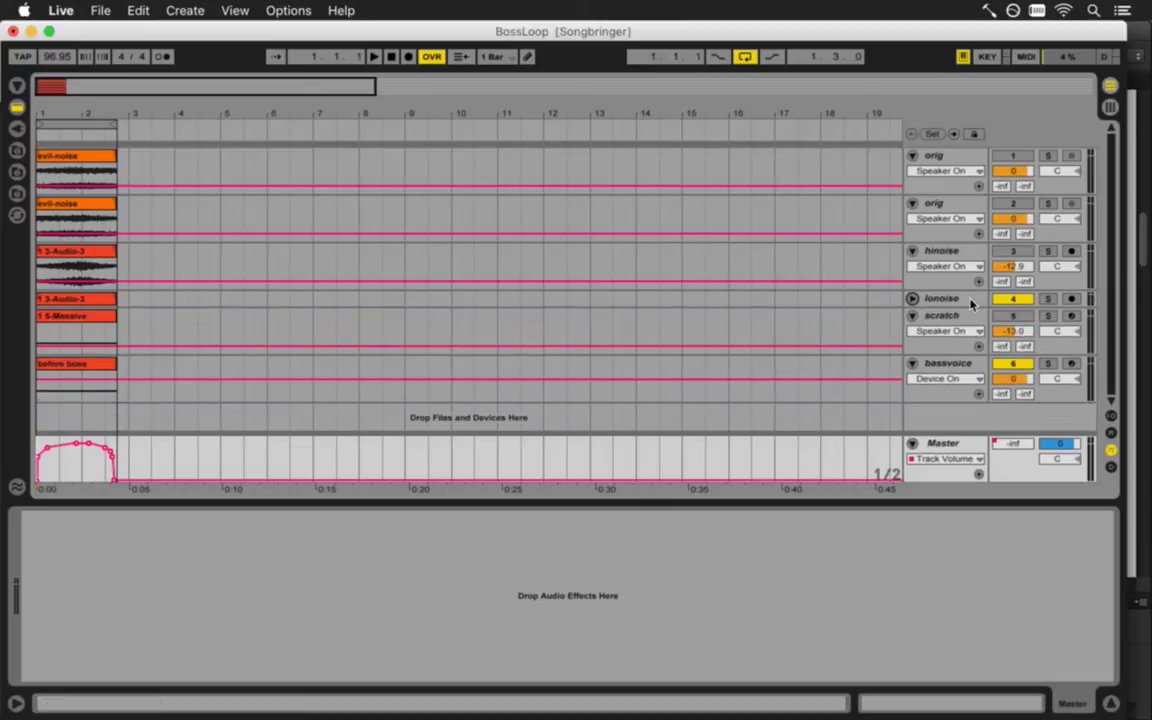
left_click(1048, 298)
key("space")
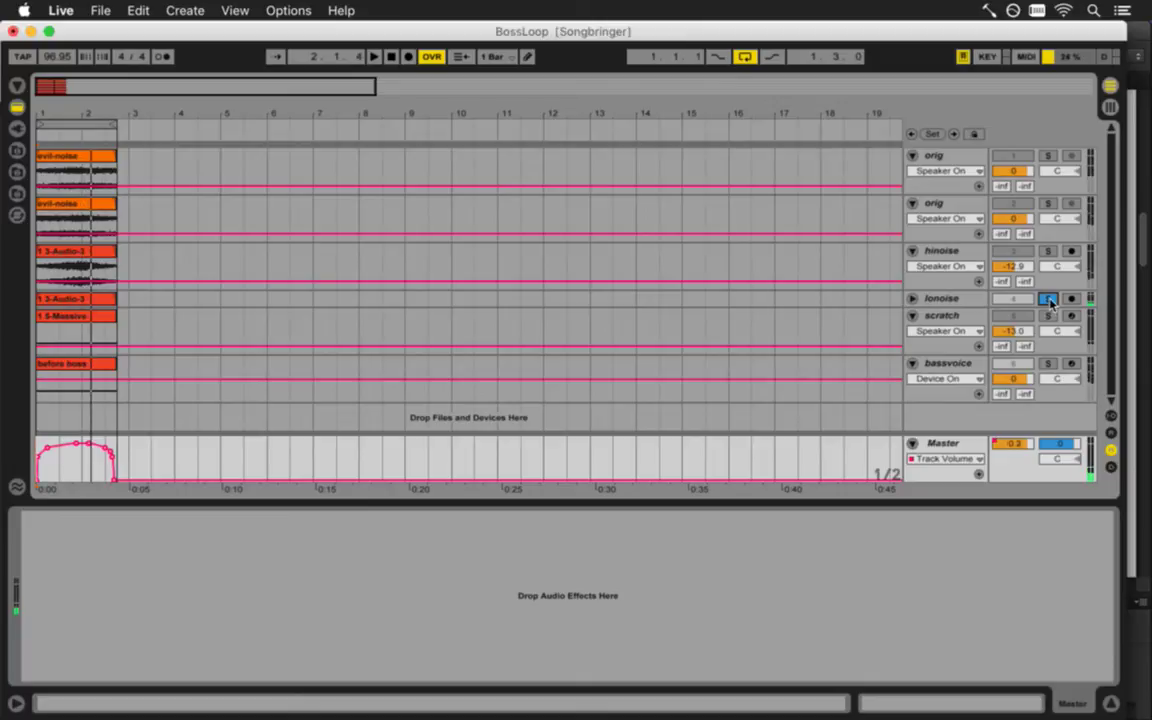
Audition the bassvoice track in solo and stop playback
left_click(1049, 363)
key("space")
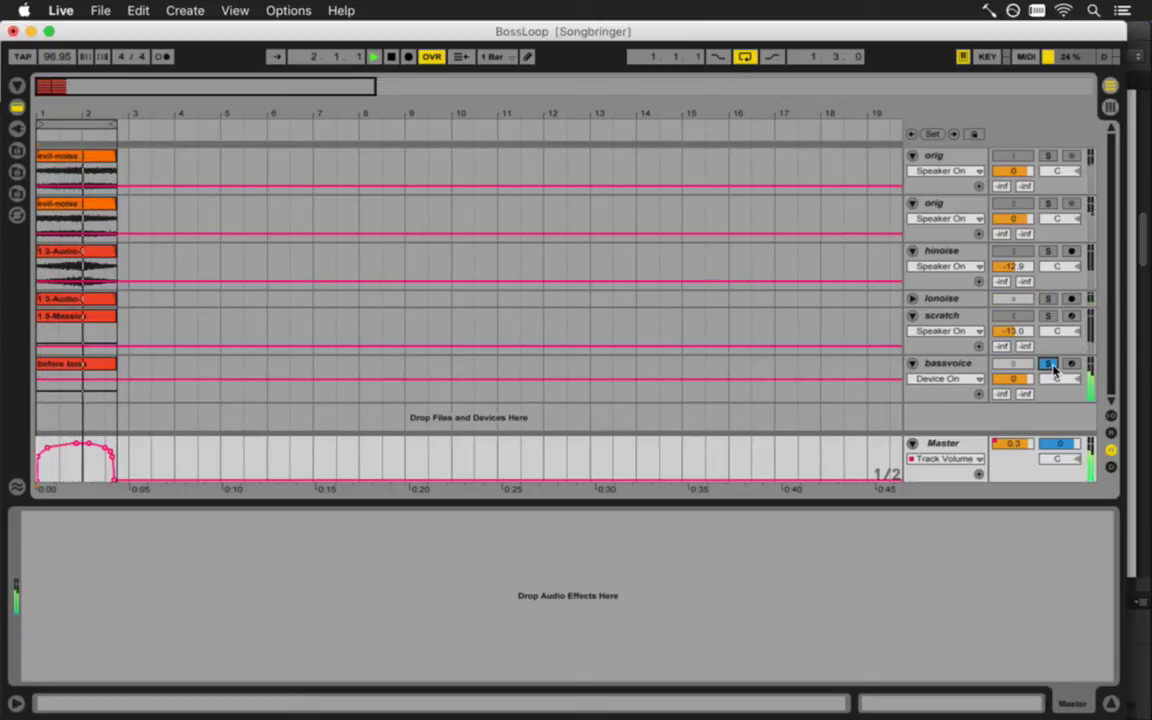
key("space")
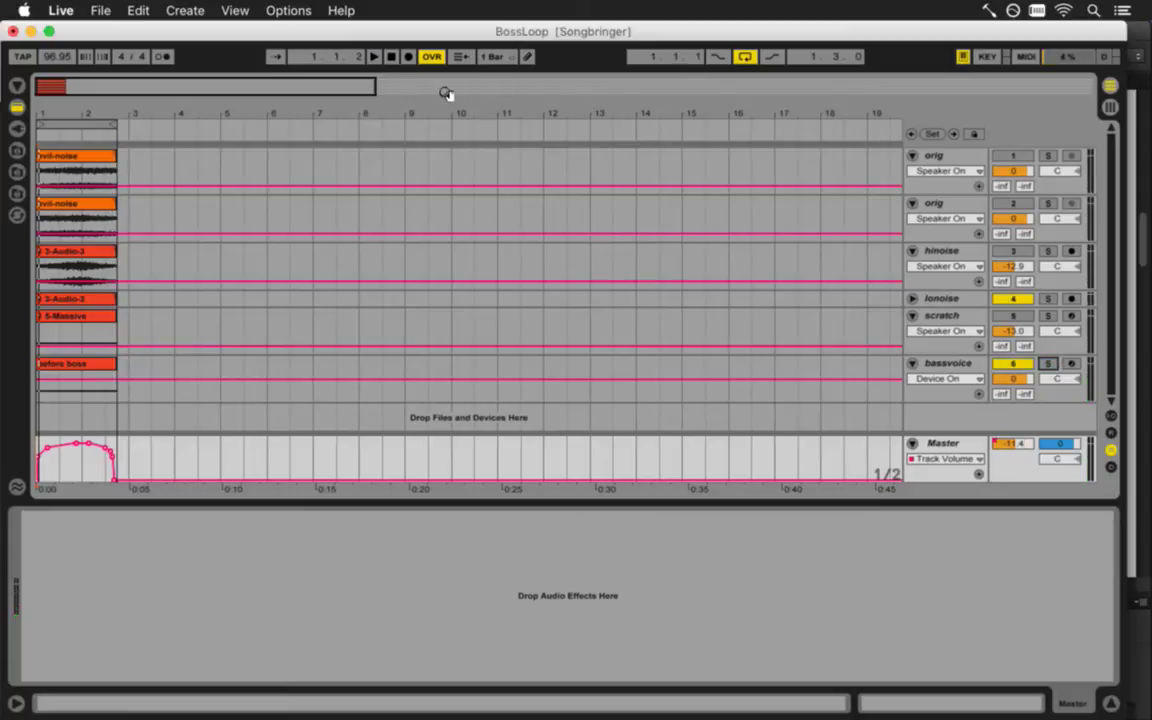
left_click(100, 10)
mouse_move(130, 66)
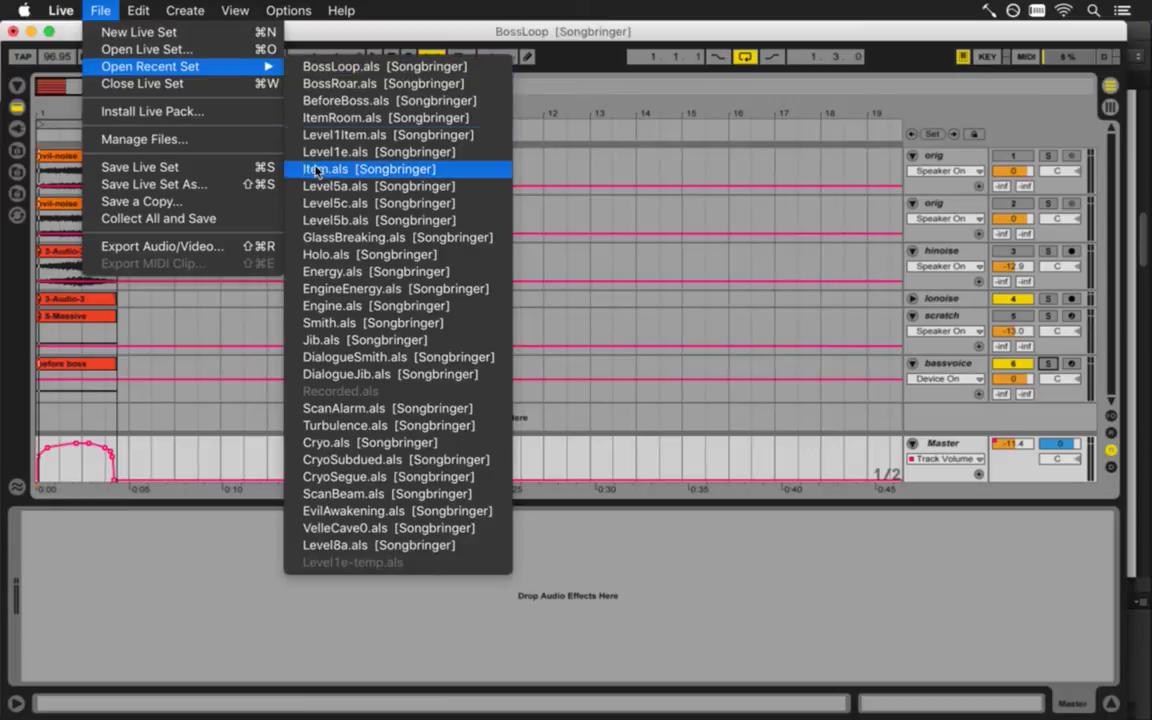
left_click(289, 33)
key("super+Tab")
key("super+Tab")
key("super+Tab")
key("super+Tab")
key("super+Tab")
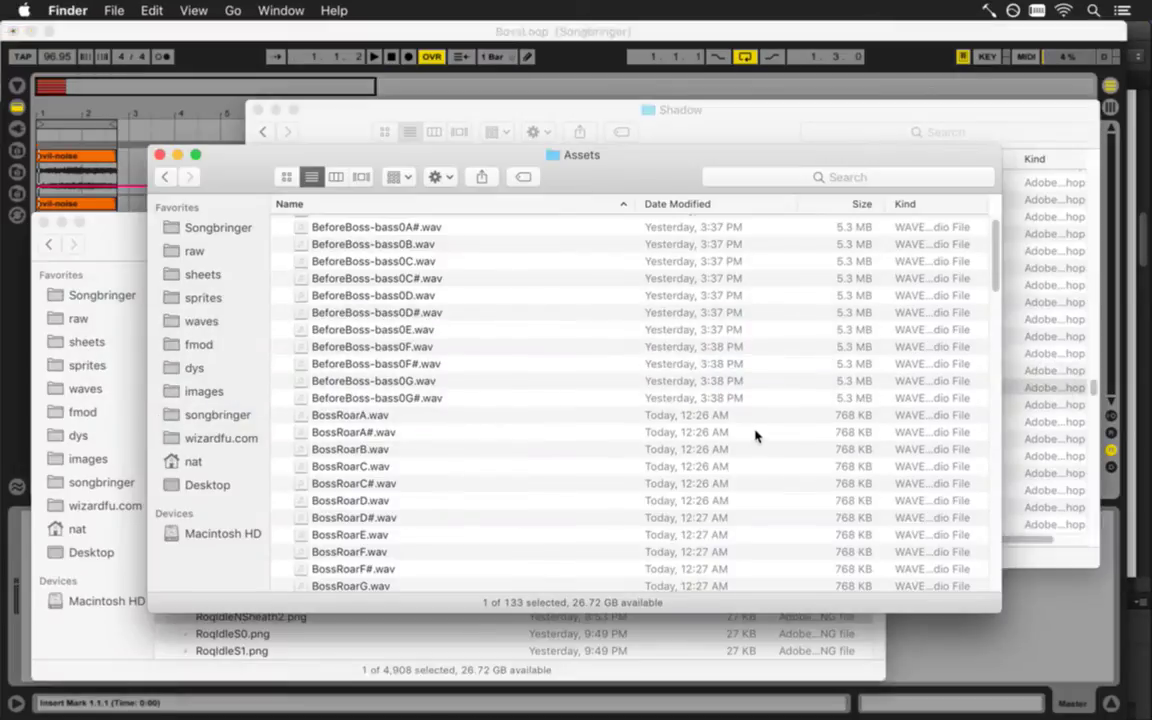
key("super+Tab")
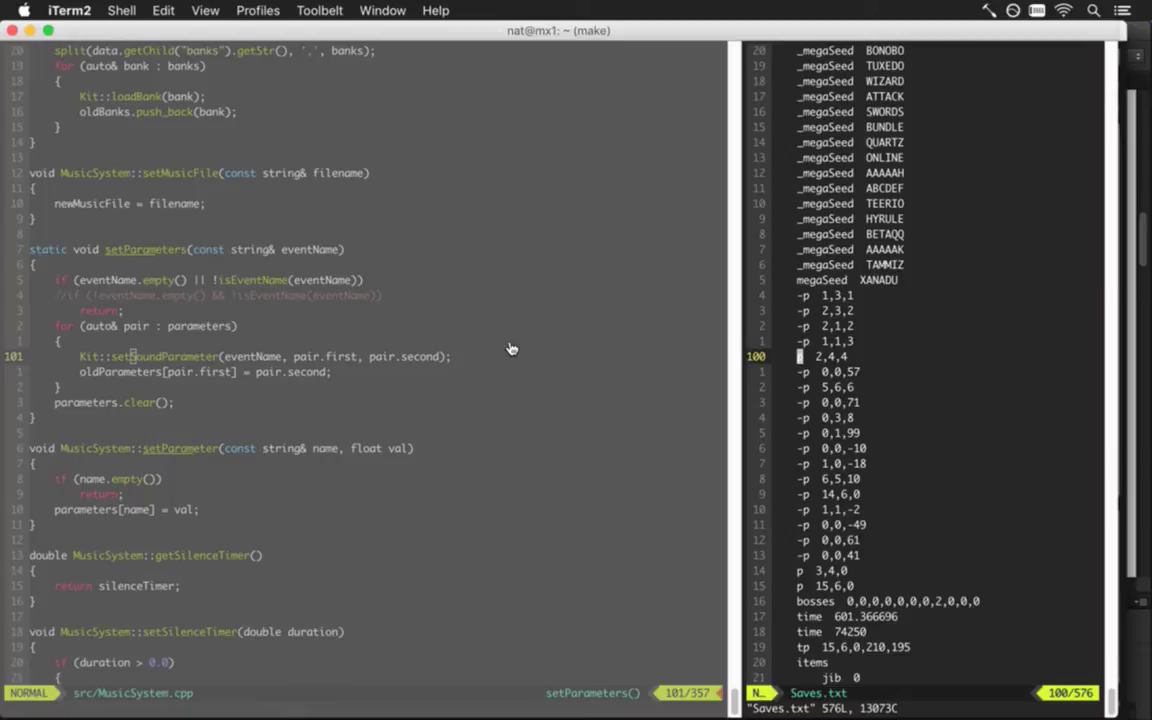
Switch to Xcode and search the whole project for "bossroar"
key("super+Tab")
key("super+Tab")
key("super+Tab")
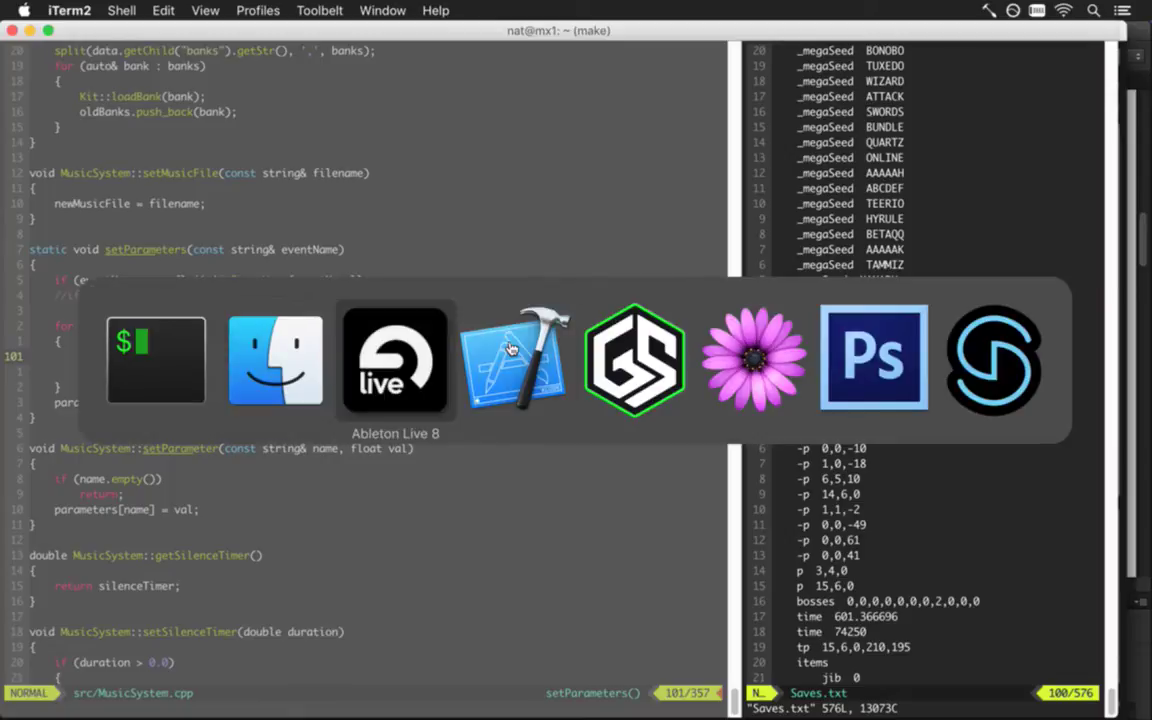
key("super+shift+f")
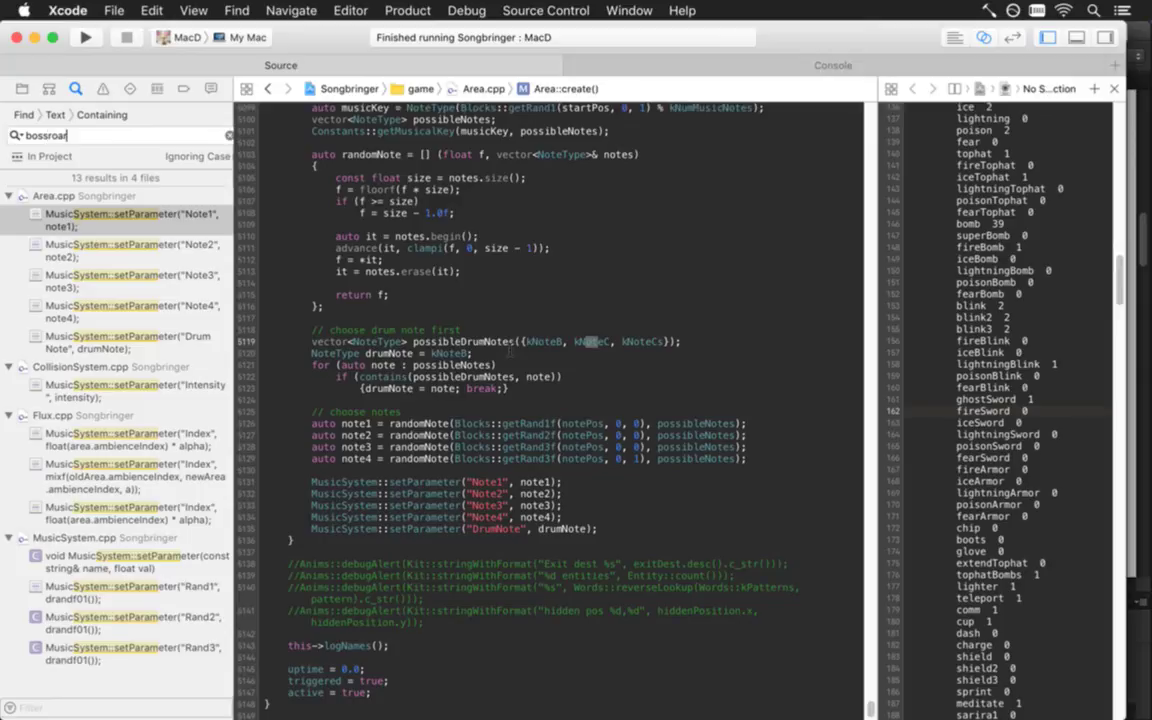
type("bossroar")
key("Return")
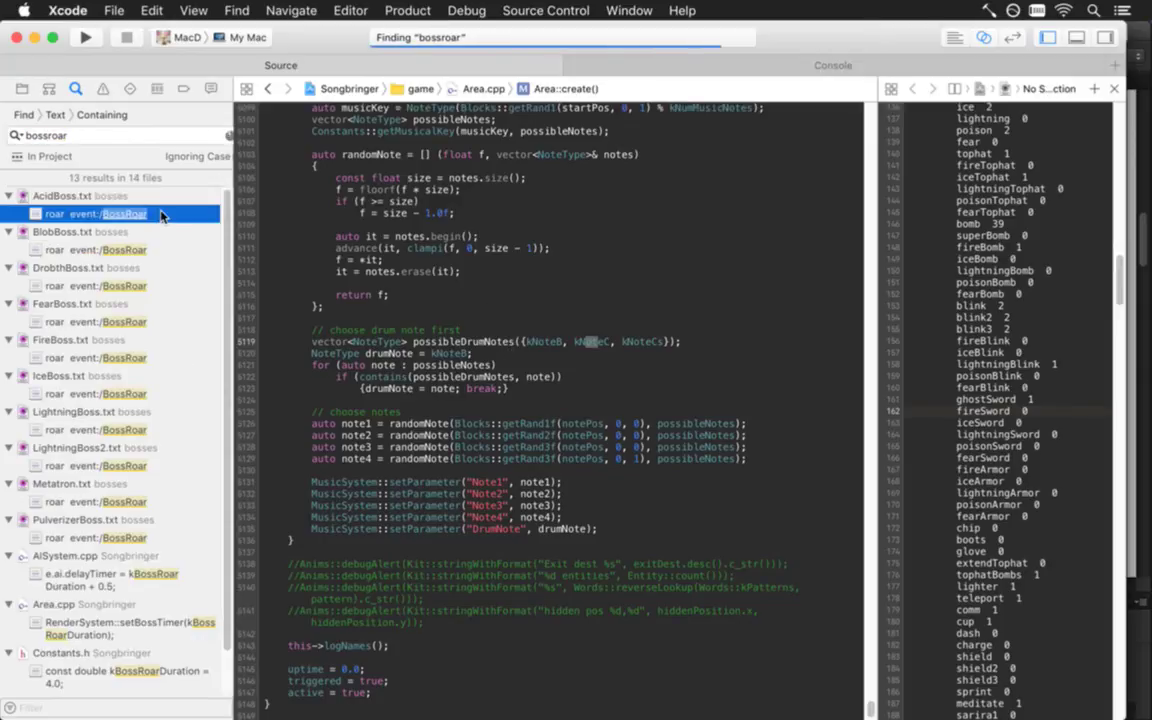
Open the BossRoar match in AcidBoss.txt and examine its sounds entries and initial behavior sequences
left_click(160, 216)
scroll(370, 360, "down", 10)
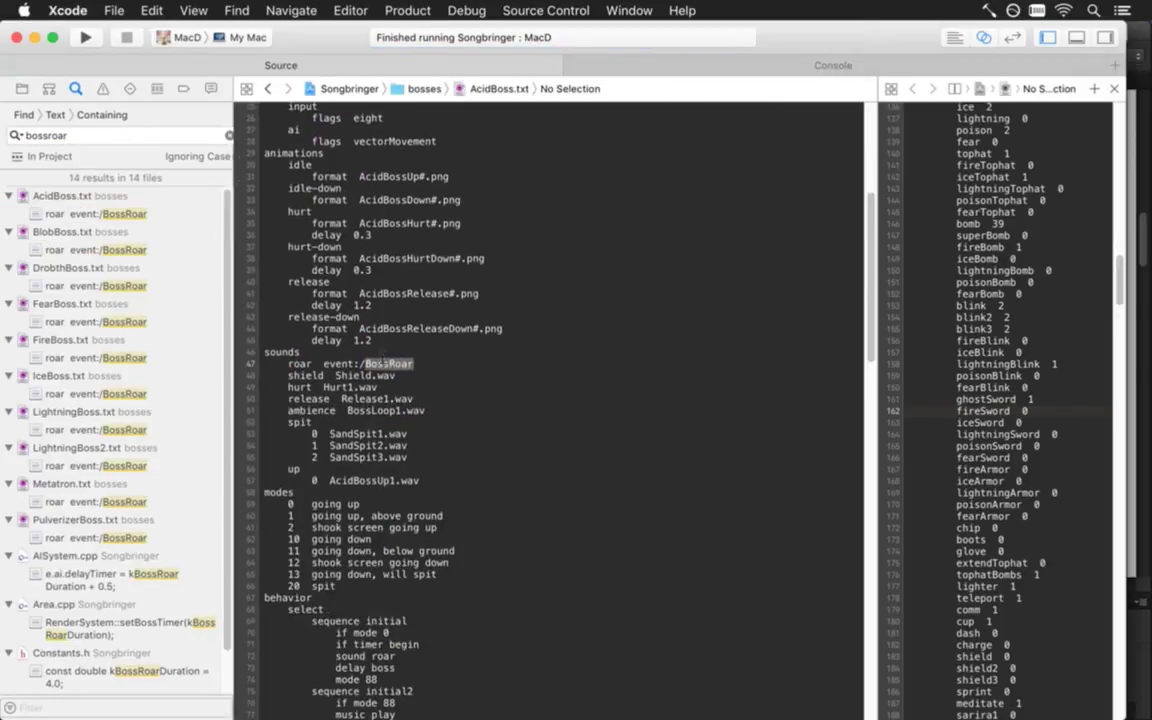
scroll(381, 355, "down", 5)
scroll(386, 352, "down", 4)
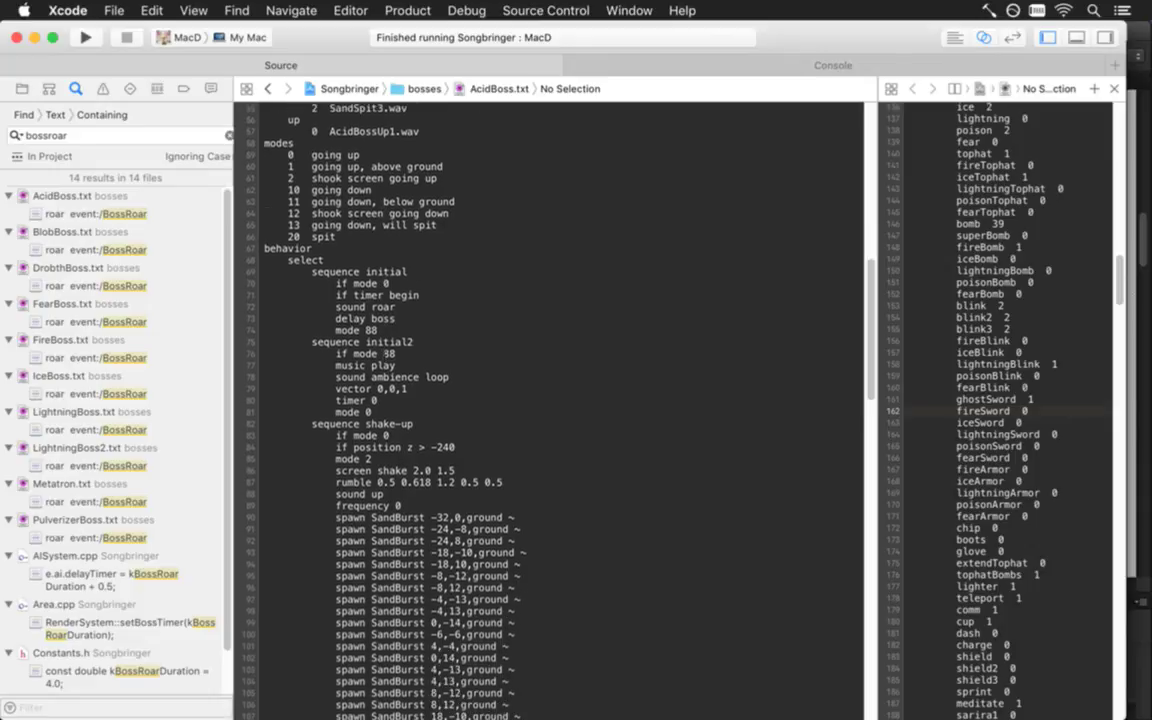
scroll(388, 353, "up", 4)
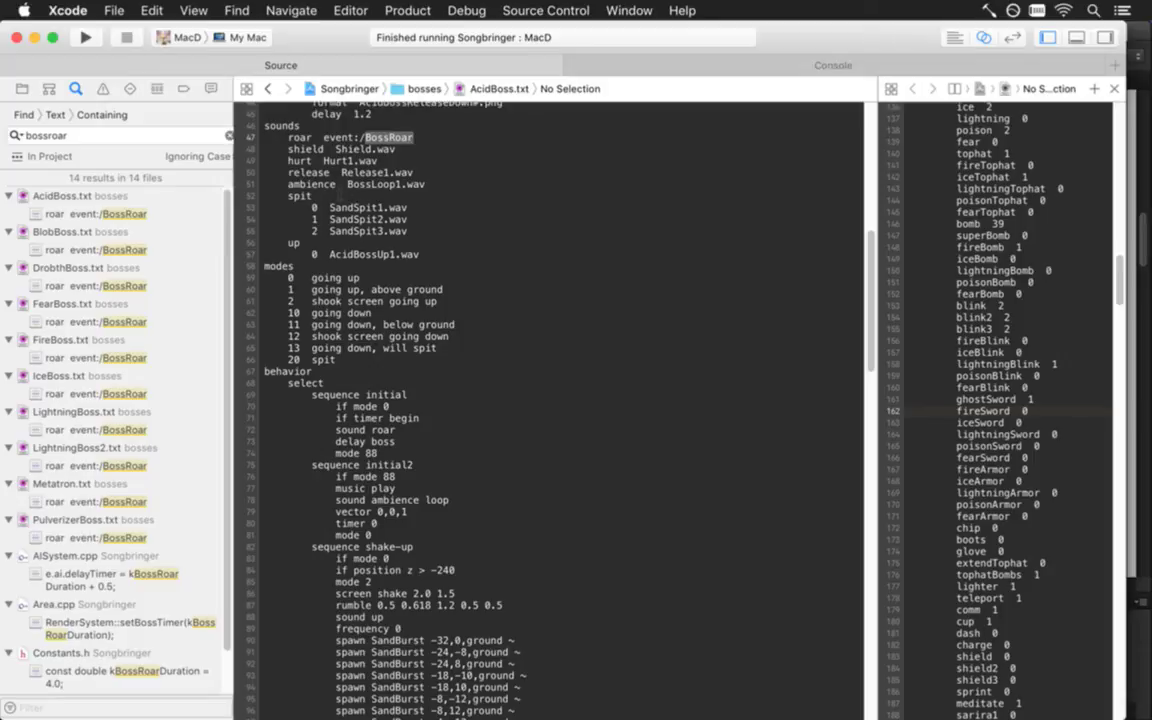
scroll(386, 352, "down", 6)
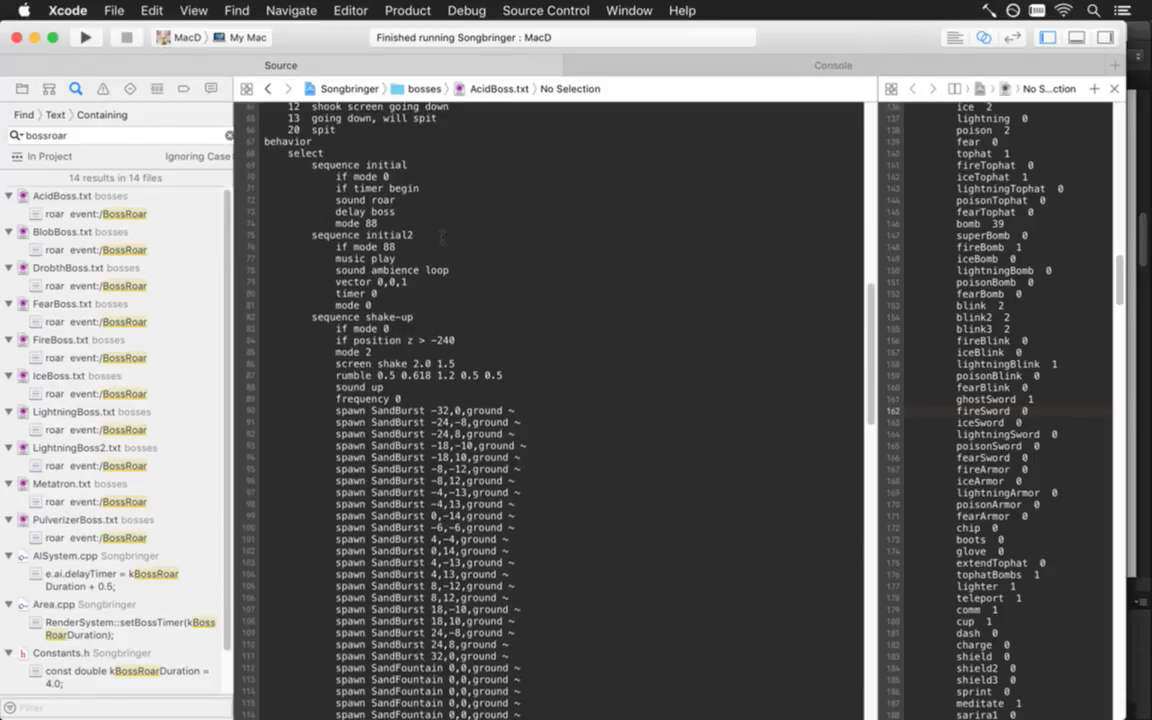
left_click(428, 246)
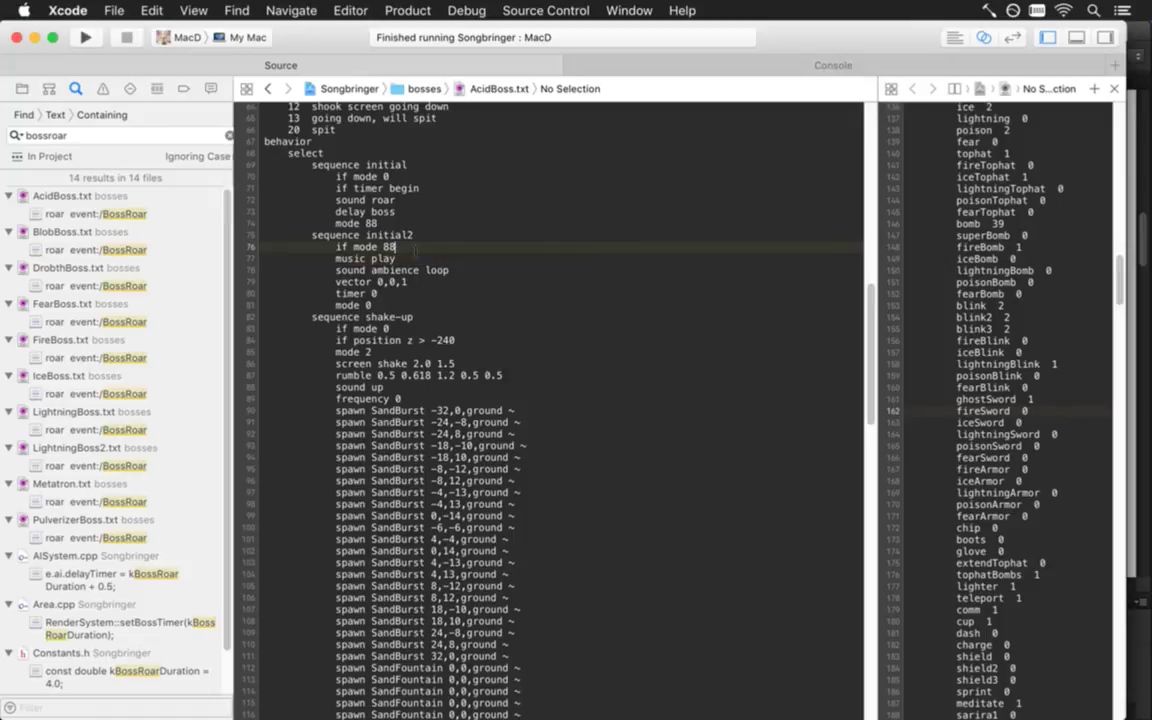
Hide the search results and find the setAmbienceFilename method in Area.cpp by searching for "setambi"
key("super+0")
scroll(428, 245, "up", 5)
key("super+shift+o")
type("setambi")
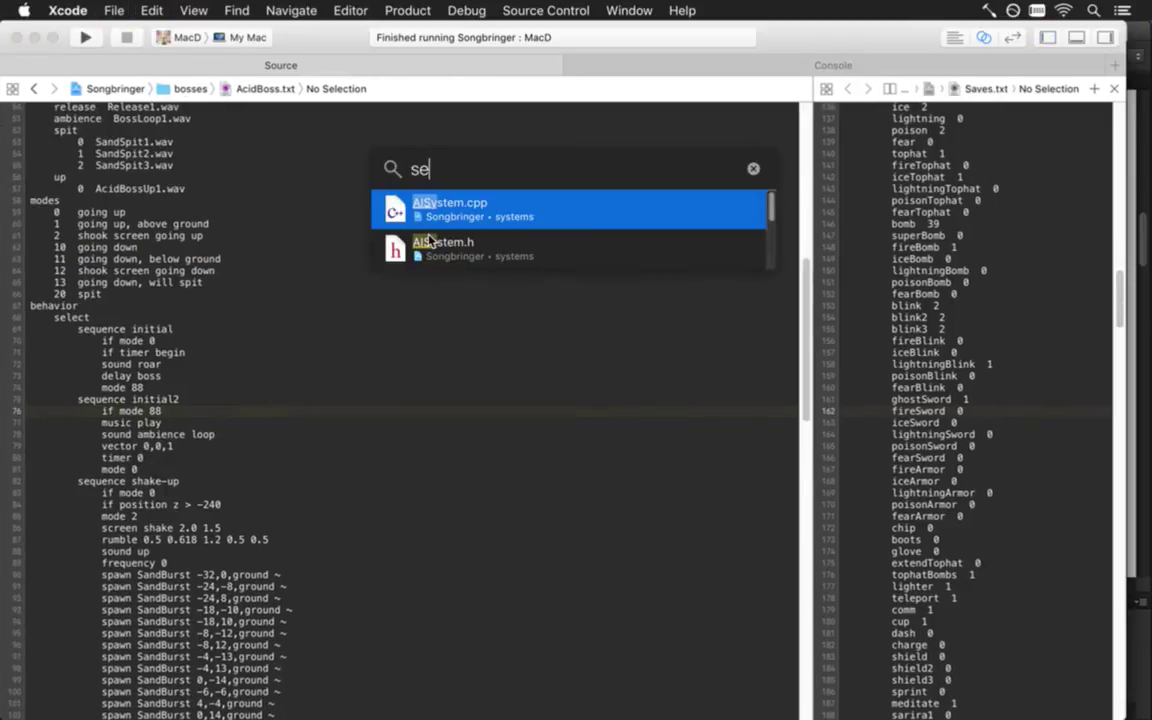
left_click(428, 241)
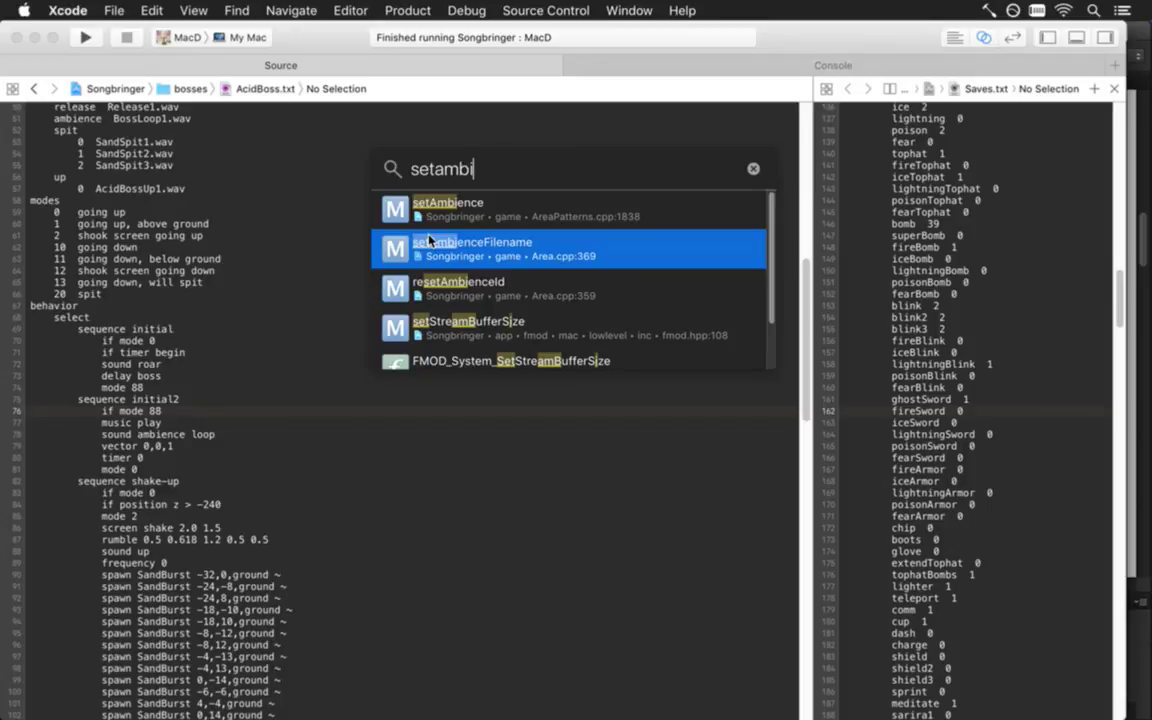
Examine the ambience file conditions in setAmbienceFilename, especially the boss cases for BossLoop1.wav and Miniboss1.wav
scroll(429, 246, "down", 10)
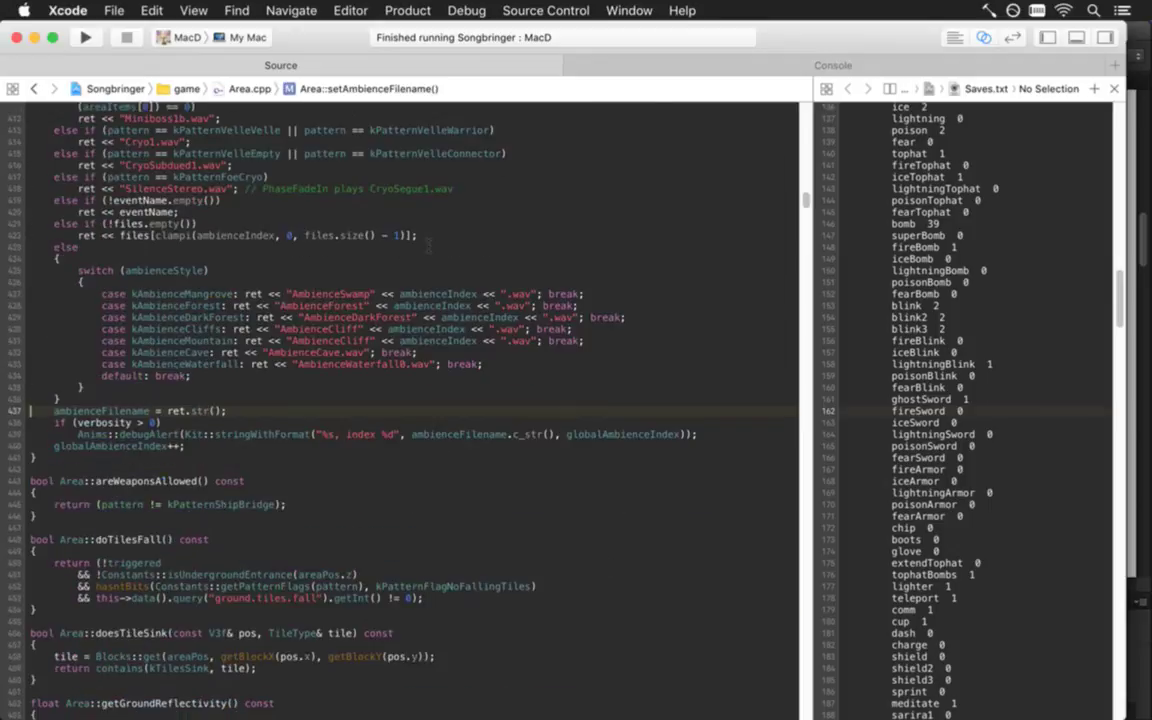
scroll(428, 246, "up", 2)
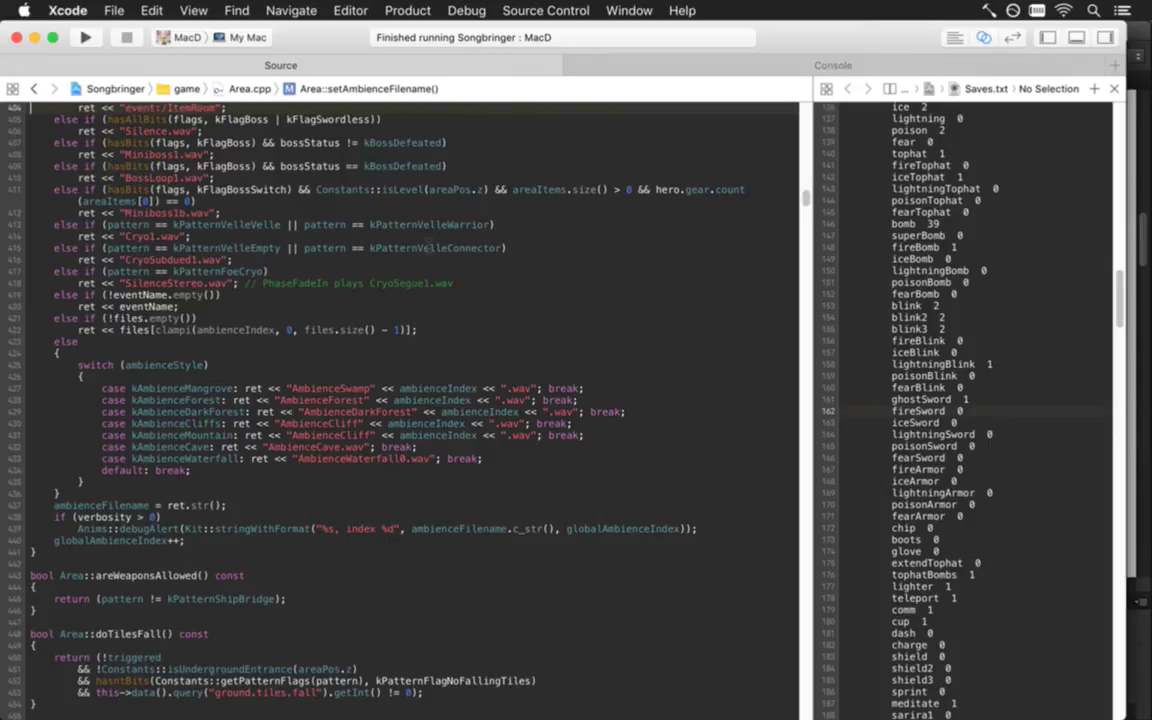
scroll(428, 246, "up", 2)
key("Down")
key("Down")
key("Down")
key("Down")
key("Down")
key("Down")
key("Down")
key("Down")
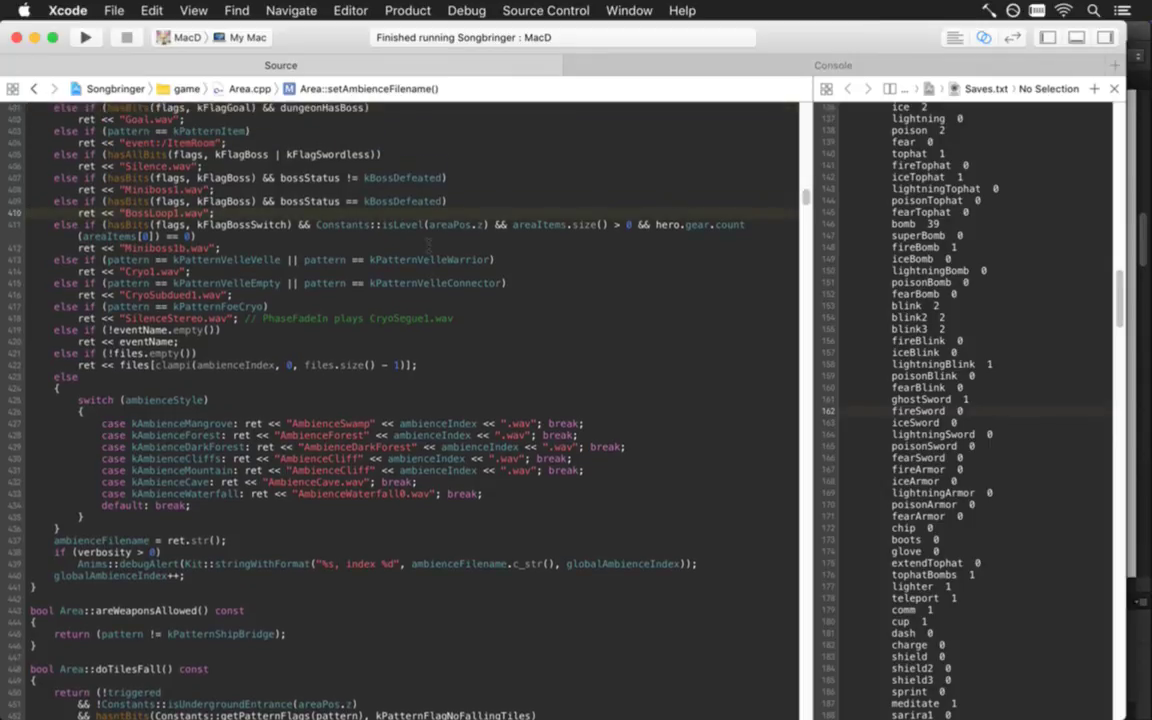
key("Up")
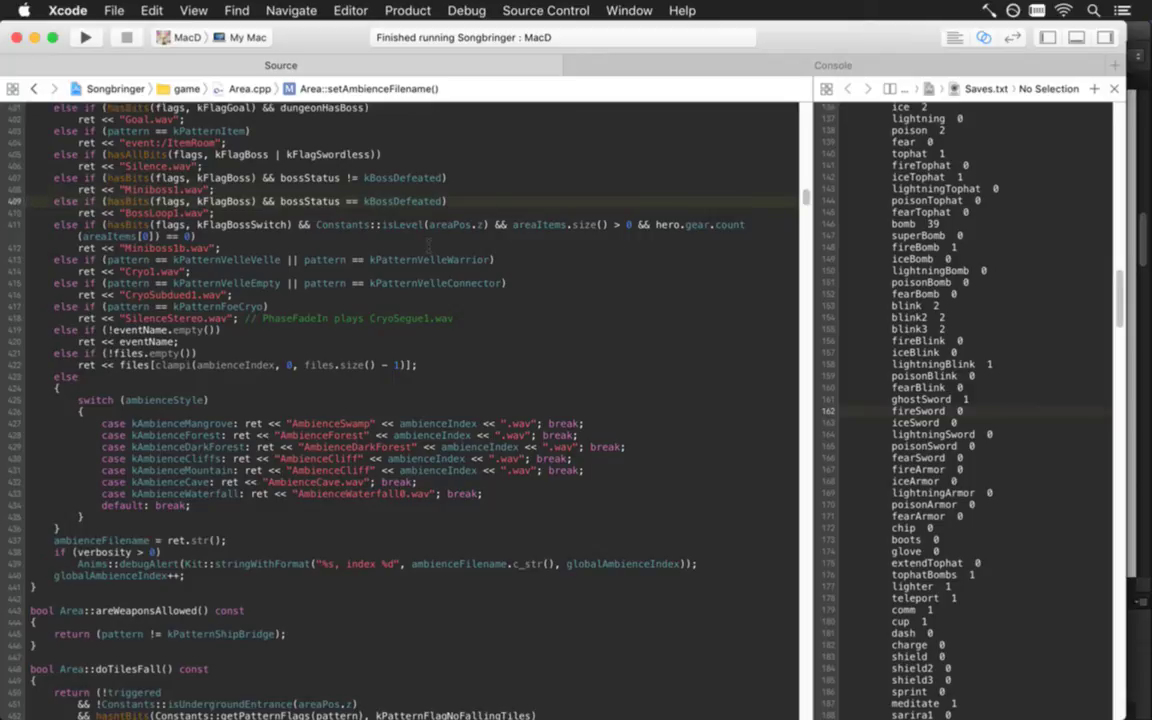
key("Up")
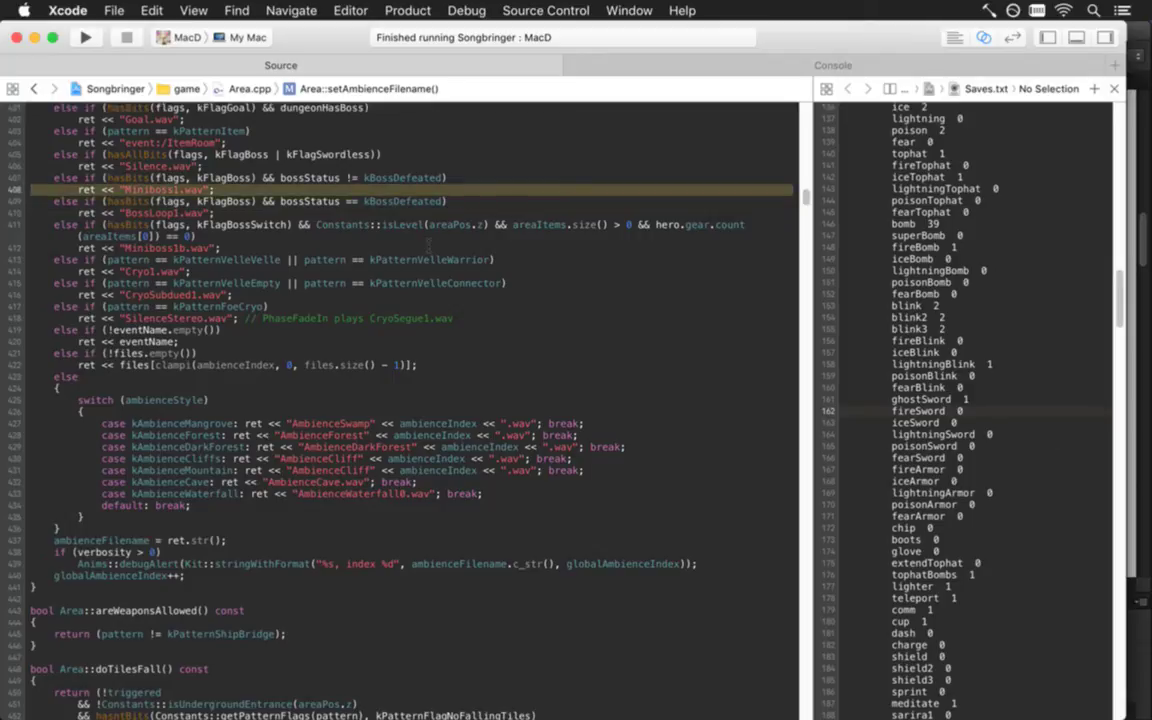
Switch to Ableton Live and open Miniboss1.als from the Songbringer folder, saving the changes to BossLoop
key("super+Tab")
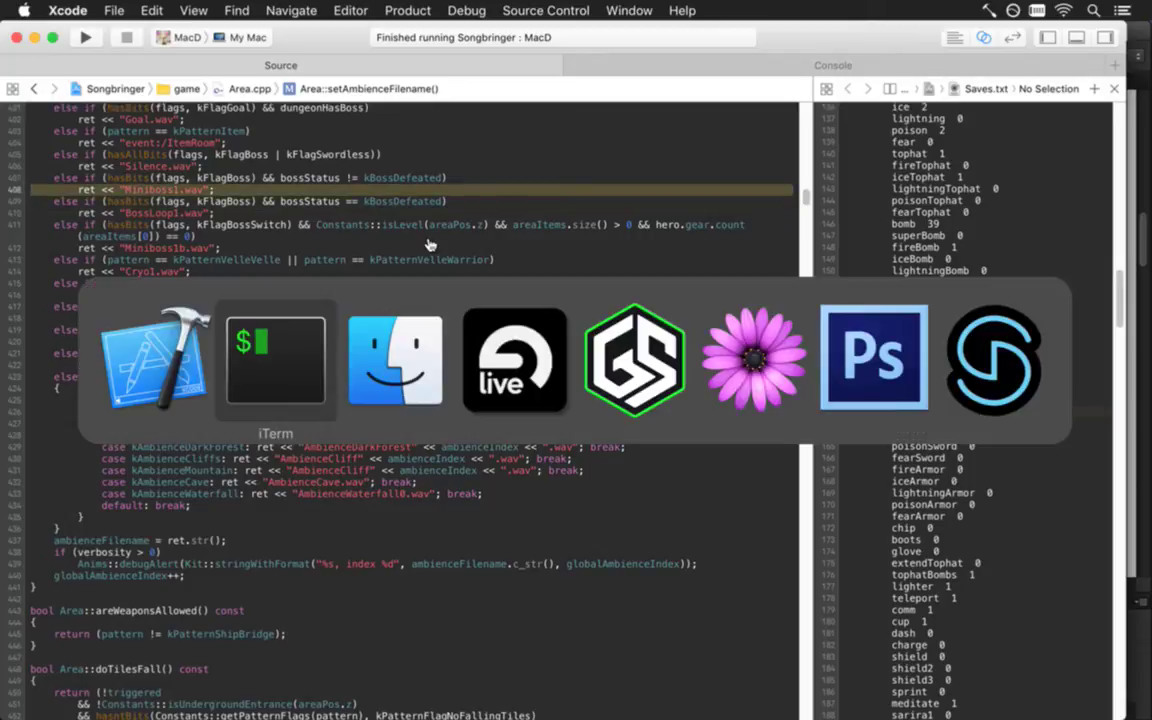
left_click(503, 360)
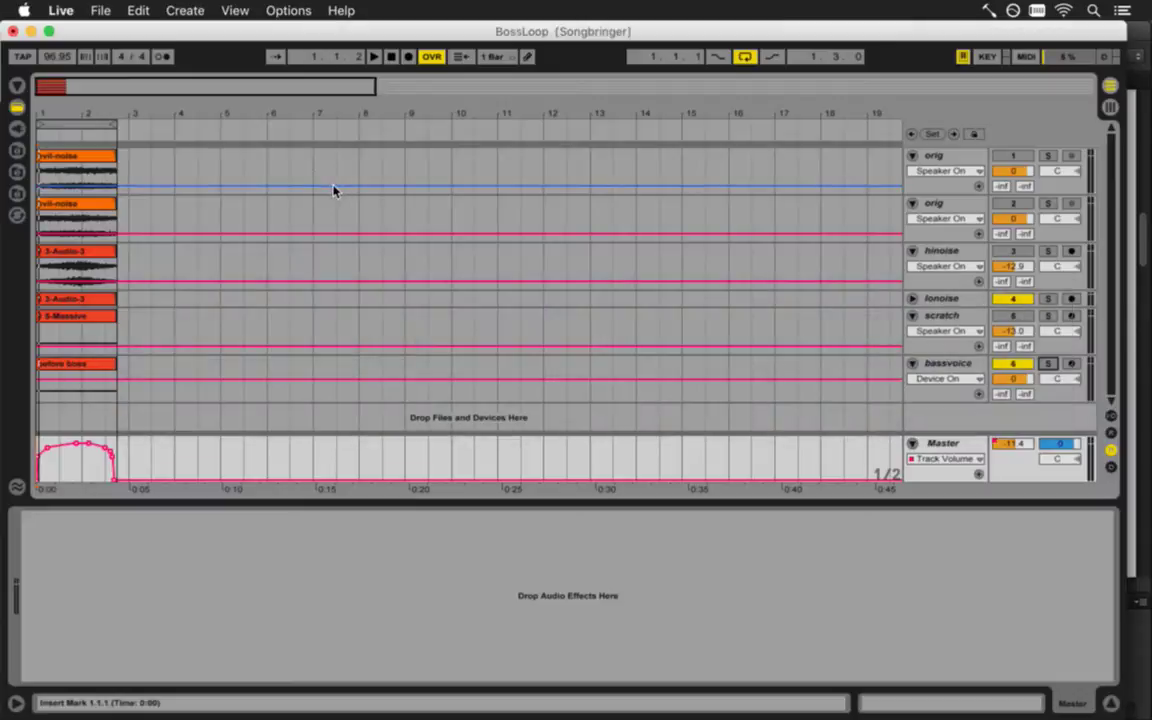
left_click(99, 10)
left_click(145, 48)
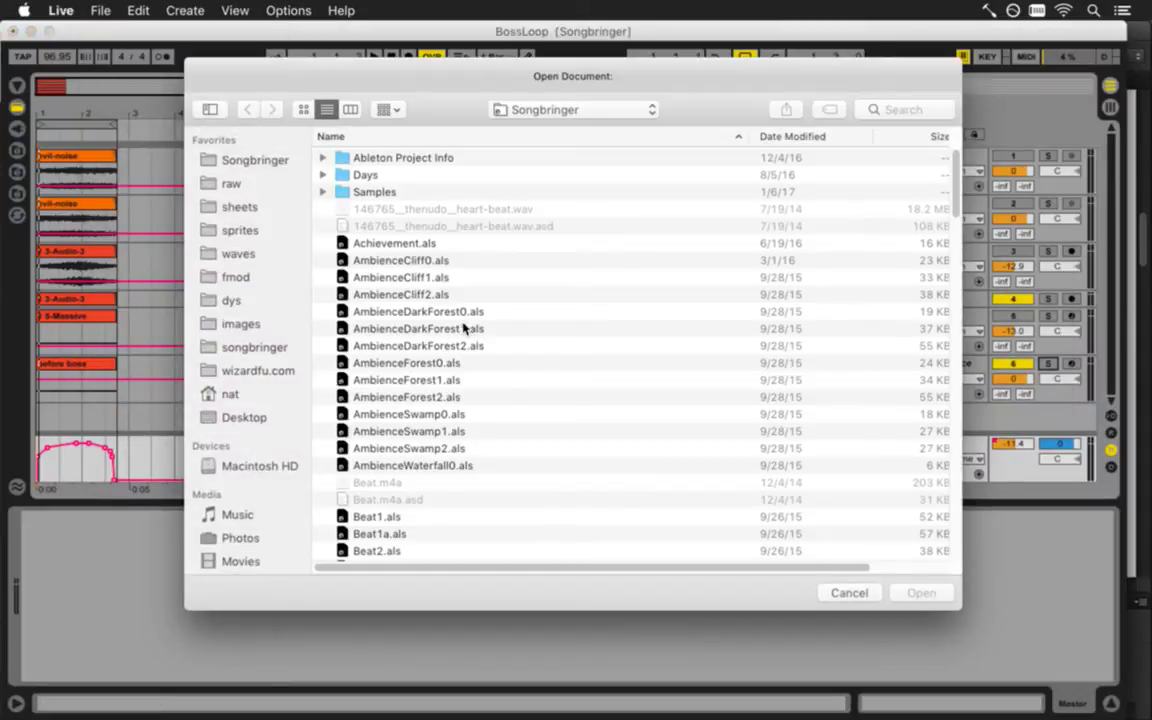
left_click(469, 330)
type("intro")
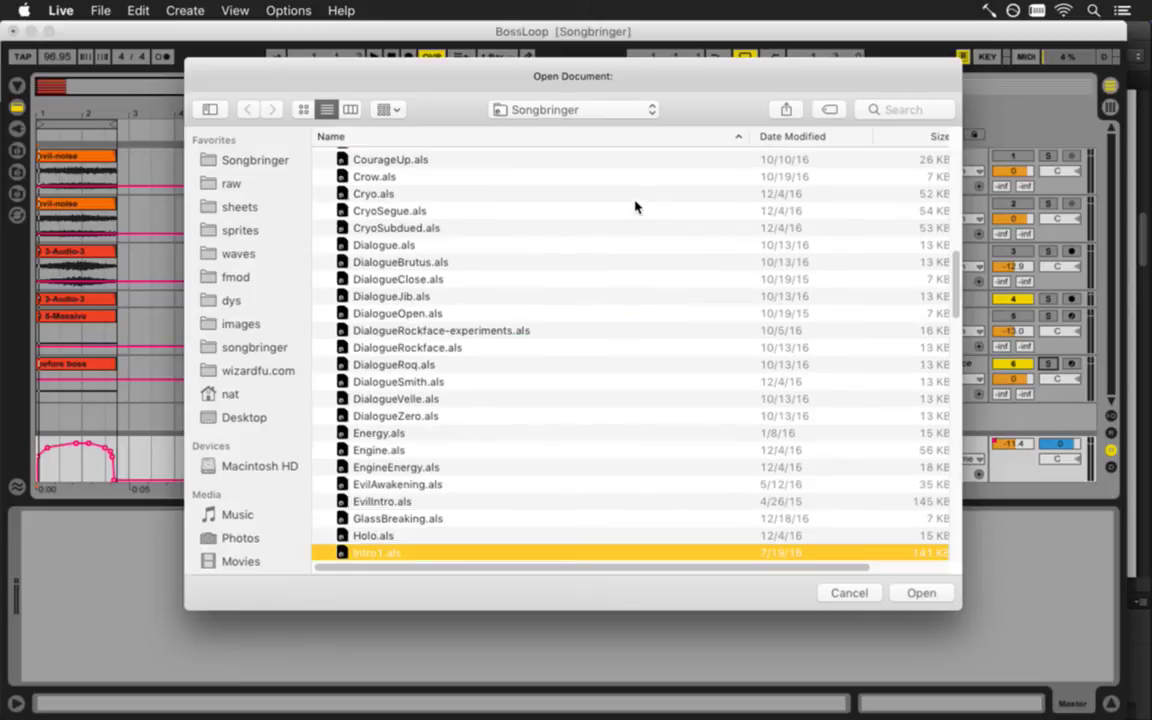
type("mi")
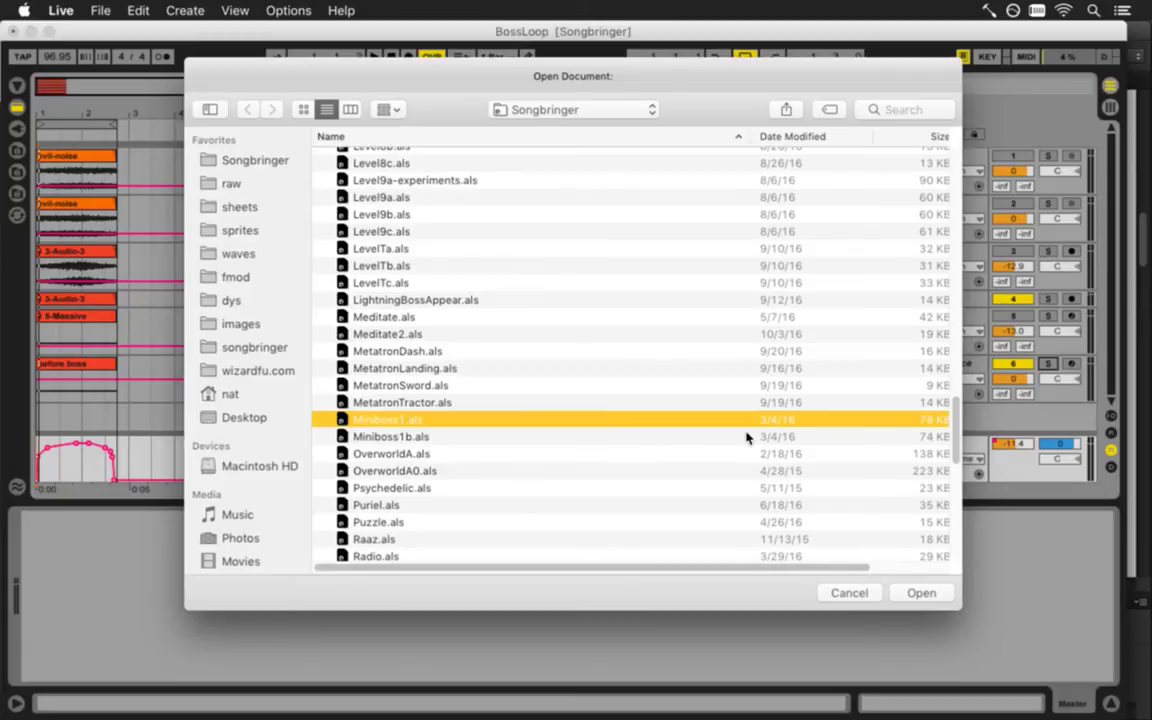
left_click(921, 592)
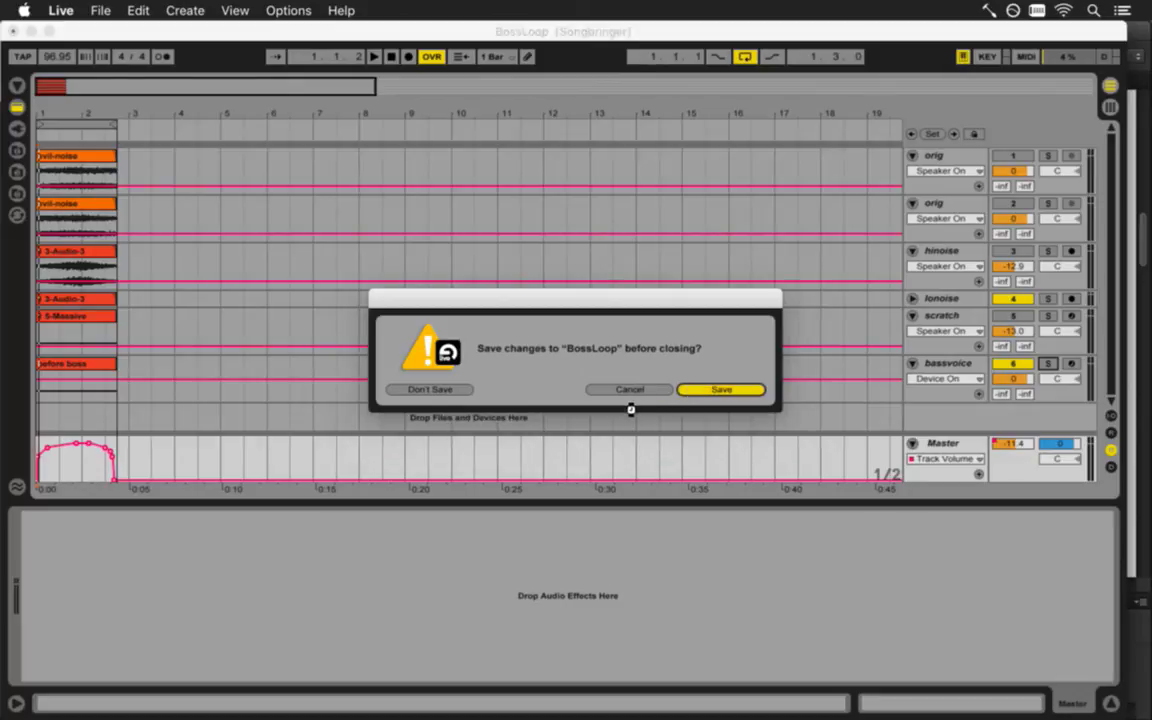
key("Return")
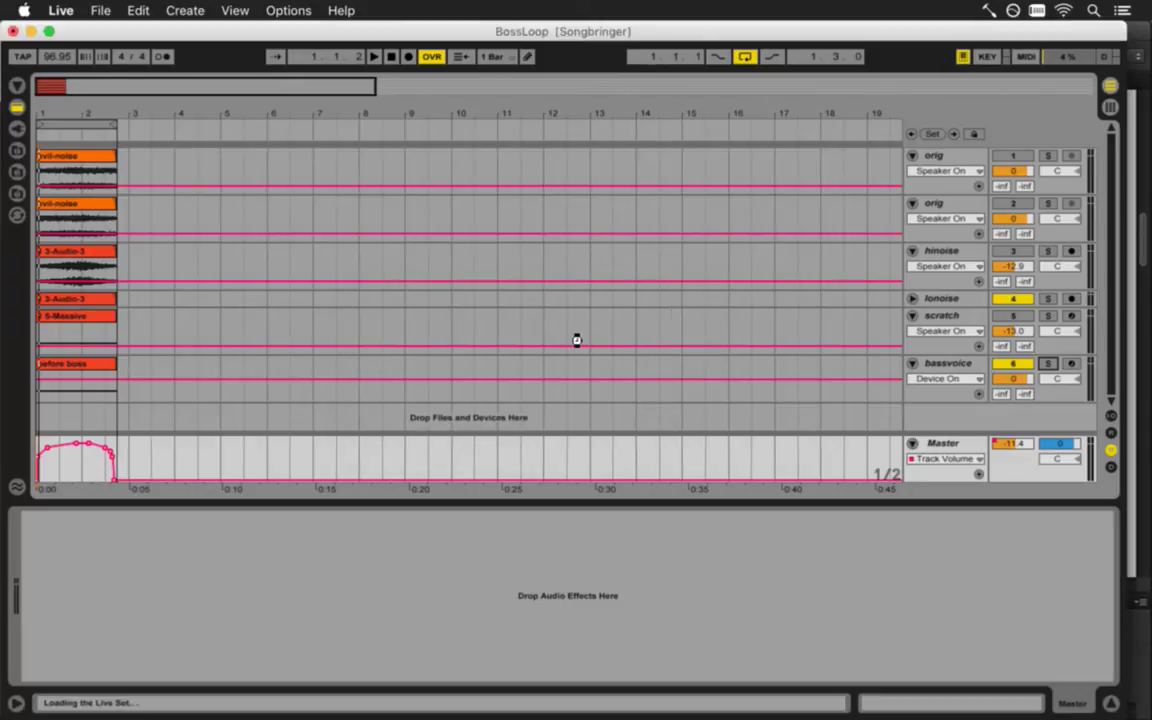
Play the Miniboss1 set and show the Master track's effect devices
key("space")
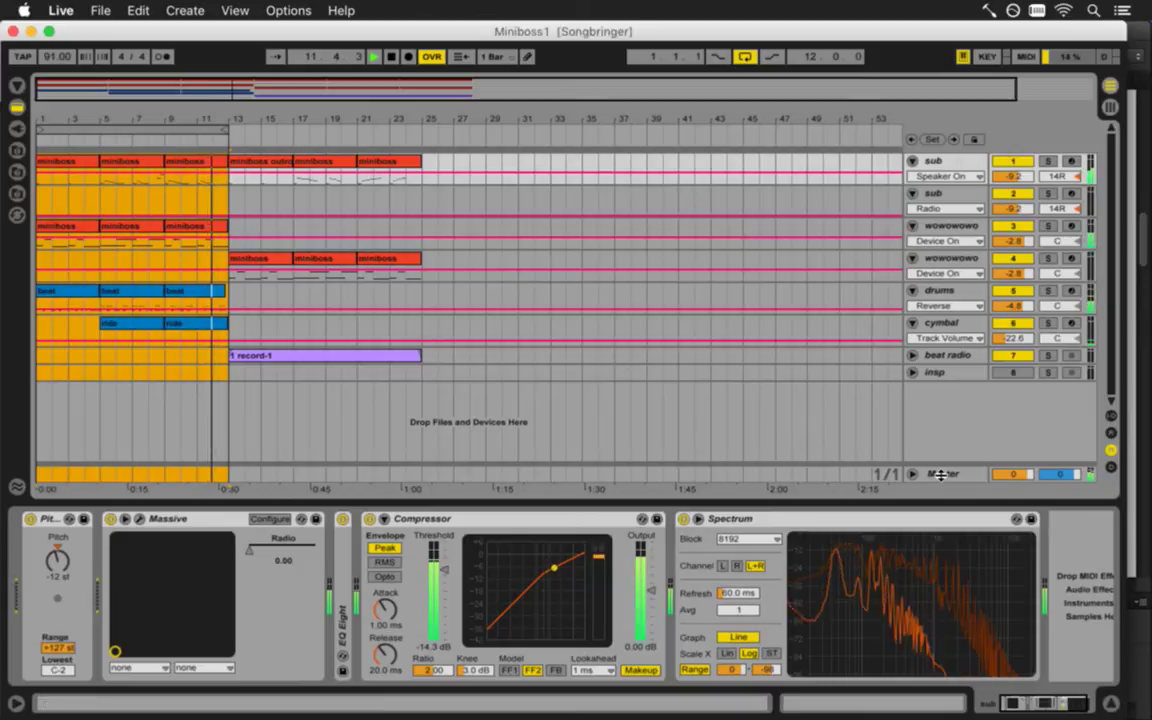
left_click(975, 477)
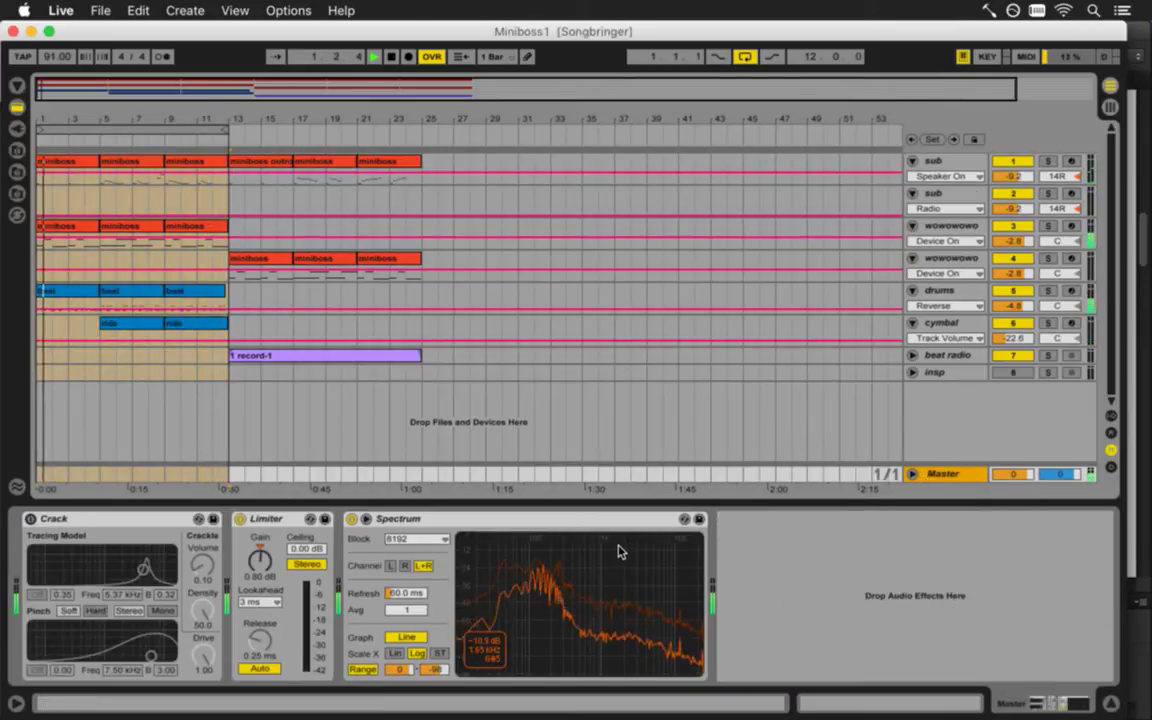
Play the Miniboss1 set from bar 5 while viewing the Master track's effect devices, and stop playback
left_click(102, 338)
left_click(98, 352)
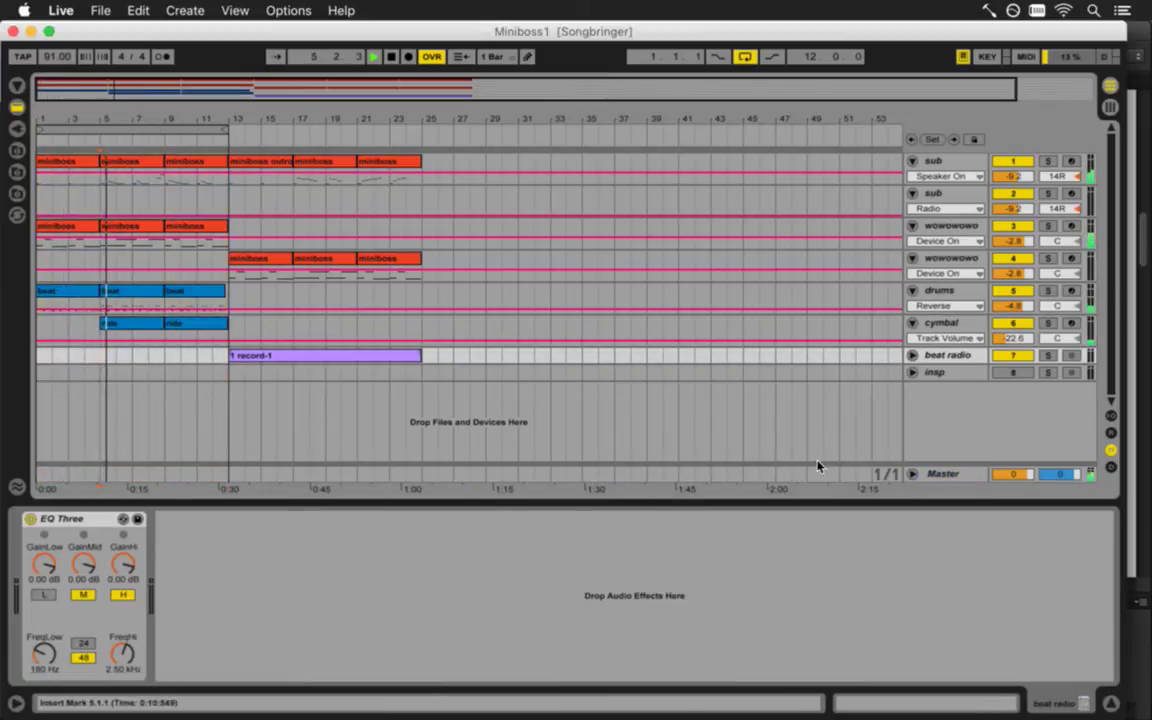
left_click(935, 475)
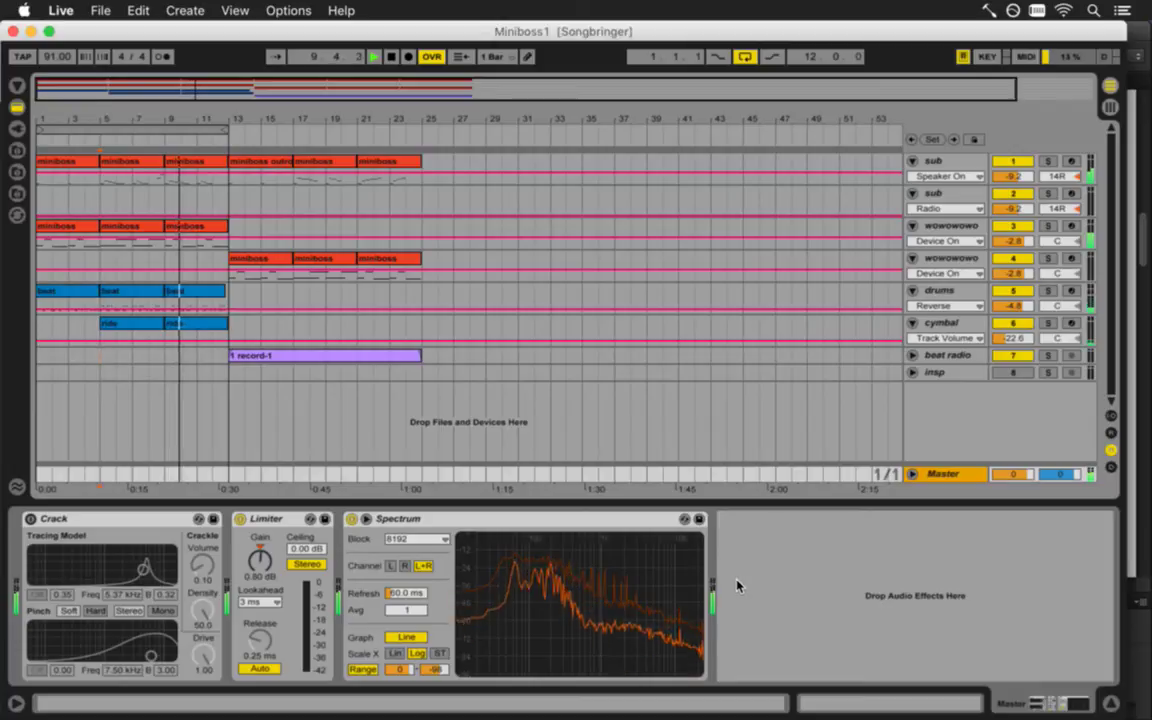
key("space")
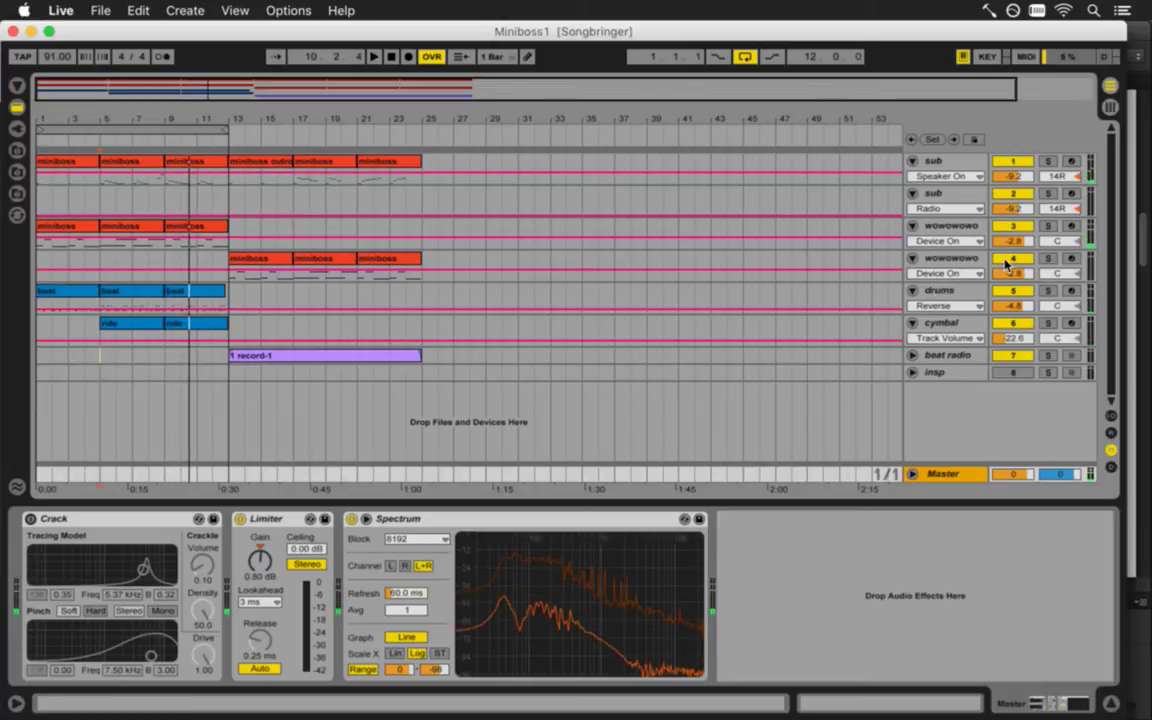
Solo the first sub track and play it from bar 5 with its devices shown
left_click(925, 160)
left_click(1048, 160)
key("space")
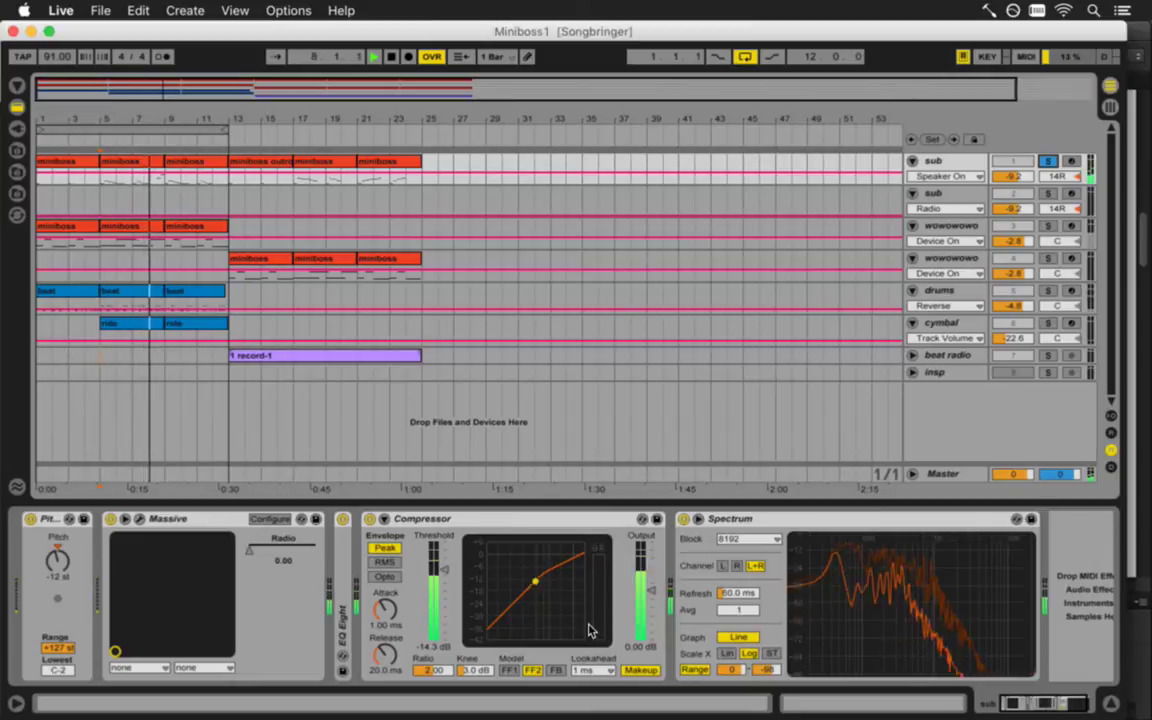
Stop playback and open the sub track's Massive synth editor at its EQ controls
key("space")
left_click(140, 519)
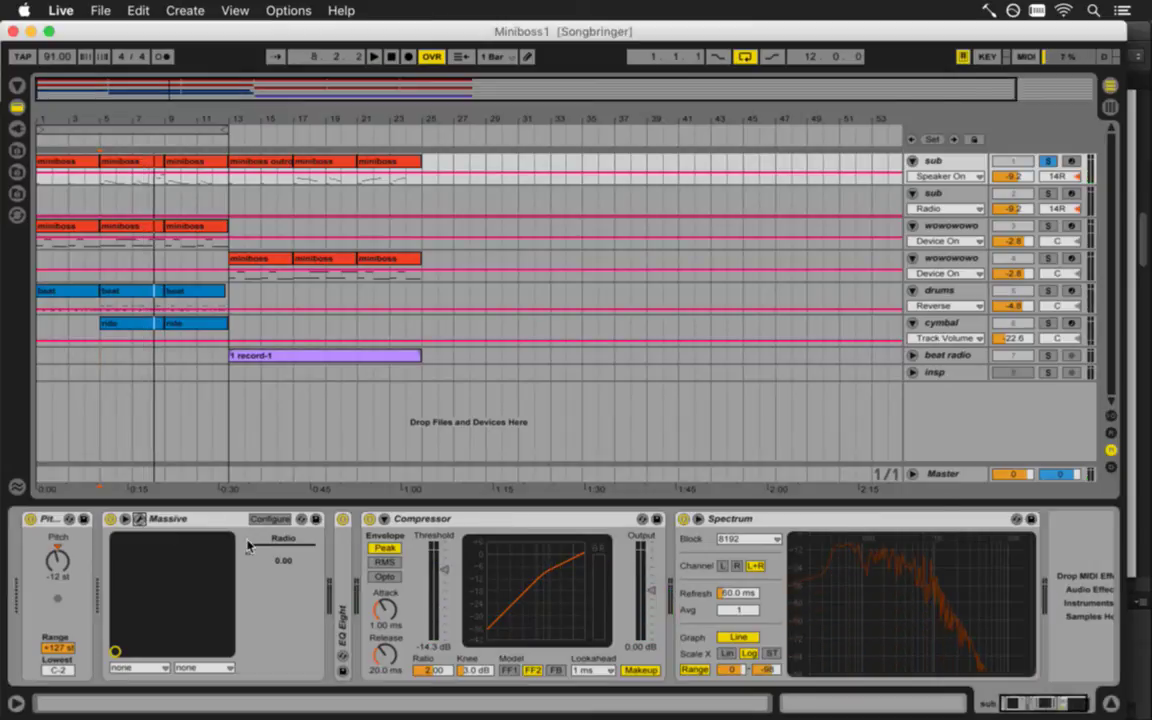
left_click(916, 248)
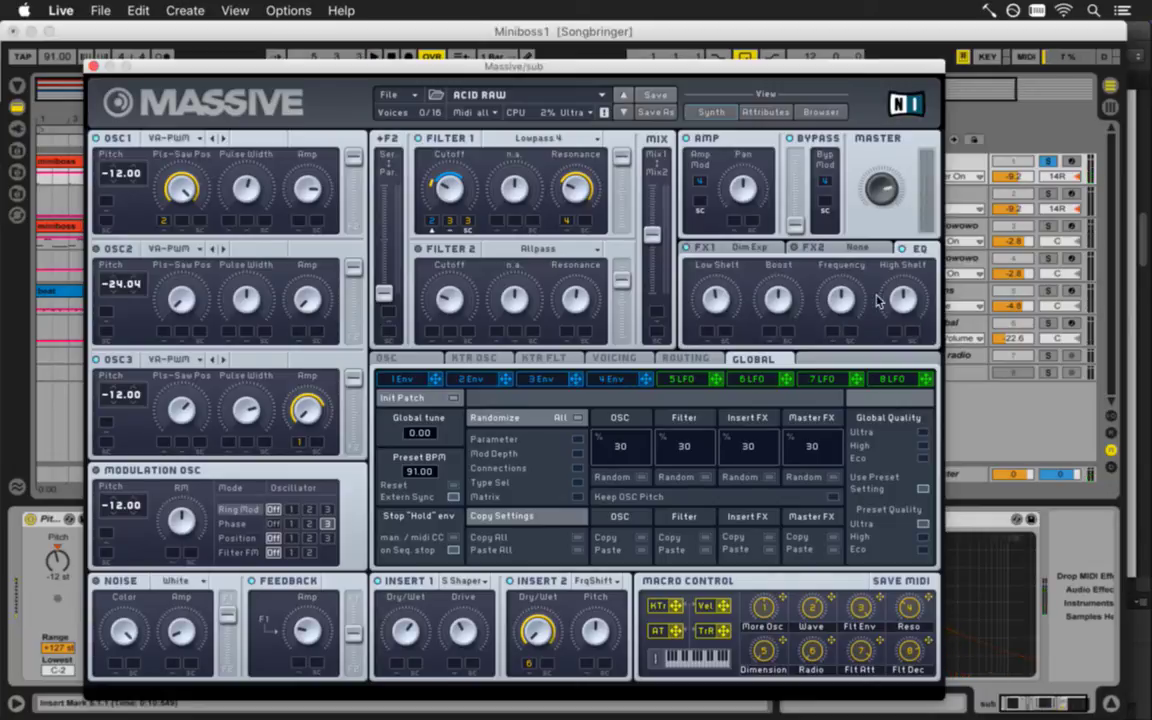
While listening, raise Massive's EQ boost and high shelf to maximum, reduce the low shelf slightly, and adjust the frequency
key("space")
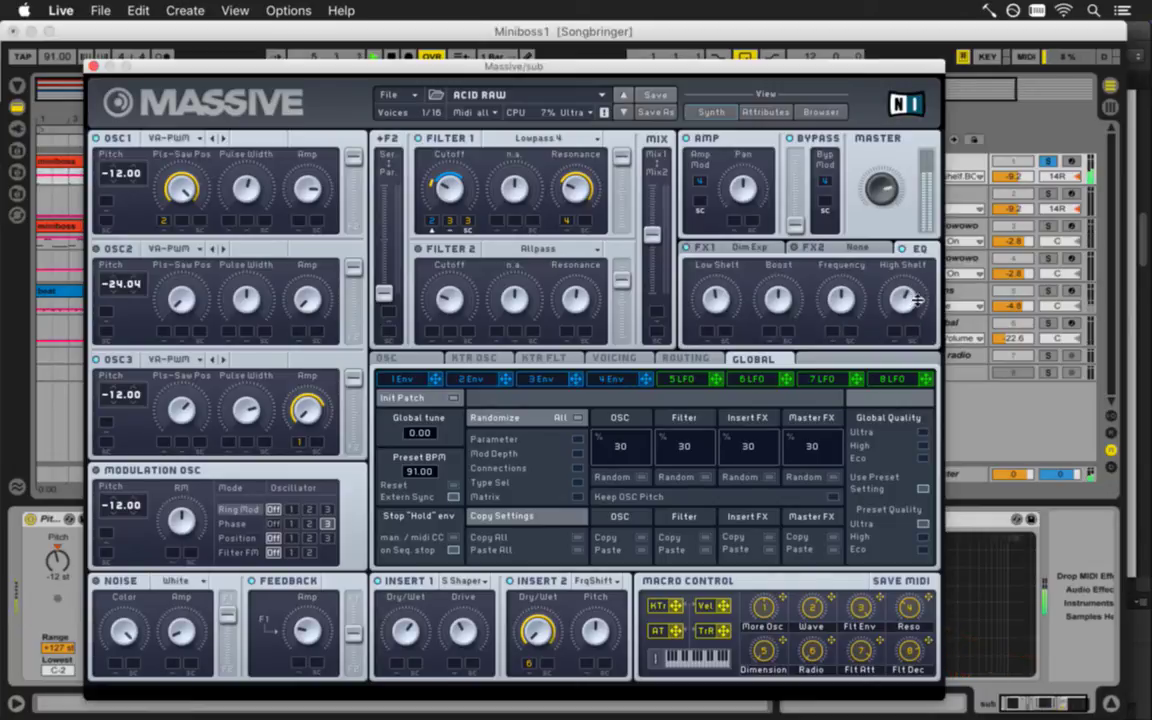
left_click(842, 296)
left_click(782, 273)
left_click_drag(848, 313, 842, 329)
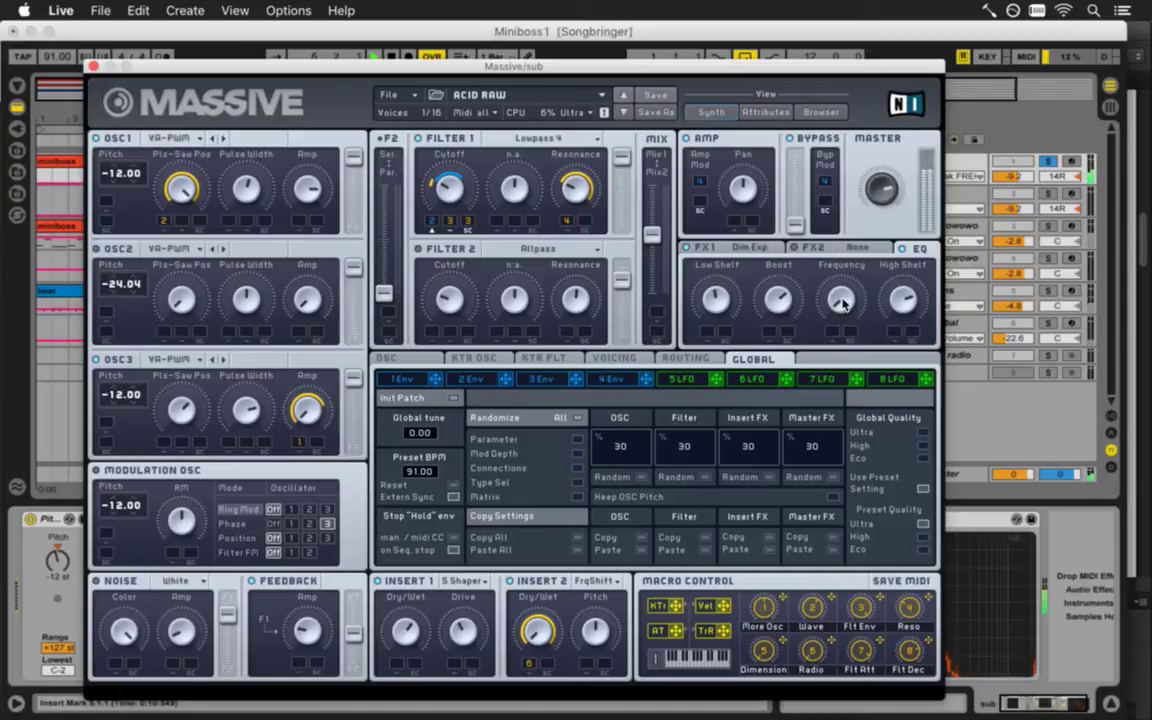
left_click_drag(866, 75, 656, 76)
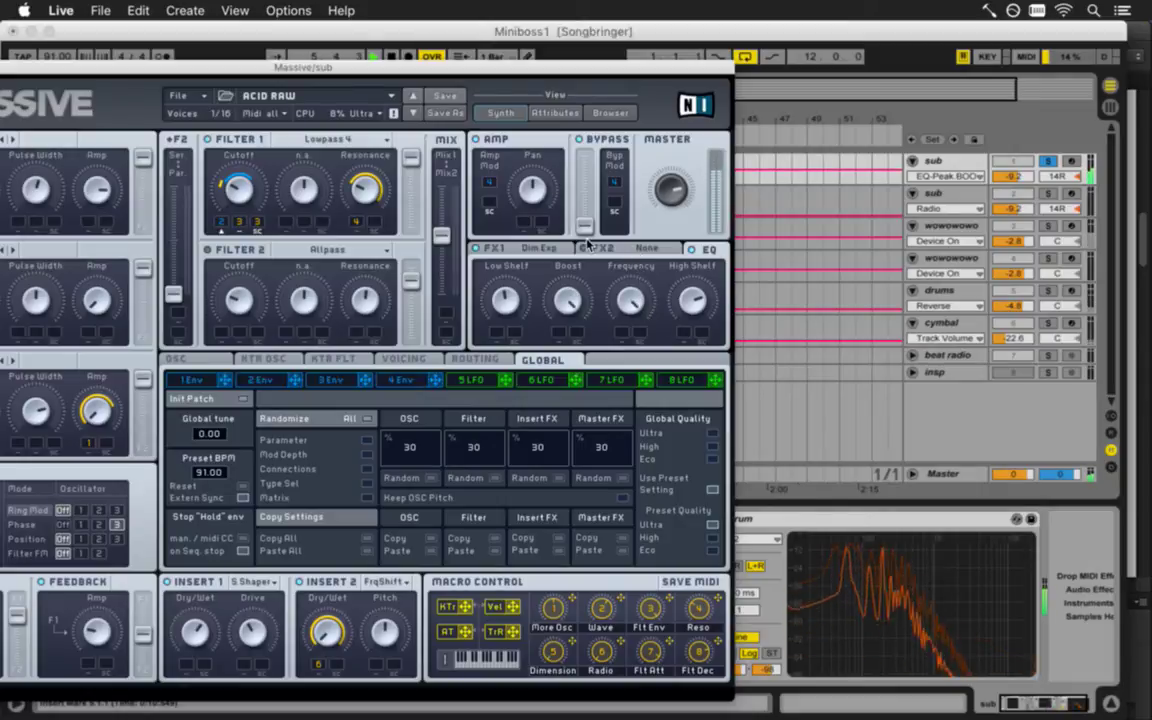
left_click(508, 313)
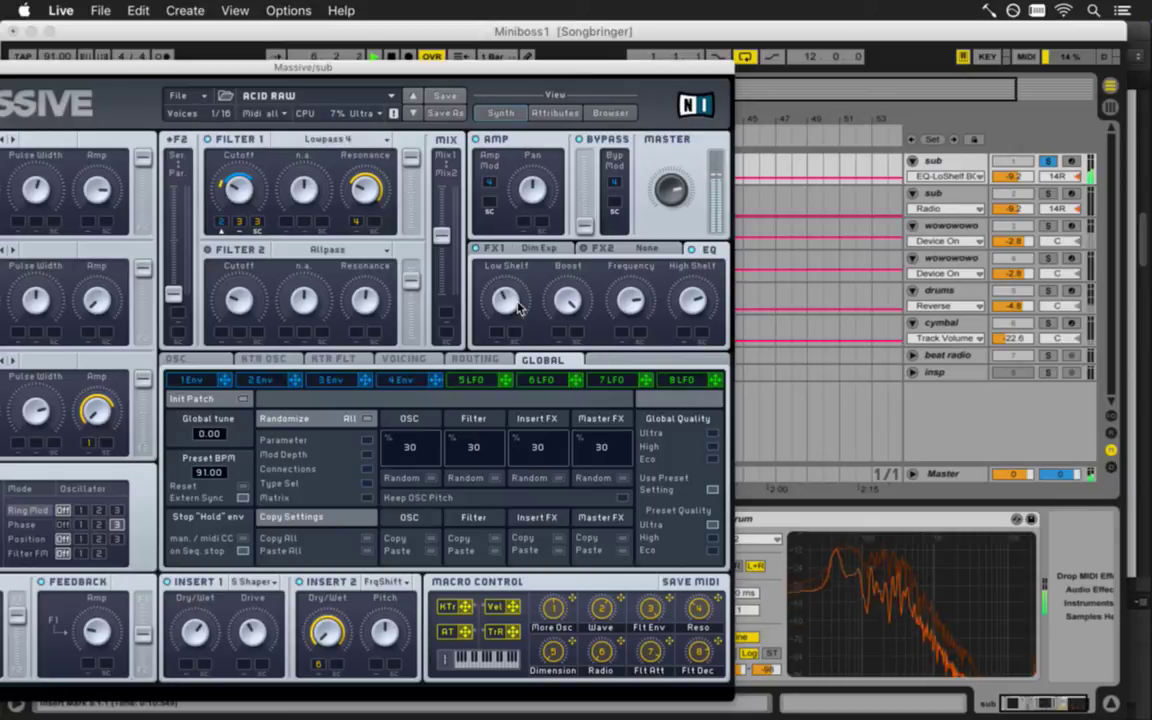
left_click(690, 300)
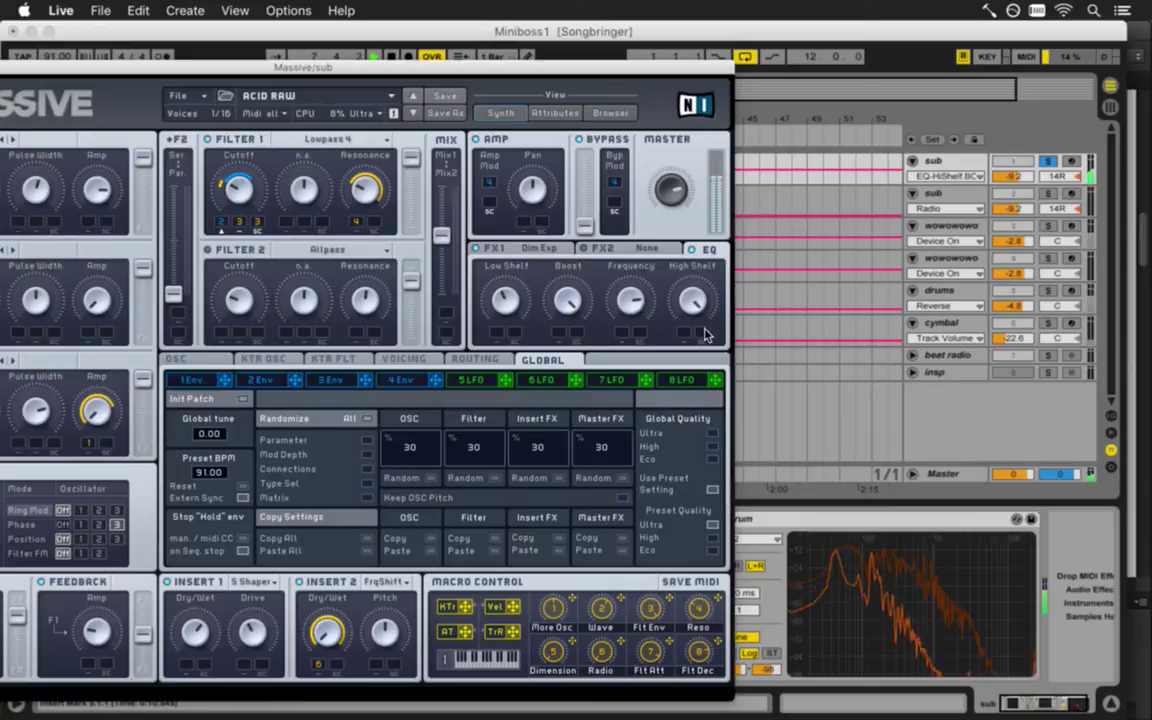
left_click(630, 302)
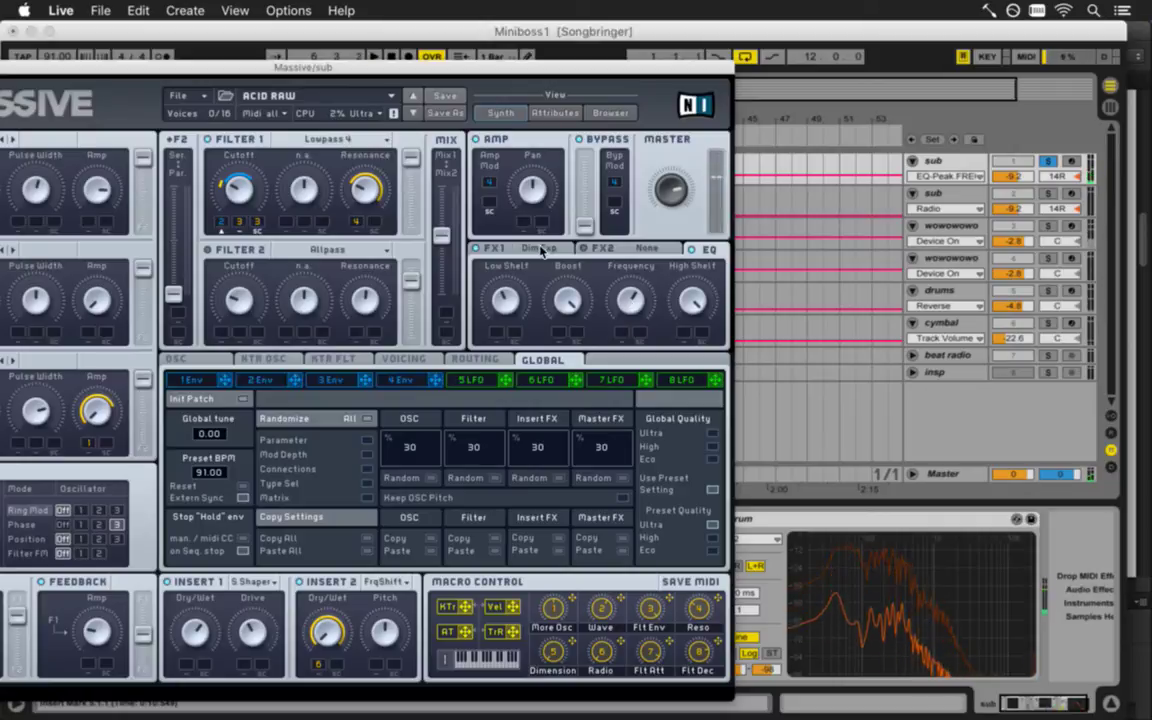
Enable Massive's FX2 slot and set its effect to Dimension Expander with macro 5 controlling its dry/wet
left_click(515, 252)
left_click(478, 251)
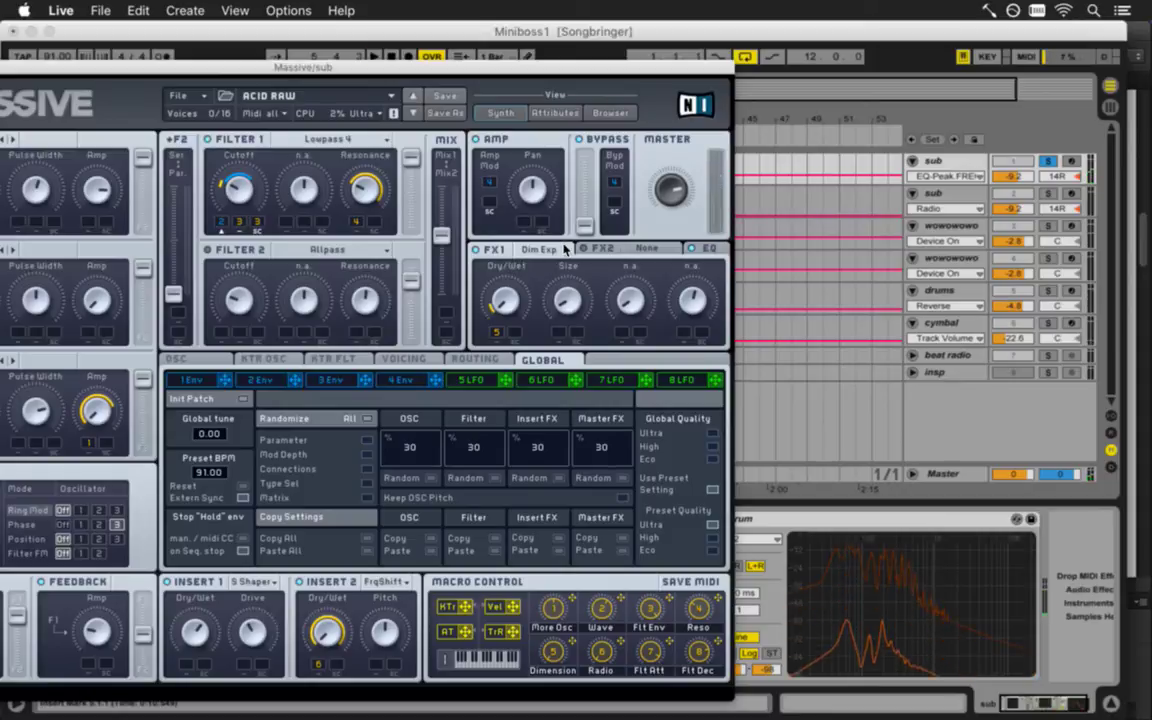
left_click(566, 248)
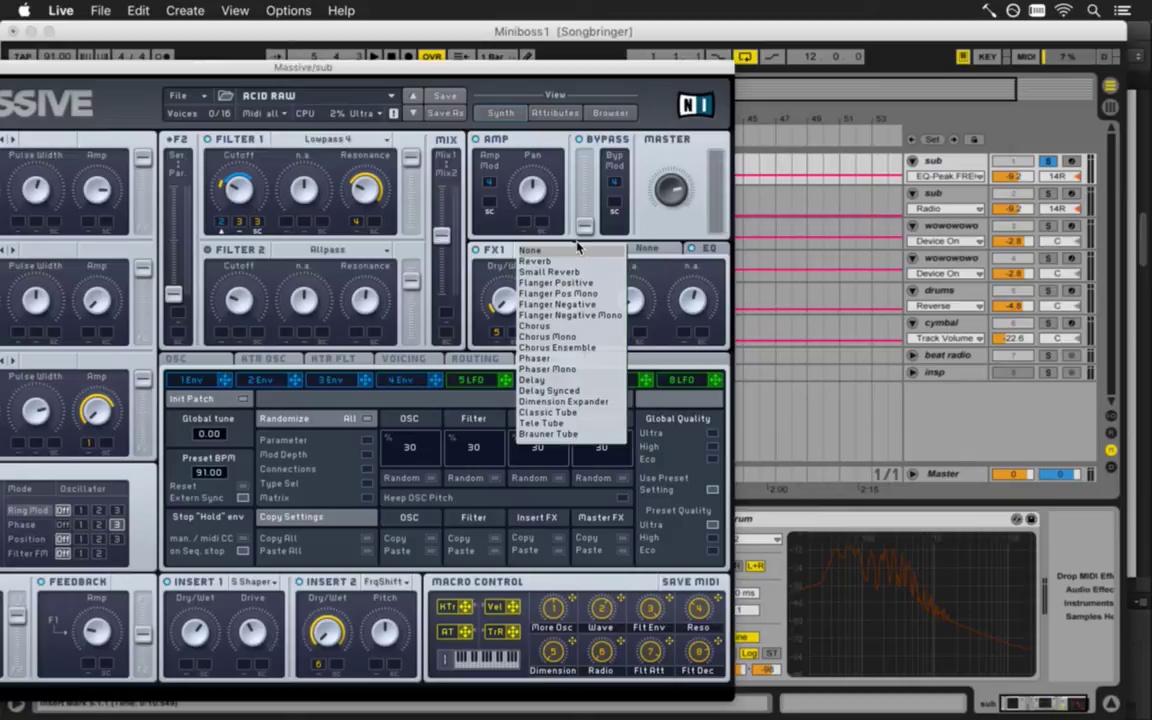
left_click(628, 238)
left_click(604, 250)
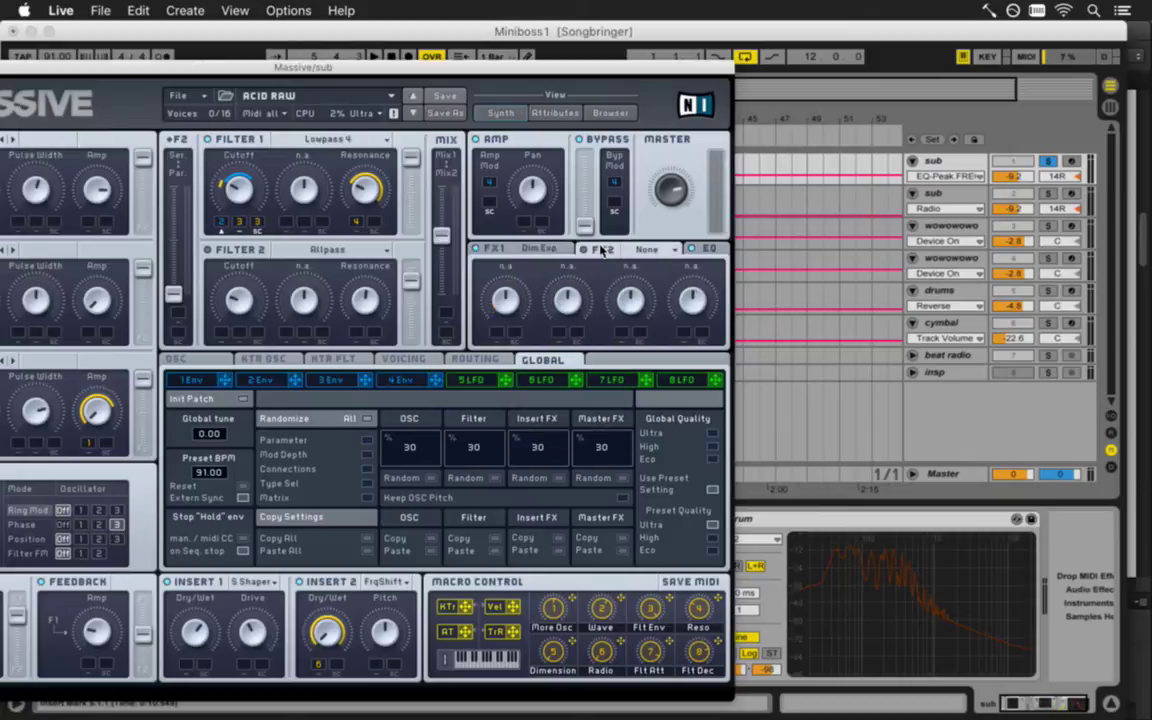
left_click(650, 250)
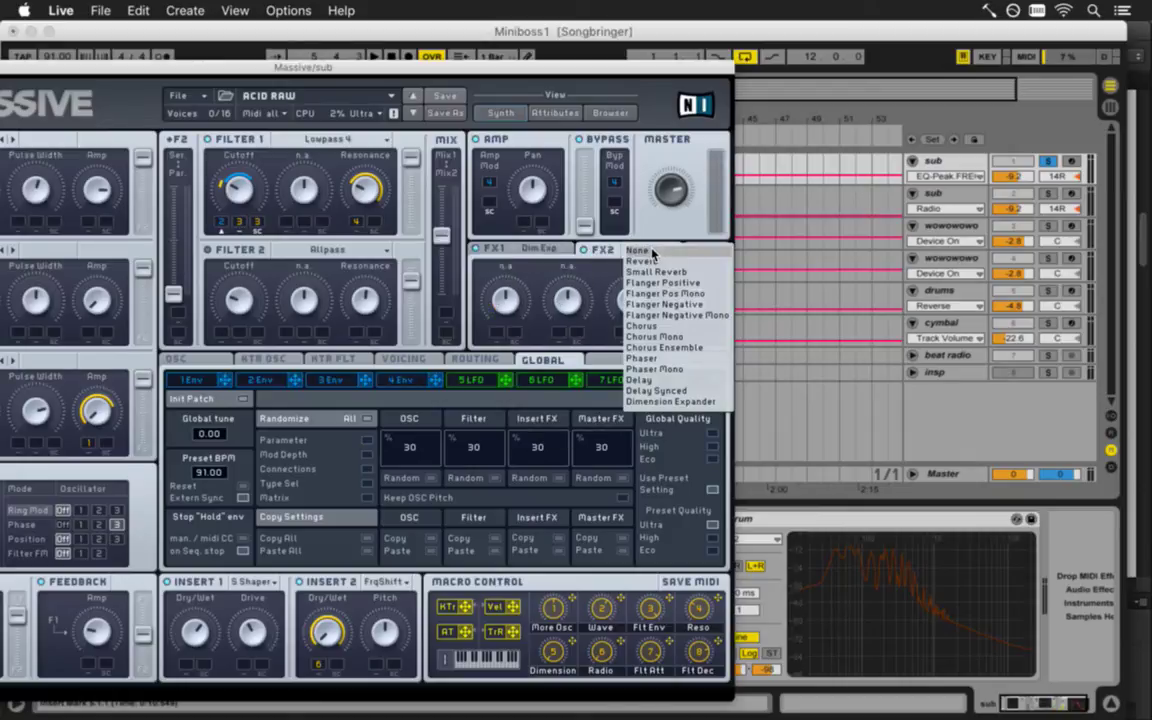
left_click(603, 250)
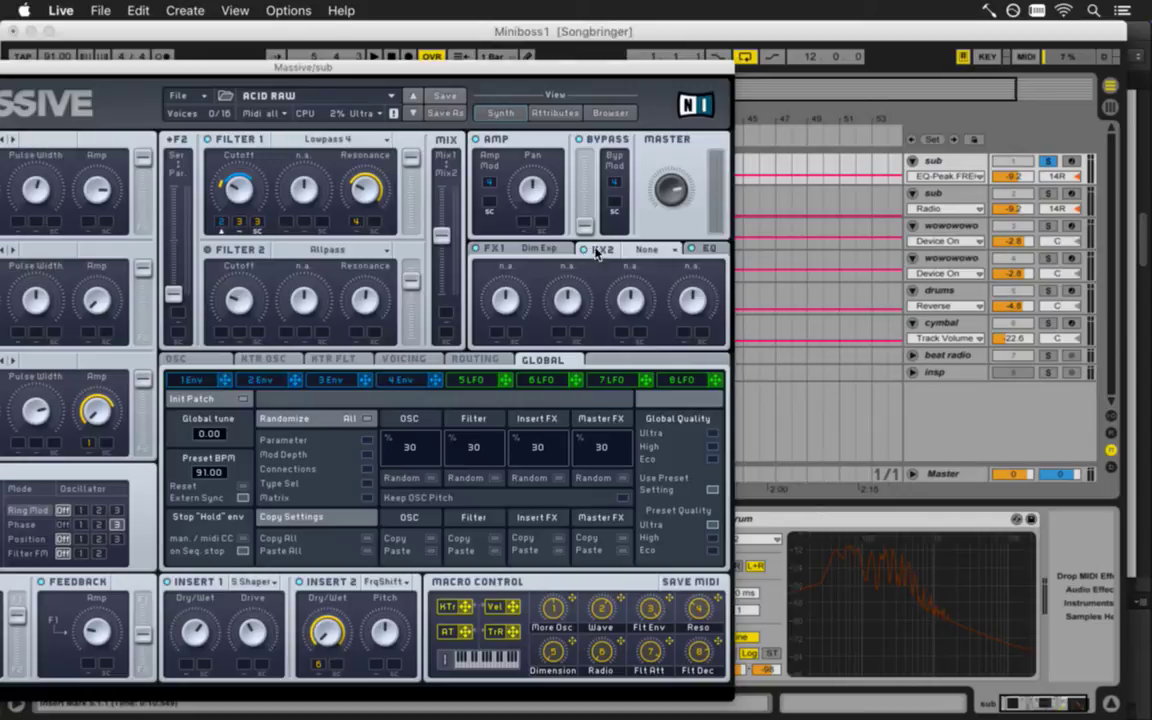
left_click(557, 250)
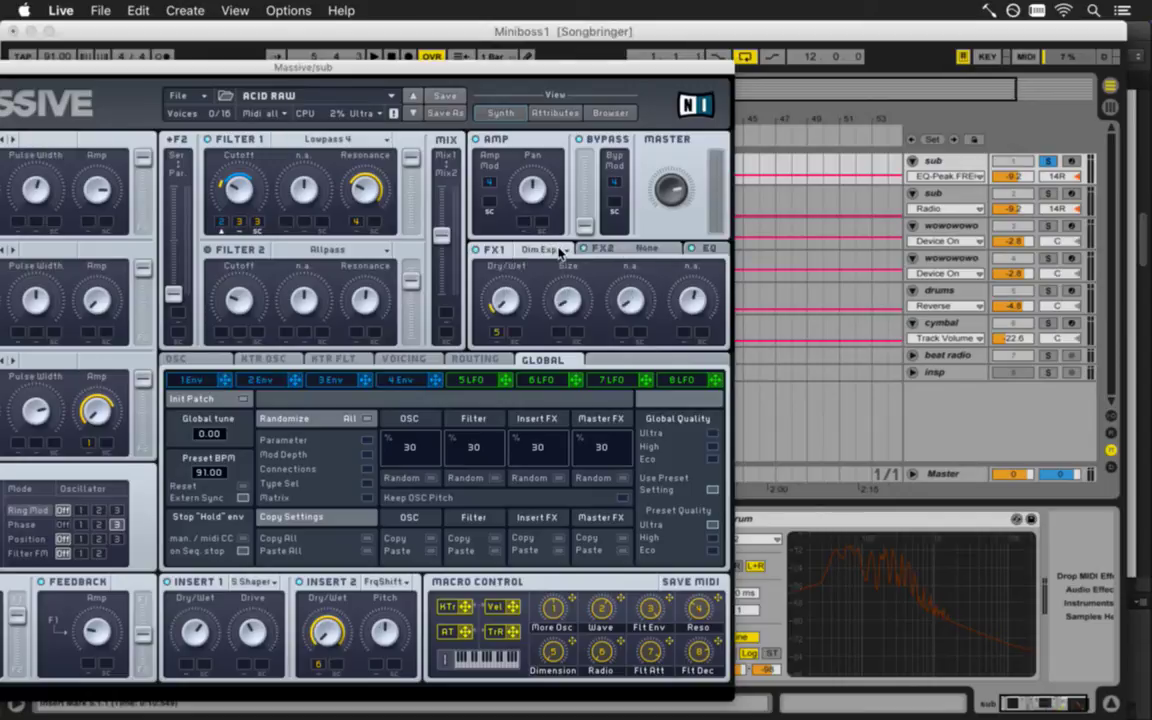
left_click(640, 251)
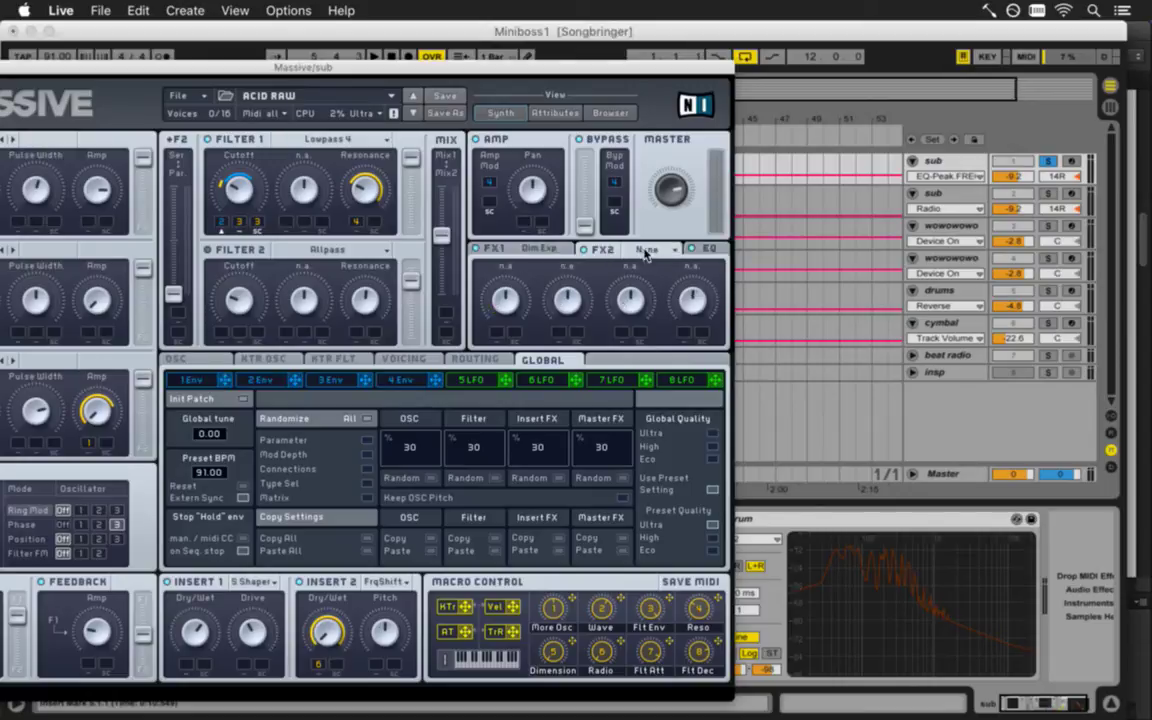
left_click(648, 250)
left_click(600, 366)
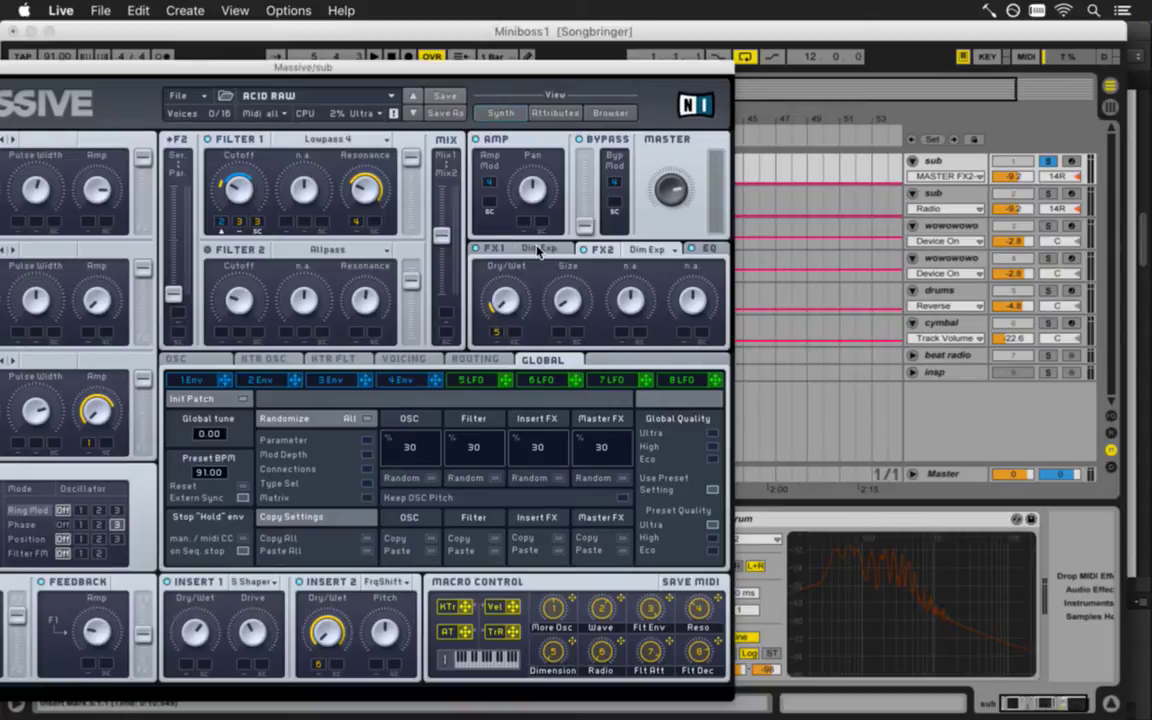
Compare the FX1 and FX2 settings and change the FX1 effect to Classic Tube
left_click(538, 250)
left_click(603, 250)
left_click(549, 250)
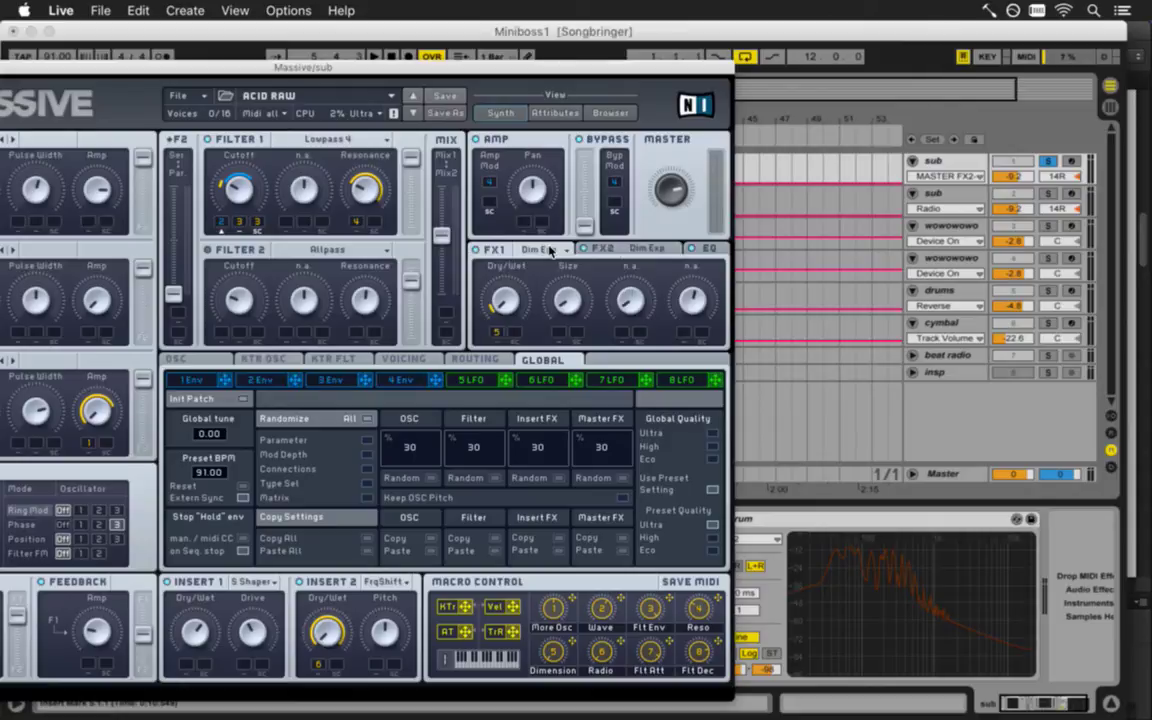
left_click(656, 250)
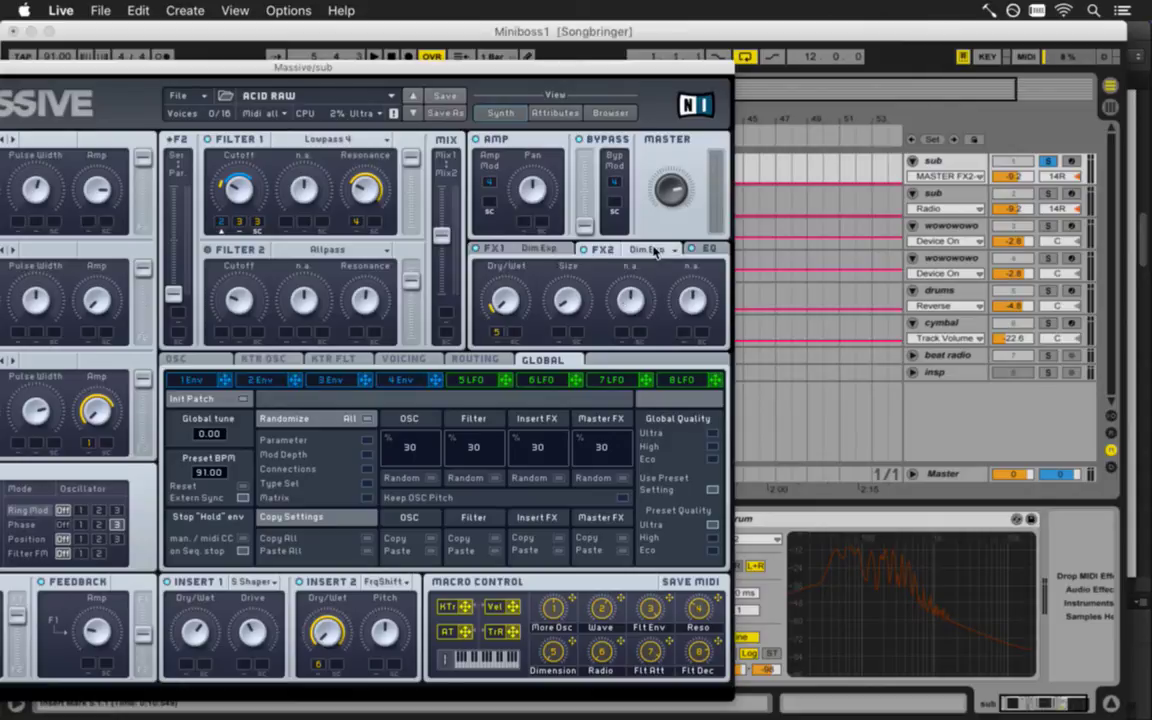
left_click(549, 248)
left_click(545, 248)
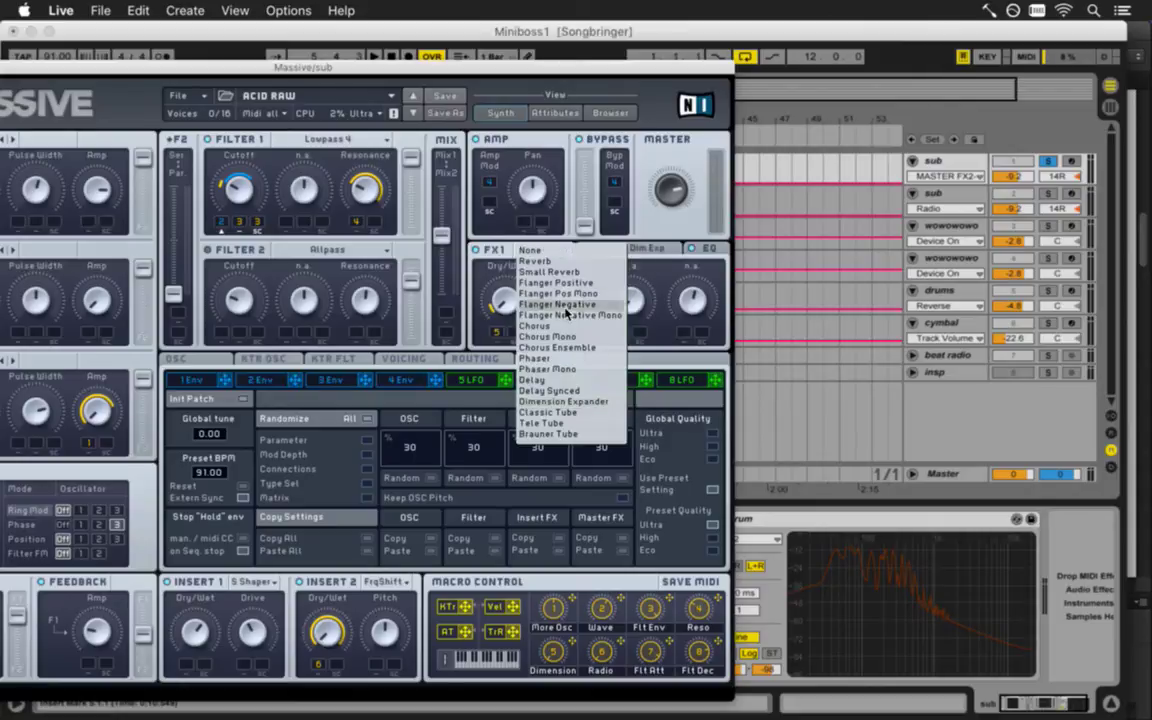
left_click(555, 412)
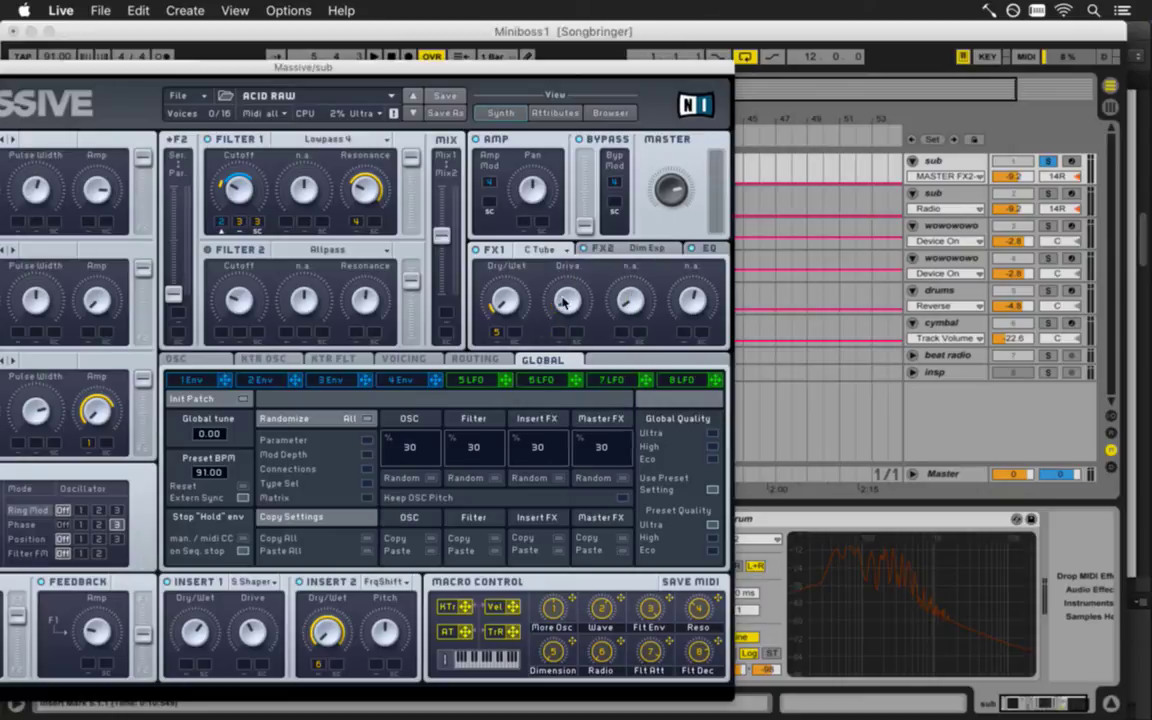
Audition the Classic Tube's dry/wet, remove its macro 5 assignment, and turn its dry/wet down to minimum
left_click_drag(500, 292, 493, 280)
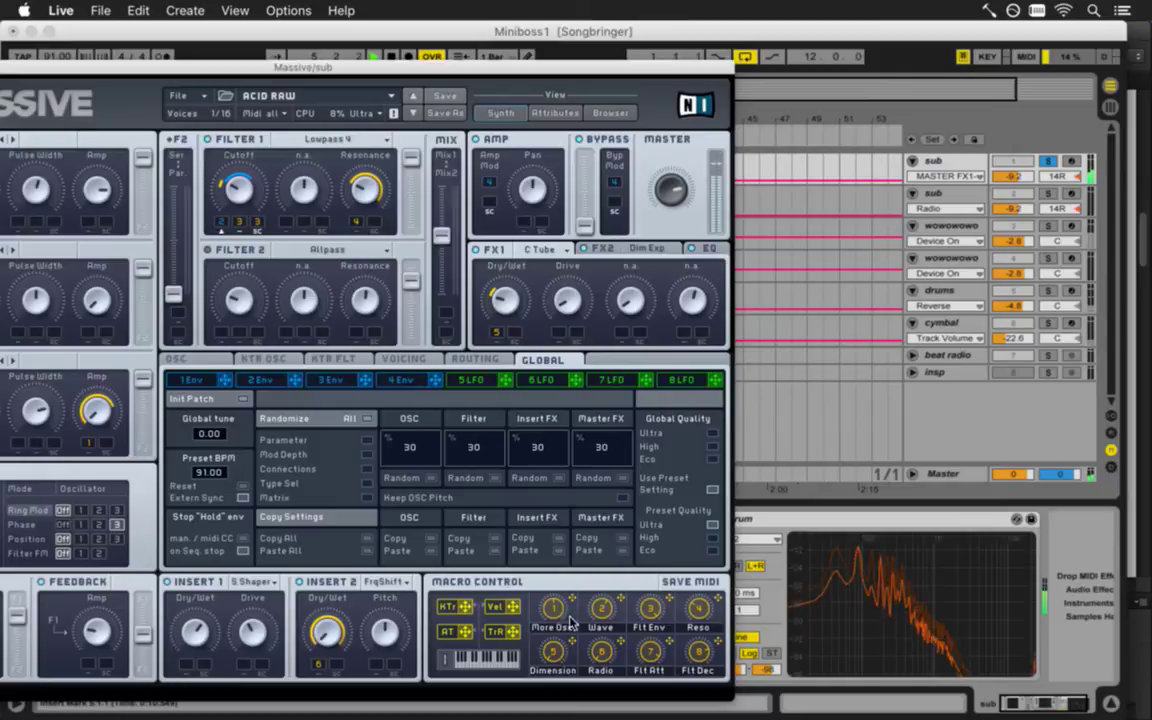
right_click(502, 331)
left_click(500, 305)
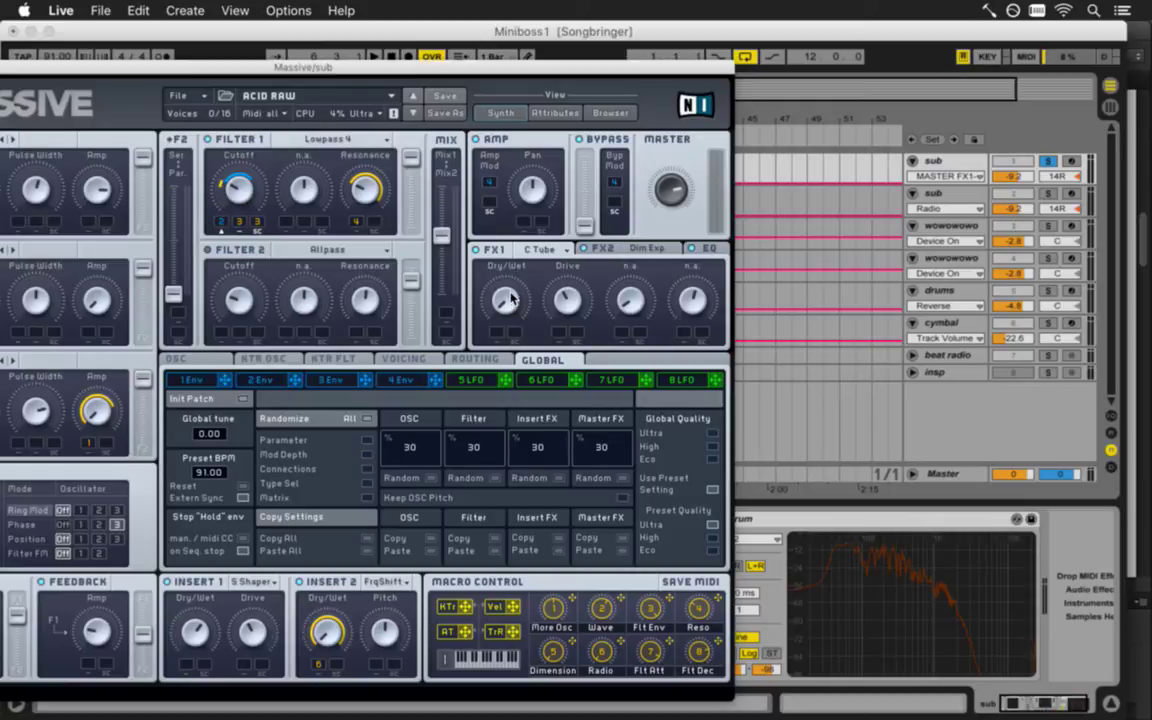
Move the Massive window fully into view and remove the macro 5 assignment from FX2's dry/wet
left_click_drag(475, 75, 624, 70)
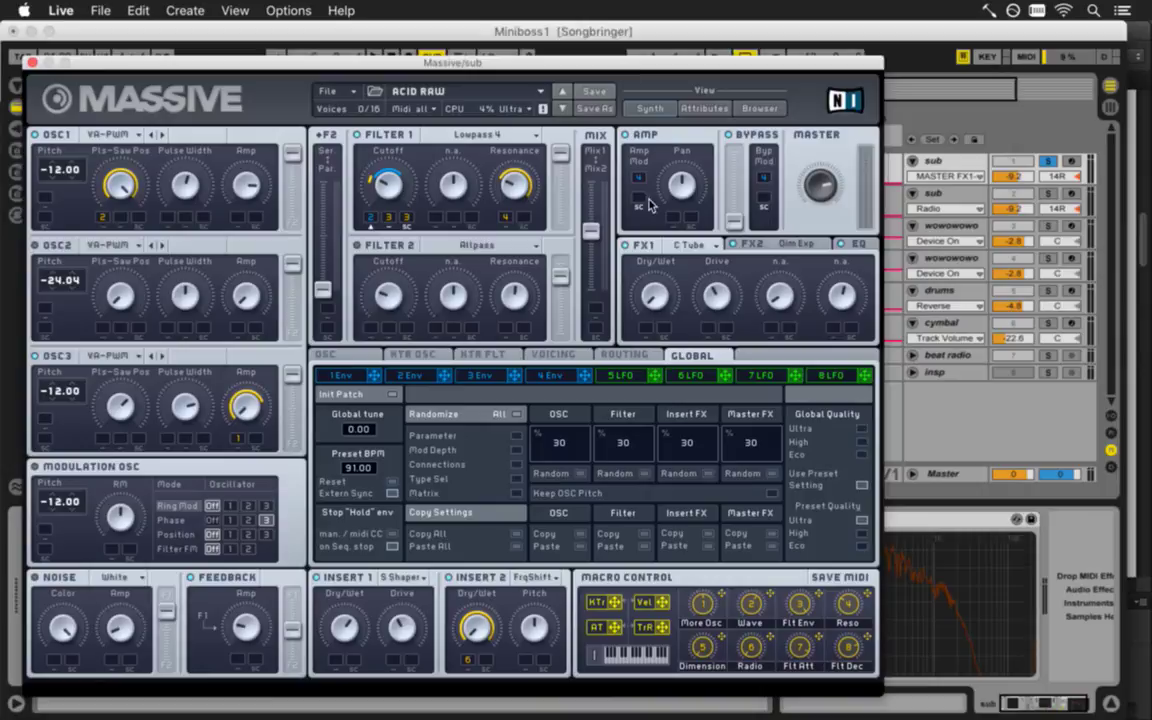
left_click(793, 245)
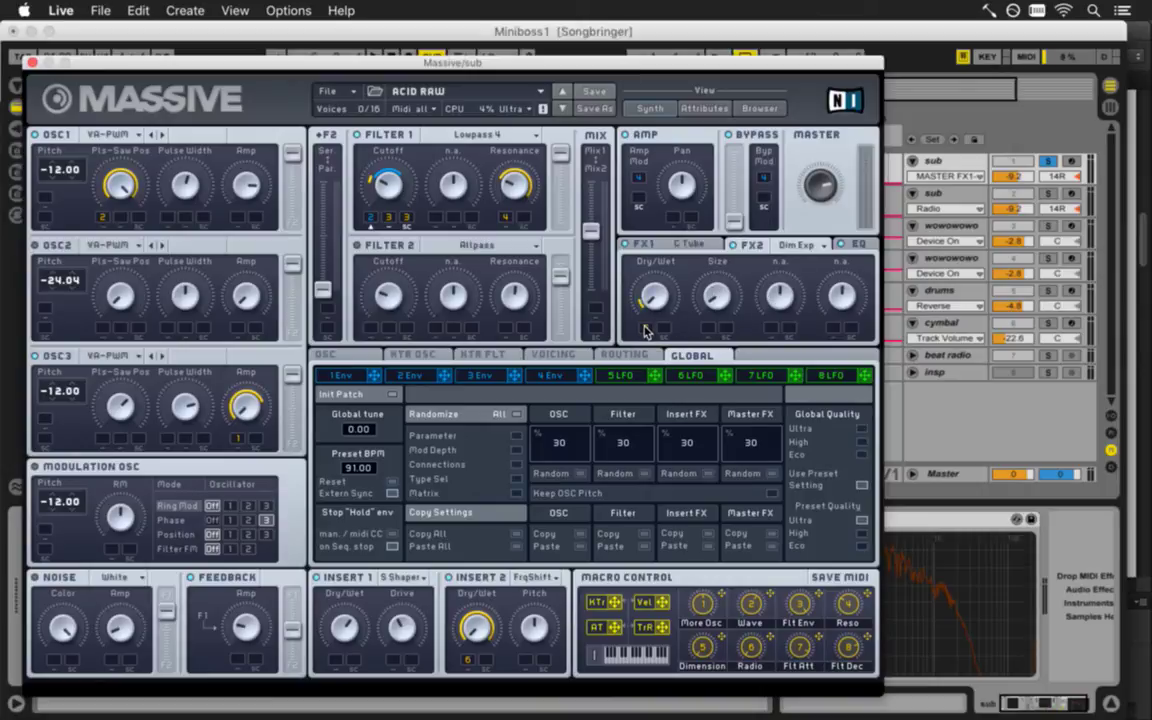
right_click(645, 331)
left_click(665, 345)
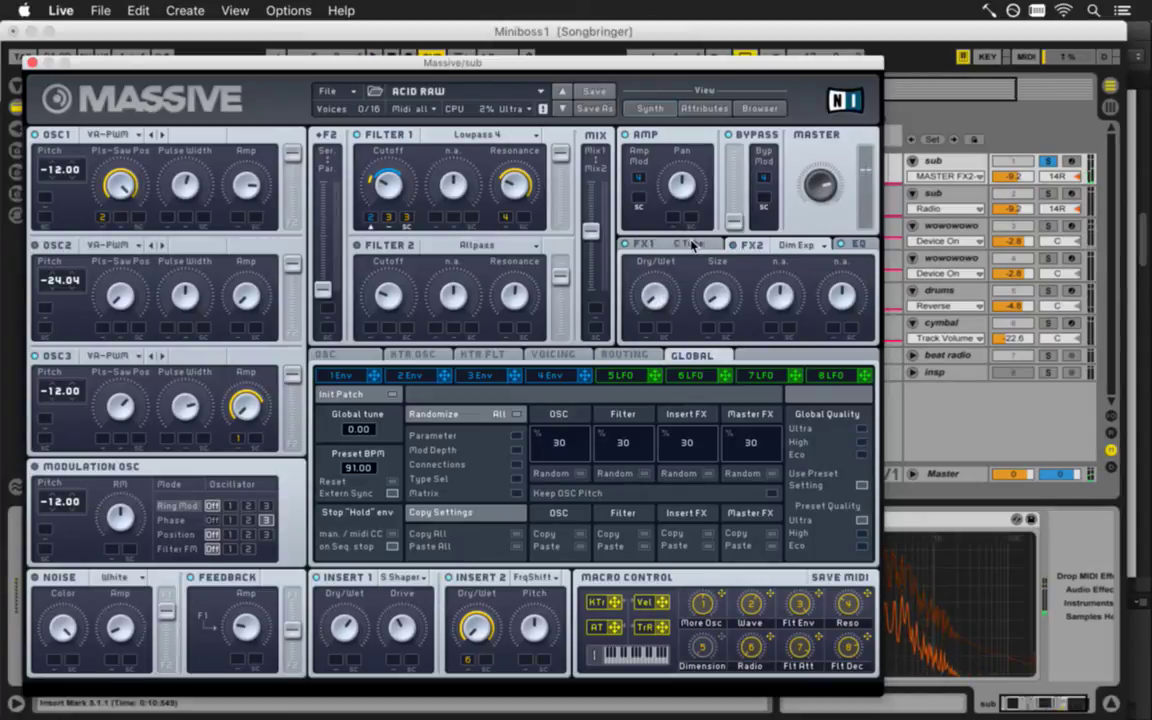
Rename macro 5 as TTube and assign it to the dry/wet of FX1's Classic Tube
left_click(688, 245)
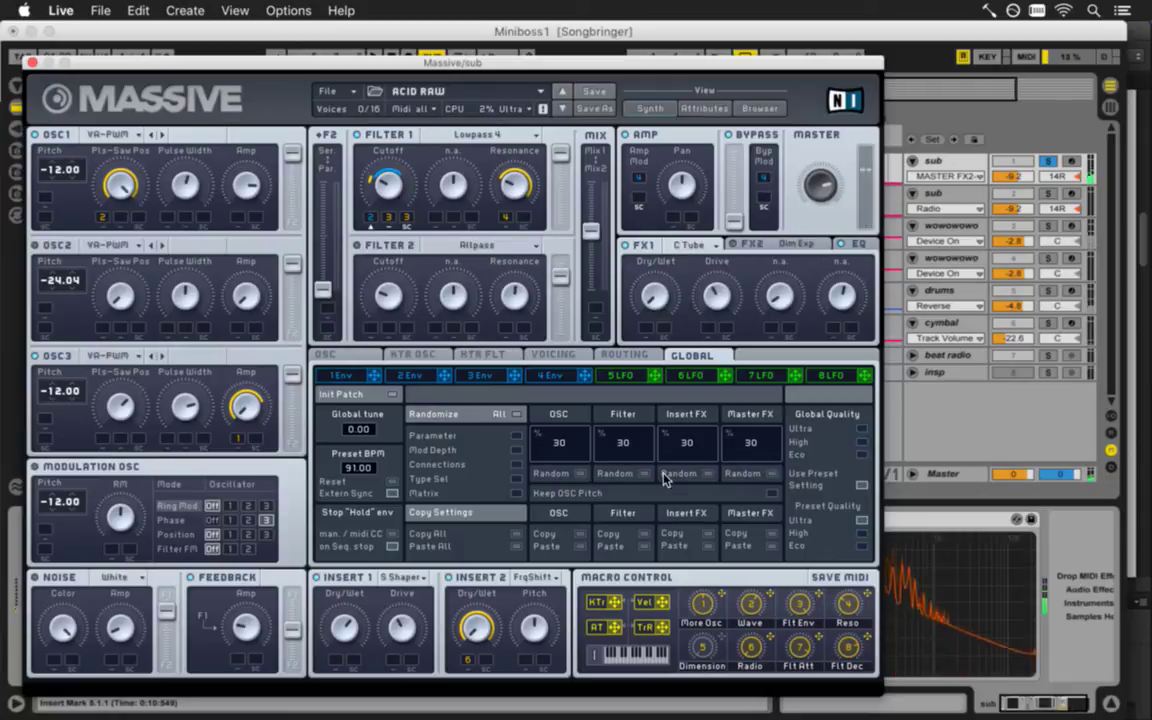
double_click(706, 667)
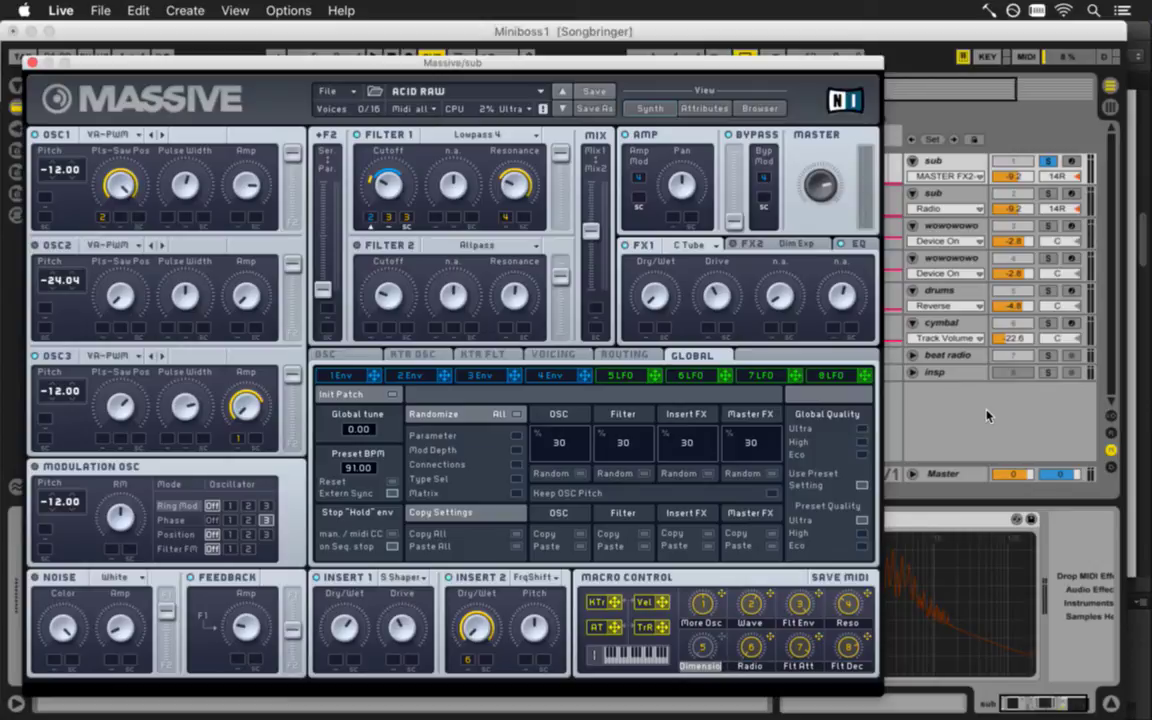
type("ube")
left_click_drag(709, 648, 645, 328)
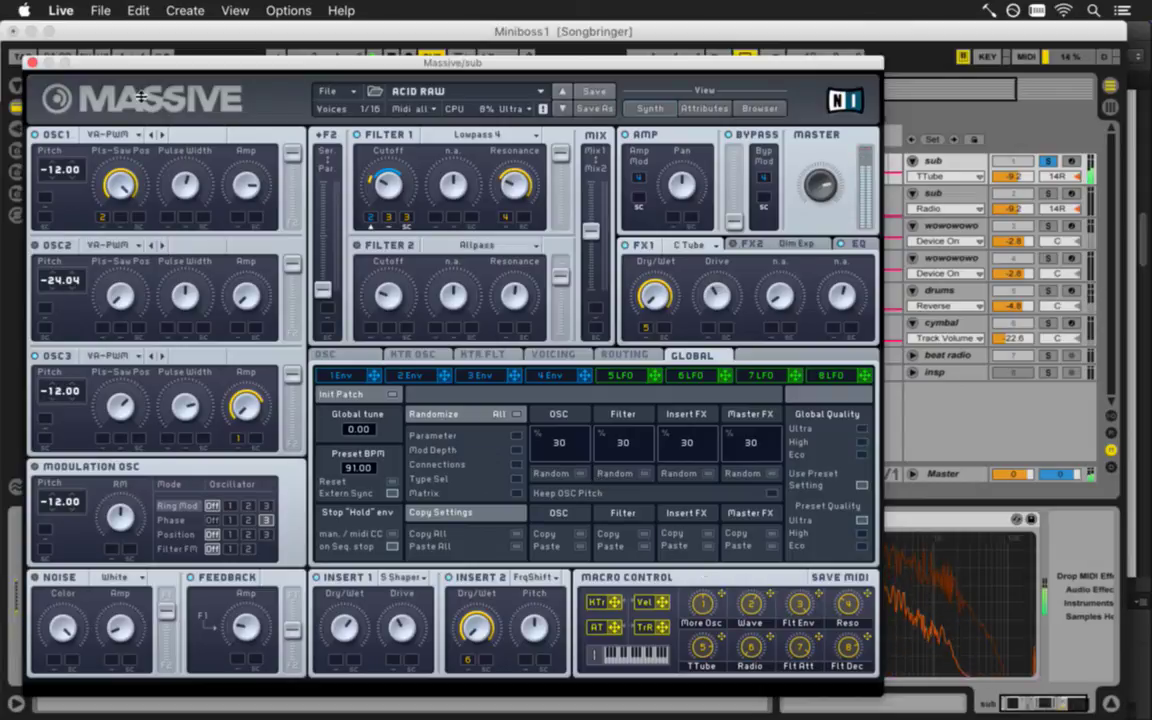
Close the Massive editor and play the set with the second sub track and the first wowowowo track also soloed
left_click(32, 63)
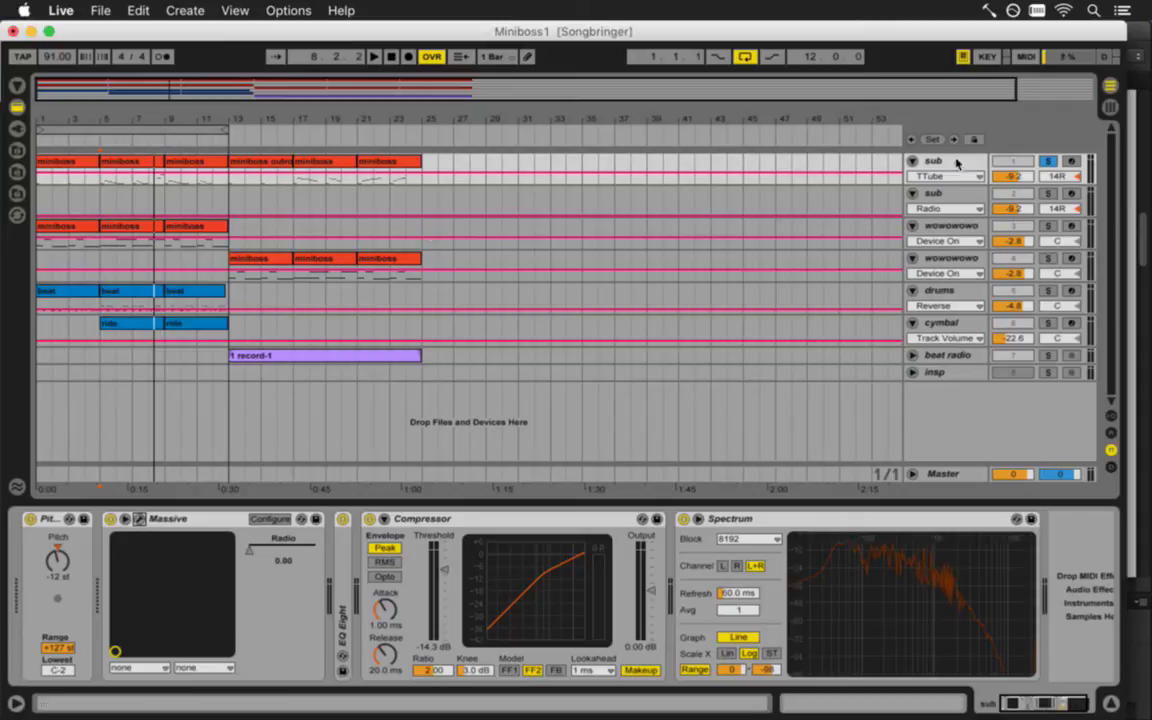
left_click(1048, 194)
key("space")
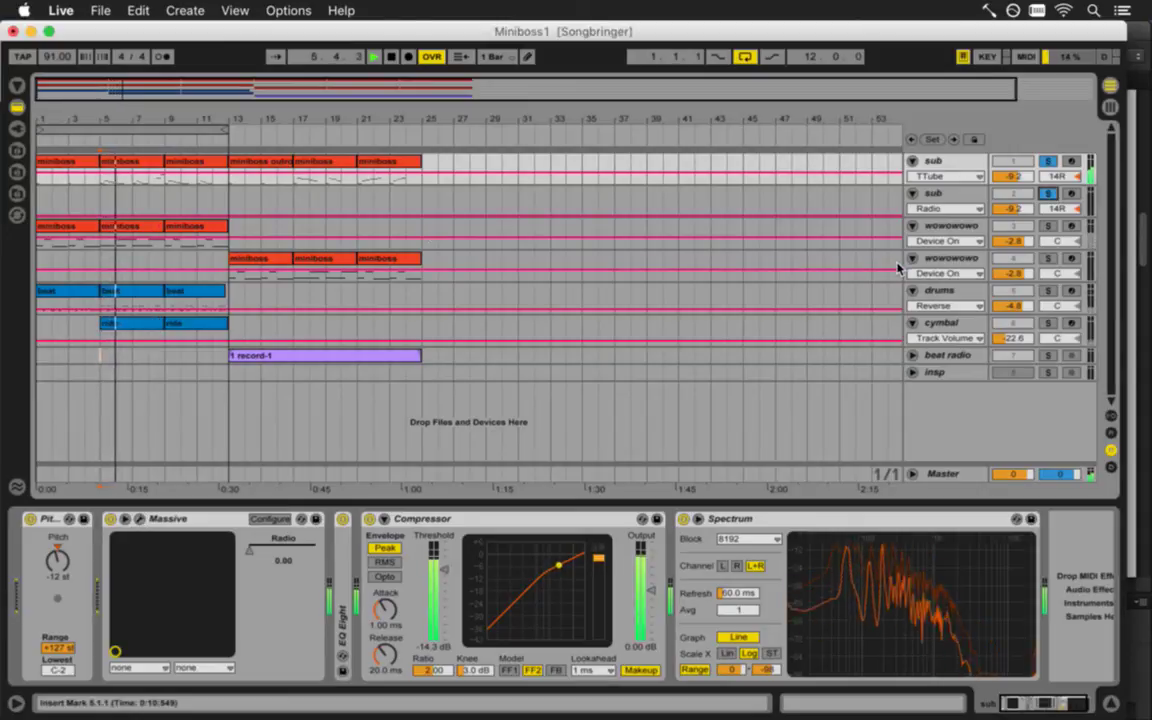
left_click(1050, 228)
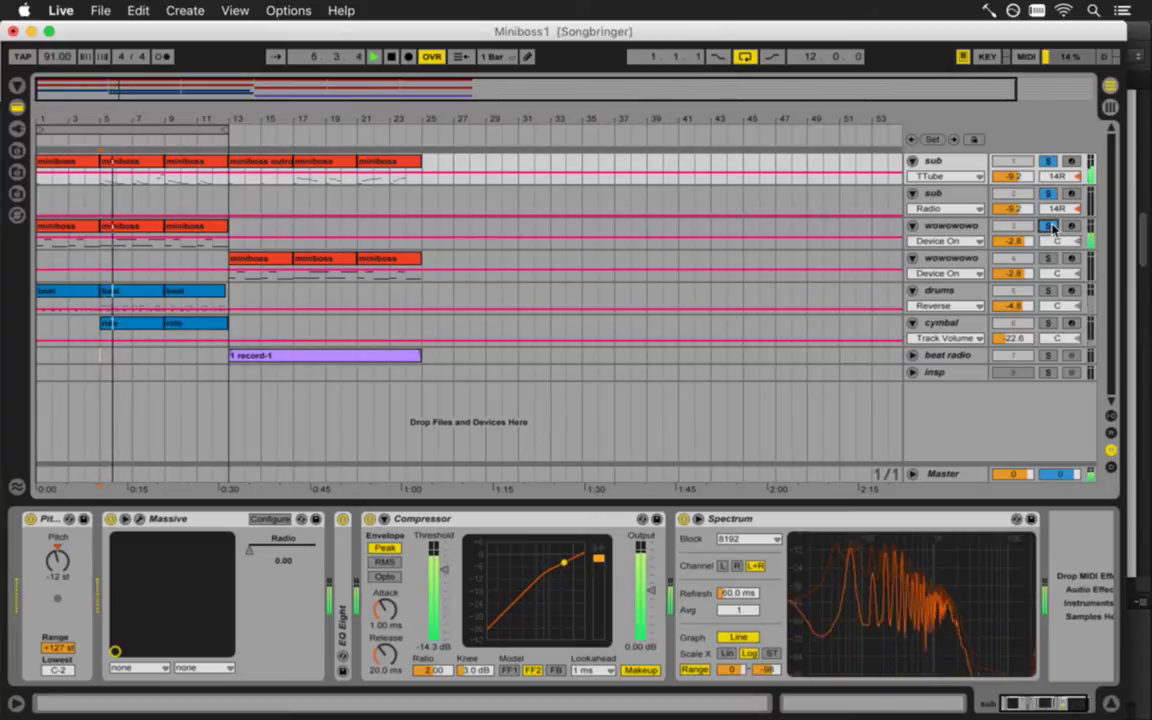
Compare the device chains and spectrums of the first wowowowo and first sub tracks while auditioning the passage around bar 8
left_click(954, 226)
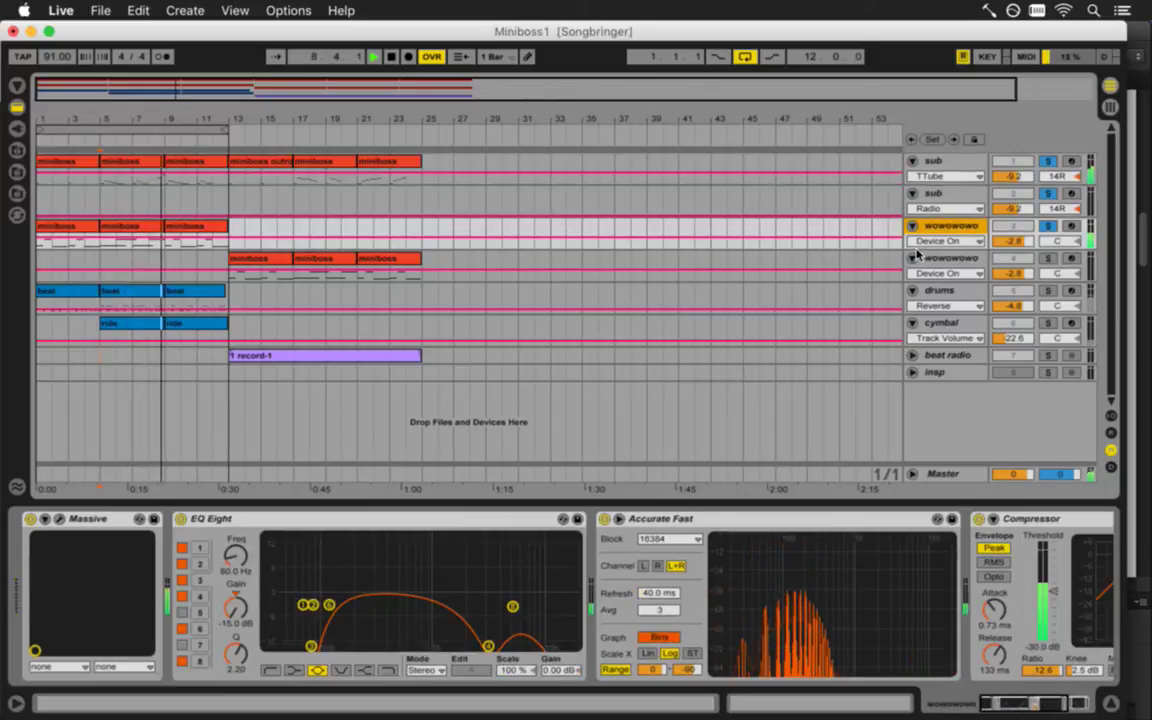
key("space")
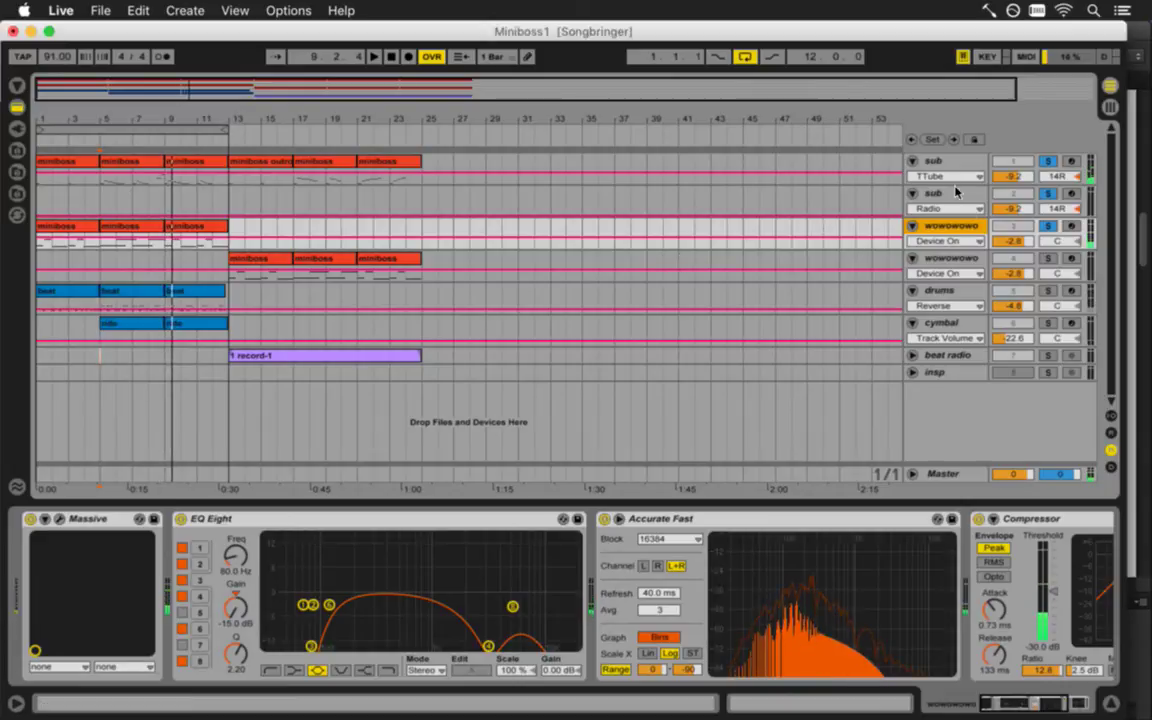
left_click(945, 162)
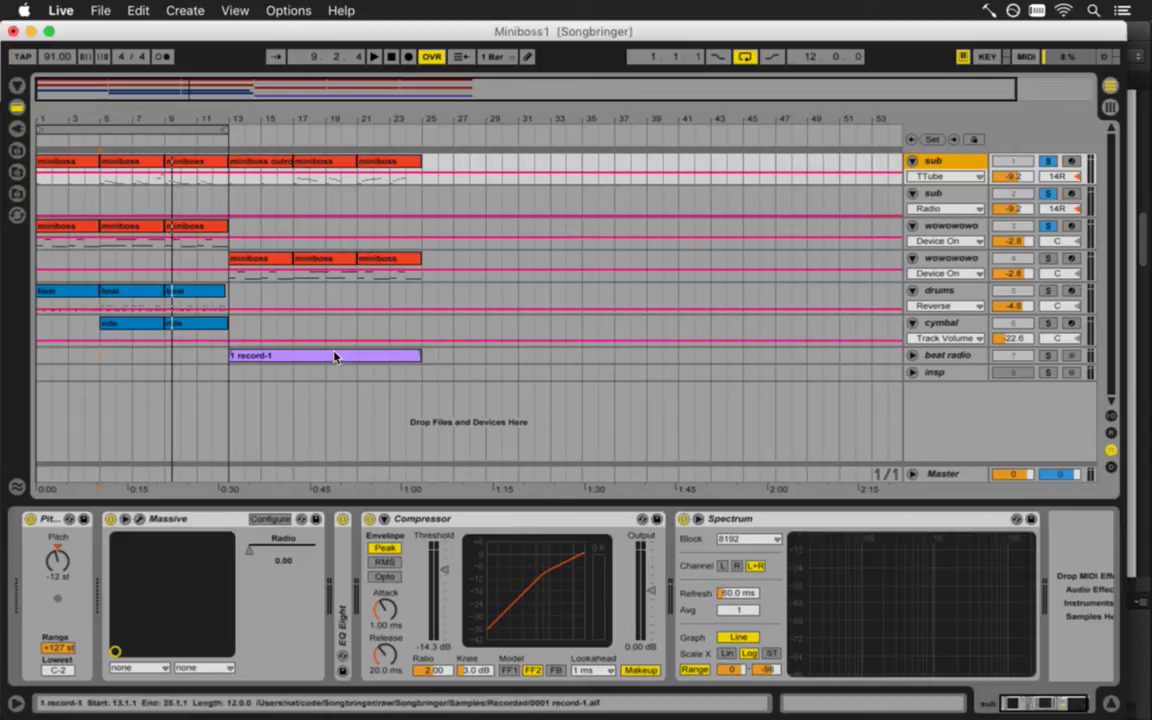
left_click(150, 245)
key("space")
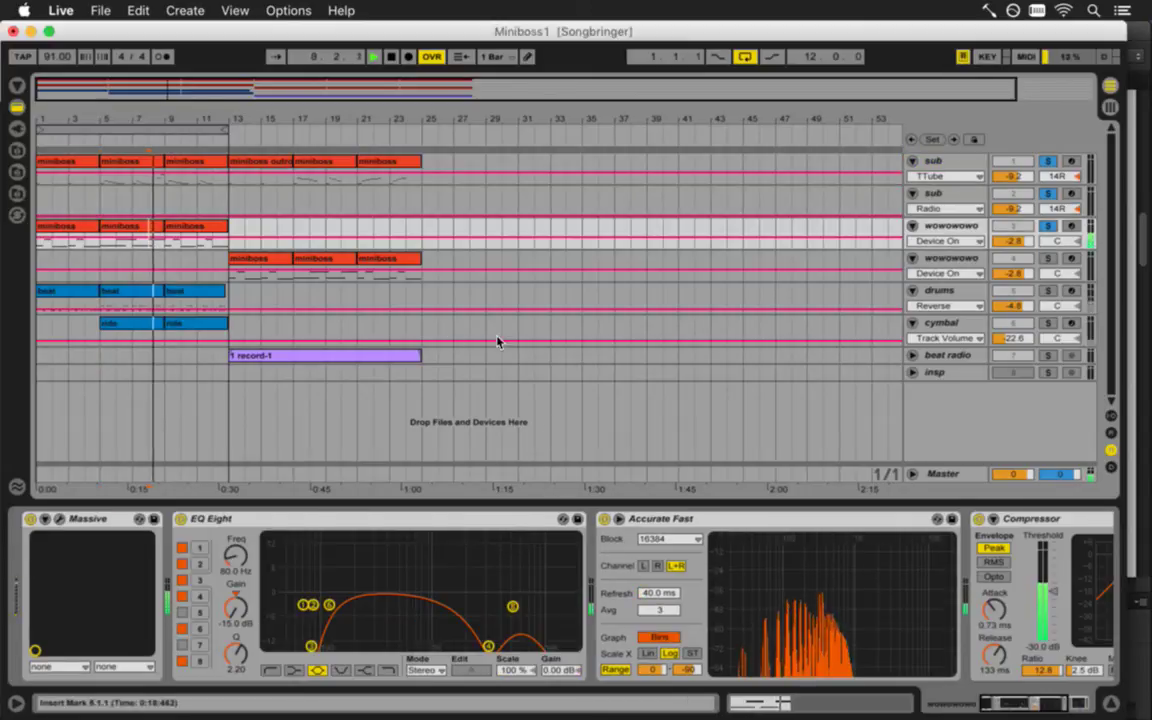
left_click(958, 162)
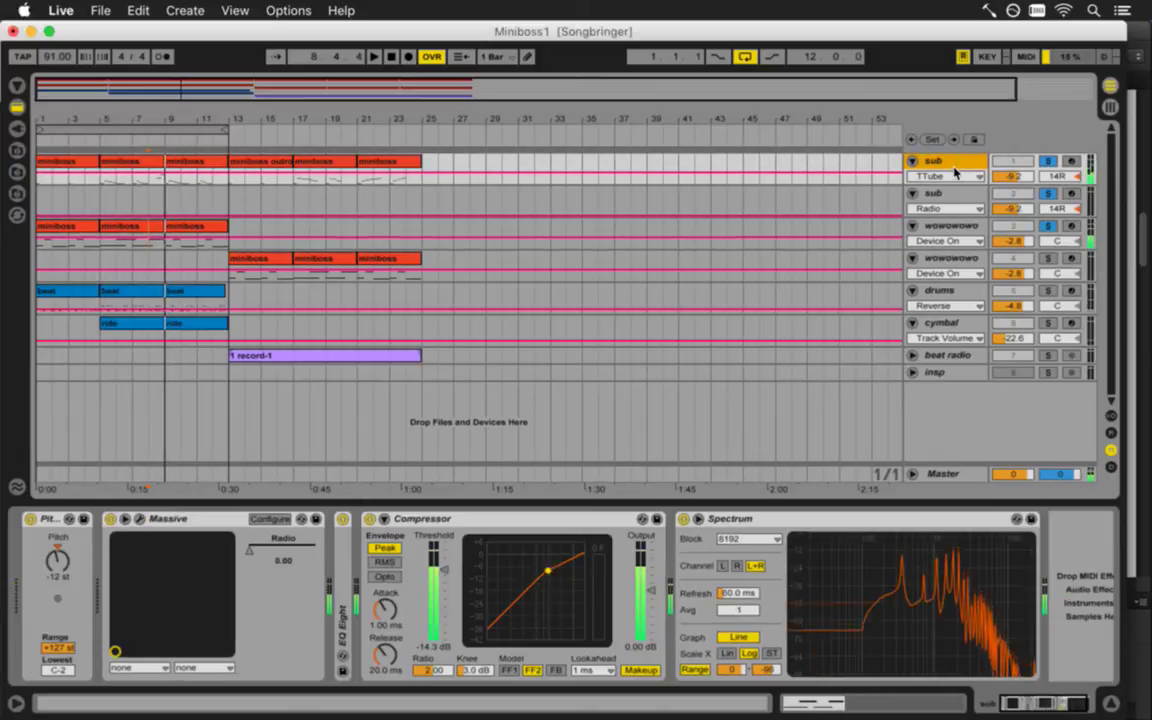
key("space")
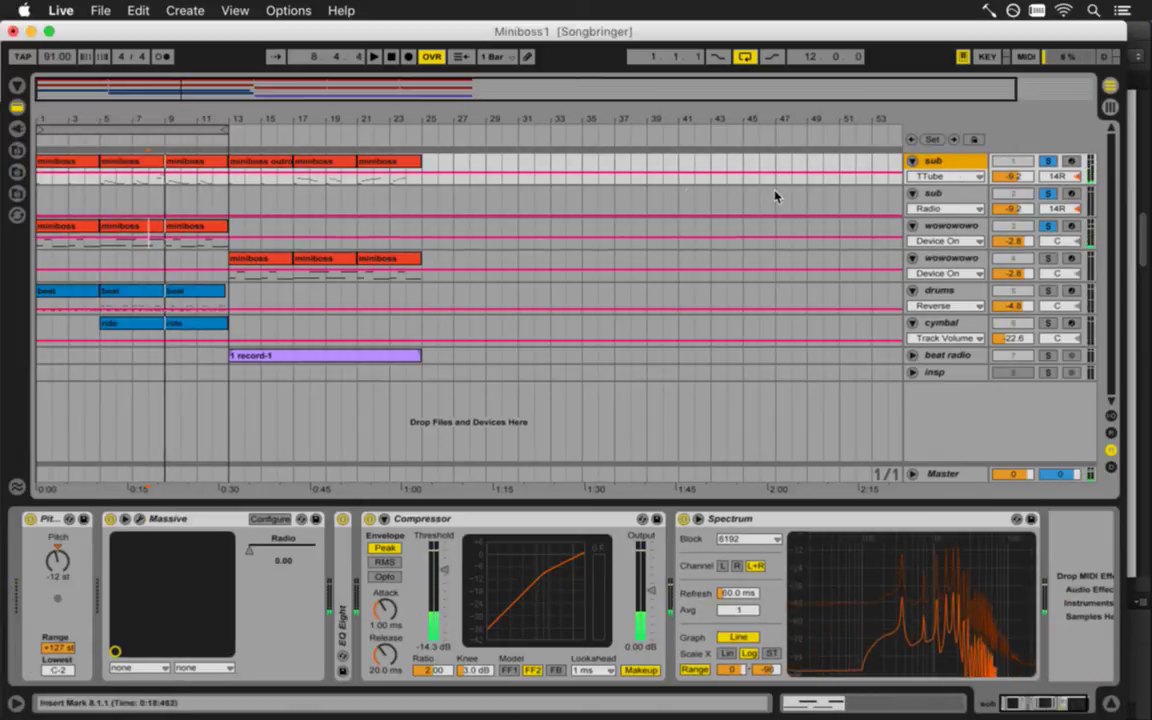
Audition the soloed tracks from bar 7 and set the first sub track's Compressor attack to 12.5 ms
left_click(133, 176)
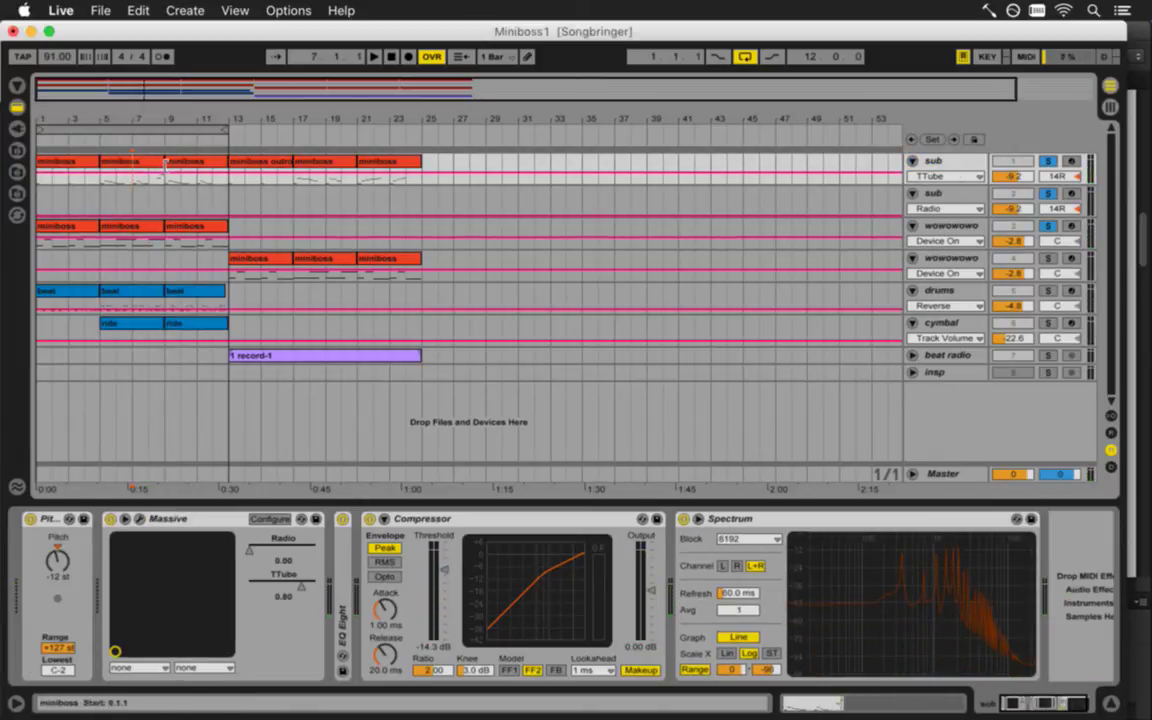
key("XF86AudioRaiseVolume")
key("space")
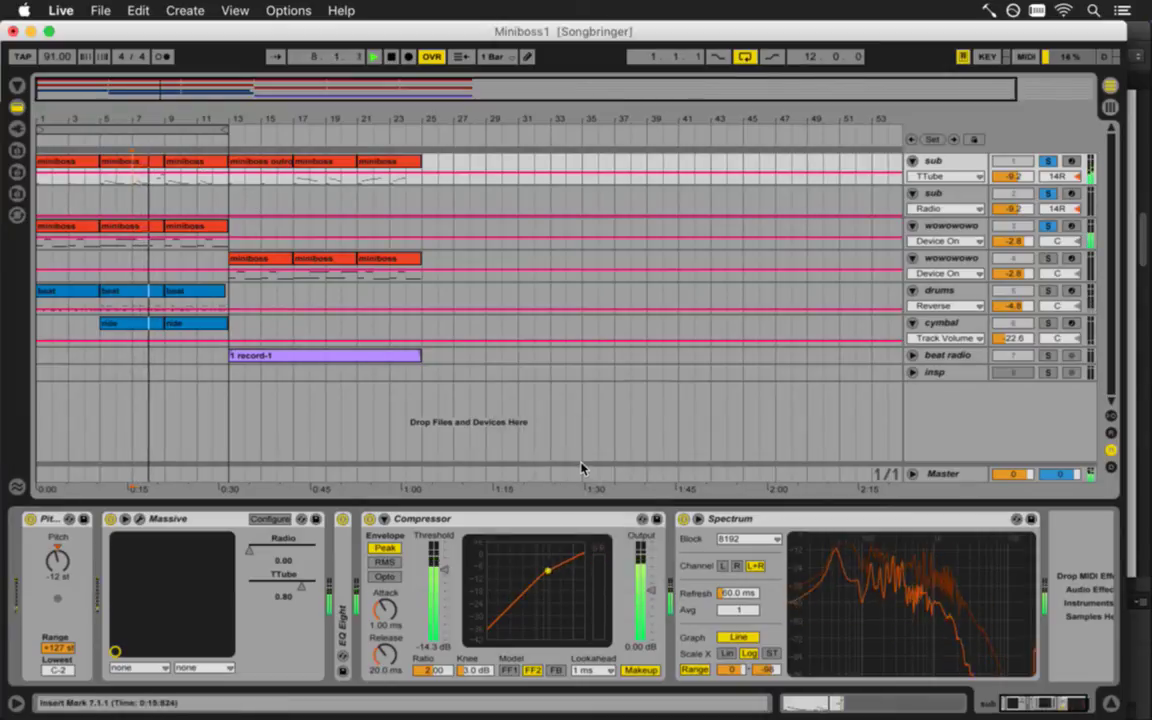
key("space")
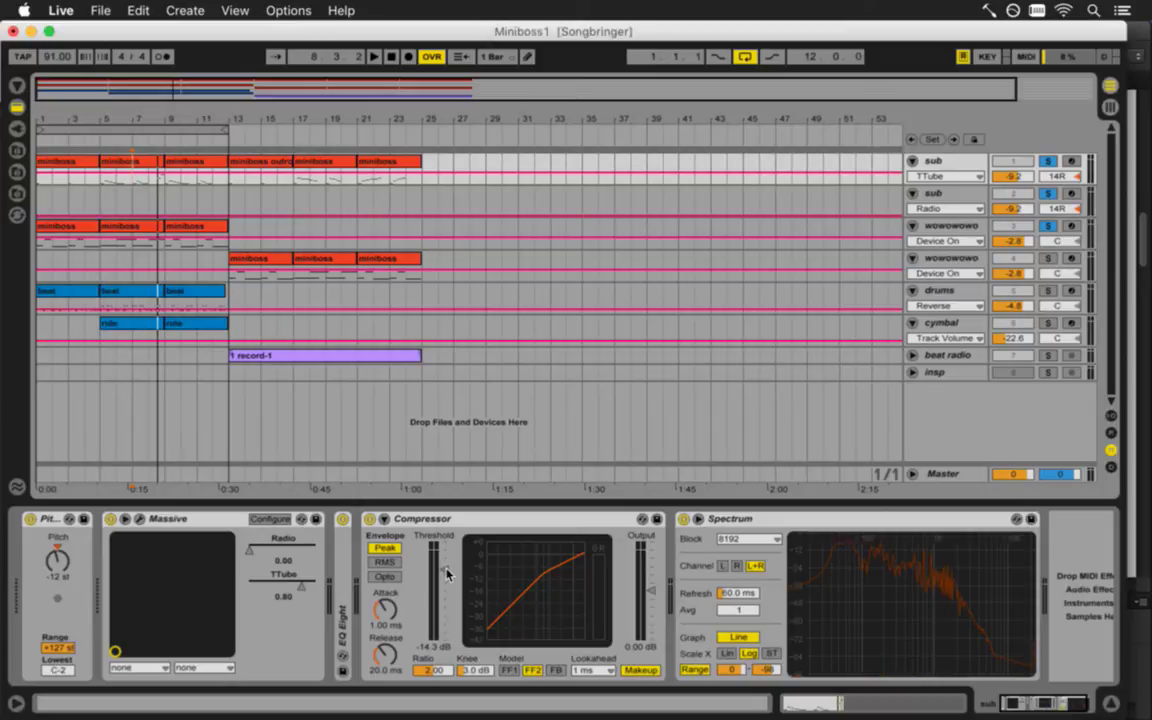
left_click_drag(386, 610, 386, 580)
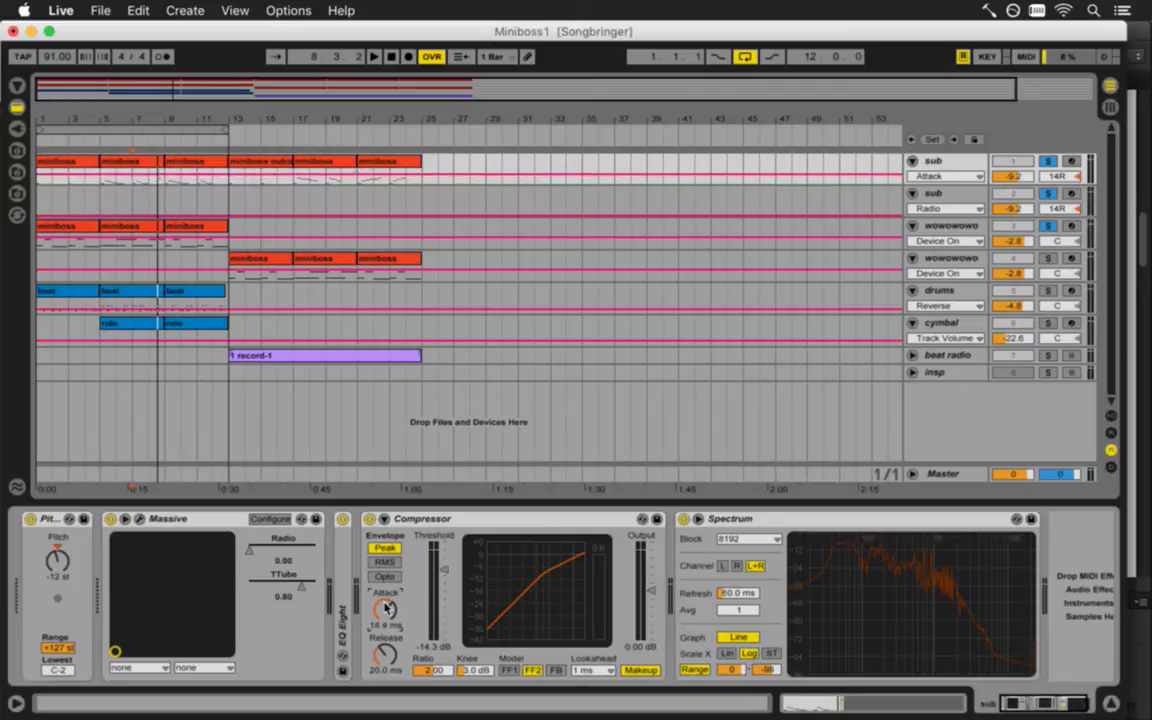
key("space")
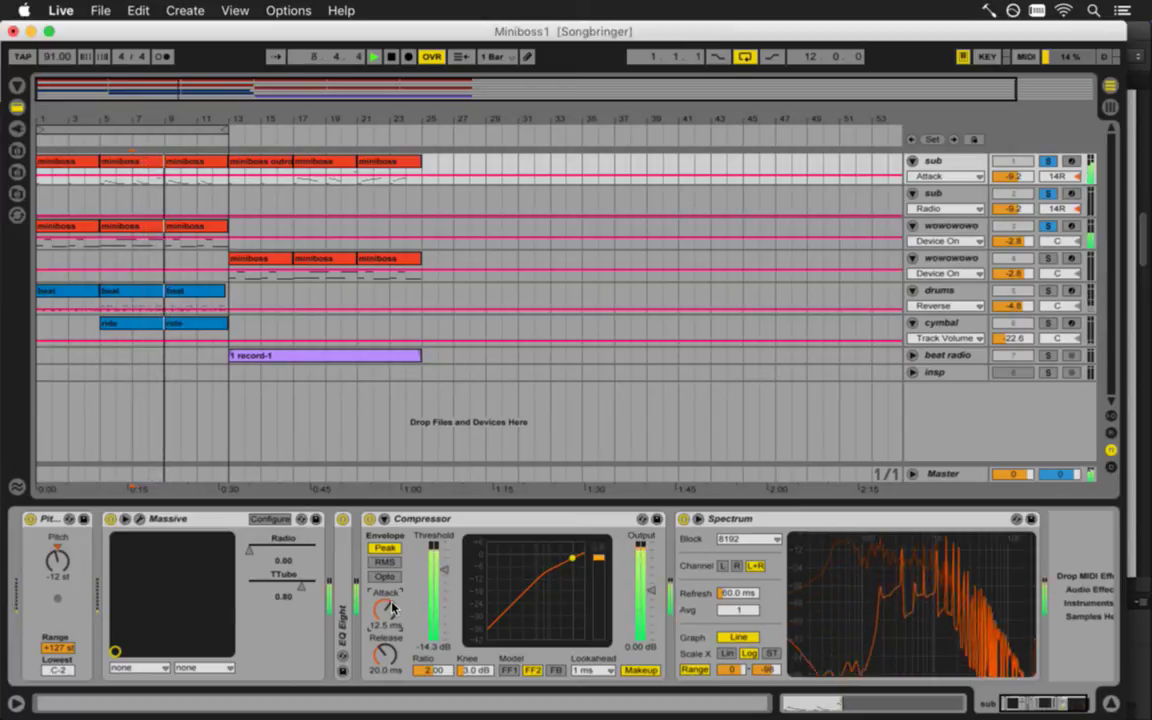
key("space")
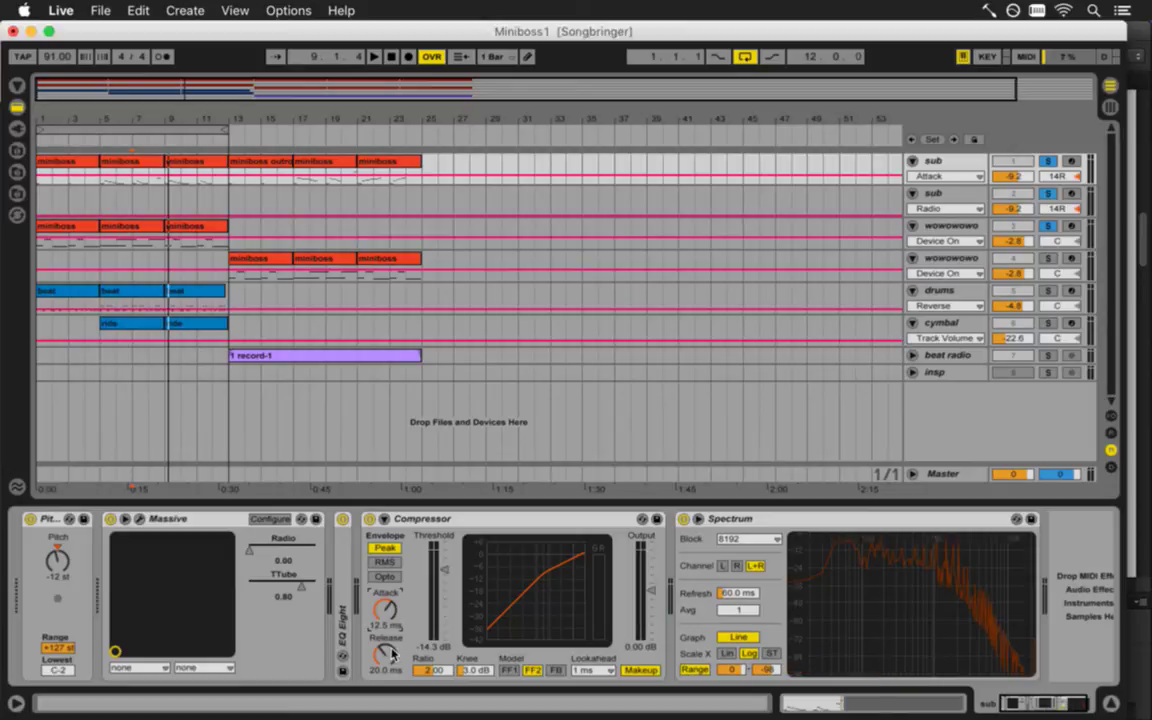
Set the sub track's Compressor ratio to 18.3 and raise its threshold to 1.43 dB while auditioning from bar 7
scroll(438, 670, "up", 10)
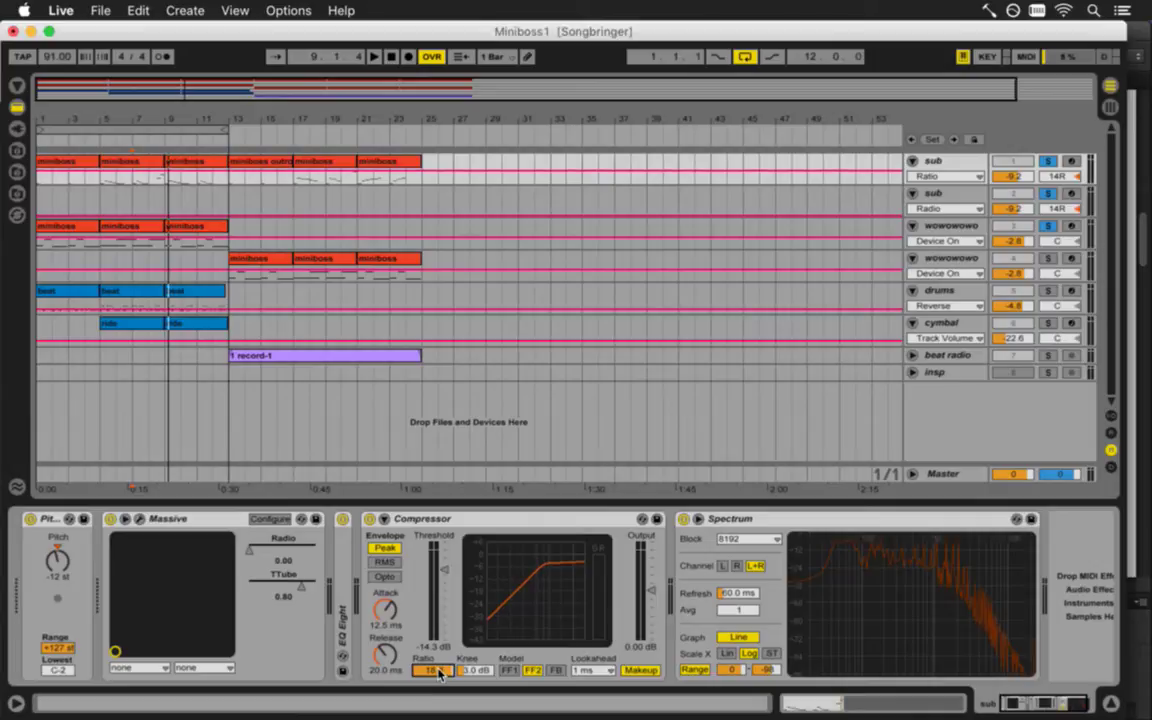
key("space")
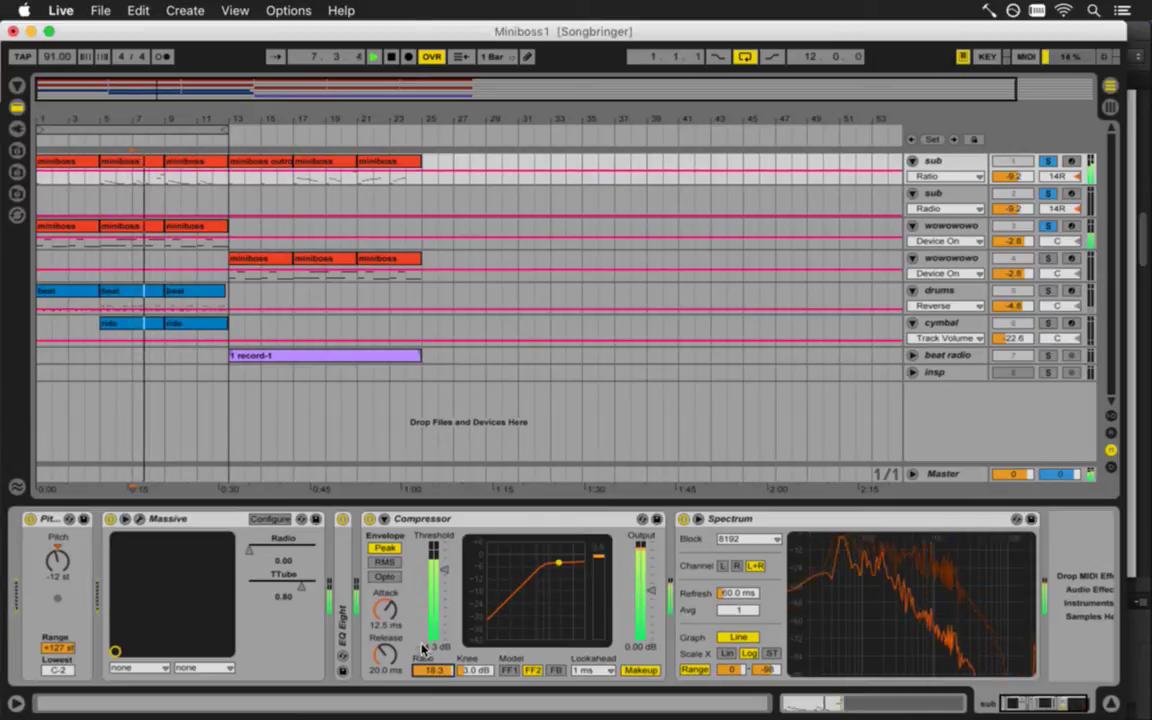
scroll(445, 571, "up", 10)
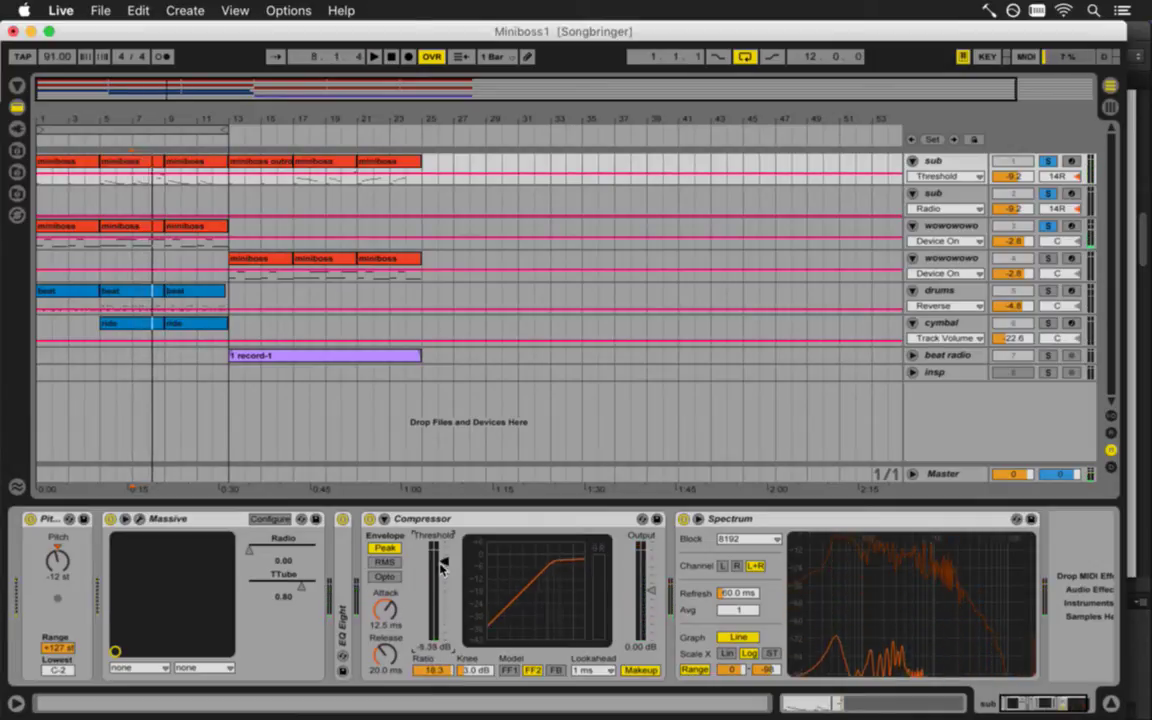
key("space")
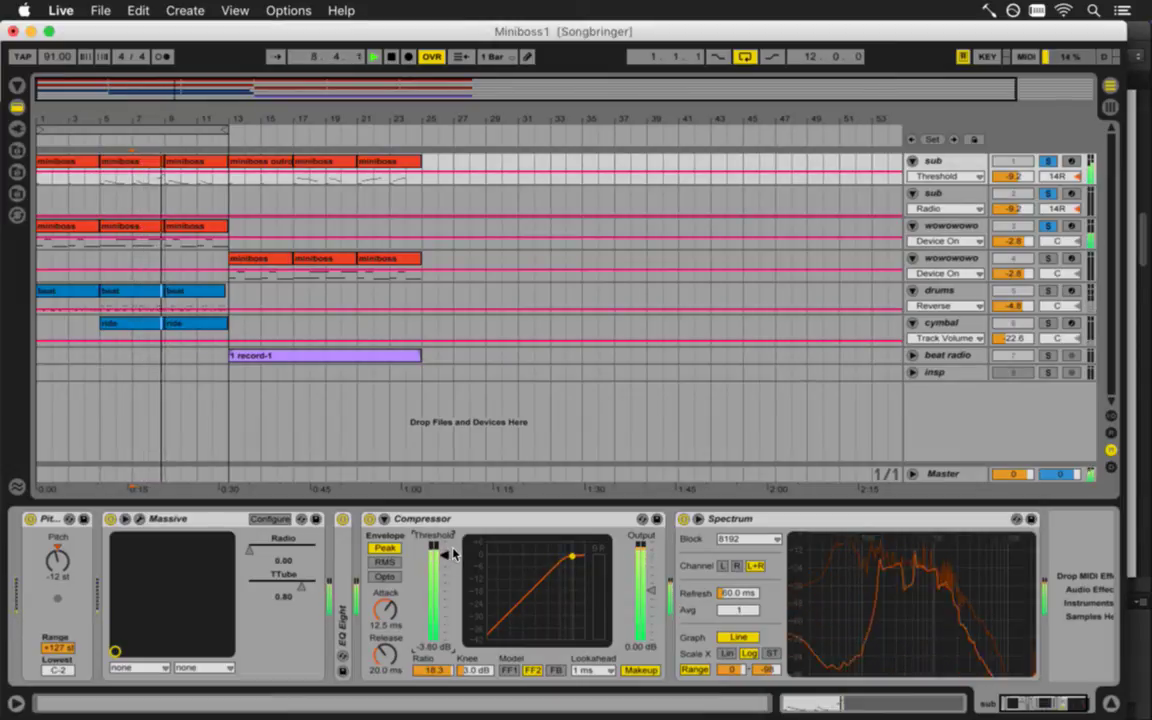
key("space")
key("space")
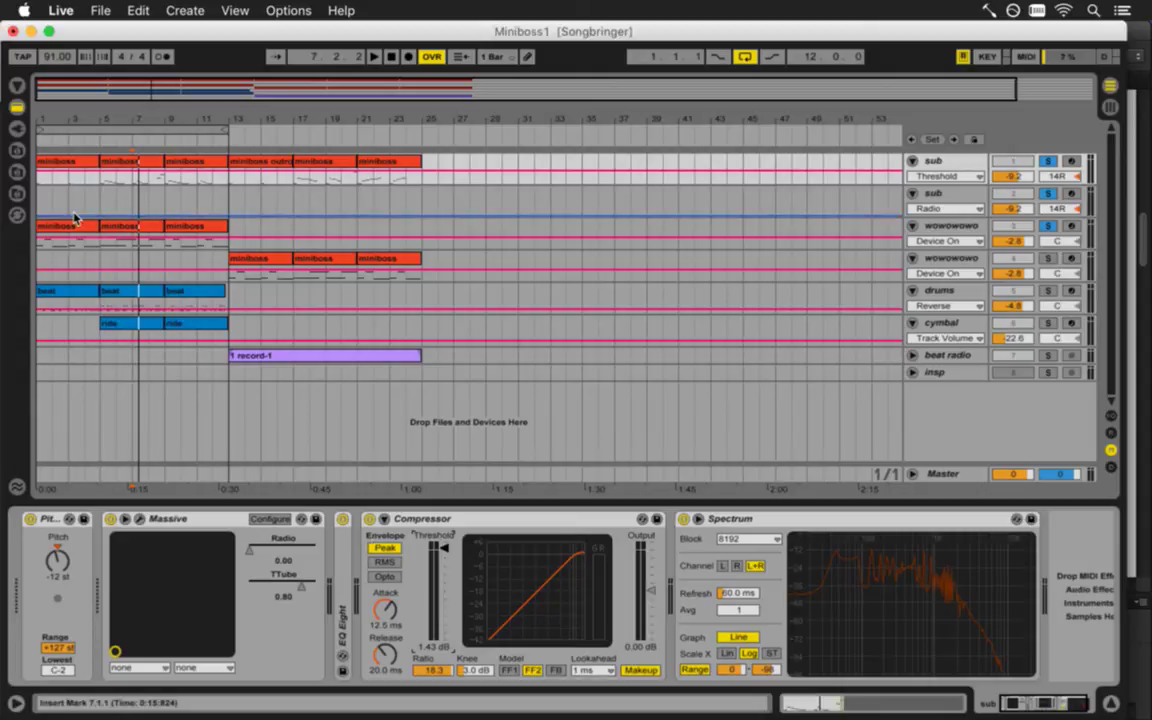
Open the Live Devices browser and insert a Limiter between the EQ Eight and the Compressor on the first sub track
left_click(16, 128)
left_click(16, 86)
left_click(17, 107)
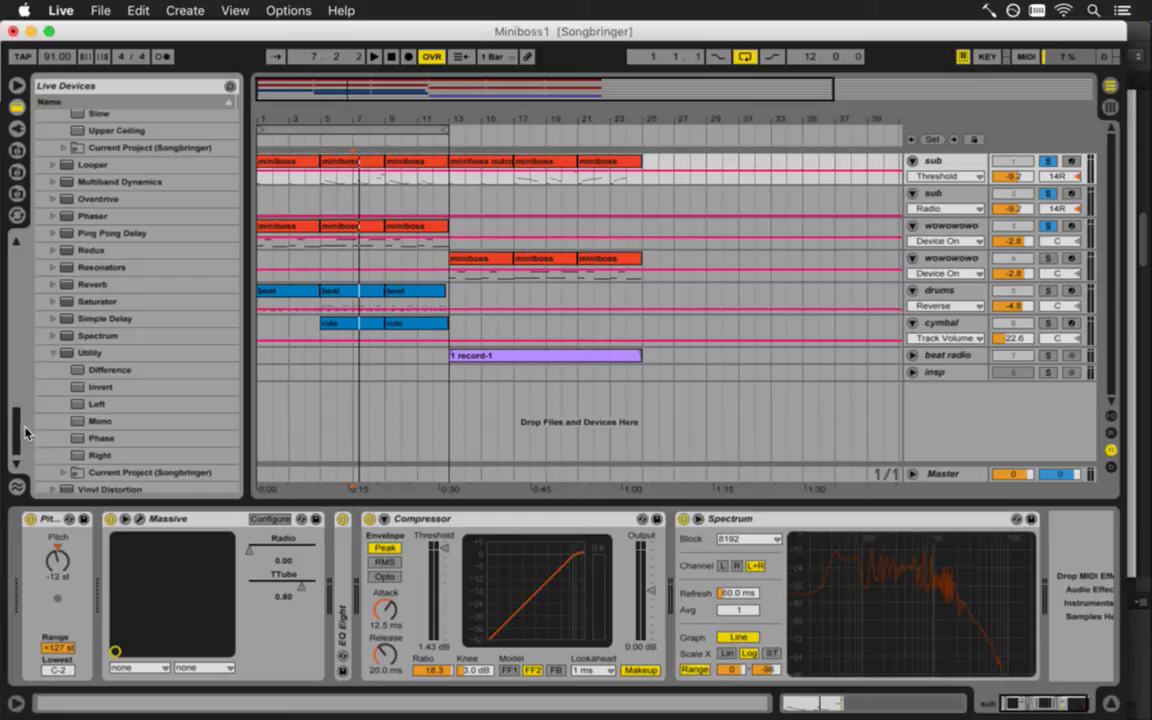
left_click_drag(17, 430, 17, 398)
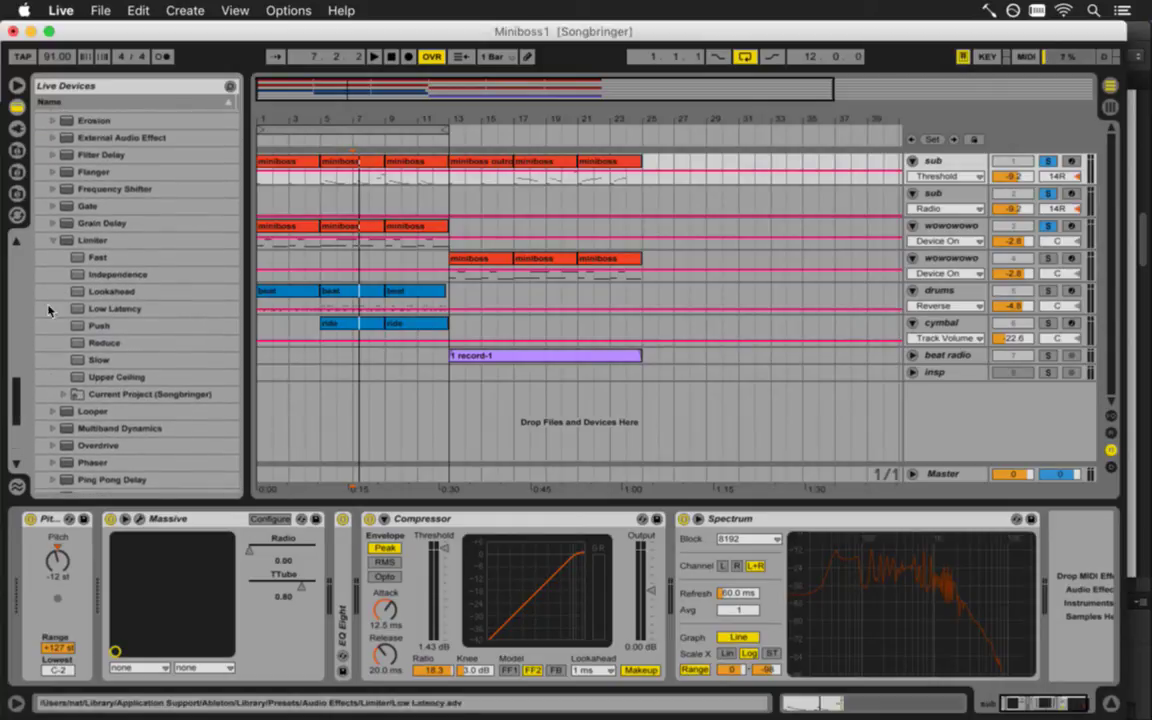
left_click_drag(72, 240, 380, 566)
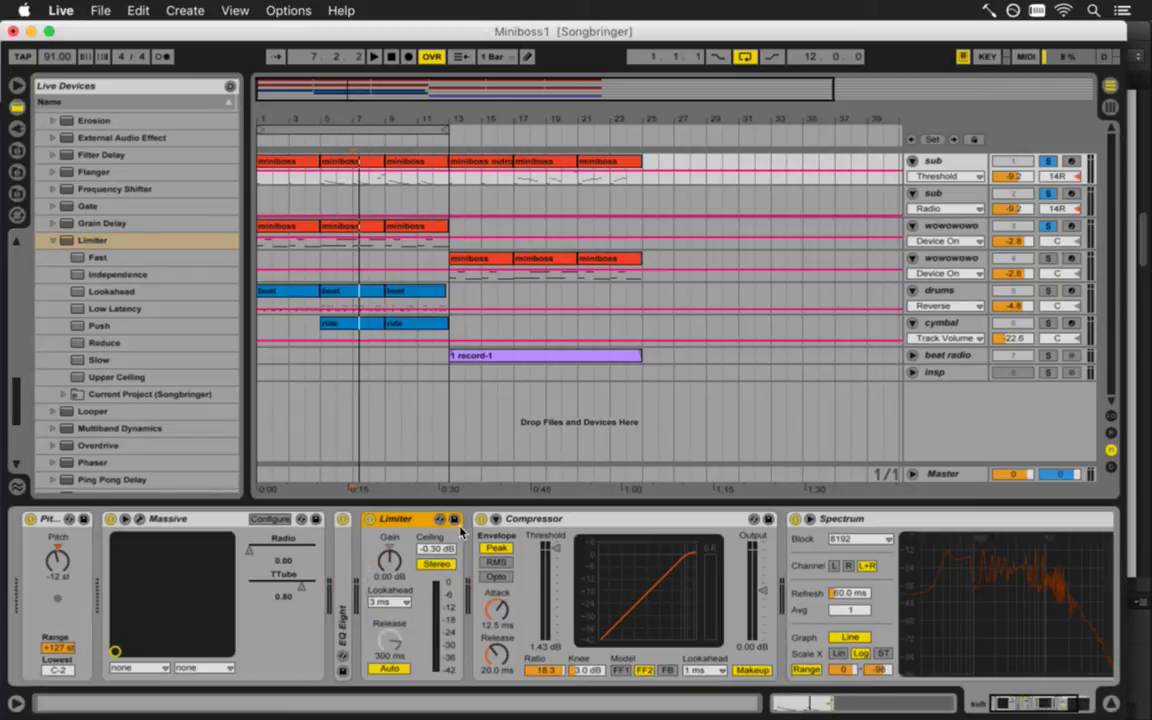
Keep the Limiter's gain at 0.00 dB, set its ceiling to -3.19 dB, and play the result
left_click_drag(394, 563, 395, 564)
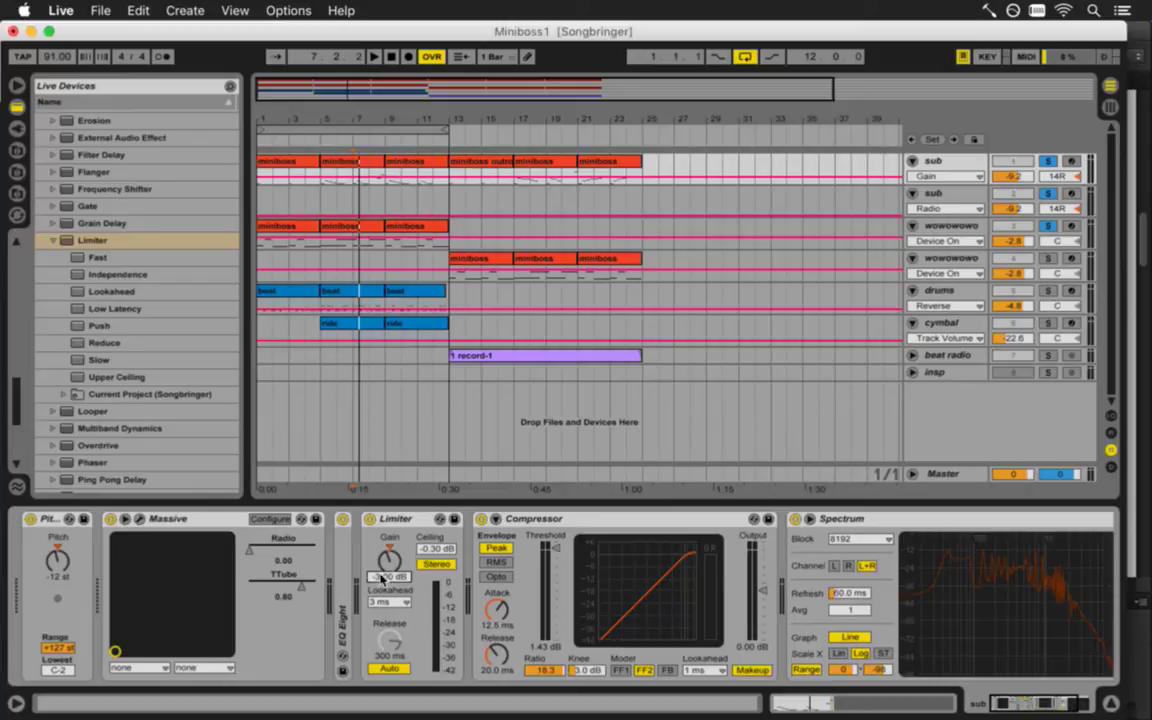
left_click_drag(405, 573, 405, 568)
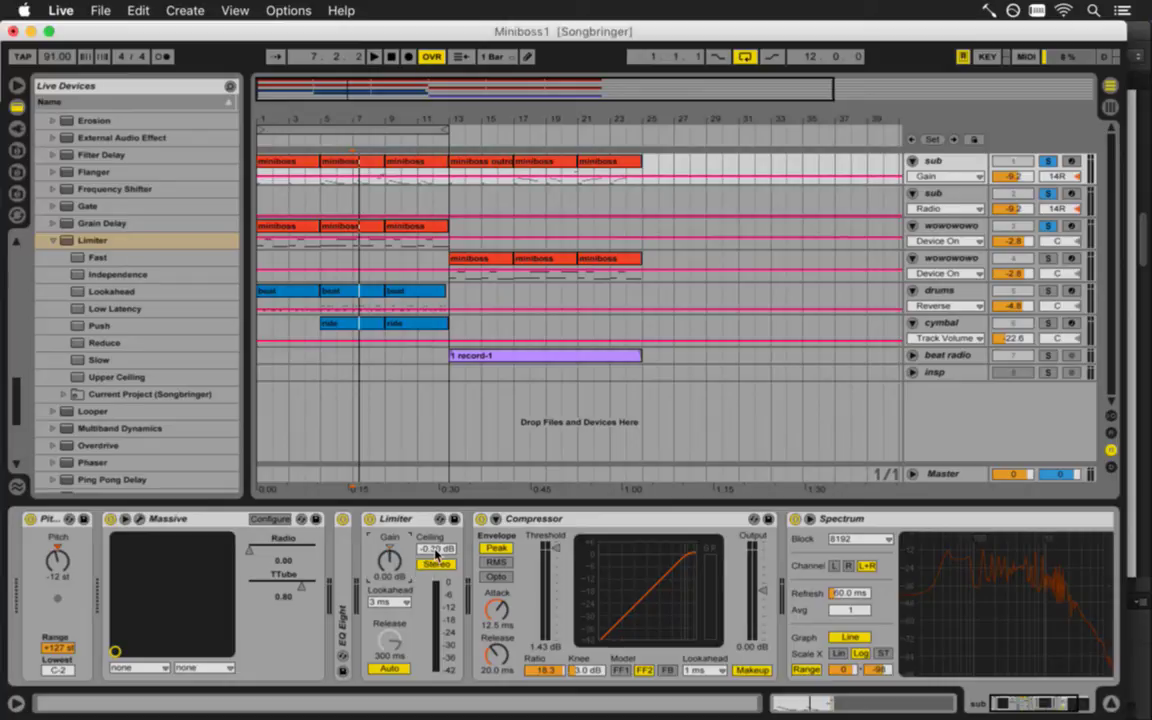
left_click(436, 551)
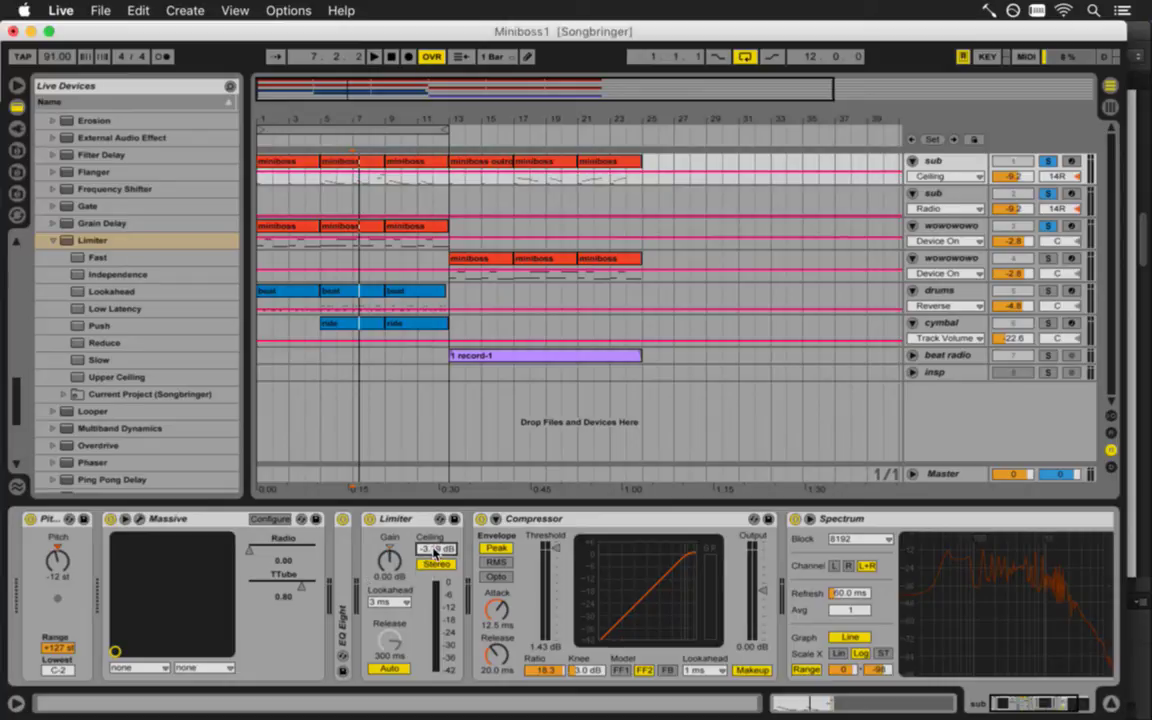
key("space")
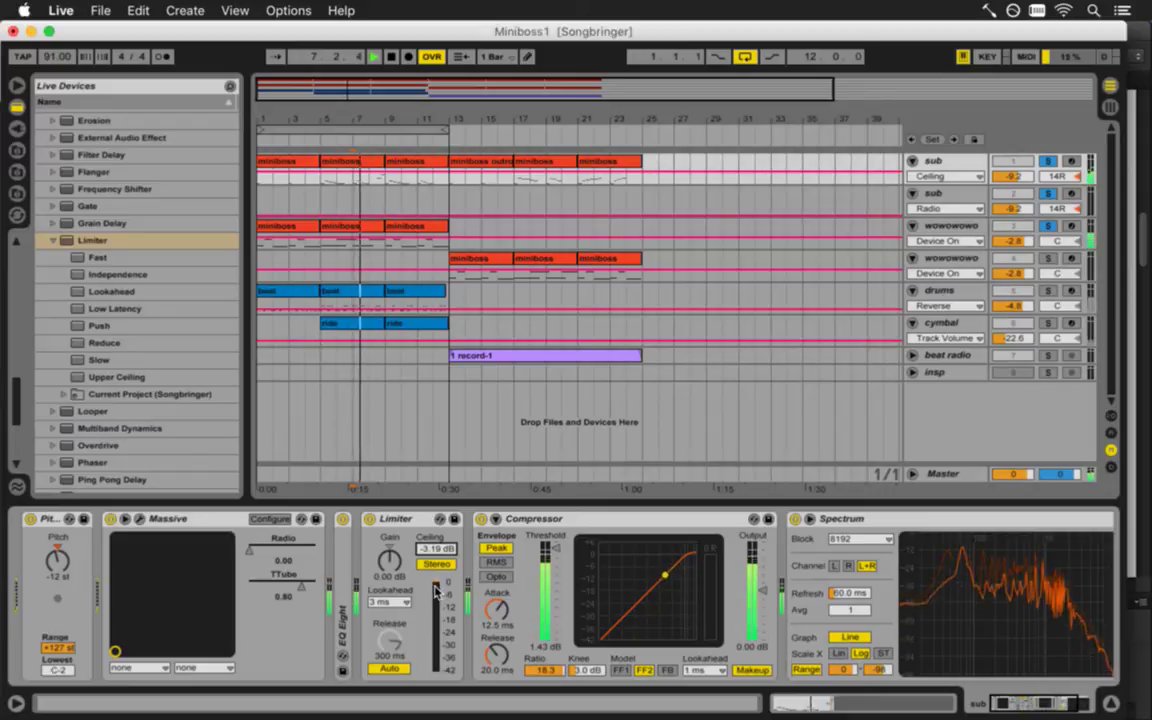
Set the Compressor threshold to 0.12 dB and the Limiter ceiling to -4.50 dB, and deactivate both devices
left_click_drag(552, 546, 563, 557)
left_click(481, 519)
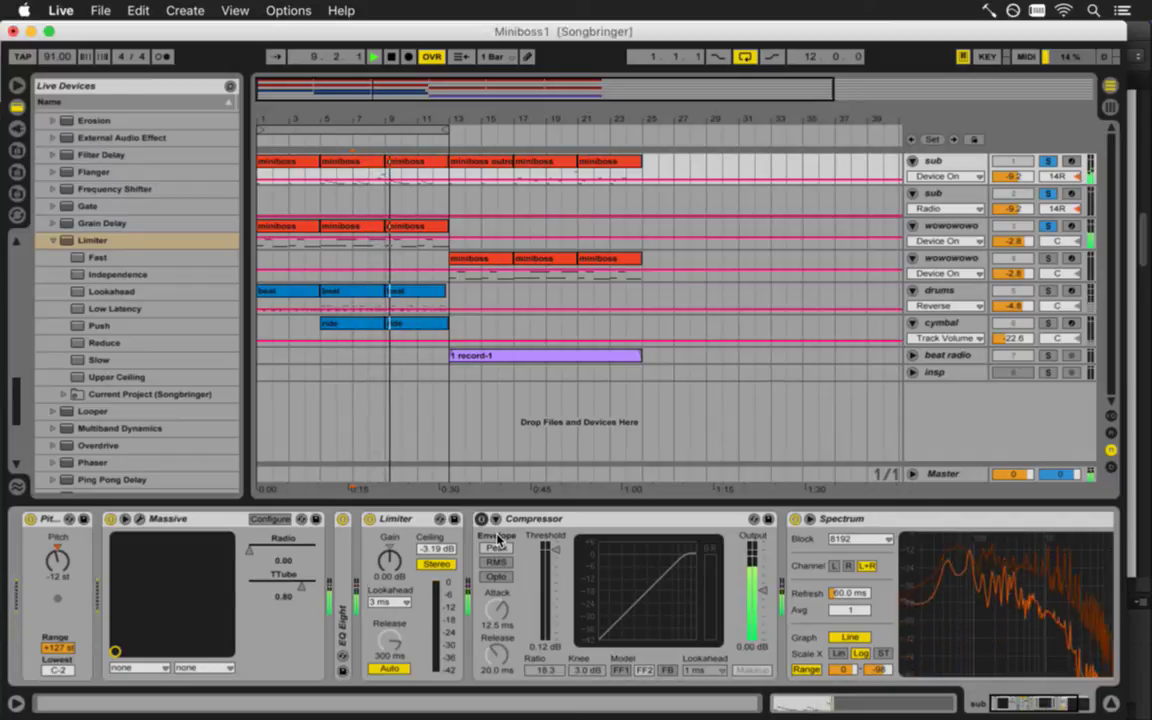
left_click_drag(428, 549, 432, 545)
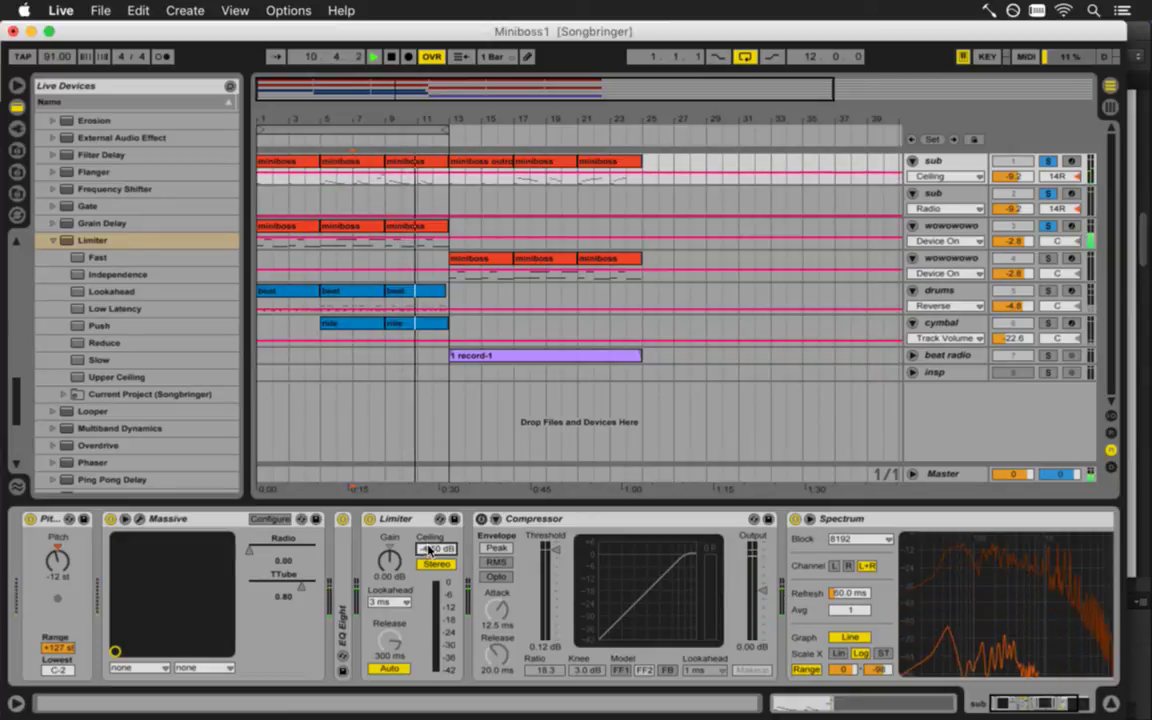
left_click(370, 520)
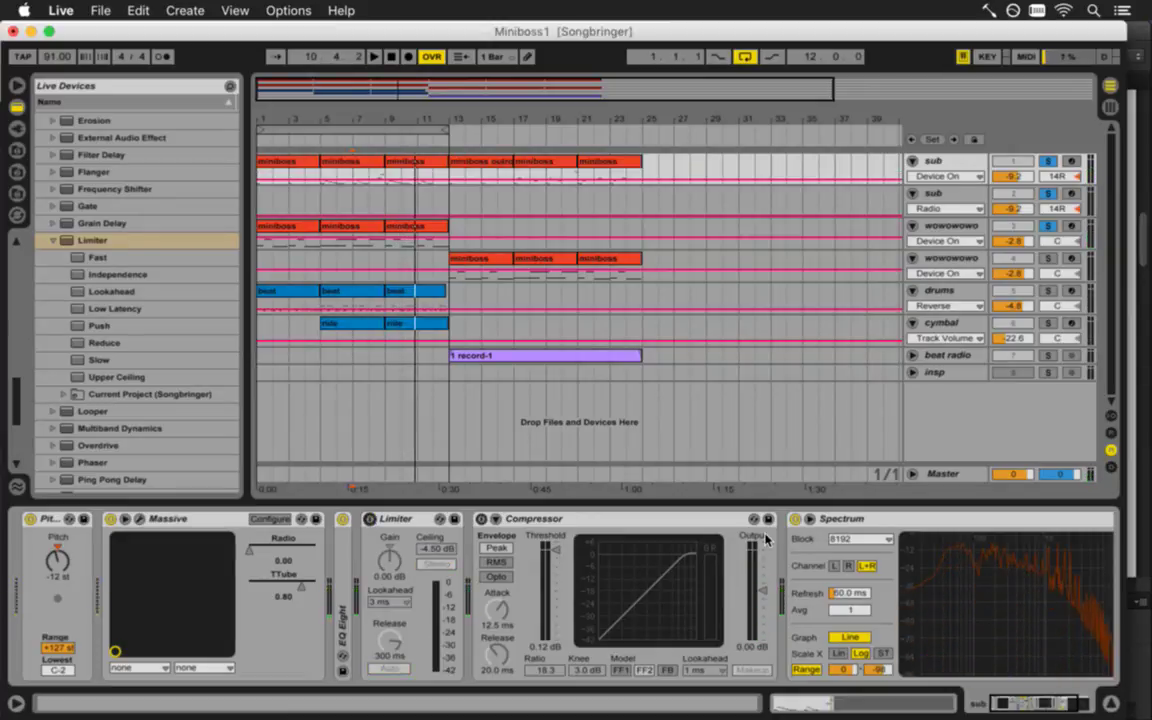
Show the Session View mixer and play from bar 7 to check the peak levels of the first sub and wowowowo tracks
key("Tab")
key("space")
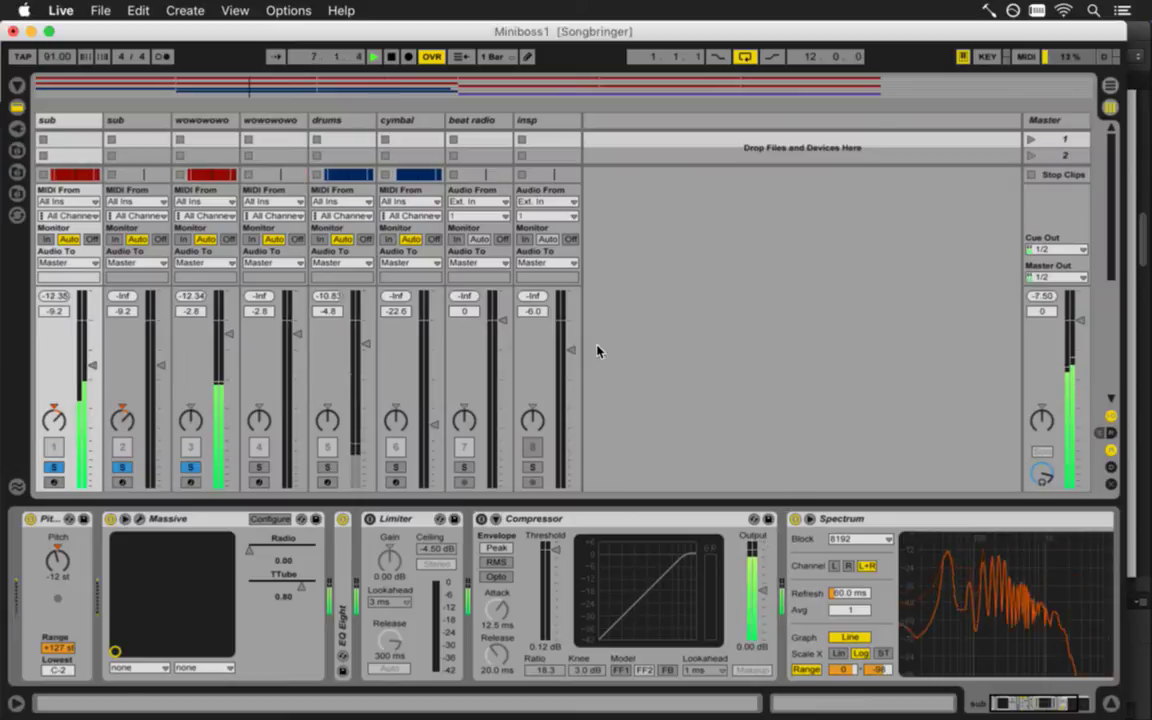
left_click(213, 307)
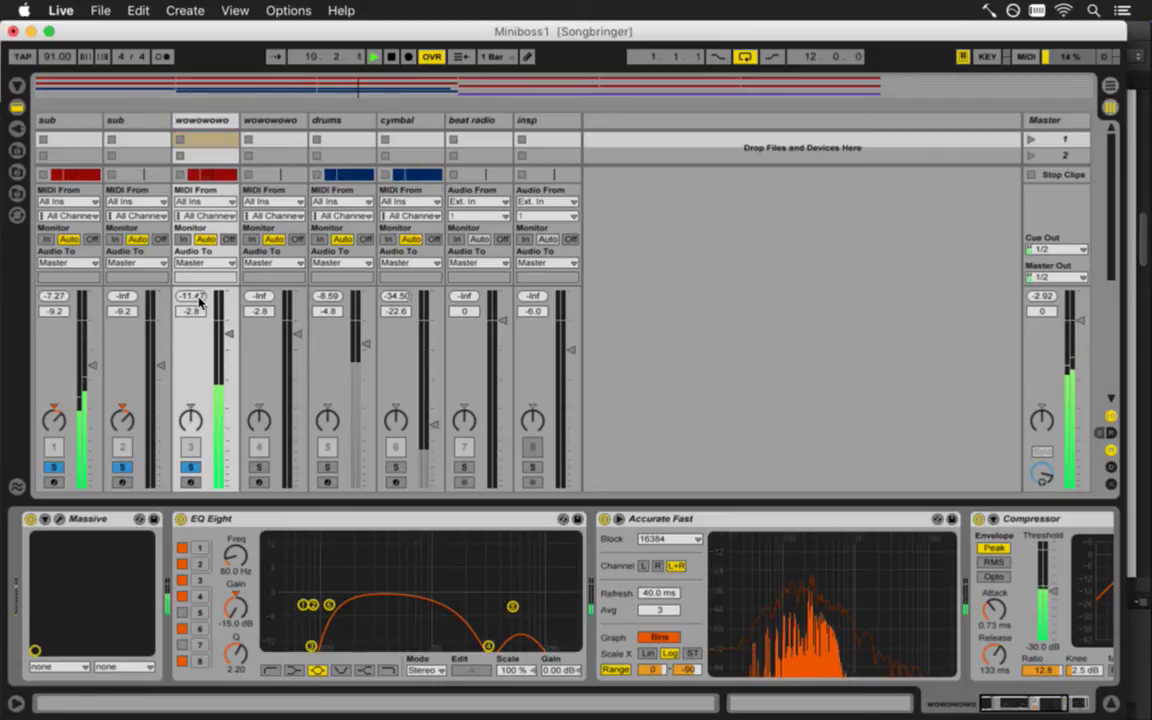
key("space")
Clear the solos, audition the first wowowowo track alone, then solo only the first sub track to compare its level and select it
left_click(122, 467)
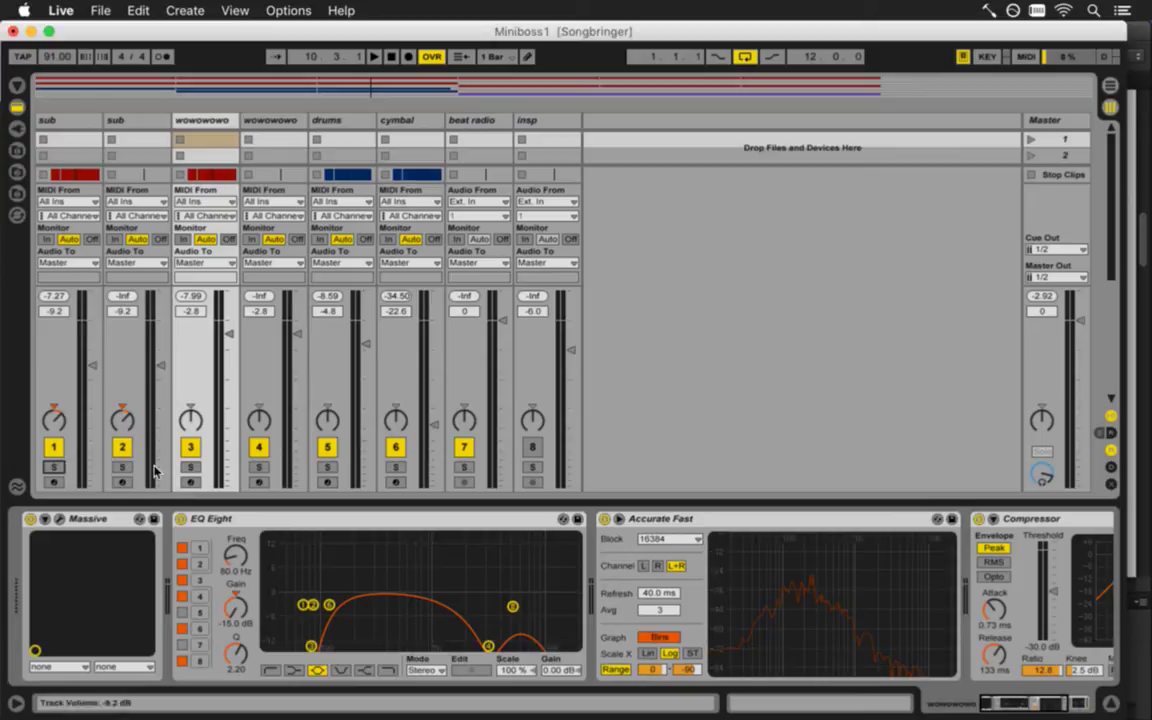
key("space")
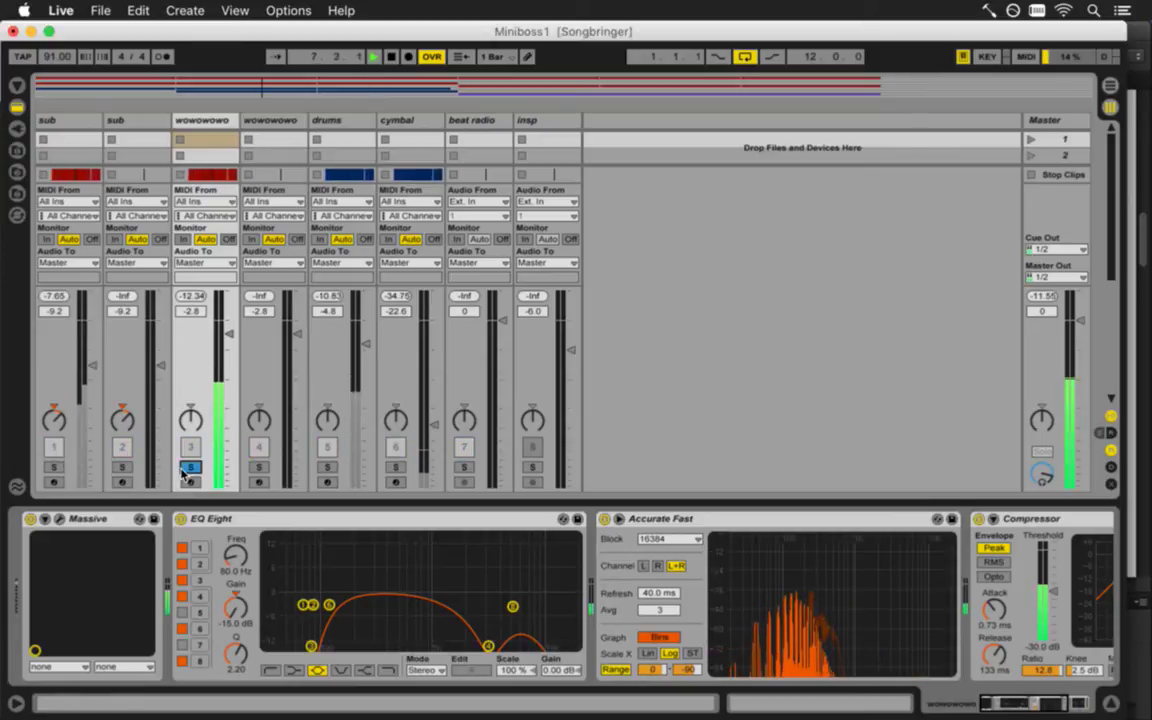
left_click(55, 469)
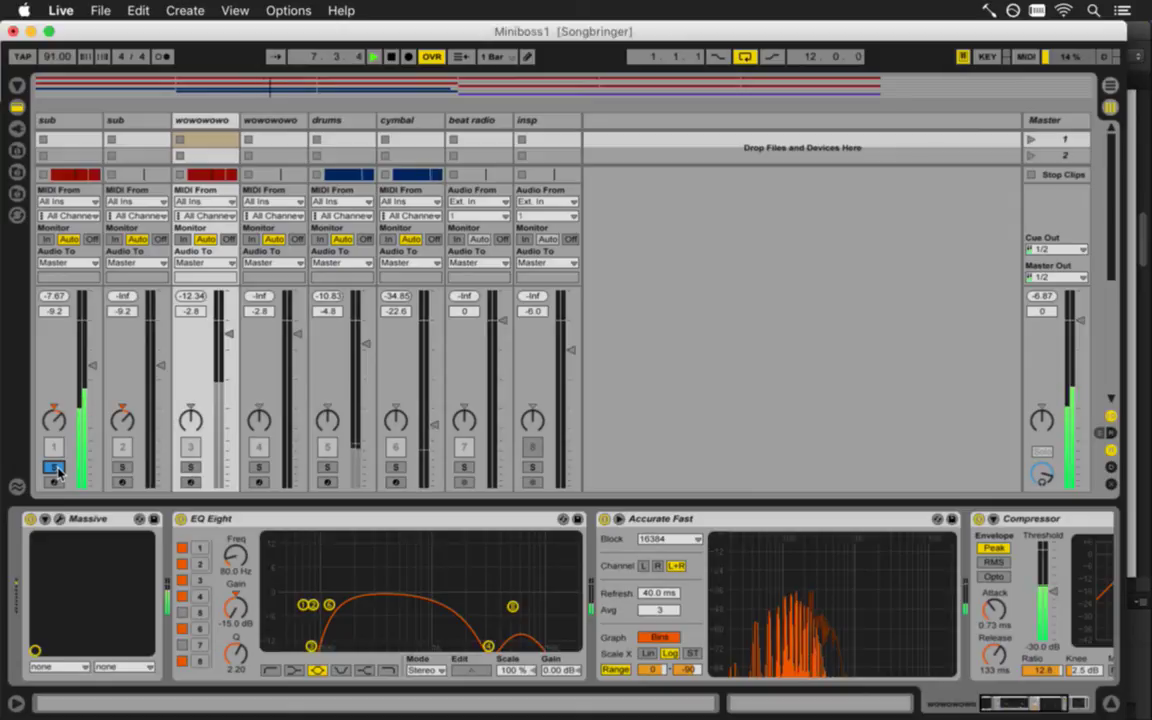
key("Tab")
key("Tab")
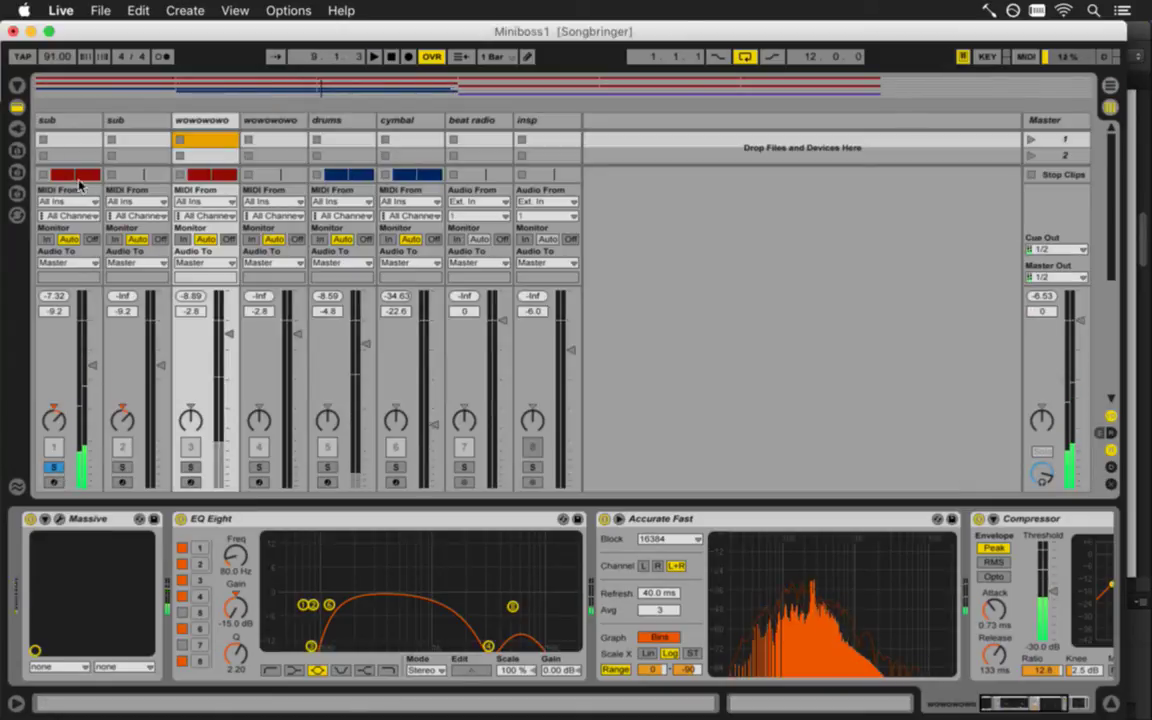
left_click(68, 121)
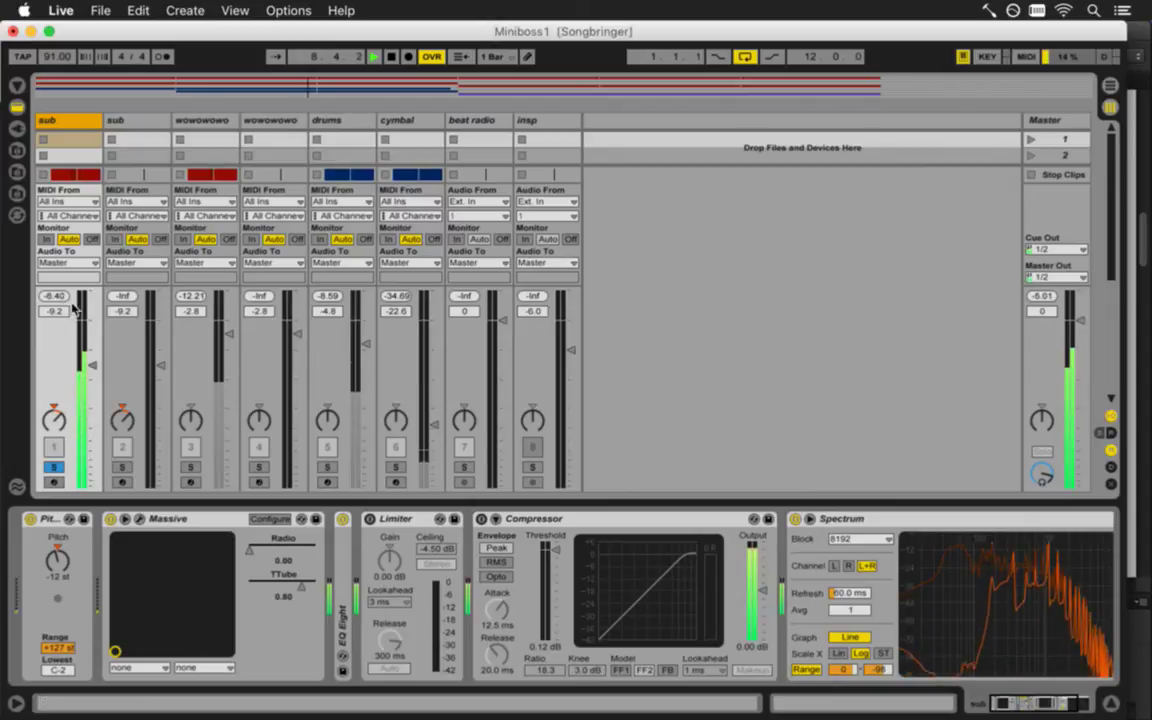
key("space")
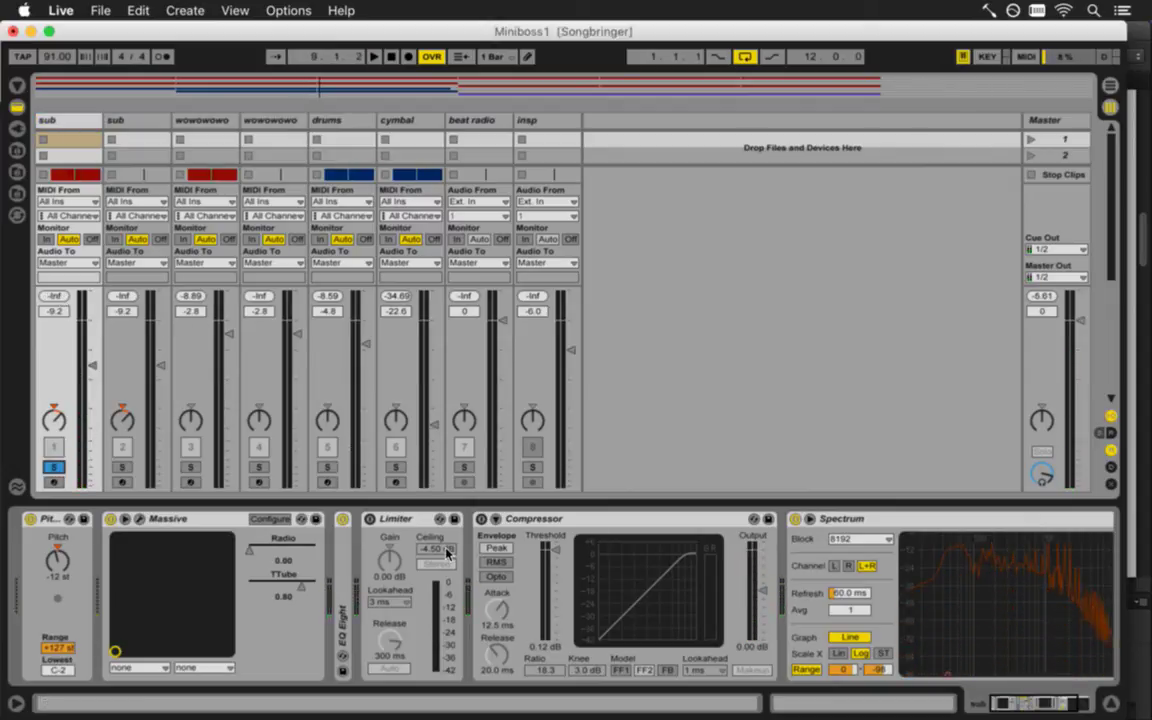
Reactivate the Limiter on the first sub track and set its ceiling to -6.00 dB while auditioning it
left_click(371, 519)
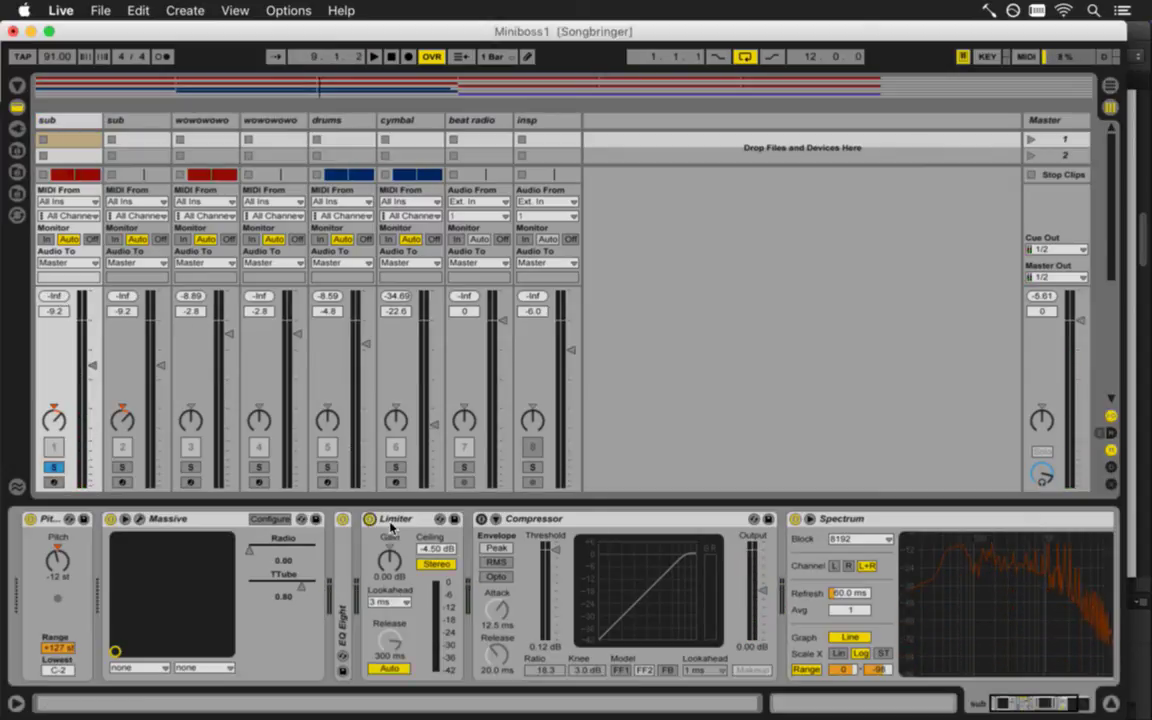
key("space")
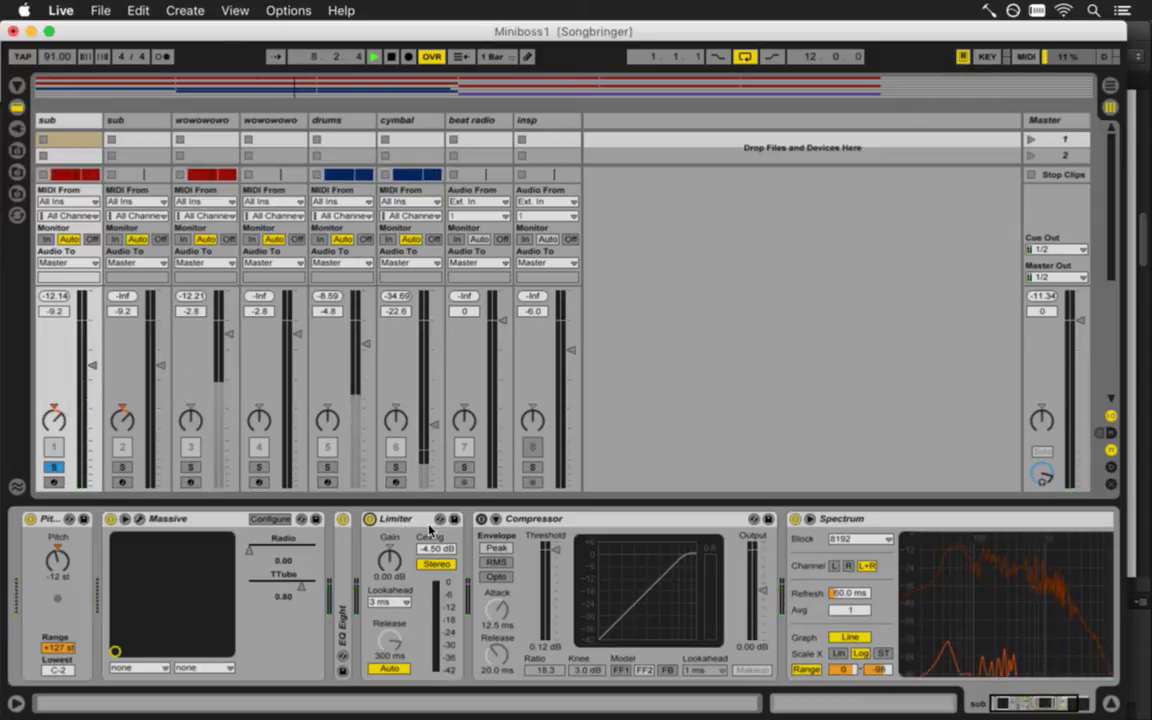
left_click_drag(436, 552, 435, 553)
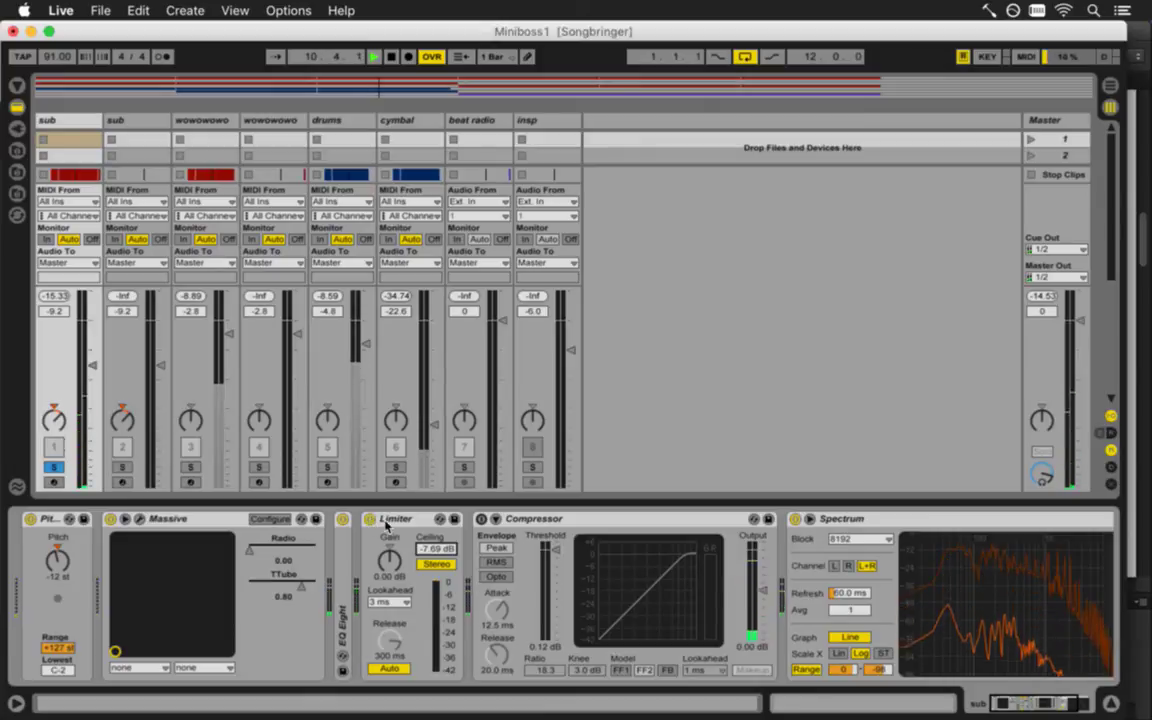
left_click_drag(445, 550, 445, 530)
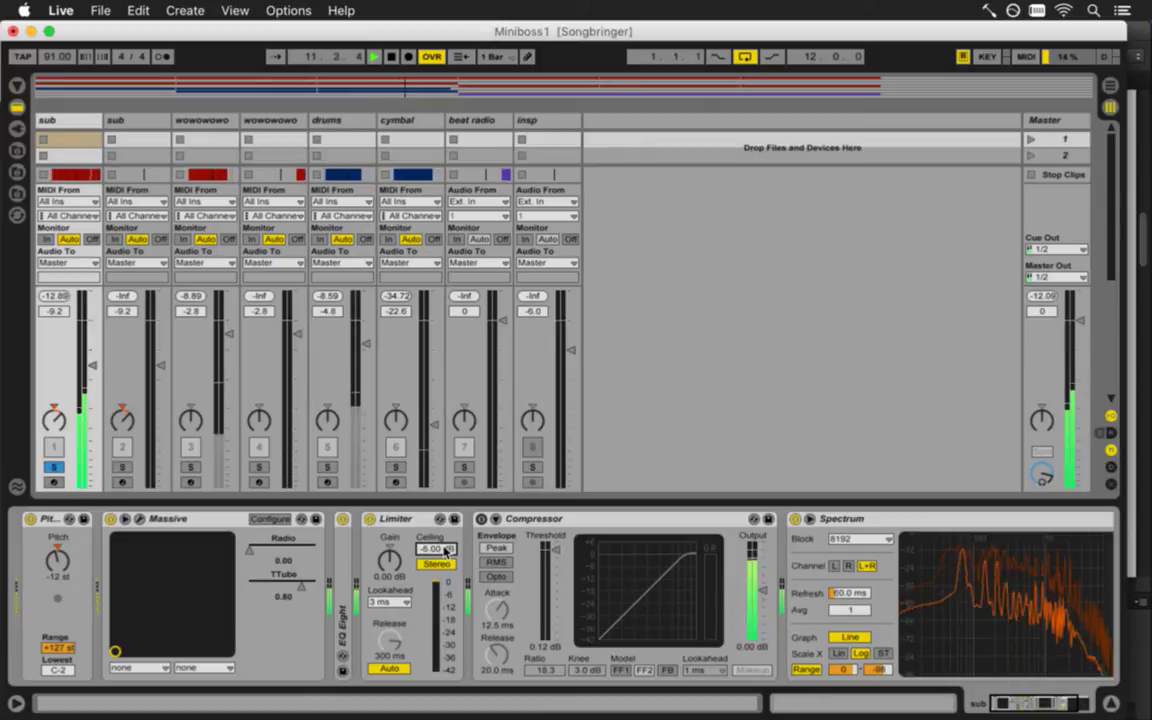
key("space")
Audition the Compressor on the first sub track with a 15 dB knee and a -5.11 dB threshold, and bypass it
left_click(527, 519)
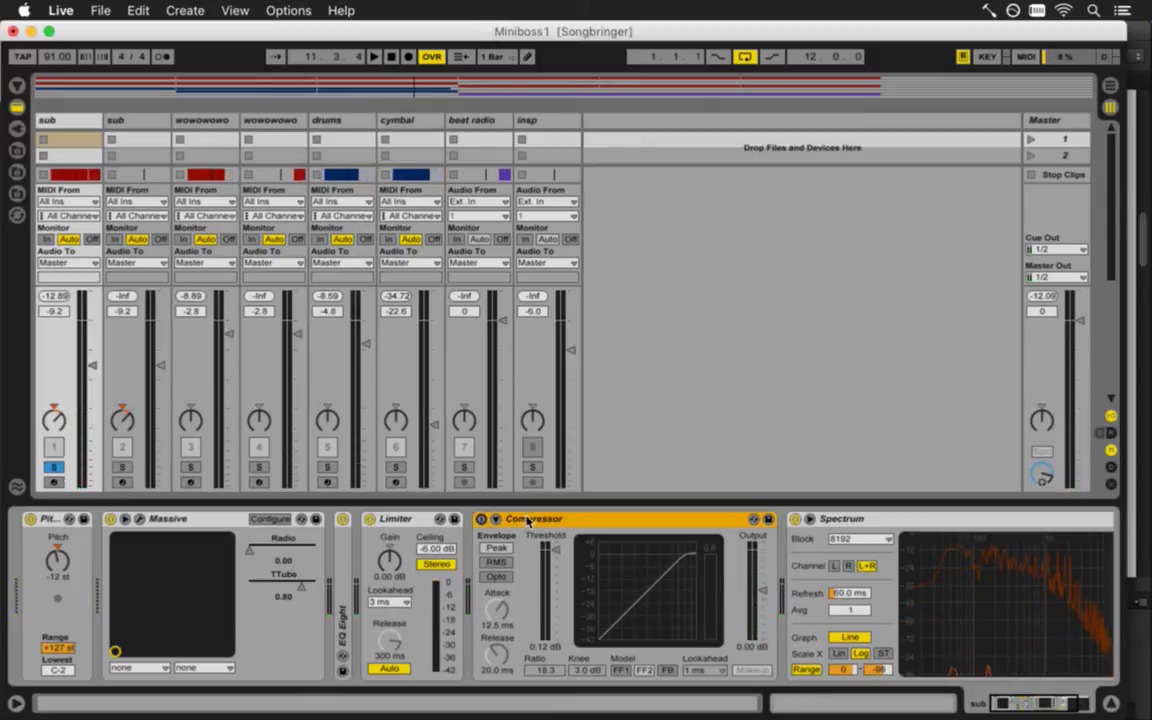
key("space")
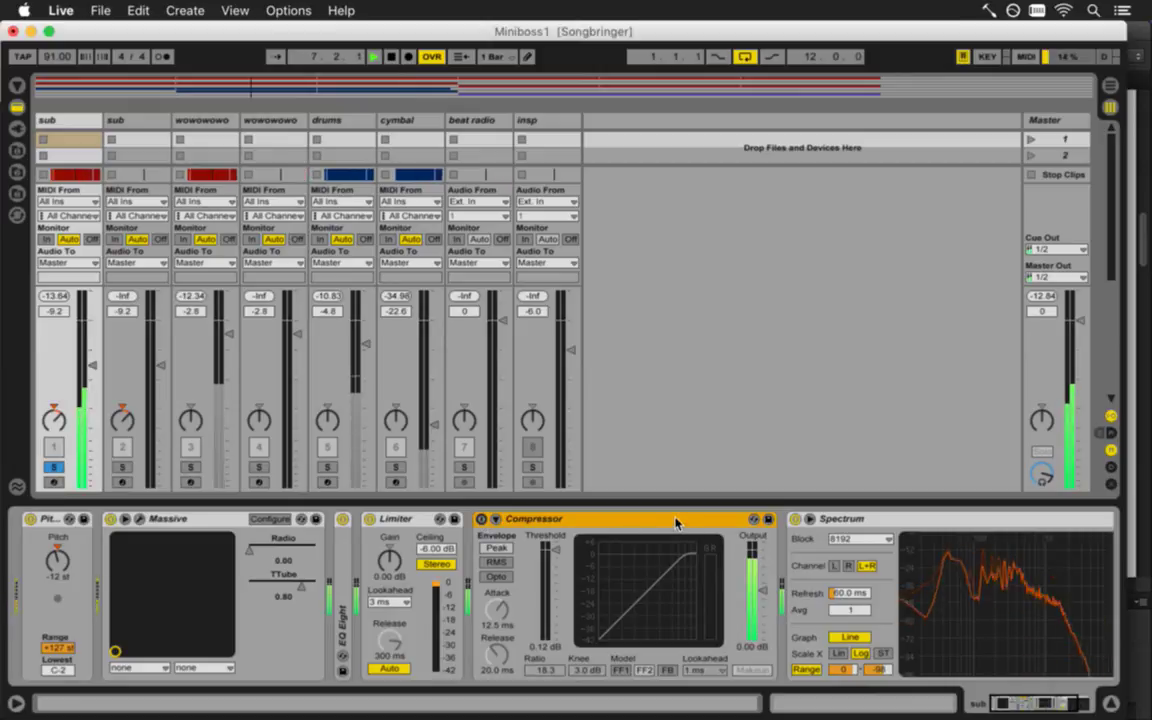
double_click(727, 520)
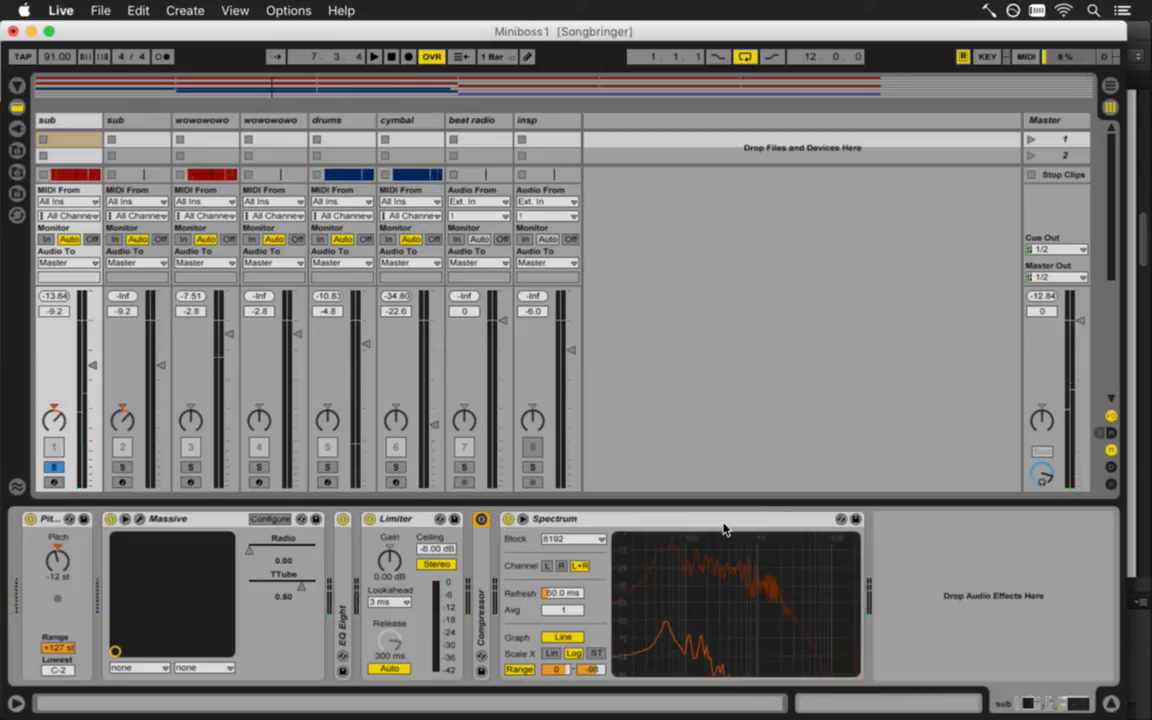
double_click(482, 545)
scroll(556, 552, "down", 3)
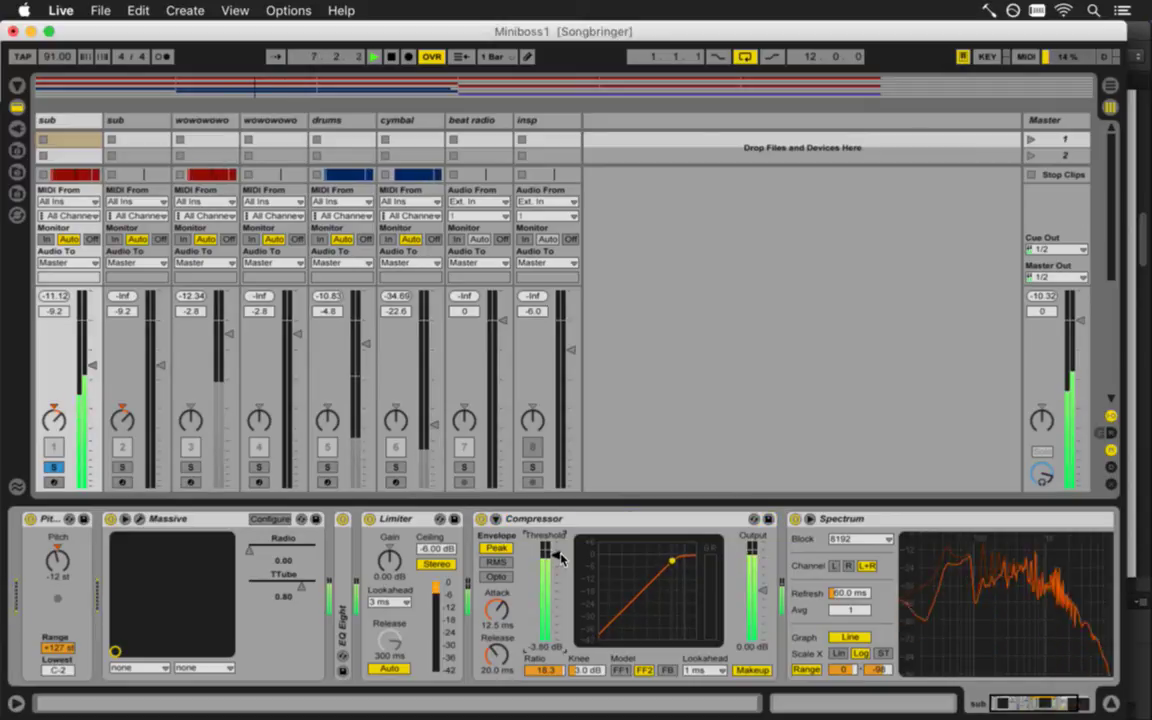
left_click_drag(562, 560, 590, 642)
left_click(588, 671)
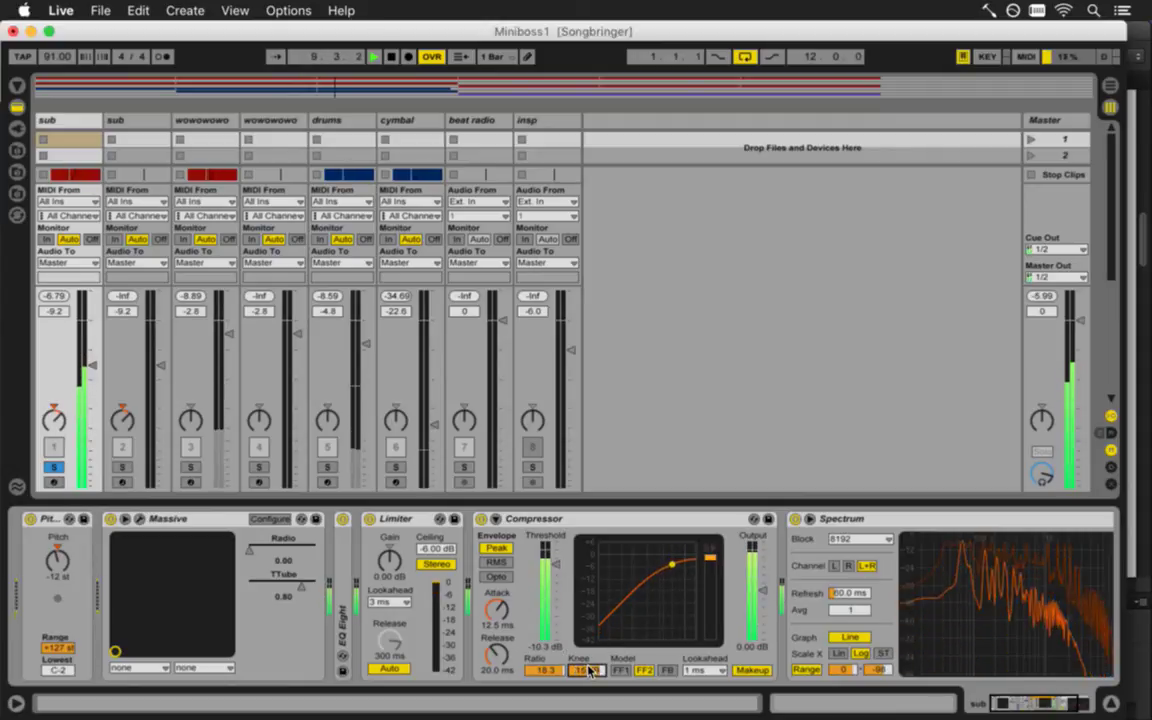
left_click(481, 518)
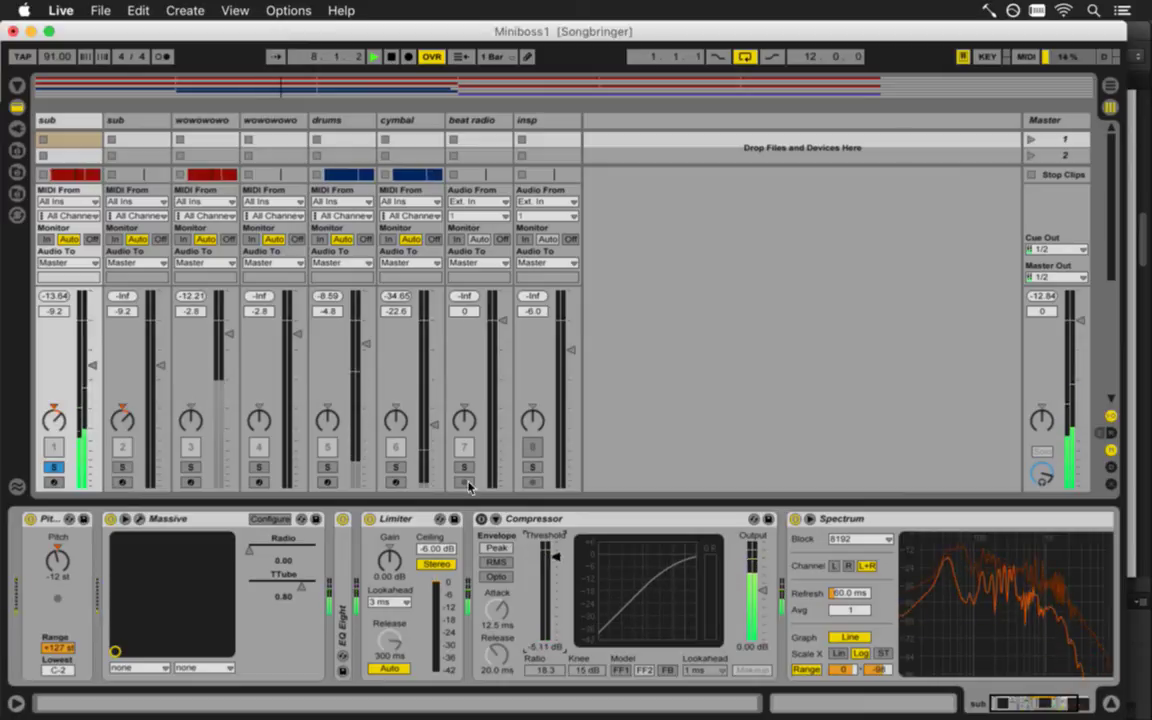
Clear the solo to hear the full mix and pan the first sub track to 2R
left_click(120, 449)
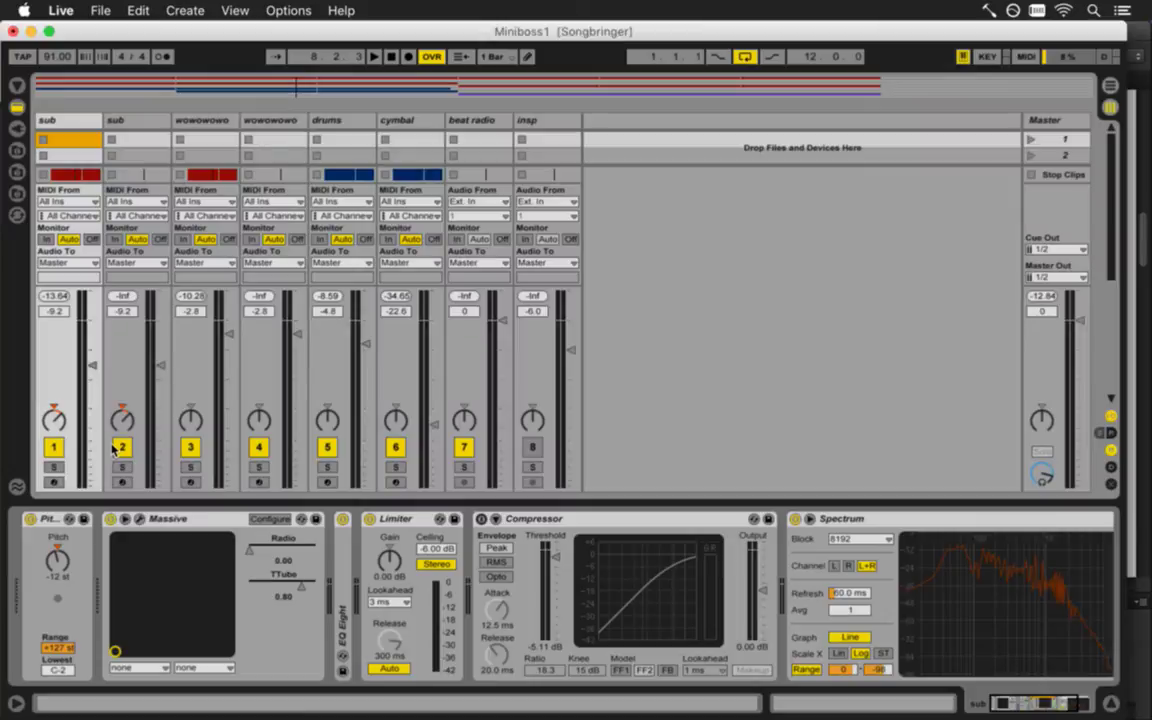
key("space")
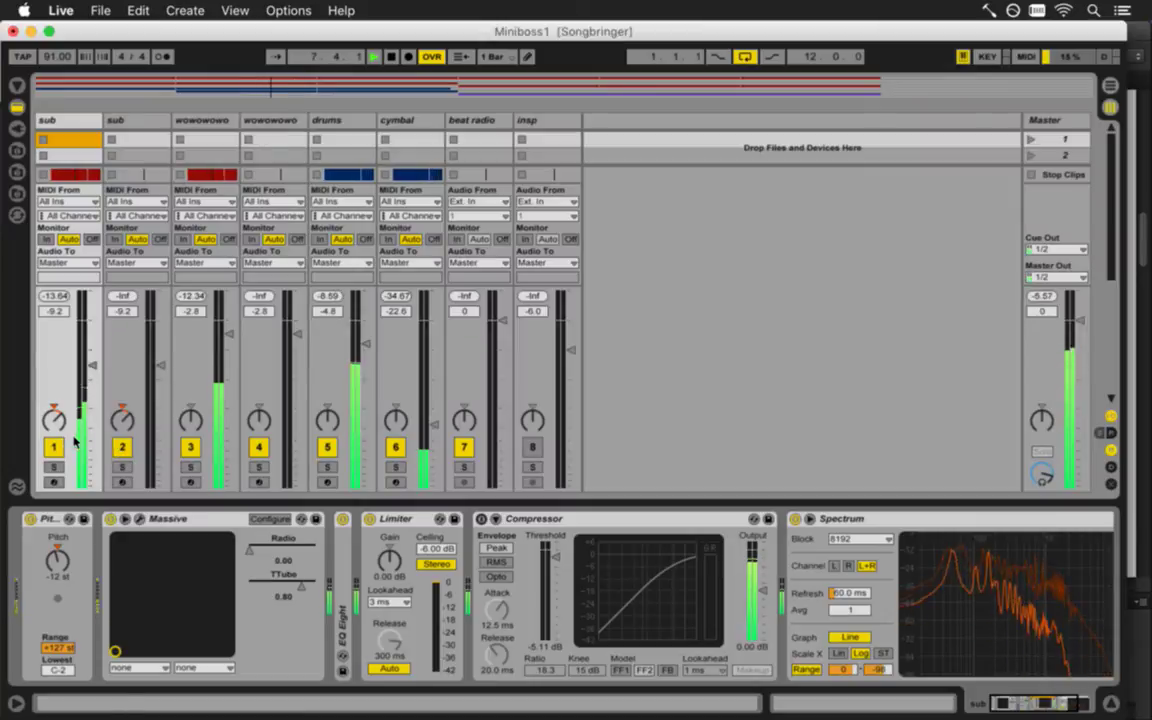
left_click_drag(55, 421, 55, 422)
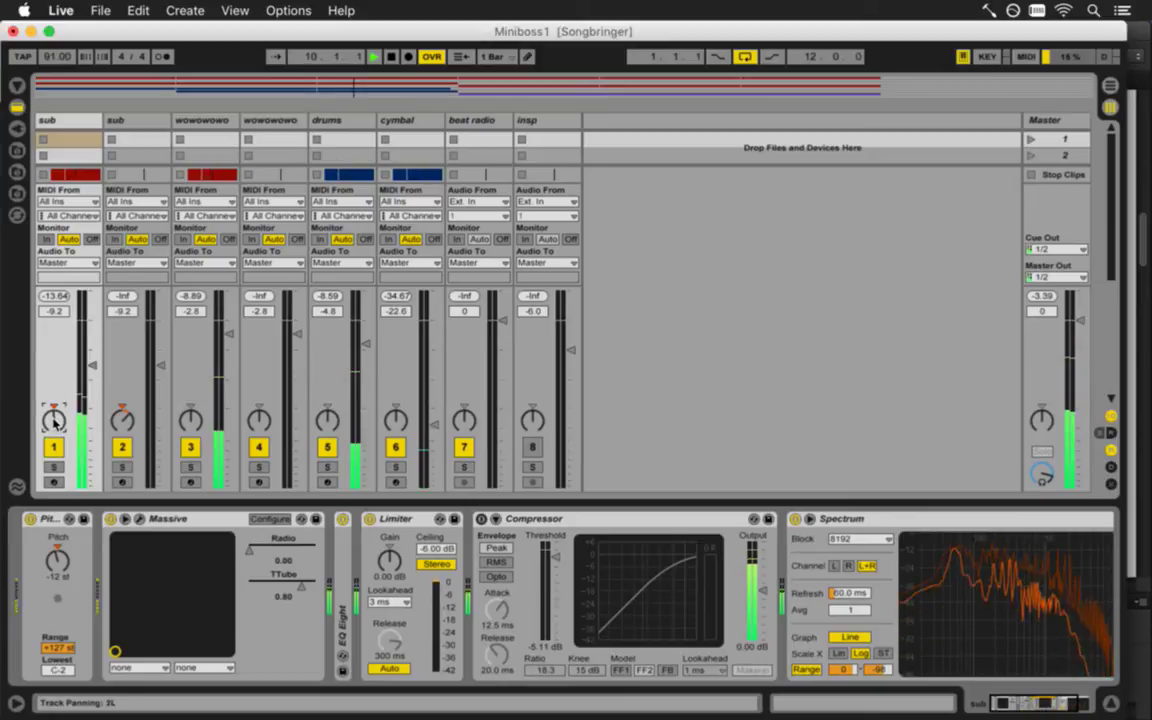
left_click_drag(55, 421, 55, 420)
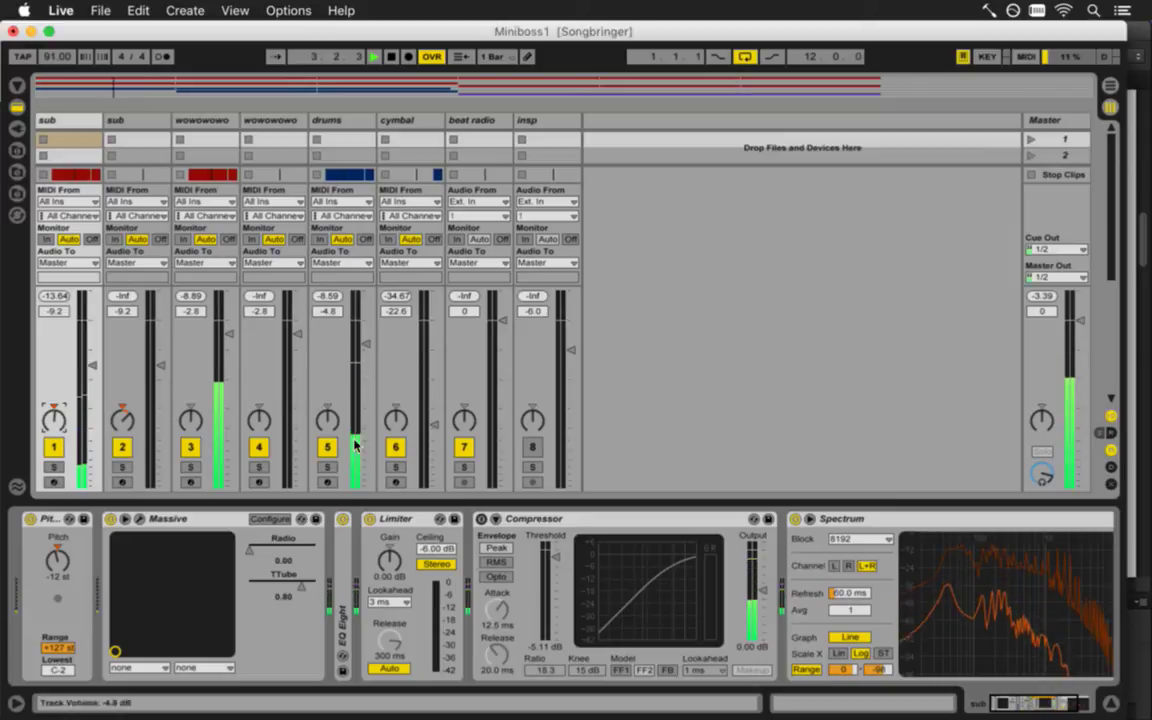
key("space")
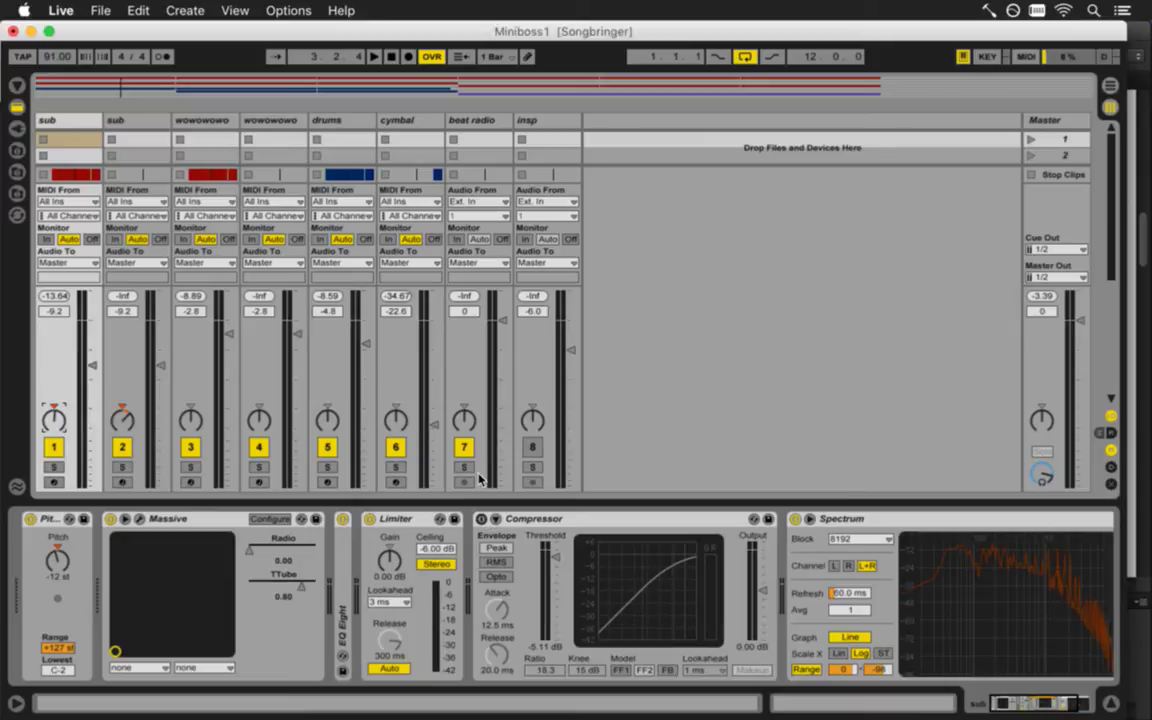
key("super+alt+i")
key("shift+Tab")
key("super+alt+i")
key("shift+Tab")
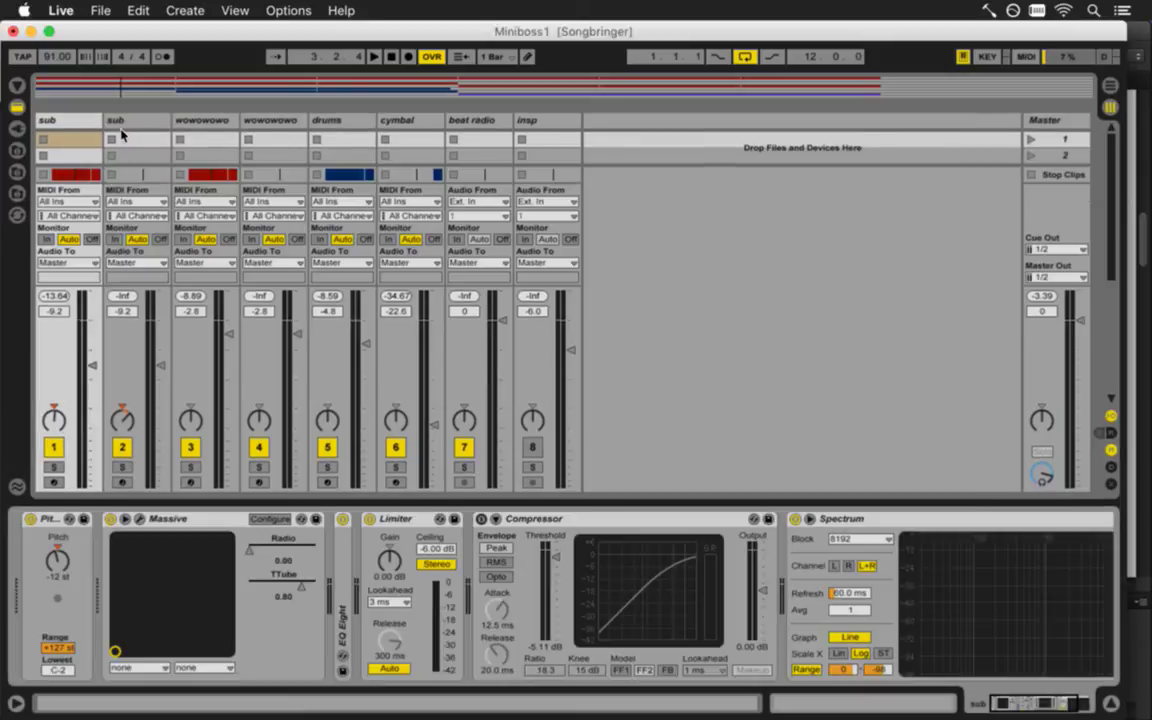
Switch to the Arrangement View, open the second miniboss clip of the first sub track, and play its ending from around bar 8
key("Tab")
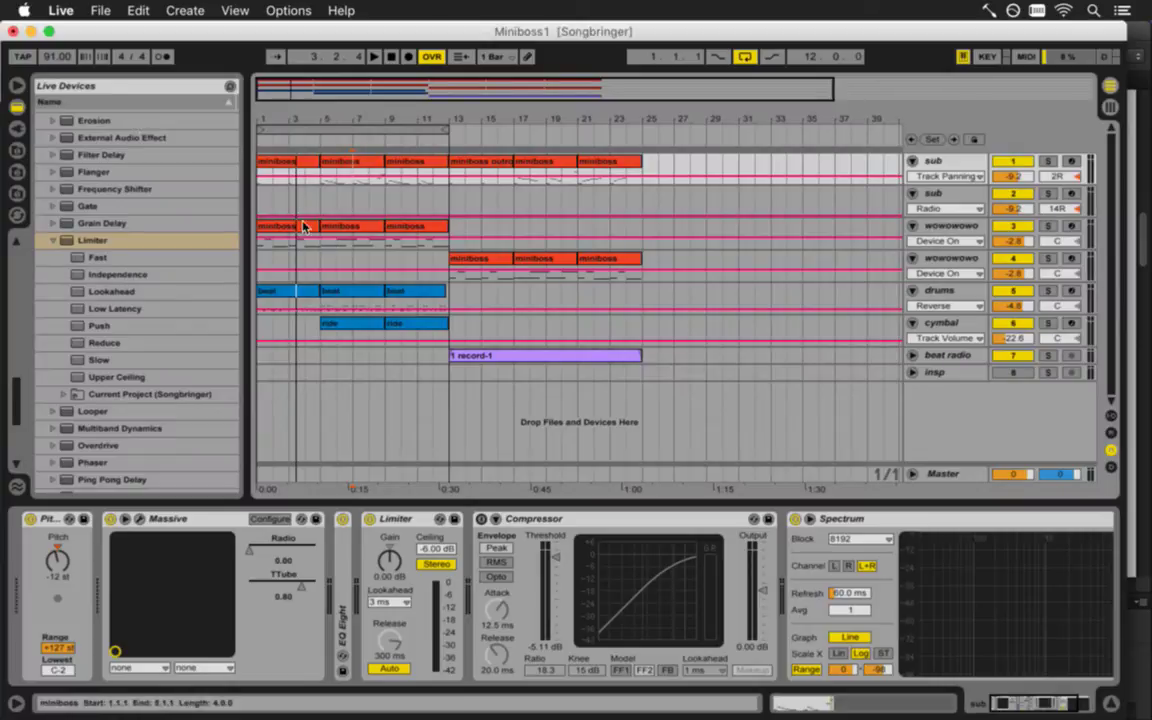
left_click(297, 160)
double_click(307, 165)
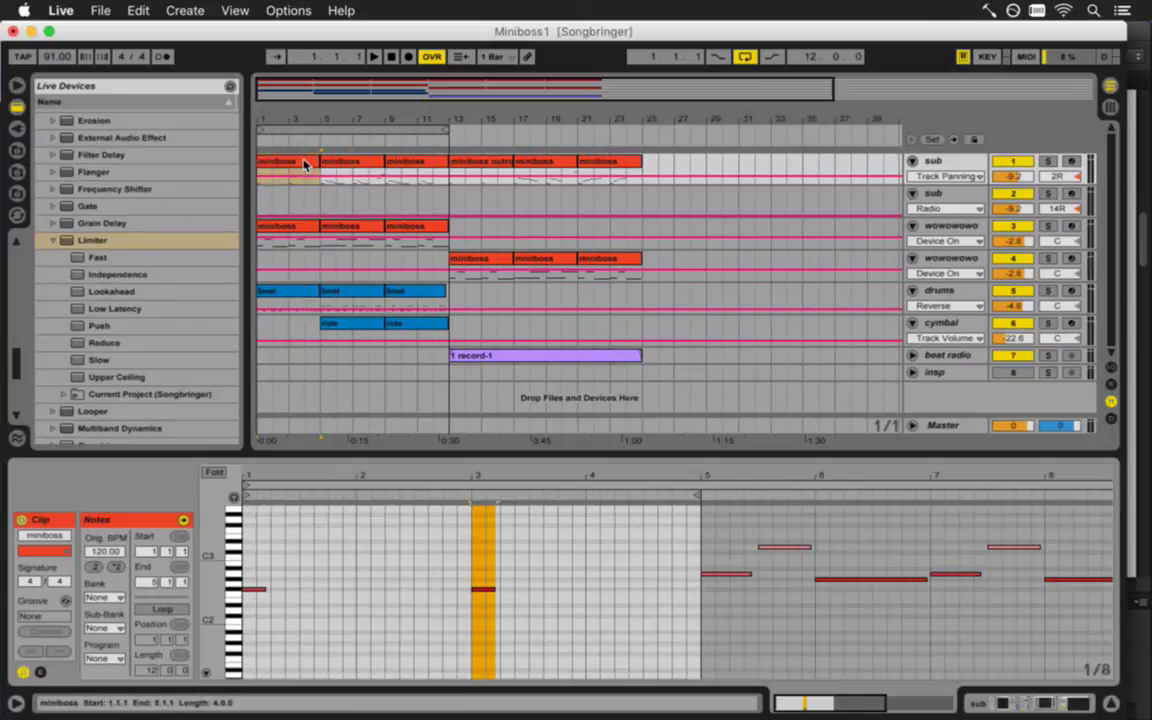
left_click(340, 180)
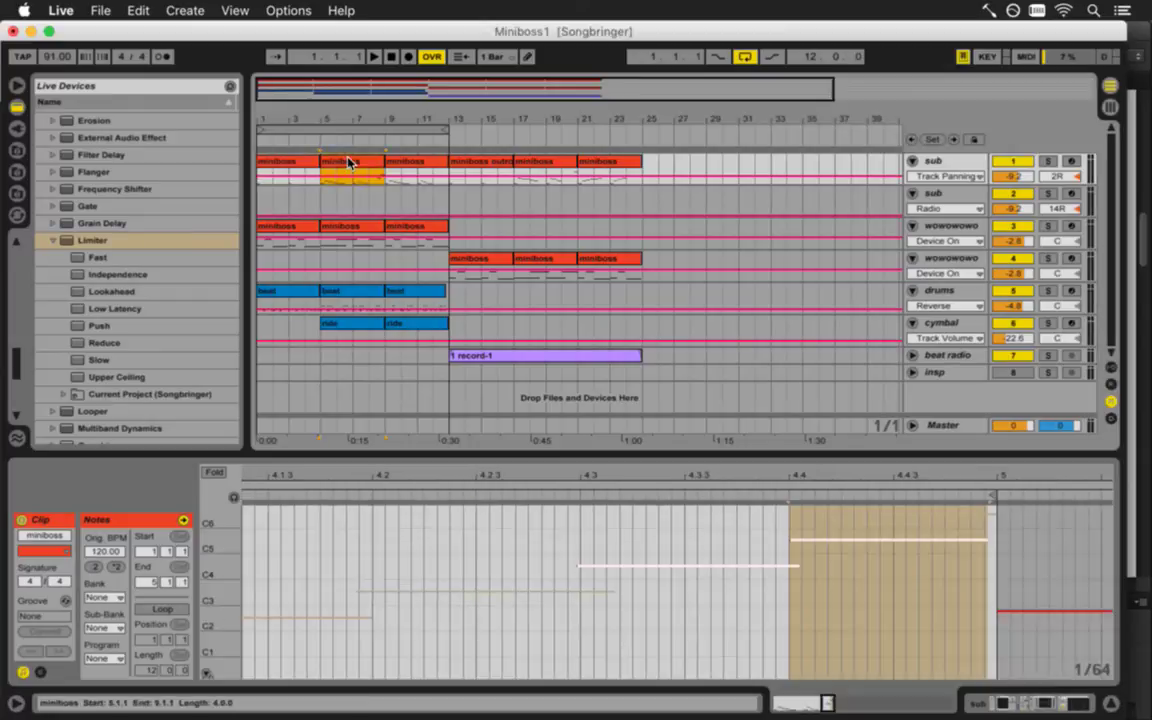
key("space")
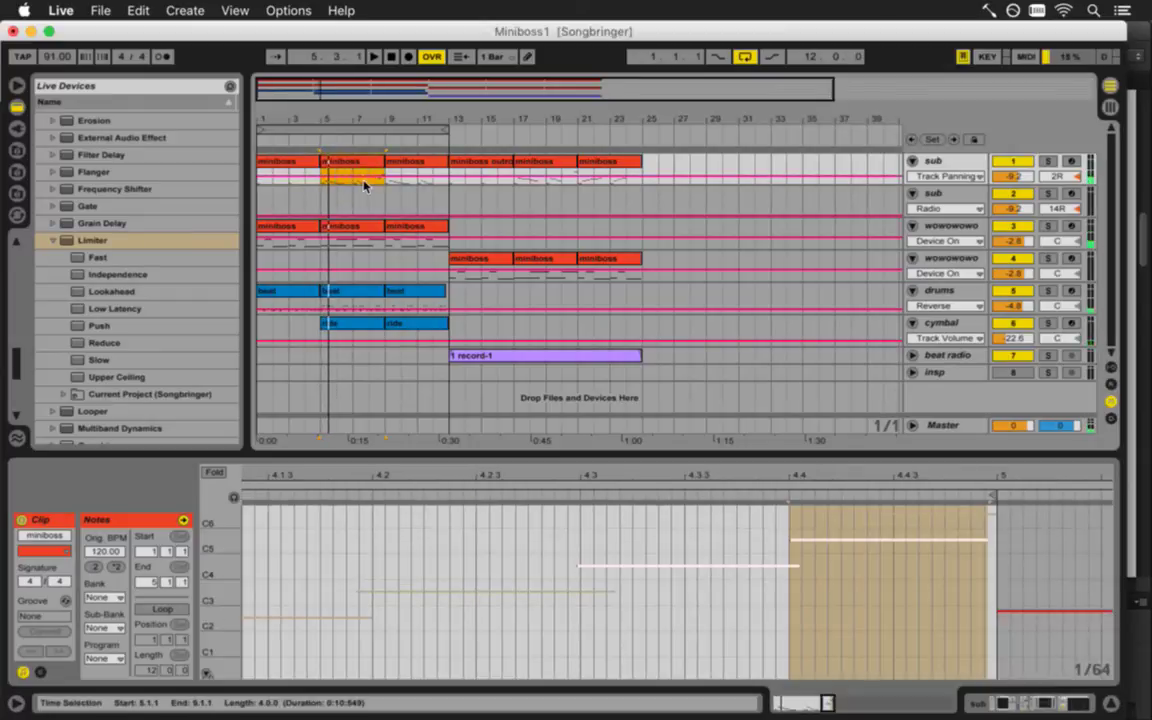
left_click(374, 180)
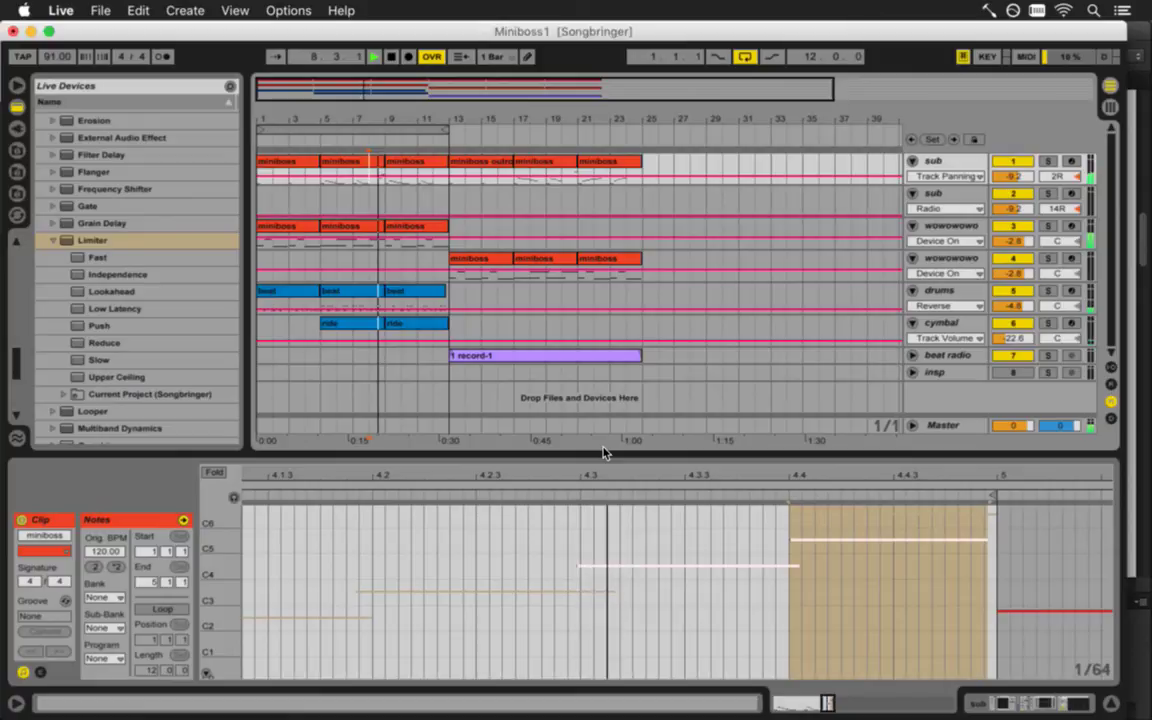
key("space")
Lower the F#4 and F#5 notes at the end of the second miniboss clip by one octave and play the result
left_click(749, 544)
left_click(829, 541)
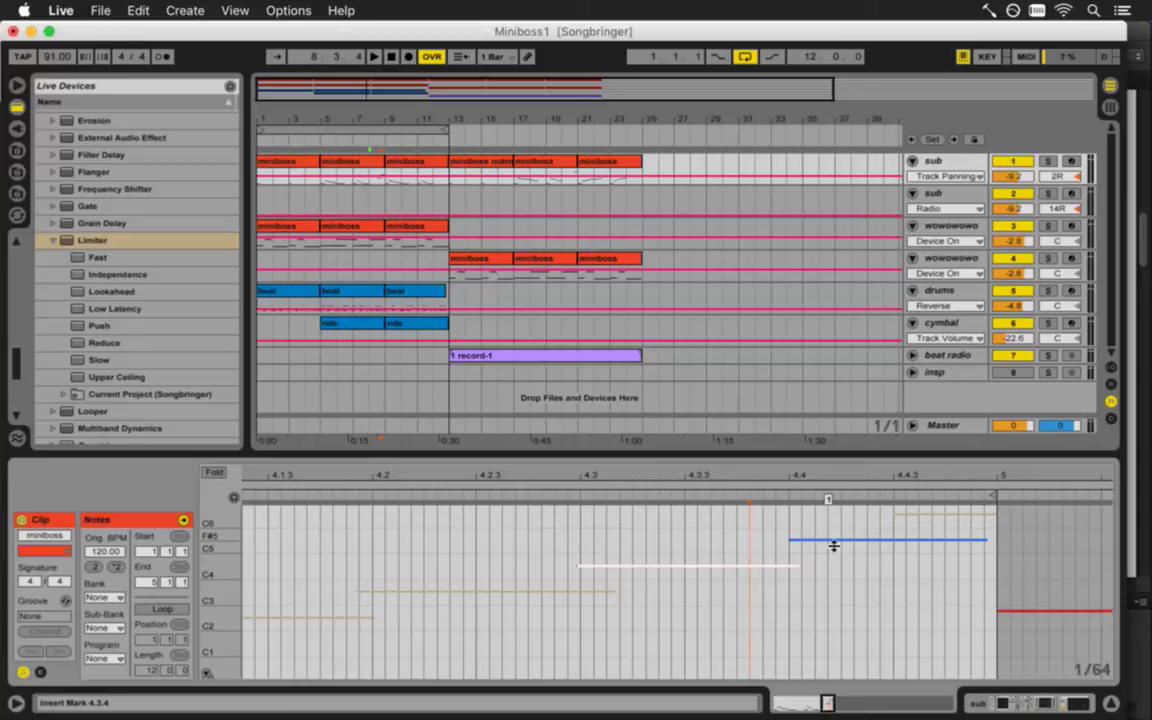
left_click(833, 539)
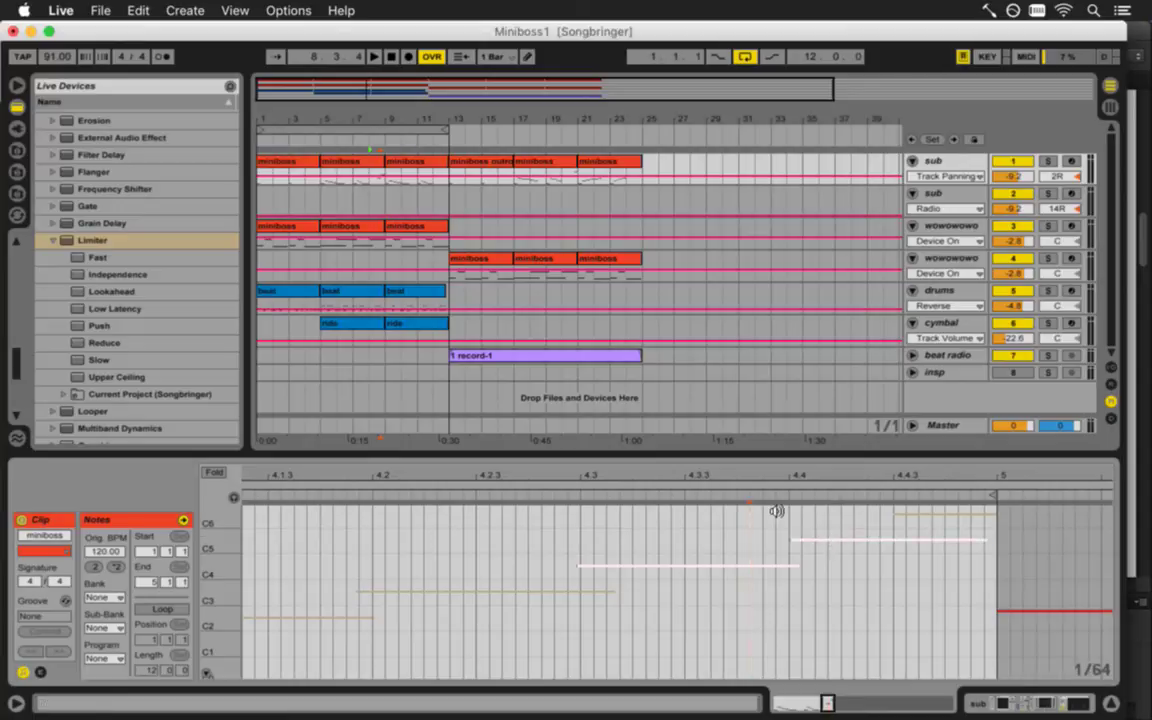
key("Tab")
key("Tab")
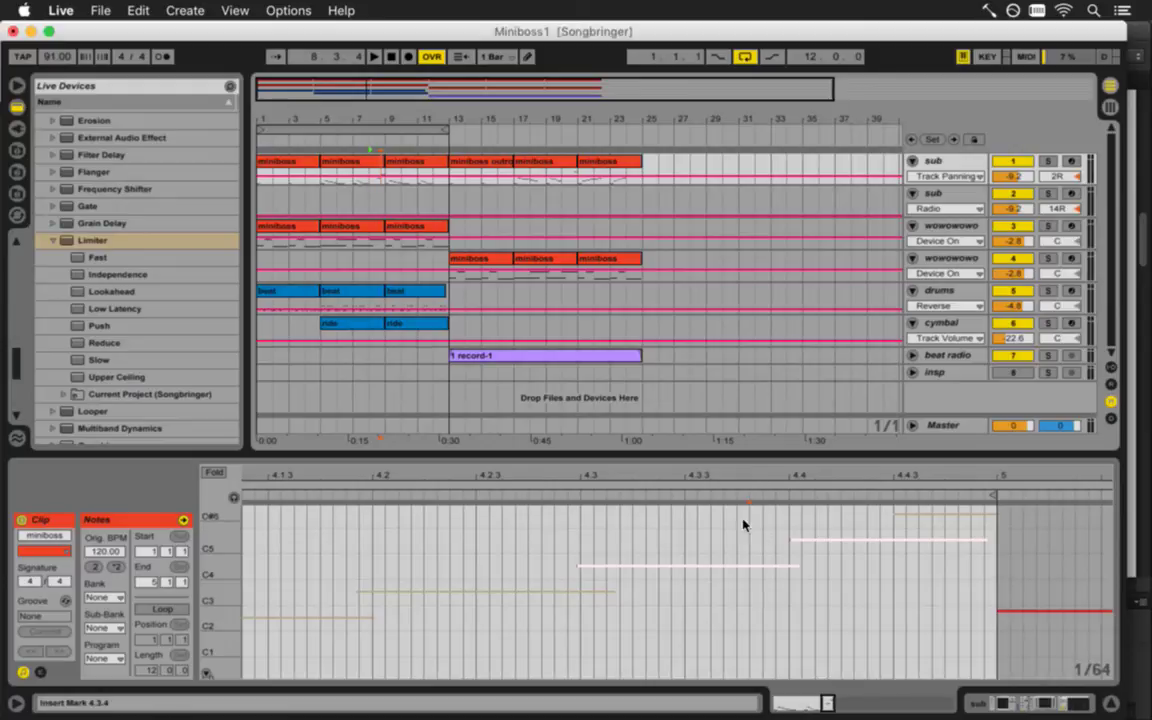
left_click_drag(743, 524, 850, 597)
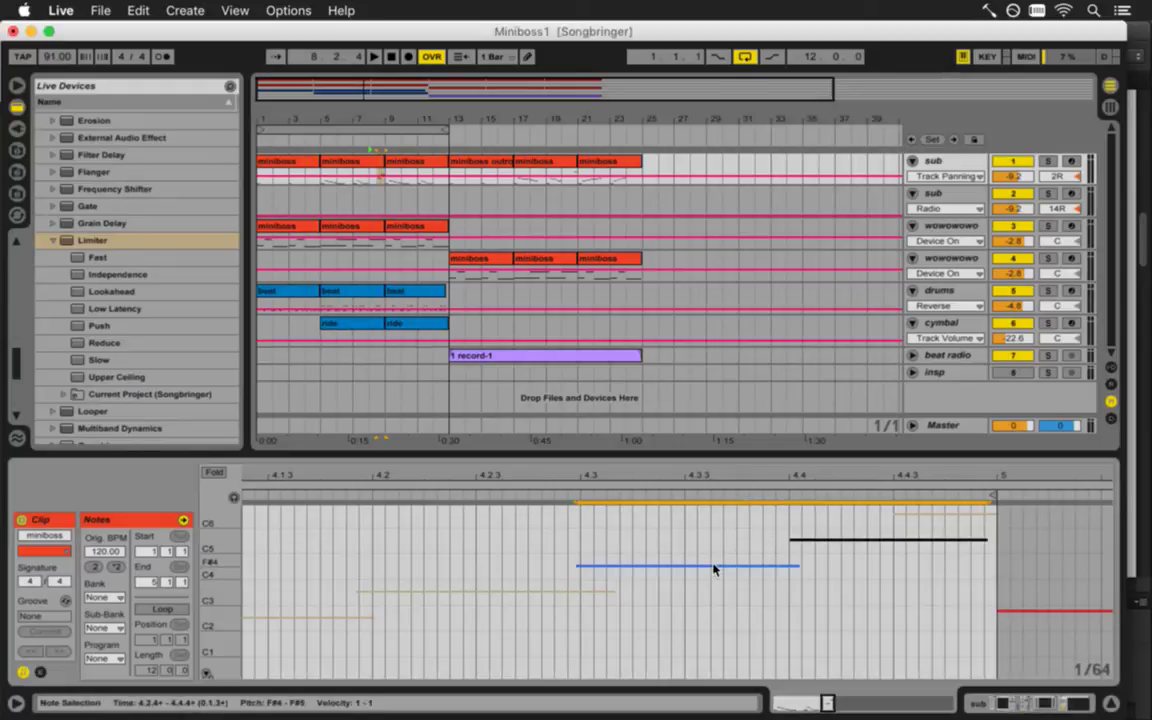
left_click(815, 545)
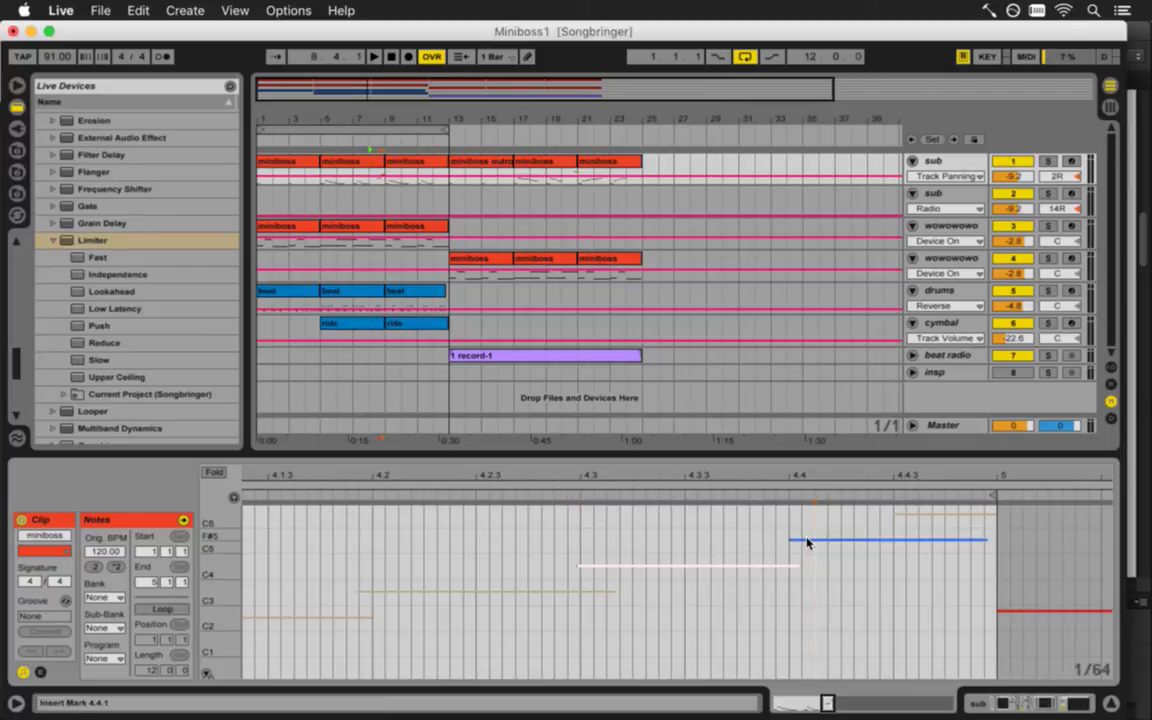
left_click_drag(764, 522, 810, 572)
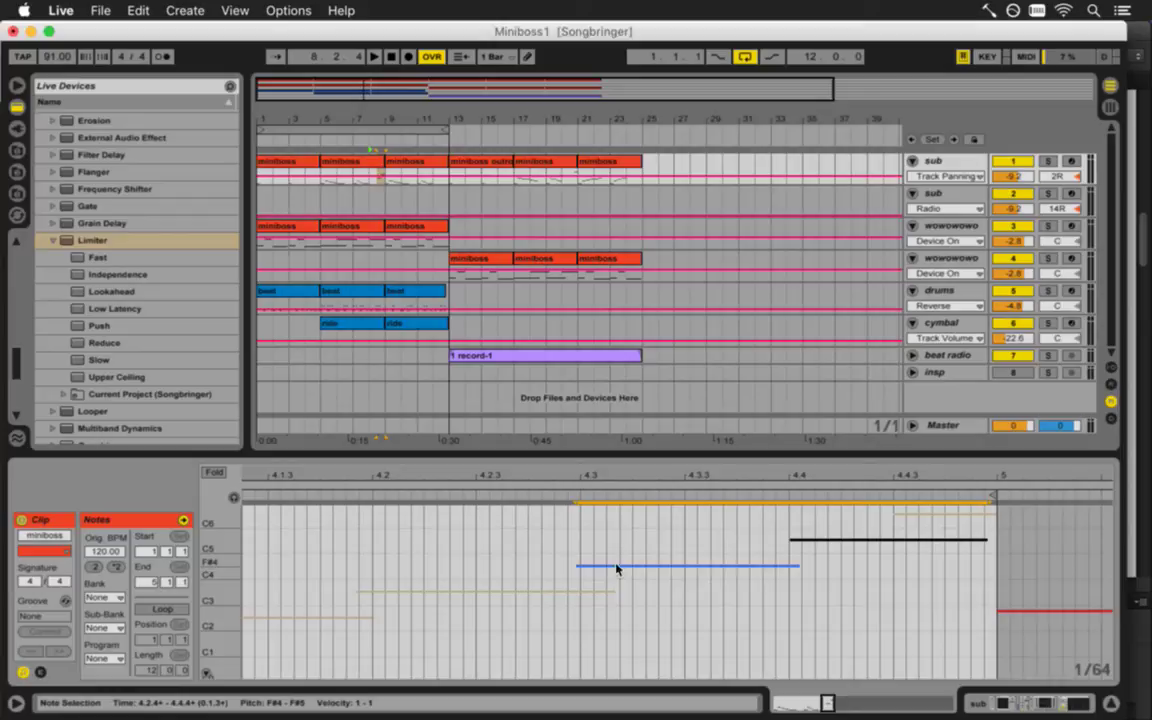
left_click_drag(620, 568, 596, 589)
key("space")
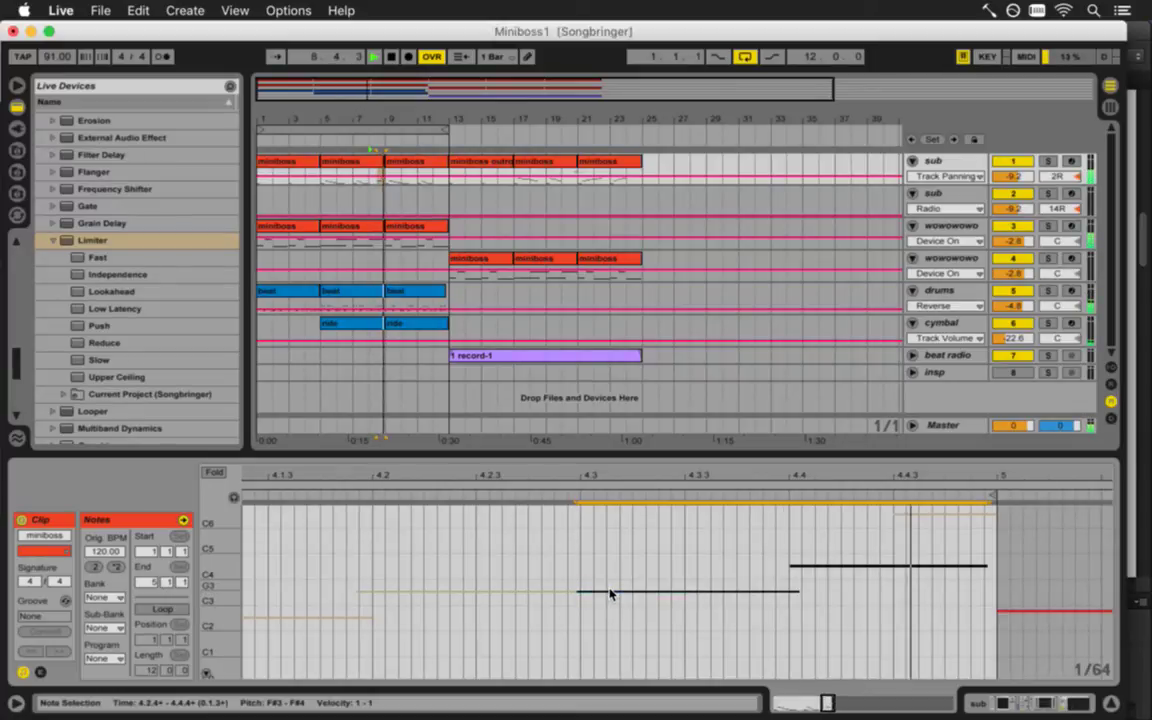
key("space")
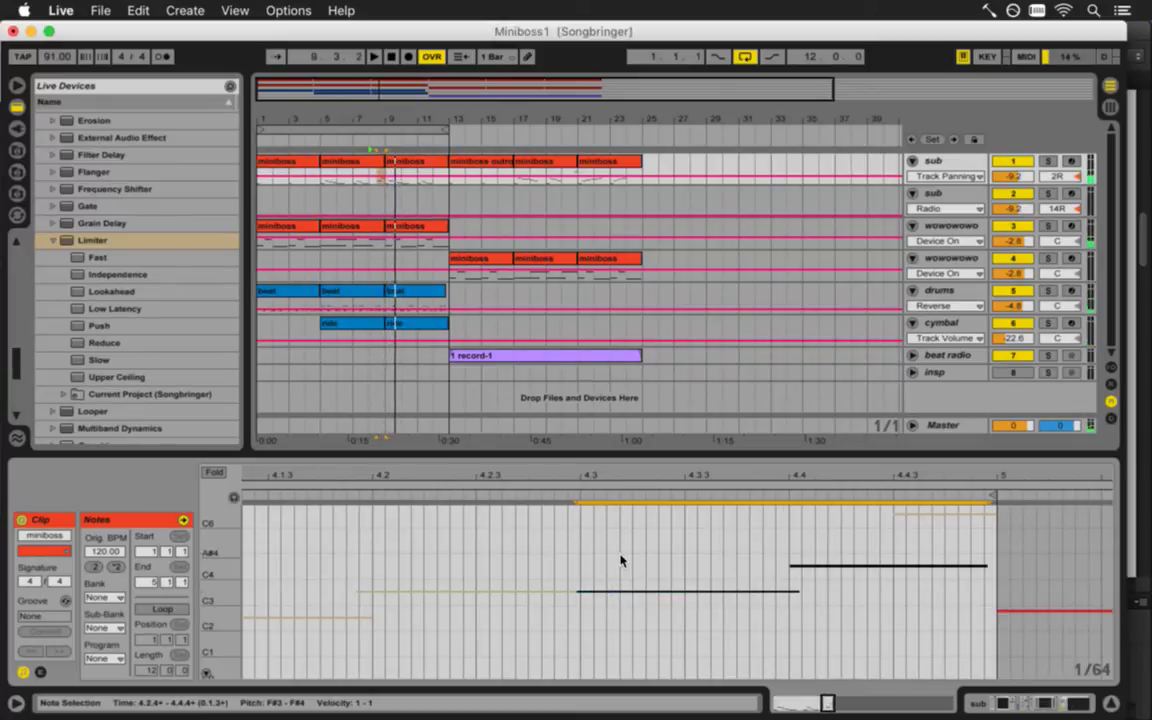
Play the arrangement from the start of bar 5
left_click(322, 182)
left_click(321, 183)
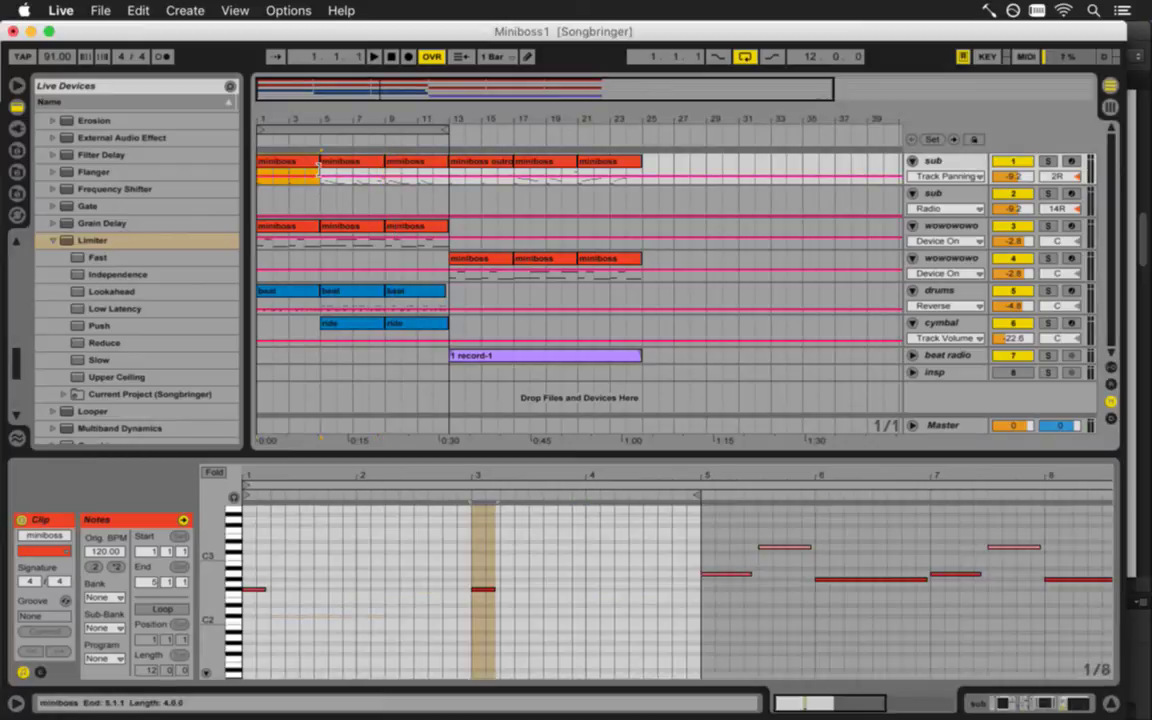
left_click(320, 186)
key("space")
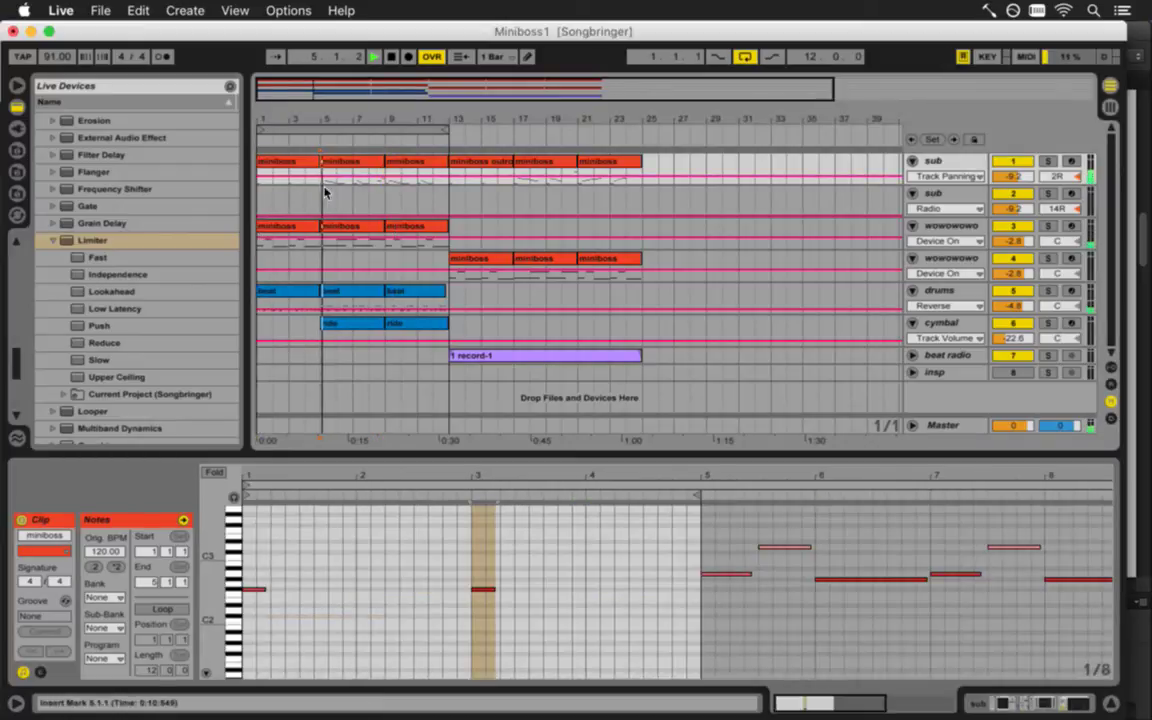
Reactivate the first sub track's Compressor with a -10.3 dB threshold and set the Limiter's ceiling to -3.00 dB
key("shift+Tab")
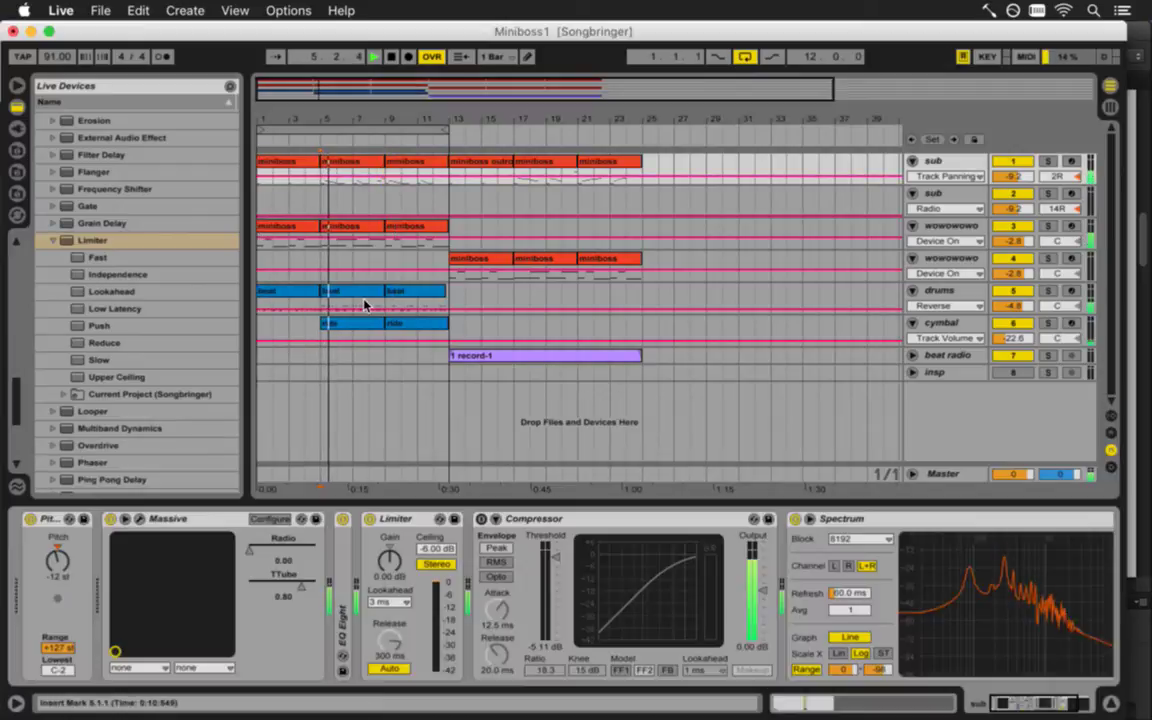
left_click(481, 518)
left_click_drag(554, 553, 557, 563)
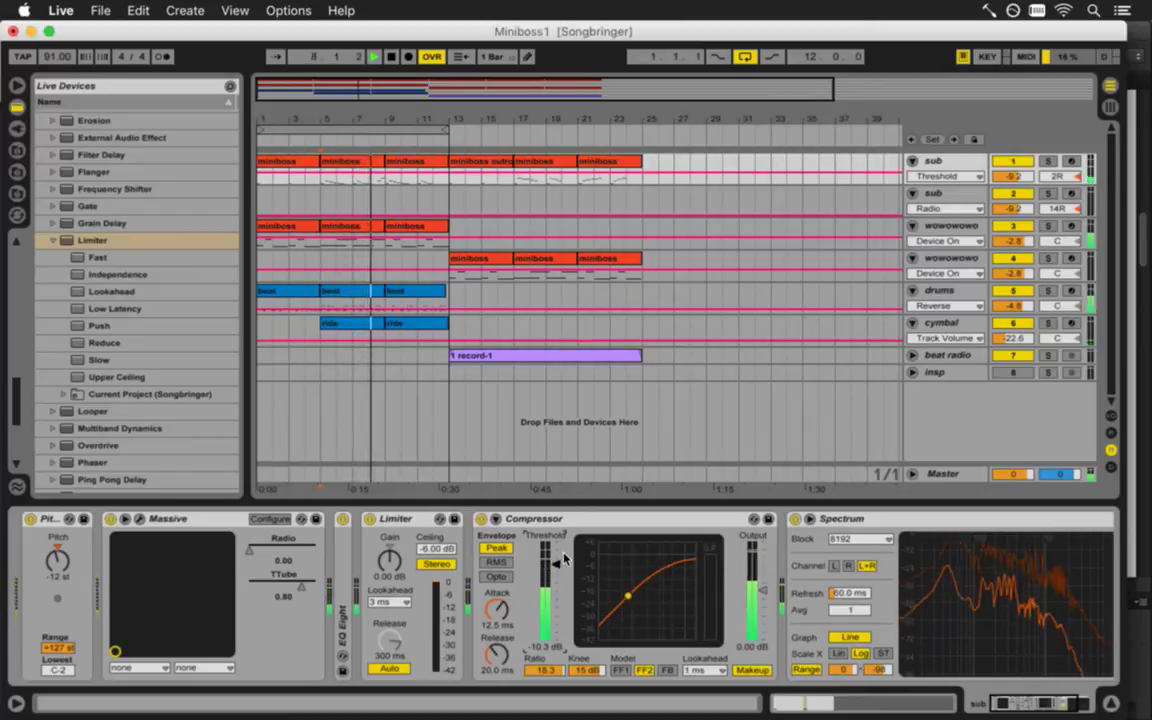
key("XF86AudioRaiseVolume")
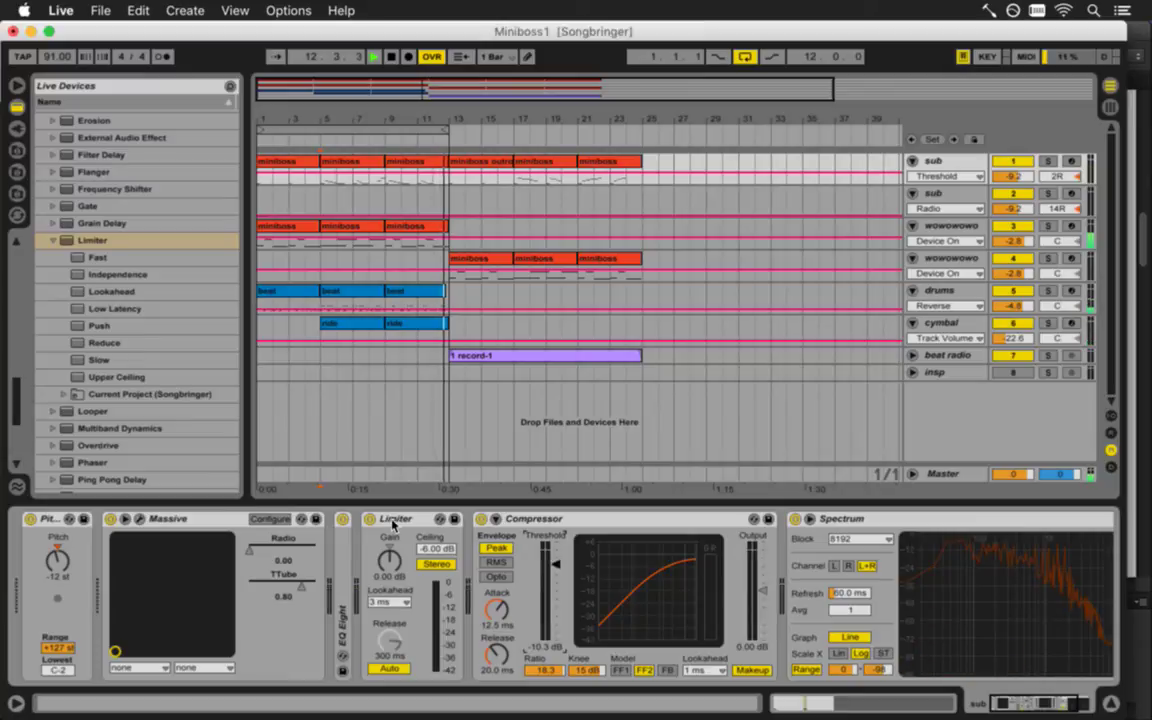
left_click_drag(436, 553, 436, 548)
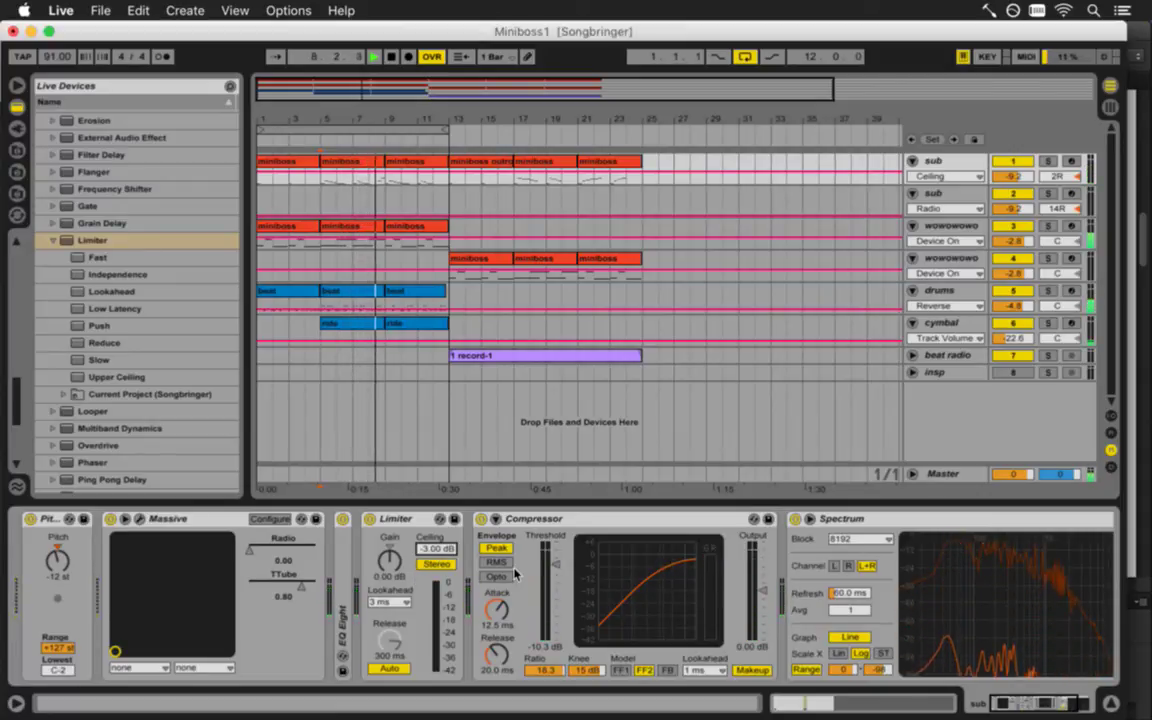
Stop playback and raise the Boost in the EQ of the first sub track's Massive synth, closing its editor when done
mouse_move(980, 580)
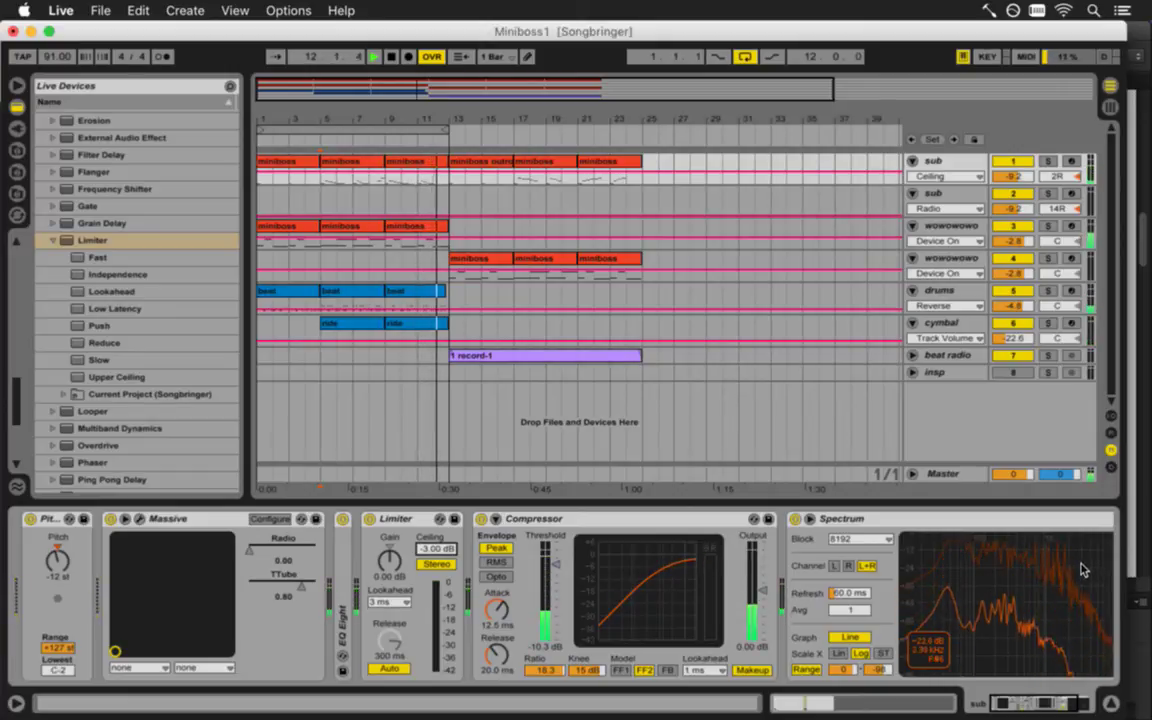
key("space")
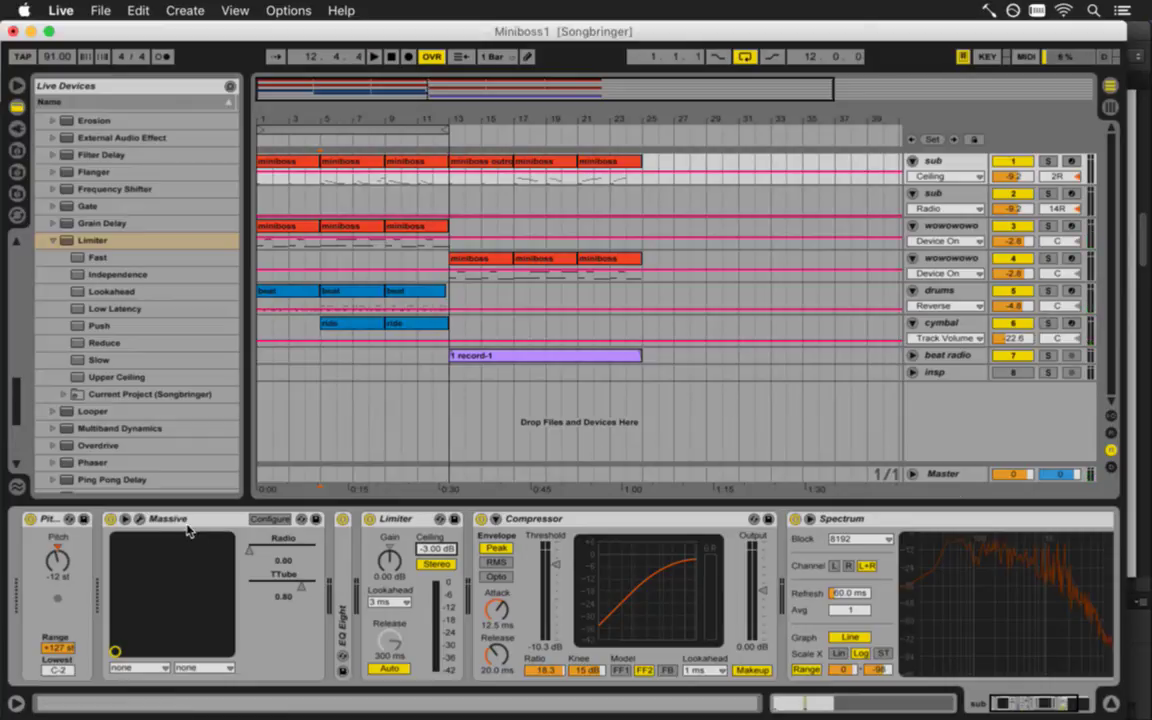
left_click(139, 520)
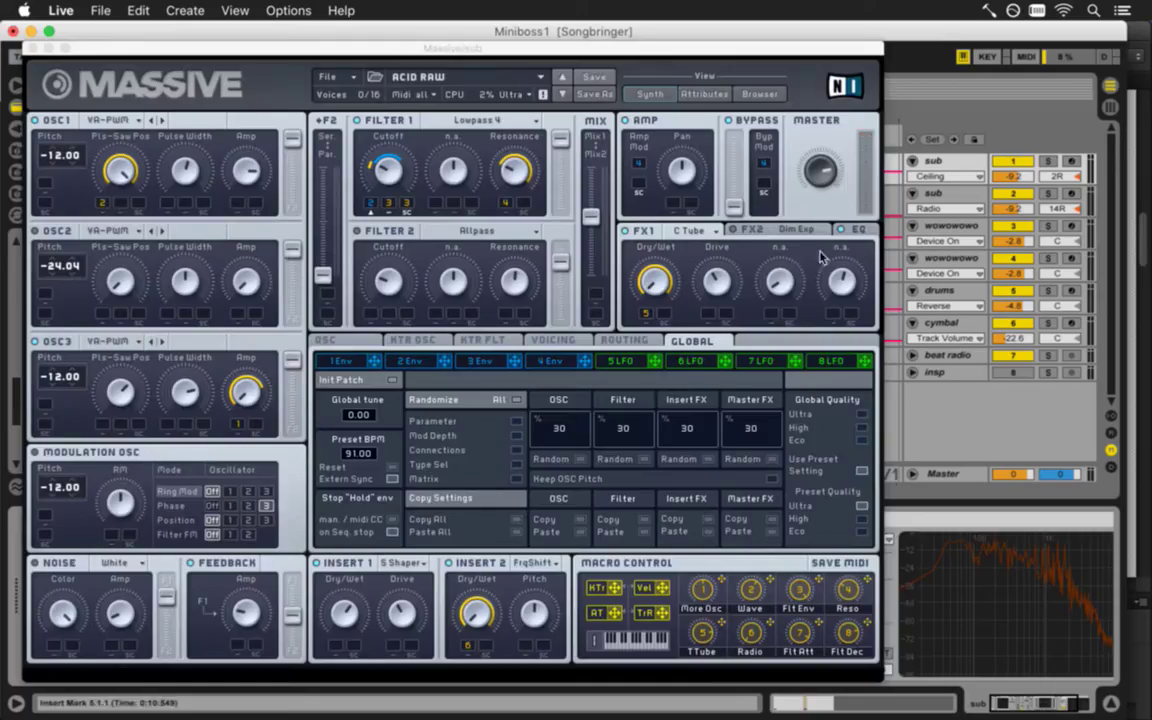
left_click(860, 231)
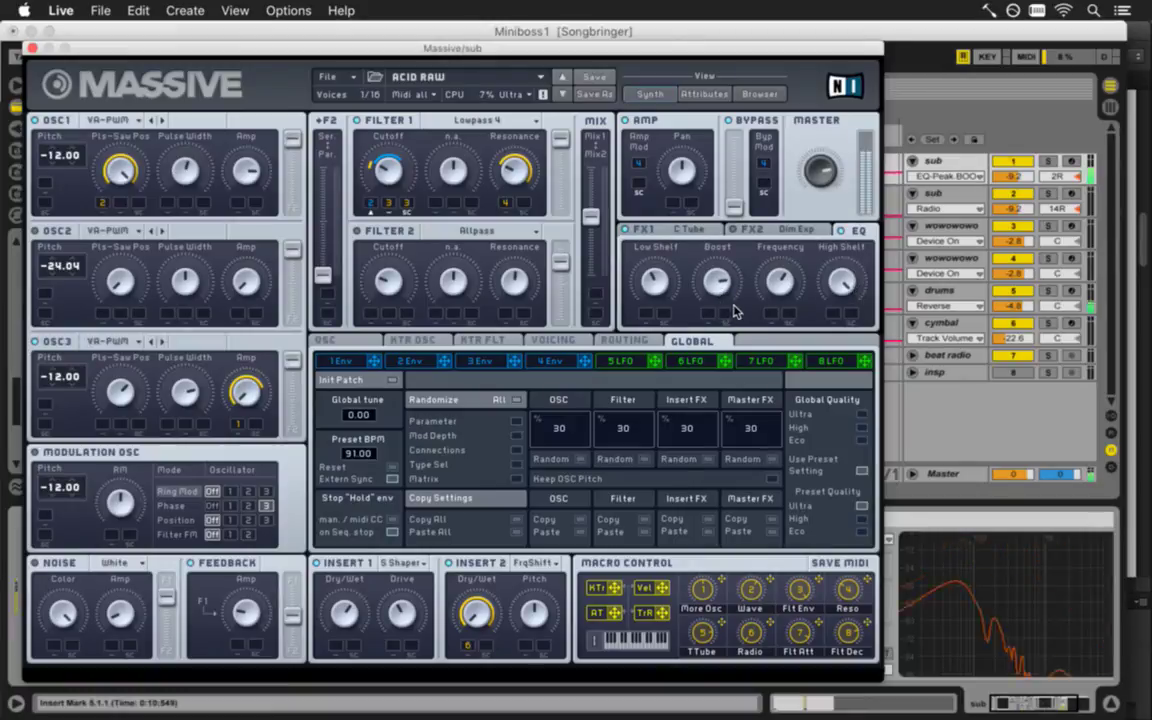
left_click(938, 106)
left_click(24, 50)
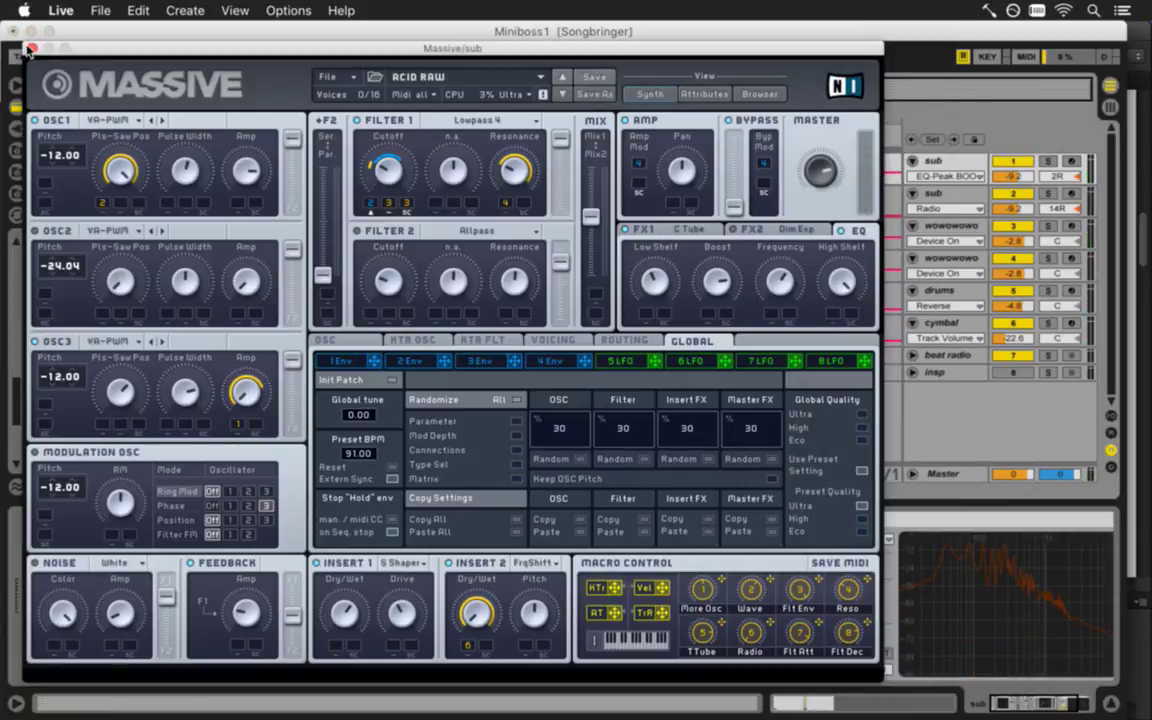
left_click(32, 48)
Play the arrangement from the start of bar 8 to hear the sub against the full mix
key("space")
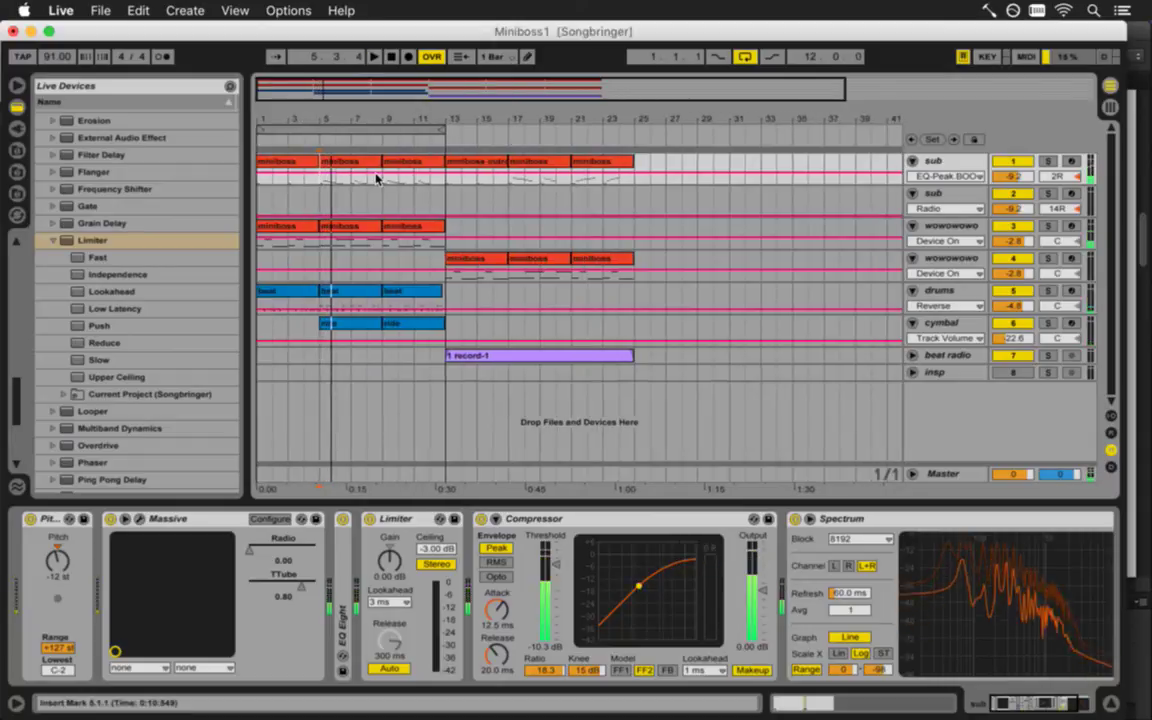
key("space")
left_click(383, 228)
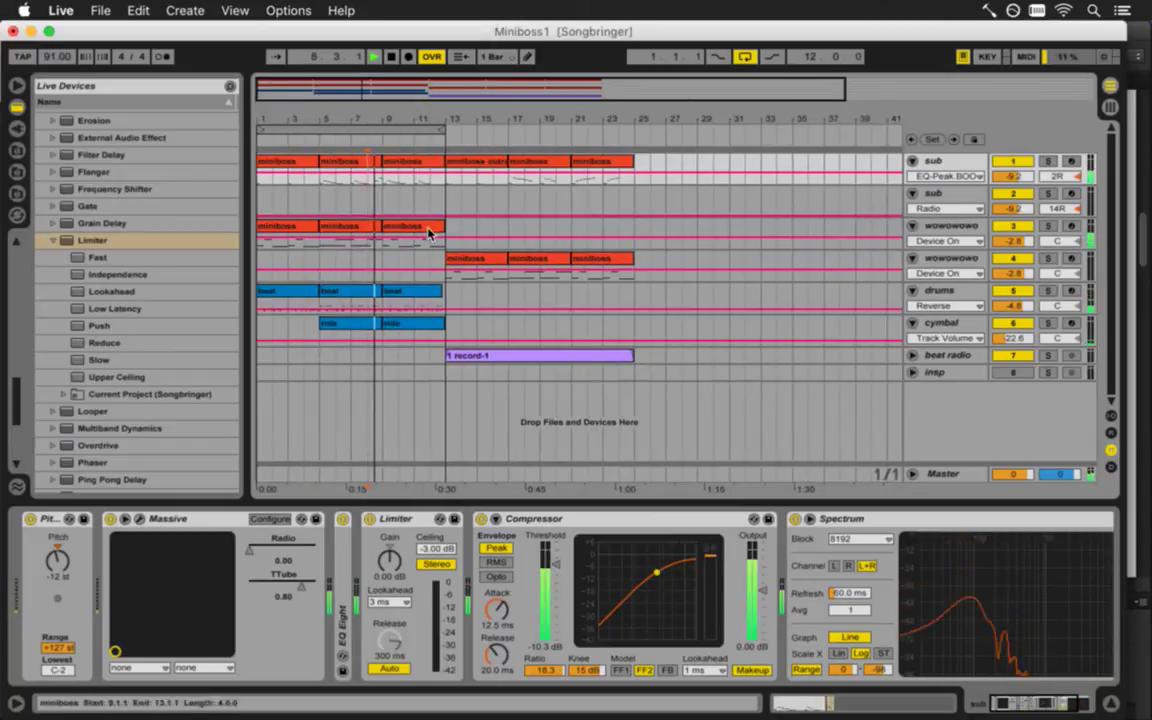
key("space")
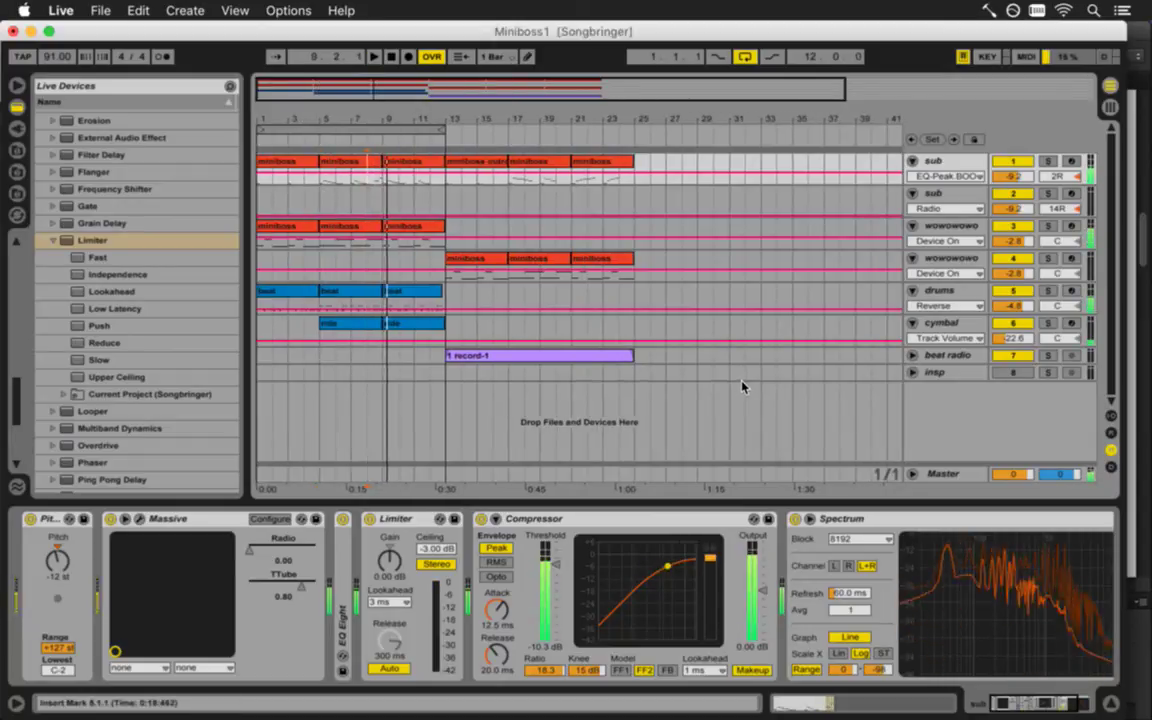
In the first sub track's Massive EQ, set Boost and High Shelf slightly above centre, and save the set
left_click(139, 518)
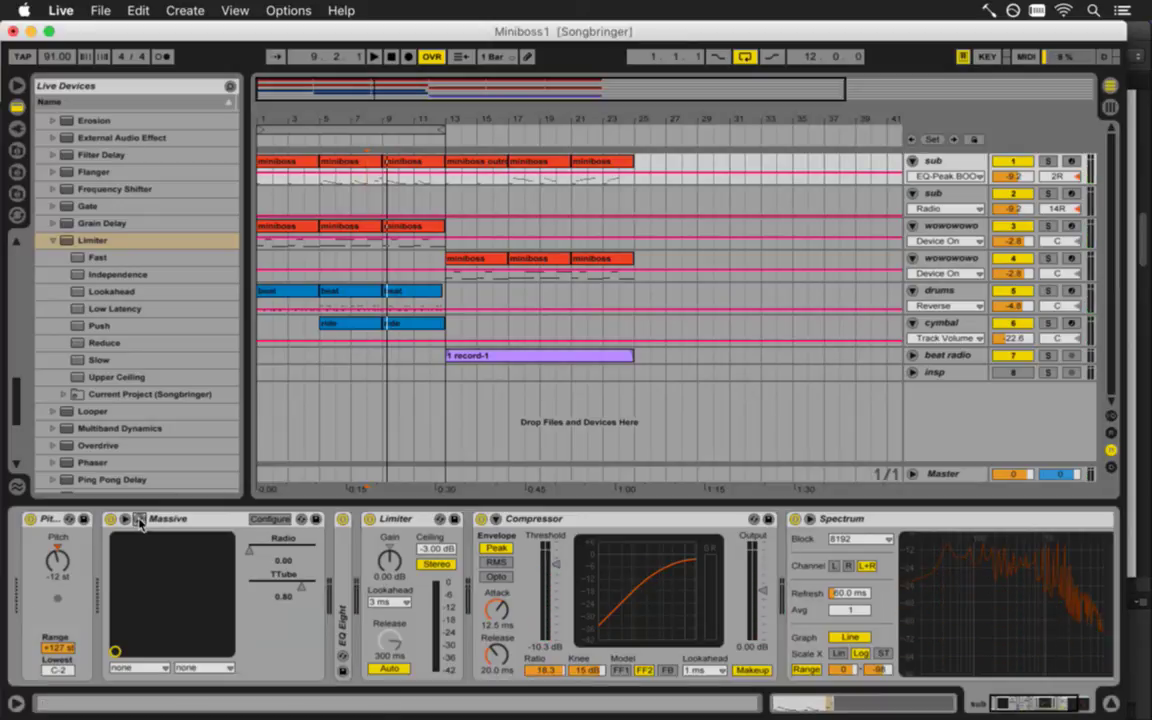
left_click(866, 231)
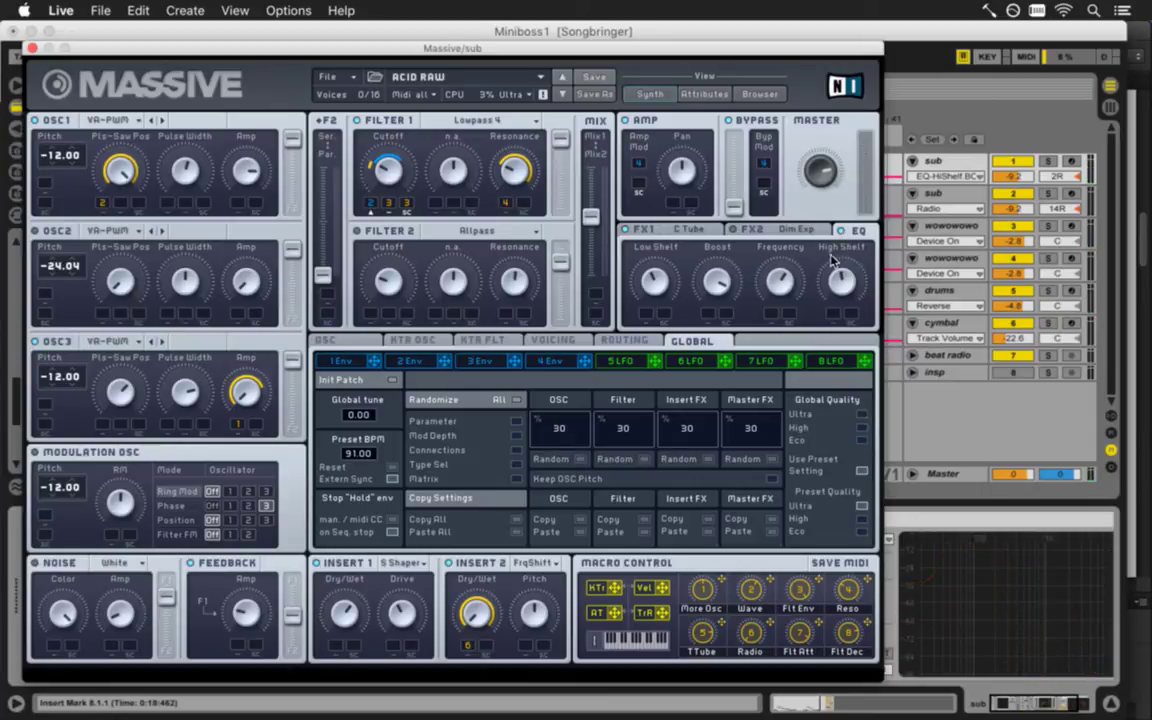
left_click_drag(717, 282, 724, 317)
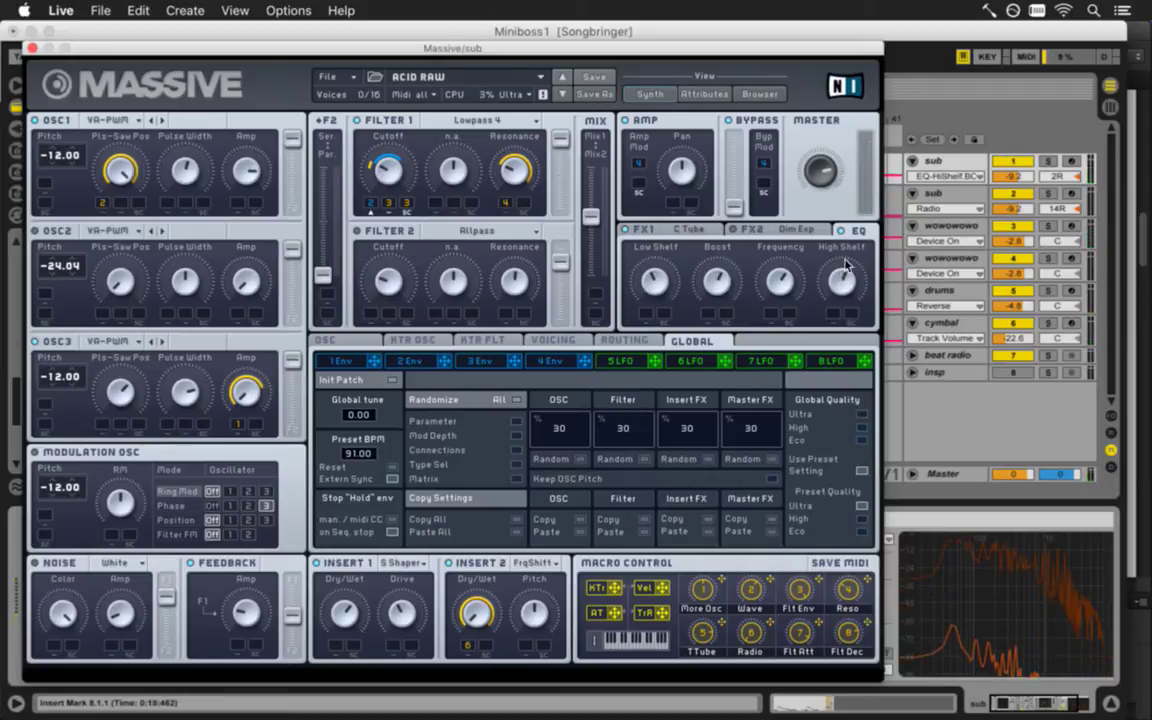
left_click_drag(842, 282, 845, 290)
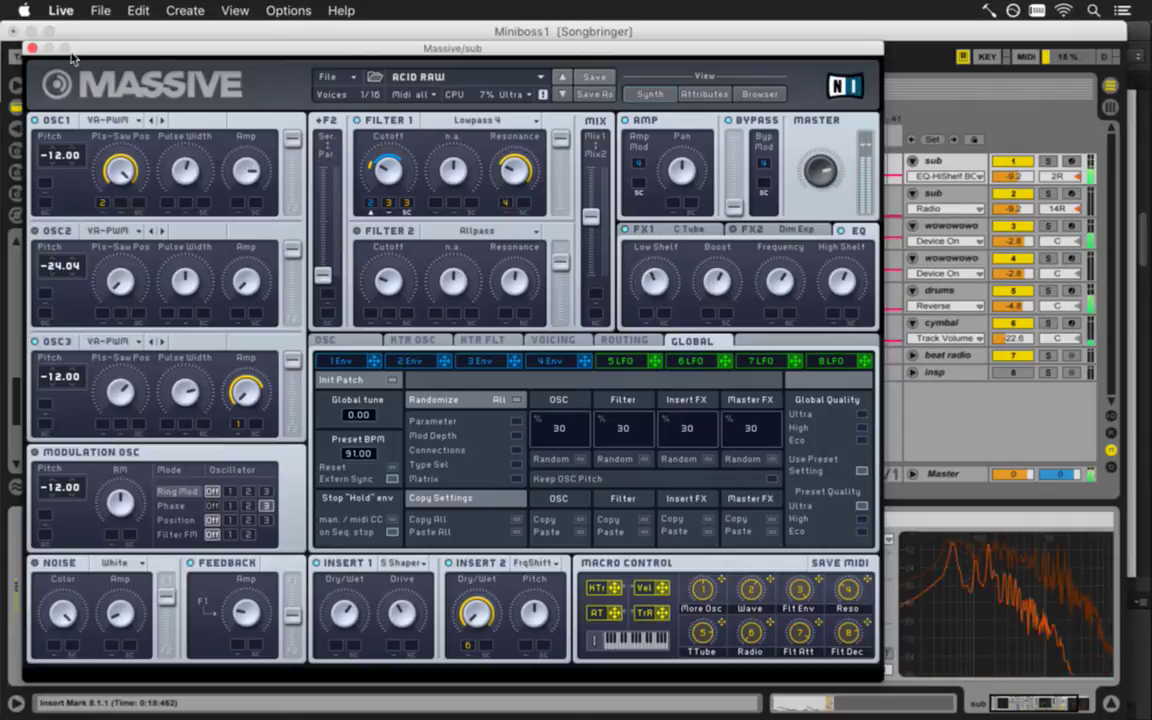
left_click(31, 48)
key("super+s")
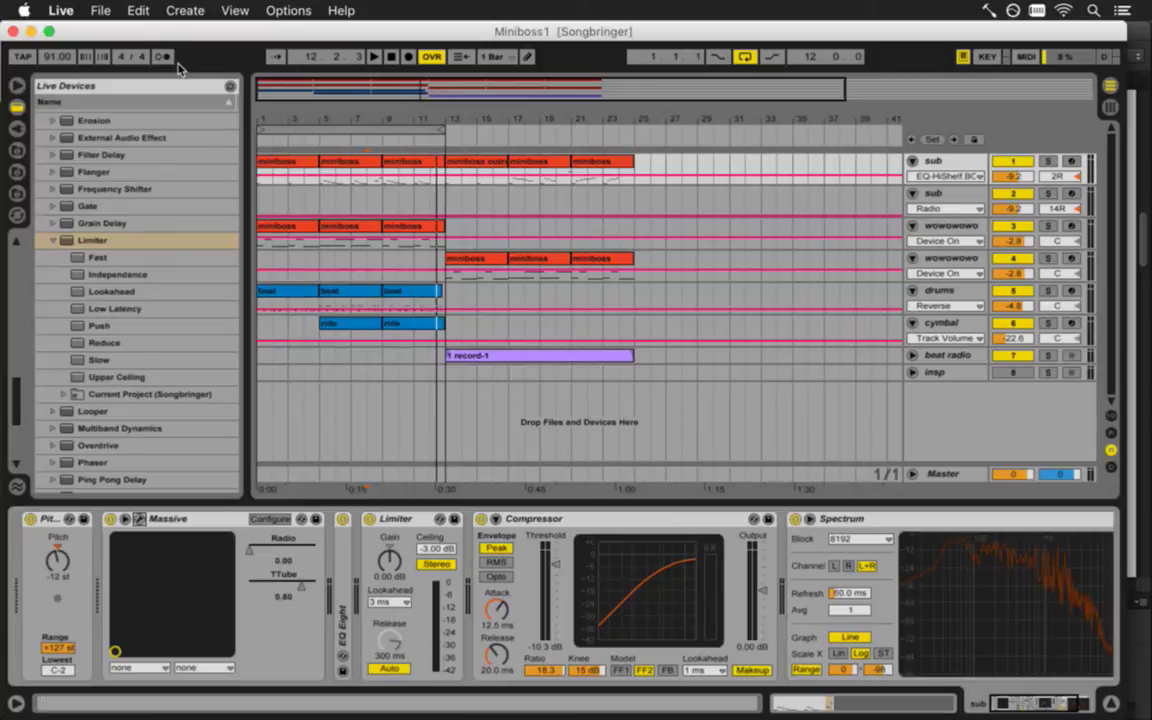
Open the recent Songbringer set BossLoop
key("super+Tab")
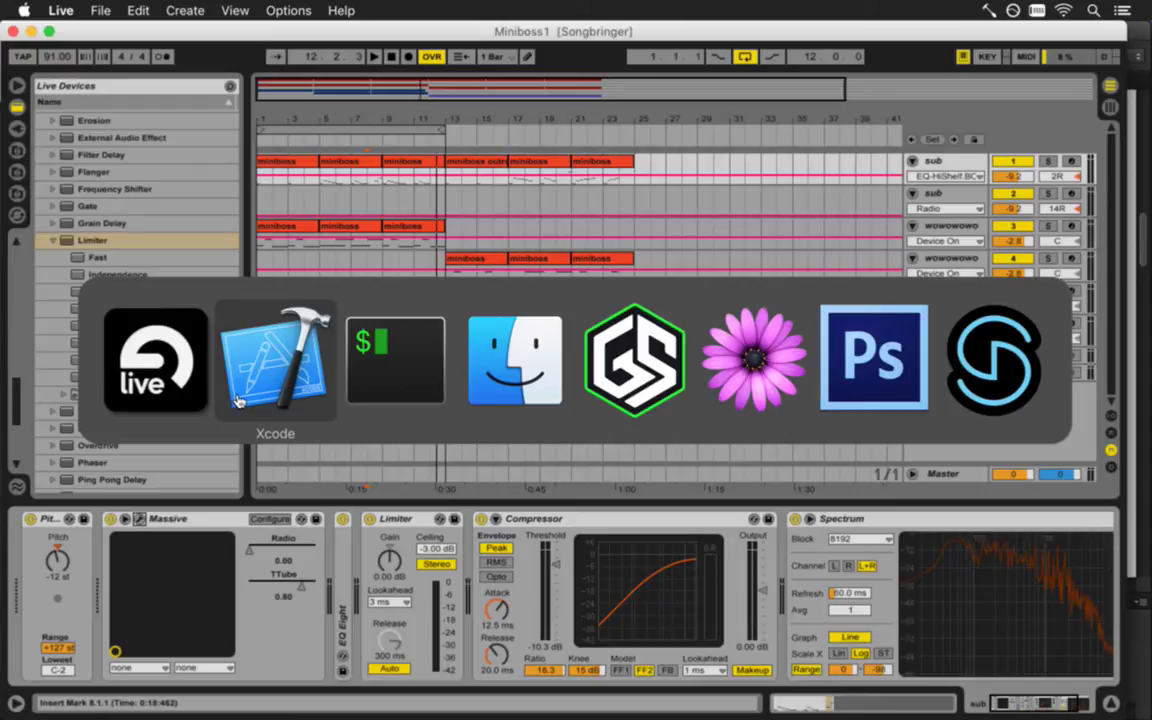
left_click(120, 362)
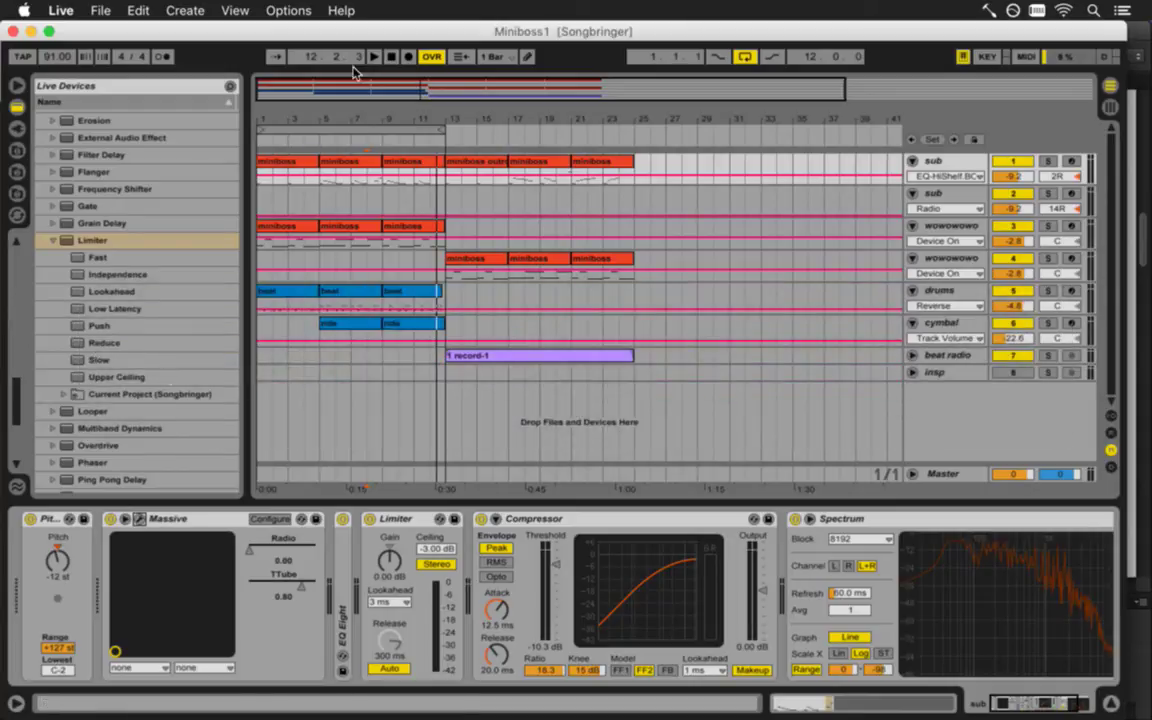
left_click(288, 10)
left_click(215, 30)
left_click(100, 10)
mouse_move(150, 66)
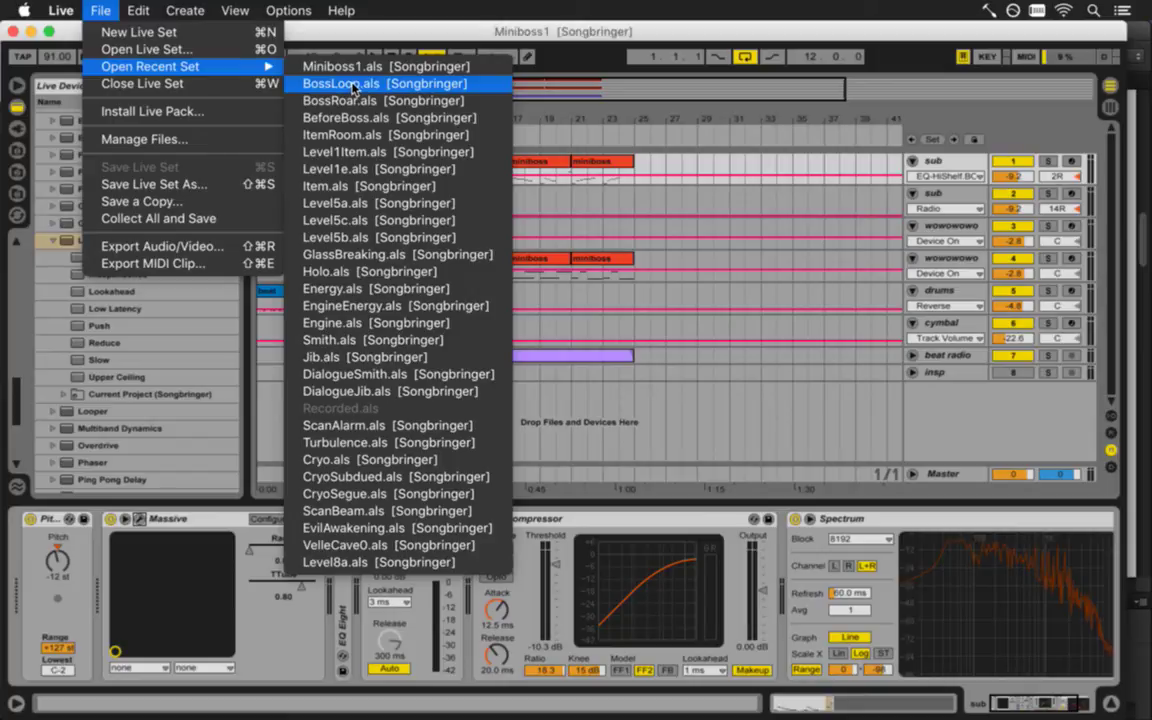
left_click(352, 88)
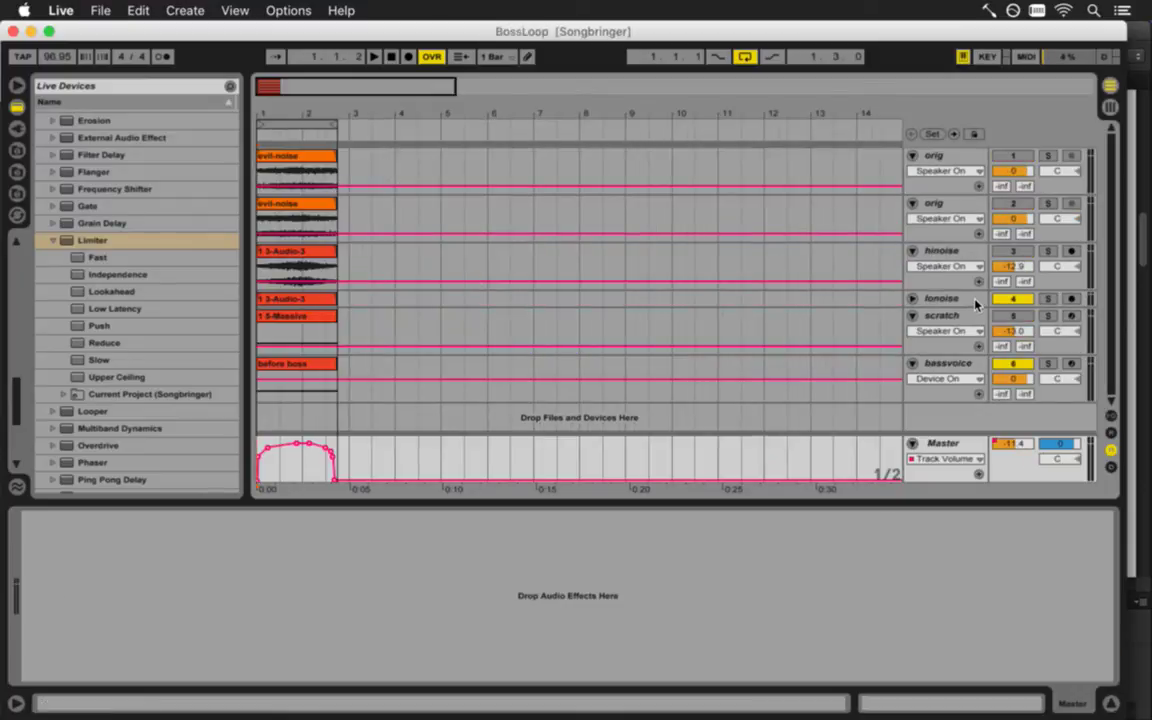
Unfold the lonoise track, select its 1 3-Audio-3 clip, and look through the track's available automation parameters
left_click(967, 300)
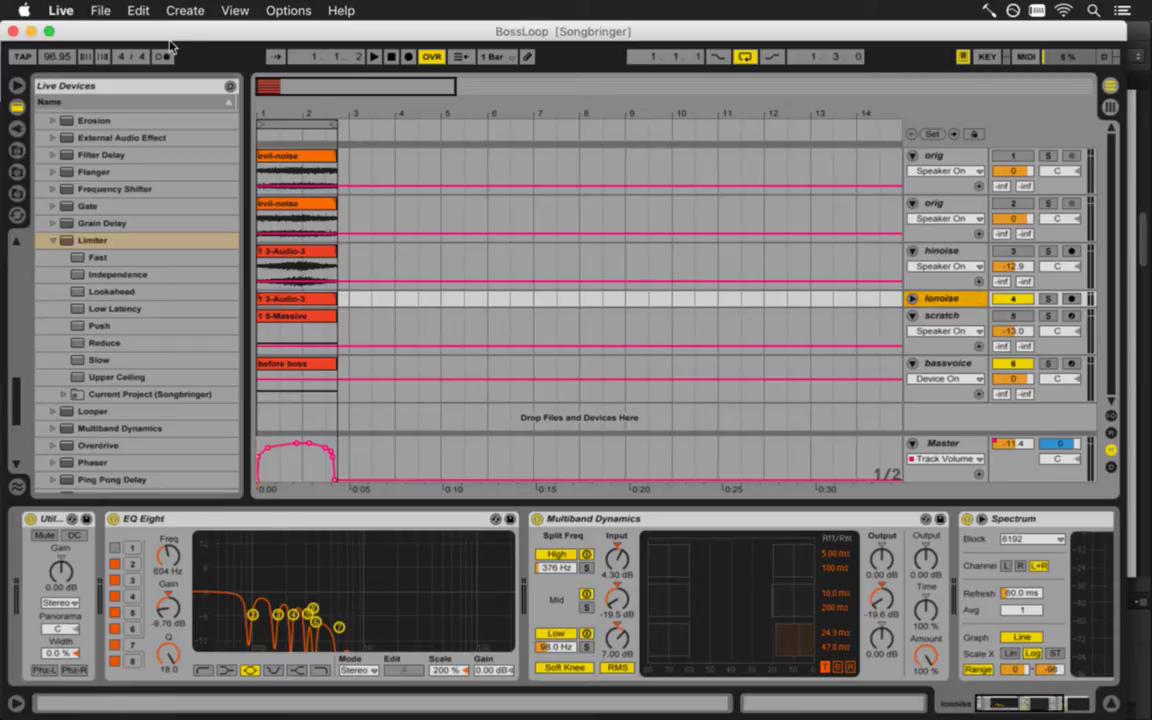
left_click(101, 11)
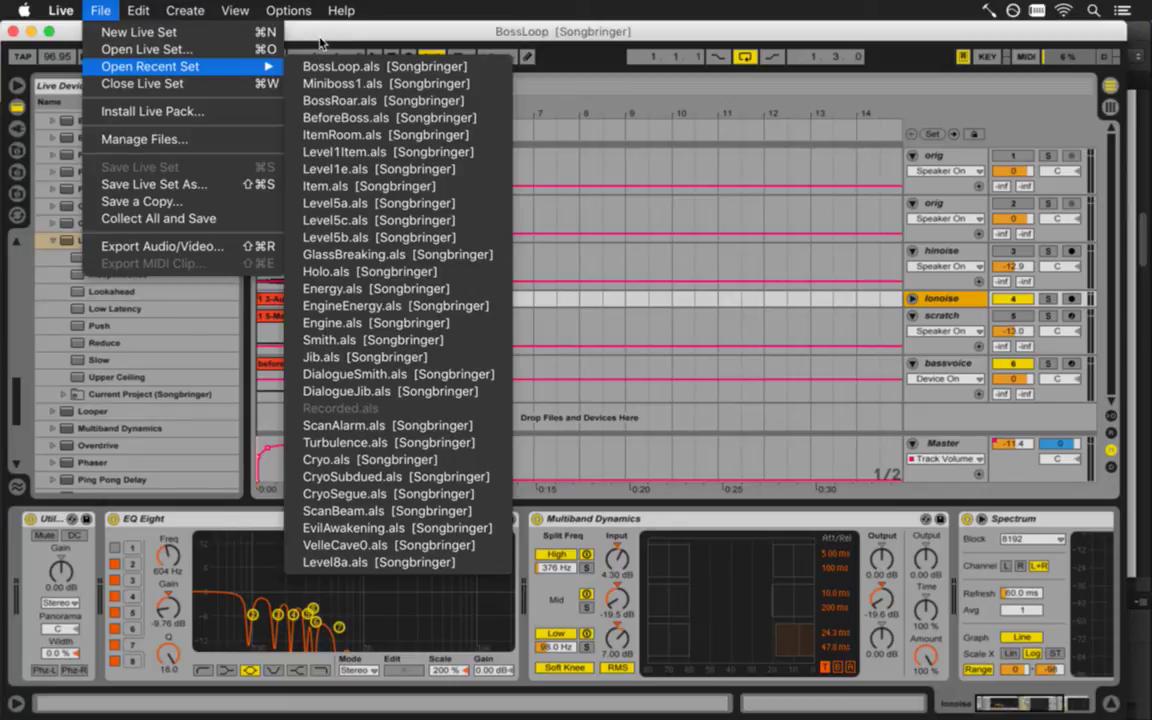
left_click(320, 43)
key("Right")
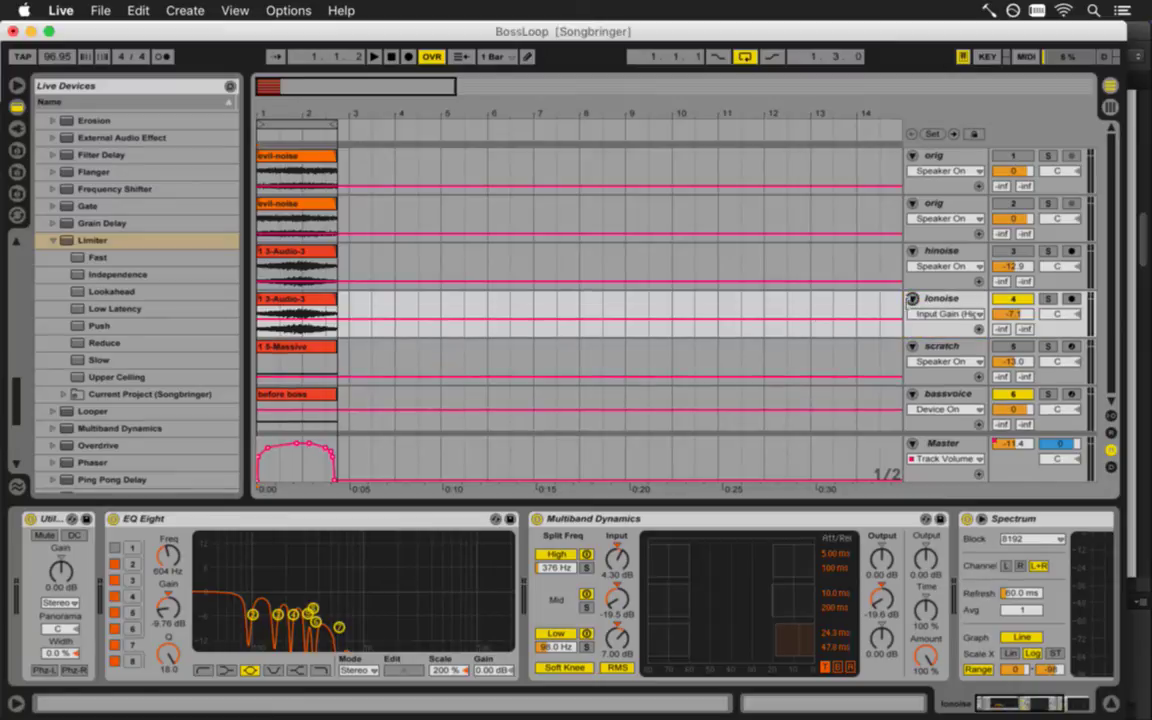
left_click(297, 302)
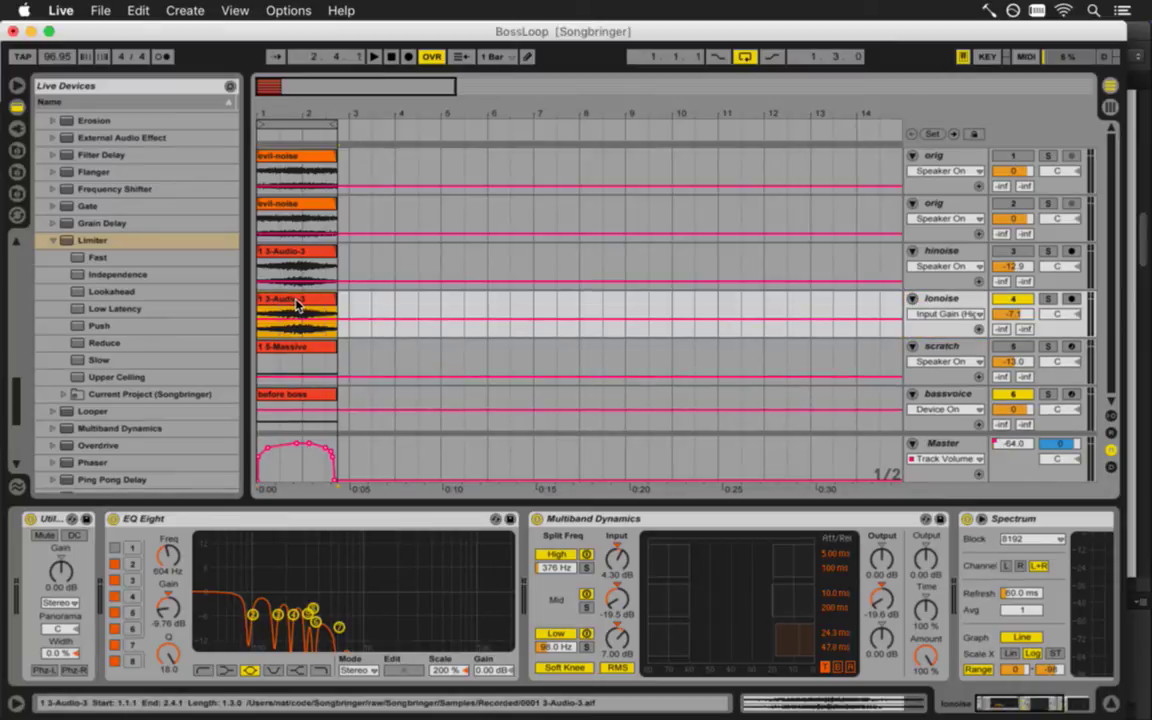
left_click(945, 314)
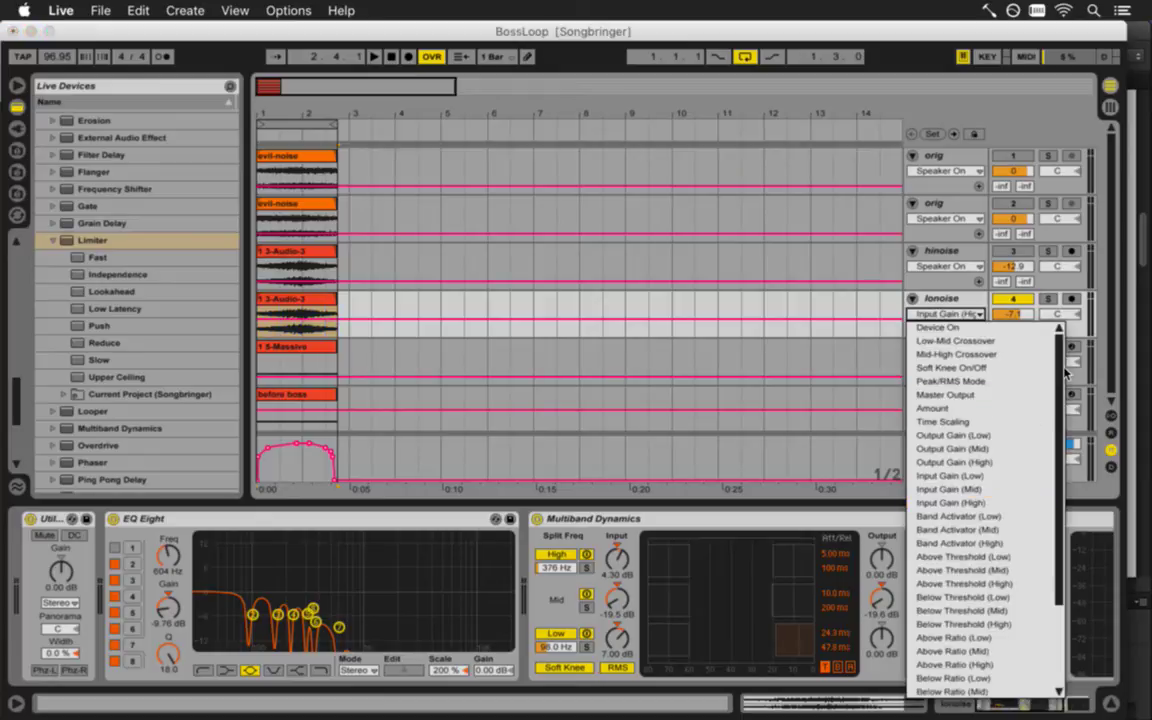
scroll(1045, 476, "down", 3)
left_click(868, 626)
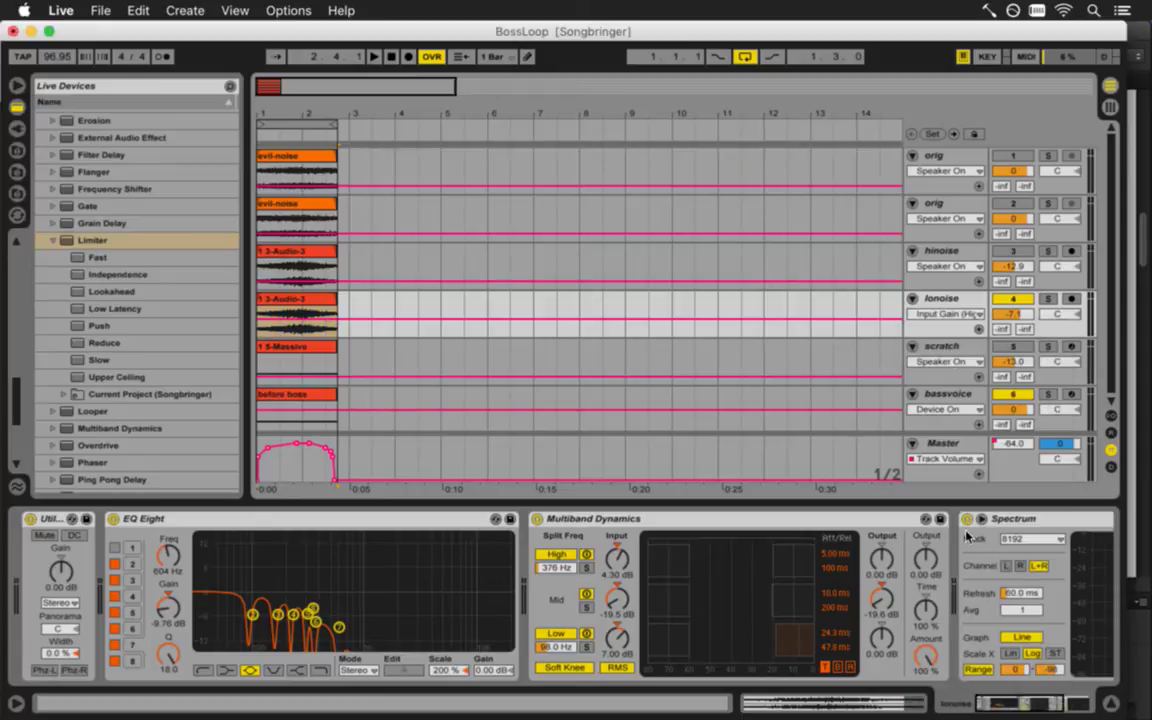
left_click(948, 316)
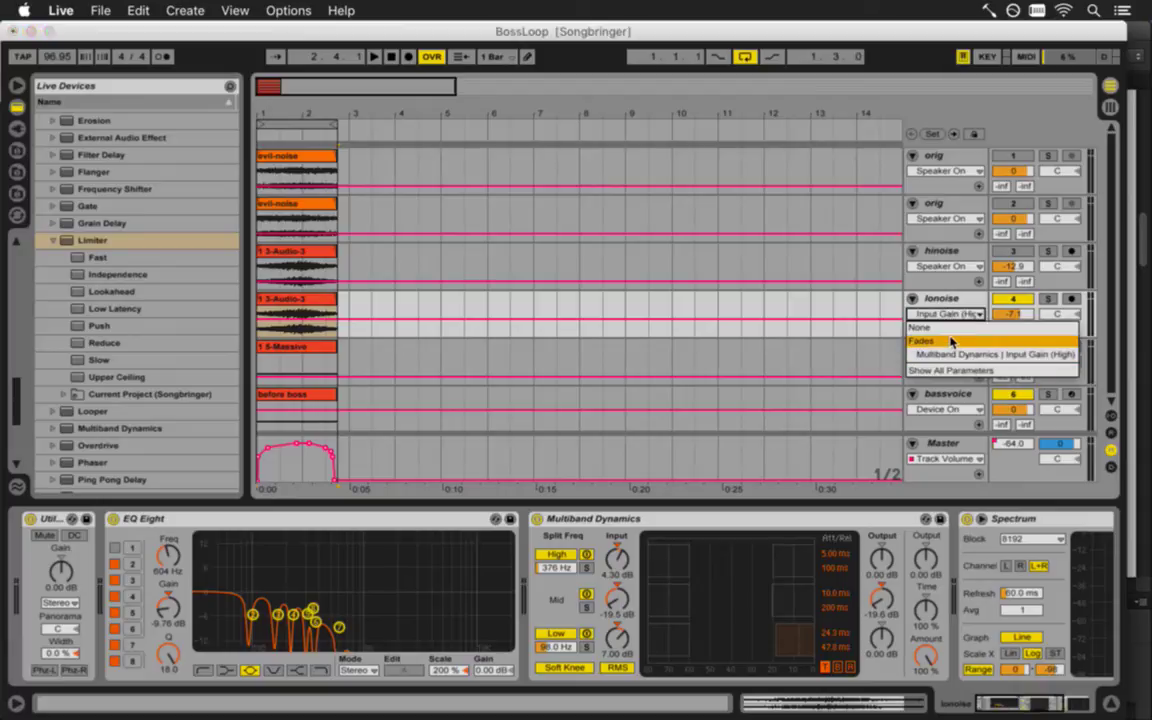
left_click(897, 318)
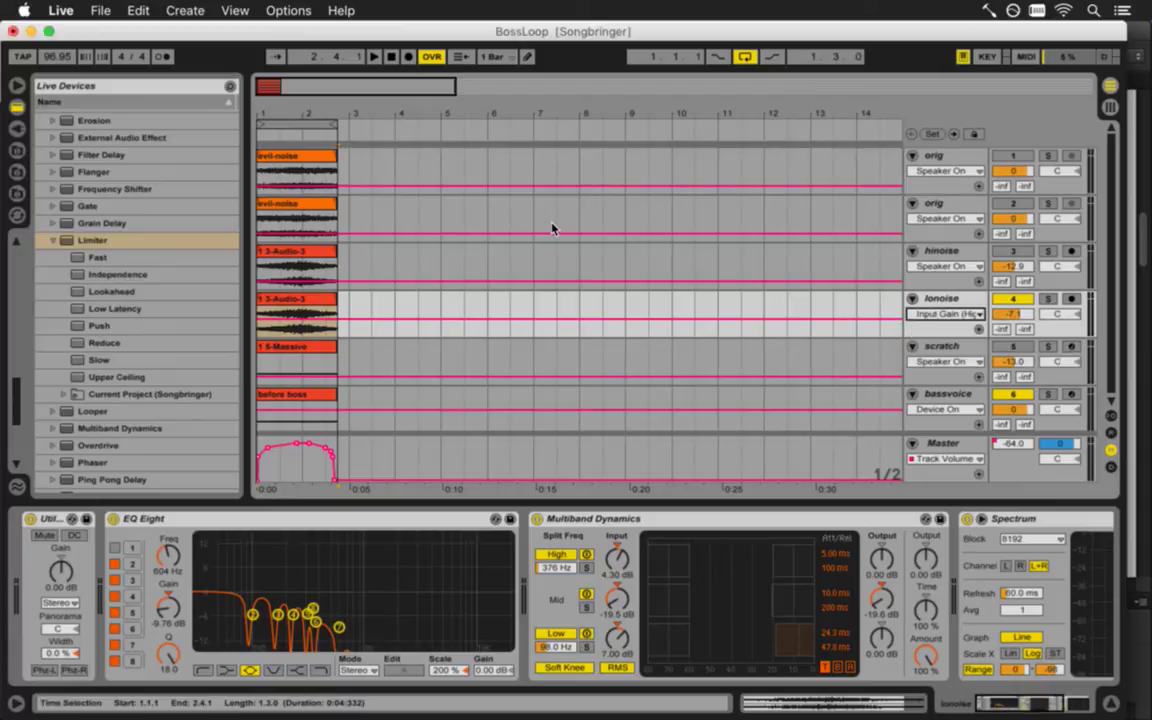
Reopen the recent Miniboss1 set, saving the changes to BossLoop
left_click(100, 10)
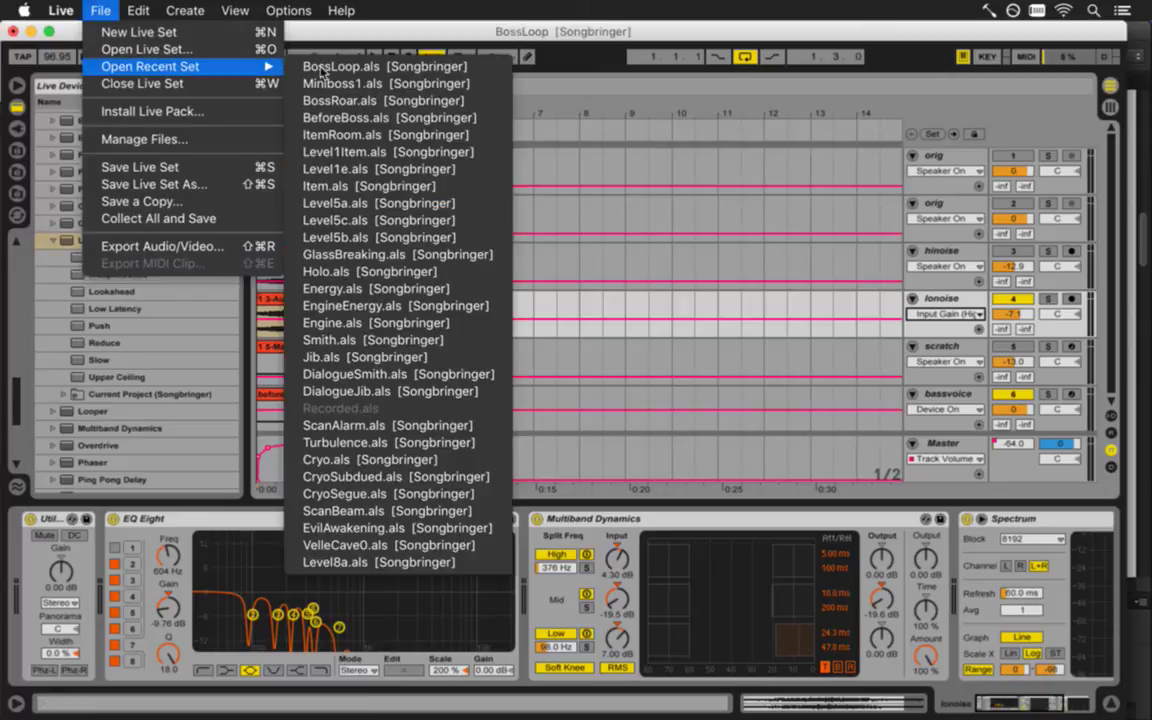
left_click(370, 86)
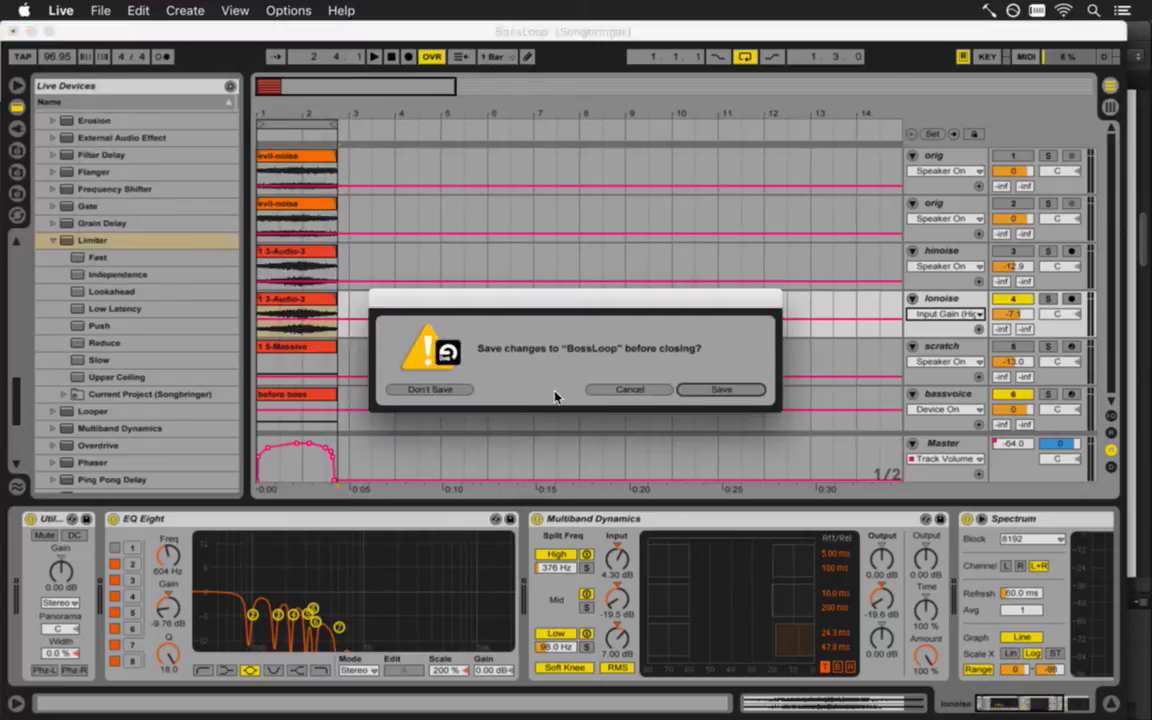
left_click(689, 394)
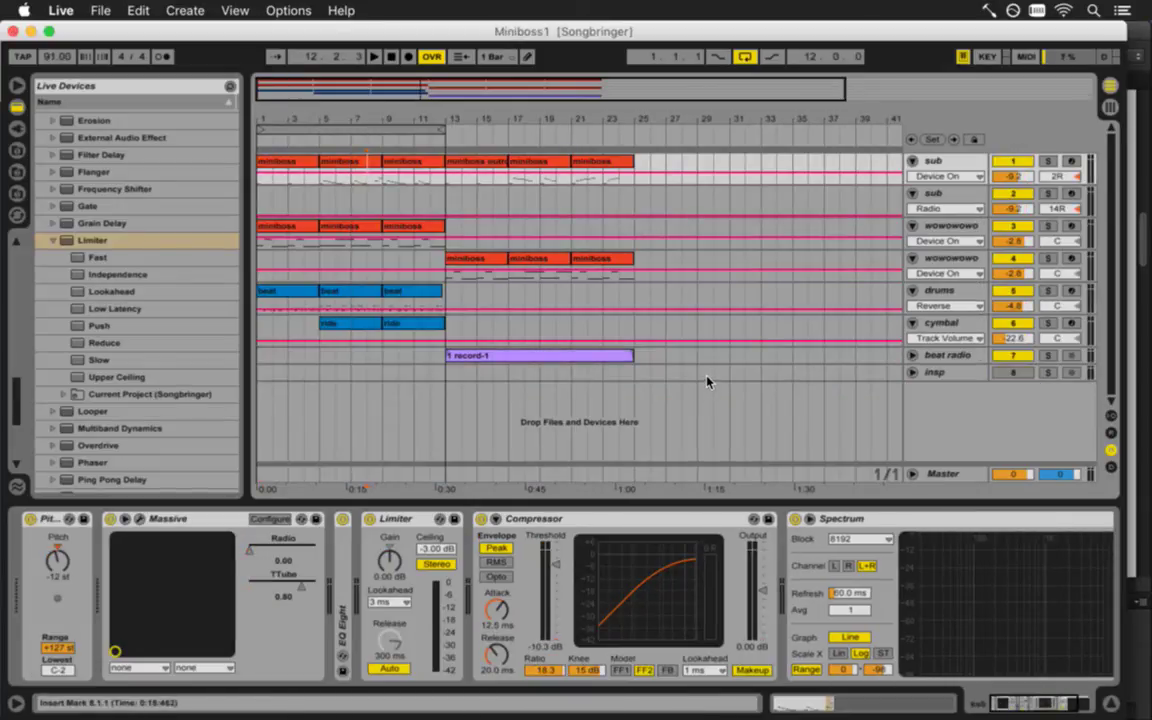
Delete the empty second sub track from the Miniboss1 arrangement
left_click(930, 372)
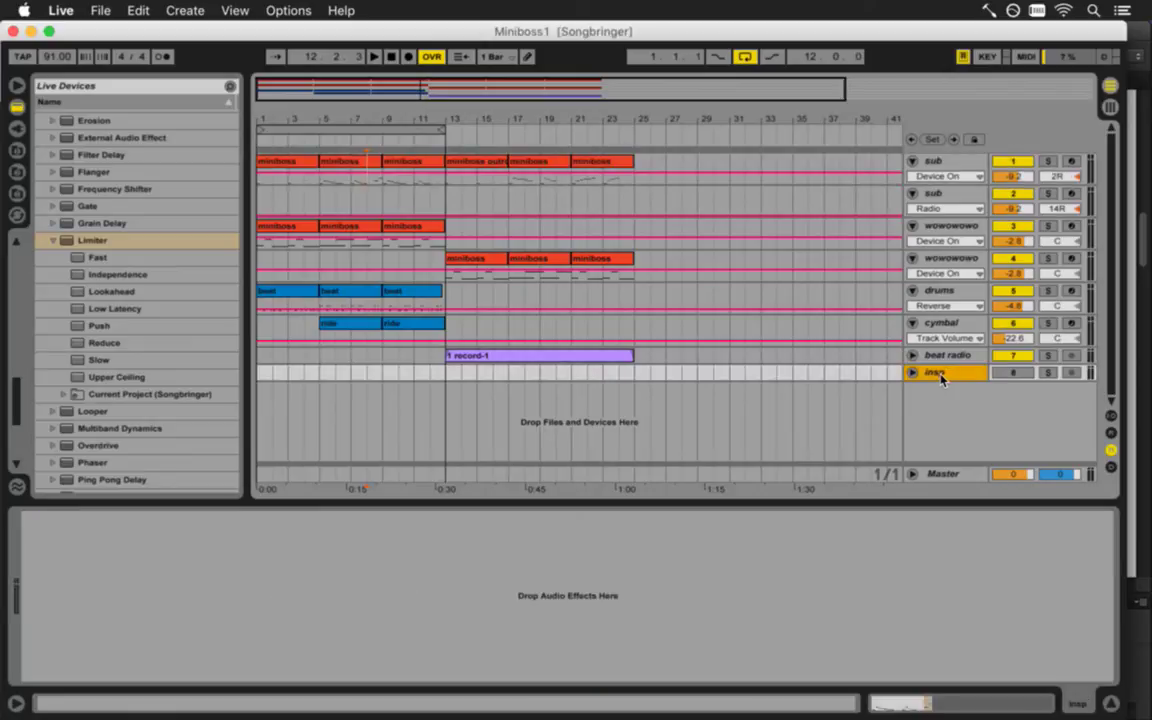
left_click(941, 194)
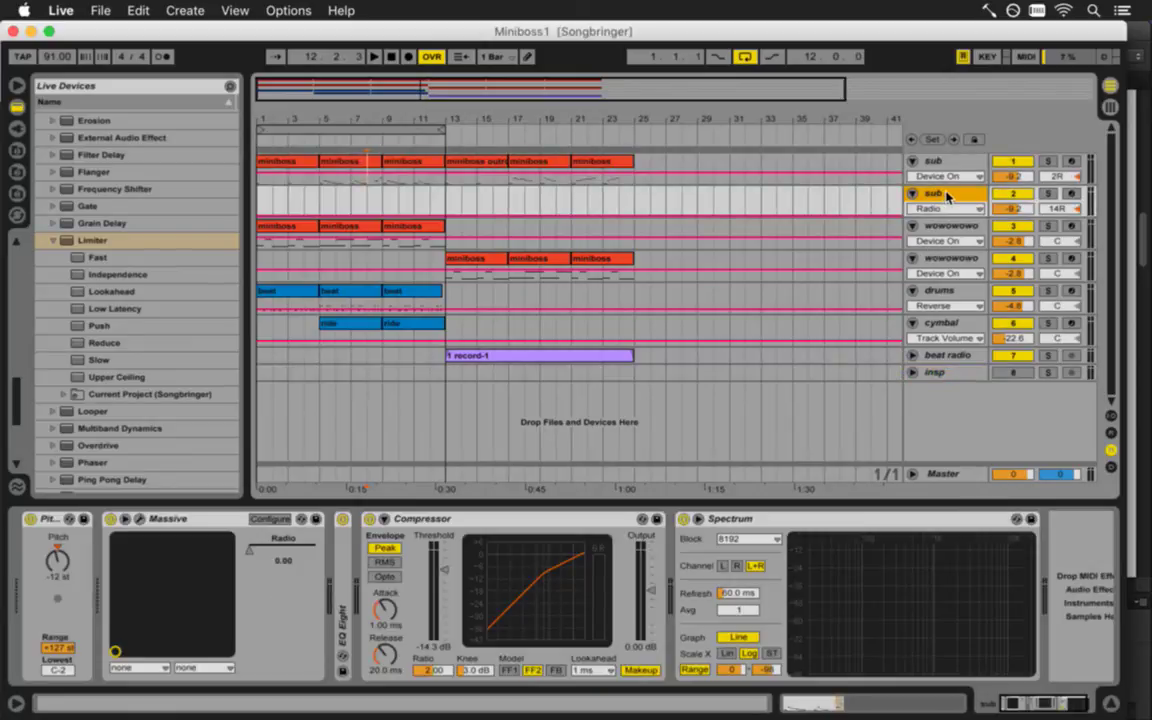
right_click(946, 196)
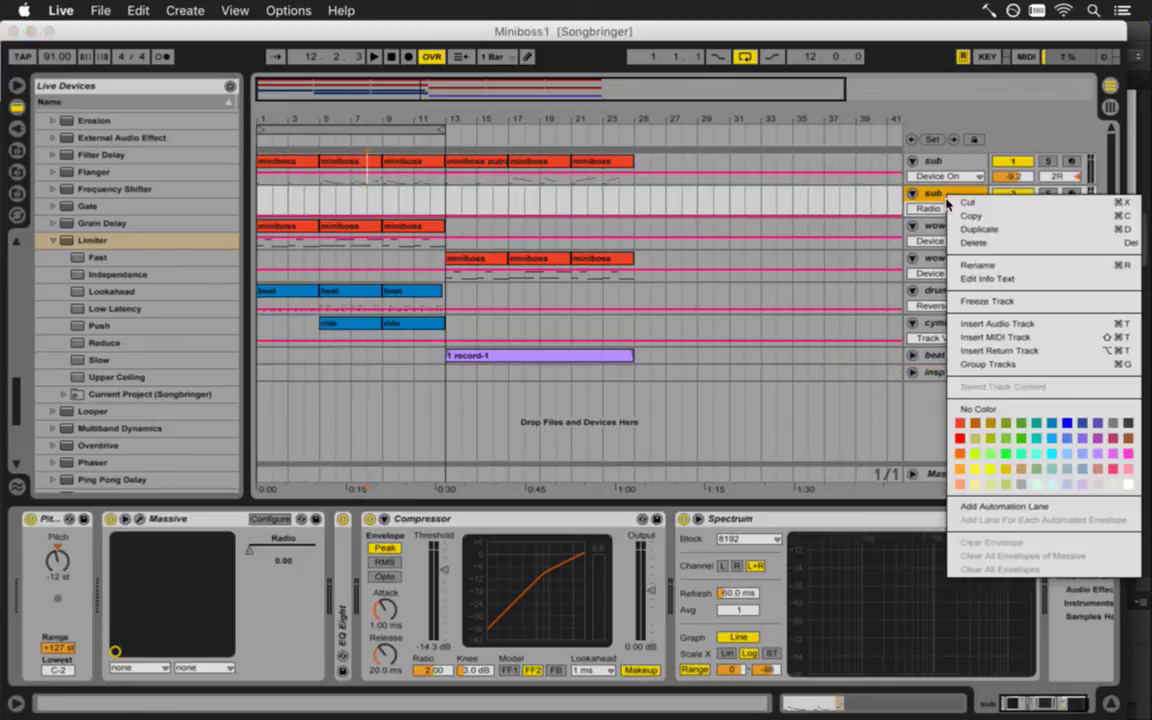
left_click(984, 246)
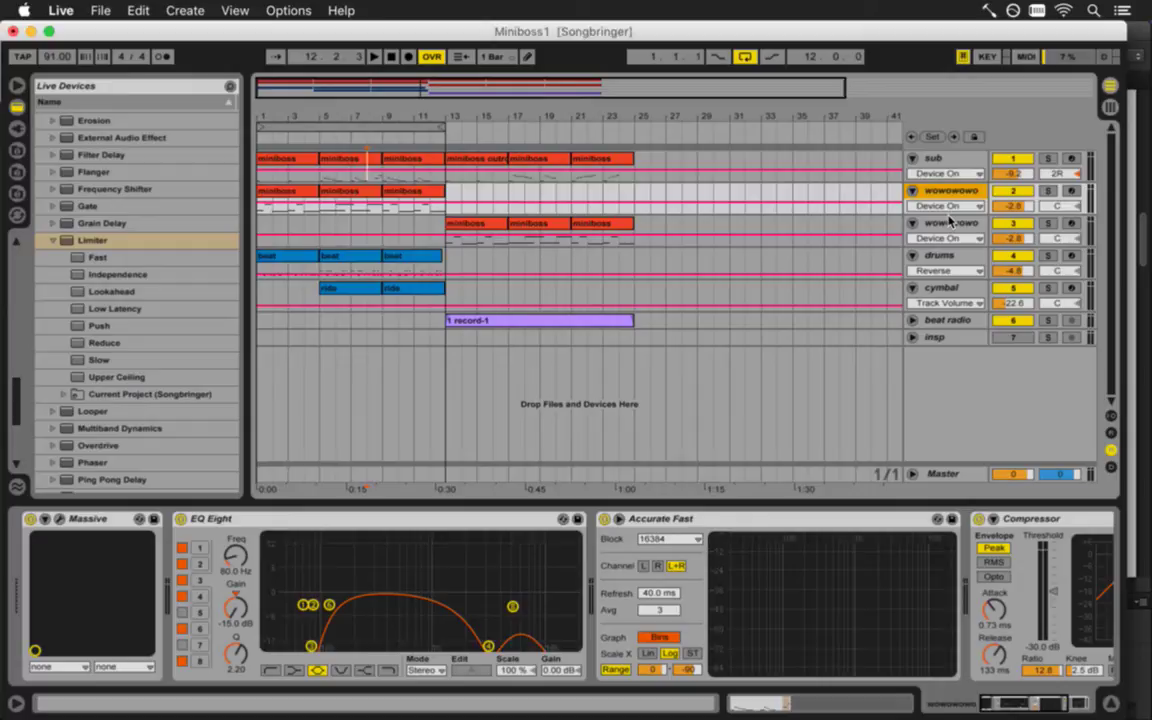
Unfold the beat radio track and insert a new audio track below the insp track
left_click(912, 320)
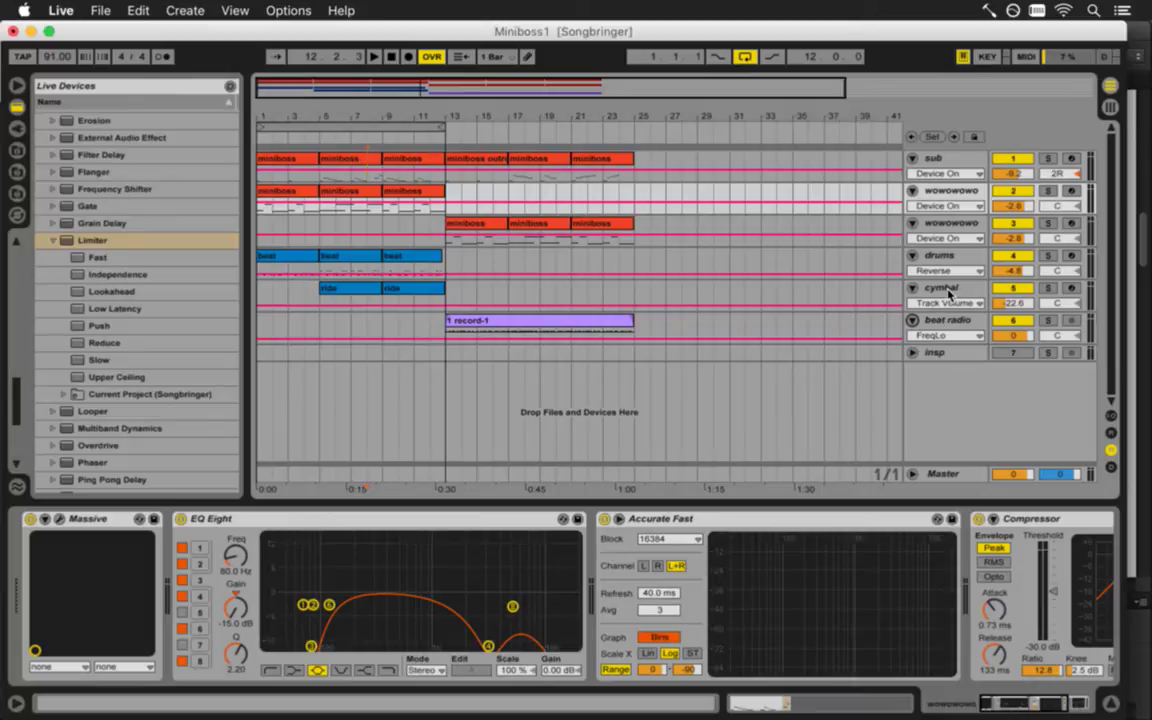
left_click(941, 356)
right_click(952, 352)
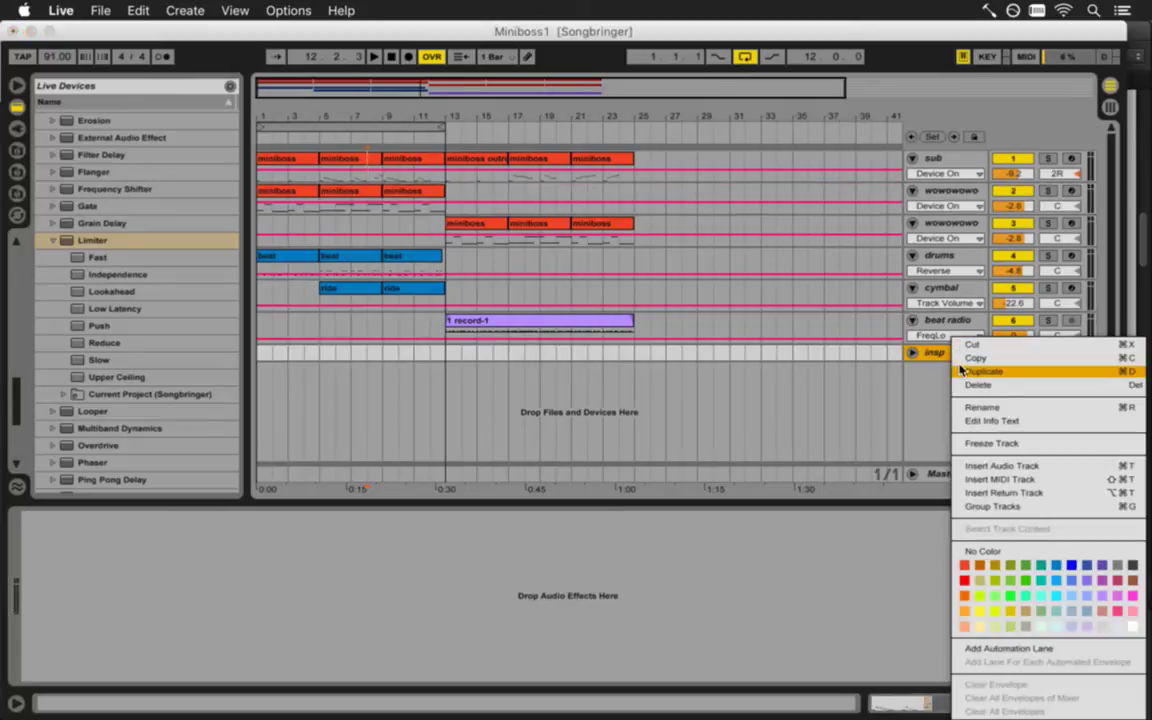
left_click(958, 465)
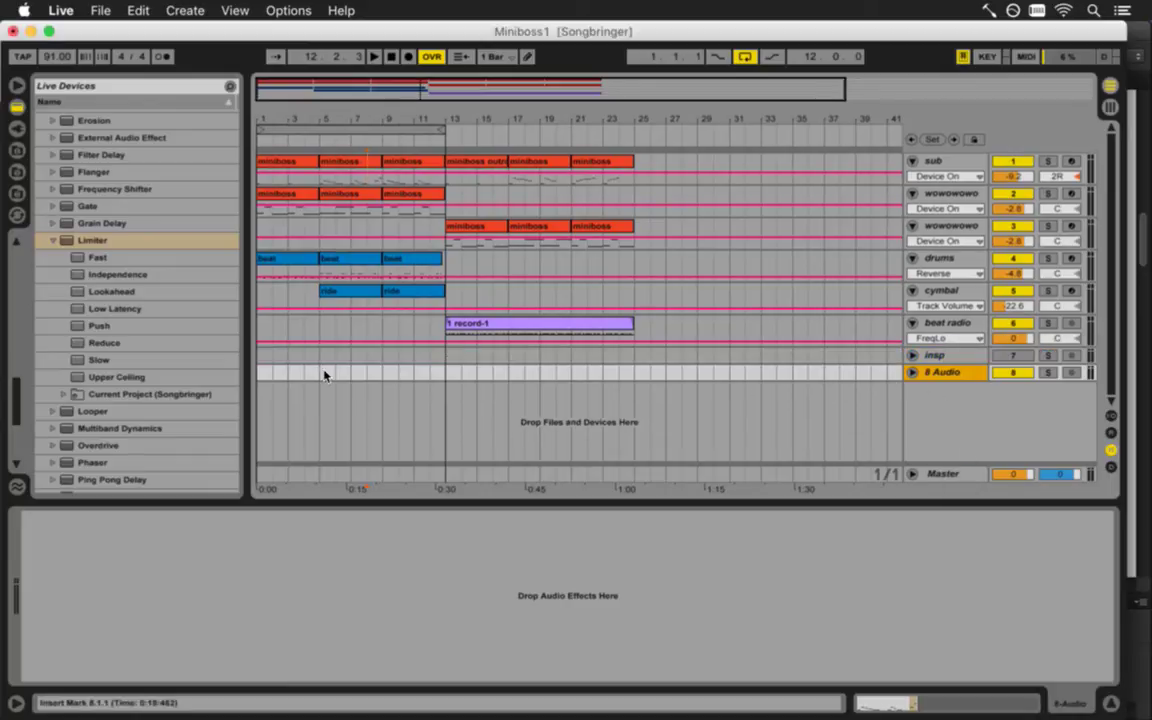
Paste the copied 1 3-Audio-3 clip at the start of the 8 Audio track and save the set
left_click(257, 373)
key("super+v")
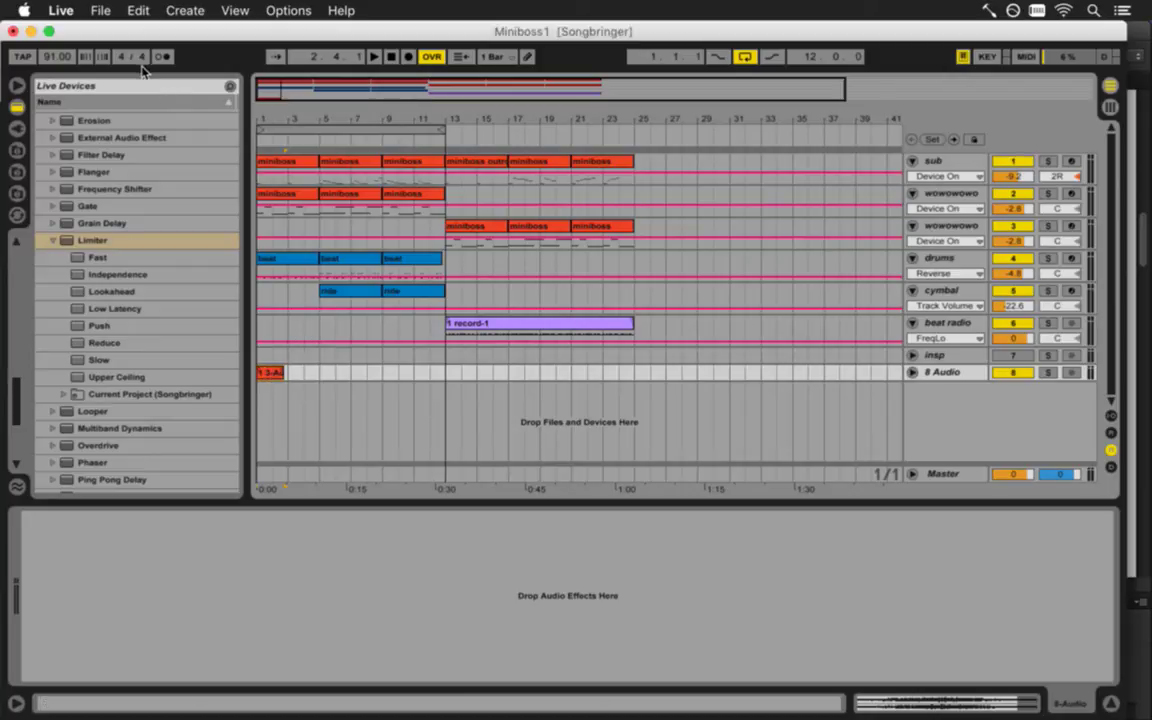
left_click(100, 10)
mouse_move(160, 66)
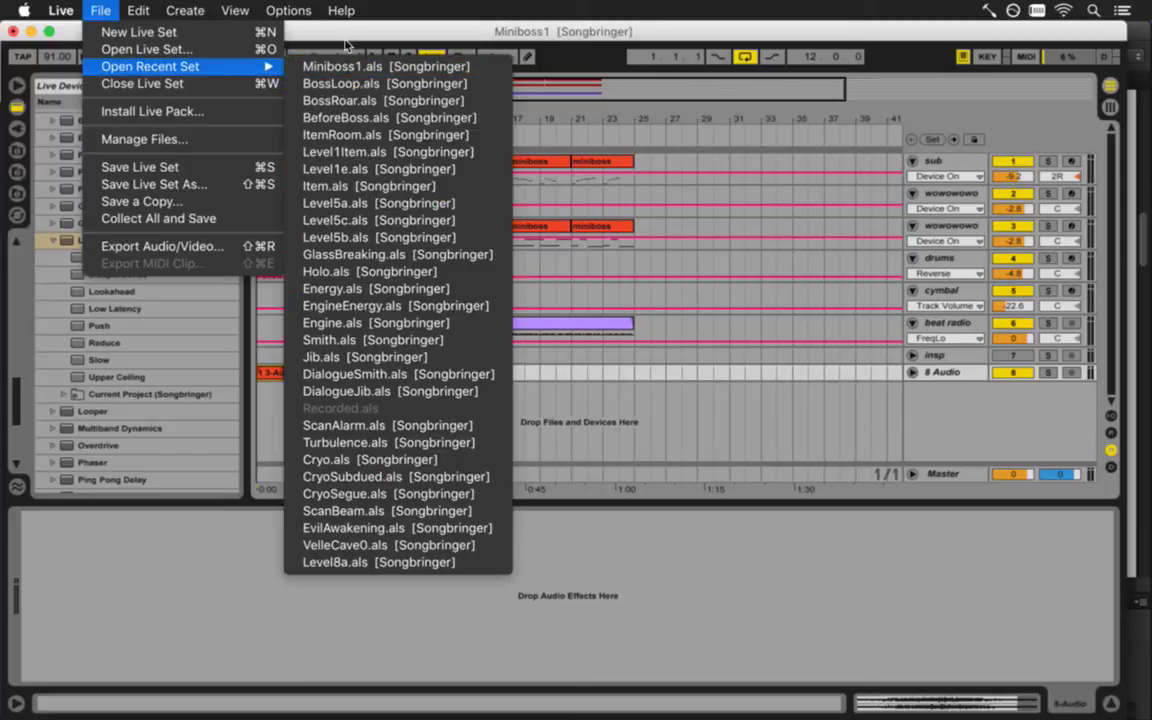
left_click(310, 39)
left_click(140, 10)
Open the recent BossLoop set and play the lonoise track soloed
mouse_move(100, 10)
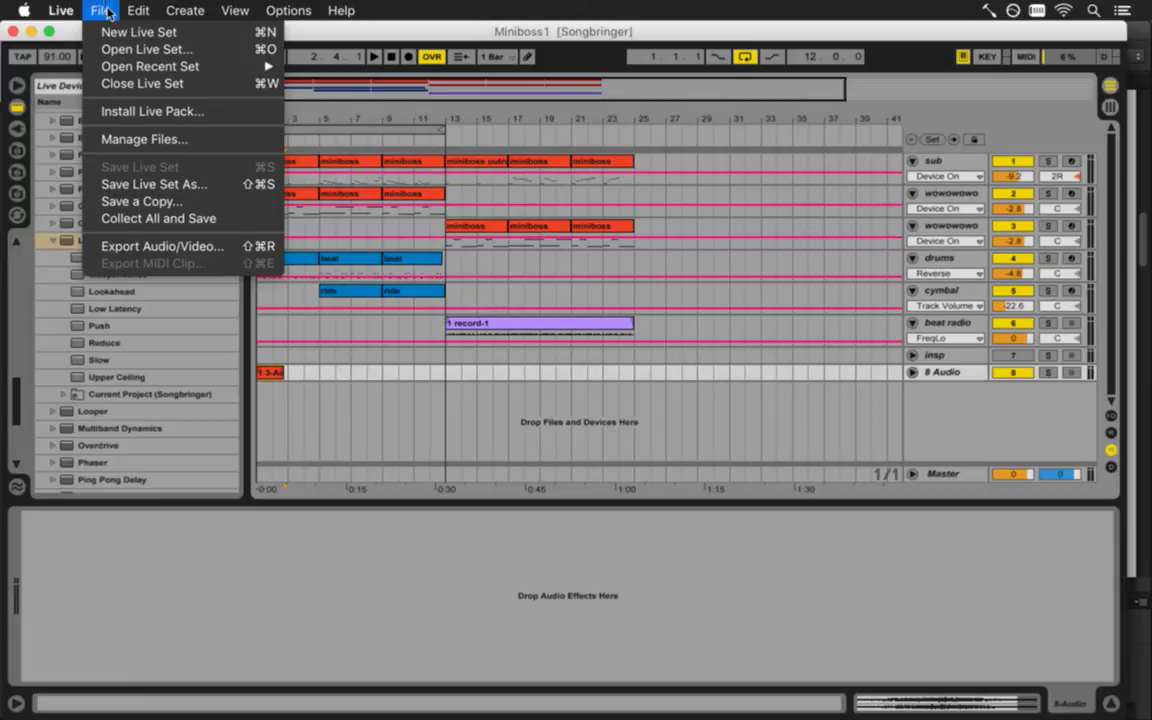
mouse_move(150, 66)
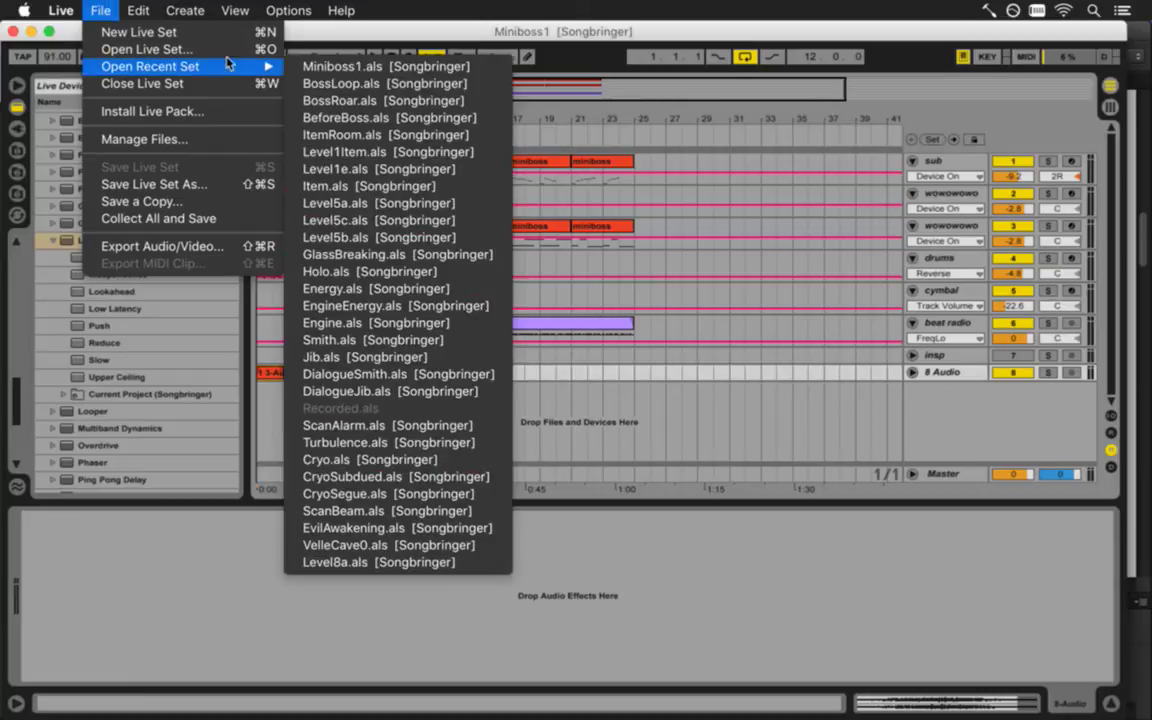
left_click(352, 84)
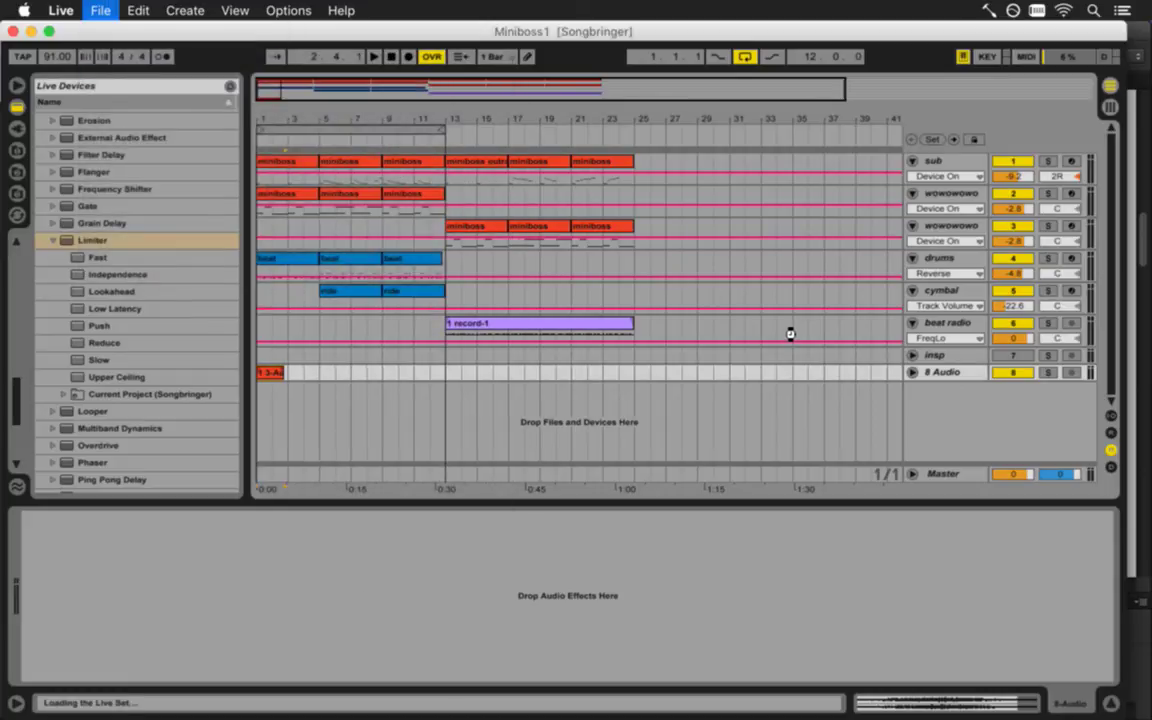
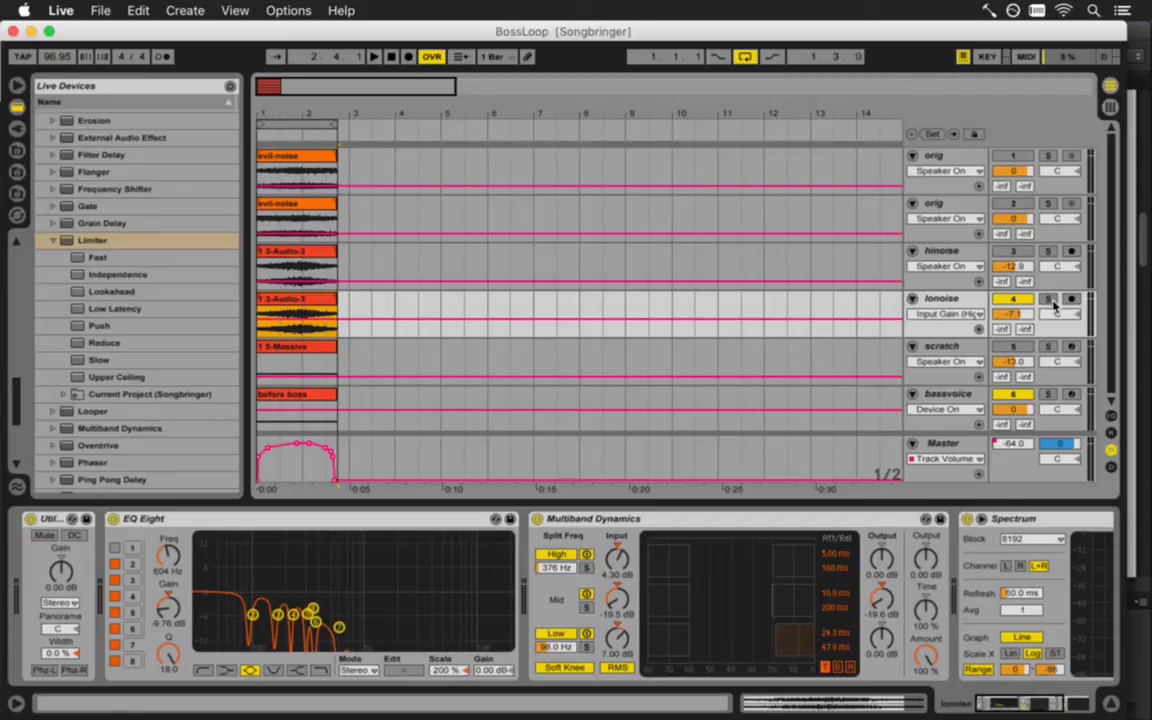
key("space")
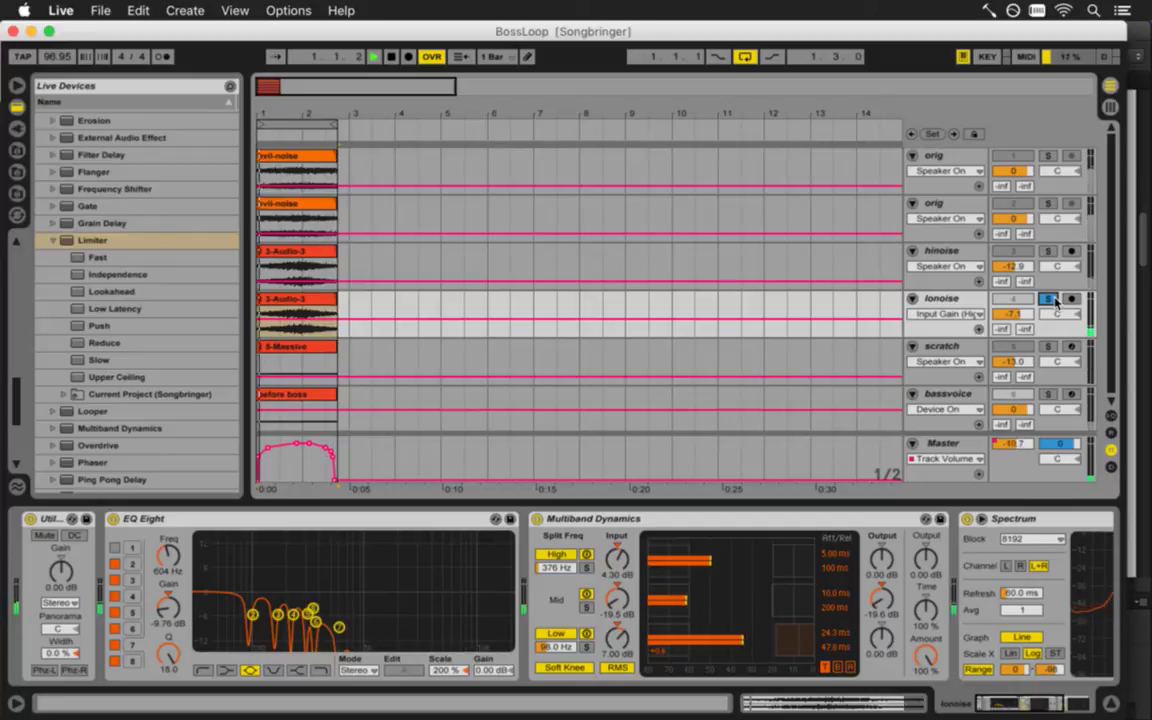
key("space")
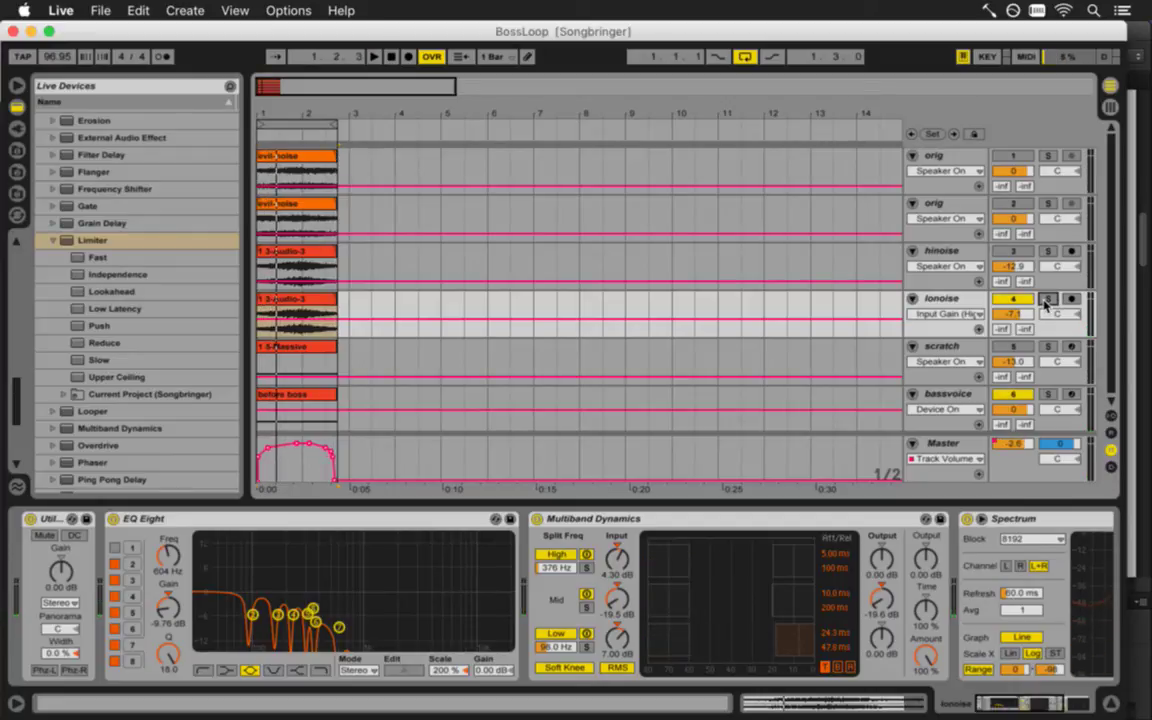
Copy all devices of the lonoise track and reopen the recent Miniboss1 set
left_click(616, 521)
key("super+a")
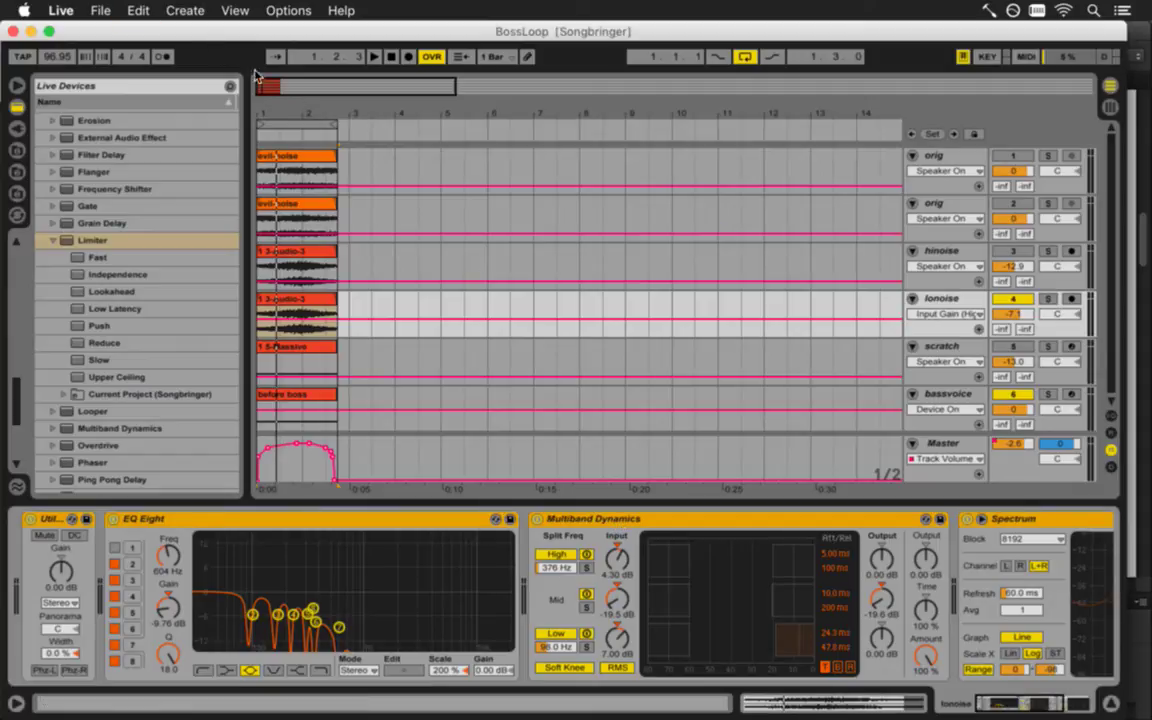
left_click(101, 10)
mouse_move(150, 66)
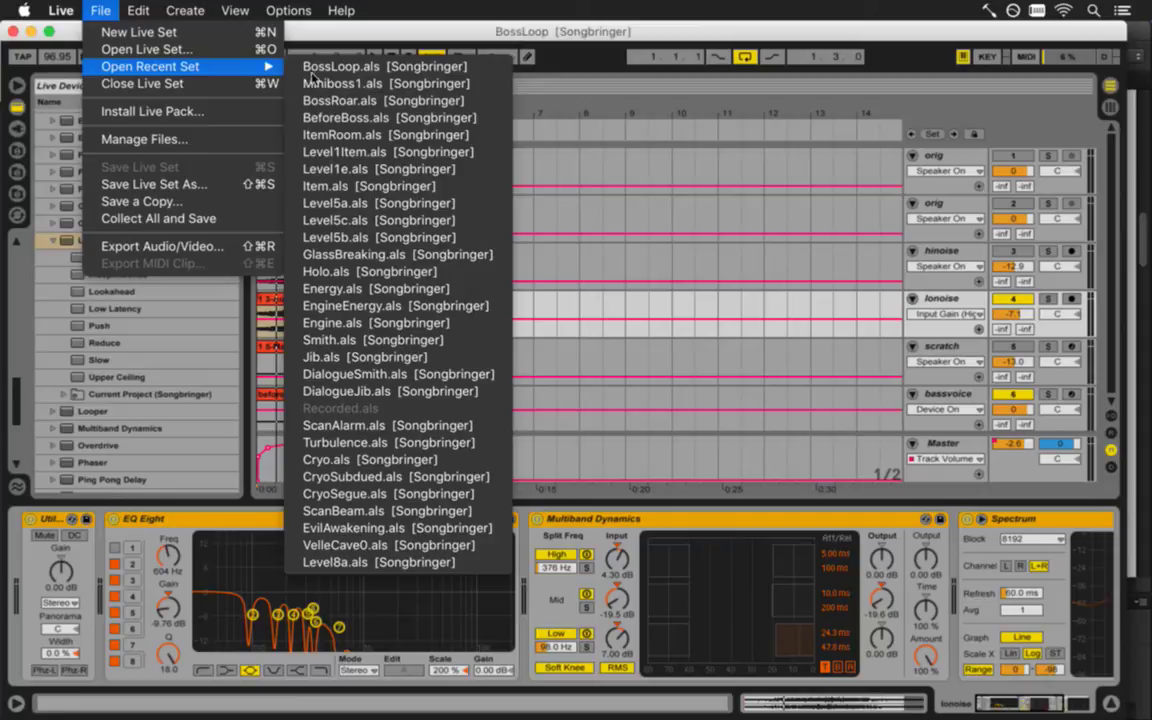
left_click(360, 82)
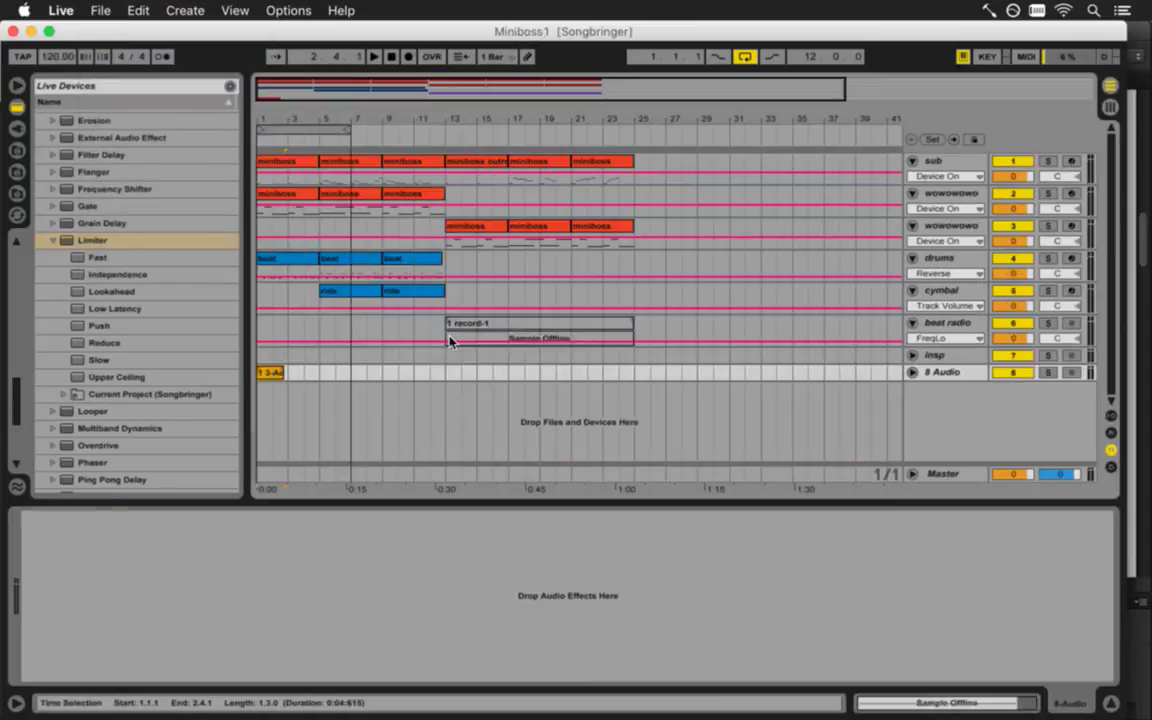
Check the 1 3-Audio-3 clip's sample settings and paste the copied lonoise devices onto the 8 Audio track
double_click(270, 374)
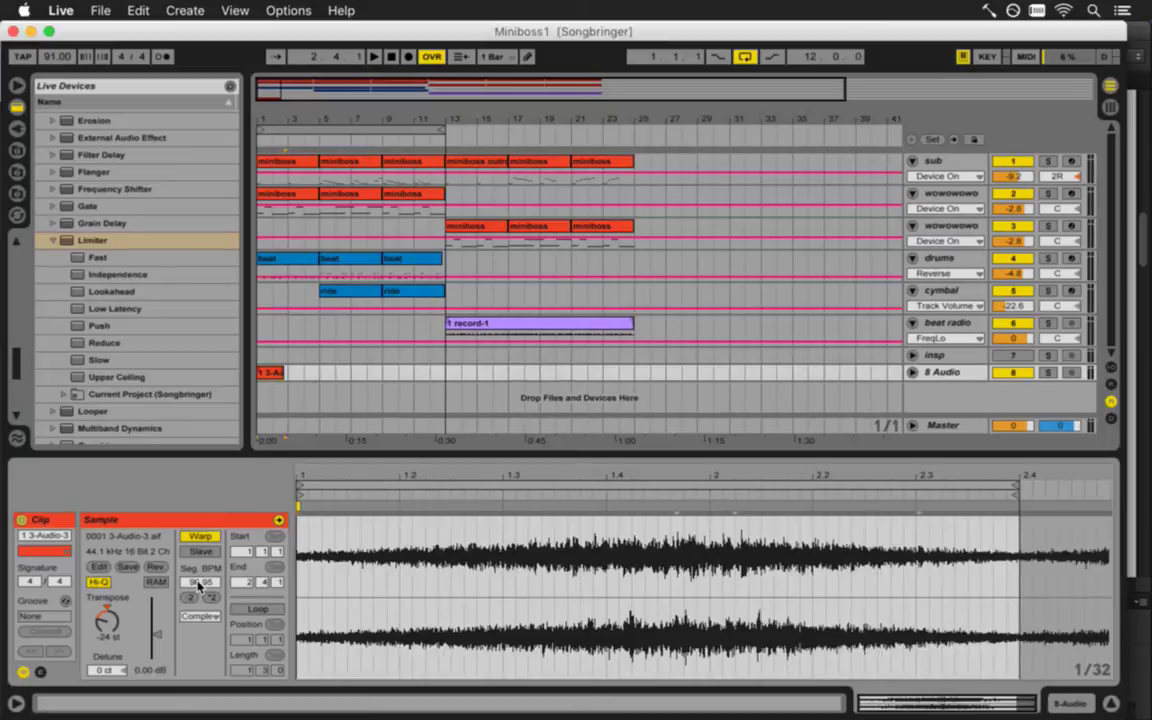
left_click_drag(343, 462, 343, 510)
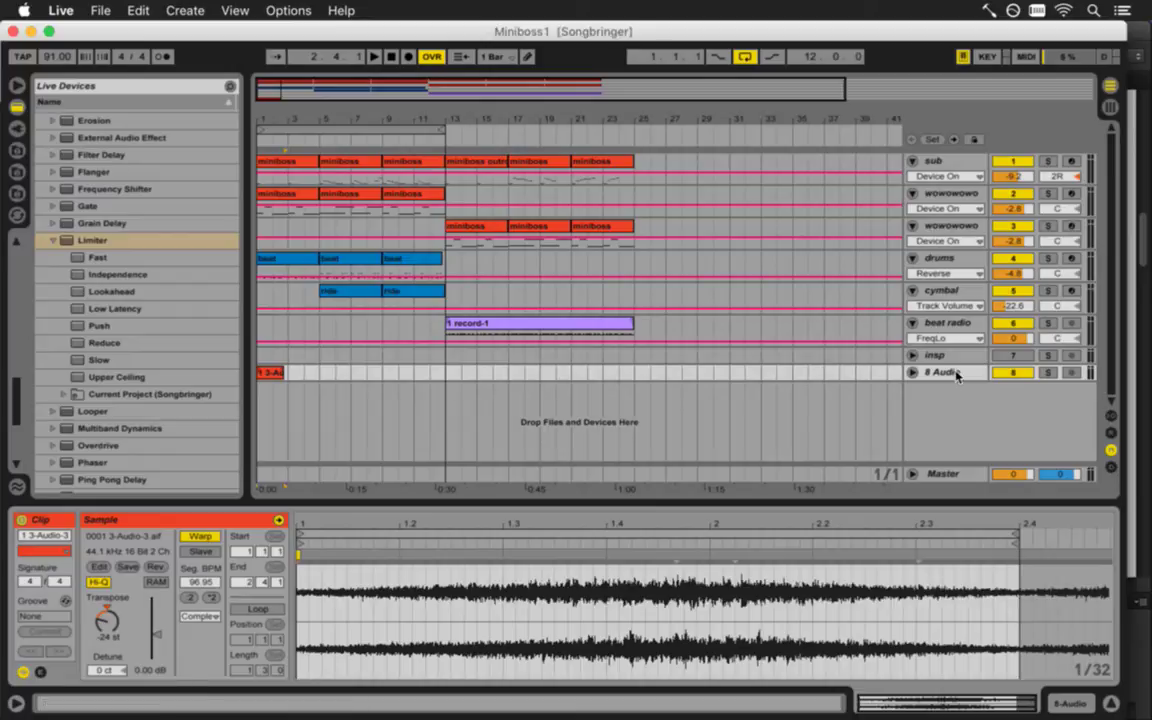
left_click(871, 374)
left_click(831, 464)
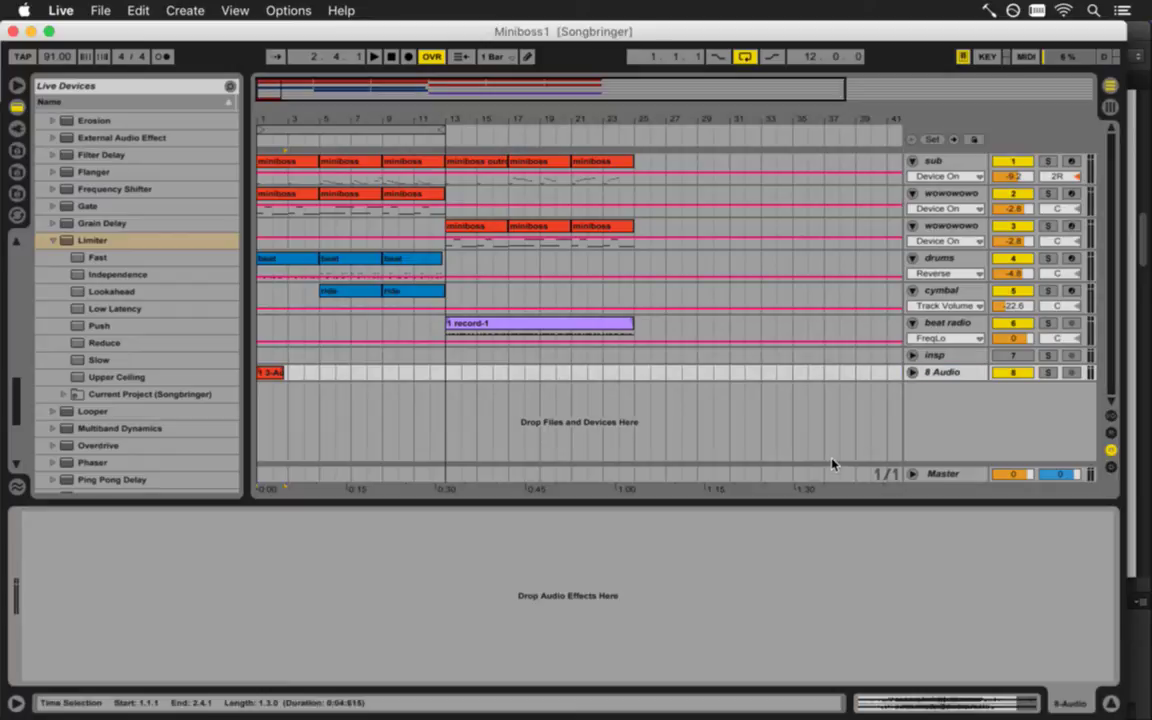
key("super+v")
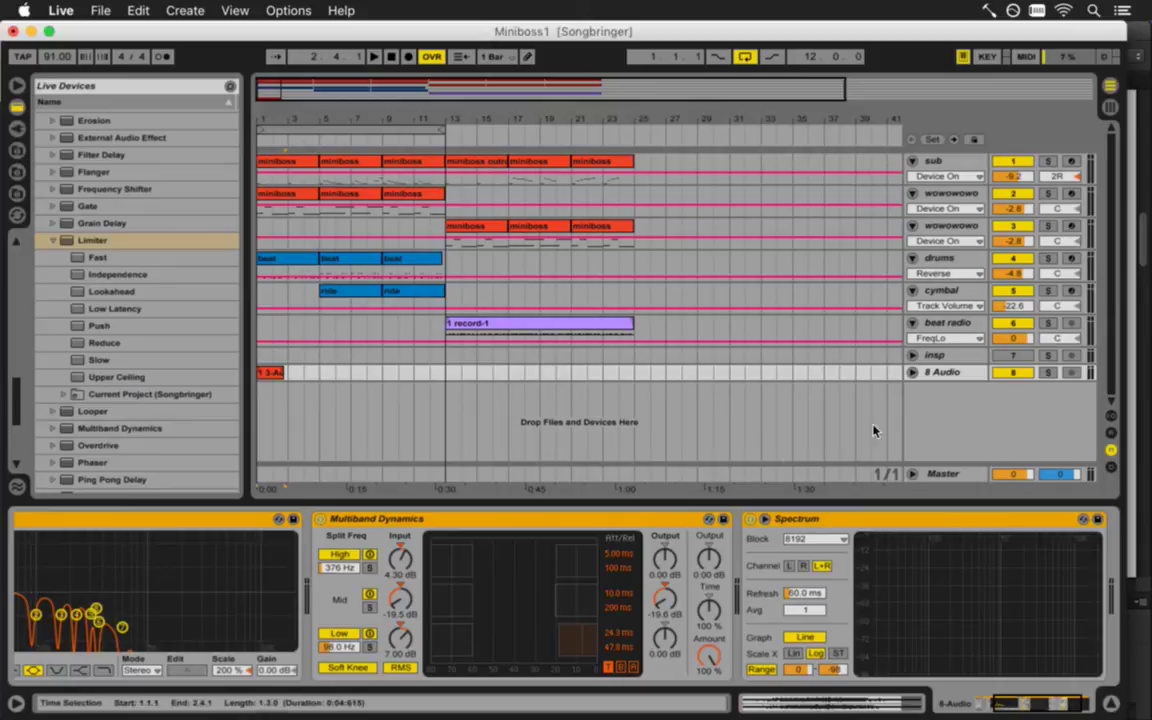
Unfold the 8 Audio track, set its volume to -7.1 dB, and save the set
left_click(912, 372)
left_click_drag(1017, 388, 1028, 388)
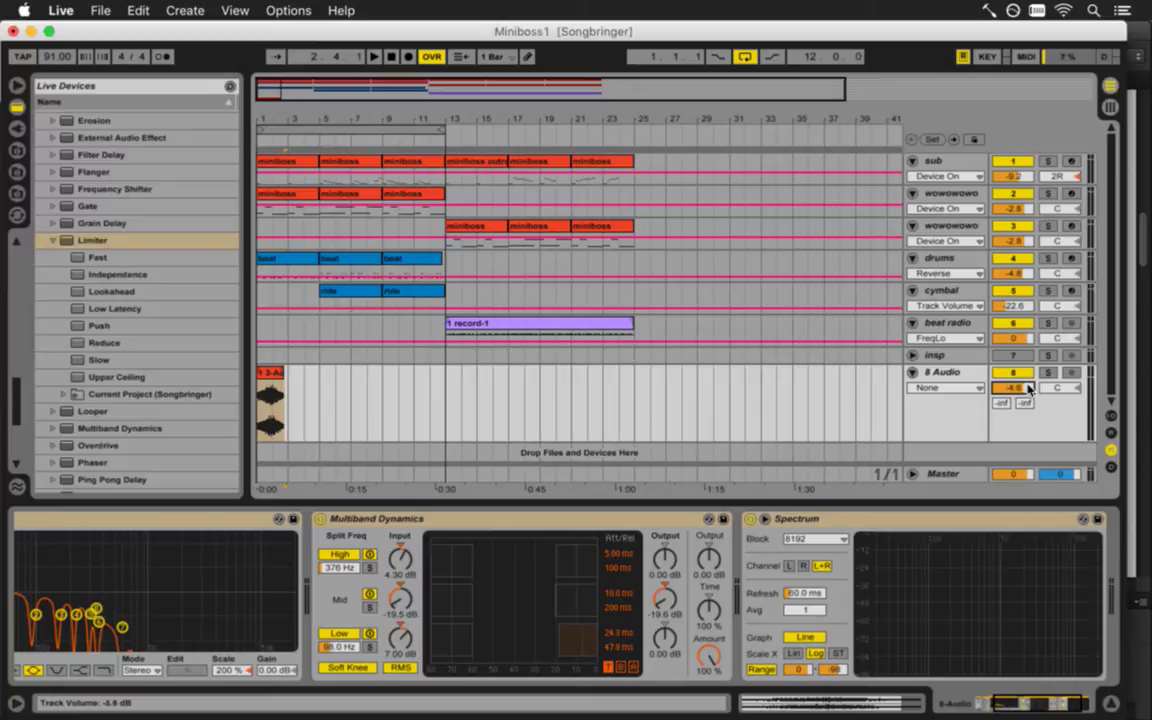
key("super+s")
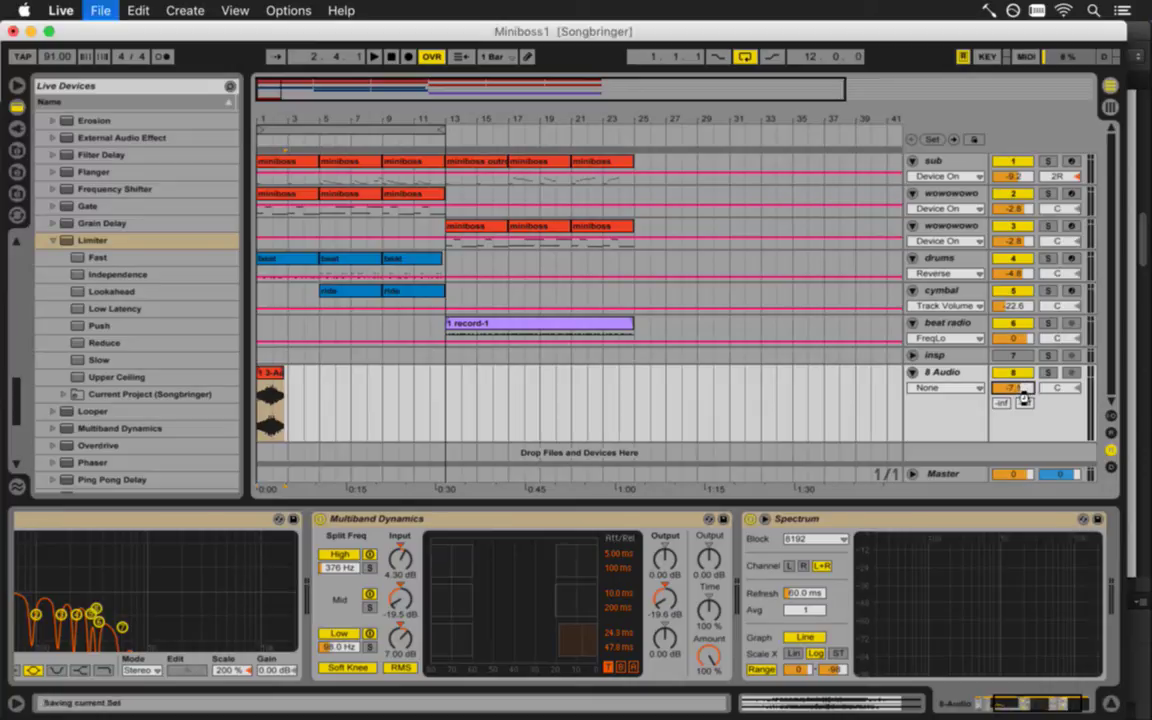
Rename the 8 Audio track to lonoise, save the set, and play the arrangement
left_click(931, 401)
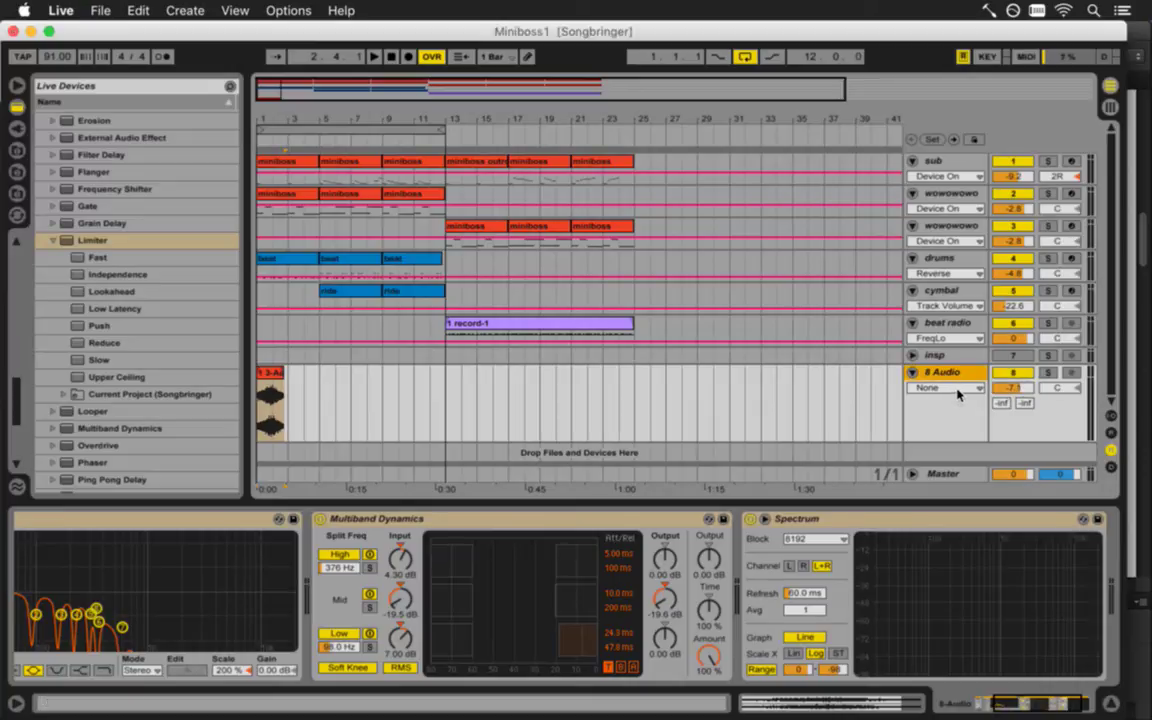
key("super+r")
key("BackSpace")
type("lonoise")
key("Return")
key("super+s")
key("space")
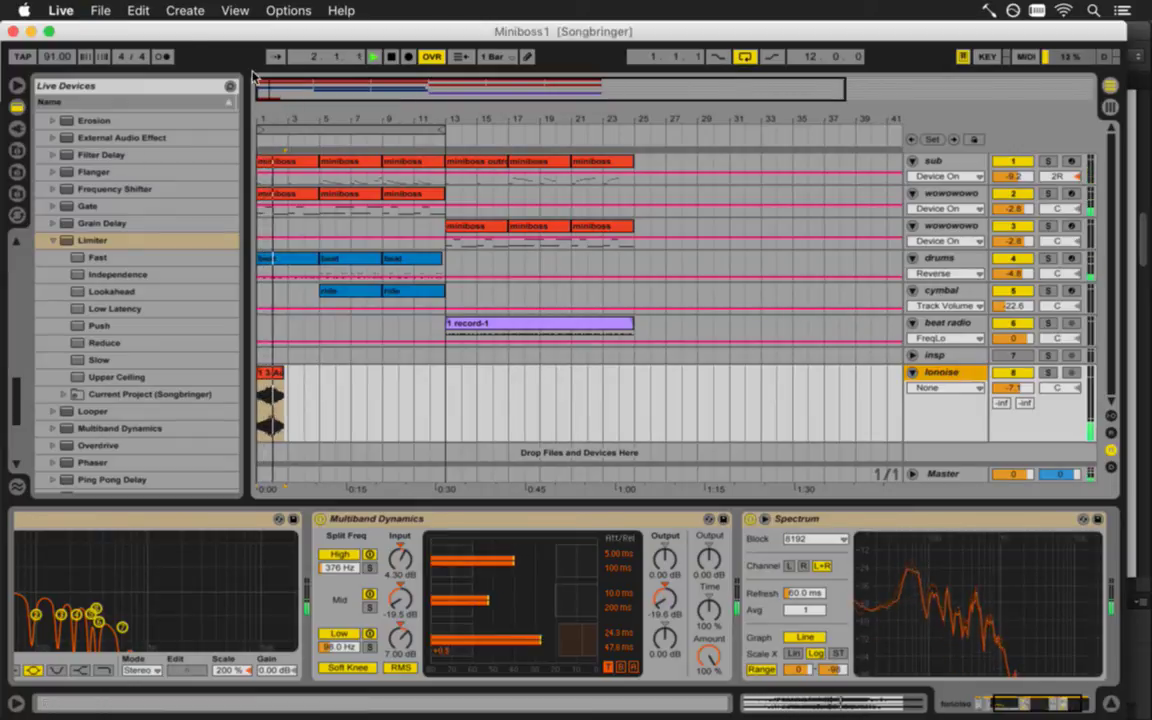
Open the recent BossLoop set and copy the before boss clip from the bassvoice track
left_click(101, 11)
mouse_move(256, 67)
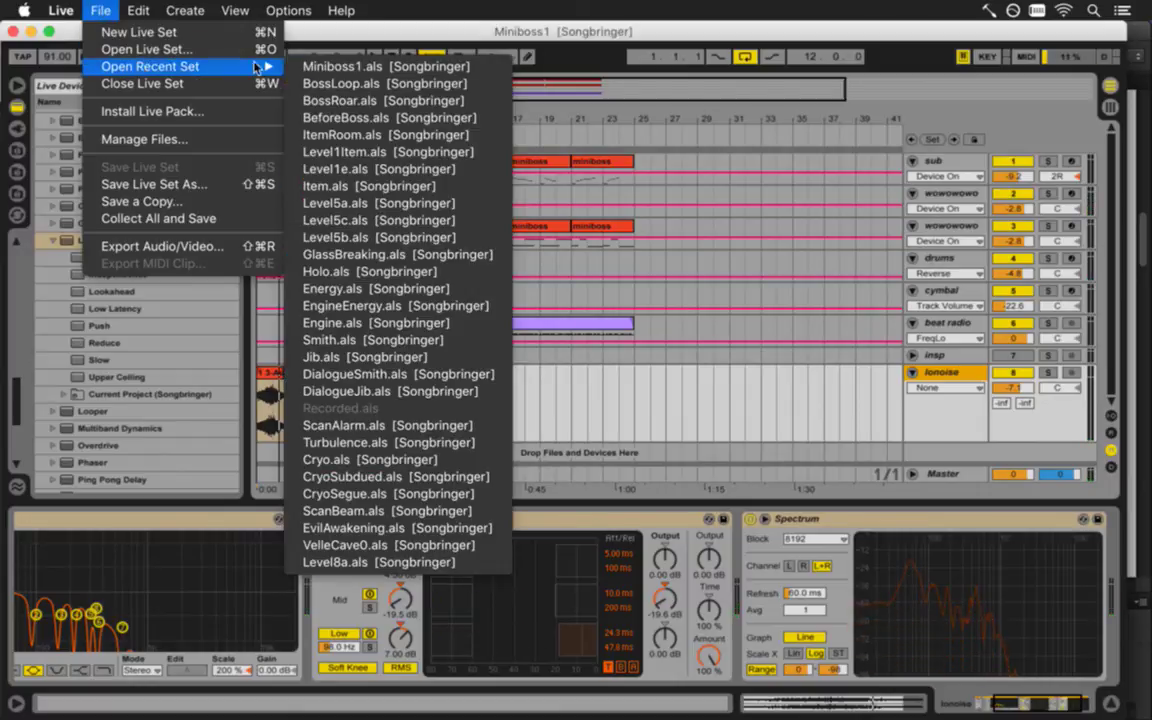
left_click(318, 85)
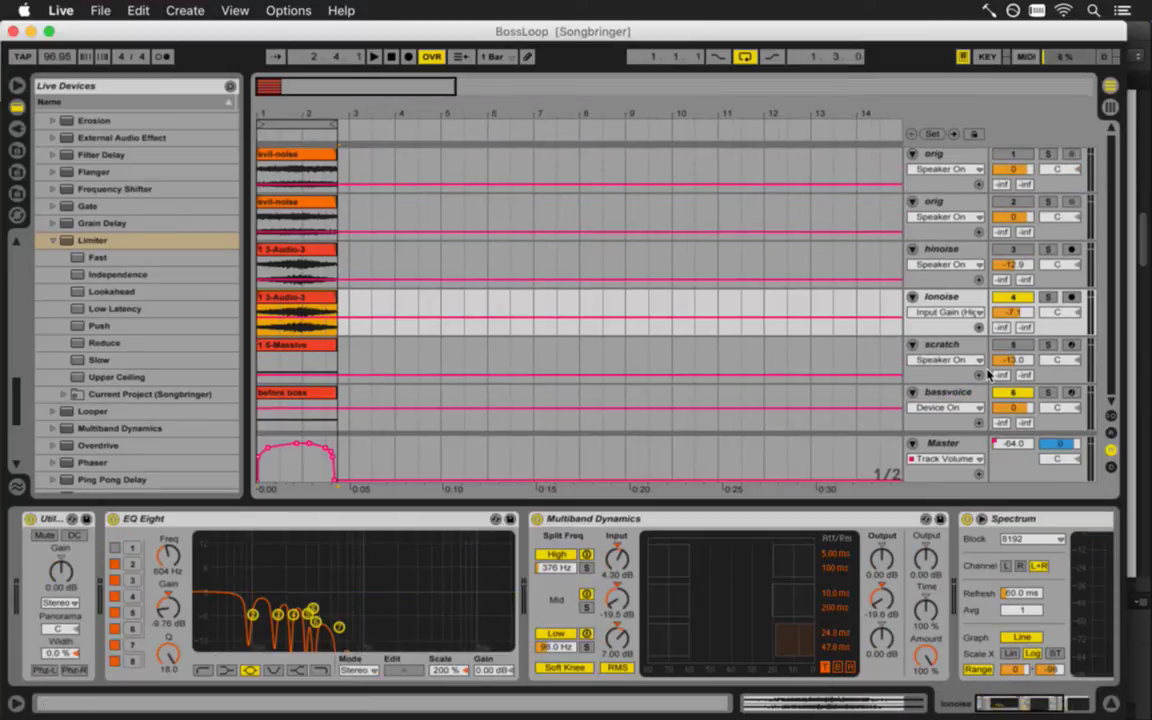
left_click(963, 393)
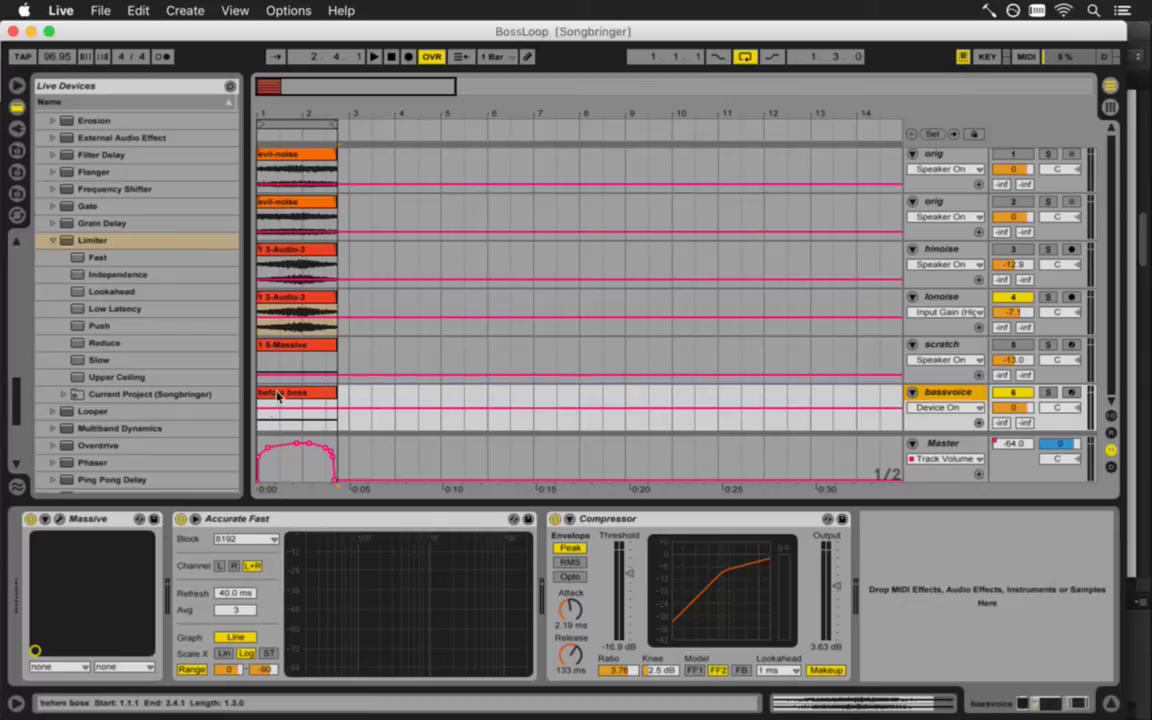
left_click(295, 420)
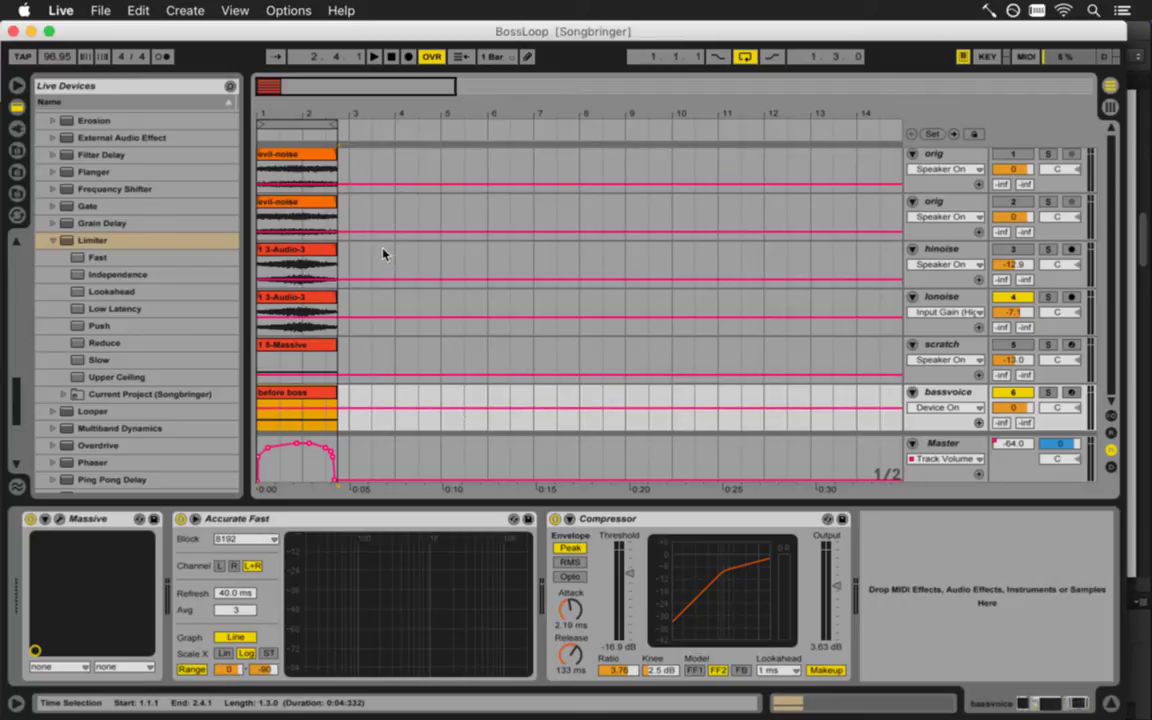
left_click(104, 12)
mouse_move(135, 66)
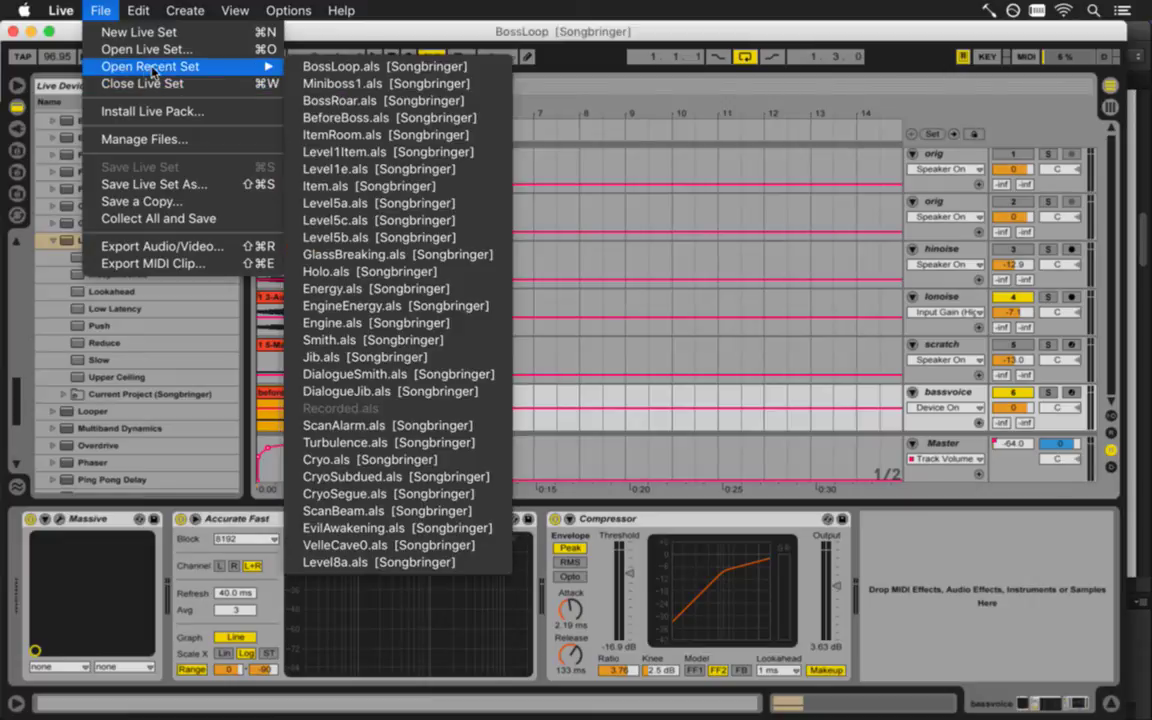
left_click(323, 72)
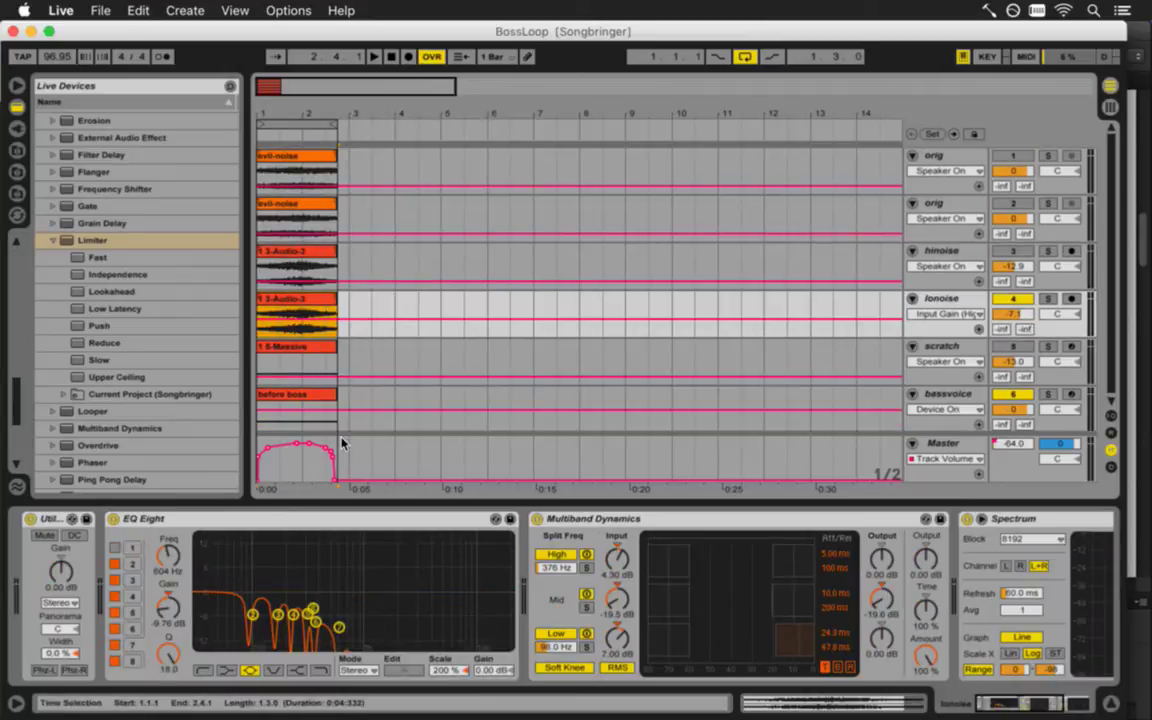
left_click(953, 394)
right_click(953, 394)
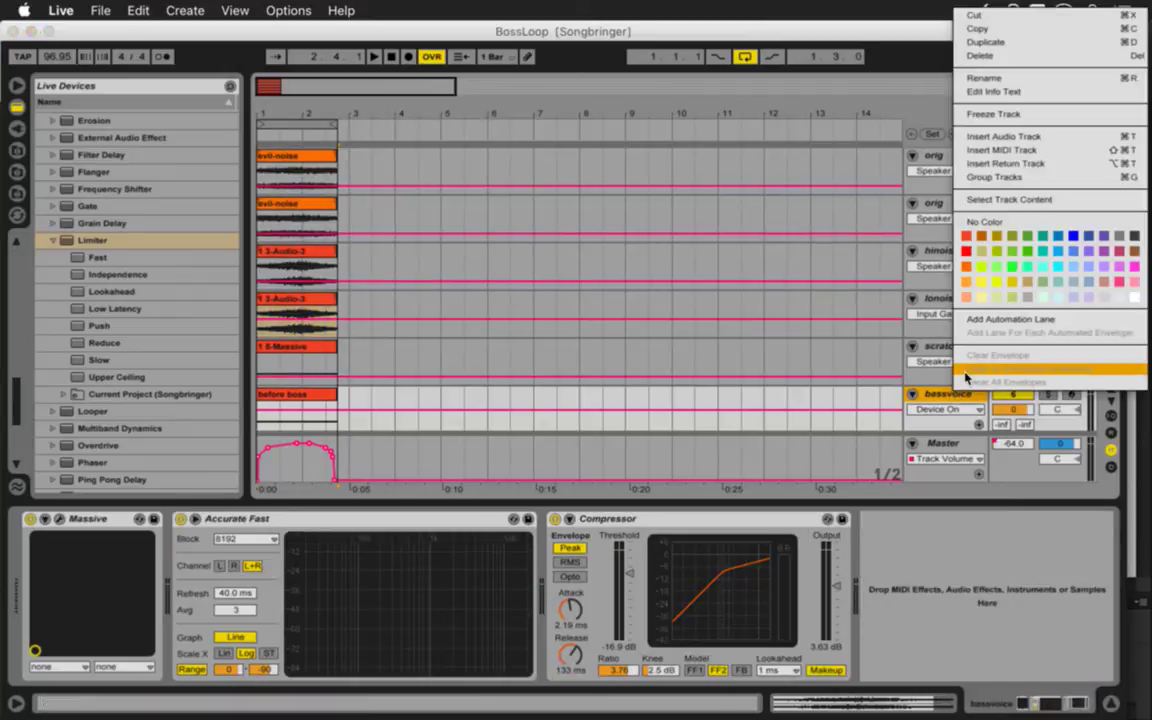
left_click(1000, 146)
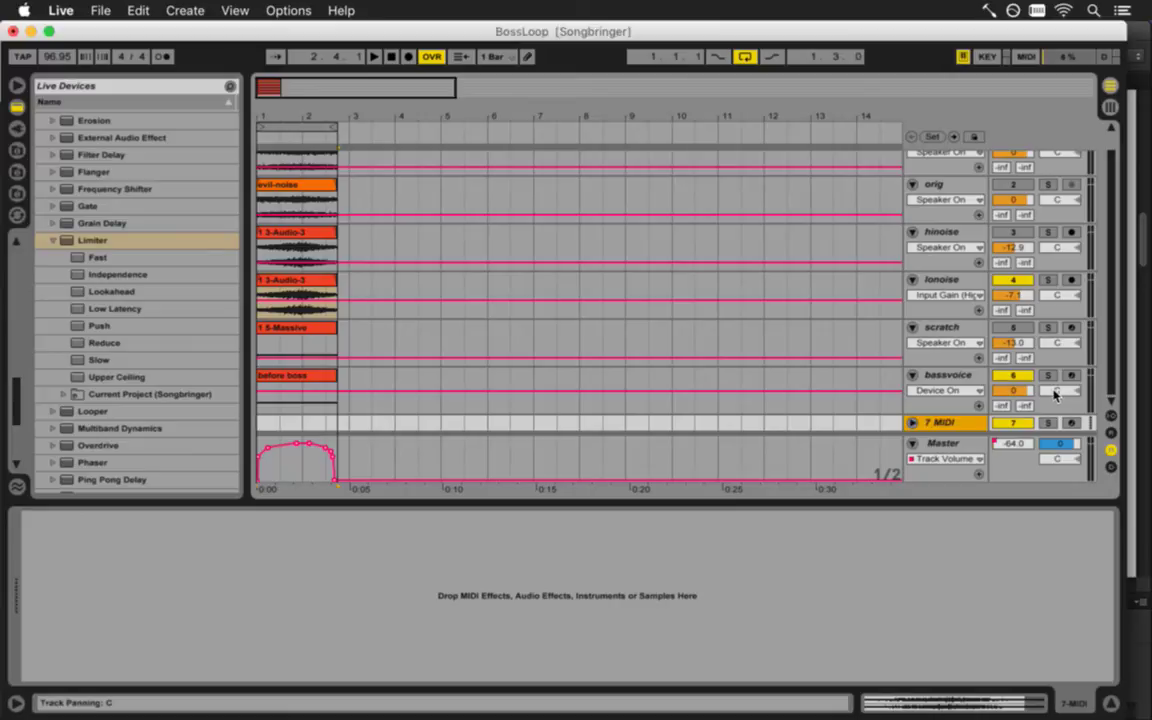
key("Delete")
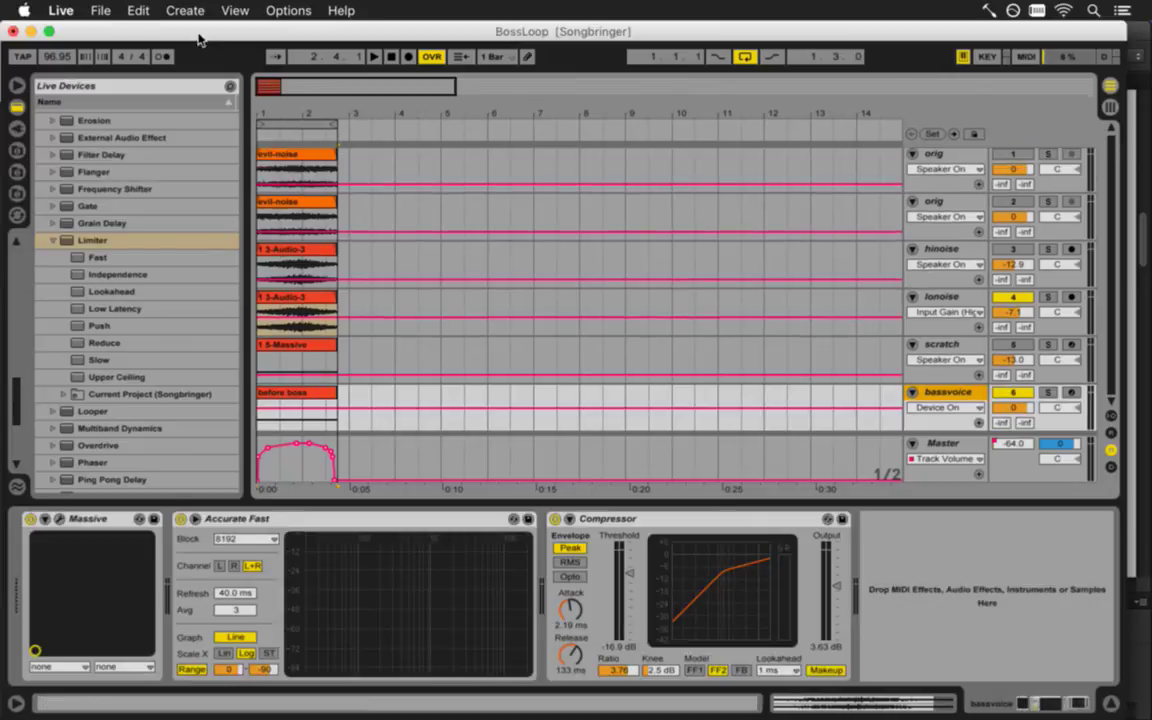
Reopen the recent Miniboss1 set, discarding the changes to BossLoop
left_click(100, 10)
mouse_move(149, 68)
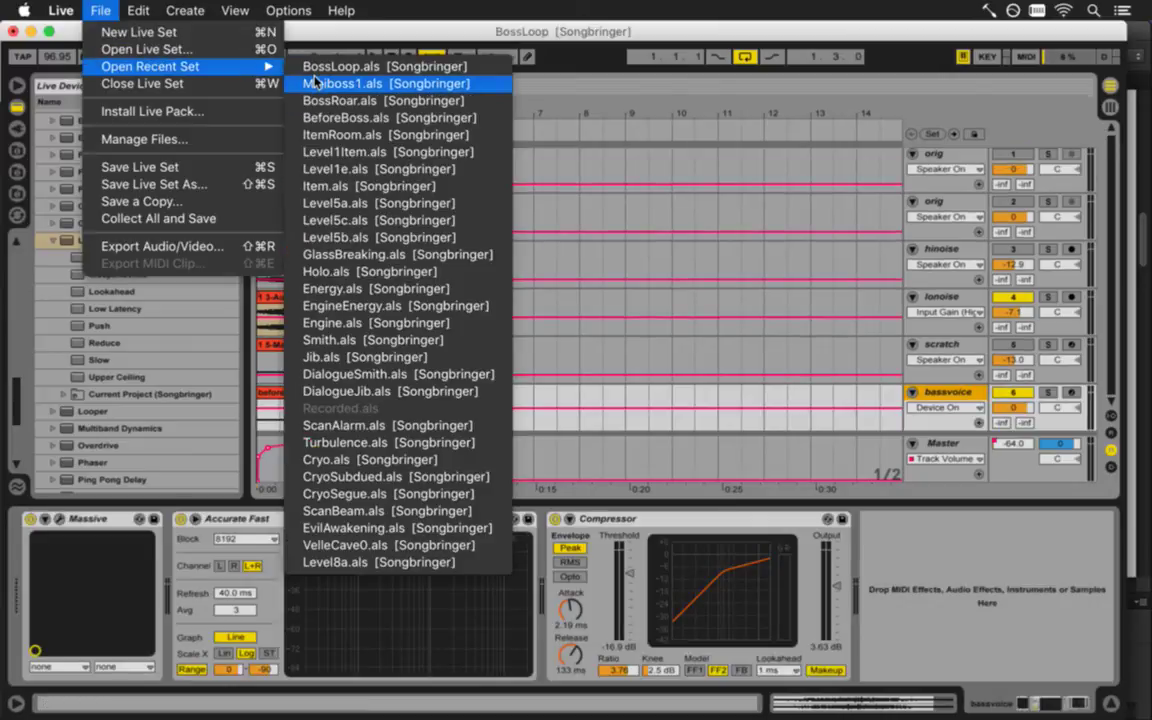
left_click(314, 85)
left_click(432, 389)
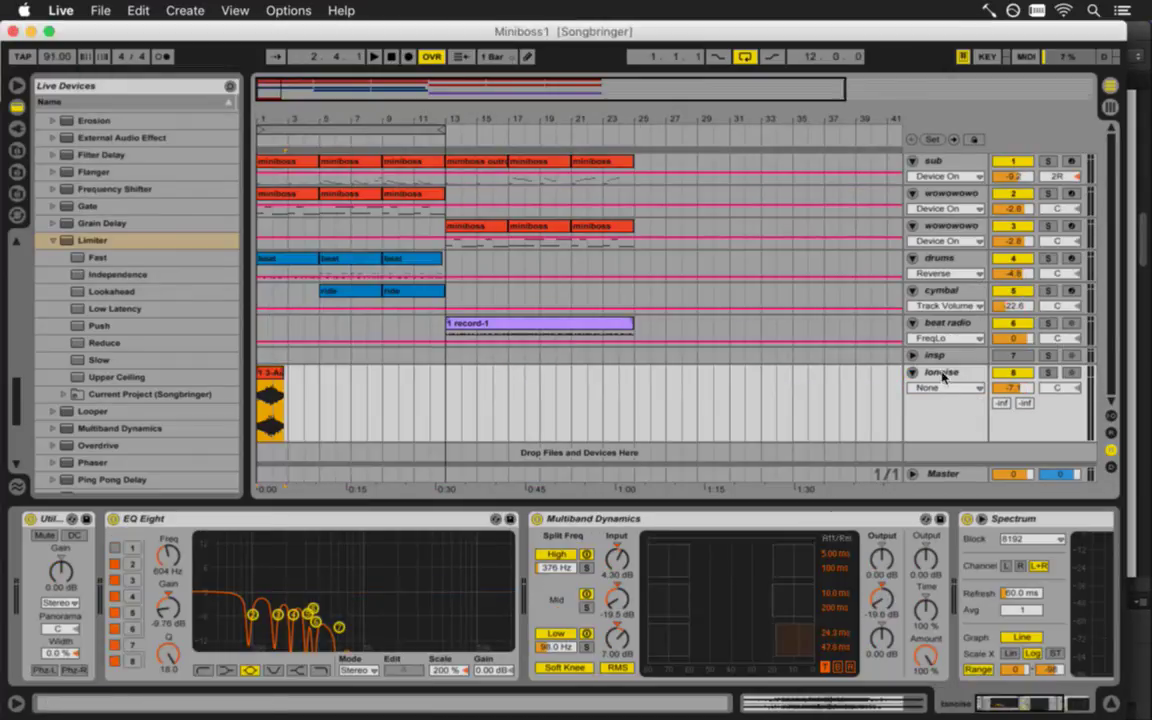
Insert a MIDI track below lonoise, paste the before boss clip at its start, and save the set
right_click(942, 372)
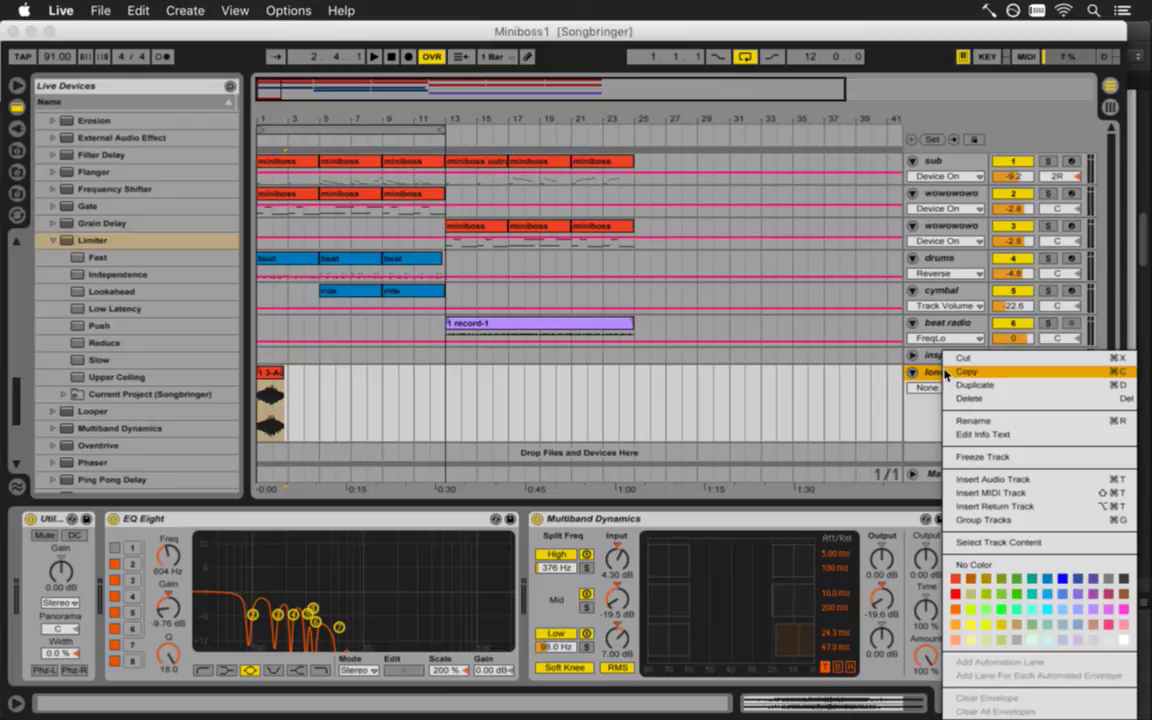
left_click(975, 490)
left_click(940, 456)
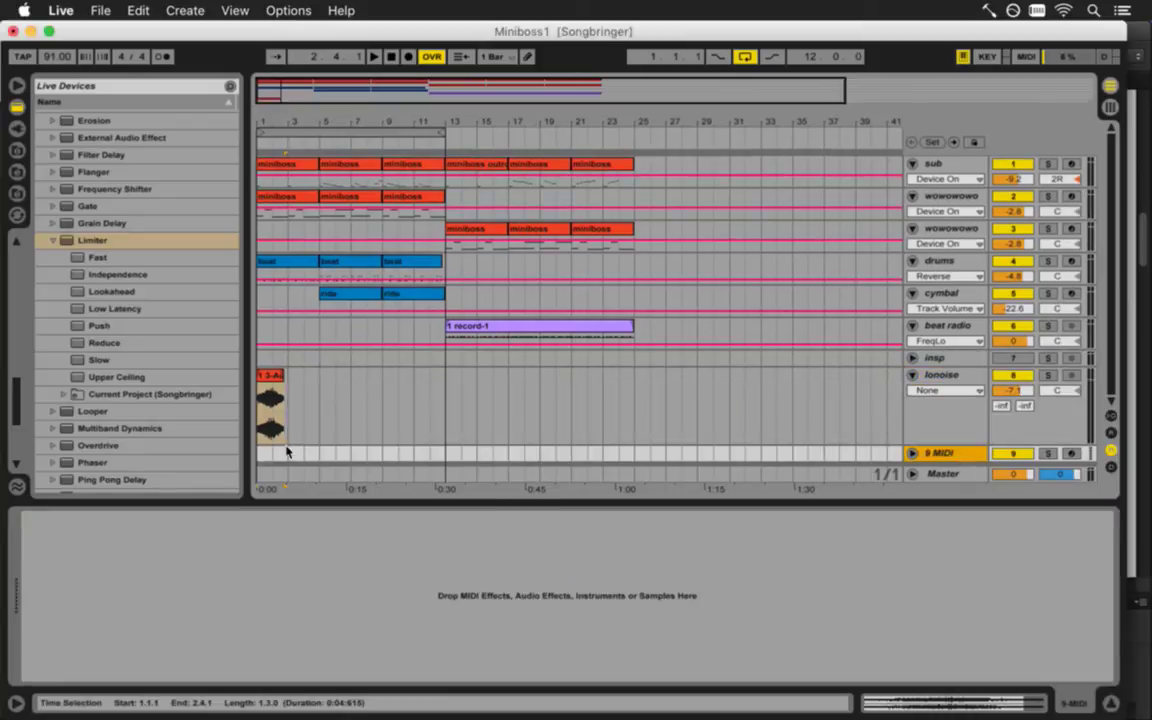
key("super+shift+m")
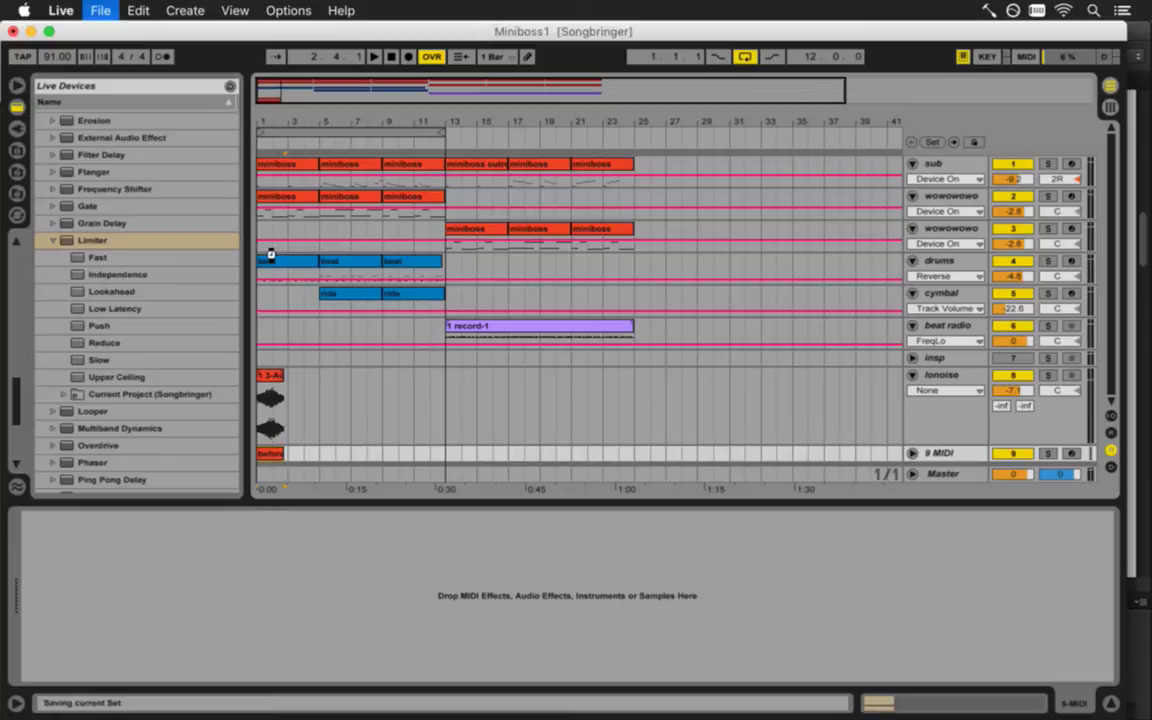
Open BossLoop again from the recent sets
left_click(100, 10)
mouse_move(150, 66)
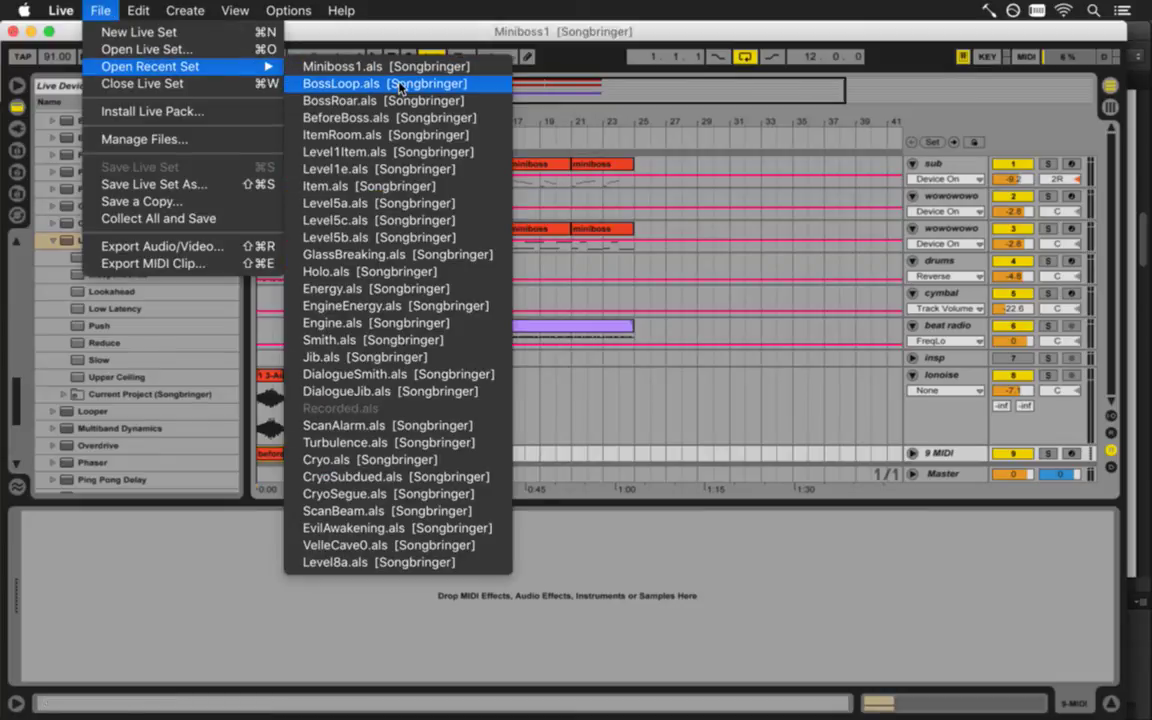
left_click(363, 83)
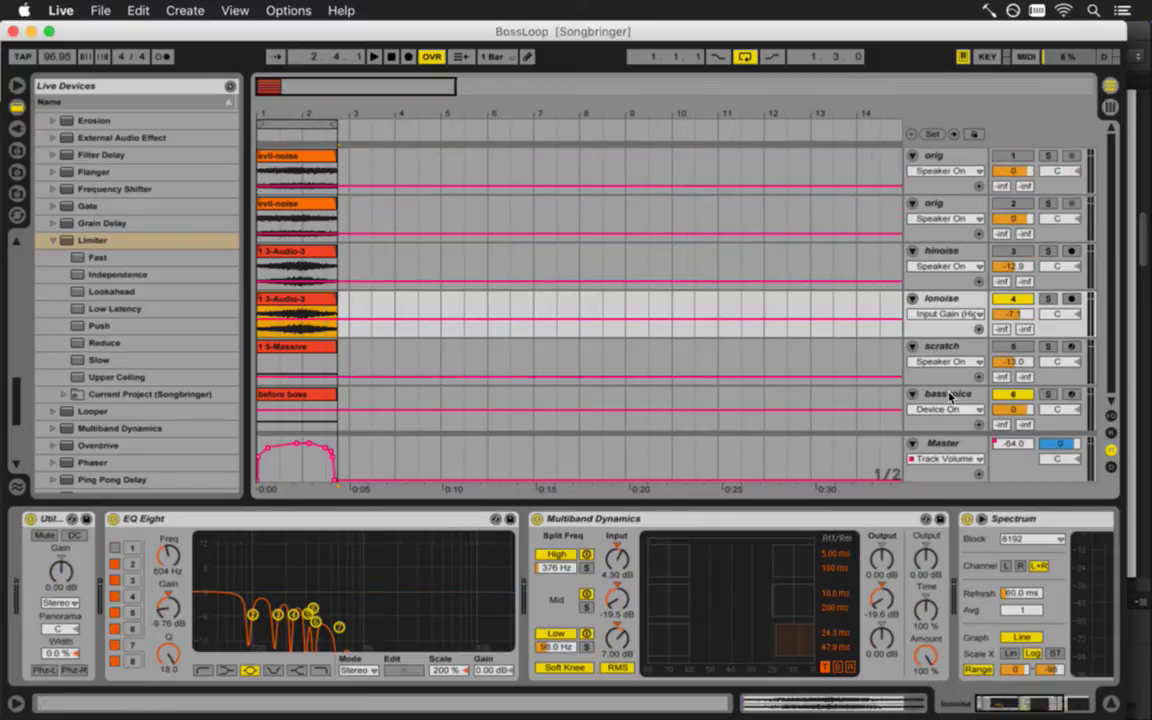
Copy the Massive, Accurate Fast and Compressor devices from the bassvoice track, then reopen the recent Miniboss1 set
left_click(841, 417)
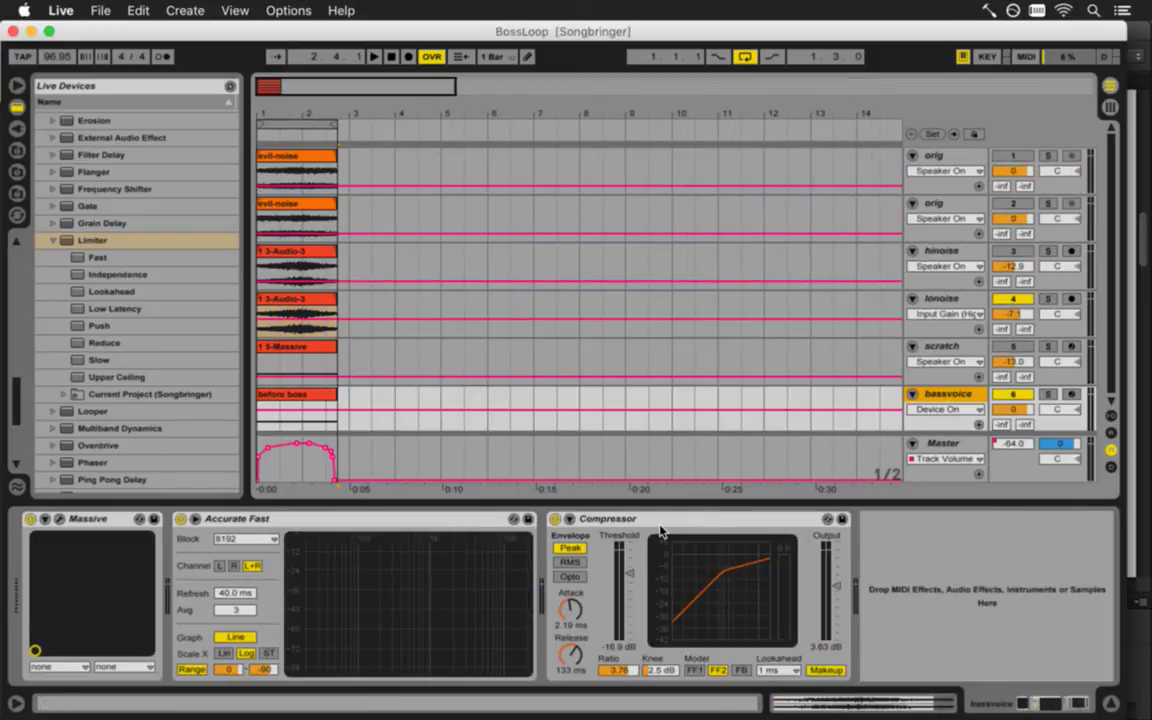
left_click(661, 519)
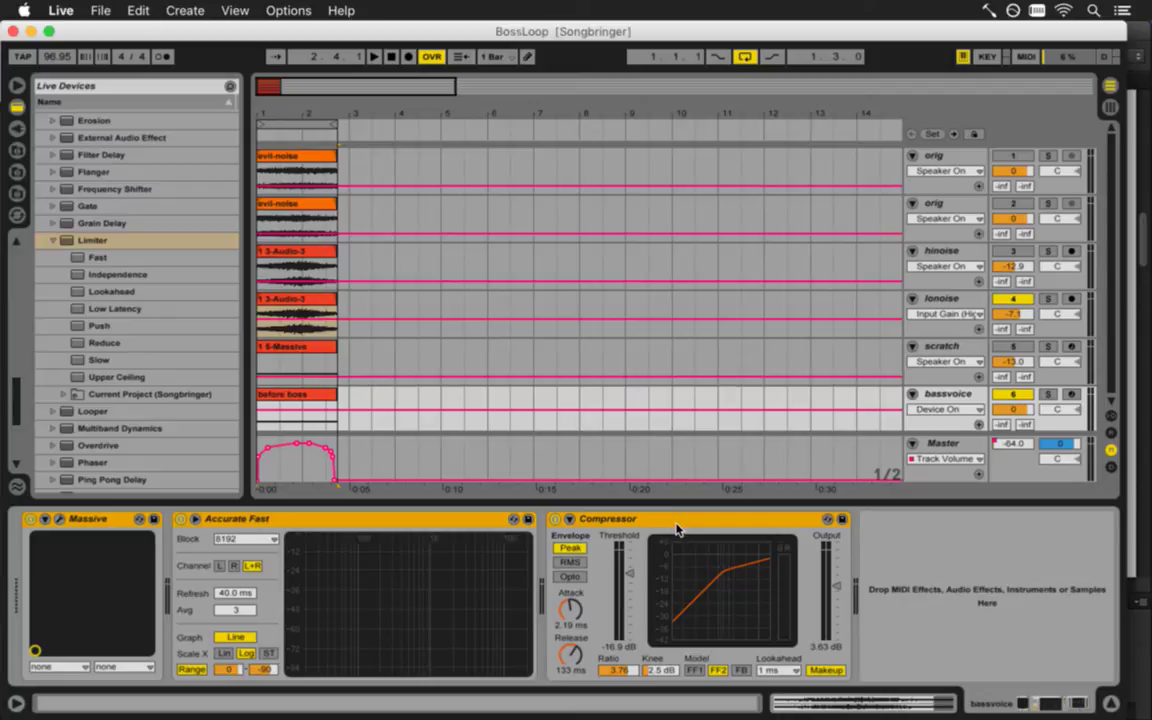
left_click(100, 10)
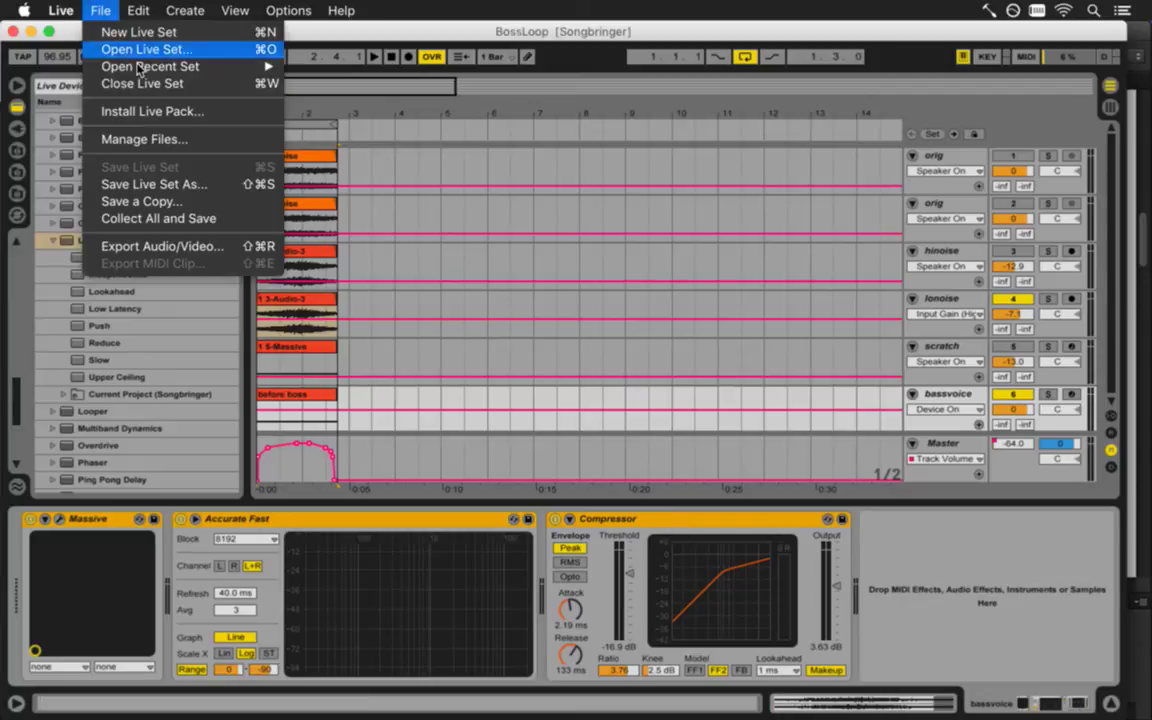
mouse_move(186, 72)
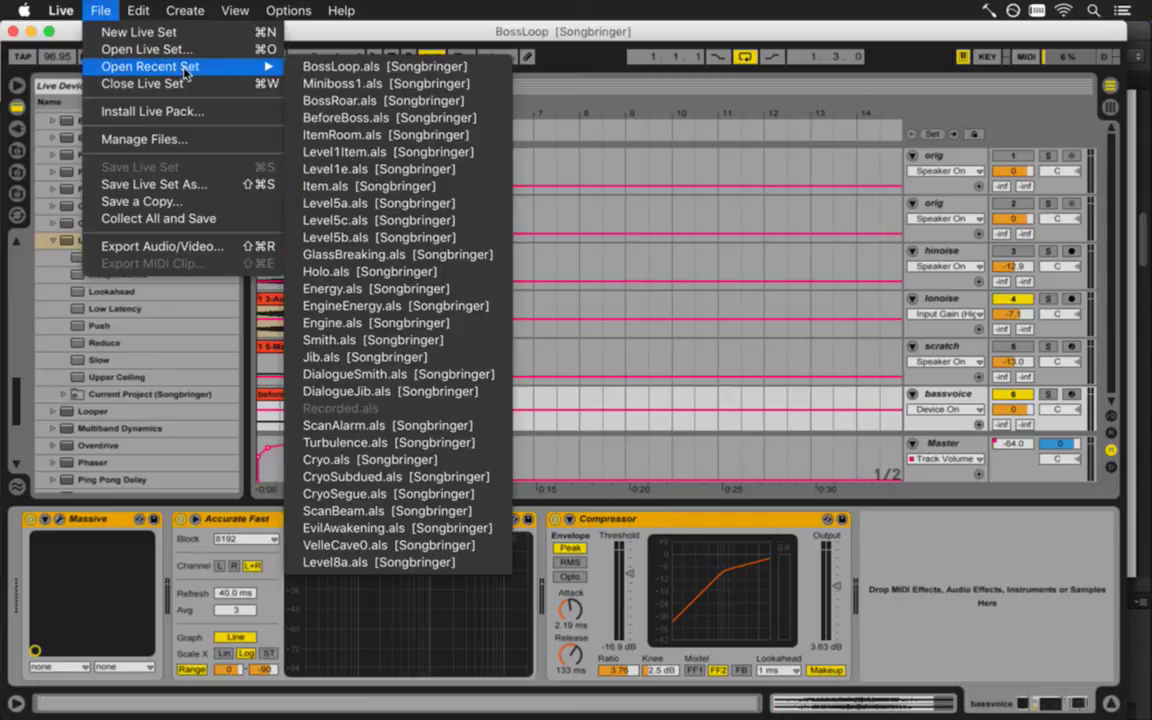
left_click(338, 69)
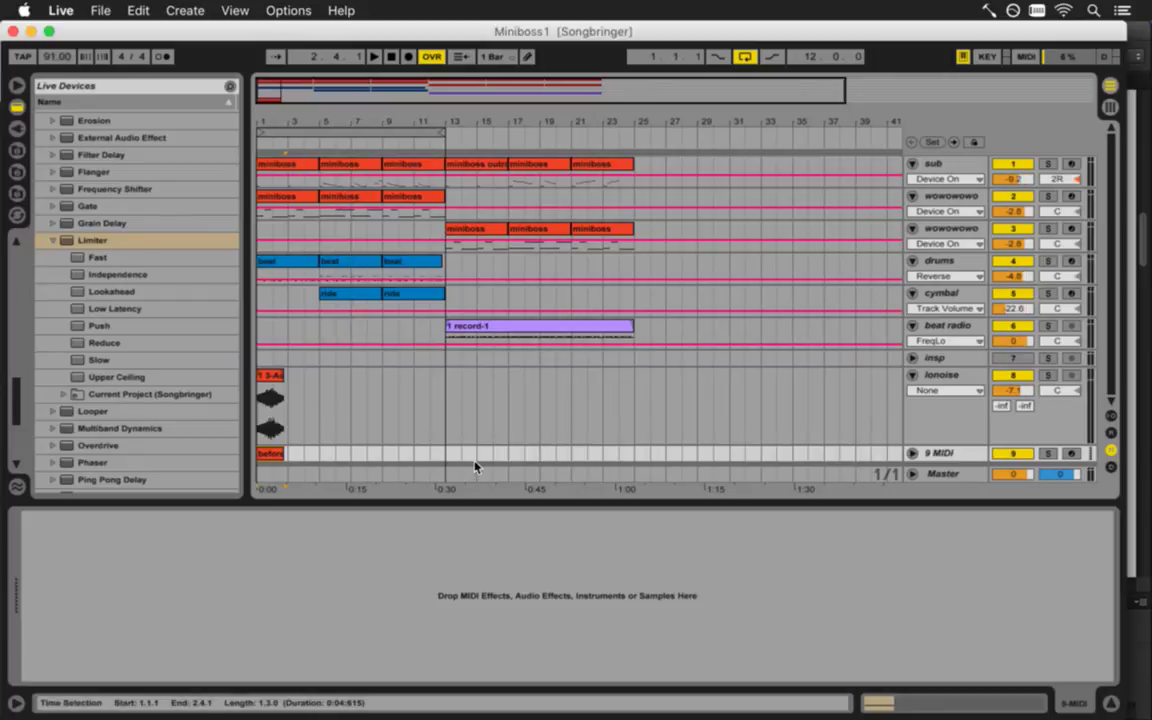
Paste the copied devices onto the MIDI track below lonoise and rename the track bassvoice
key("super+v")
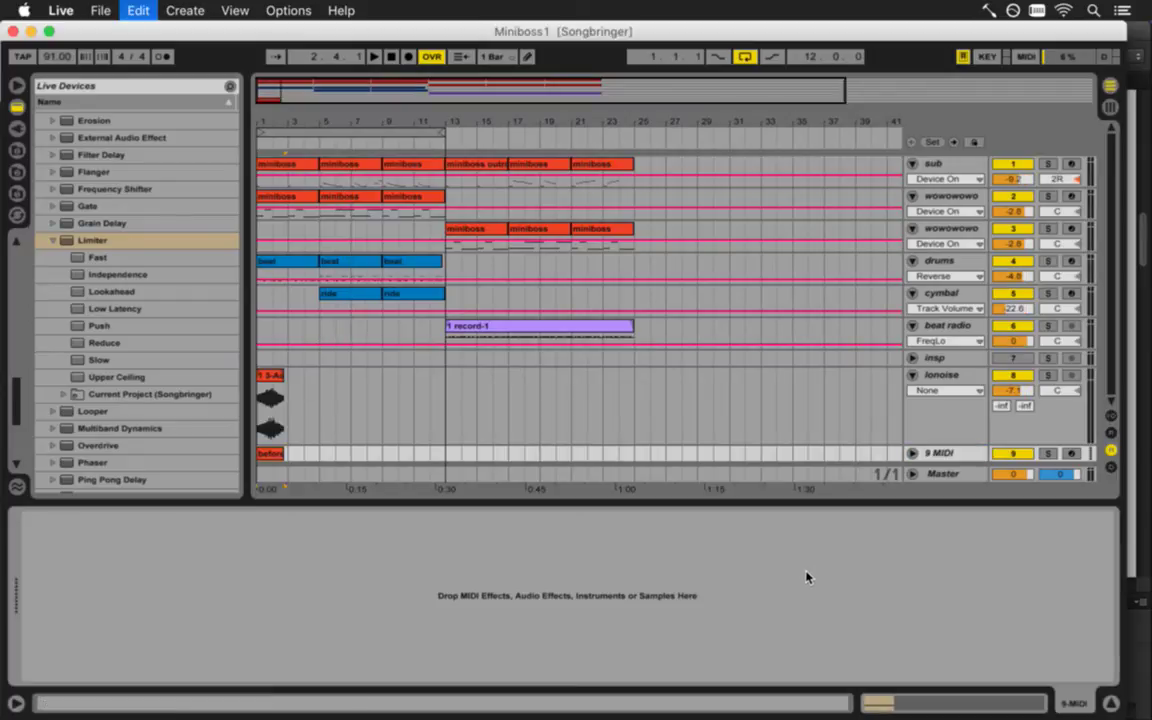
double_click(937, 454)
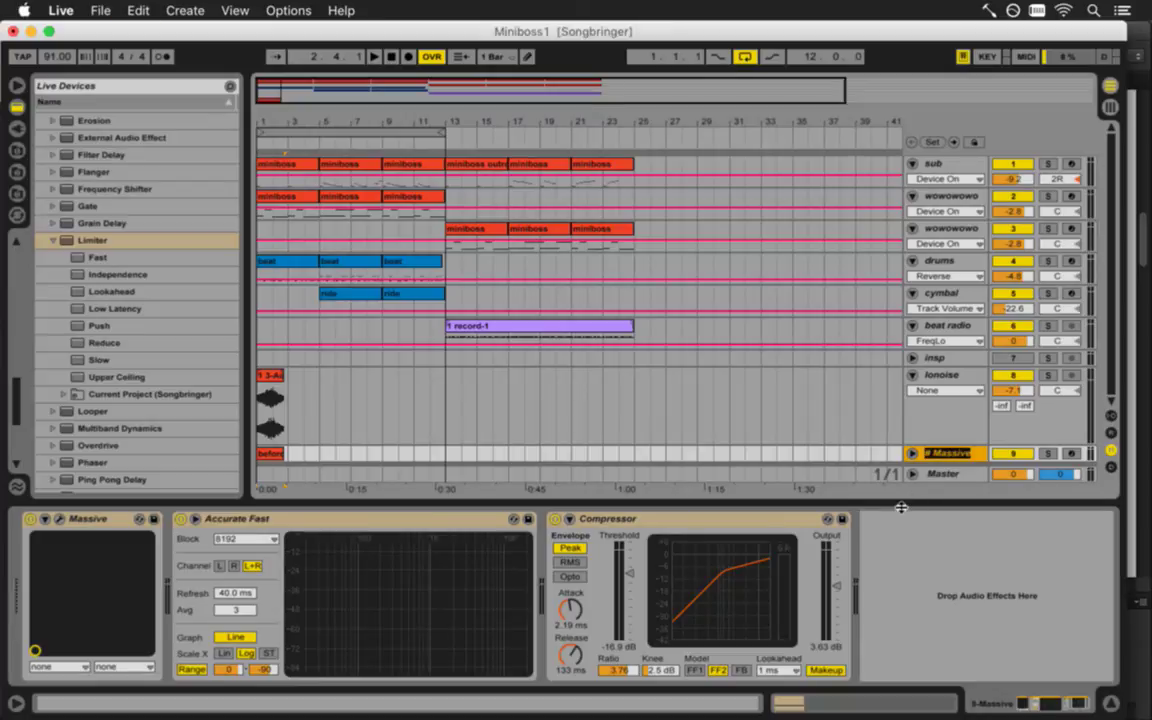
type("bassvoice")
key("Return")
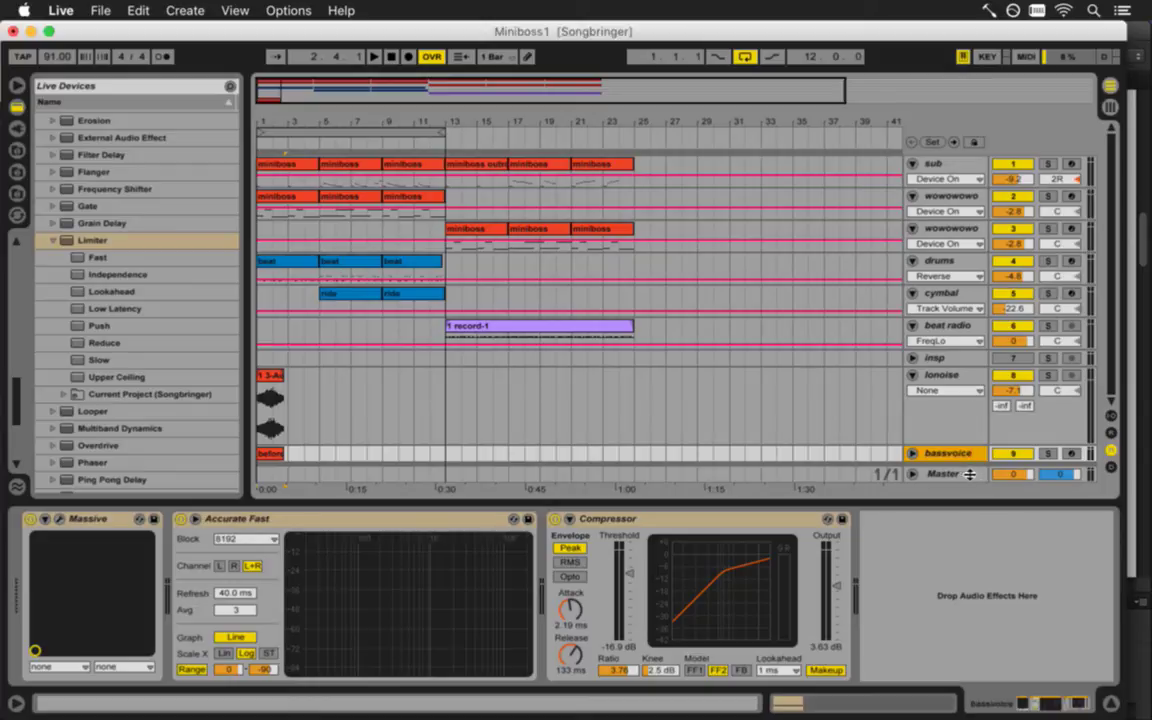
Play the arrangement from the start to hear the bassvoice and lonoise clips with the beat
key("space")
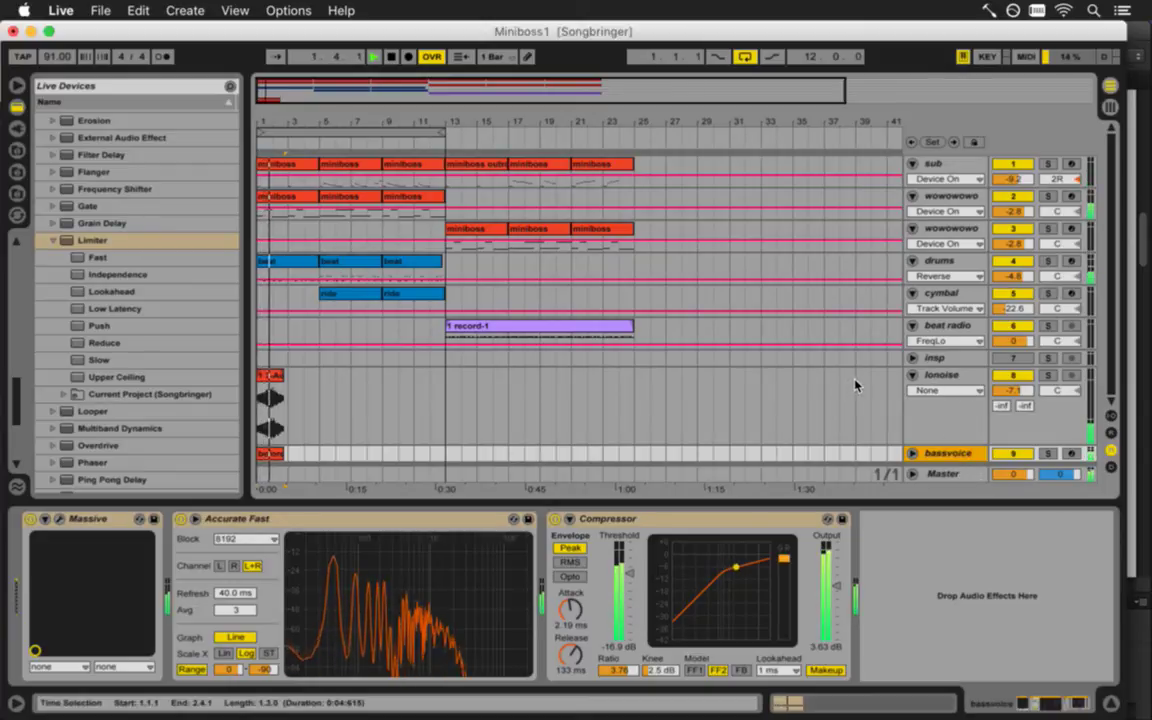
left_click(16, 86)
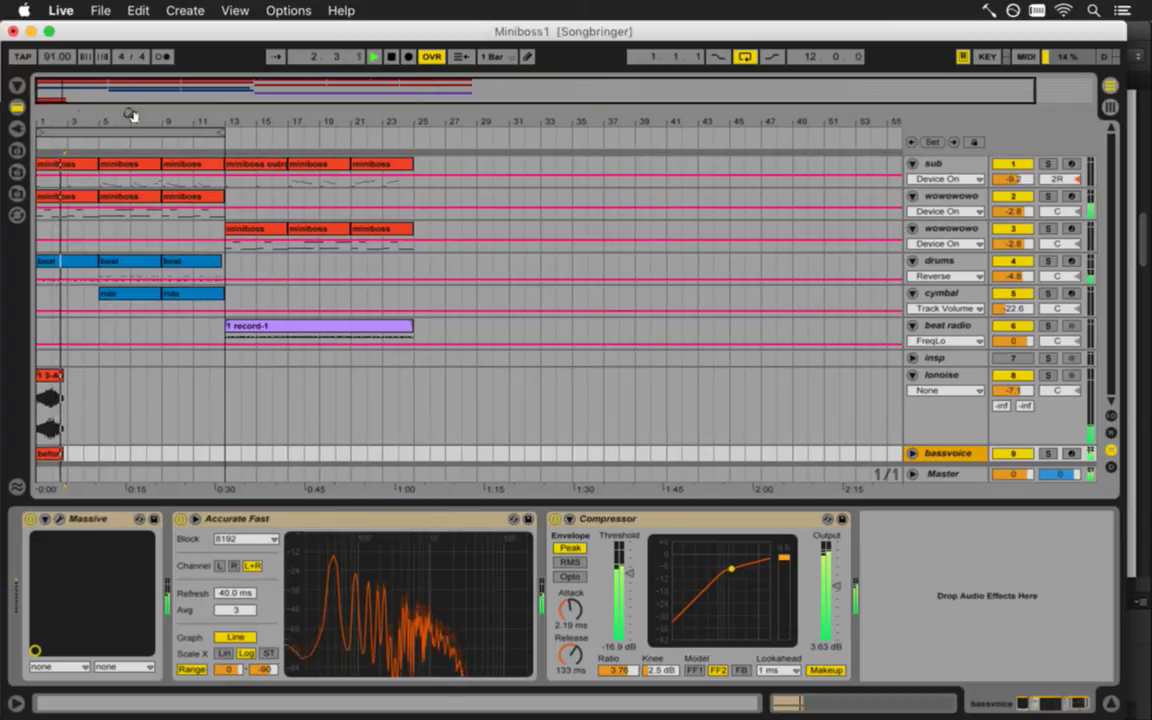
left_click_drag(44, 98, 45, 114)
key("space")
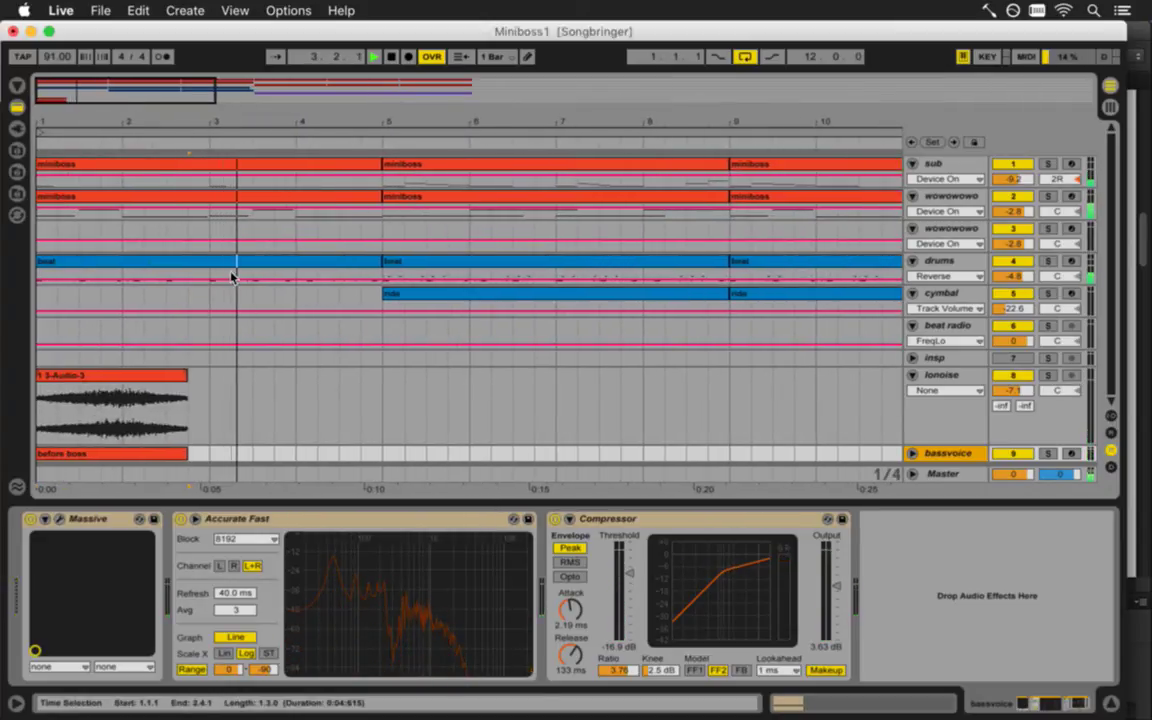
Extend the before boss clip on bassvoice, its internal end and its F#0 note to bar 3
left_click(158, 378)
left_click(160, 378)
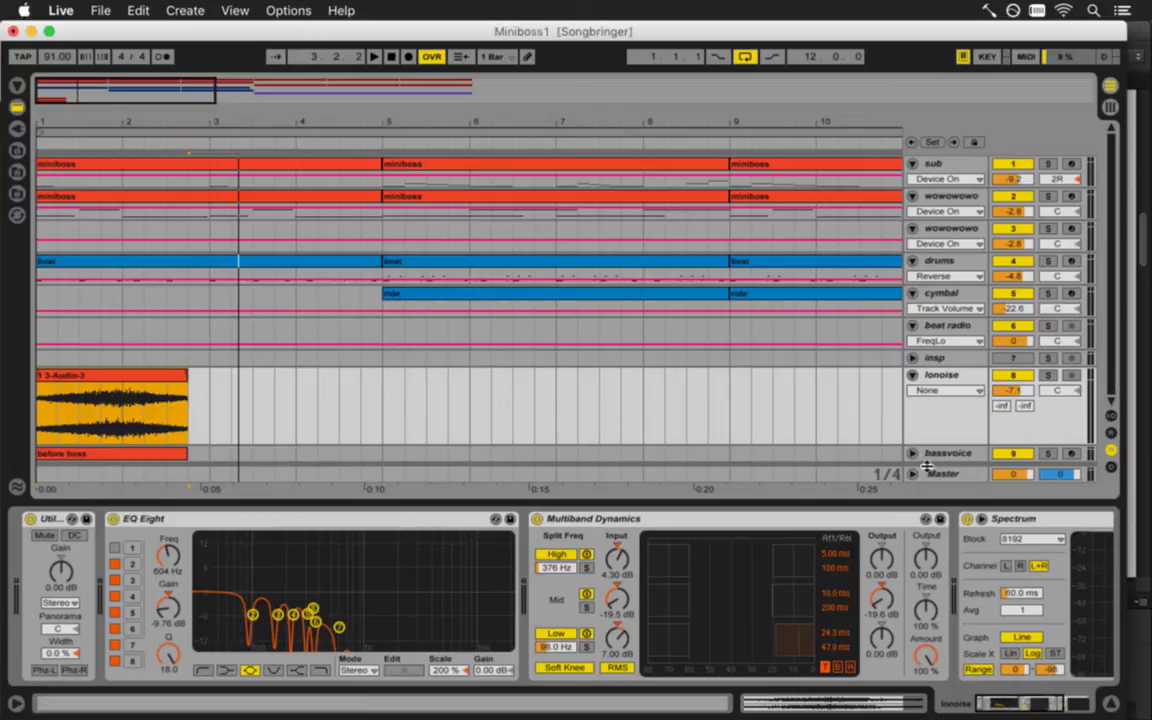
scroll(1118, 365, "down", 3)
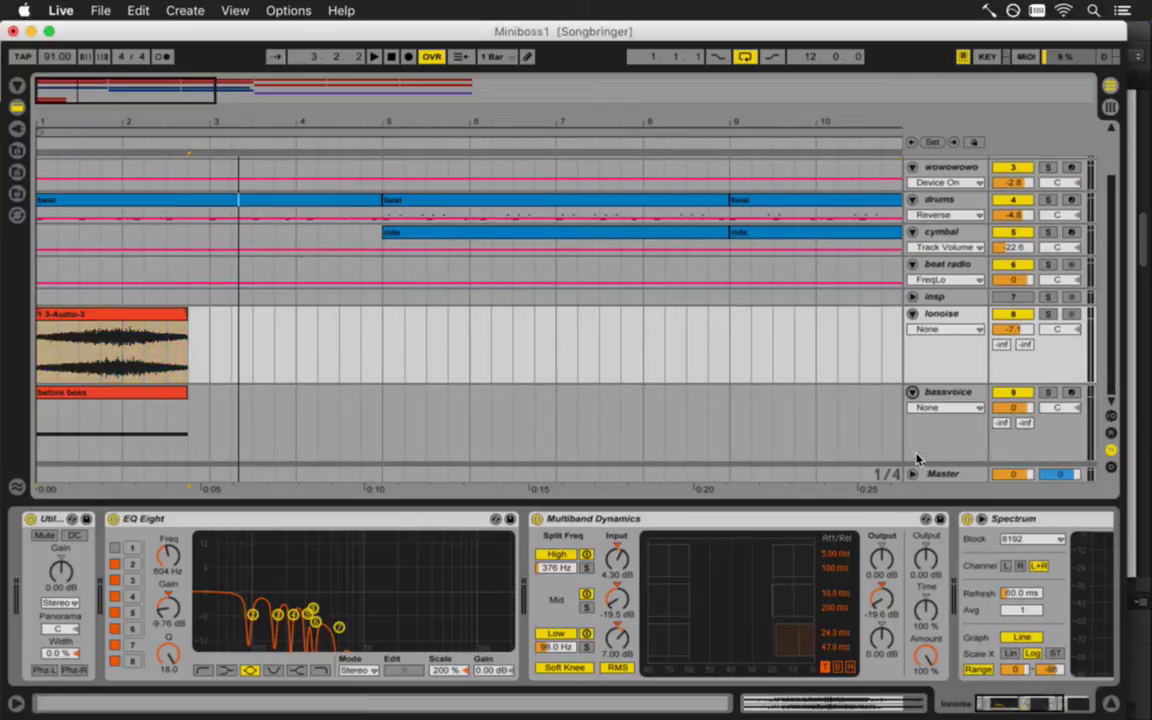
left_click_drag(184, 395, 220, 397)
double_click(210, 405)
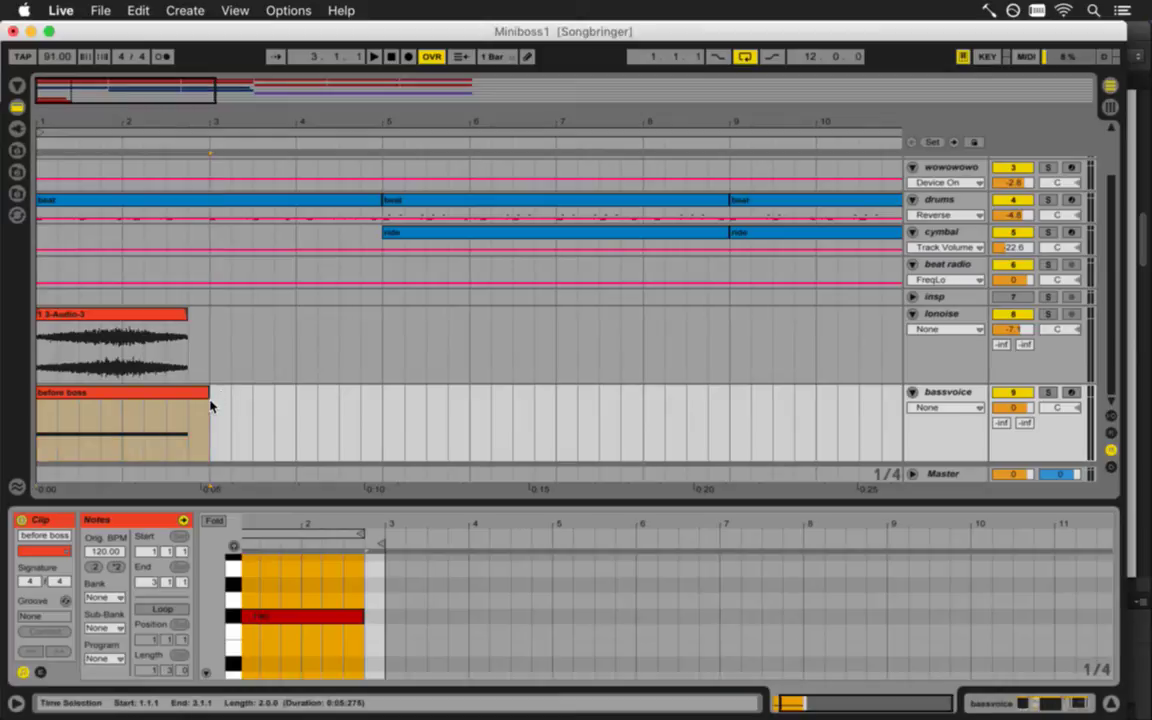
left_click(360, 618)
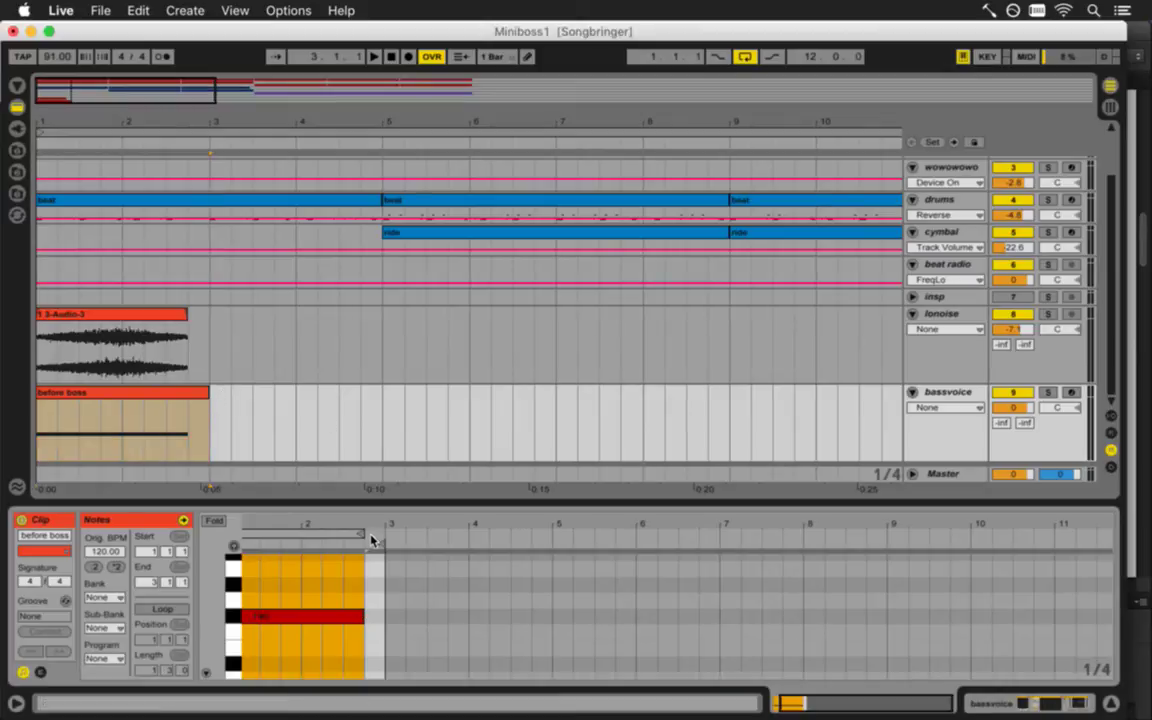
left_click_drag(379, 538, 385, 538)
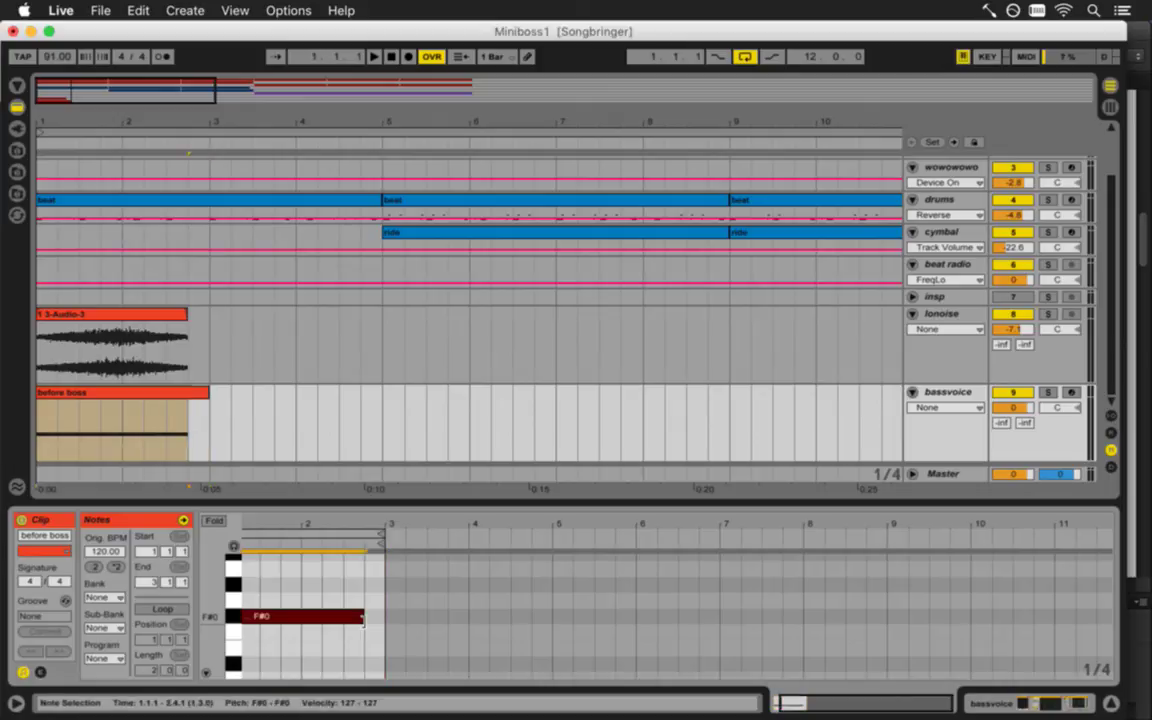
key("space")
left_click(218, 403, "shift")
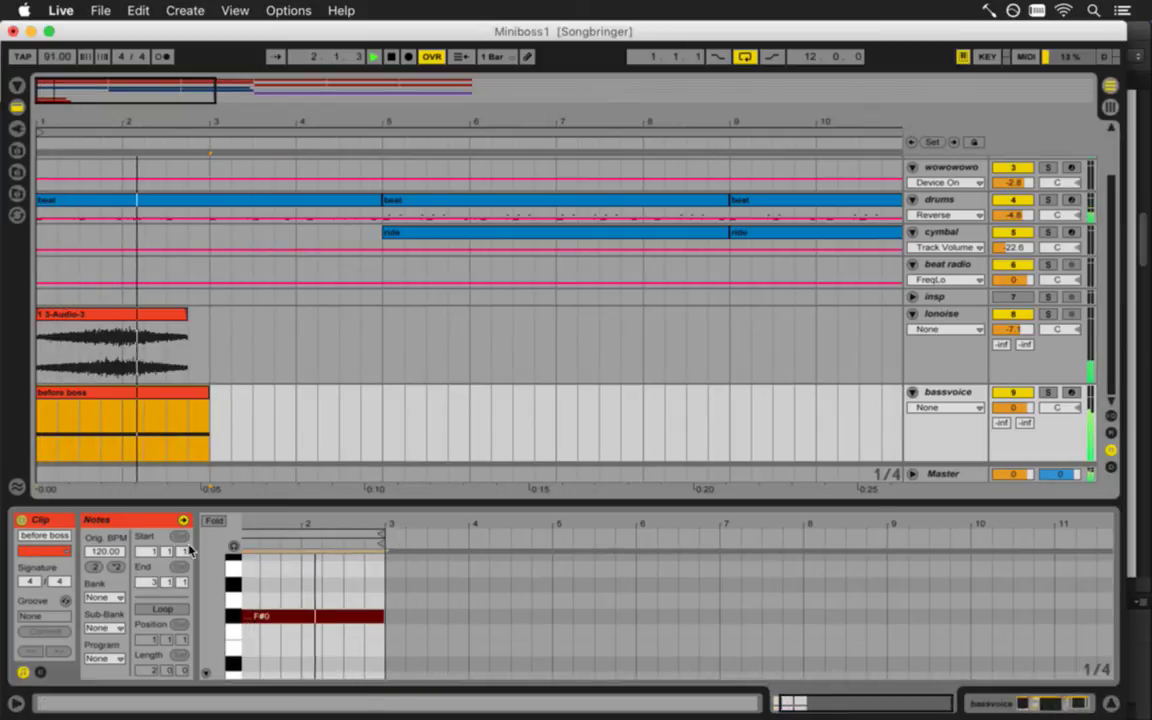
Turn on looping for the before boss clip, extend it to bar 5, and save the set
key("space")
key("super+l")
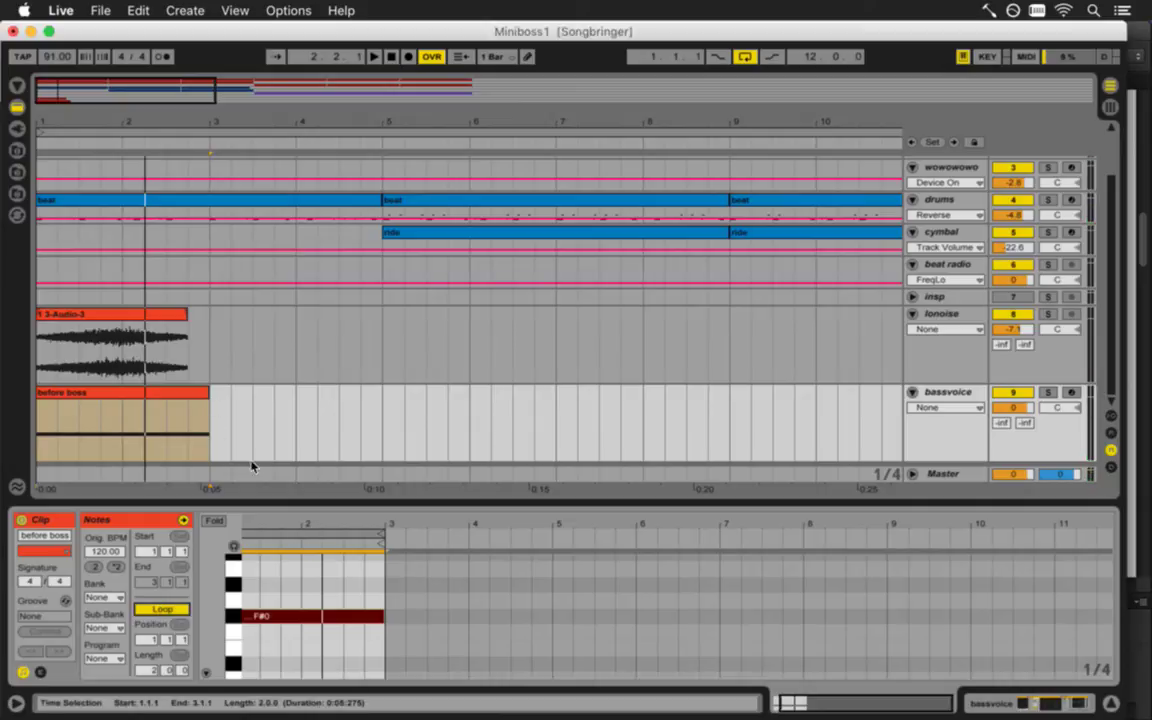
left_click_drag(210, 394, 382, 398)
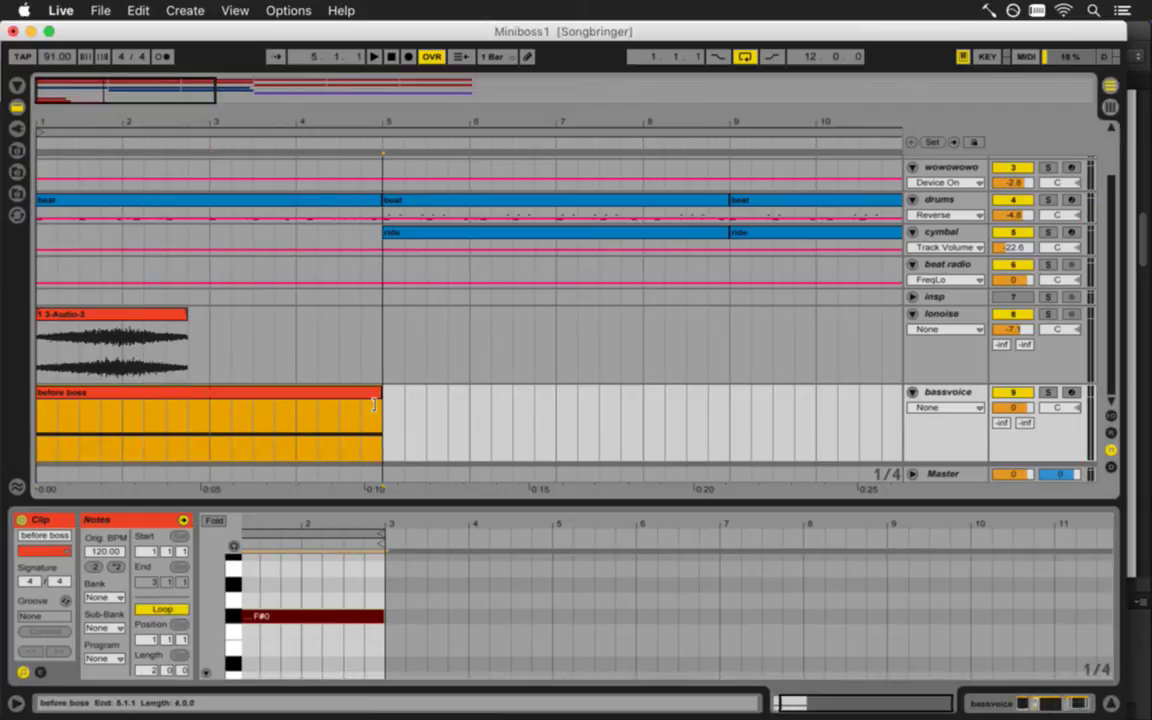
key("super+s")
Turn on looping for the lonoise audio clip with a segment BPM of 91 and extend it to 3.4.1
left_click(124, 318)
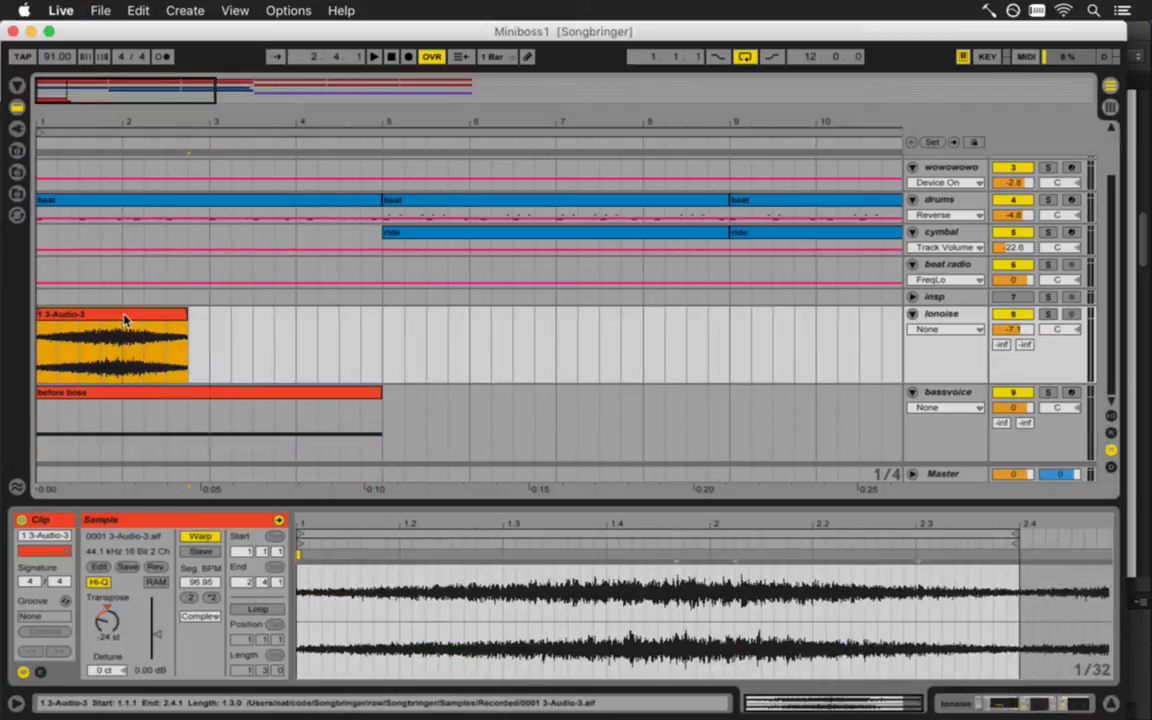
left_click(257, 609)
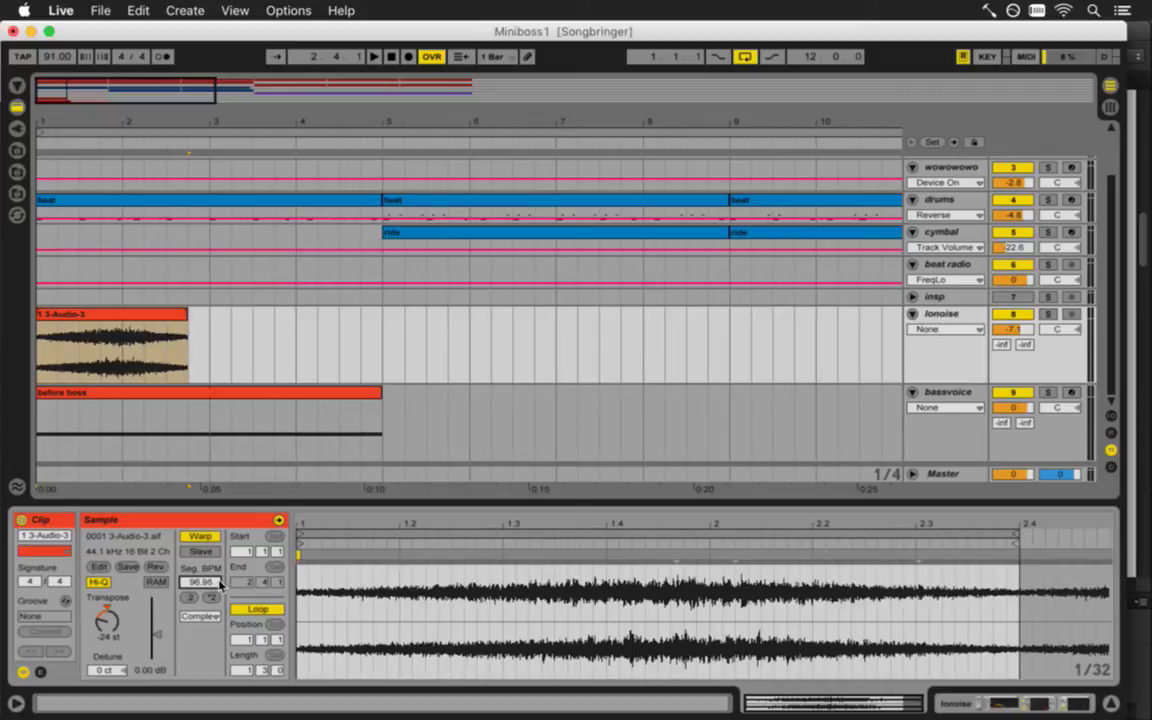
key("Return")
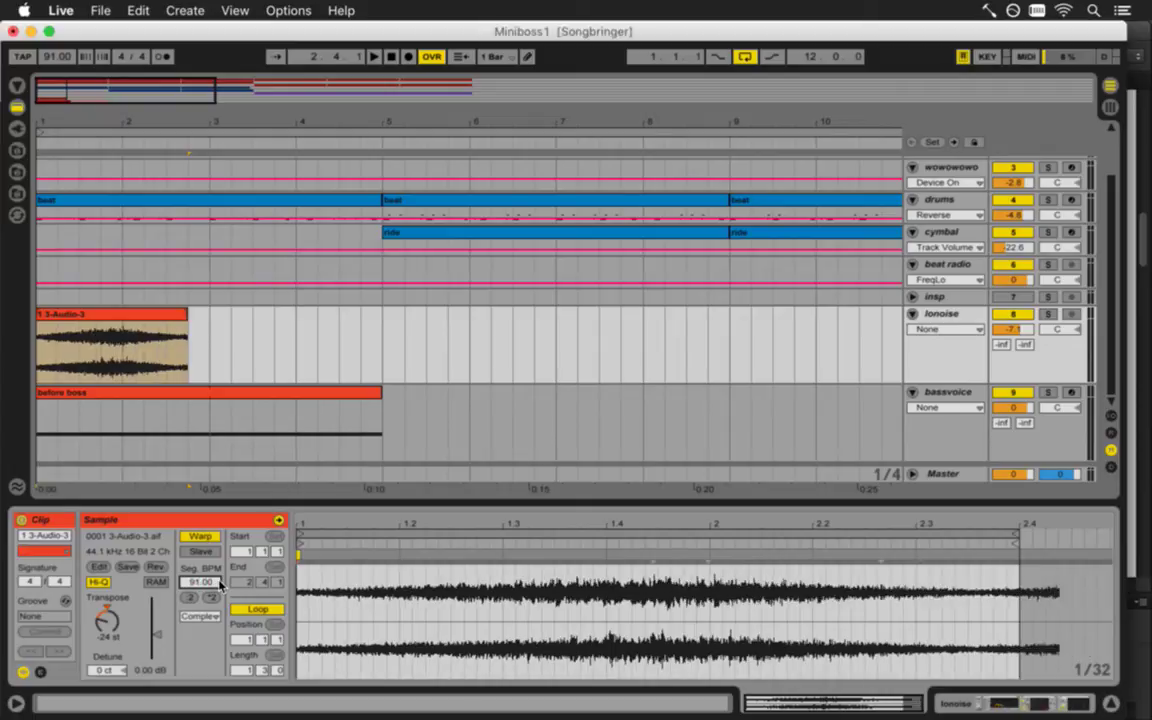
left_click_drag(187, 318, 268, 325)
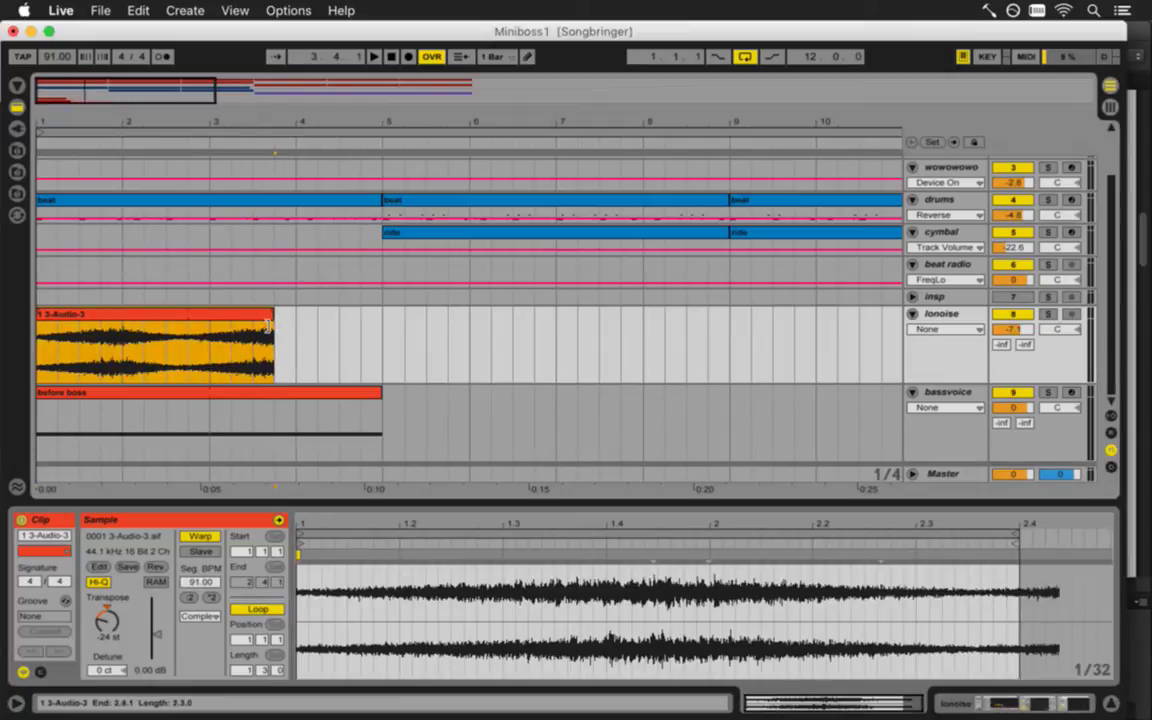
Try segment BPM values of 100, 120 and 140 on the lonoise clip and play back the result
left_click(200, 582)
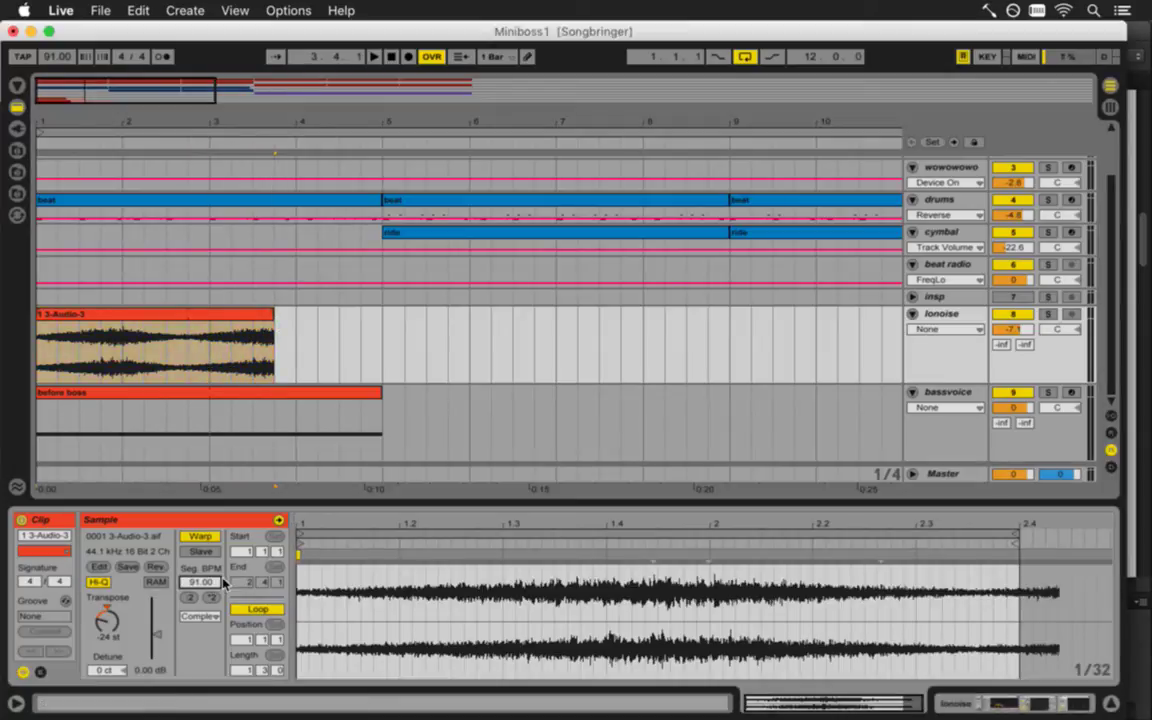
type("100")
key("Return")
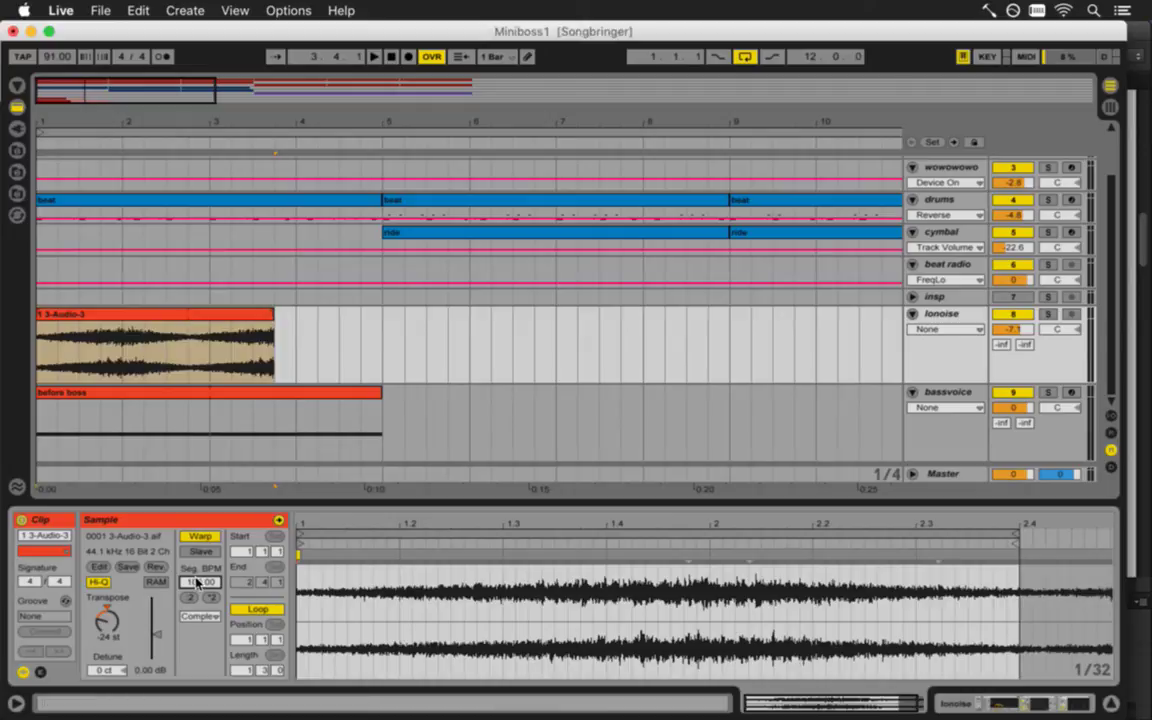
left_click(198, 582)
type("120")
key("Return")
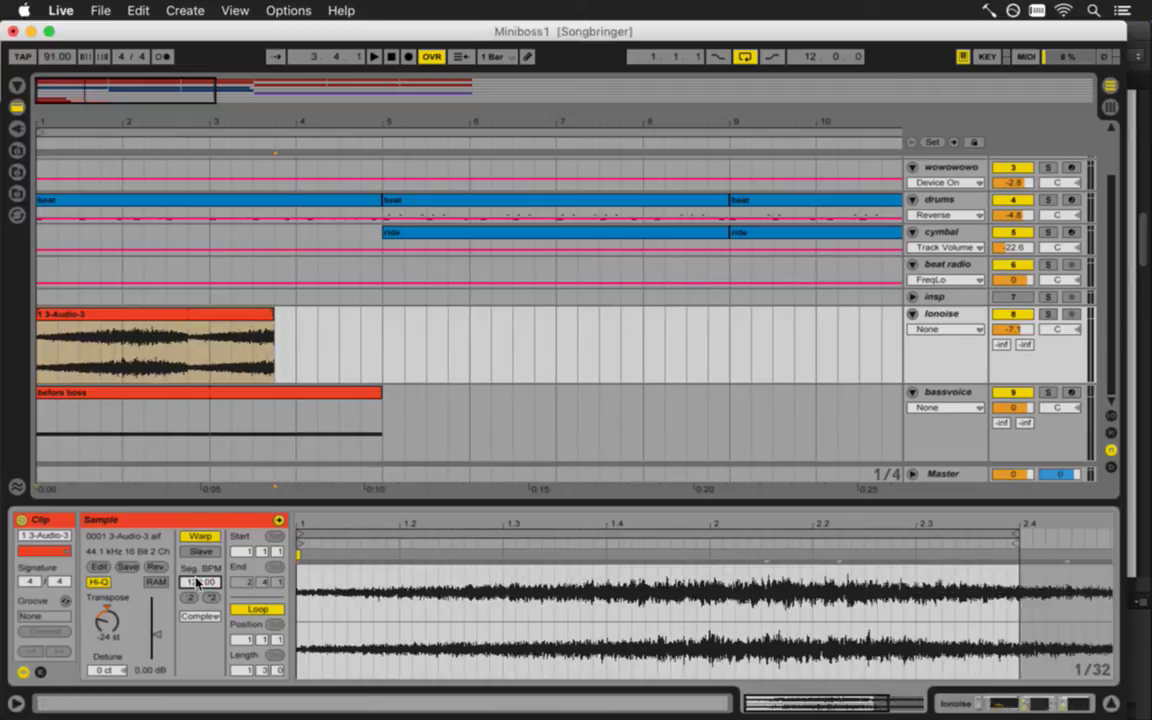
key("Return")
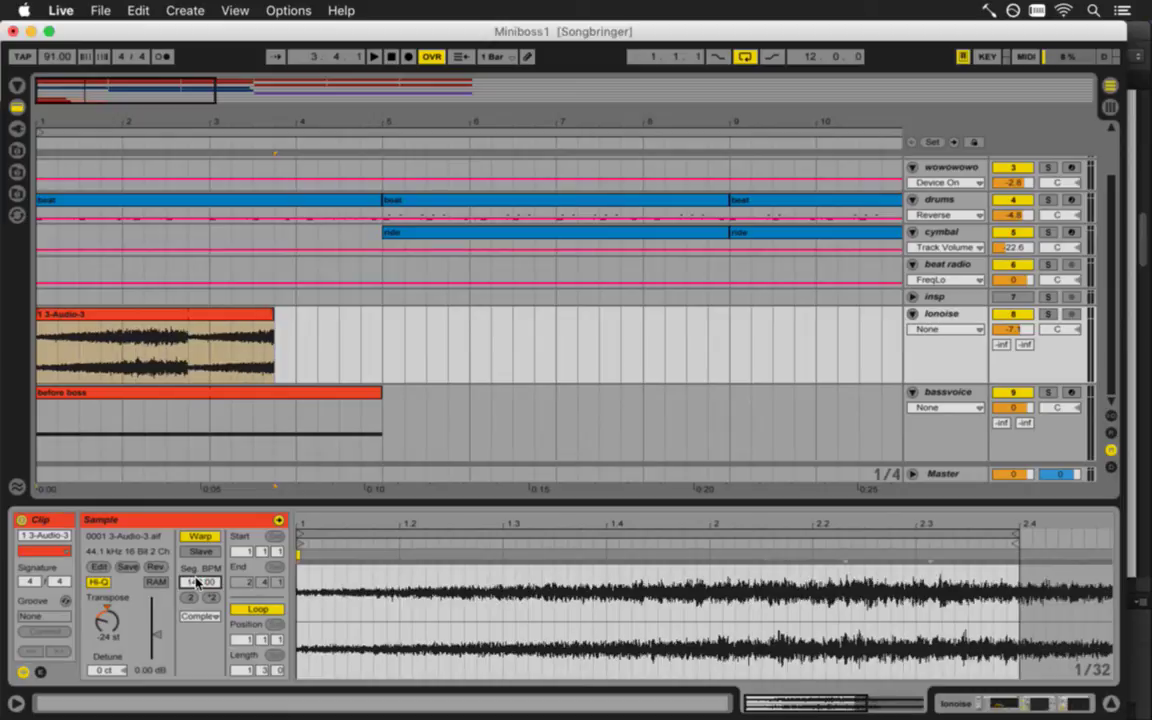
key("space")
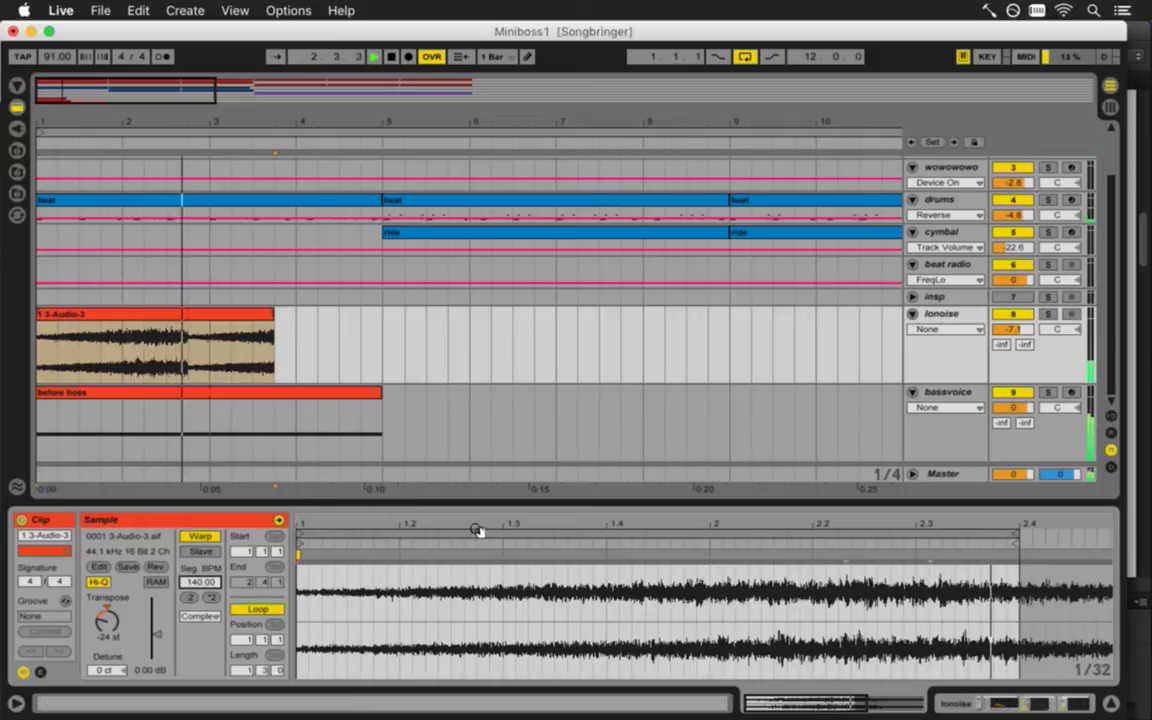
key("space")
Extend the lonoise clip's loop length to 2.2.1 and play it against the beat
left_click_drag(689, 517, 689, 527)
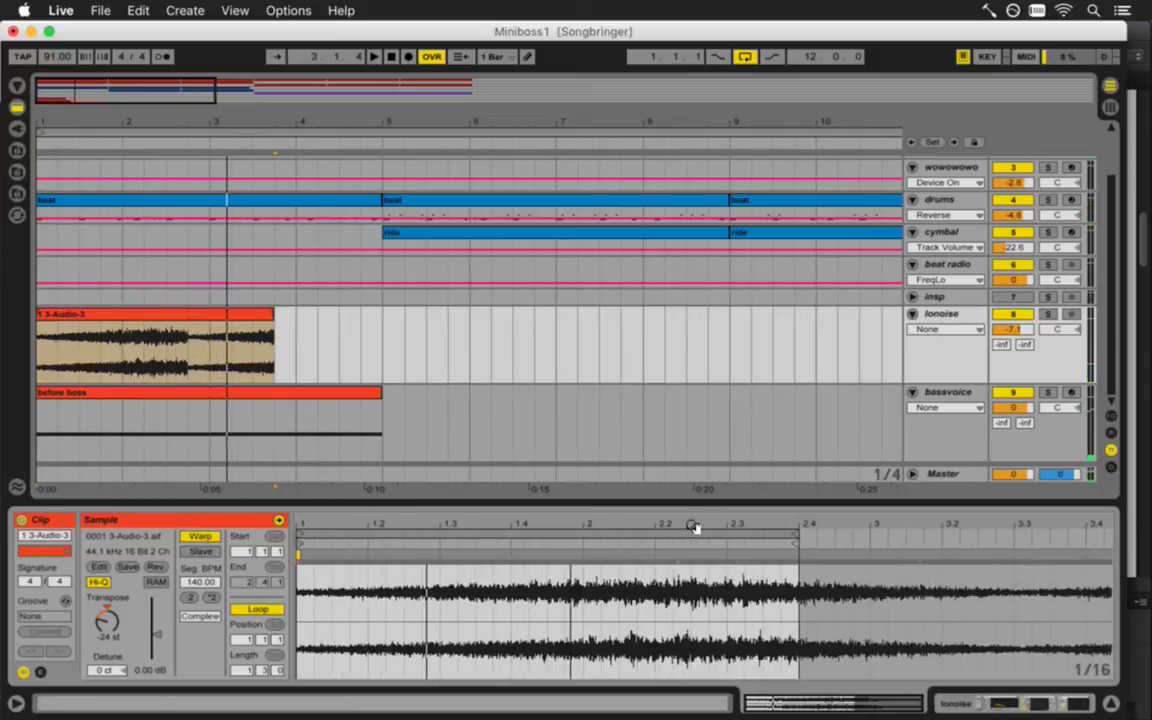
left_click_drag(792, 549, 1028, 548)
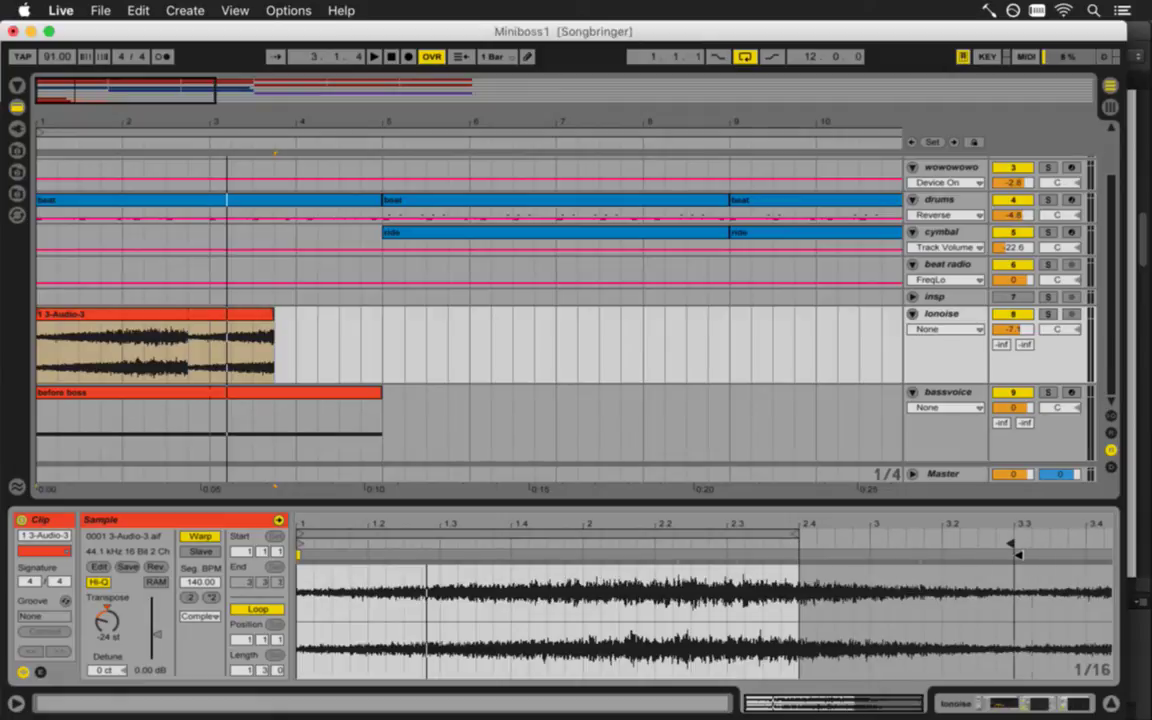
left_click_drag(797, 540, 1026, 538)
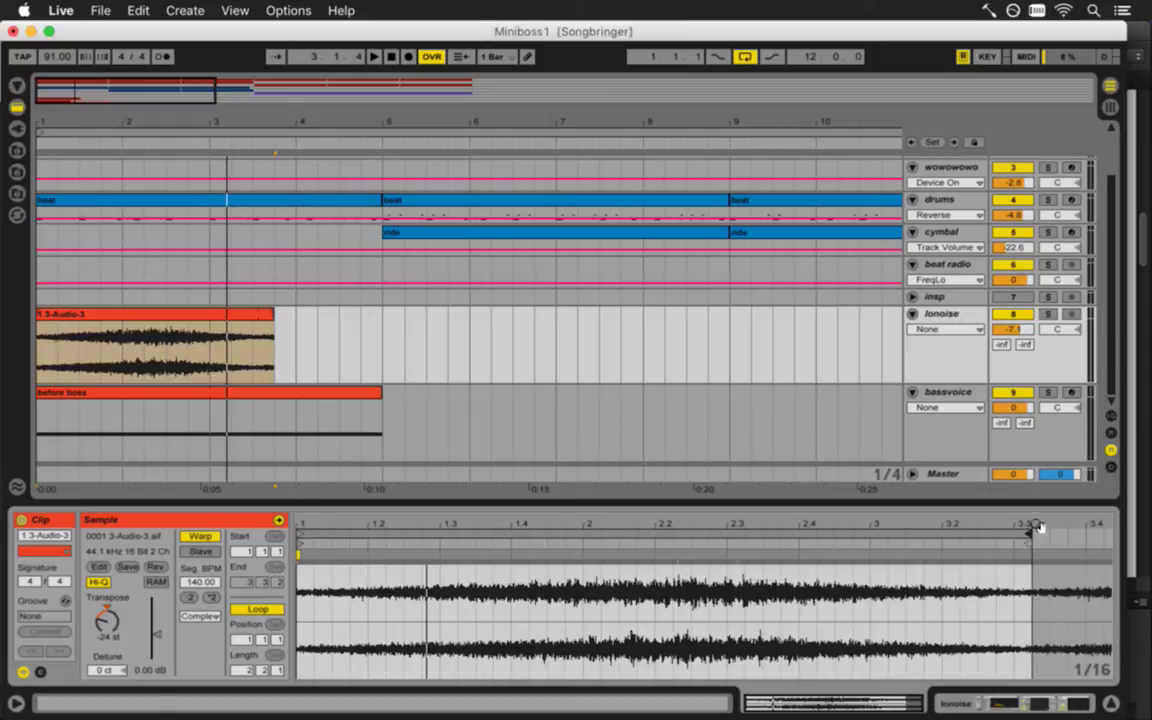
left_click(209, 583)
key("space")
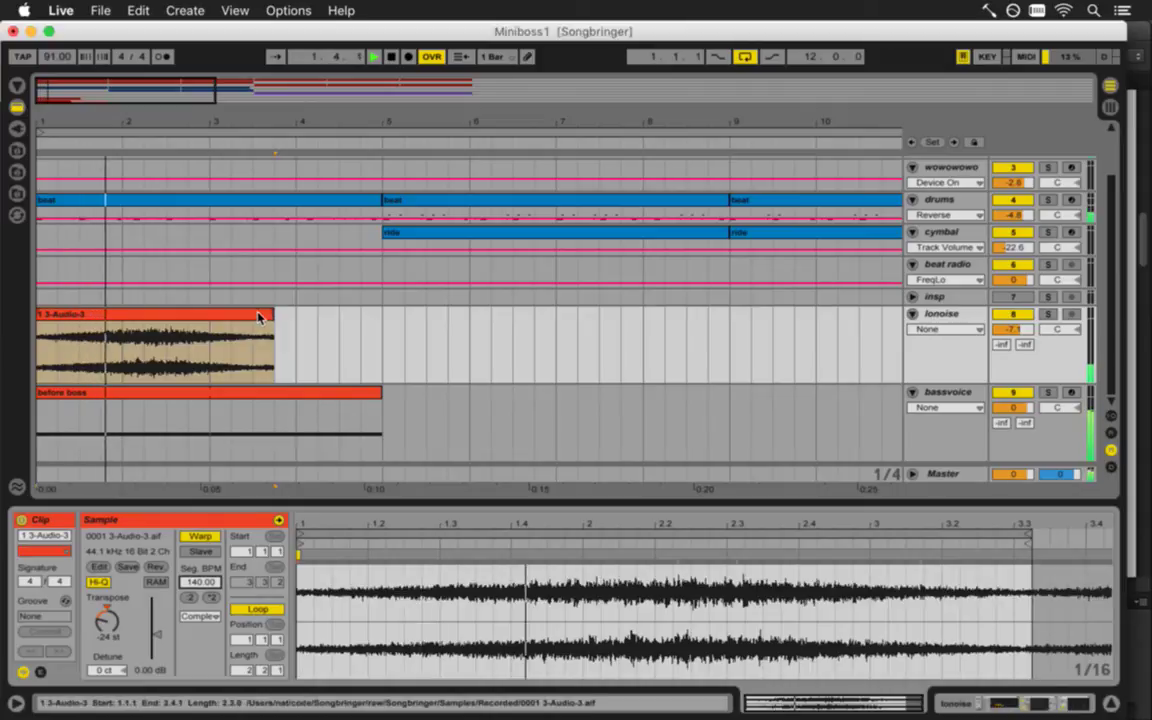
key("space")
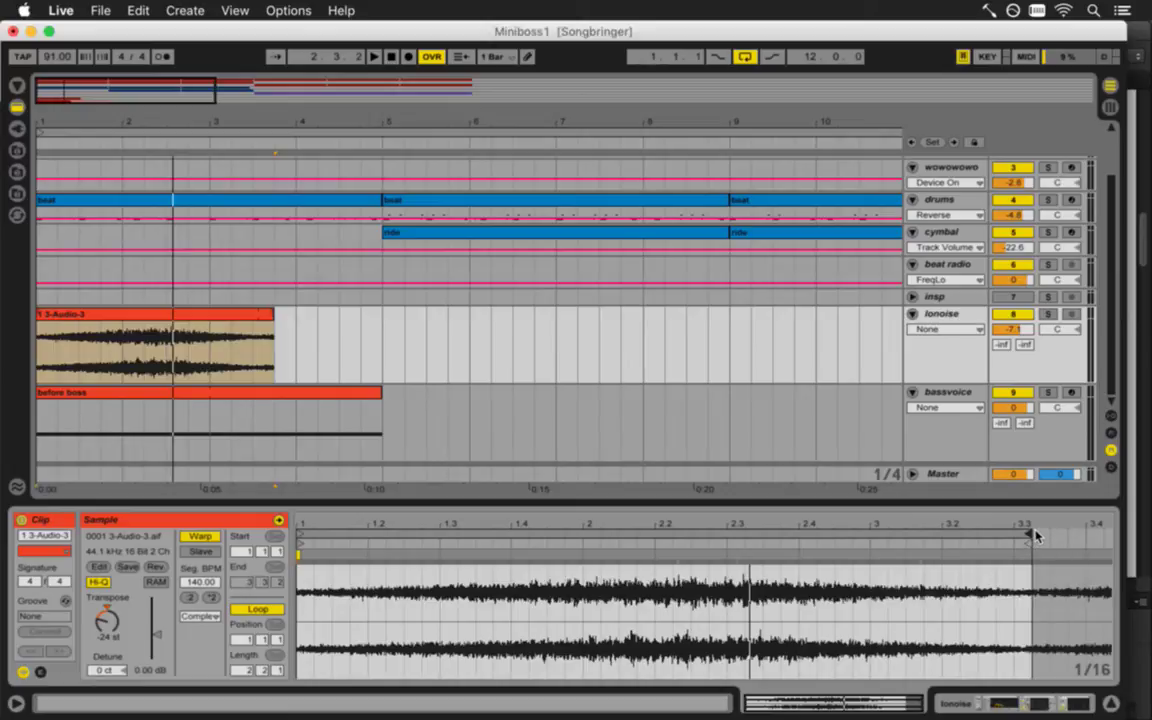
Set the lonoise clip's loop length to 2.0.0 and its segment BPM to 112.81
left_click_drag(1027, 538, 868, 547)
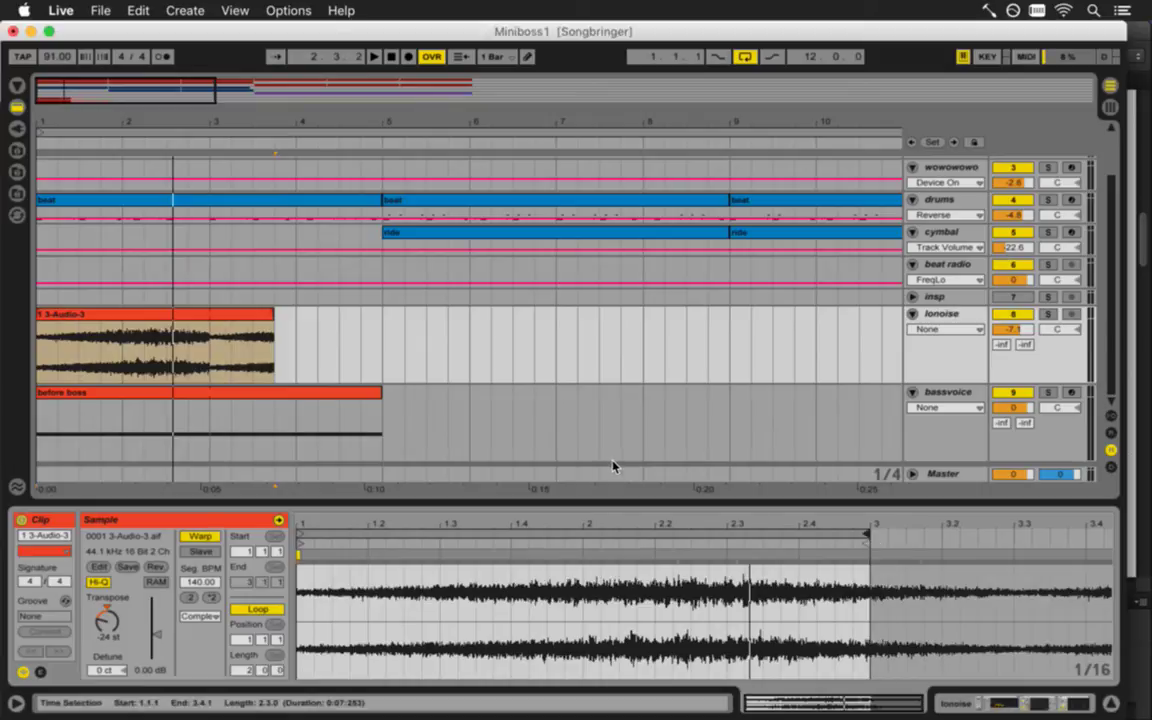
left_click_drag(200, 582, 201, 591)
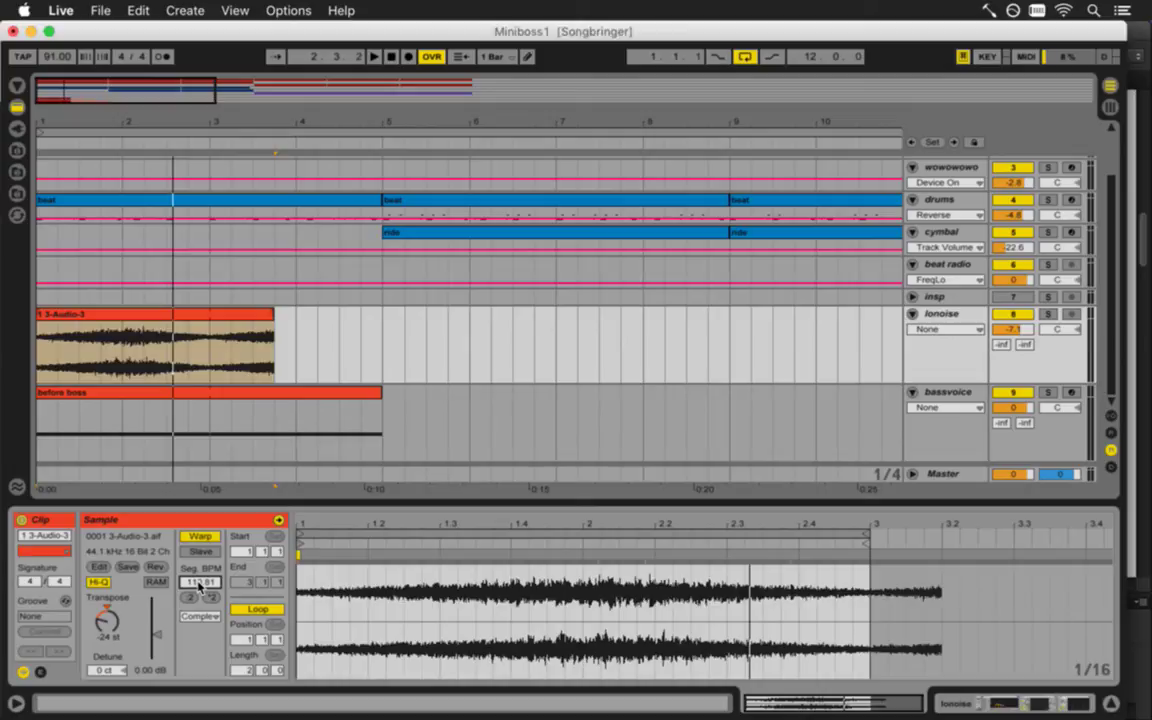
Set the lonoise clip's segment BPM to 110.81, extend it to 5.1.1 and play it against the beat
key("space")
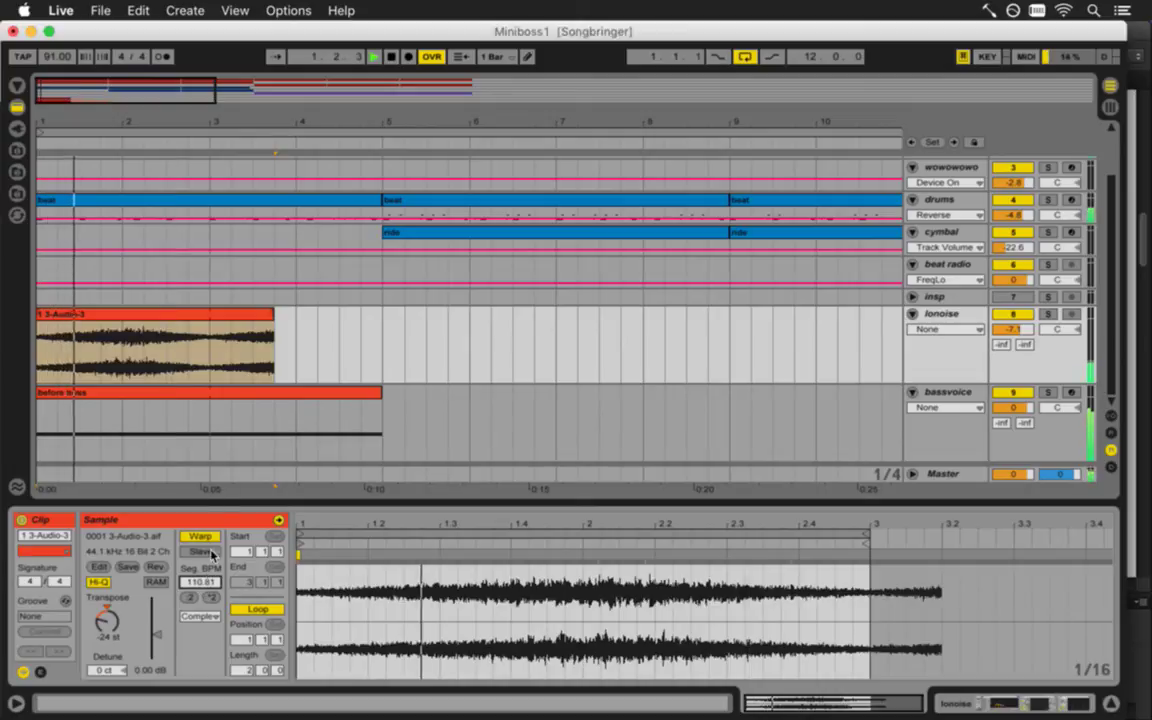
left_click_drag(274, 320, 378, 435)
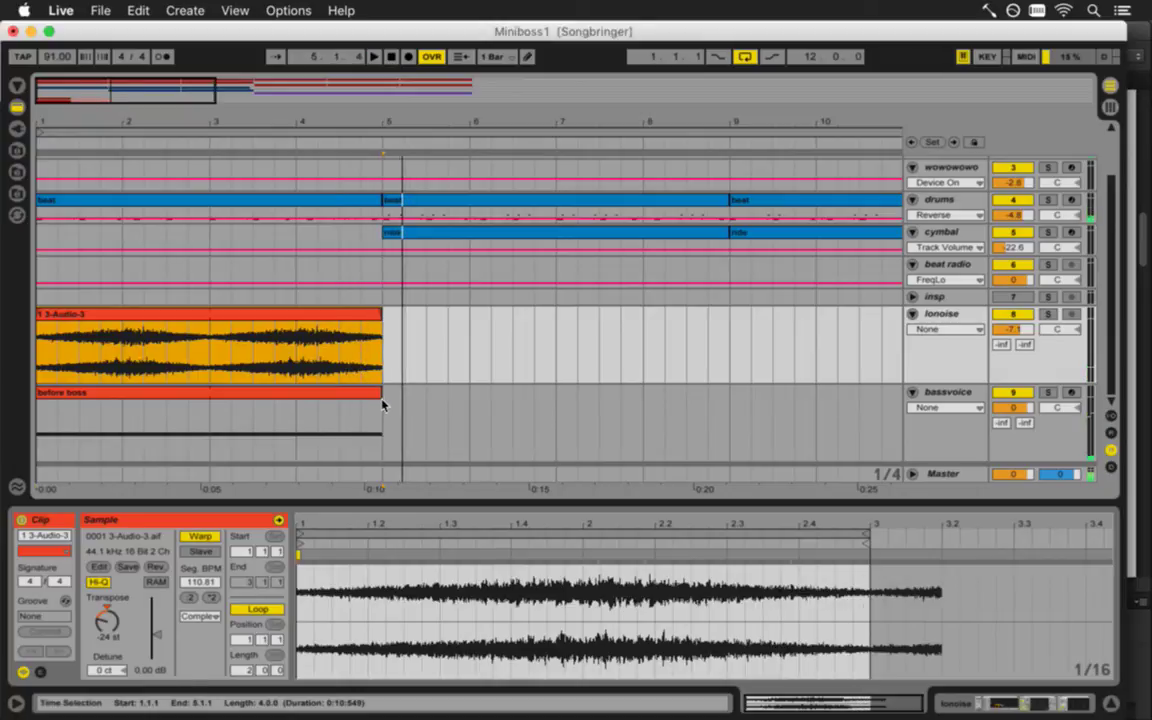
left_click(379, 395)
key("space")
Extend the lonoise and bassvoice clips to 13.1.1, check the playback and save the set
left_click_drag(355, 121, 352, 128)
left_click_drag(118, 320, 281, 322)
left_click_drag(118, 395, 283, 395)
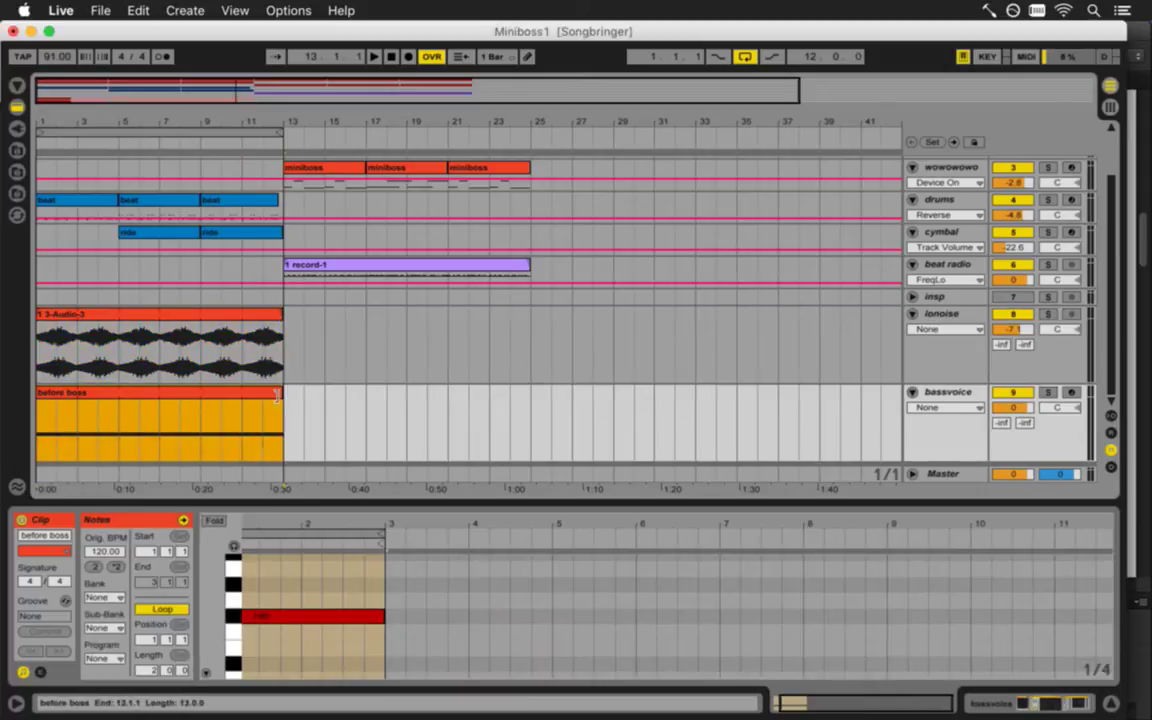
key("space")
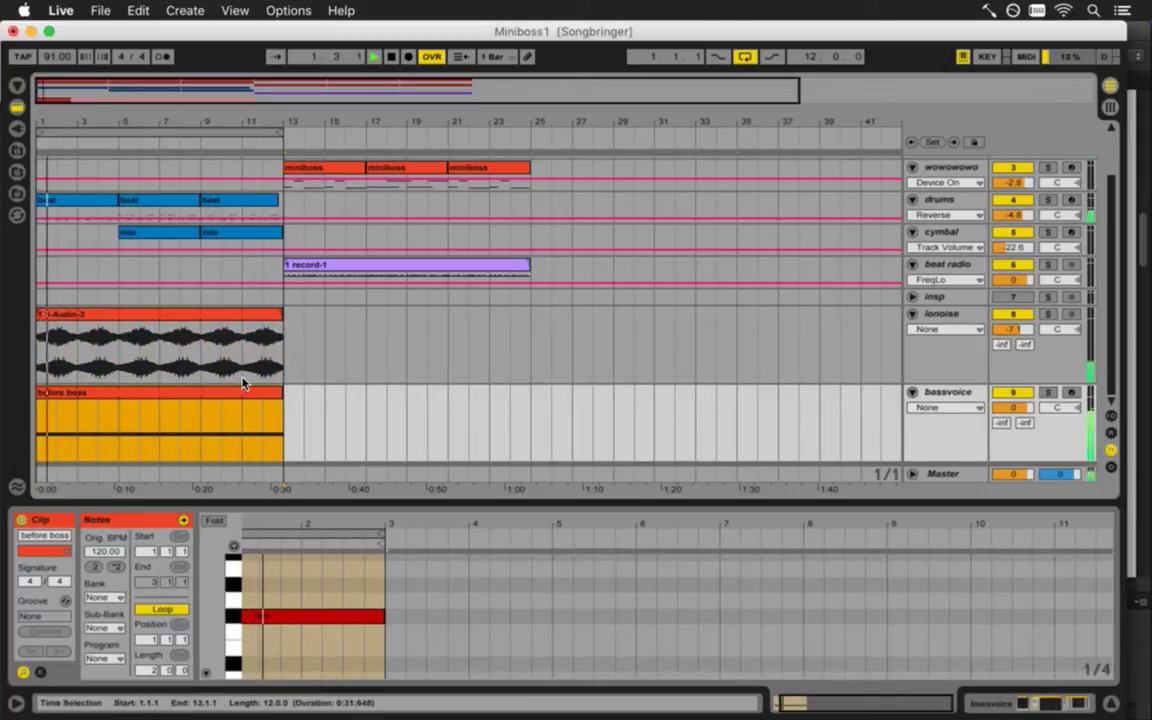
key("space")
key("super+s")
Open the recent BossLoop set to examine its lonoise and bassvoice tracks, and return to the Miniboss1 set
left_click(100, 10)
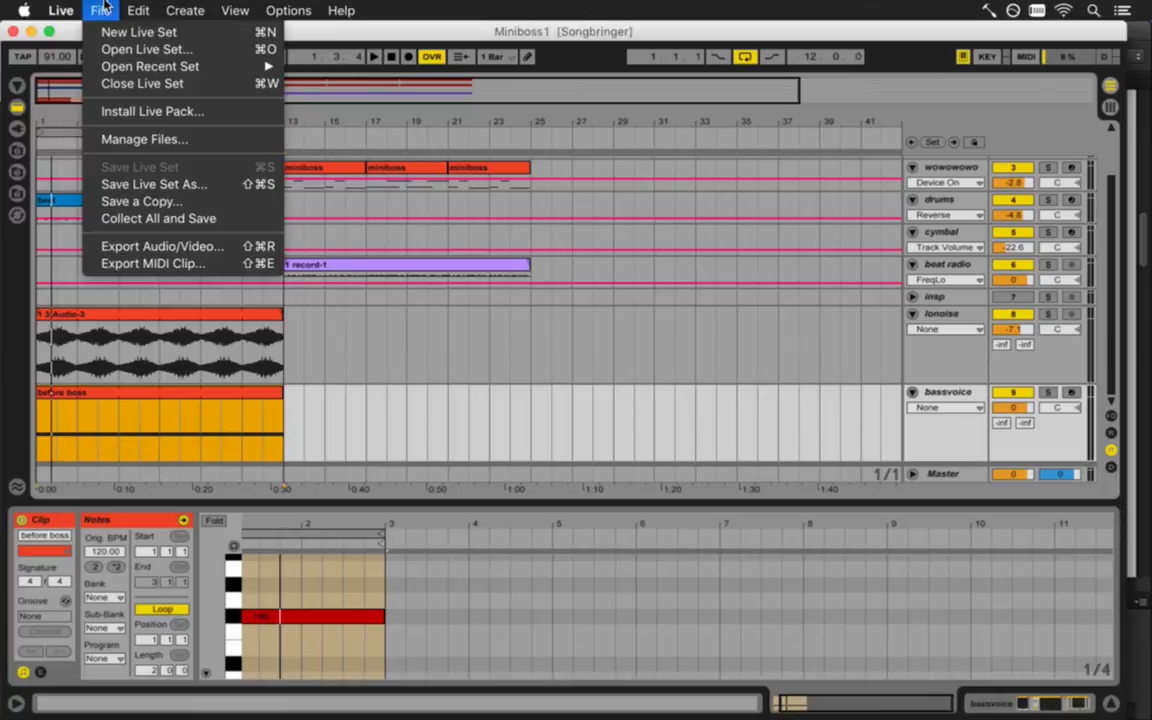
mouse_move(158, 68)
left_click(304, 77)
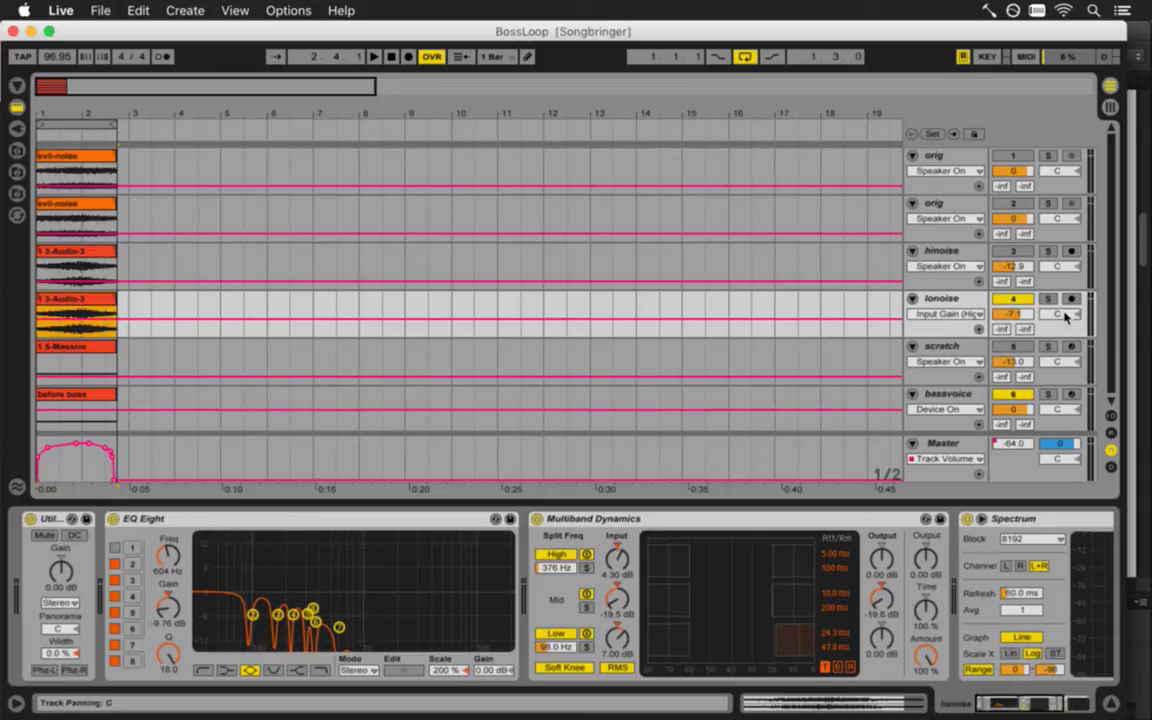
left_click(1058, 414)
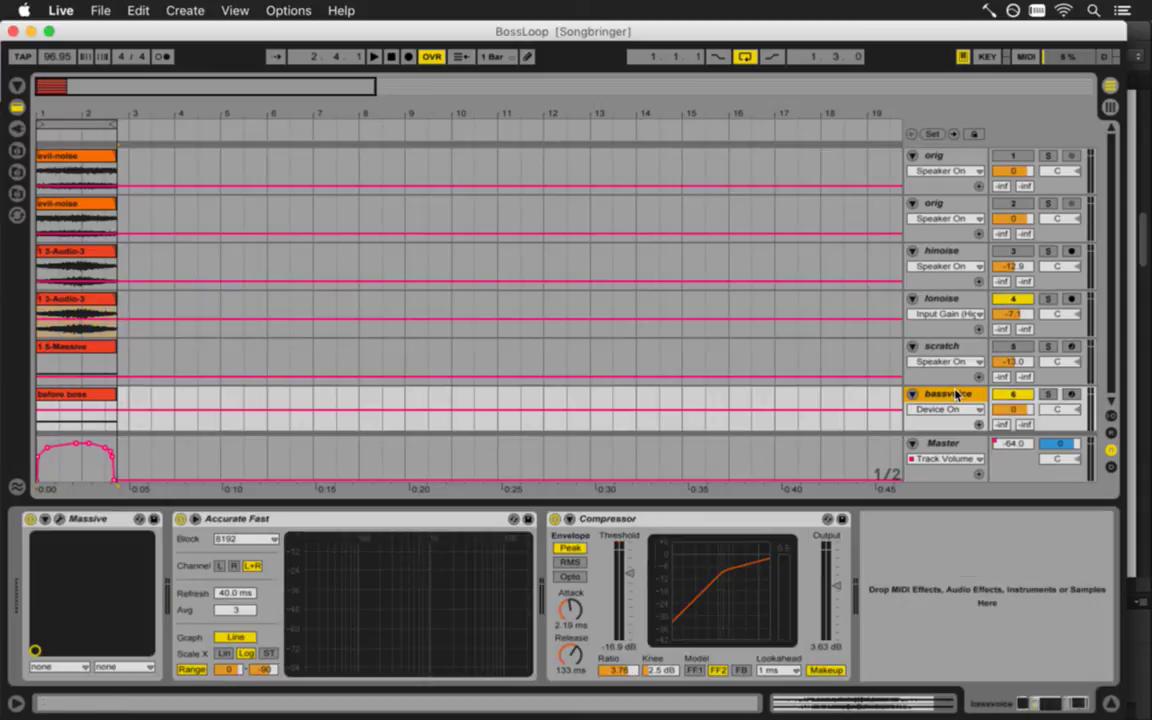
left_click(110, 10)
mouse_move(212, 64)
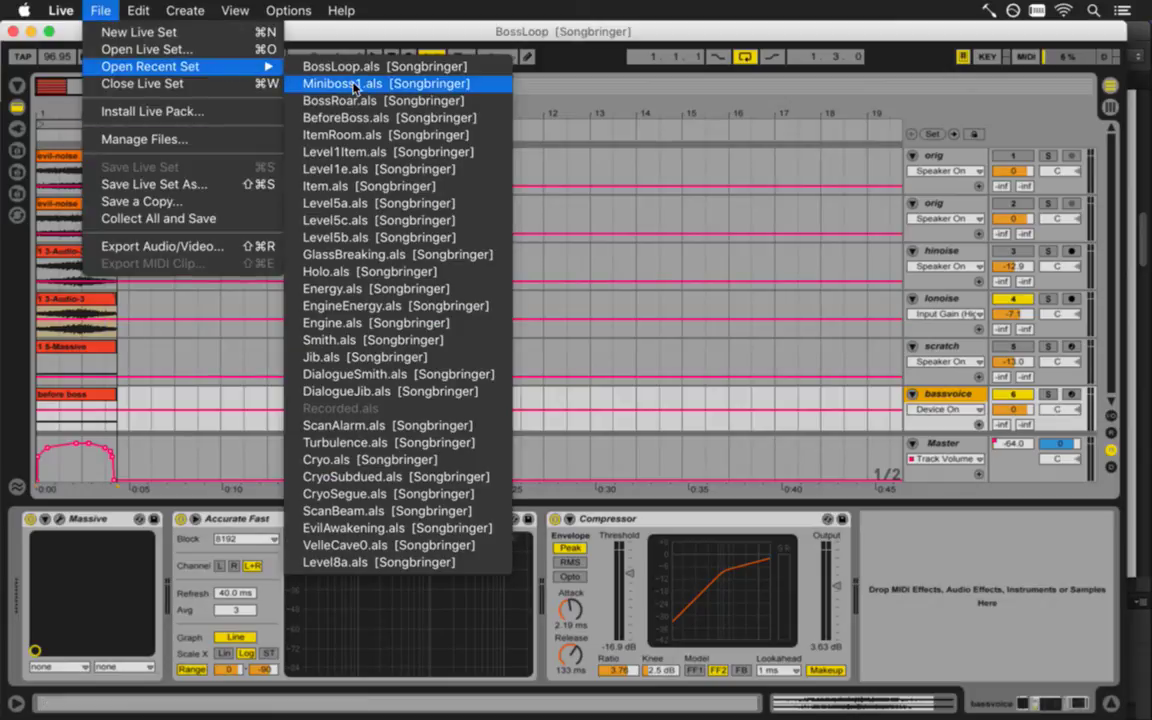
left_click(354, 86)
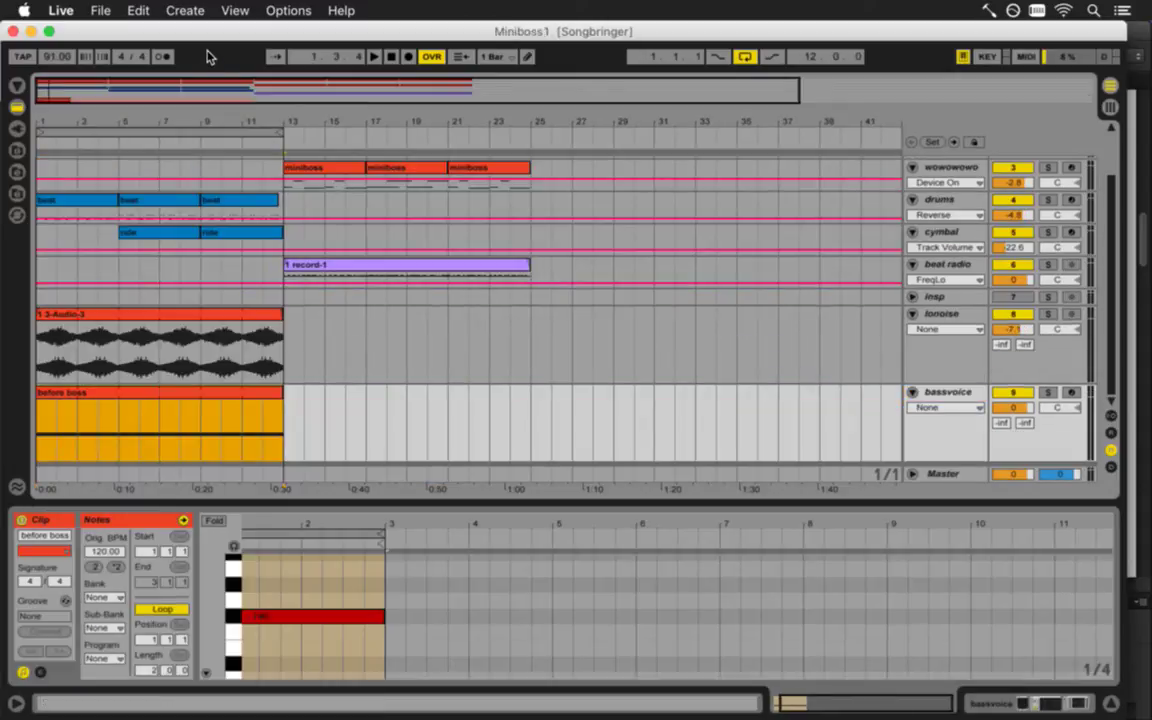
left_click(99, 12)
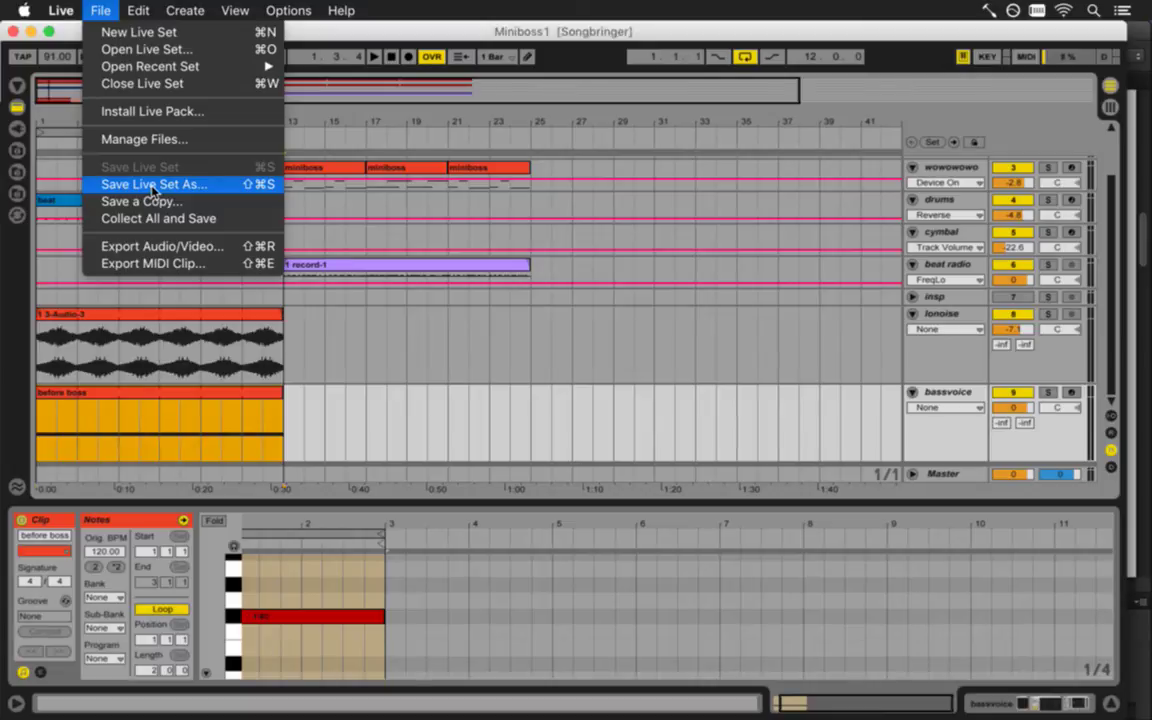
left_click(153, 186)
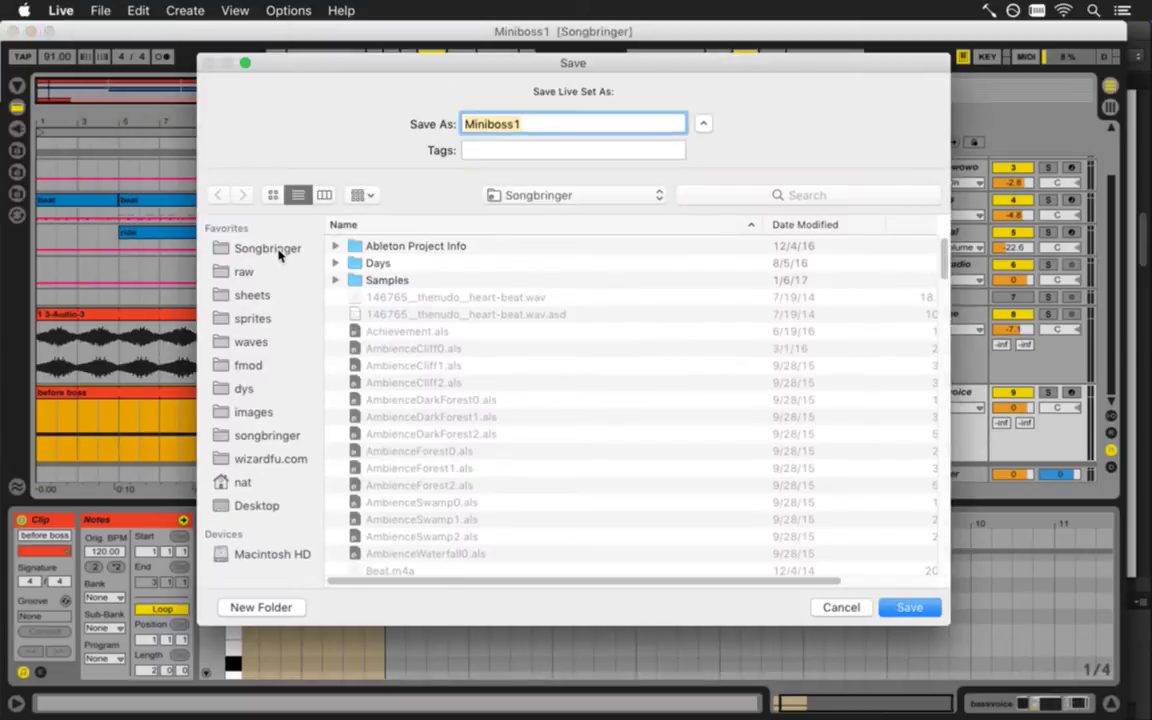
scroll(440, 331, "down", 8)
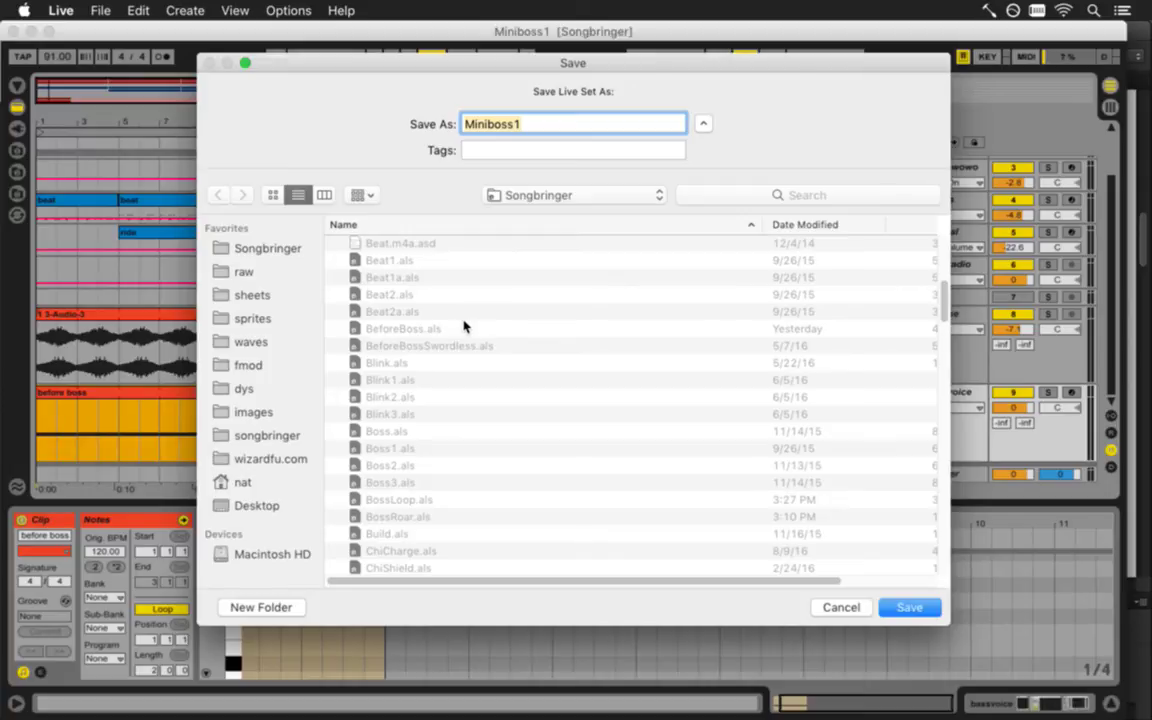
key("Escape")
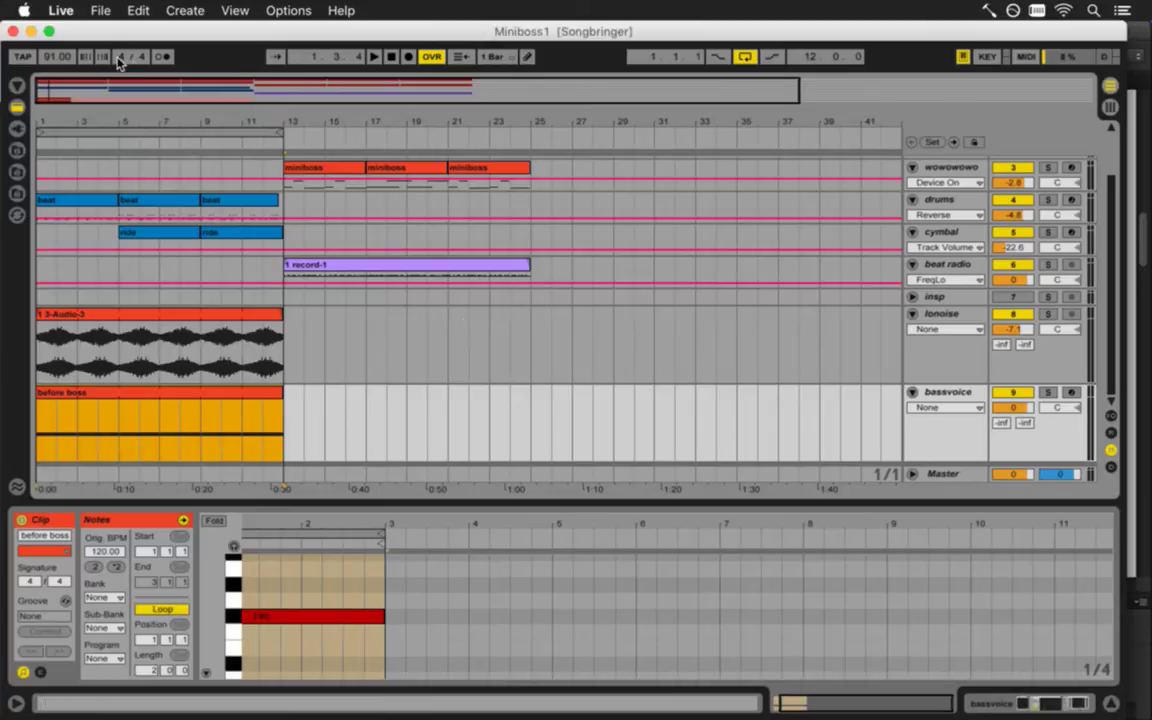
Open the Boss.als set from the Songbringer project folder
left_click(100, 10)
left_click(110, 47)
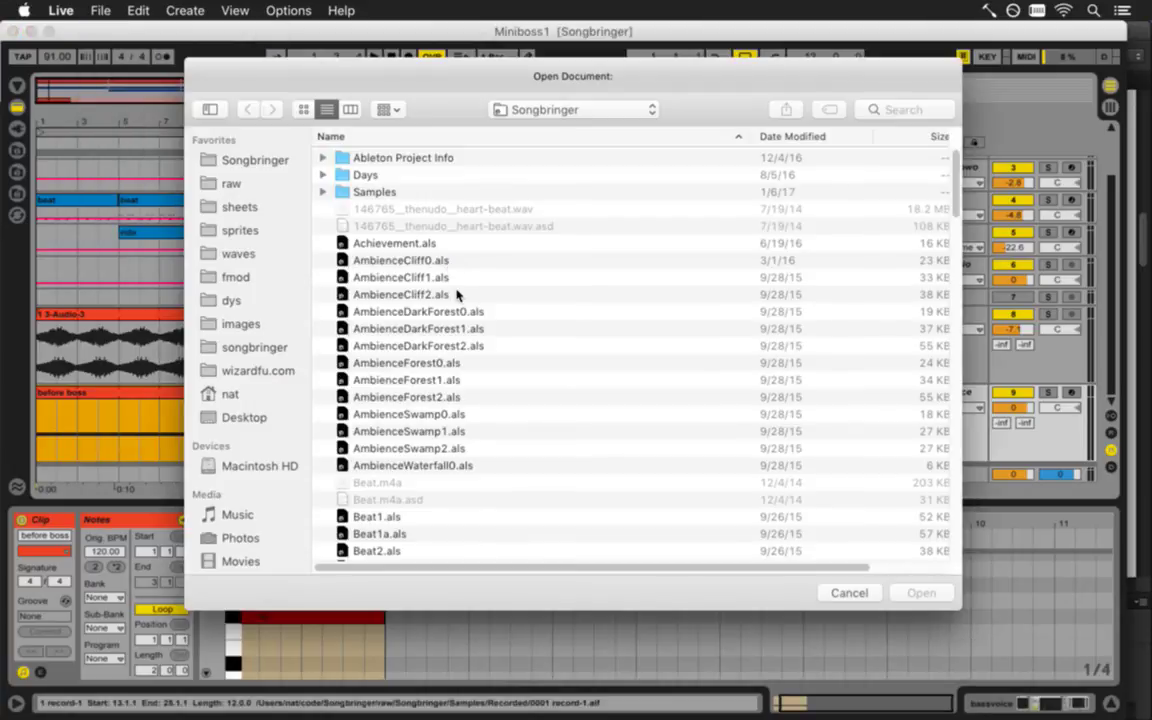
left_click(462, 294)
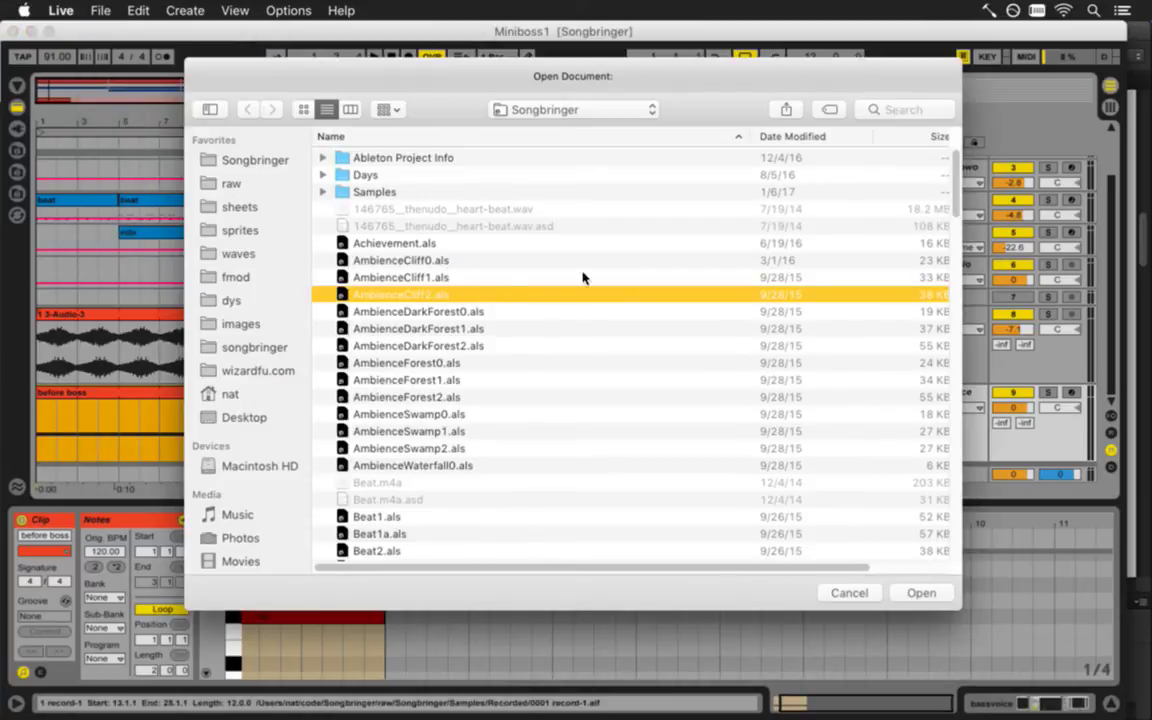
type("boss")
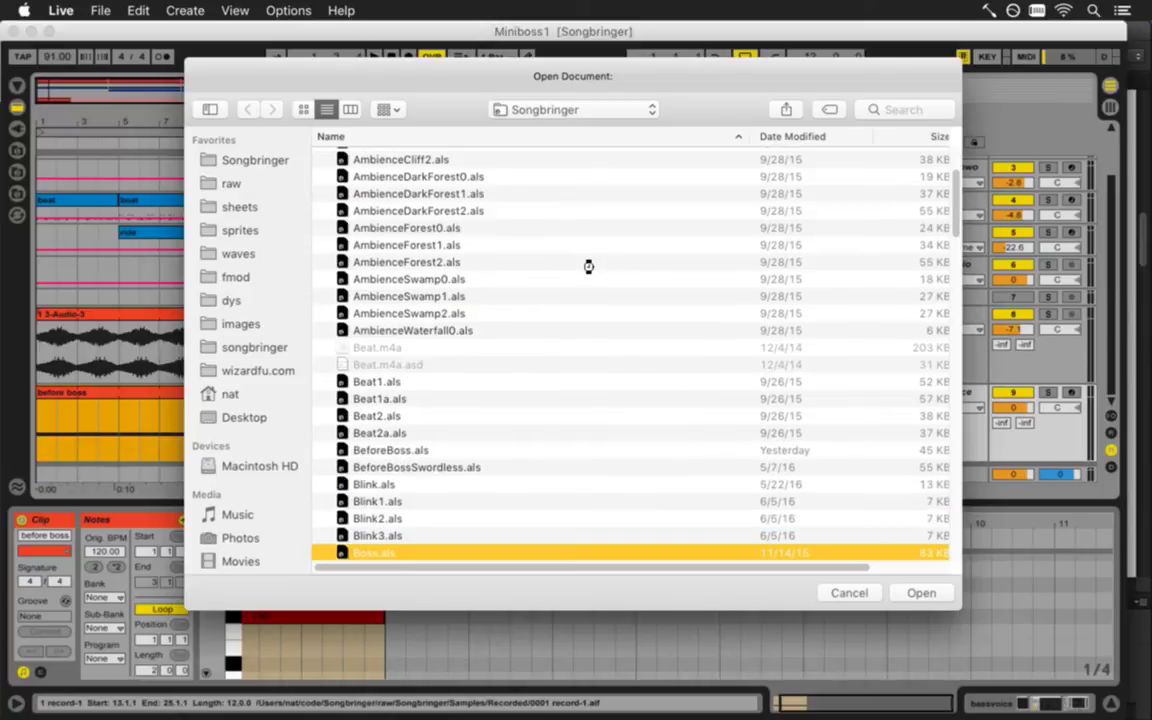
key("Return")
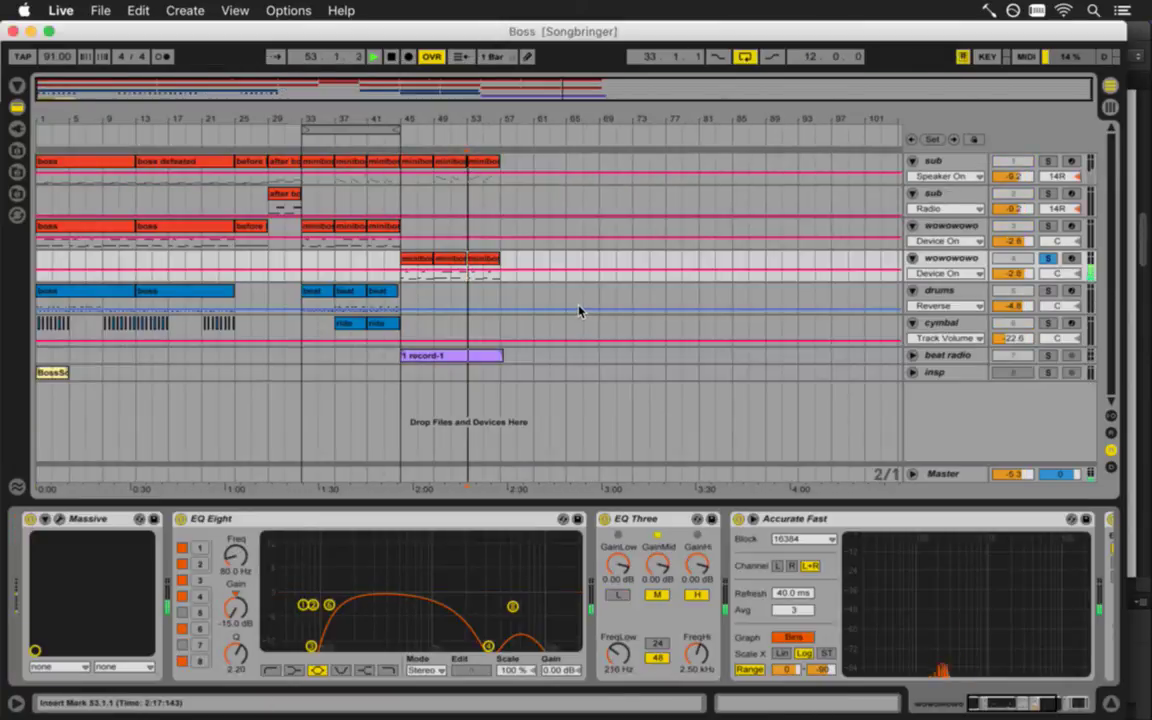
Unsolo the second wowowowo track and play the Boss arrangement from 33.1.1 and 37.1.1
left_click(467, 275)
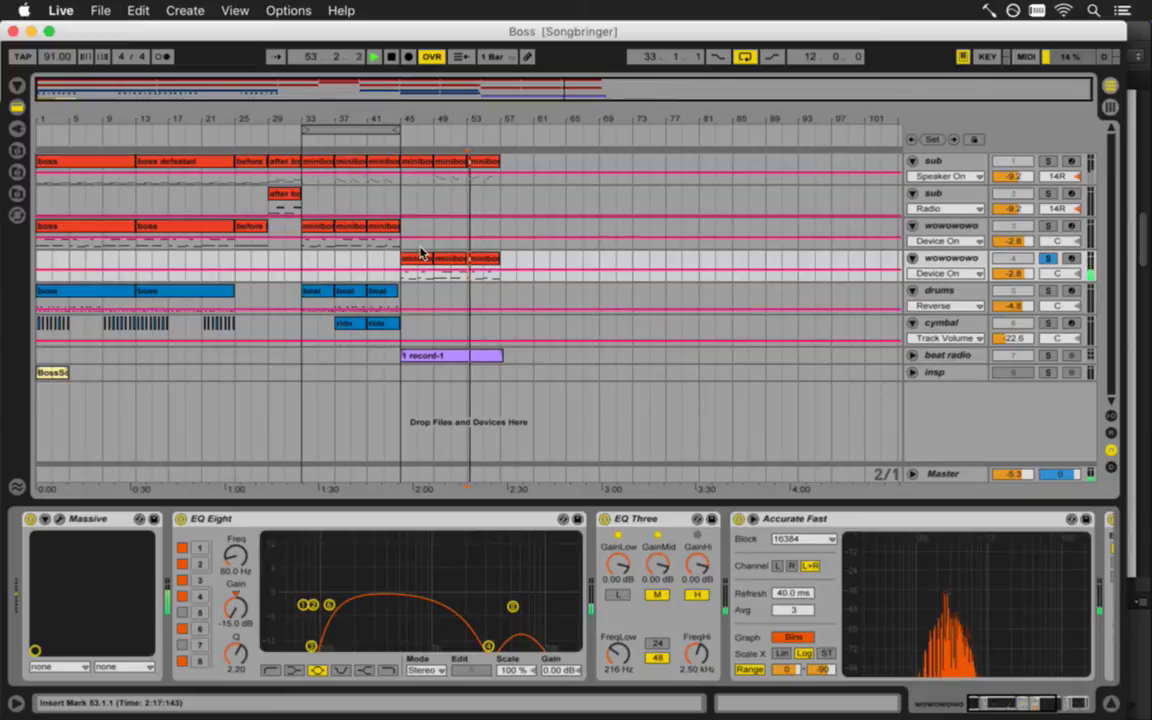
left_click(309, 204)
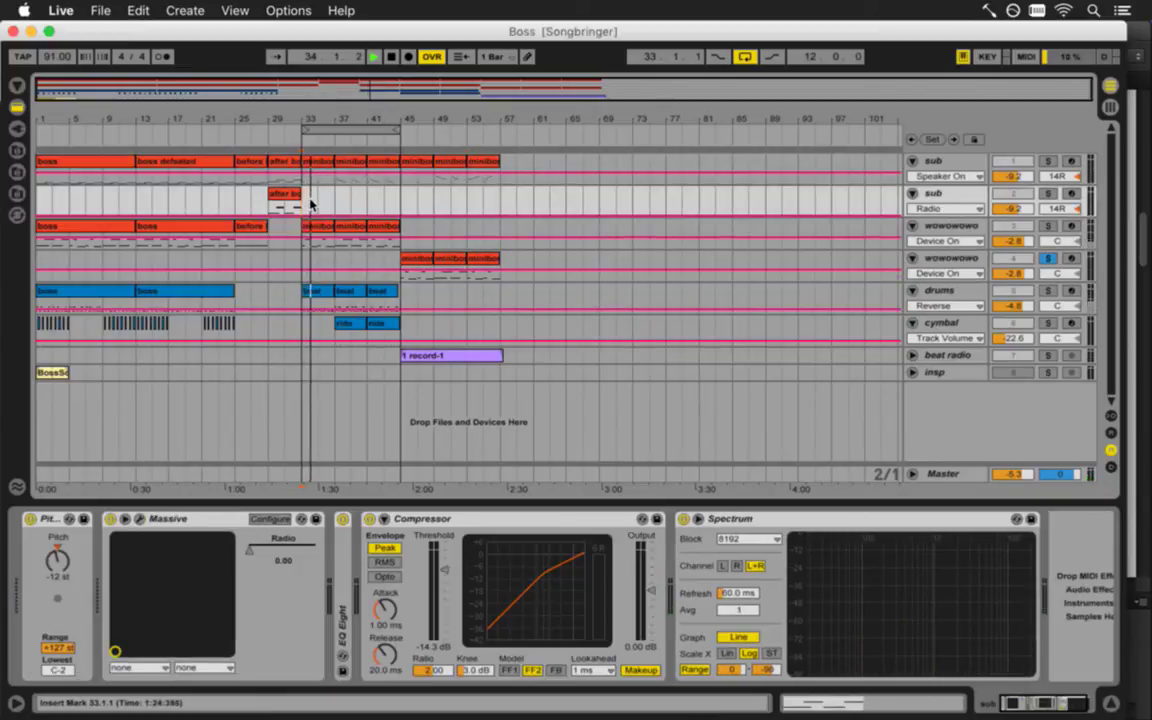
key("space")
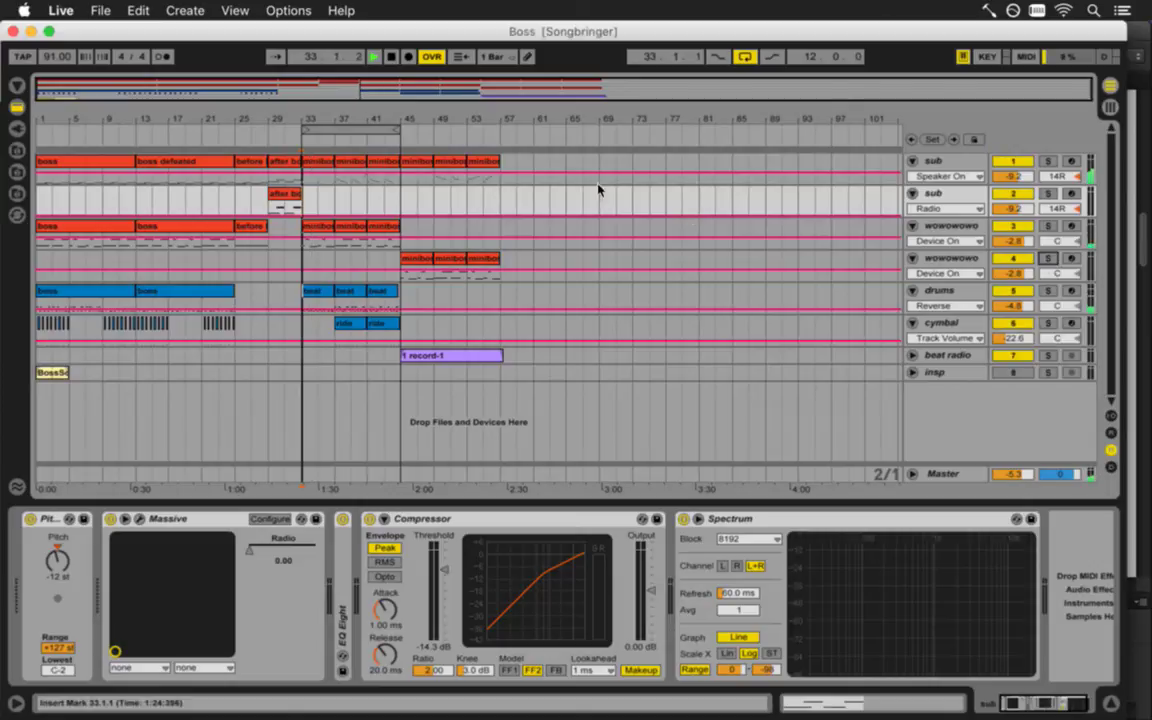
left_click(335, 200)
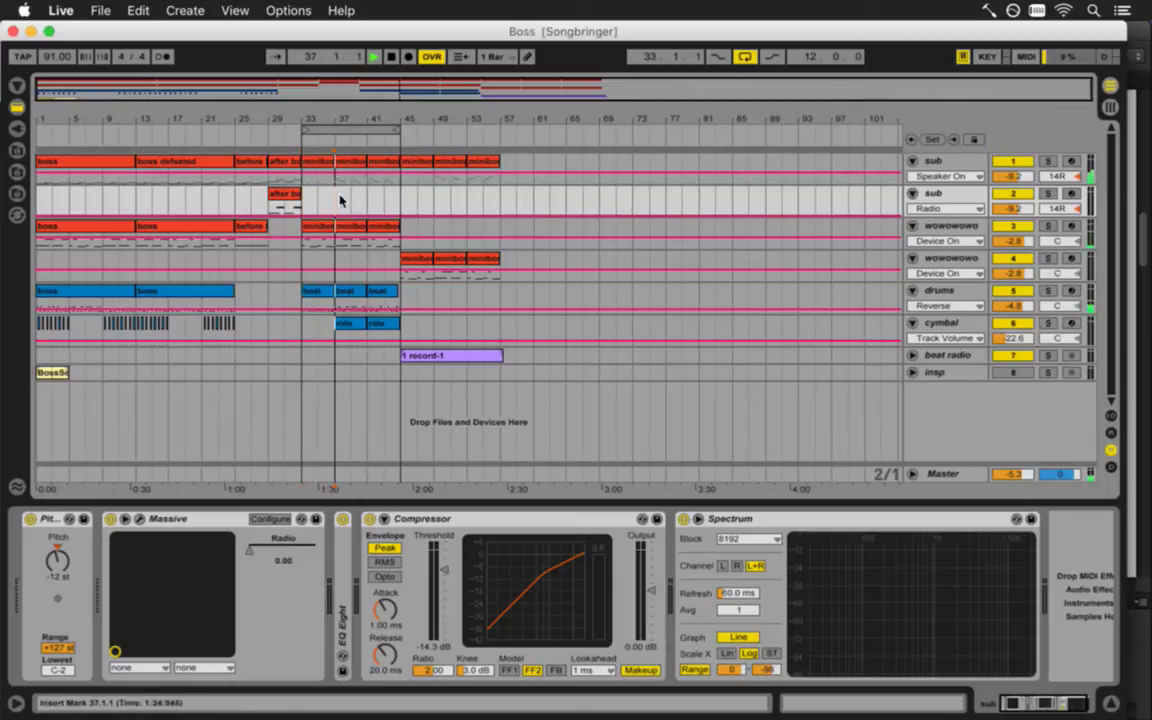
key("space")
Move the 12-bar loop region to start at 21.1.1 and at 13.1.1, playing back each section
left_click_drag(342, 130, 245, 133)
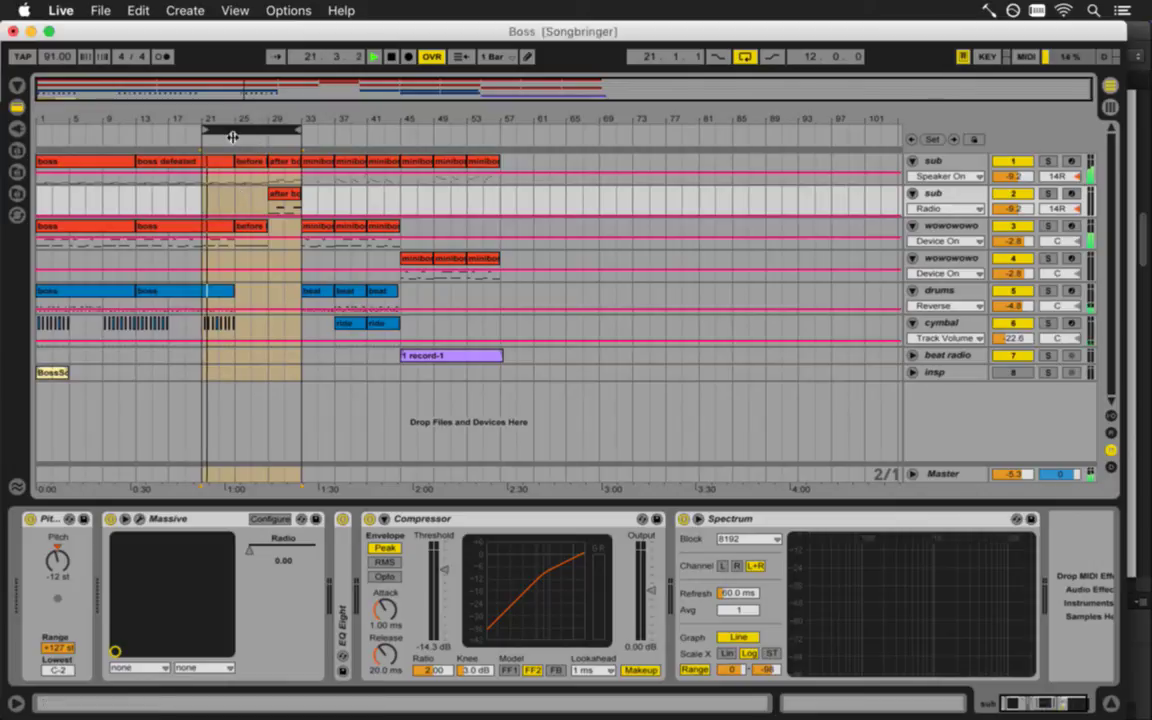
key("space")
left_click_drag(232, 133, 180, 133)
key("space")
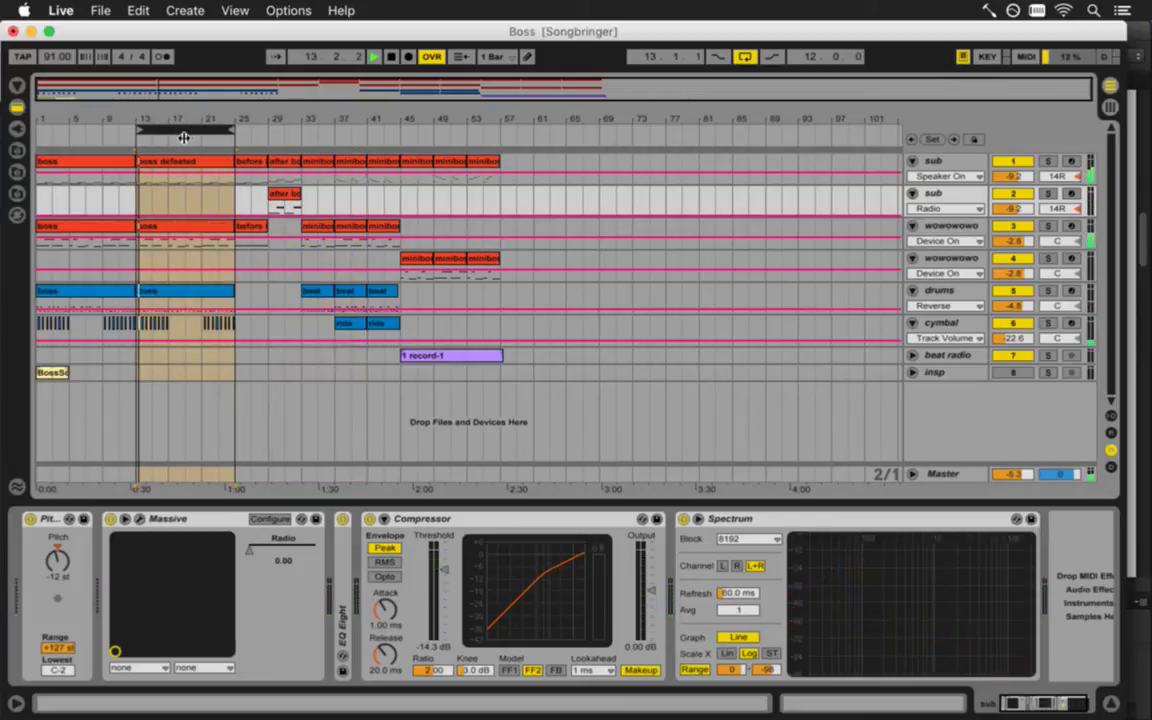
Move the playback loop to start at bar 1 and listen to the boss section
left_click_drag(177, 140, 62, 124)
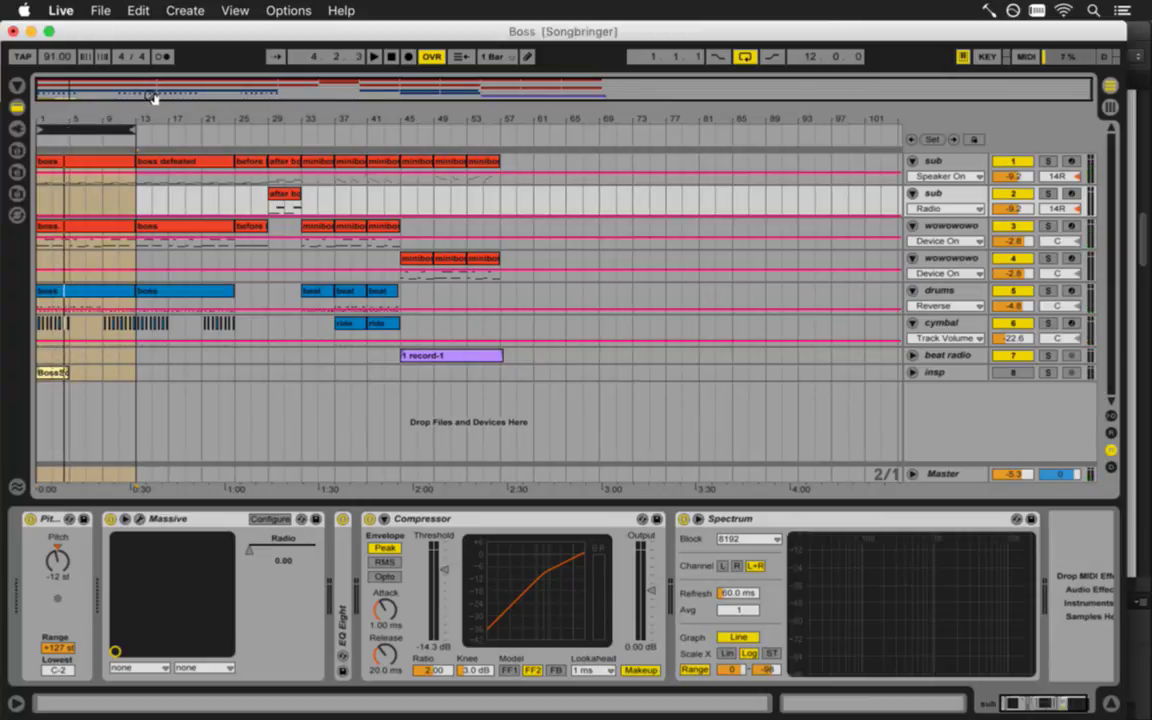
left_click(100, 10)
mouse_move(150, 66)
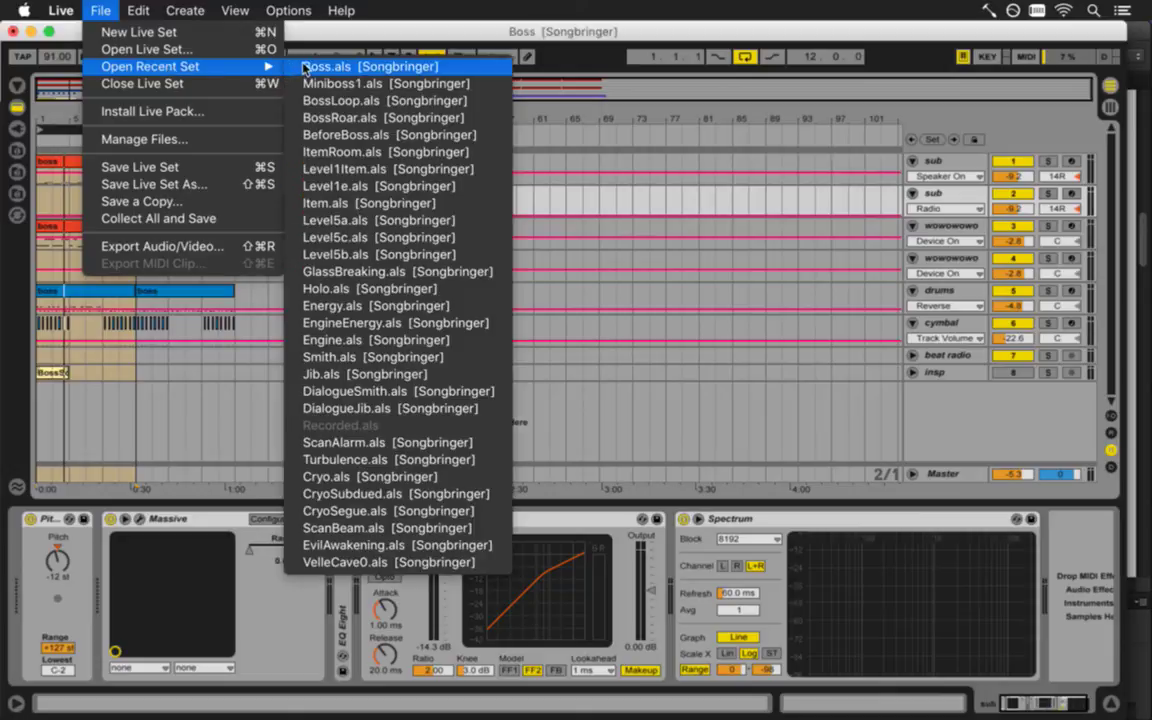
left_click(309, 83)
left_click(629, 389)
Open the Live set Boss1.als from the Songbringer folder without saving the changes to Boss
left_click(100, 10)
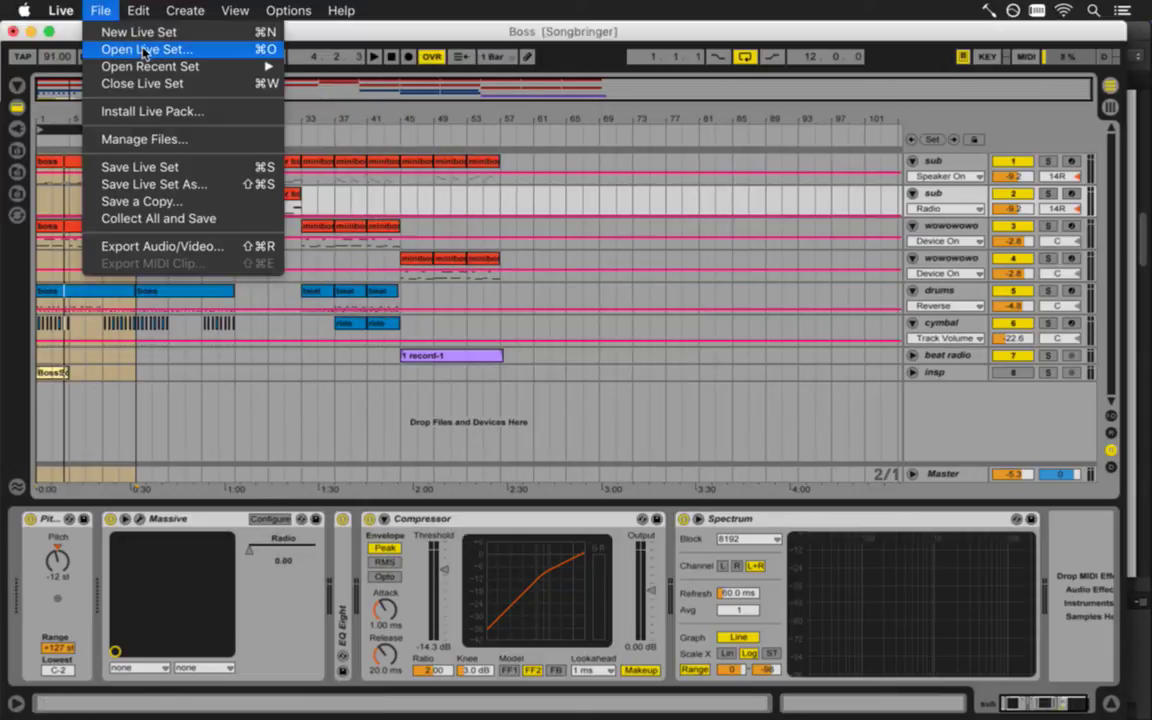
left_click(145, 50)
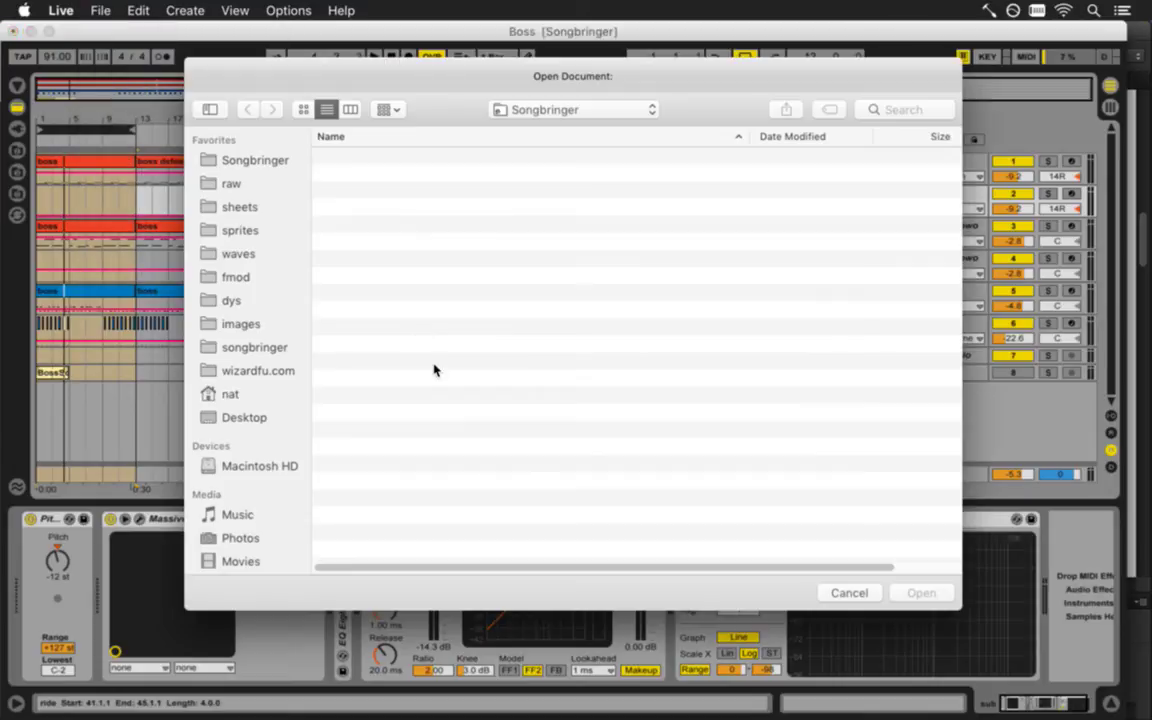
scroll(445, 352, "down", 2)
scroll(445, 352, "down", 6)
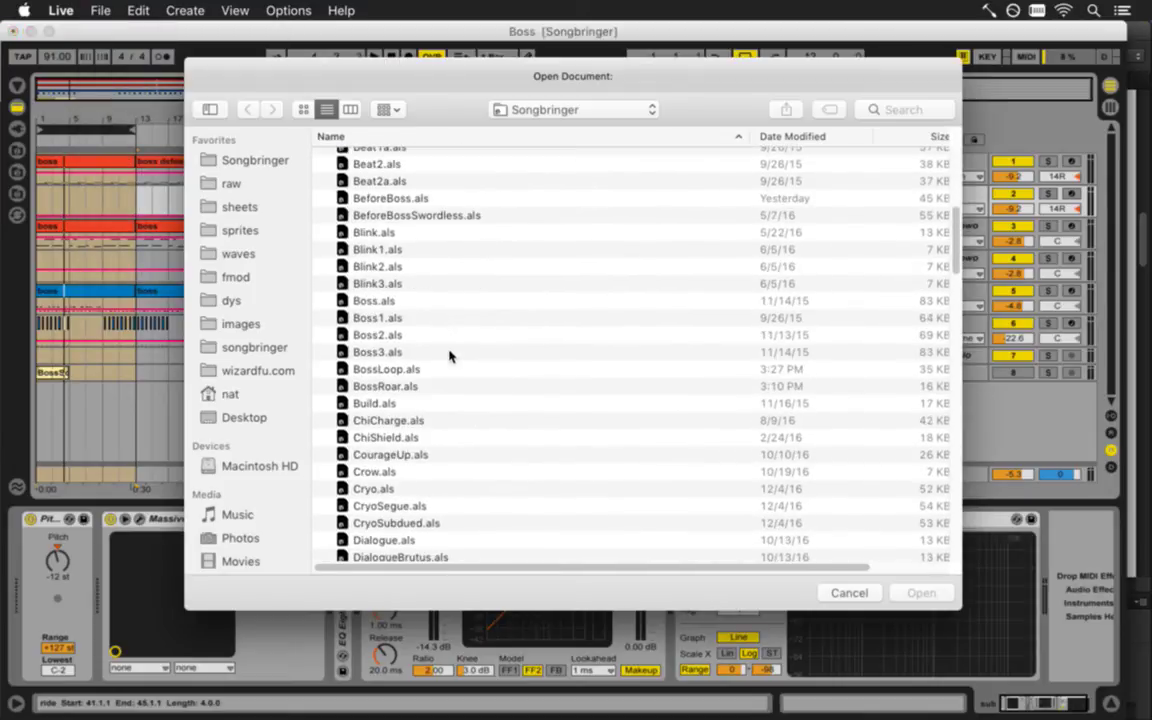
double_click(393, 319)
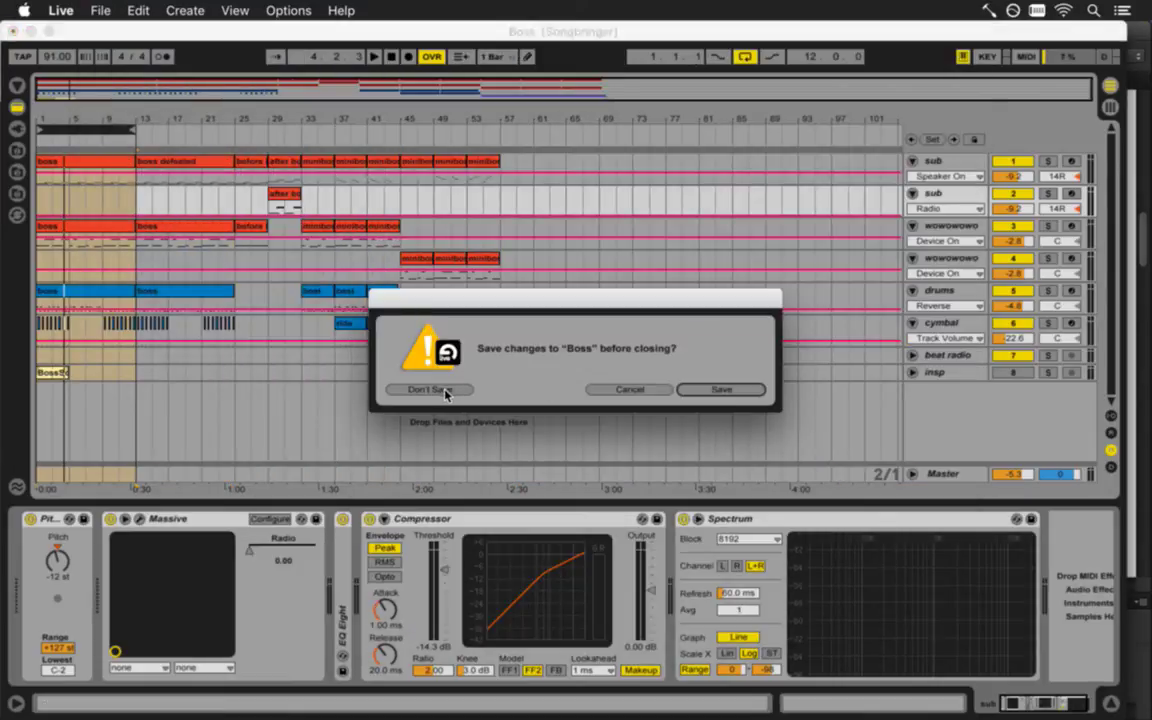
left_click(446, 392)
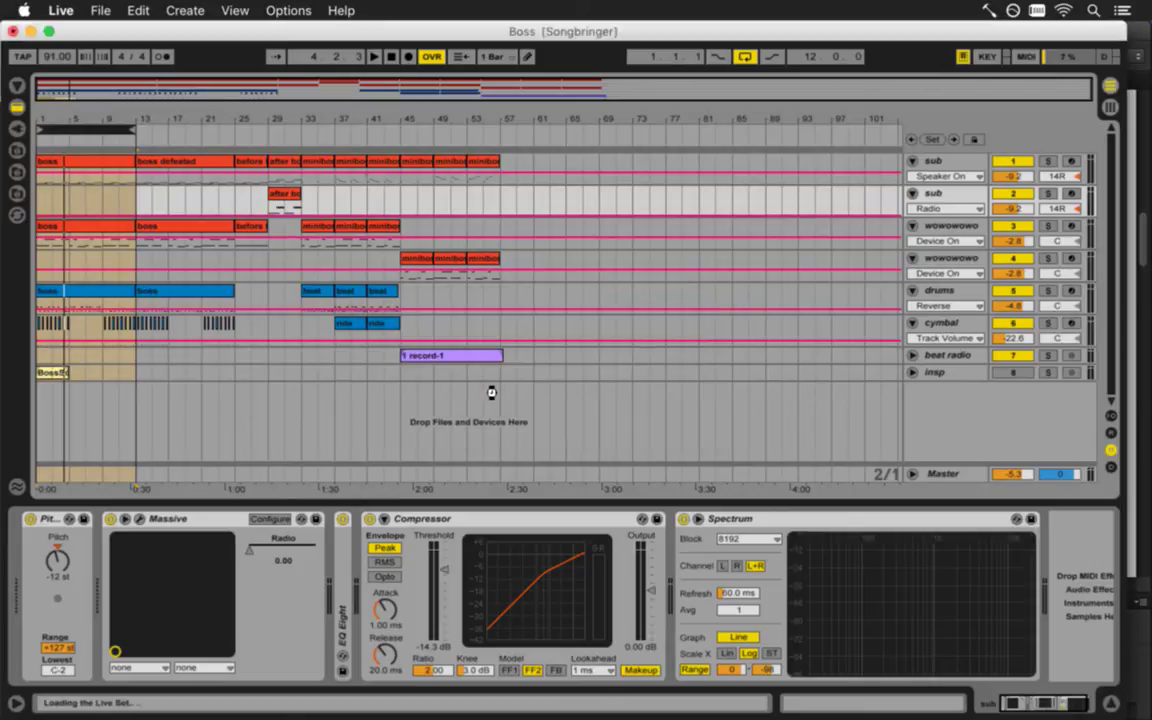
Listen to the boss clips with the four-bar loop moved to bar 9 and to bar 1
key("space")
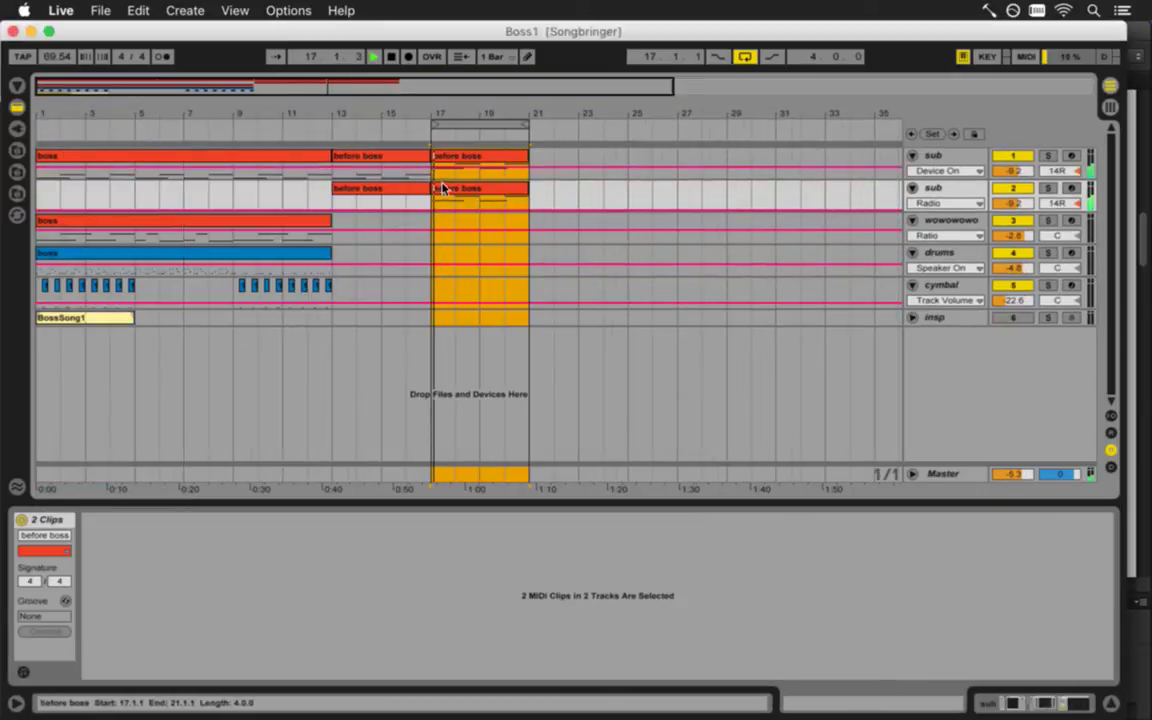
left_click_drag(456, 124, 273, 118)
key("Tab")
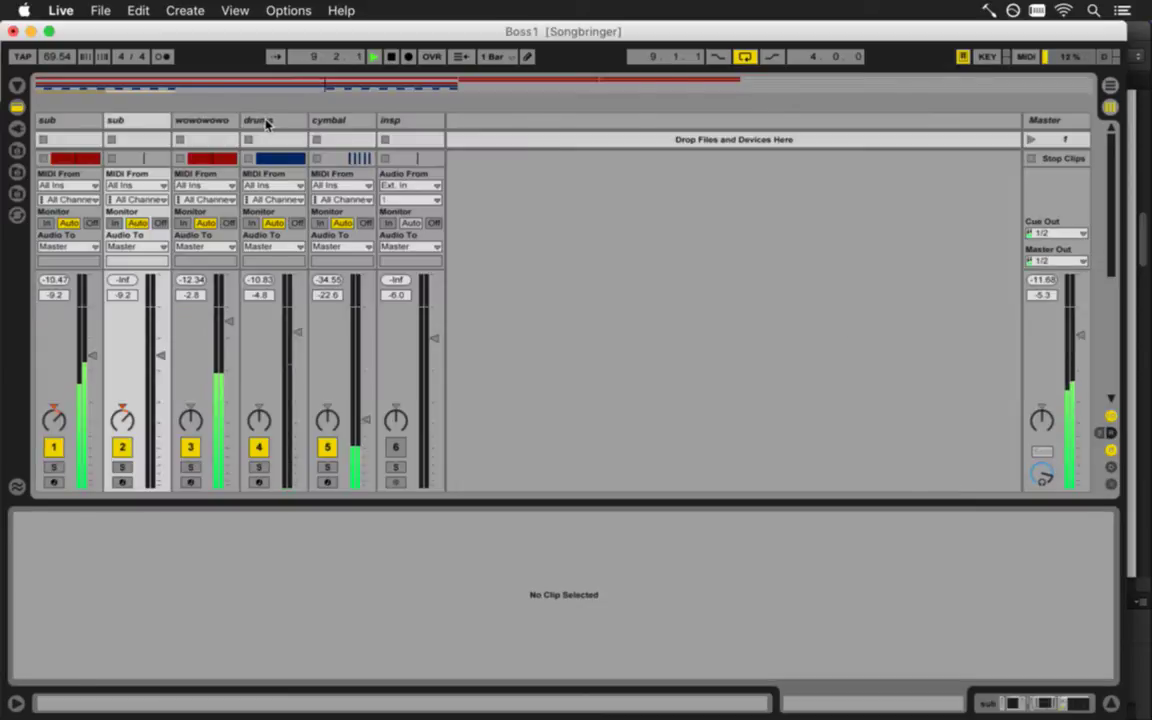
key("Tab")
left_click_drag(265, 123, 95, 124)
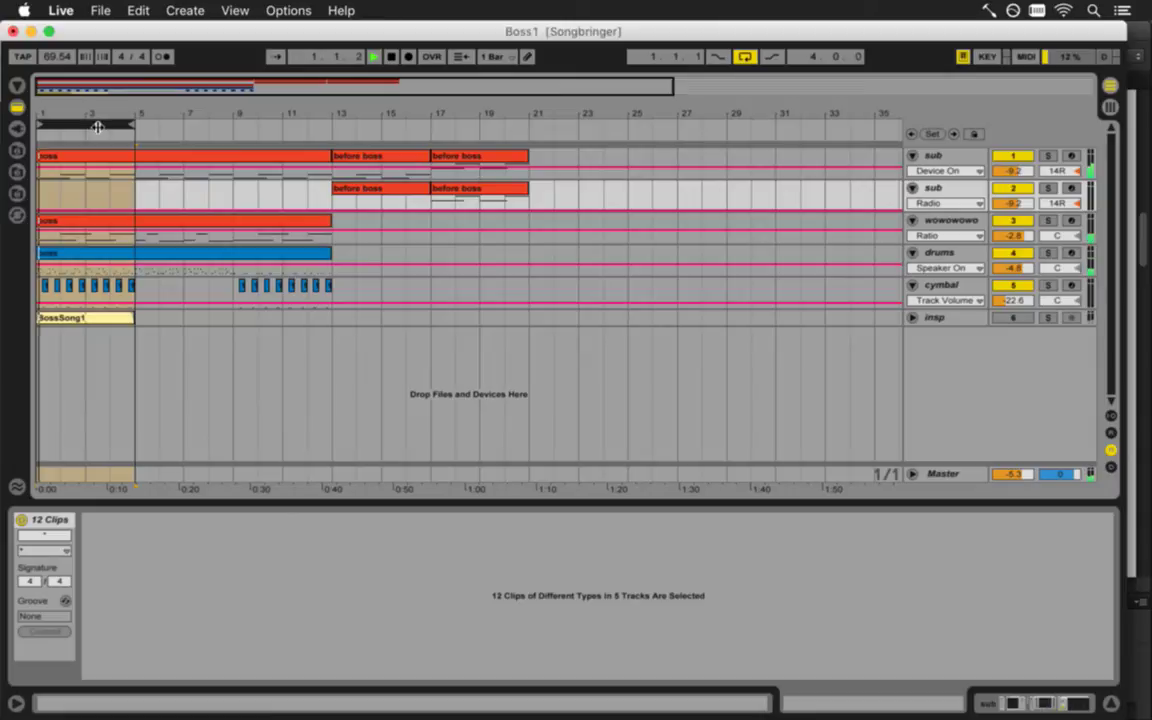
key("space")
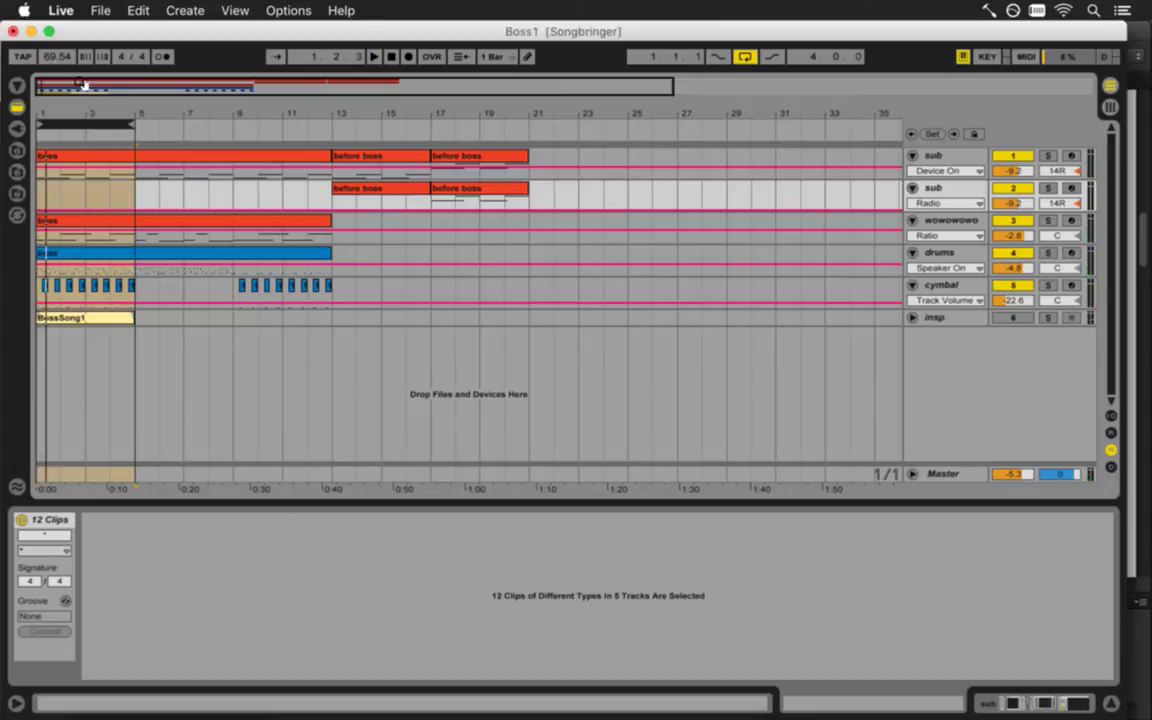
Open the recent set Miniboss1.als without saving the changes to Boss1
left_click(100, 10)
mouse_move(150, 67)
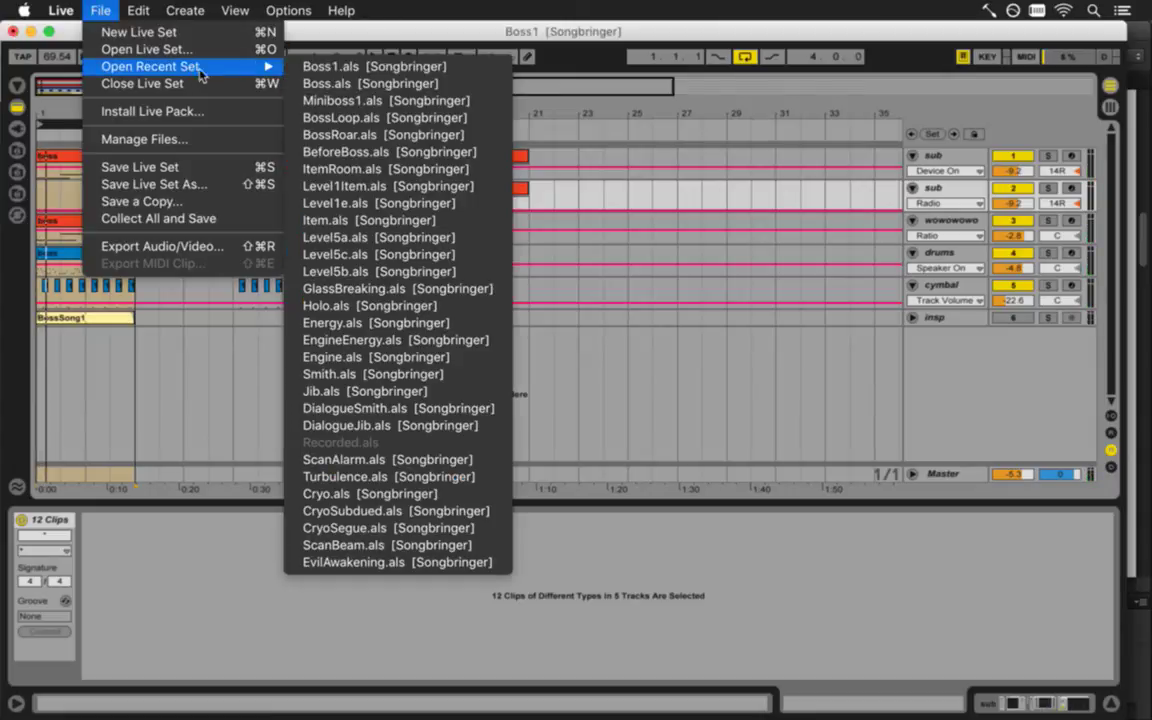
left_click(320, 101)
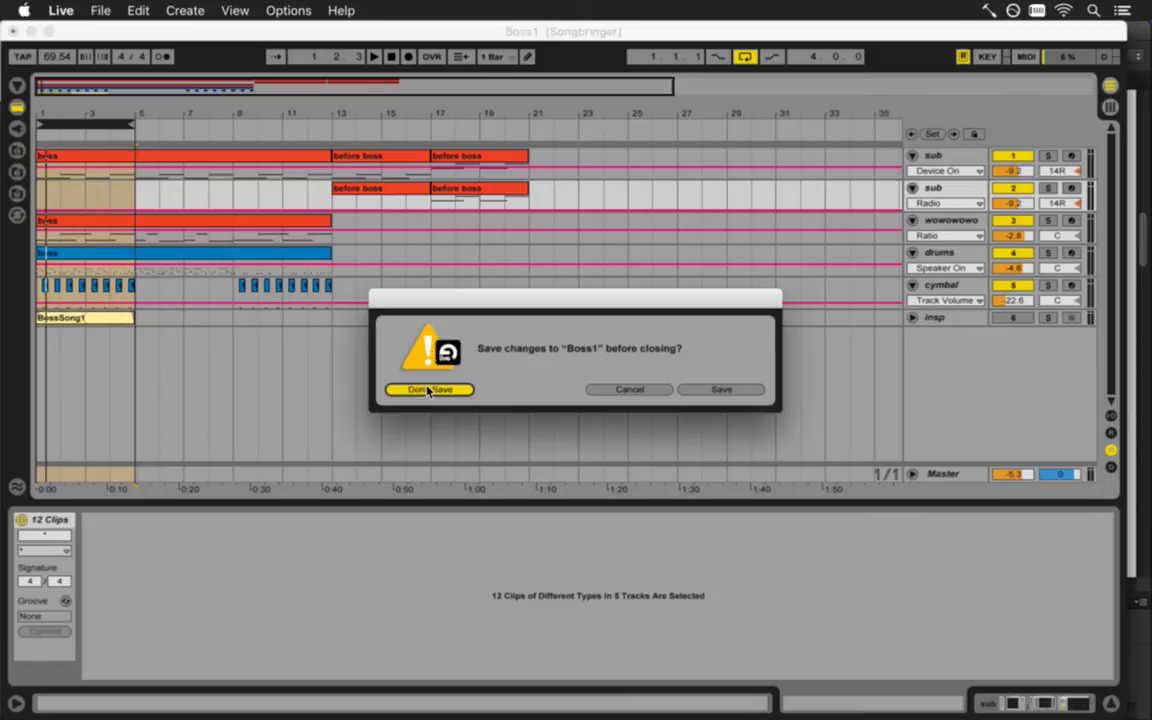
left_click(431, 390)
Switch to iTerm, suspend vim, and list the files in the raw/Songbringer folder
key("super+Tab")
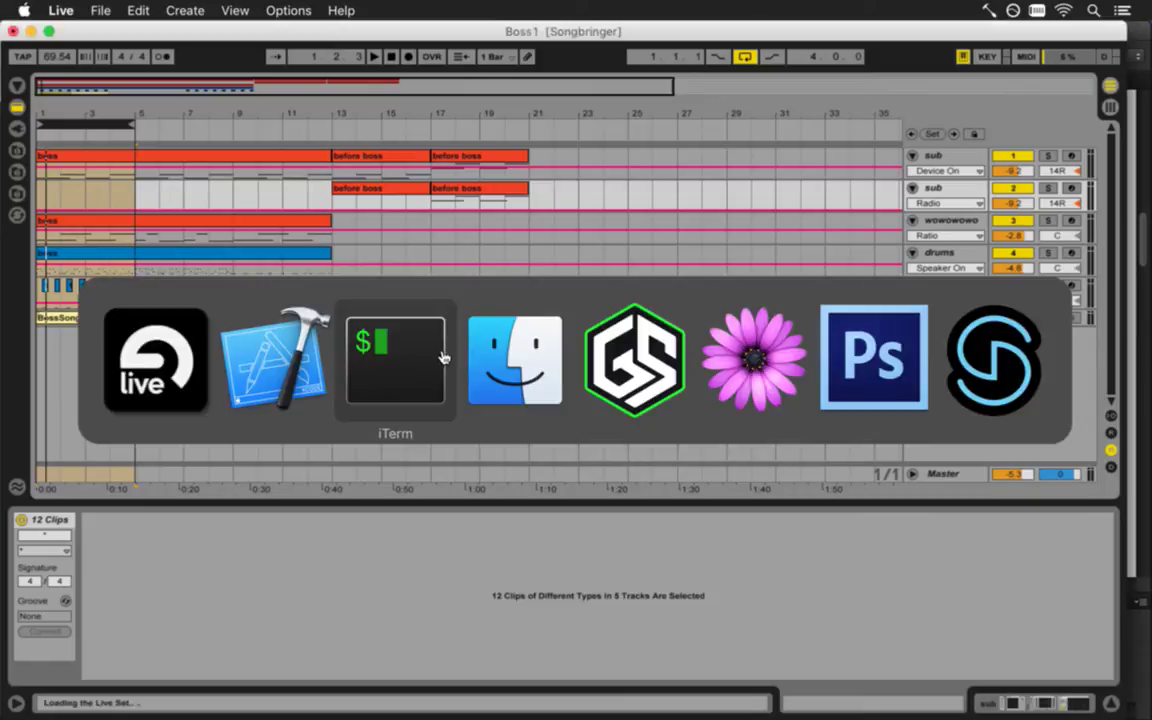
left_click(443, 358)
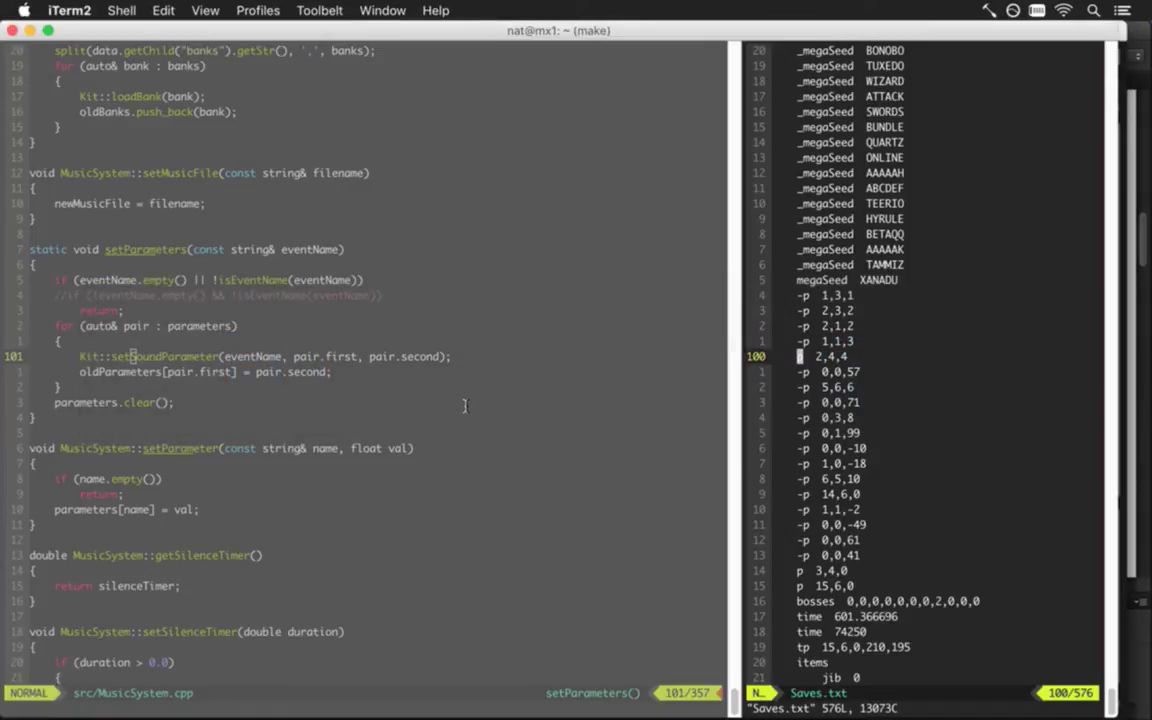
key("ctrl+z")
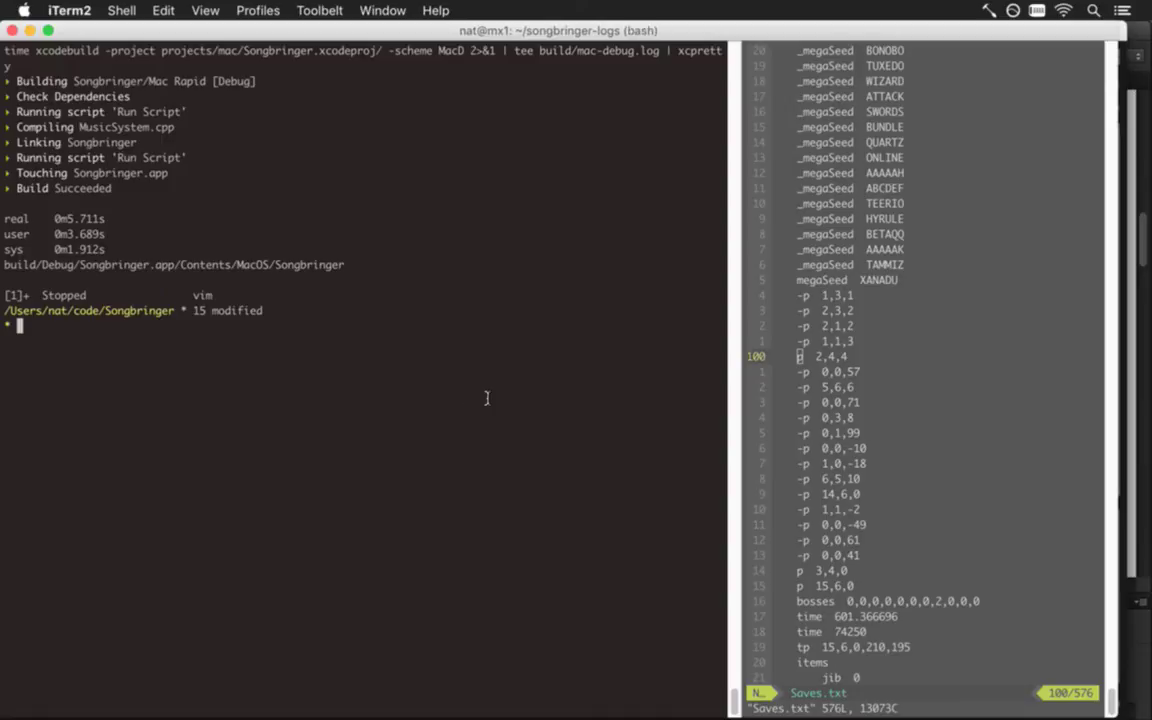
type("cd raw/S")
key("Tab")
key("Return")
type("ls")
key("Return")
Rename Boss.als to old-Boss.als with mv
type("mv Boss")
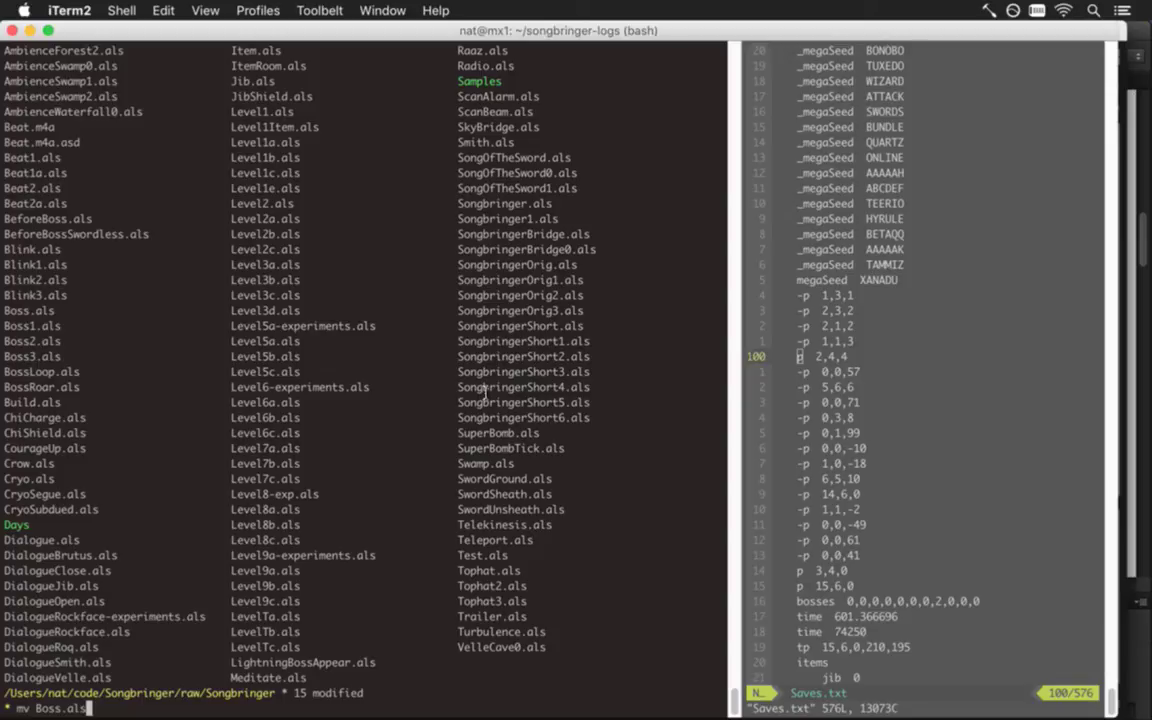
type("old-Boss.als")
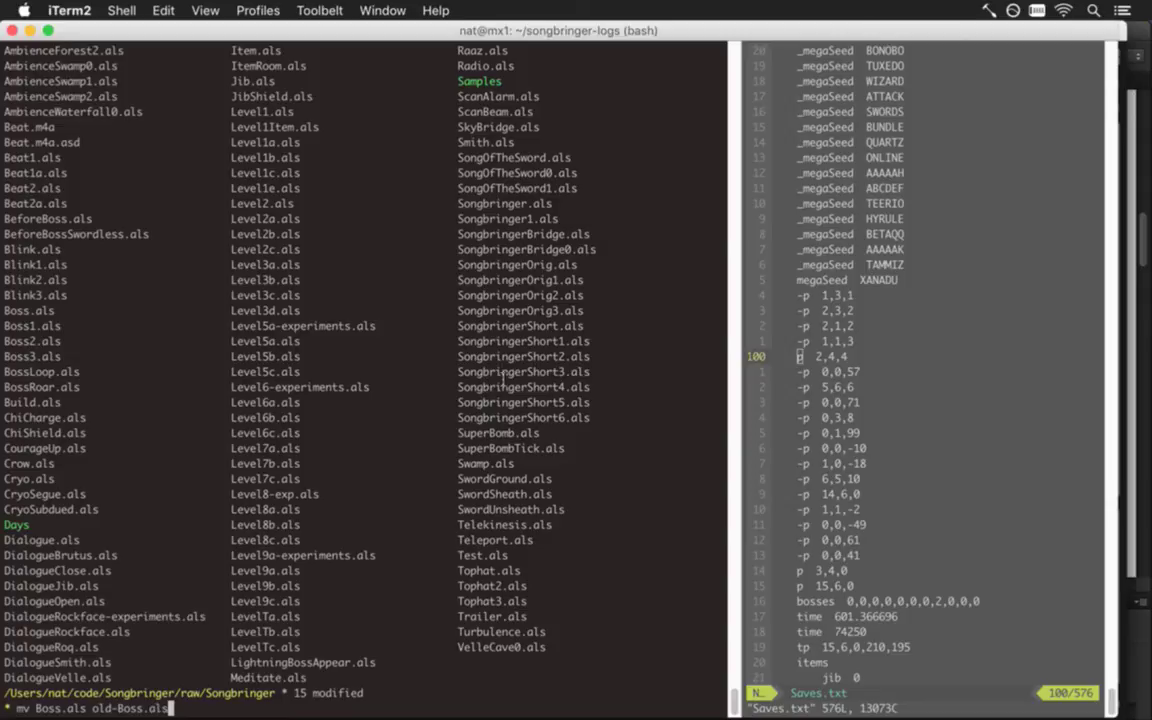
key("Return")
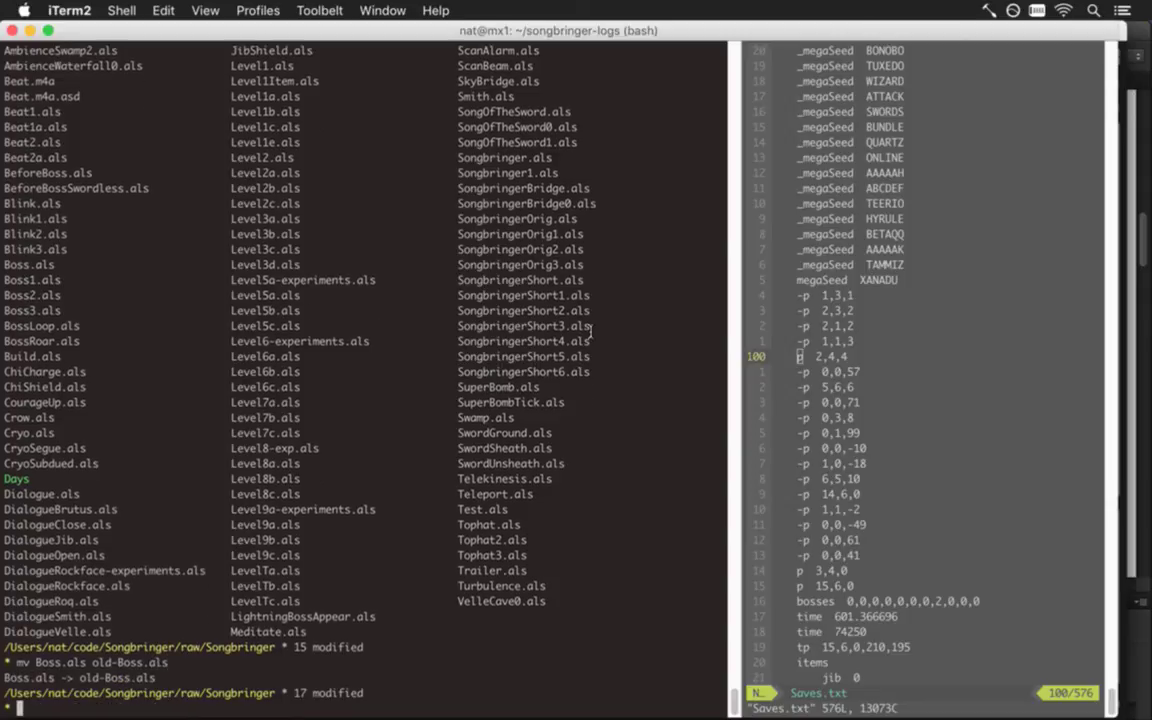
Rename Boss1.als to old-Boss1.als by reusing the previous mv command
key("Up")
key("Left")
type("1")
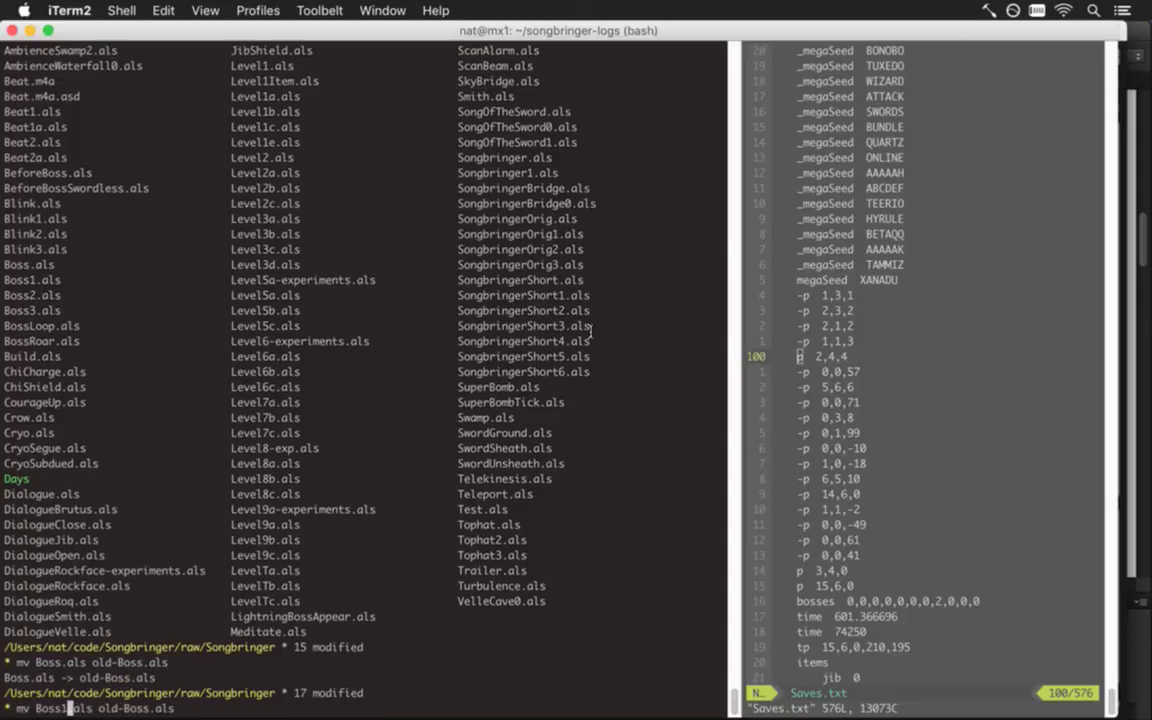
key("Right")
type("1")
key("Return")
Rename Boss2.als to old-Boss2.als by editing the previous mv command
key("Up")
key("Left")
key("Left")
key("Left")
key("Left")
key("Left")
key("Left")
key("Left")
key("Left")
key("Left")
key("Left")
key("Left")
key("Left")
key("Left")
key("Left")
key("Left")
key("Left")
key("Left")
key("Left")
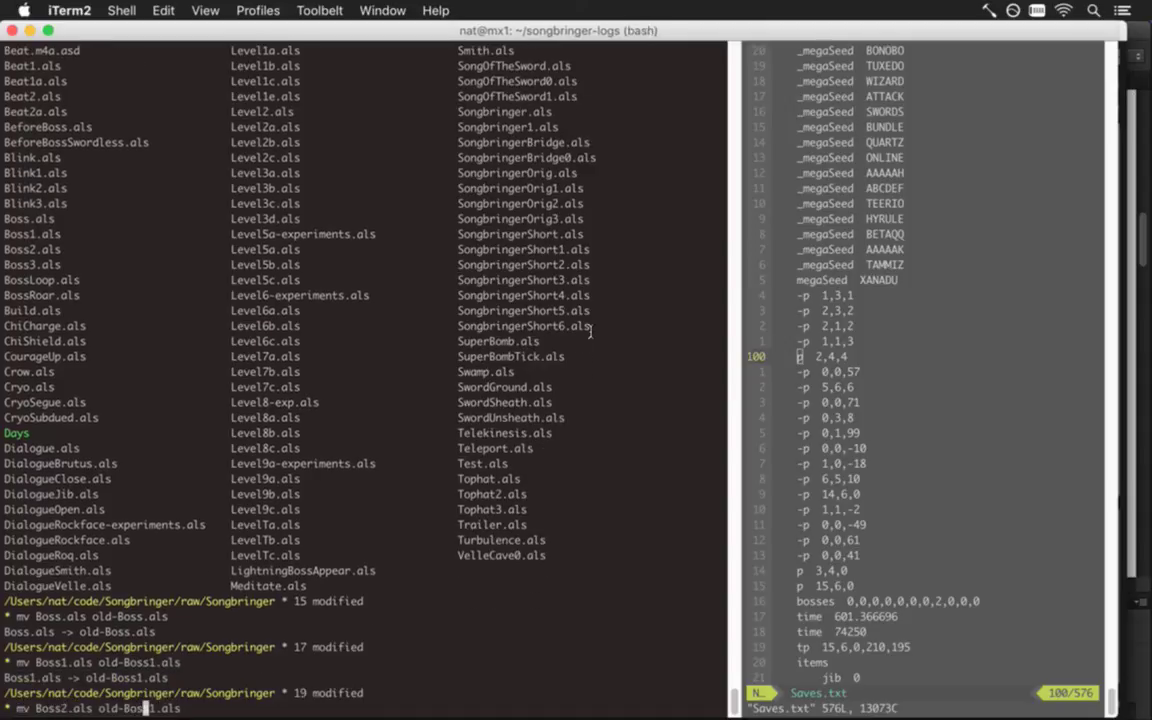
key("Return")
Rename Boss3.als to old-Boss3.als by editing the previous mv command
key("Up")
key("Left")
key("Left")
key("Left")
key("Left")
key("Left")
key("Left")
key("Left")
key("Left")
key("Left")
key("Left")
key("Left")
key("Left")
key("Left")
key("Left")
key("Left")
key("Left")
key("Left")
key("Left")
key("Left")
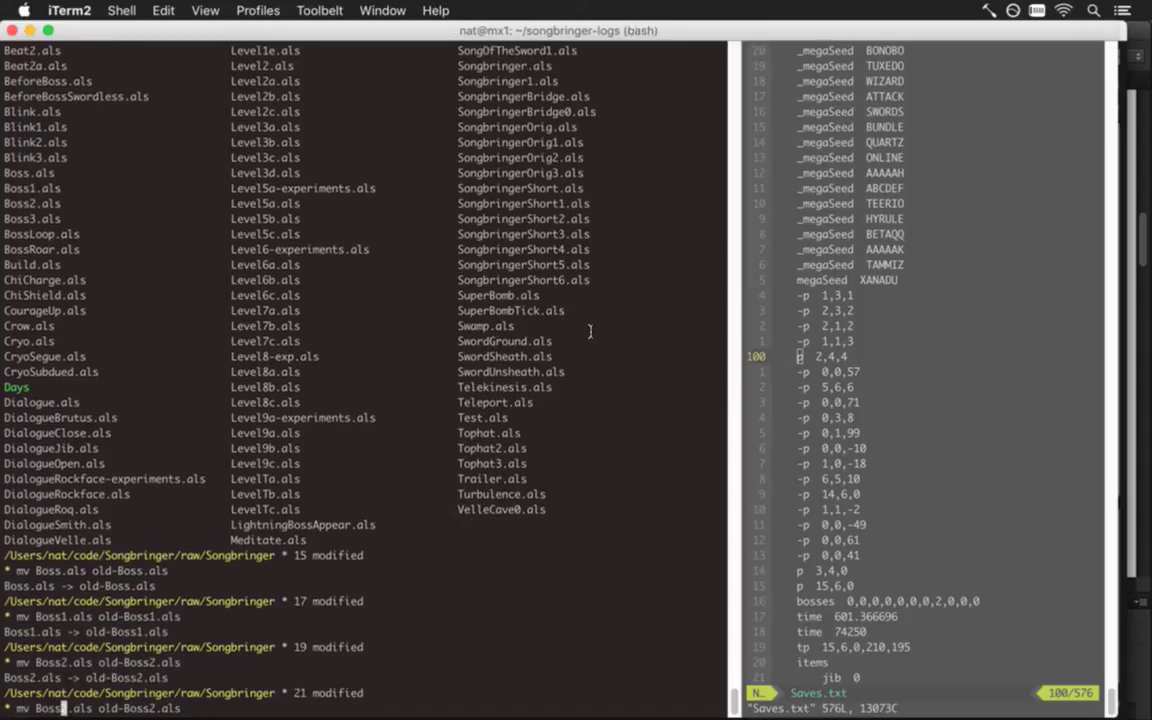
key("Delete")
type("3")
type("3")
key("Return")
Return to the Songbringer project root with cd ../.. and check the repository status with gs
type("cd ../..")
key("Return")
type("gs")
key("Return")
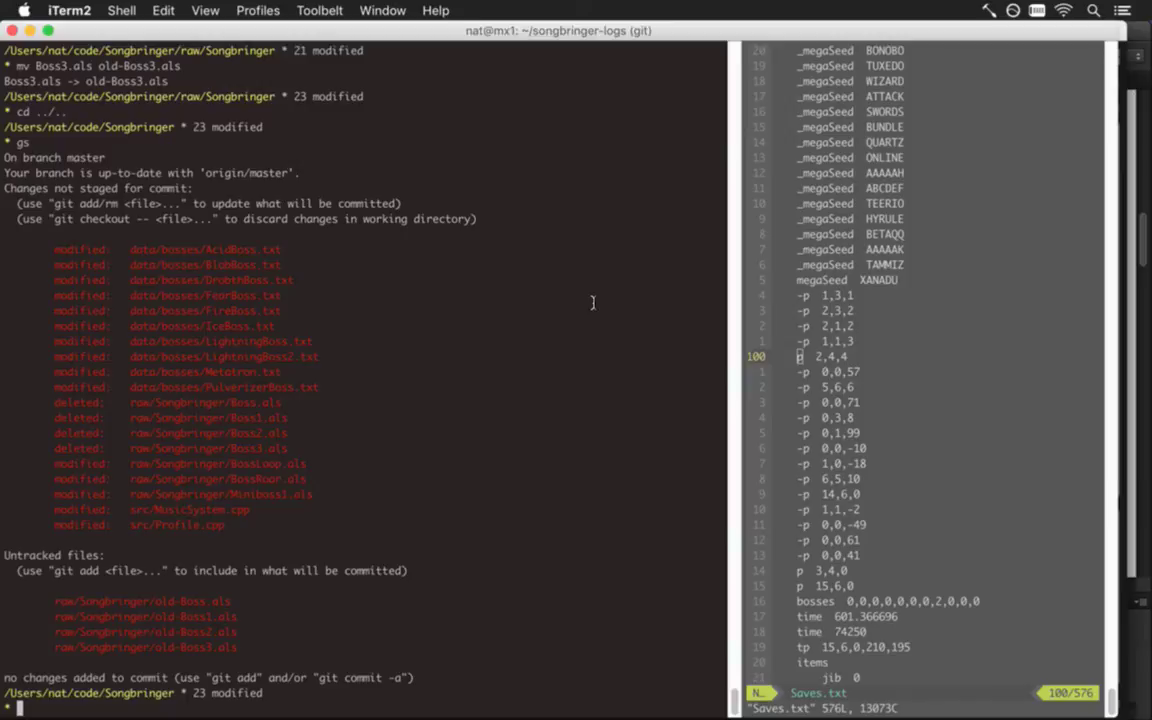
Stage all changes in the repository with git addall
type("git addal")
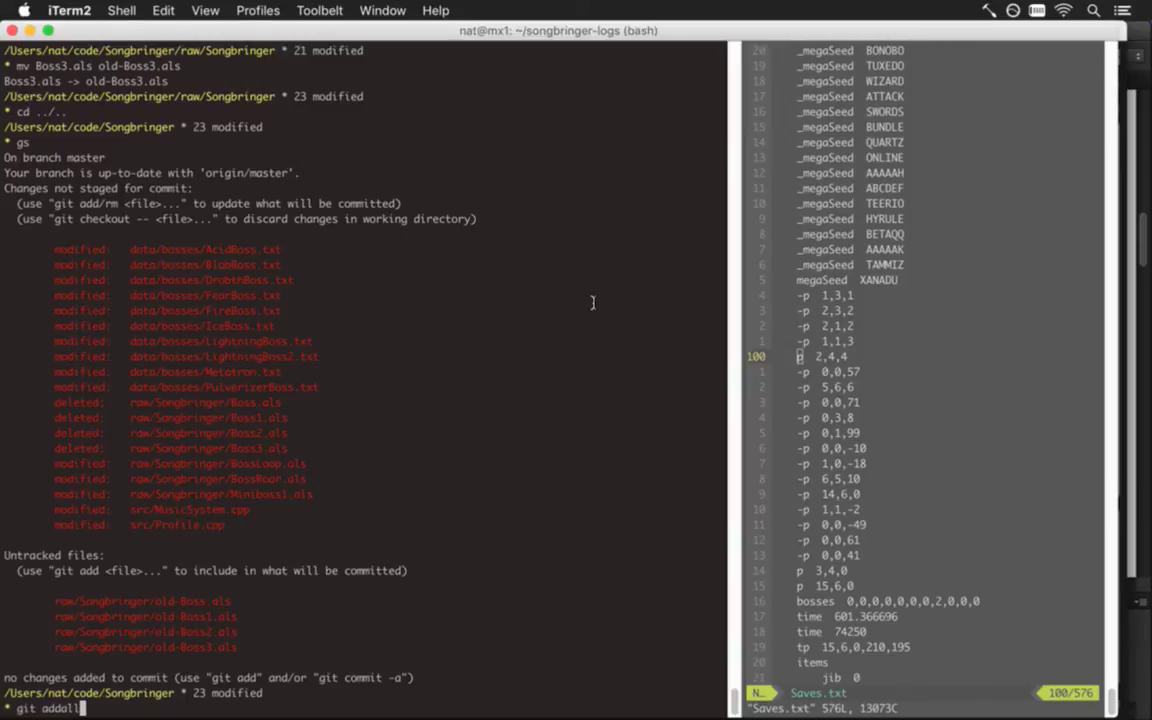
type("l")
key("Return")
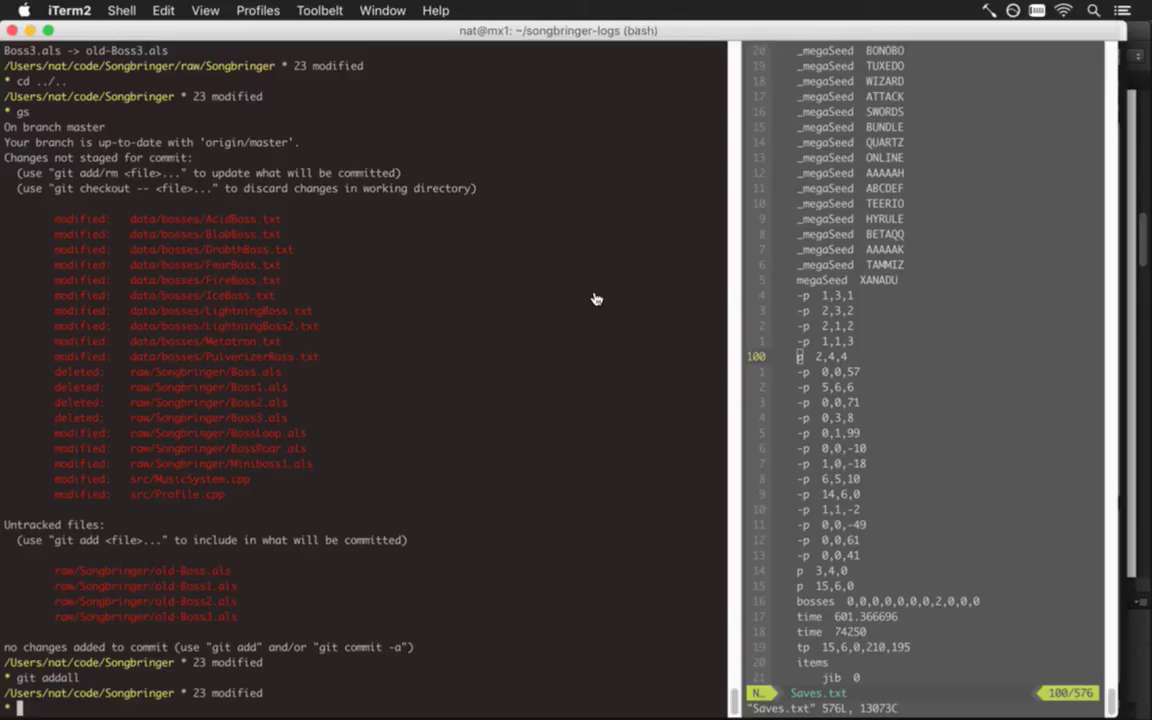
Switch to Ableton Live and save the Miniboss1 set as Boss1 in the Songbringer folder
key("super+Tab")
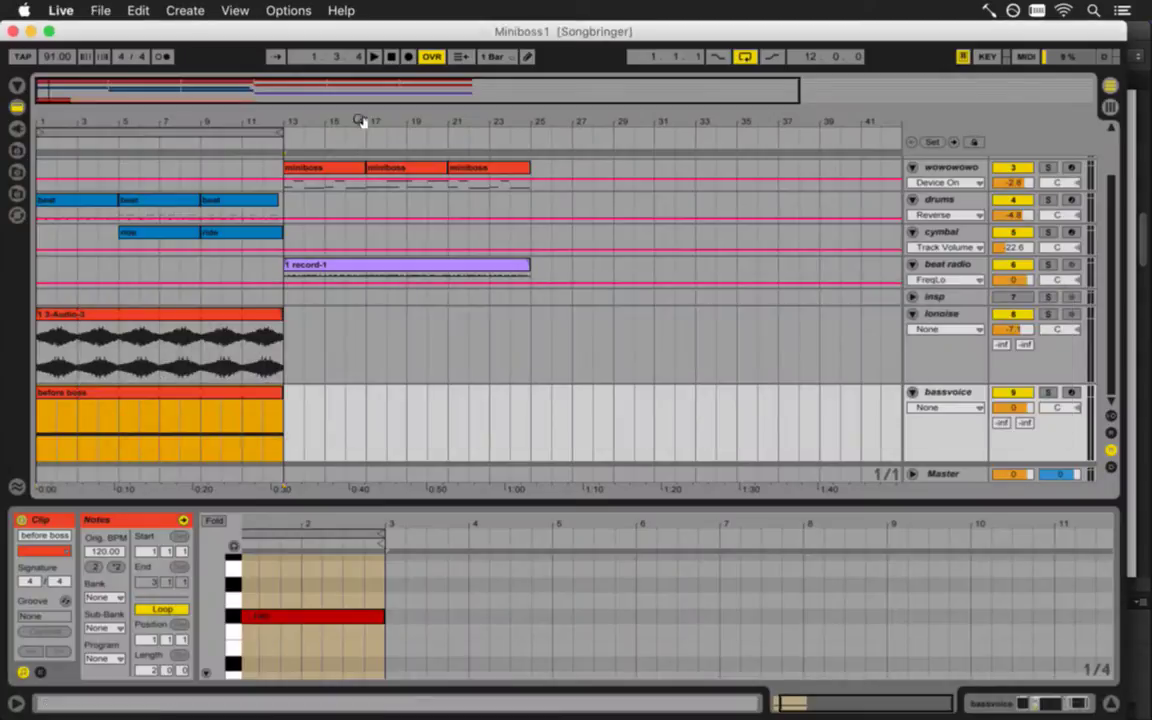
left_click(100, 12)
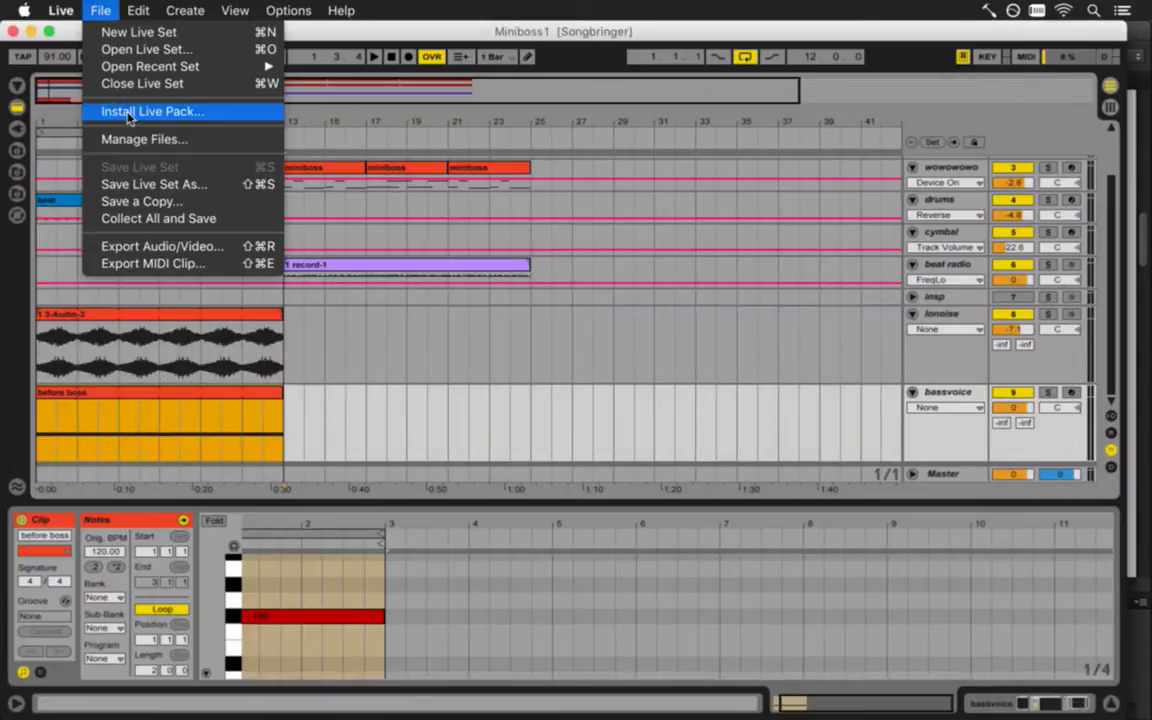
left_click(155, 188)
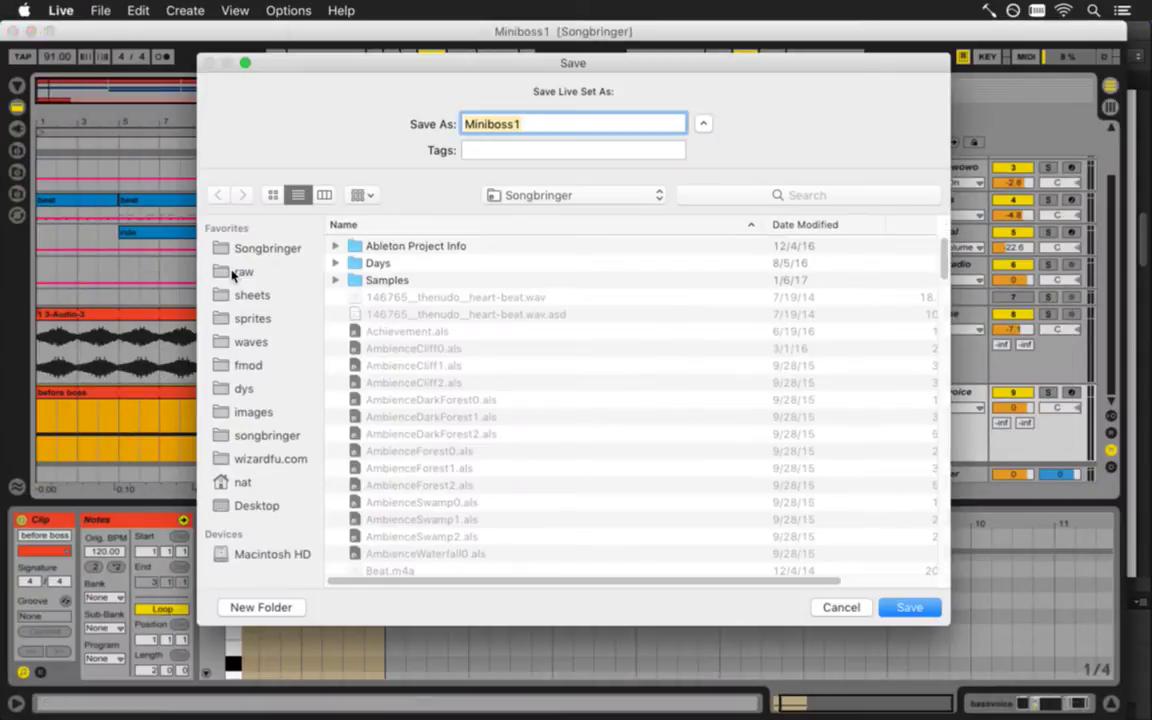
key("Left")
key("Delete")
key("Delete")
type("B")
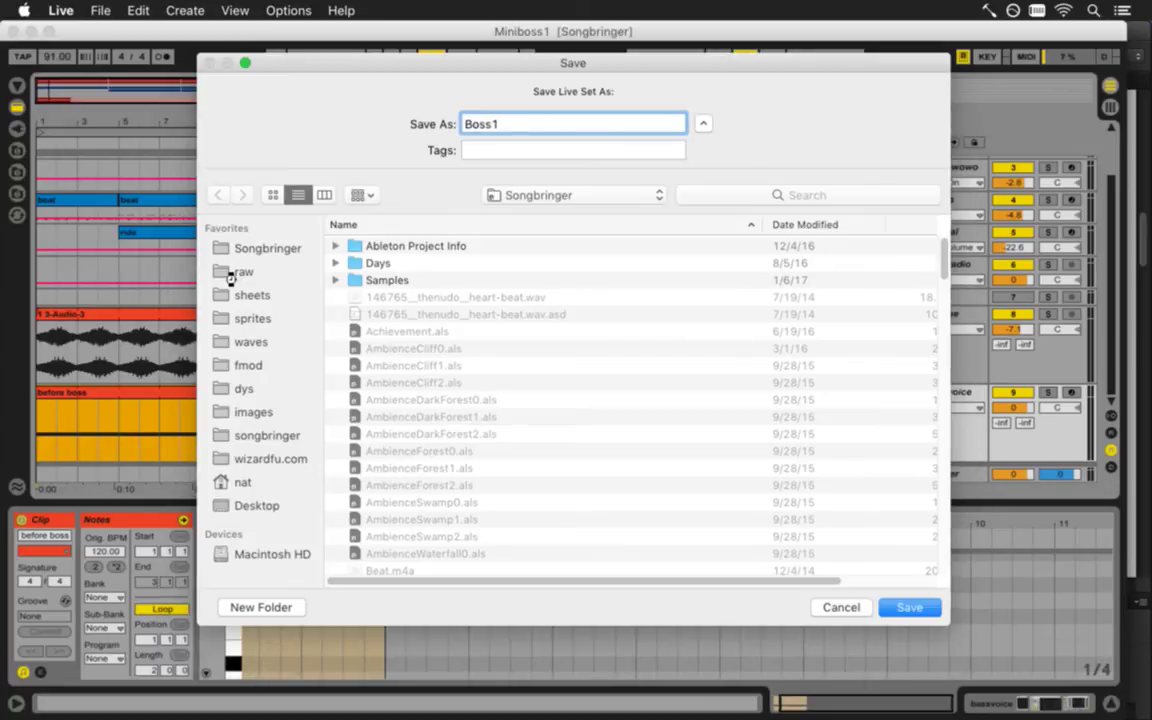
key("Return")
Play back the opening bars of the set, and hide the Notes box of the before boss clip
key("space")
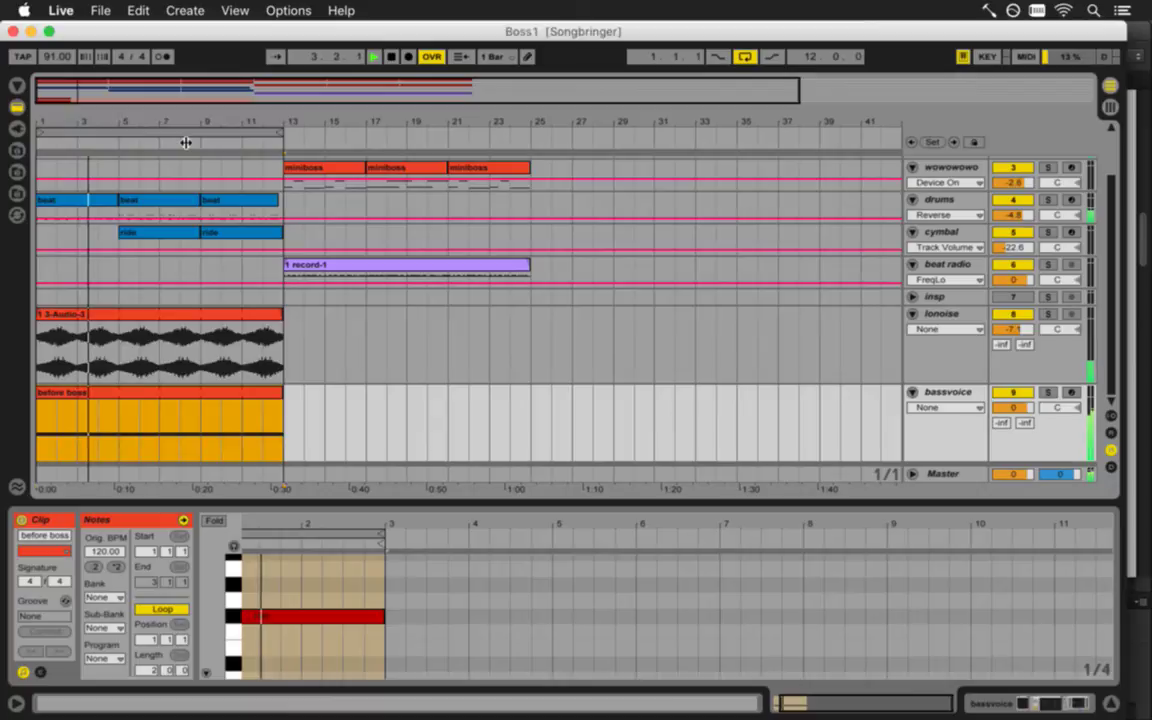
key("space")
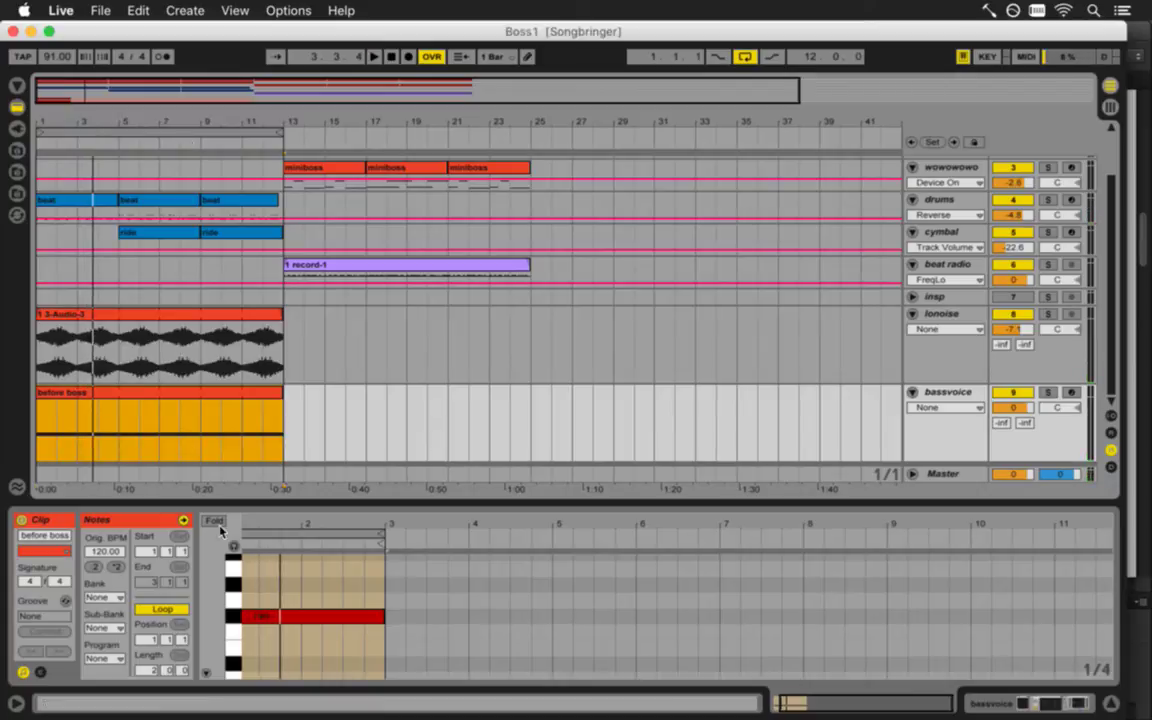
left_click(24, 673)
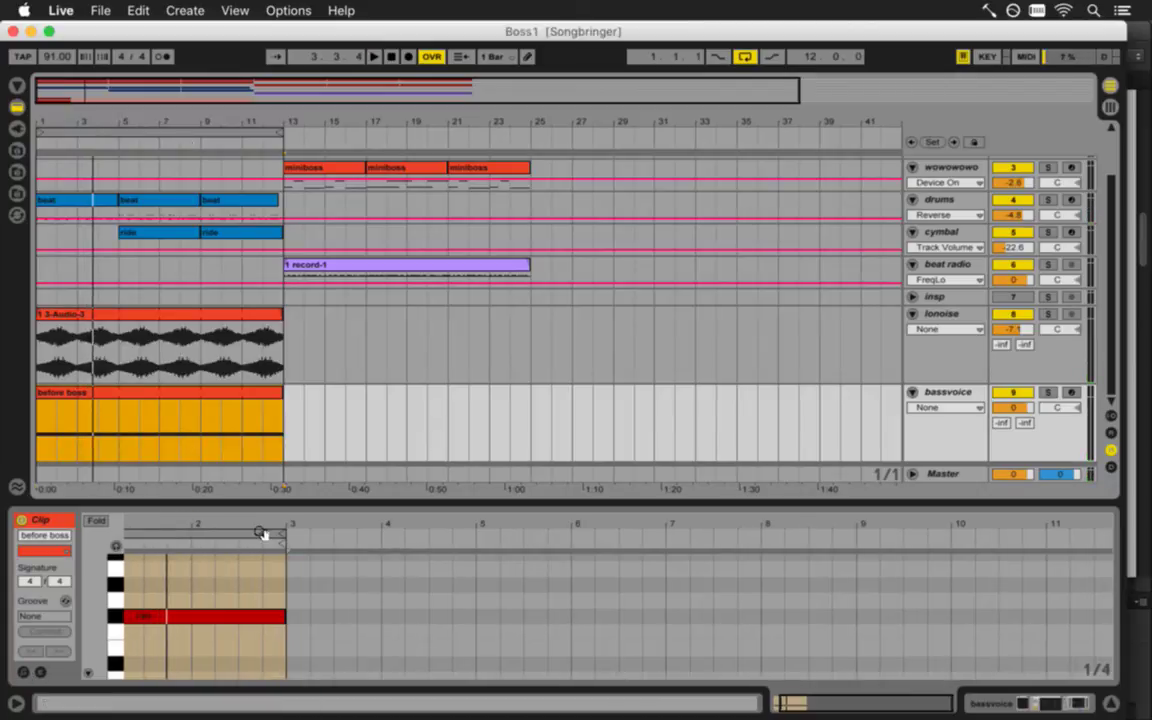
left_click_drag(260, 532, 193, 527)
Show the device chain of the bassvoice track holding the before boss clip
left_click(62, 399)
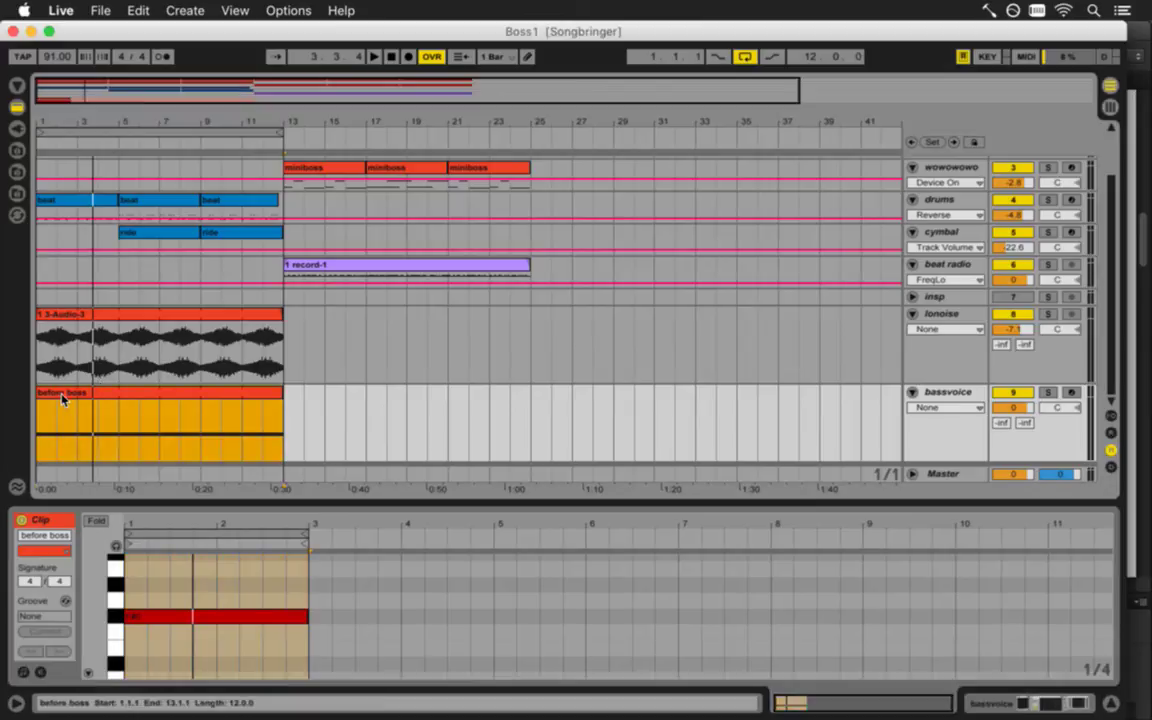
left_click(902, 391)
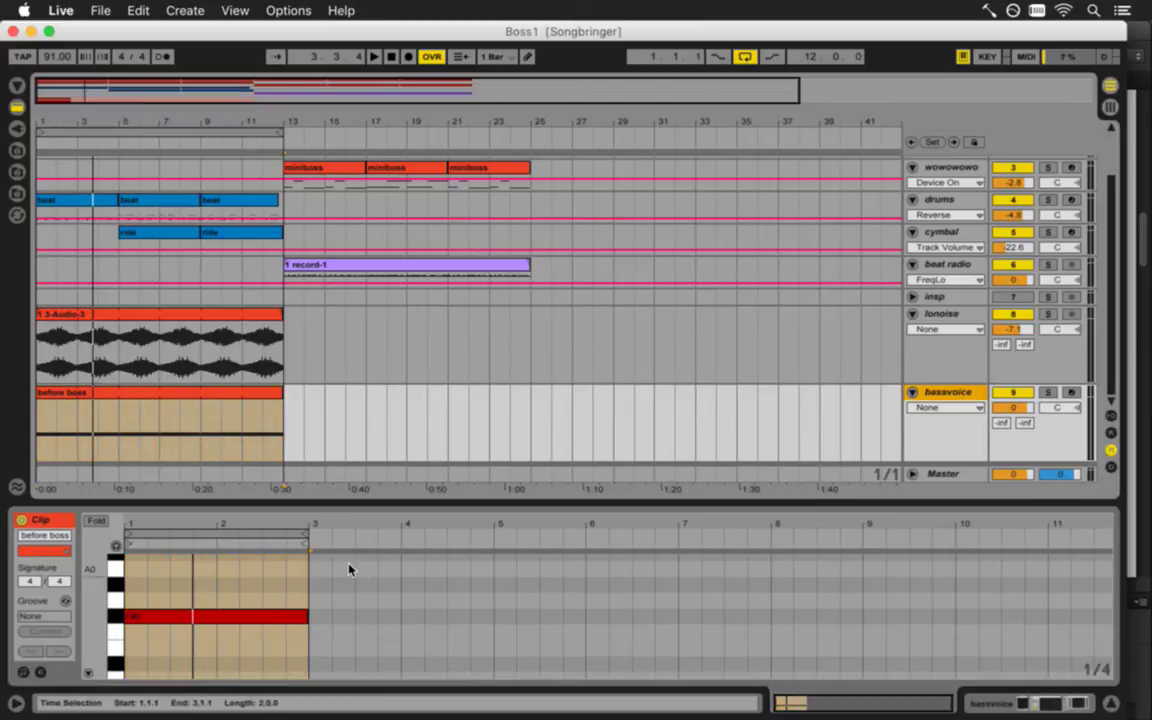
key("shift+Tab")
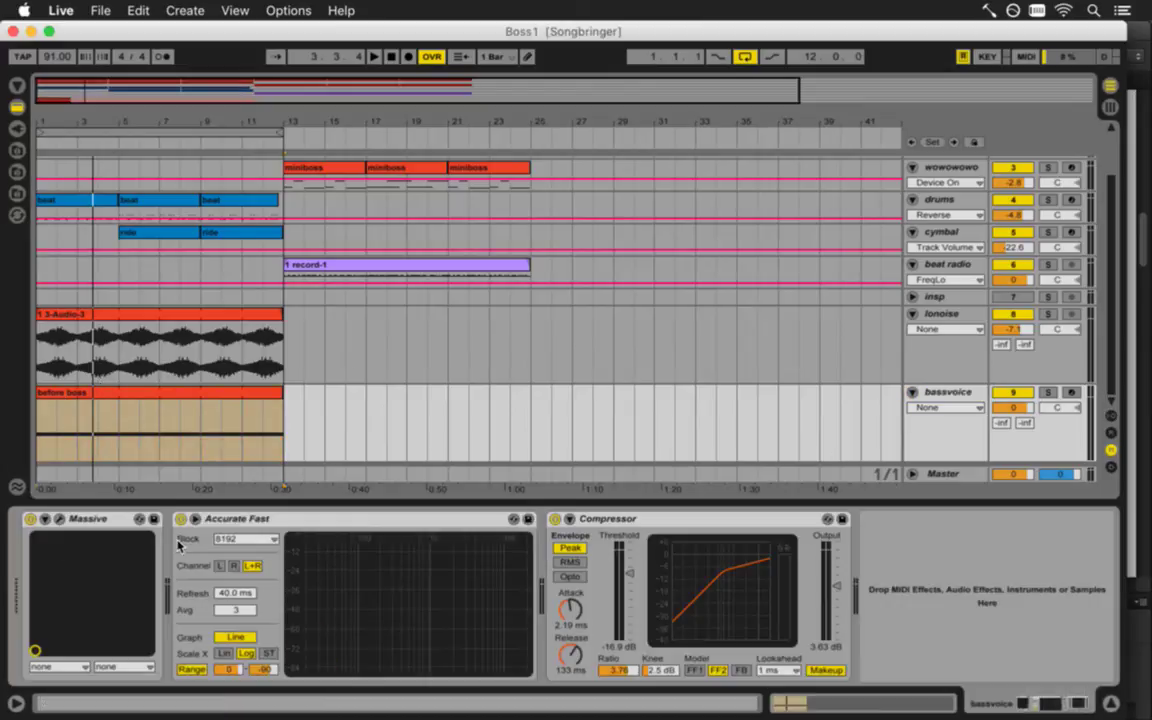
In the bassvoice track's Massive synth, set pitchbend up and down to 0.00 and switch the glide mode to Equal
left_click(59, 519)
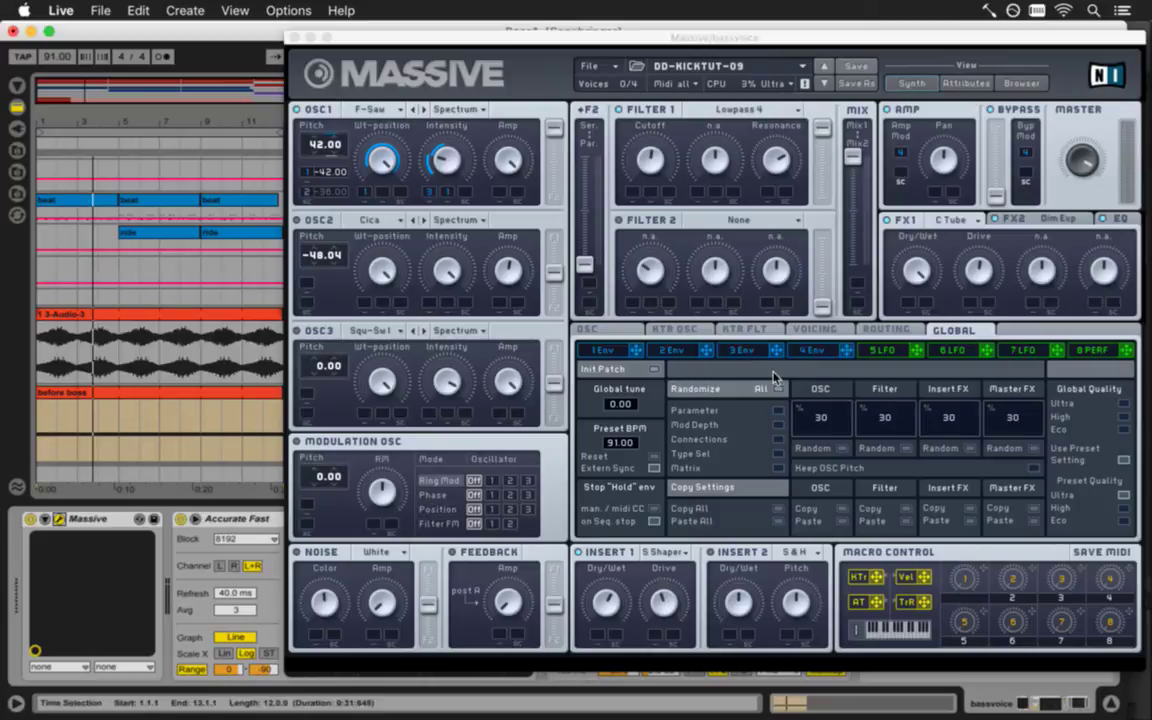
left_click(815, 329)
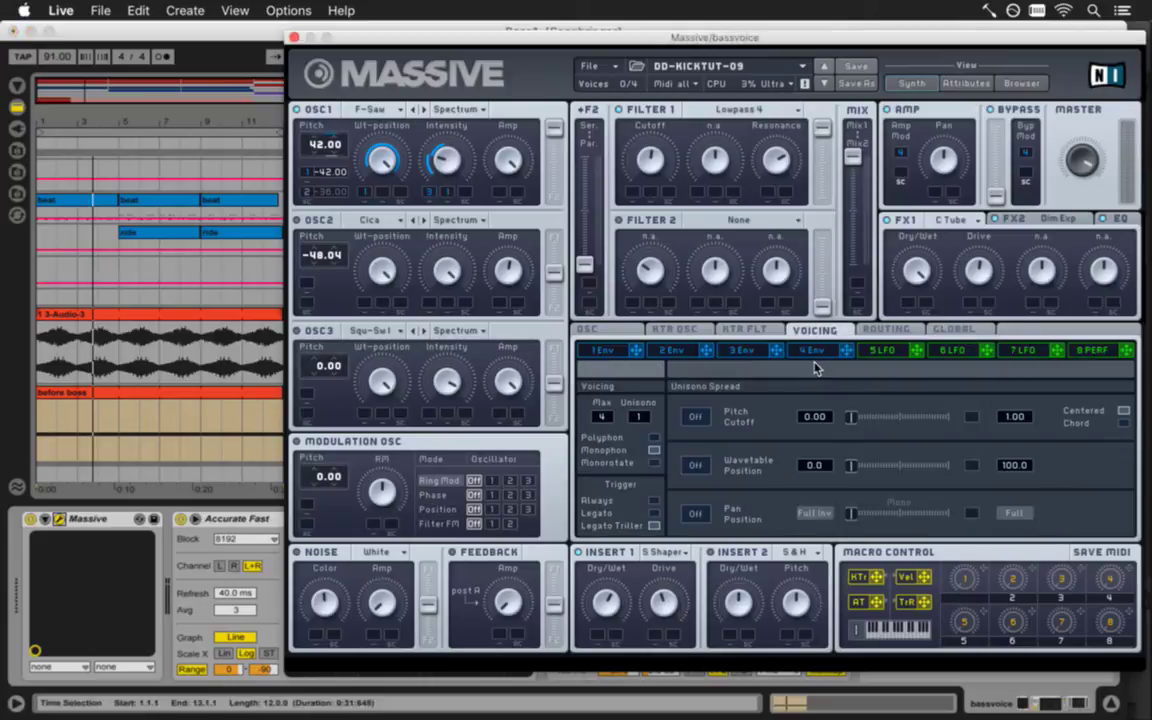
left_click(590, 329)
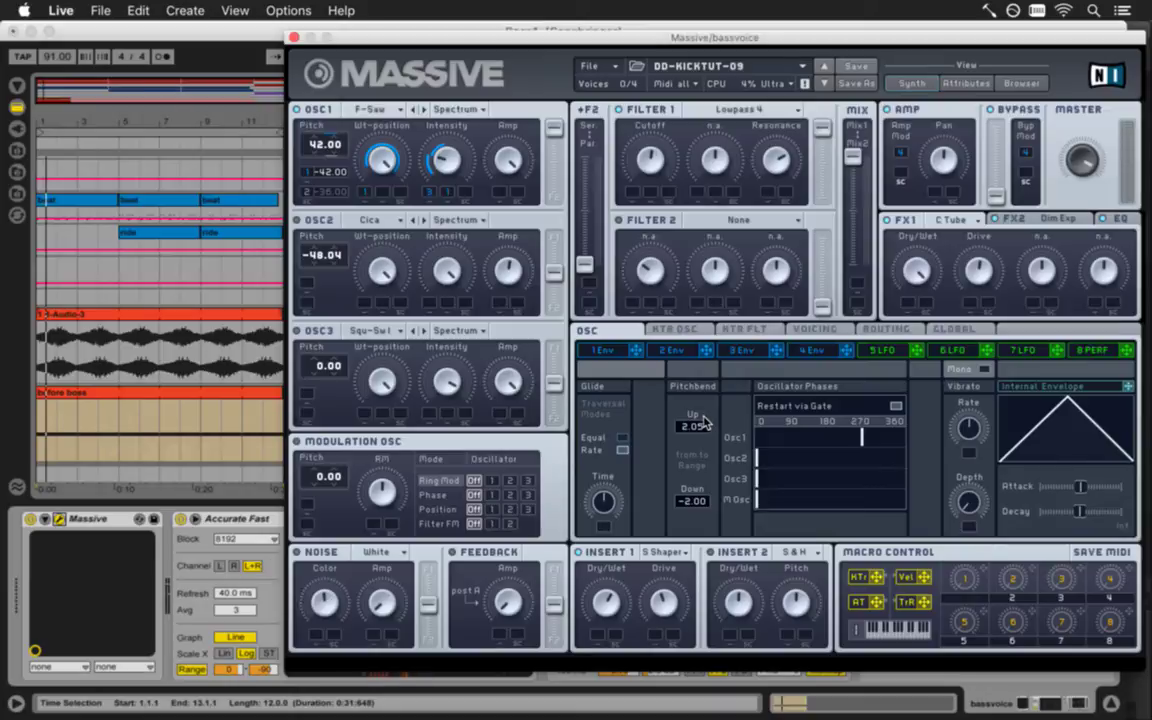
left_click_drag(684, 432, 686, 442)
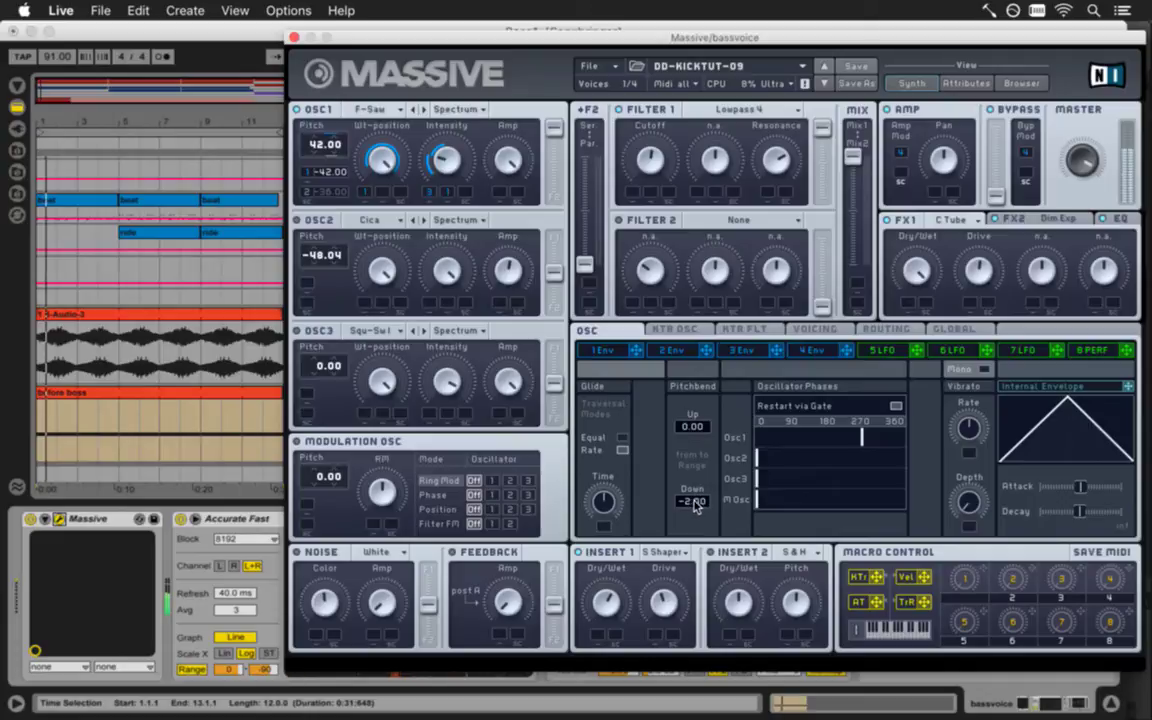
left_click_drag(690, 508, 710, 507)
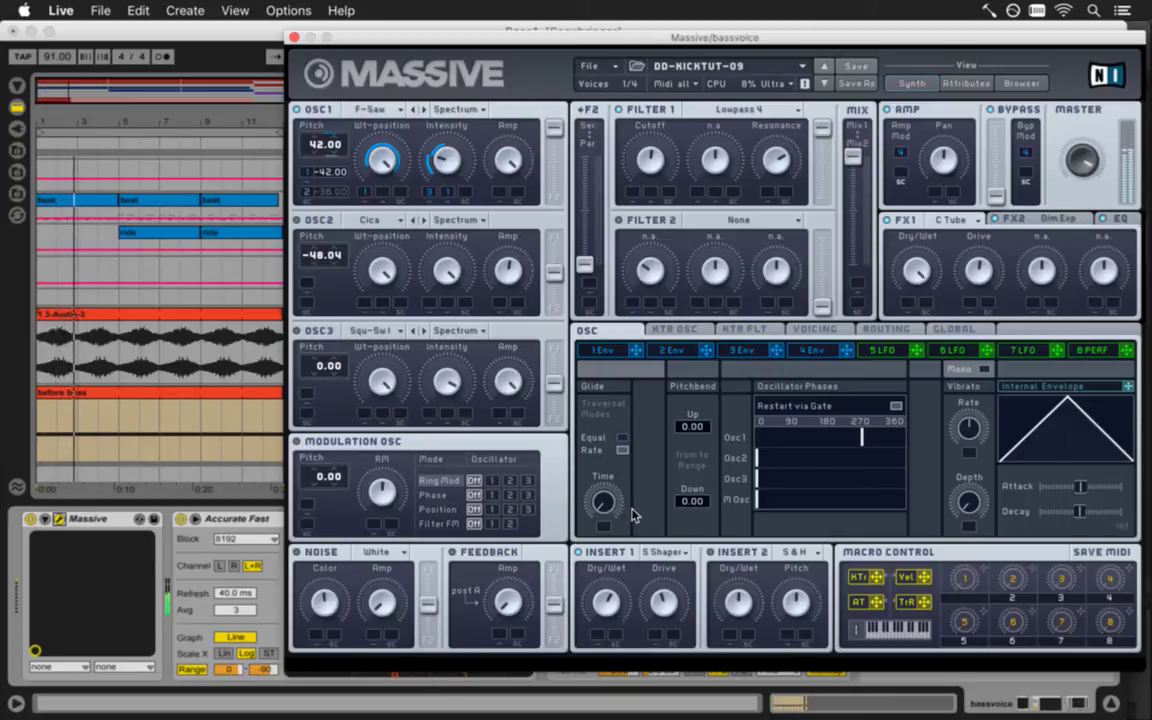
left_click(622, 437)
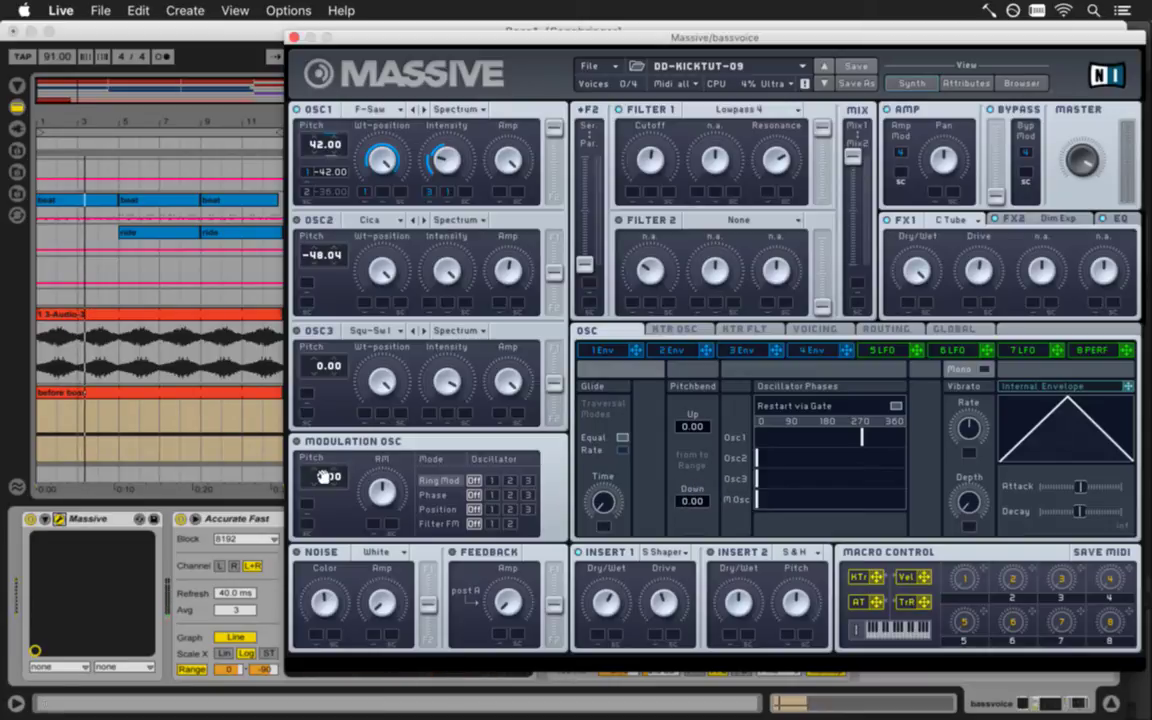
Close Massive, shorten the end of the F#0 note in the before boss clip while checking playback, and save the set
left_click(60, 427)
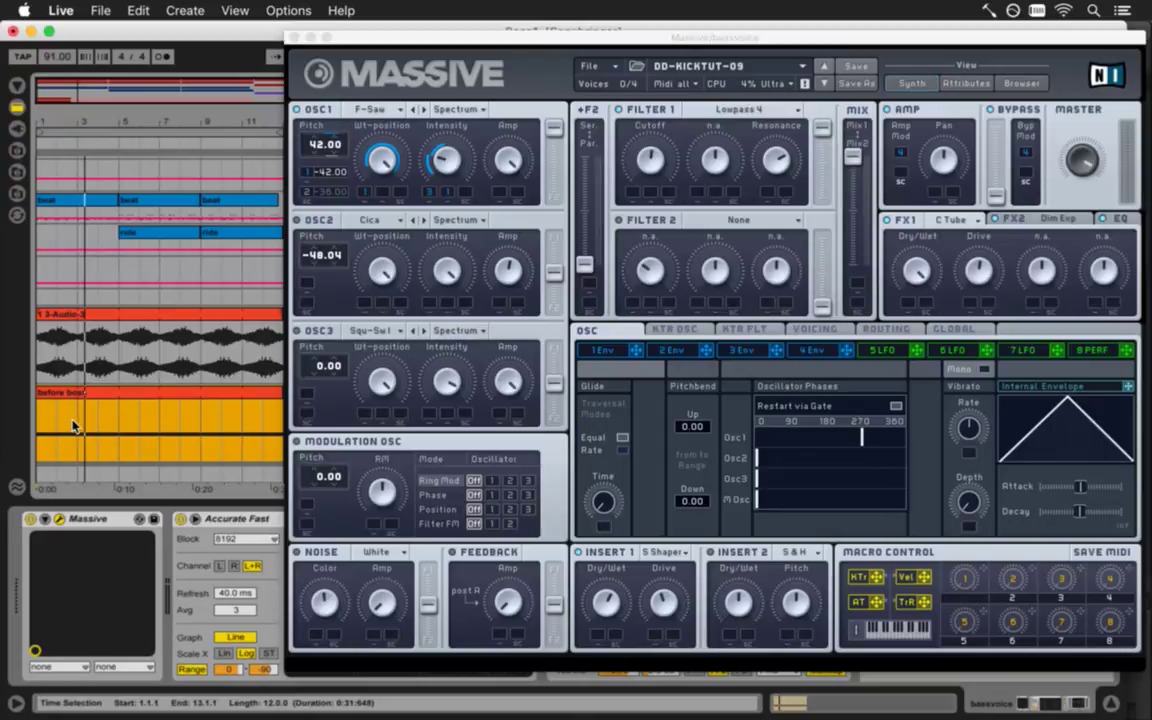
double_click(72, 427)
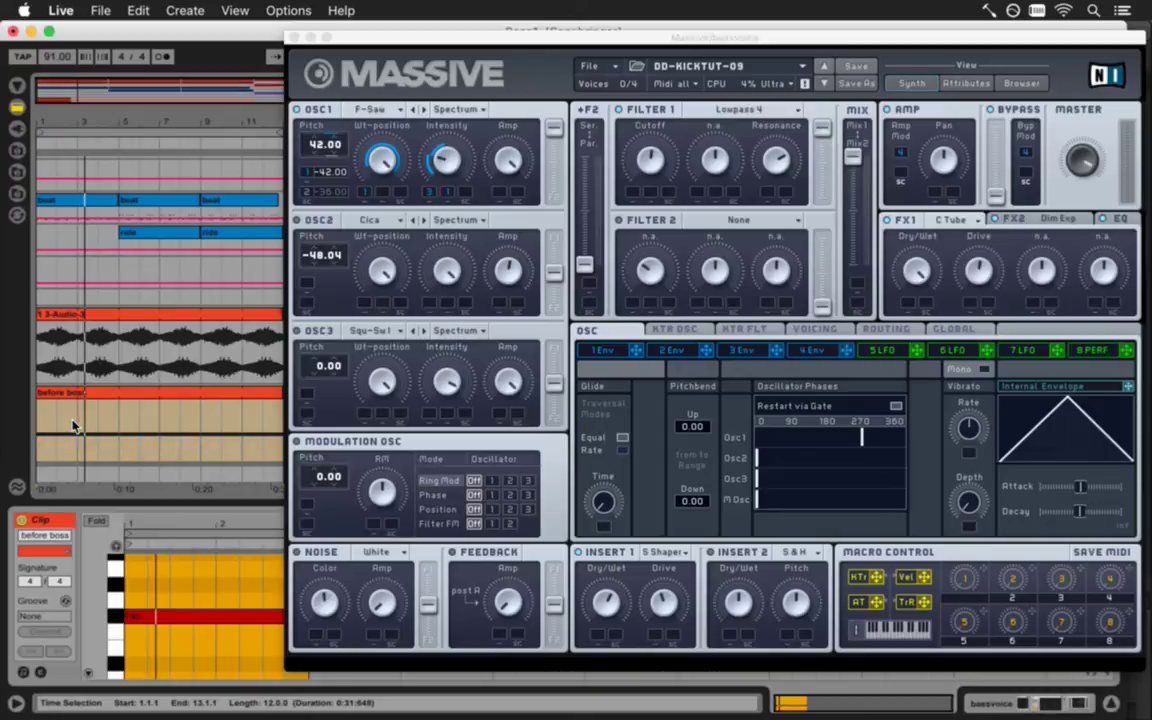
left_click(295, 37)
left_click_drag(298, 532, 484, 525)
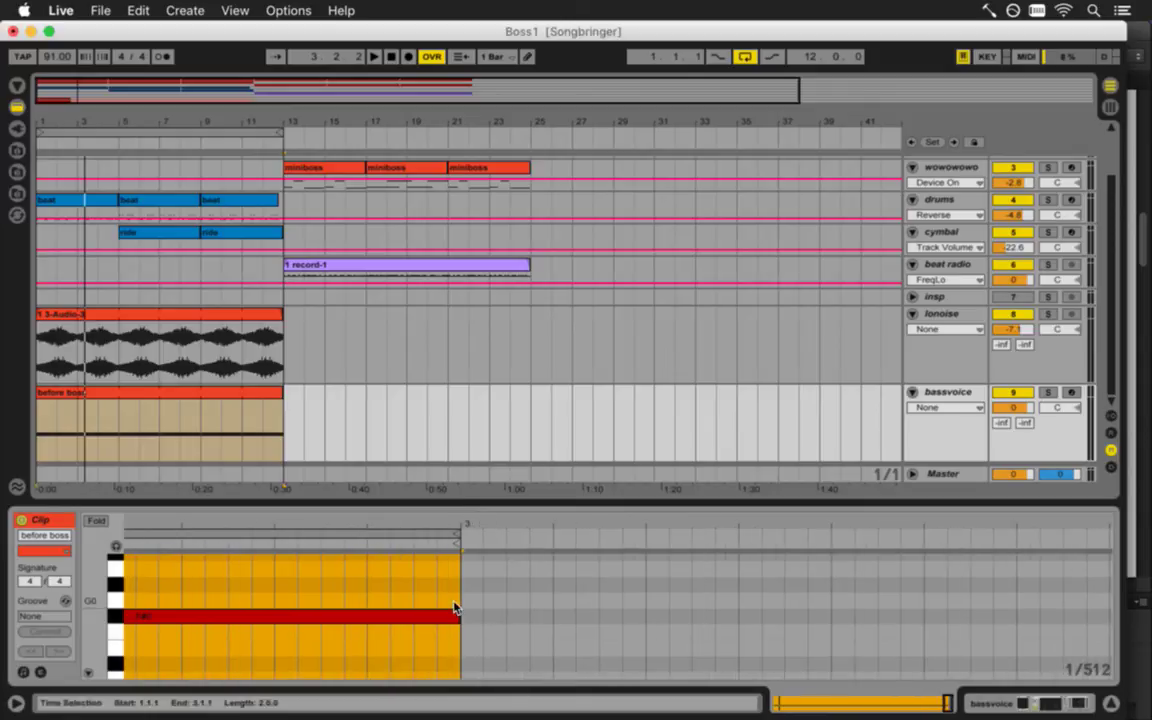
left_click(418, 552)
left_click_drag(458, 616, 437, 616)
key("space")
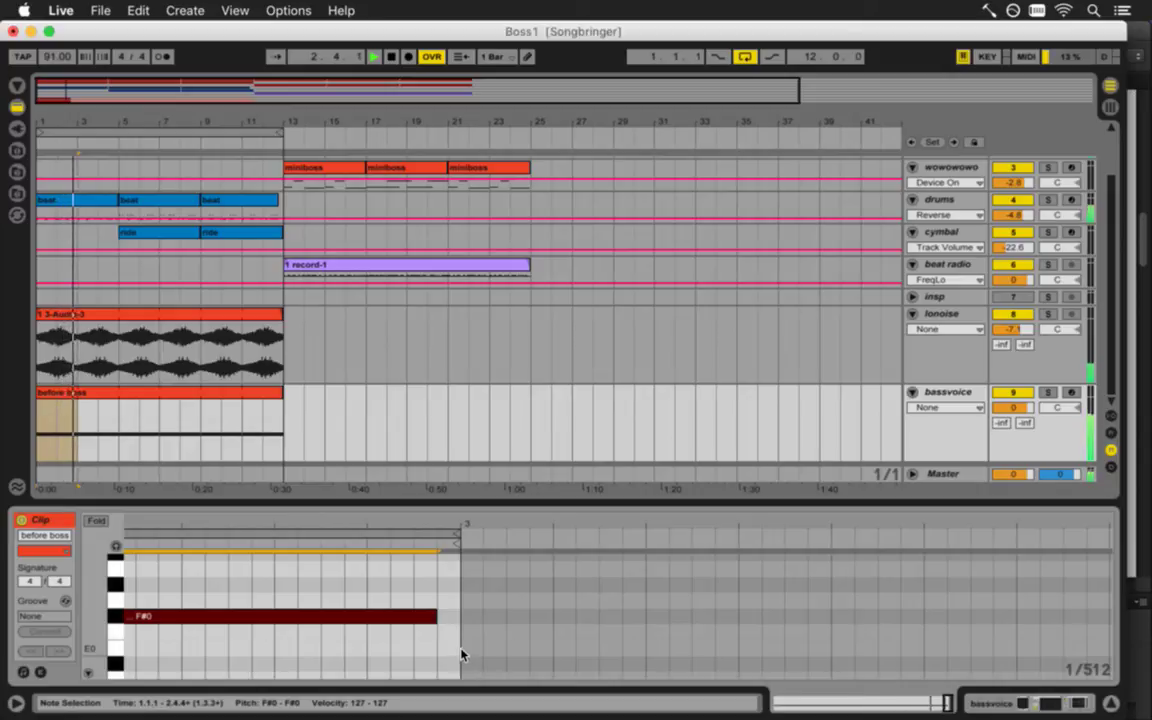
key("space")
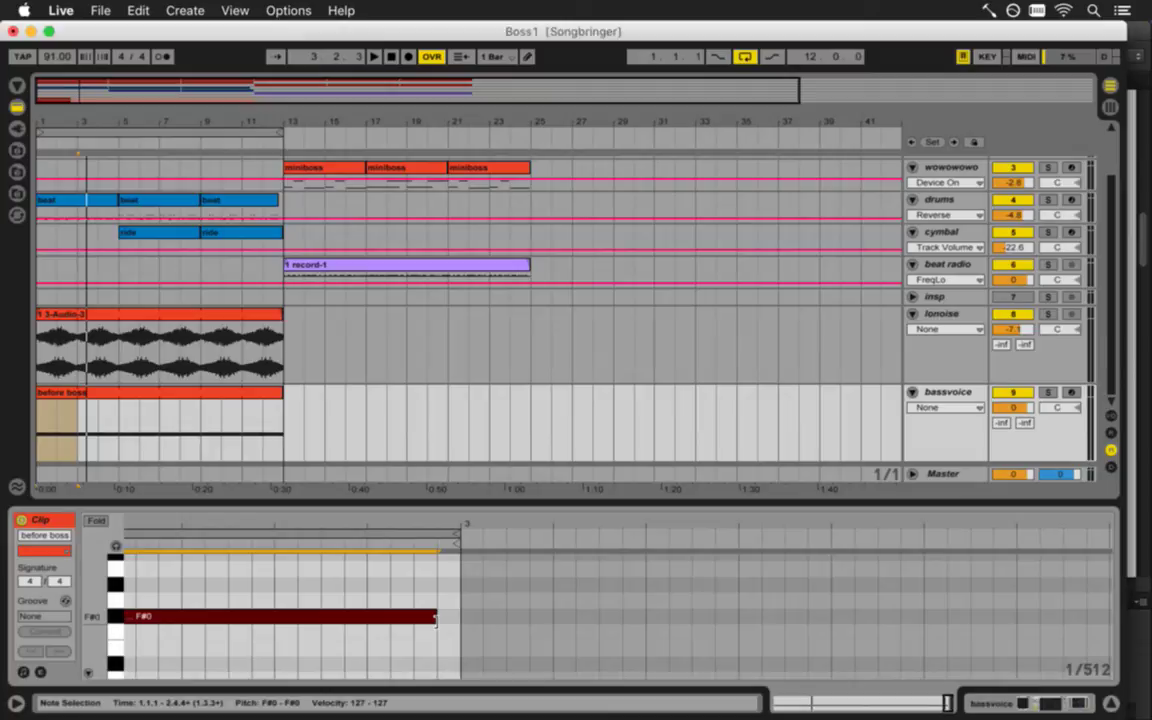
left_click_drag(435, 620, 413, 620)
key("super+s")
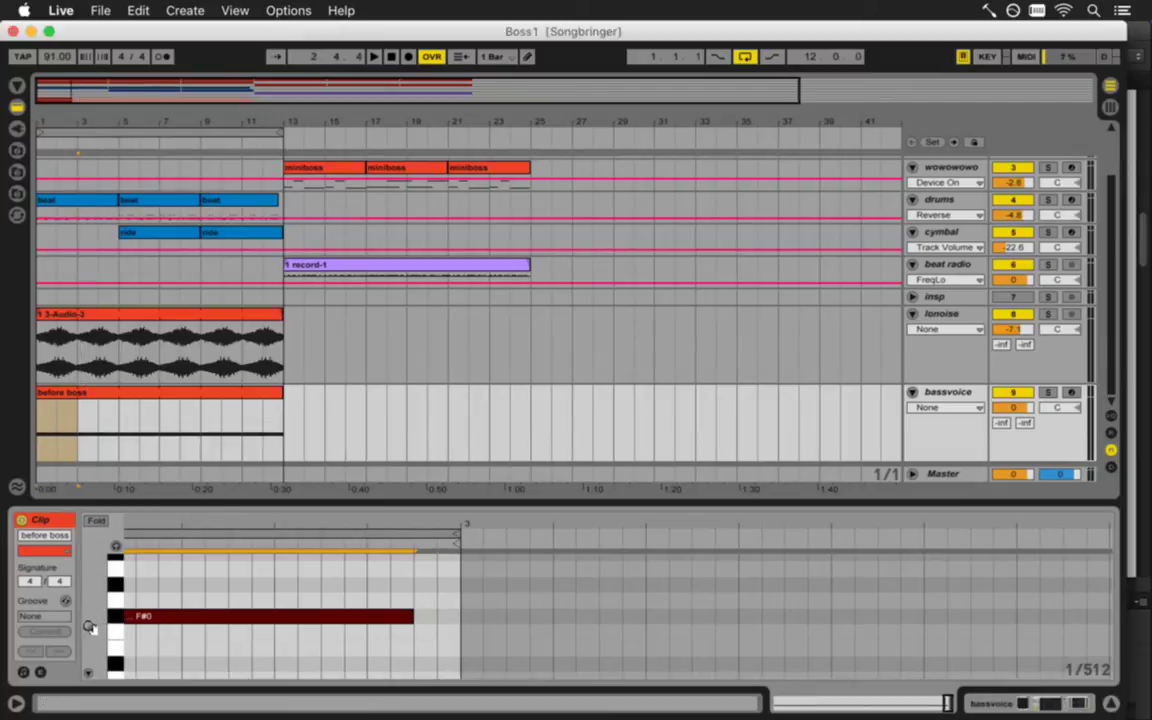
Try a longer release on envelope 4 of the bassvoice track's Massive synth and play back the opening bars
key("shift+Tab")
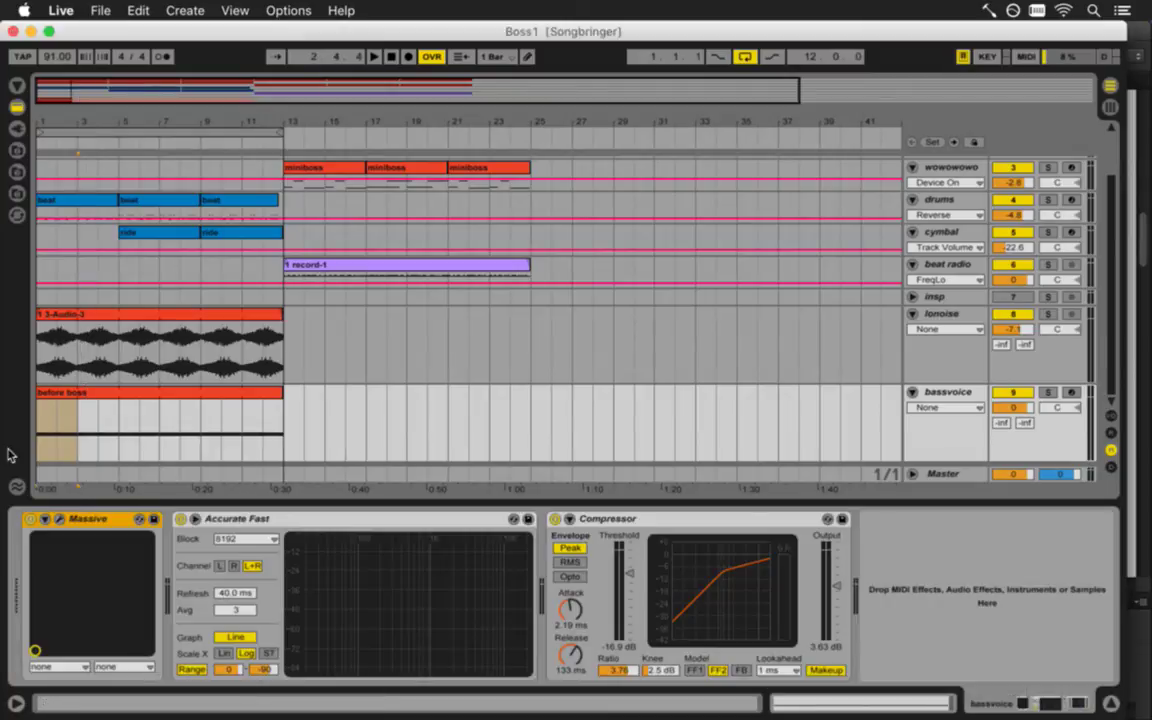
left_click(59, 518)
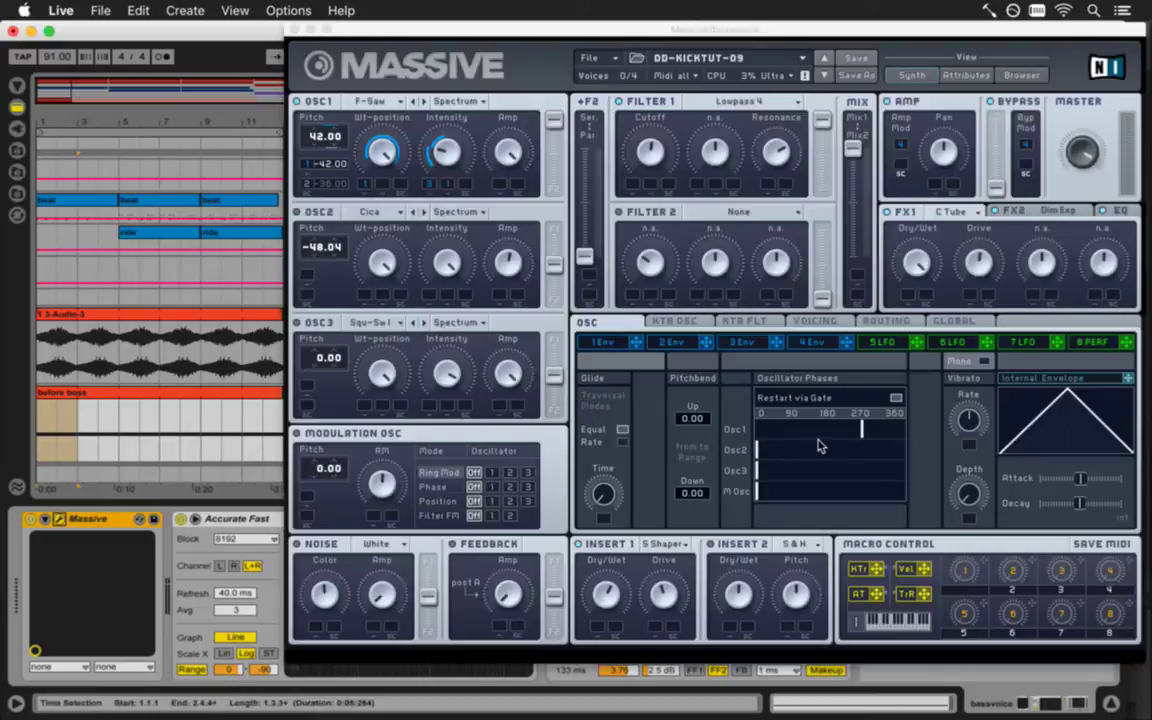
left_click(826, 344)
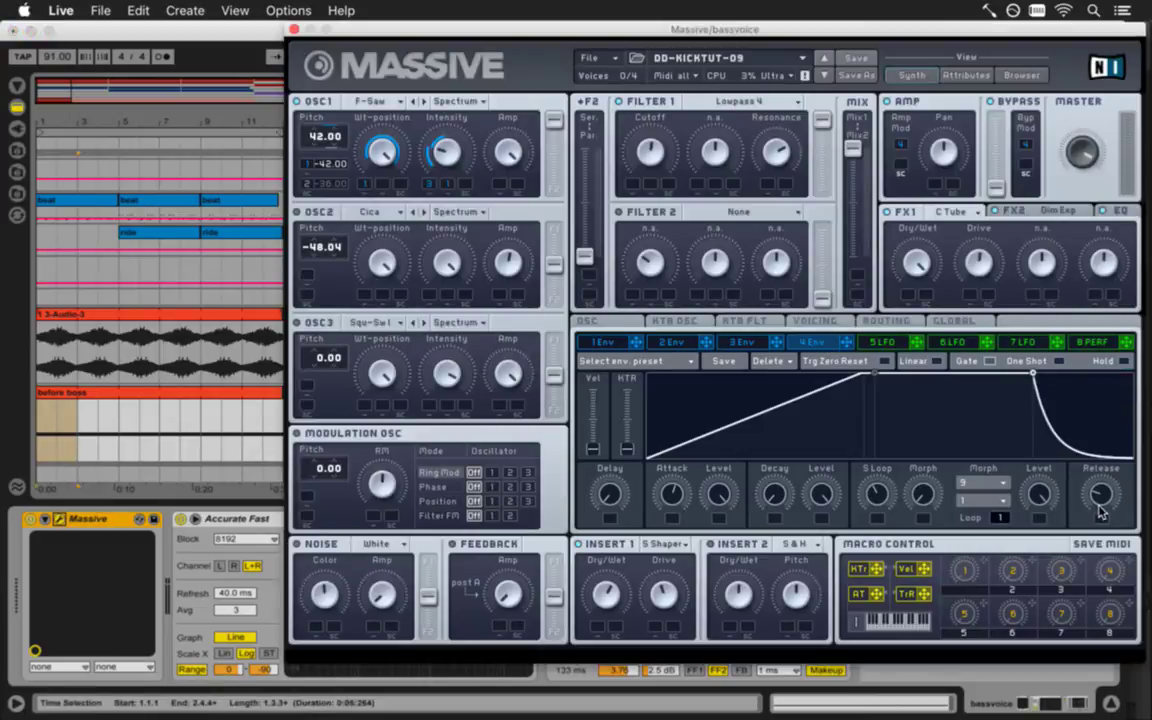
left_click_drag(1101, 492, 1119, 485)
key("space")
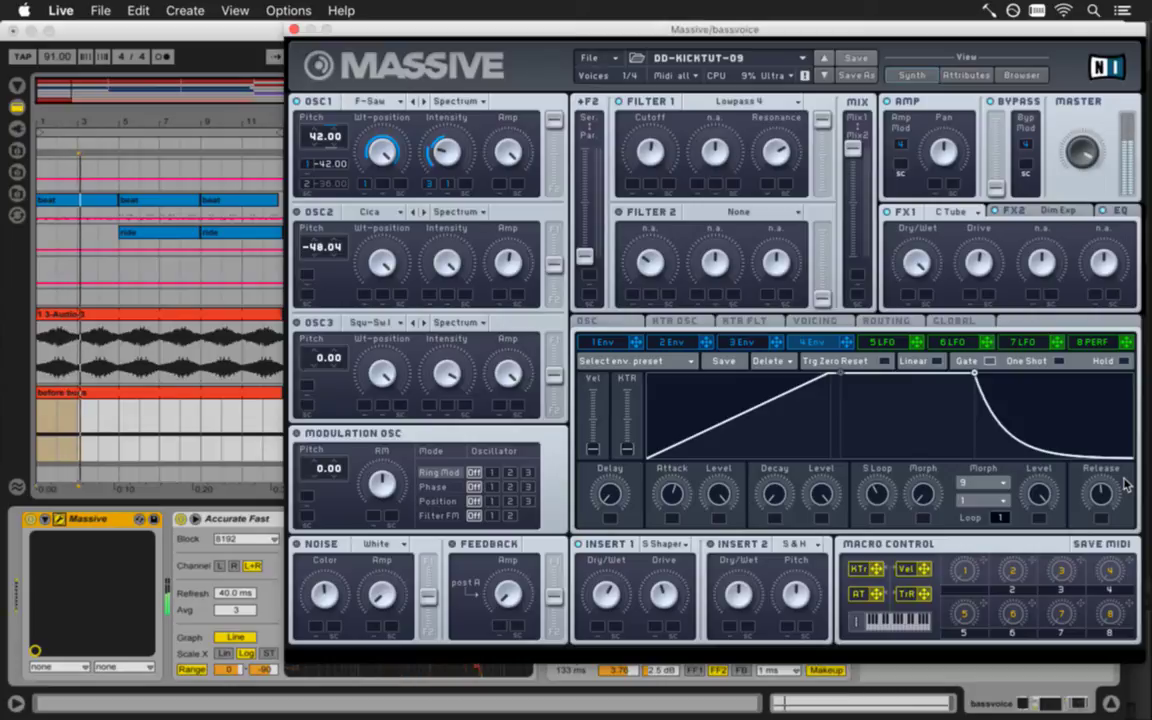
key("space")
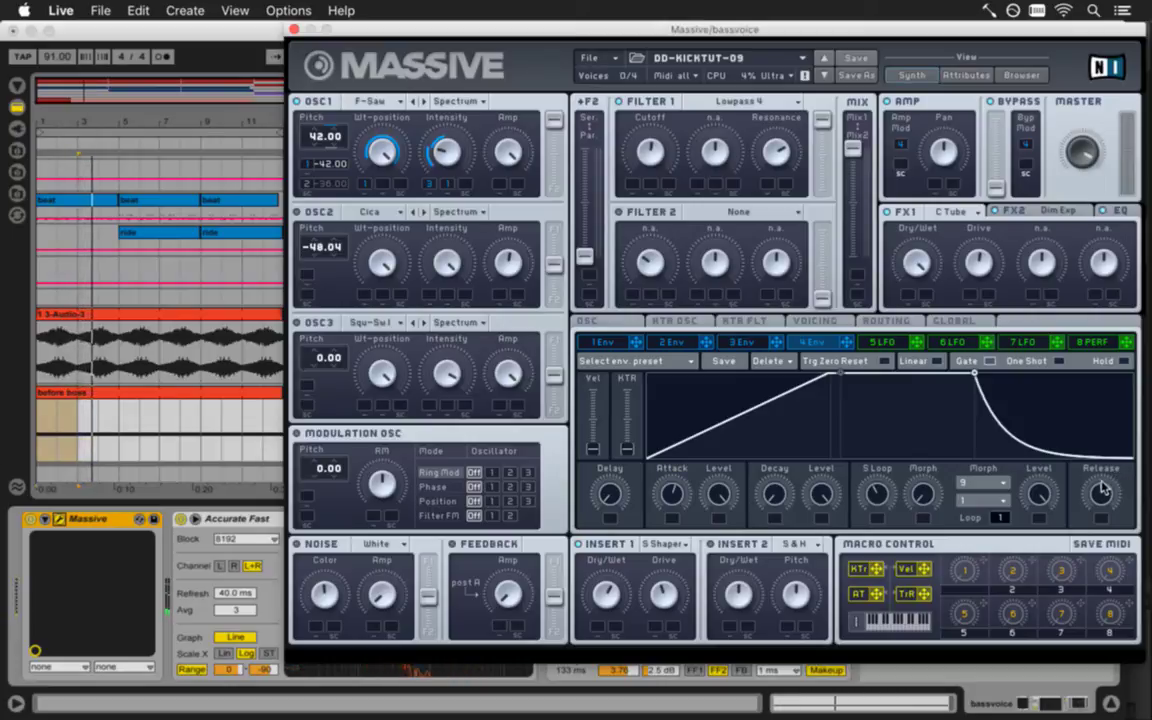
Shorten the release of Massive's envelope 4, fine-tune it by ear during playback, and close the synth window
left_click_drag(1100, 487, 1107, 541)
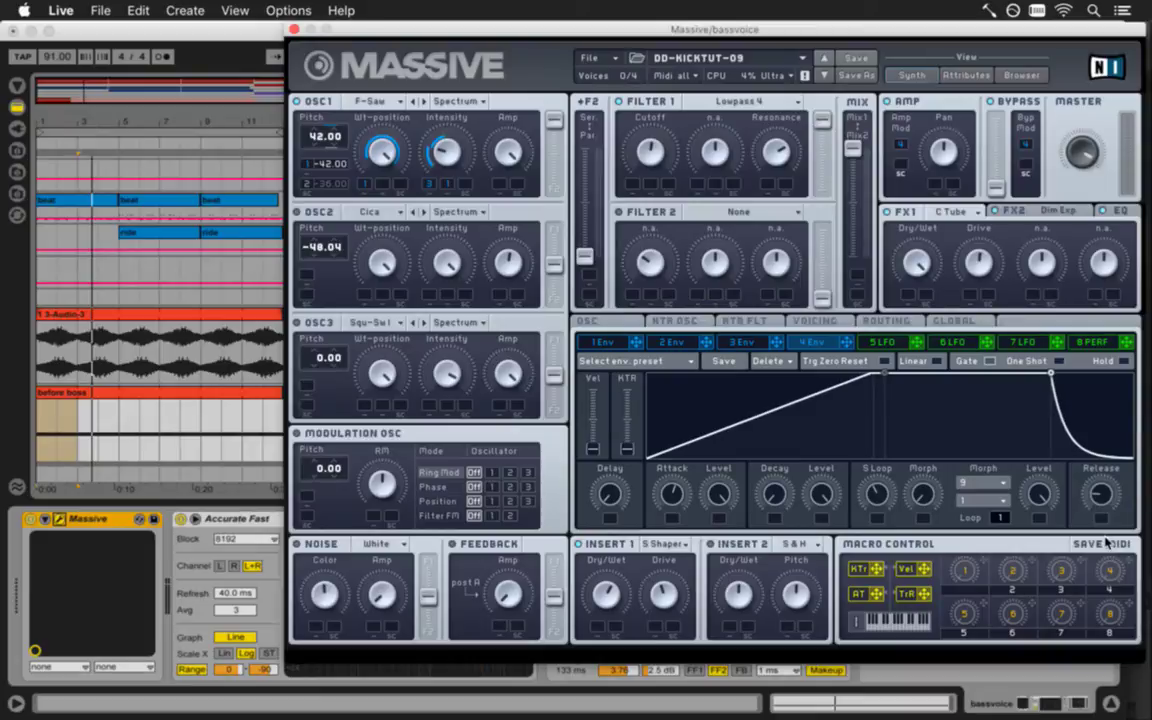
left_click_drag(1105, 540, 1107, 543)
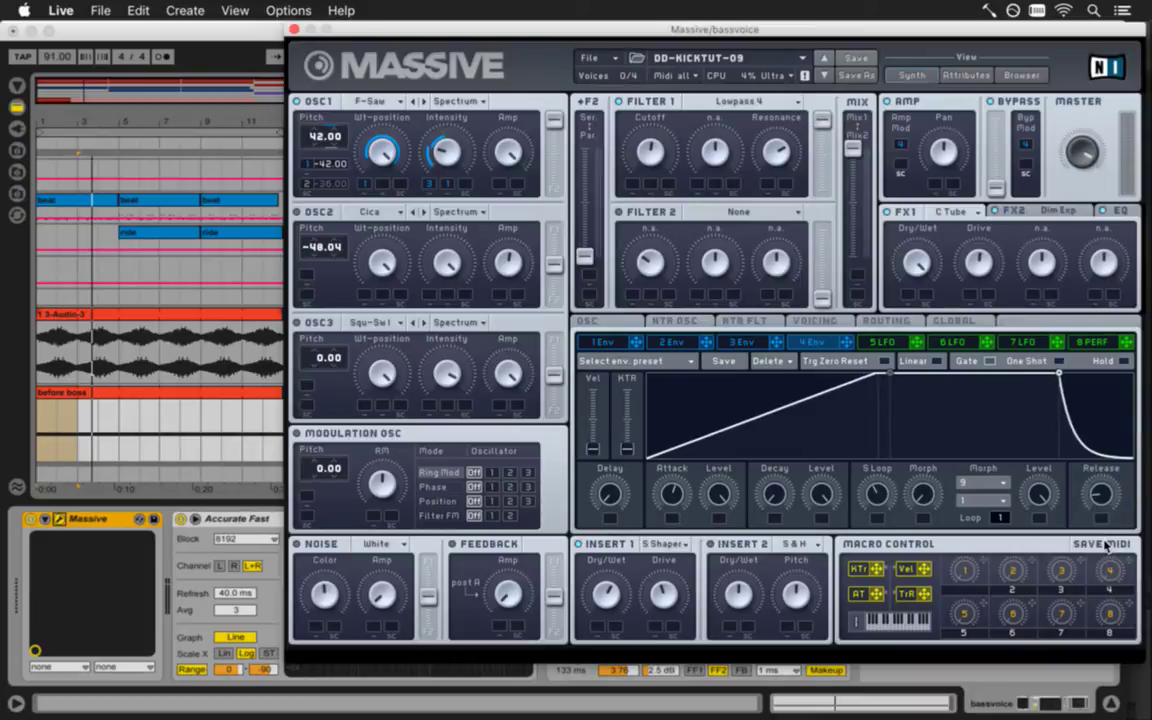
key("space")
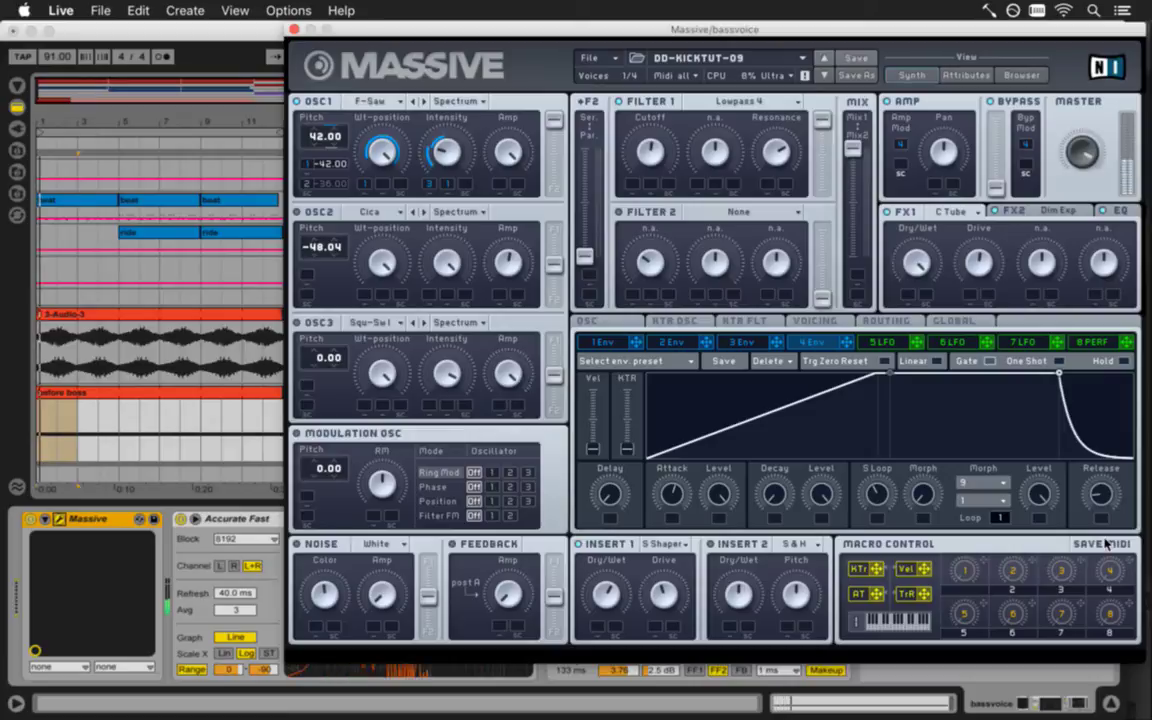
left_click_drag(1107, 543, 1104, 515)
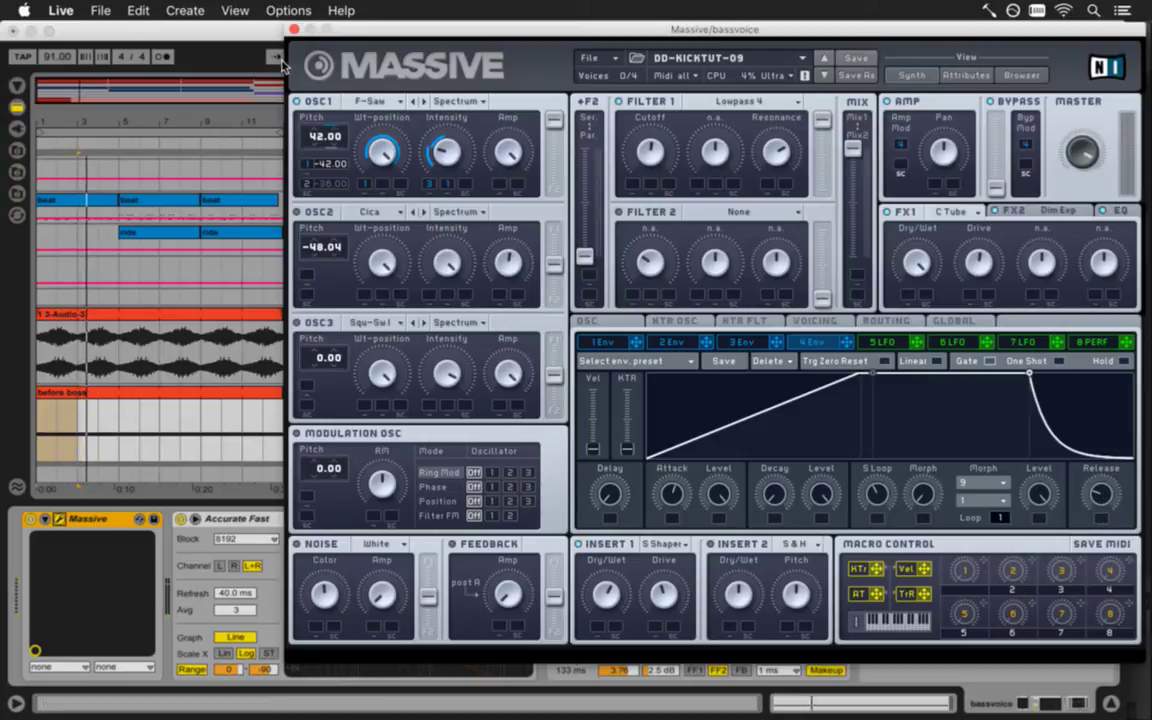
left_click(293, 31)
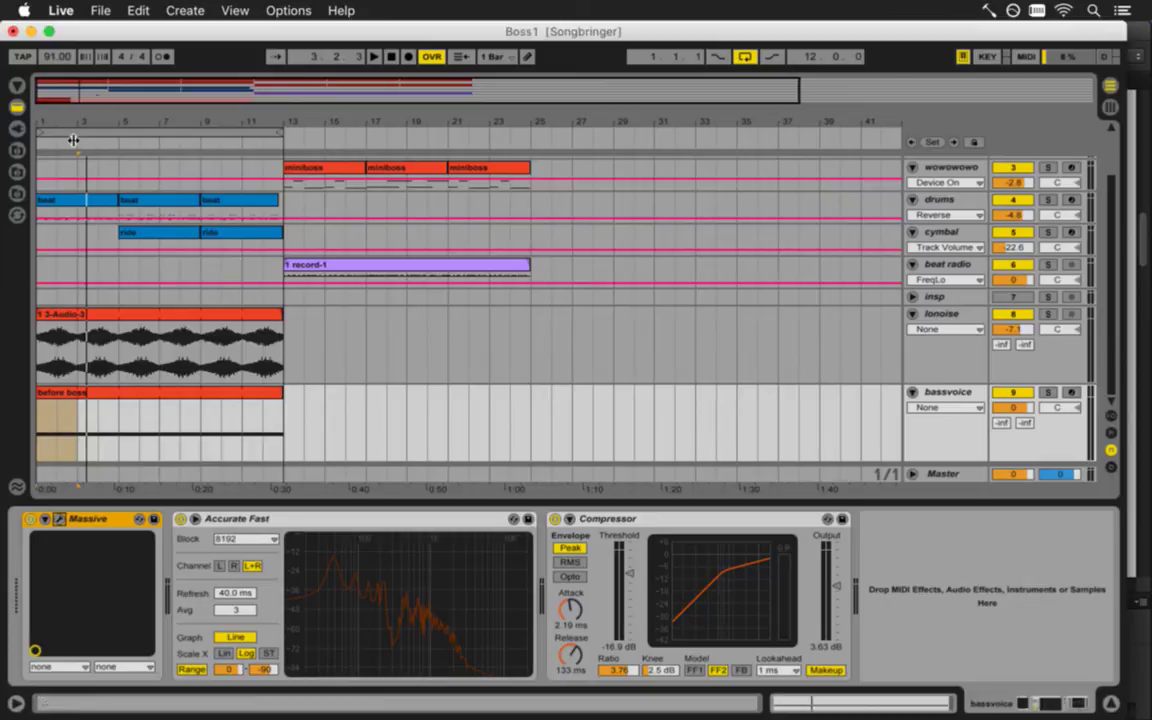
left_click(99, 9)
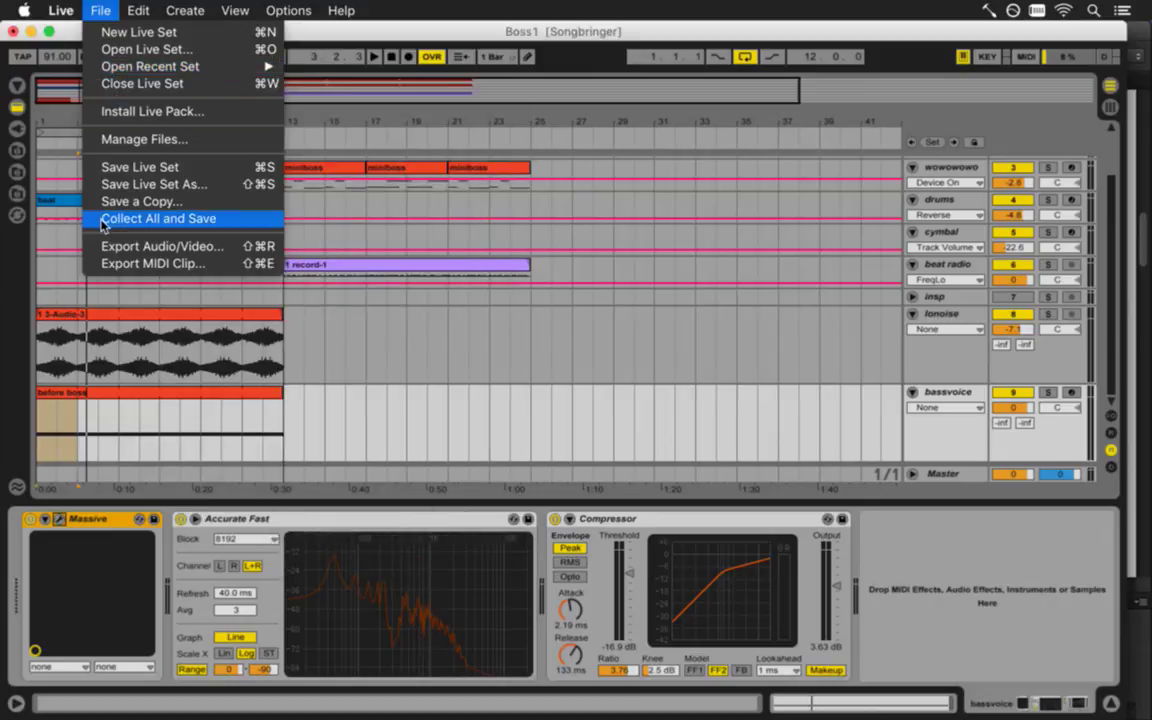
left_click(65, 36)
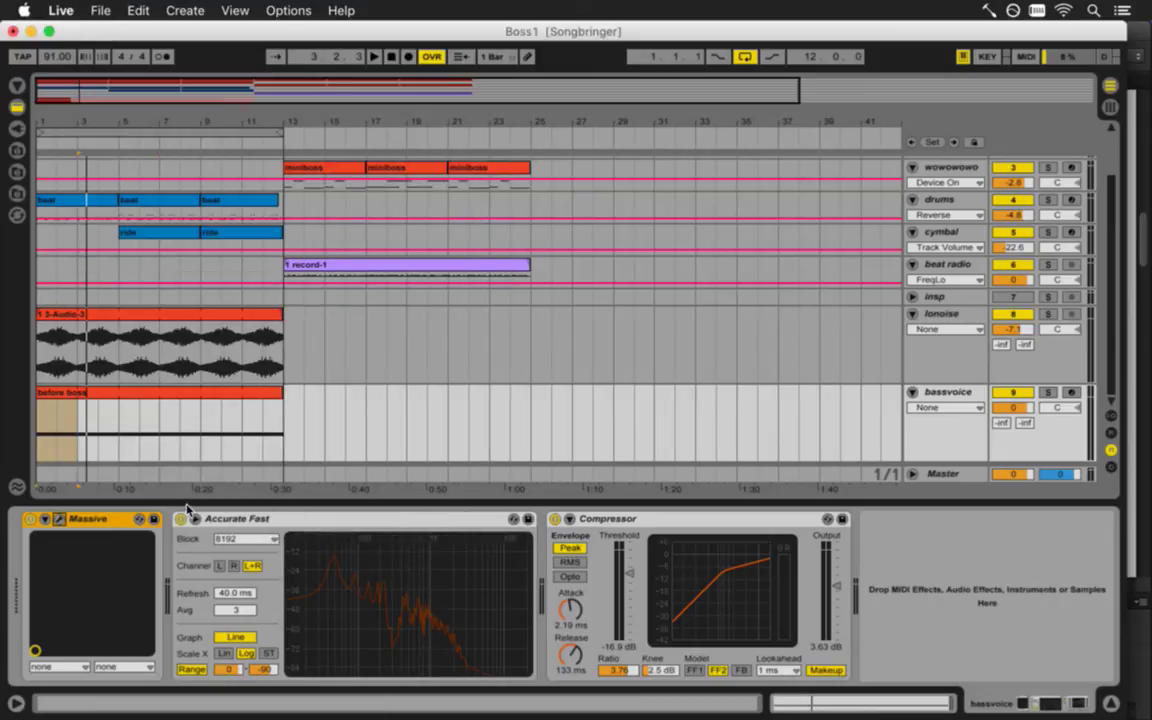
Play back the opening bars and solo the bassvoice track
key("space")
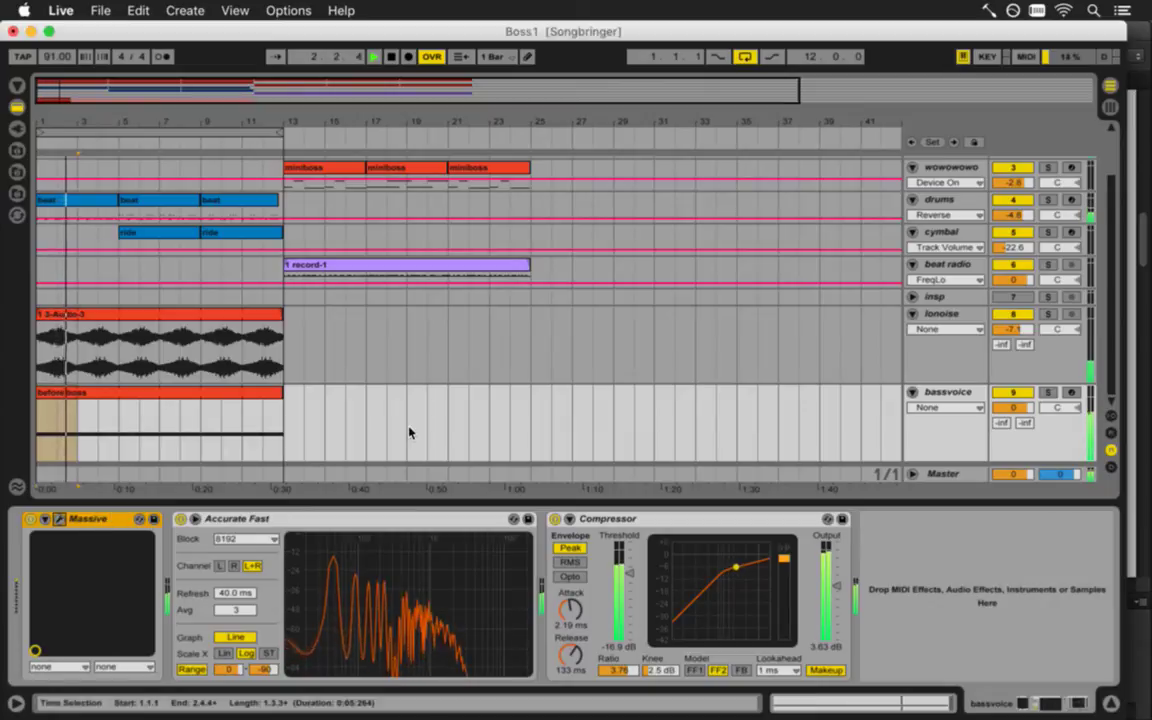
left_click(1050, 393)
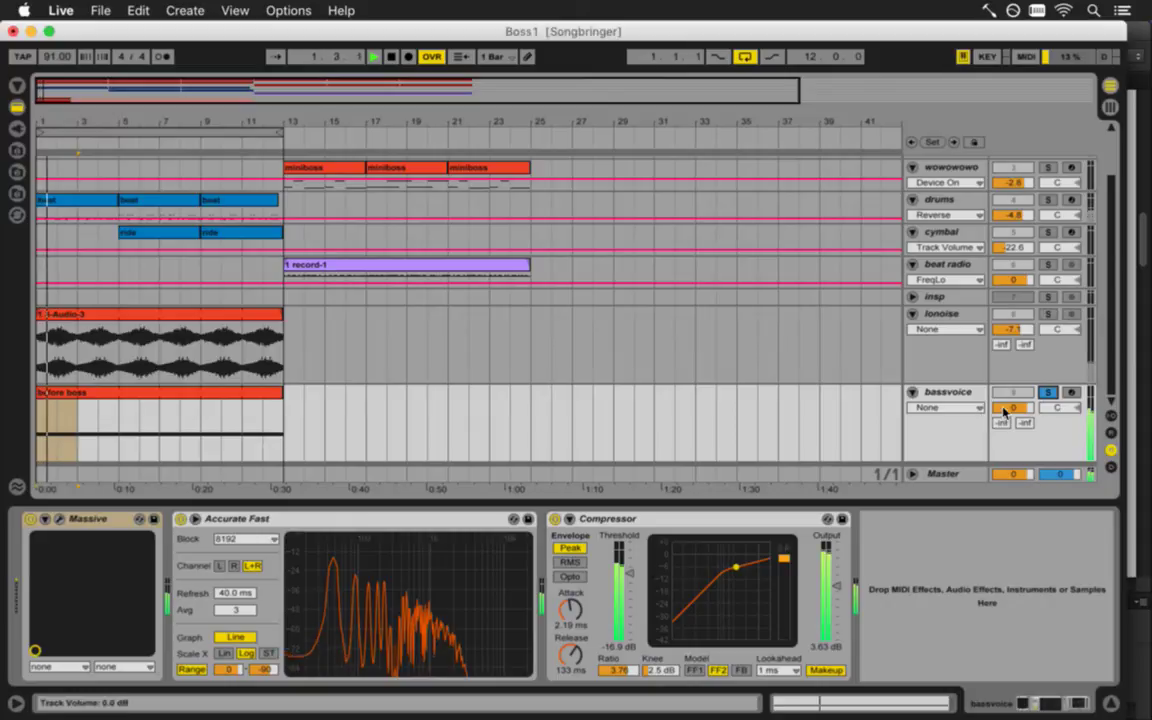
key("space")
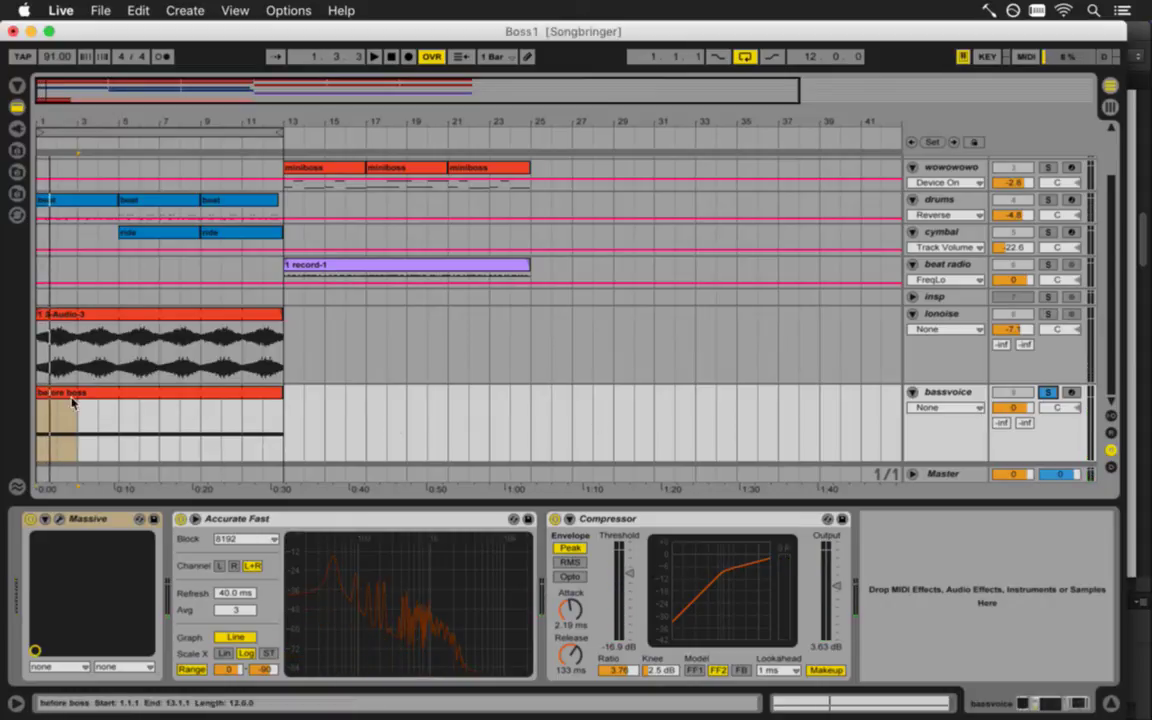
Extend the F#0 note in the before boss clip to just before bar 3, and play back the soloed bassvoice track
left_click(70, 396)
double_click(85, 397)
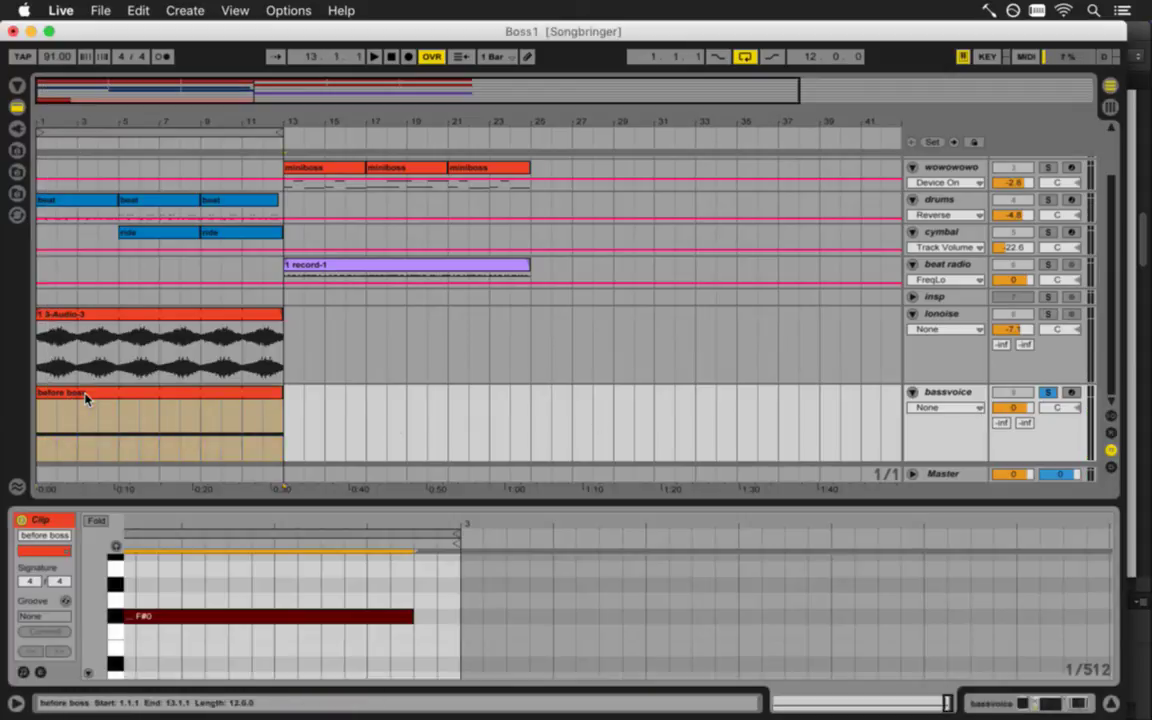
left_click_drag(412, 617, 449, 619)
key("space")
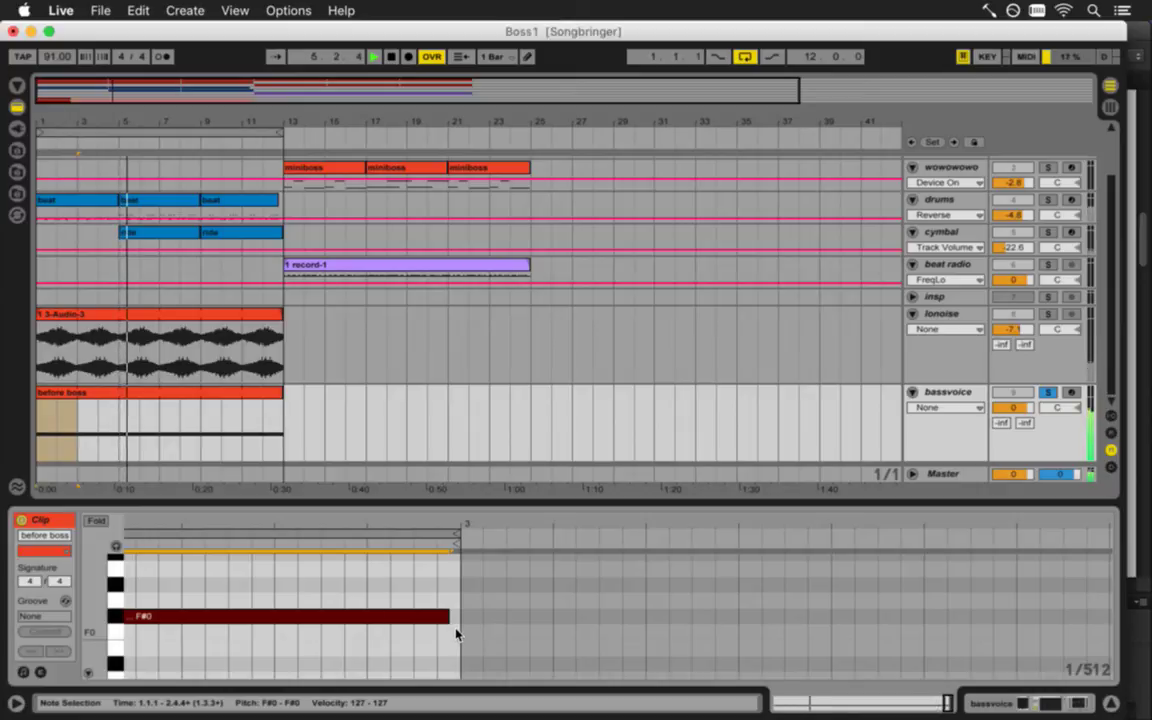
key("space")
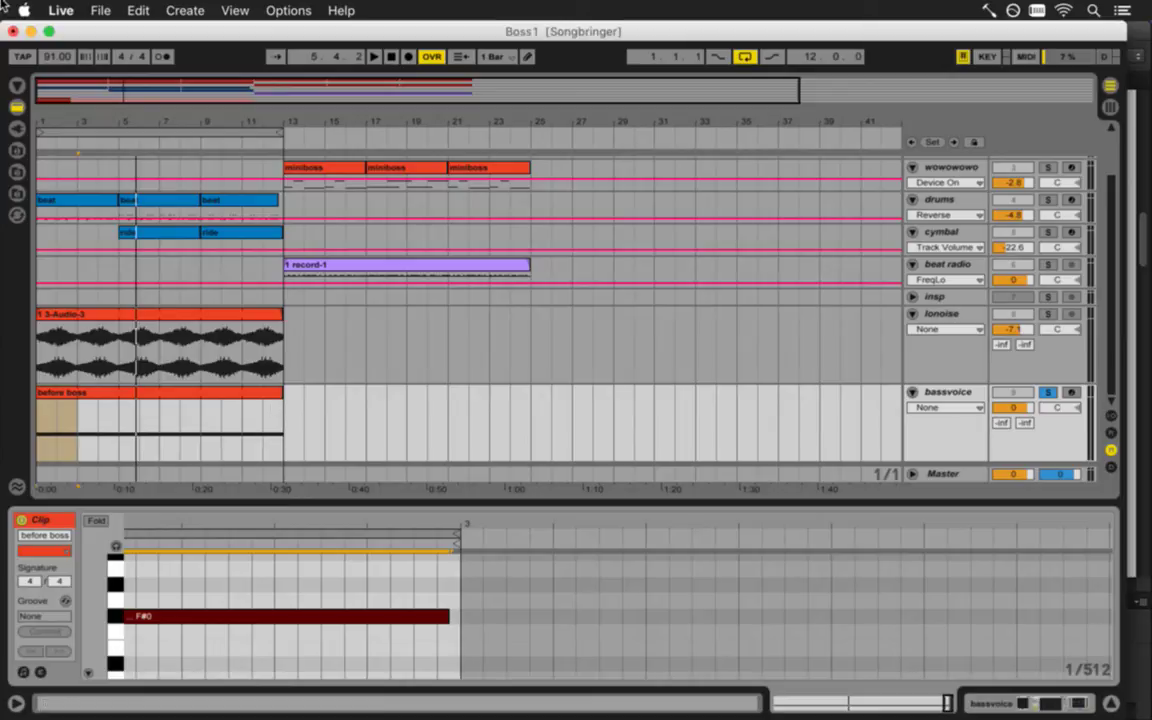
Open the recent BossLoop set, saving the changes to Boss1
left_click(102, 10)
mouse_move(196, 75)
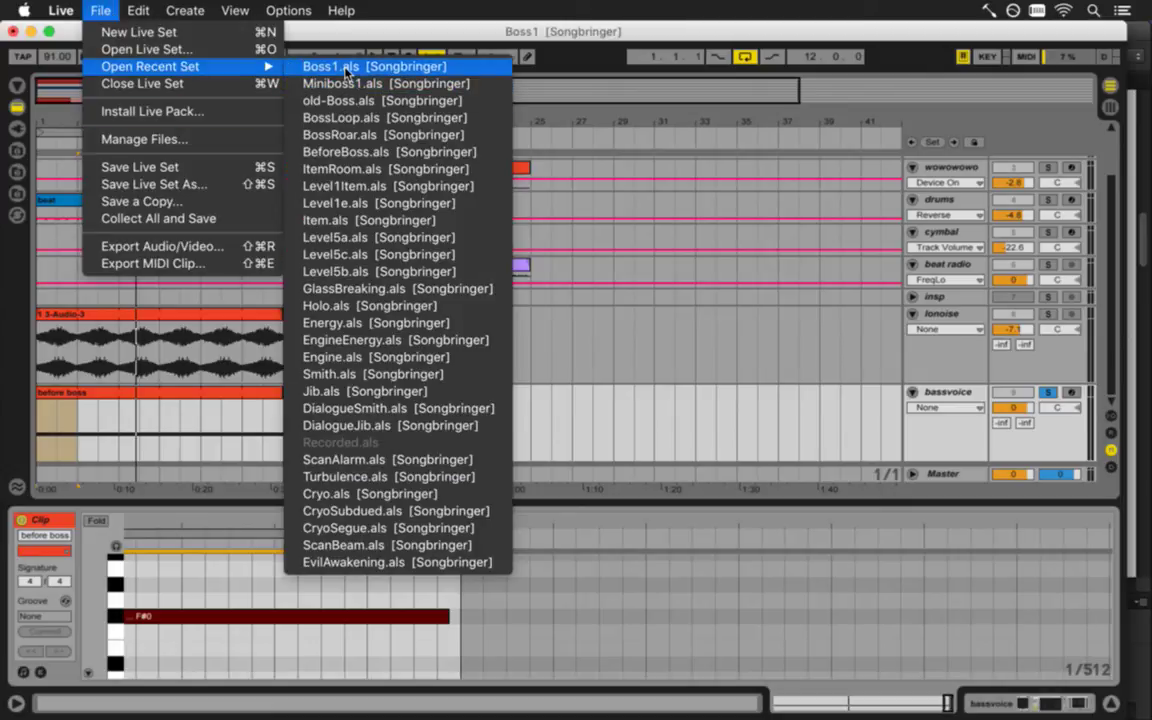
left_click(340, 117)
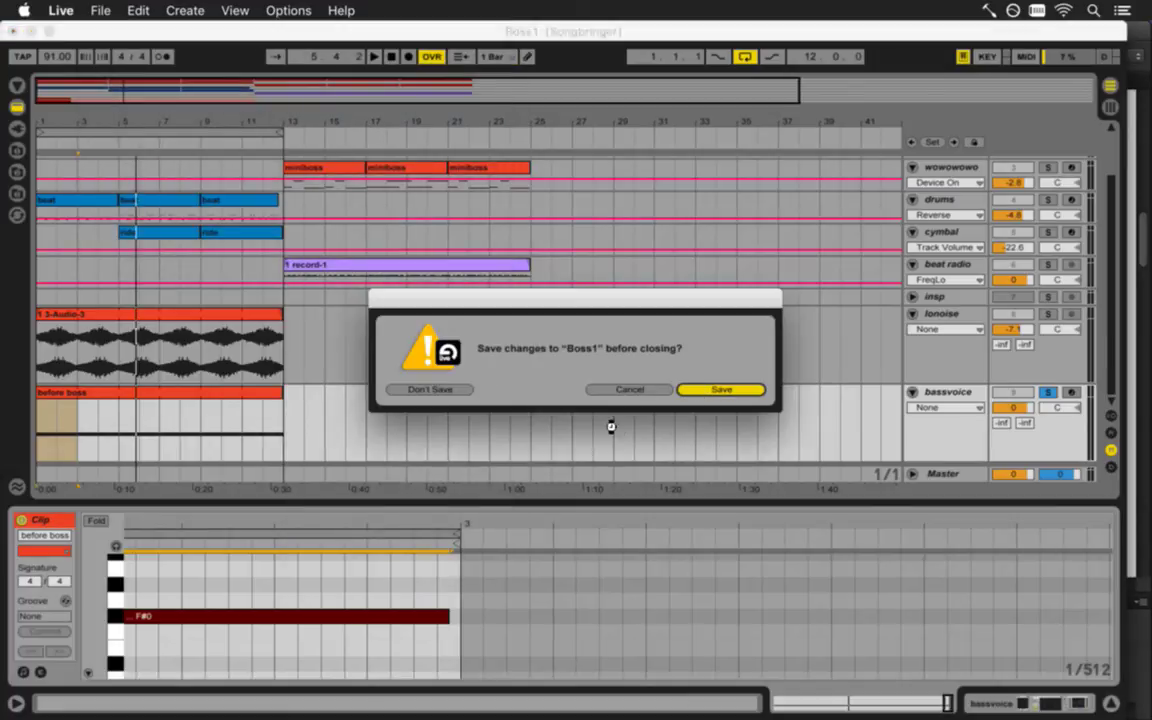
key("Return")
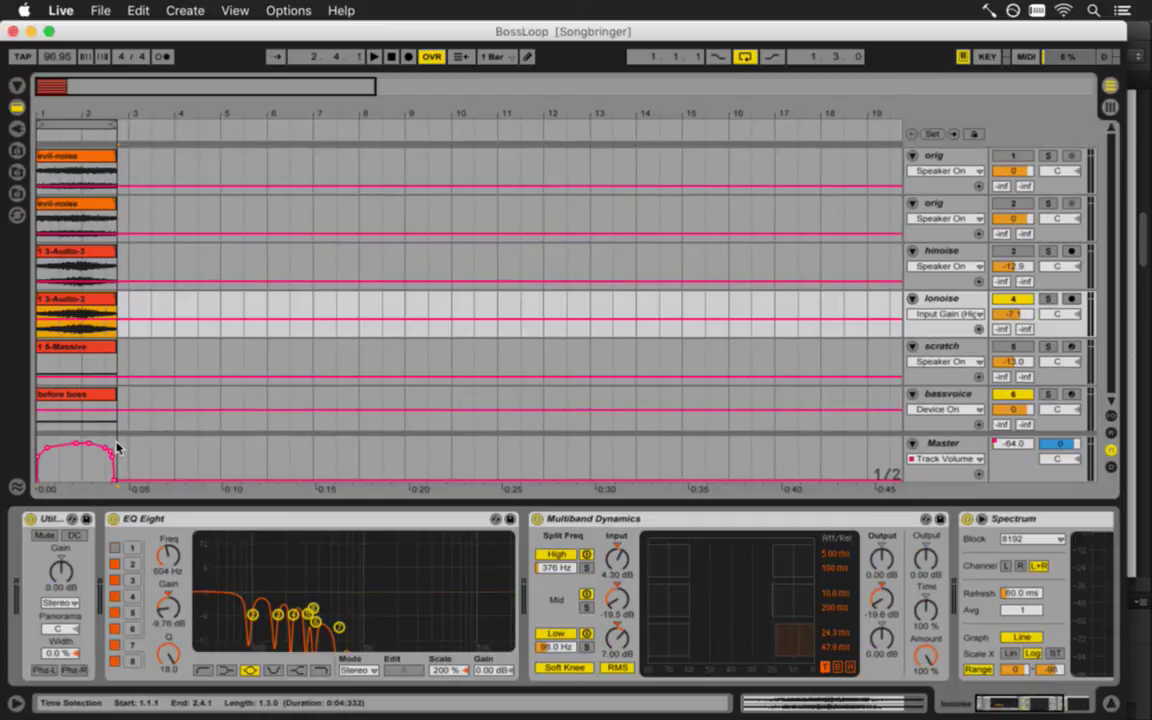
Select the Master volume automation over the BossLoop loop from 1.1.1 to 2.4.1, and reopen the recent Boss1 set
left_click(114, 446)
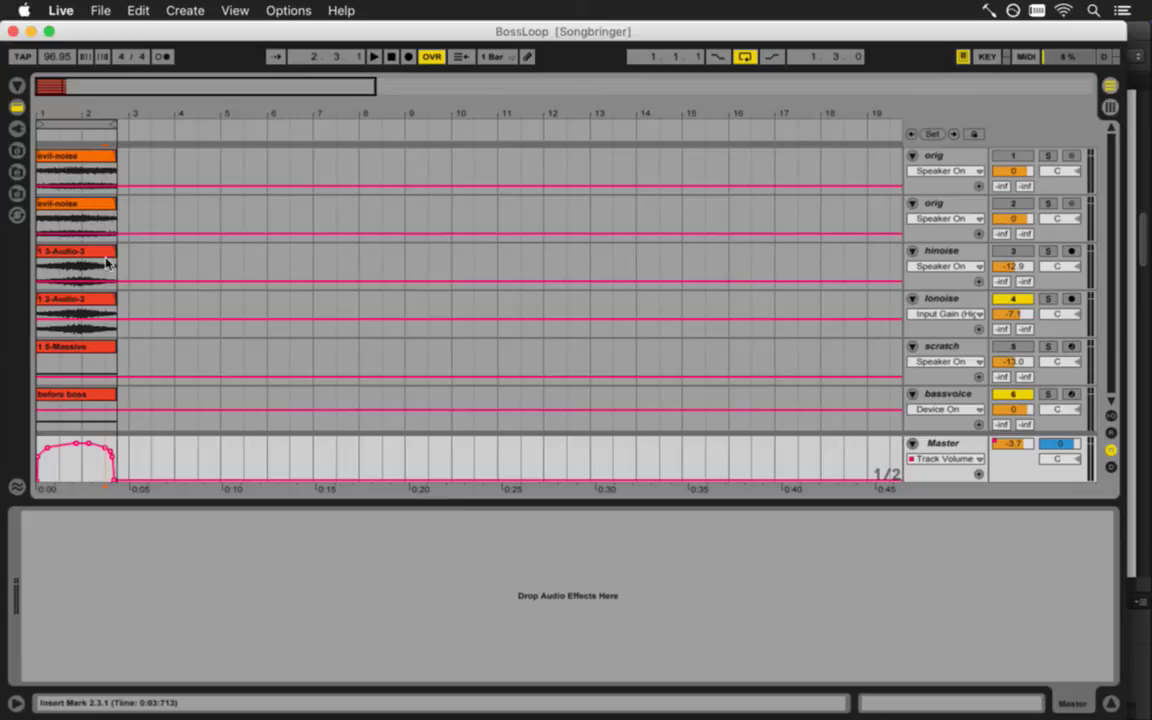
left_click_drag(51, 106, 52, 117)
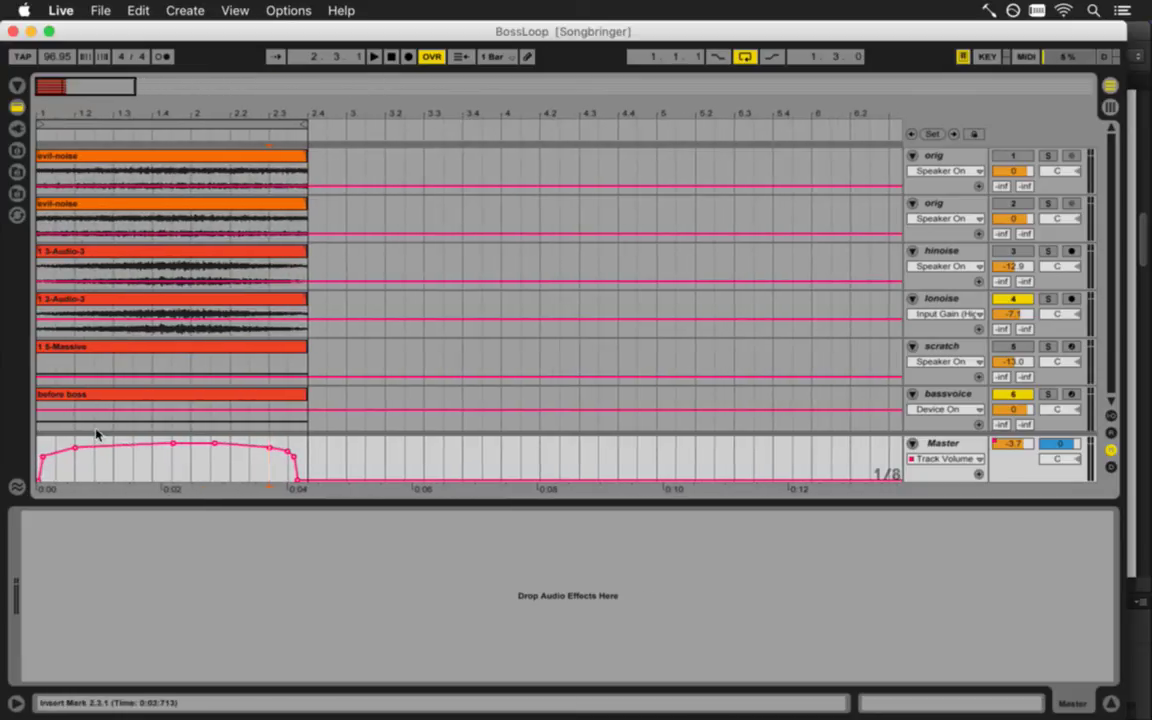
left_click_drag(43, 444, 306, 452)
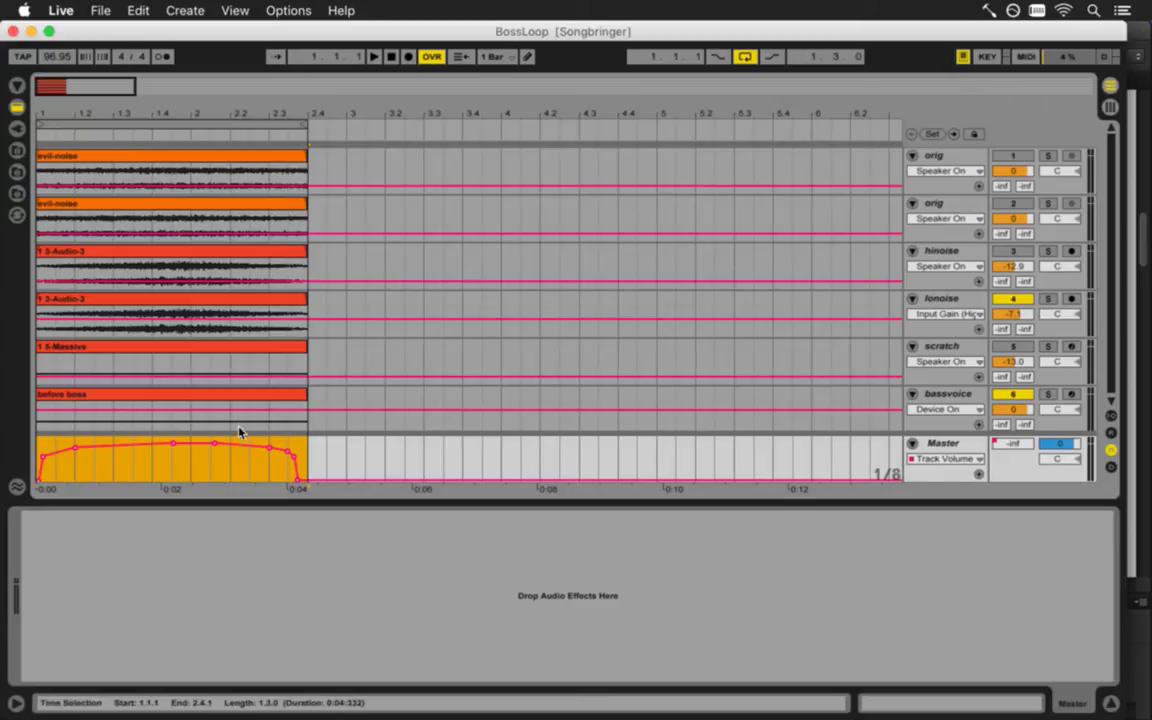
left_click(100, 10)
mouse_move(270, 70)
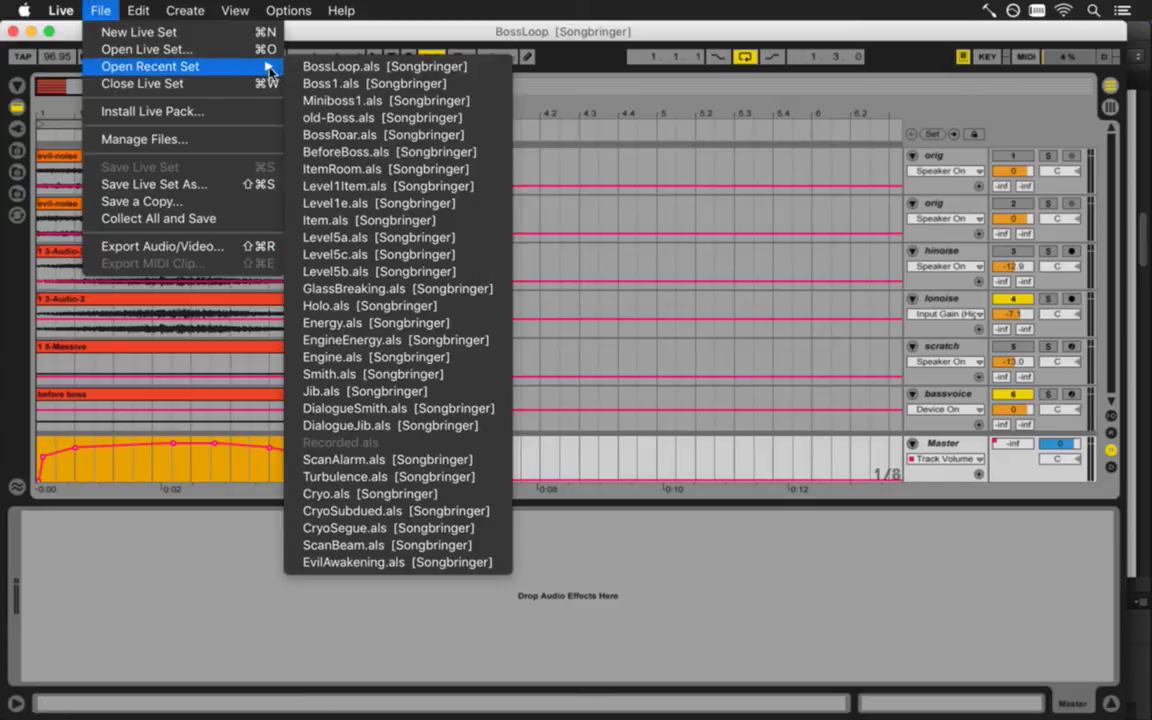
left_click(328, 84)
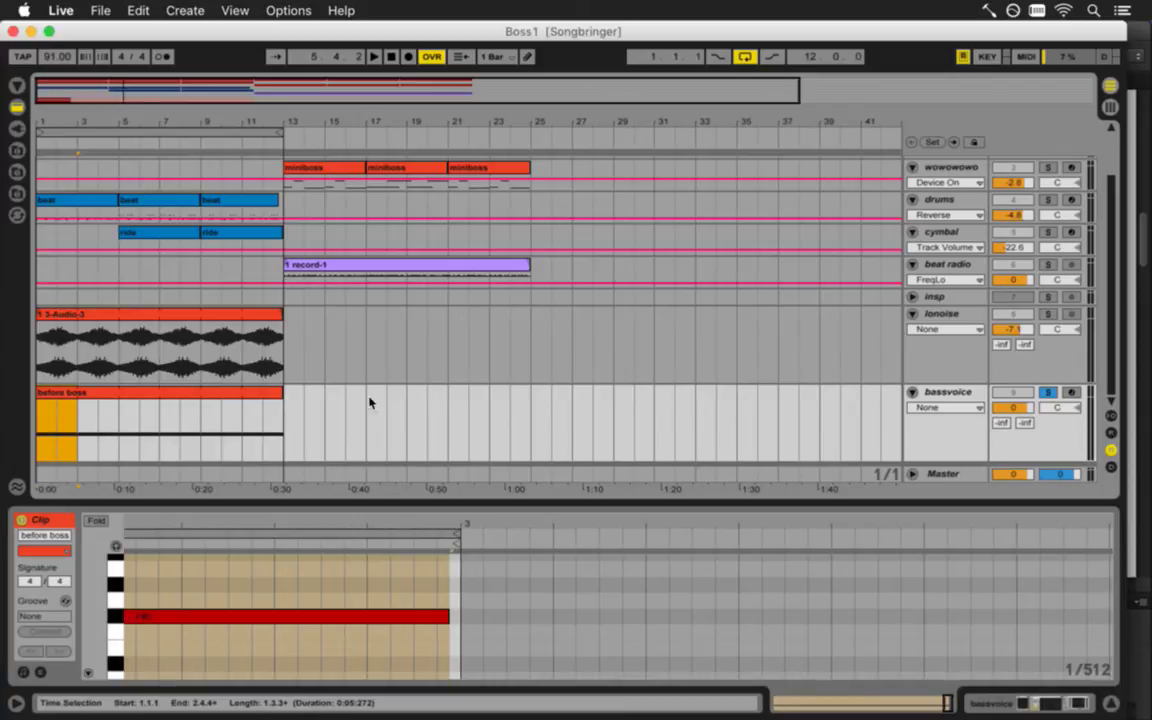
Show the Mixer's Track Volume automation on the bassvoice track and place the insert mark at 1.1.1
left_click(930, 408)
left_click(938, 436)
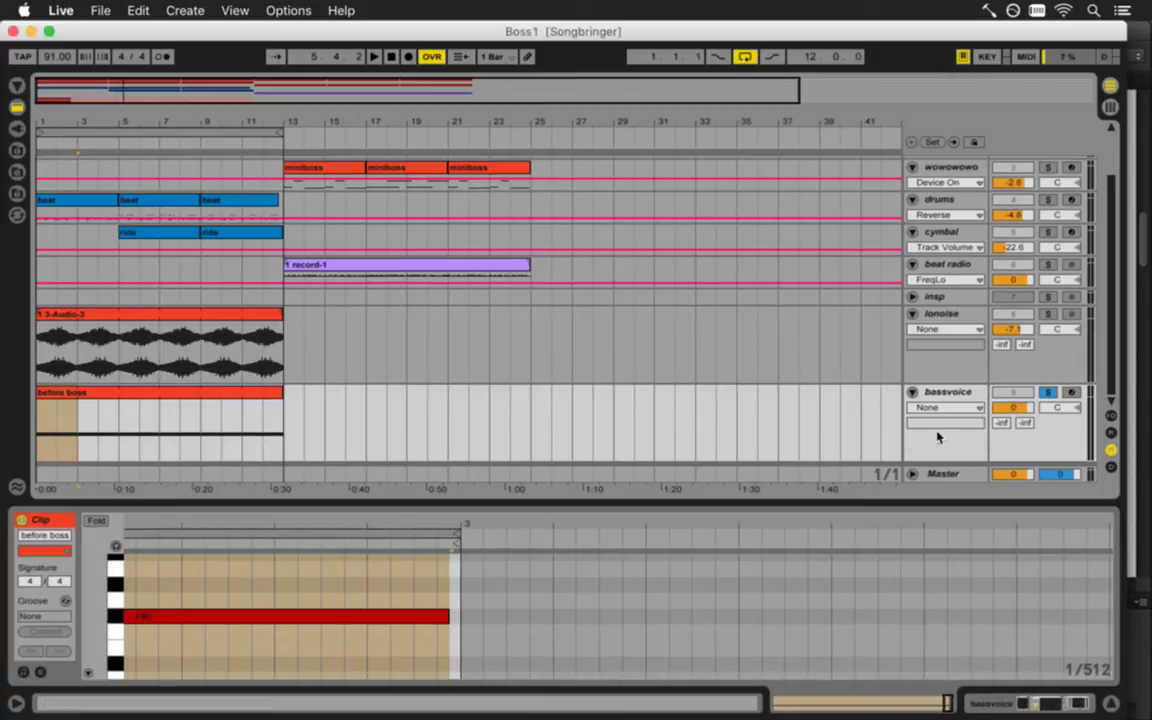
left_click(938, 410)
left_click(944, 440)
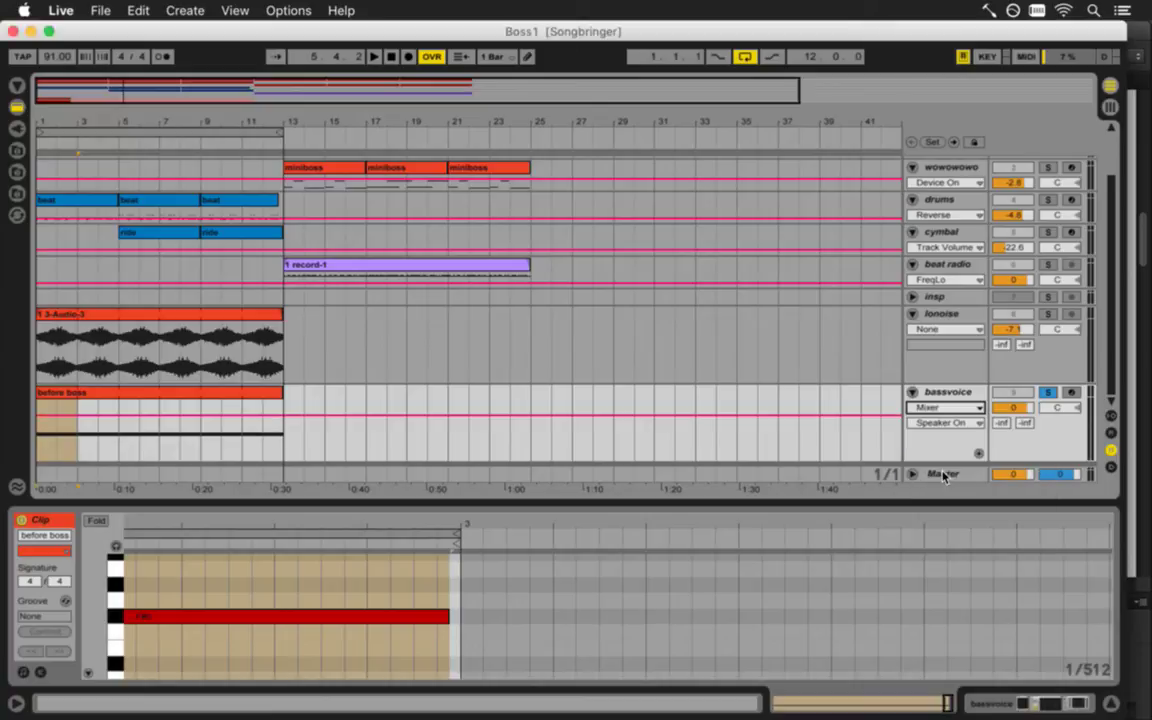
left_click(946, 424)
left_click(948, 466)
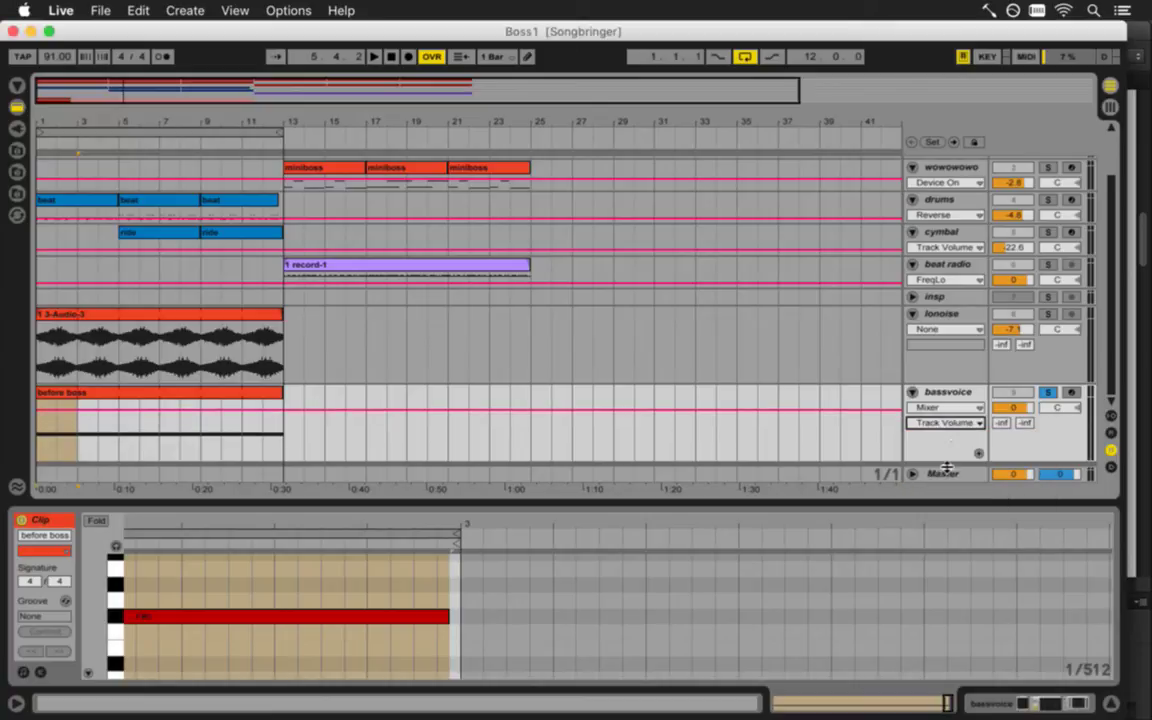
left_click(39, 432)
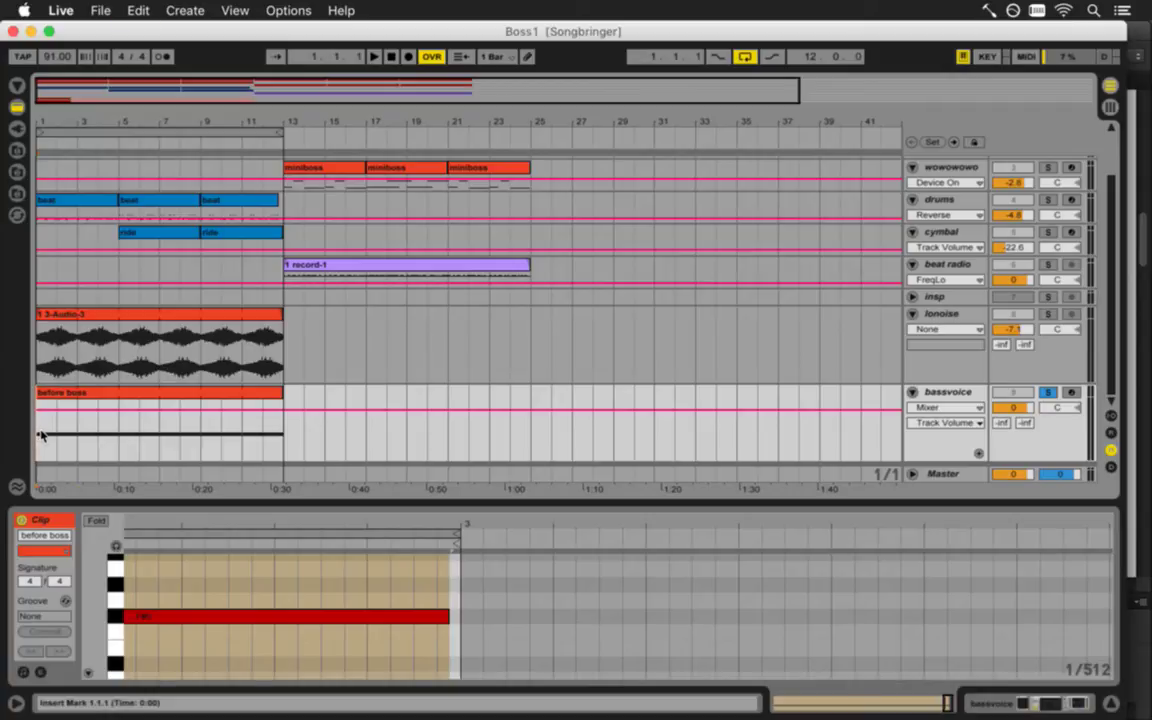
left_click(913, 477)
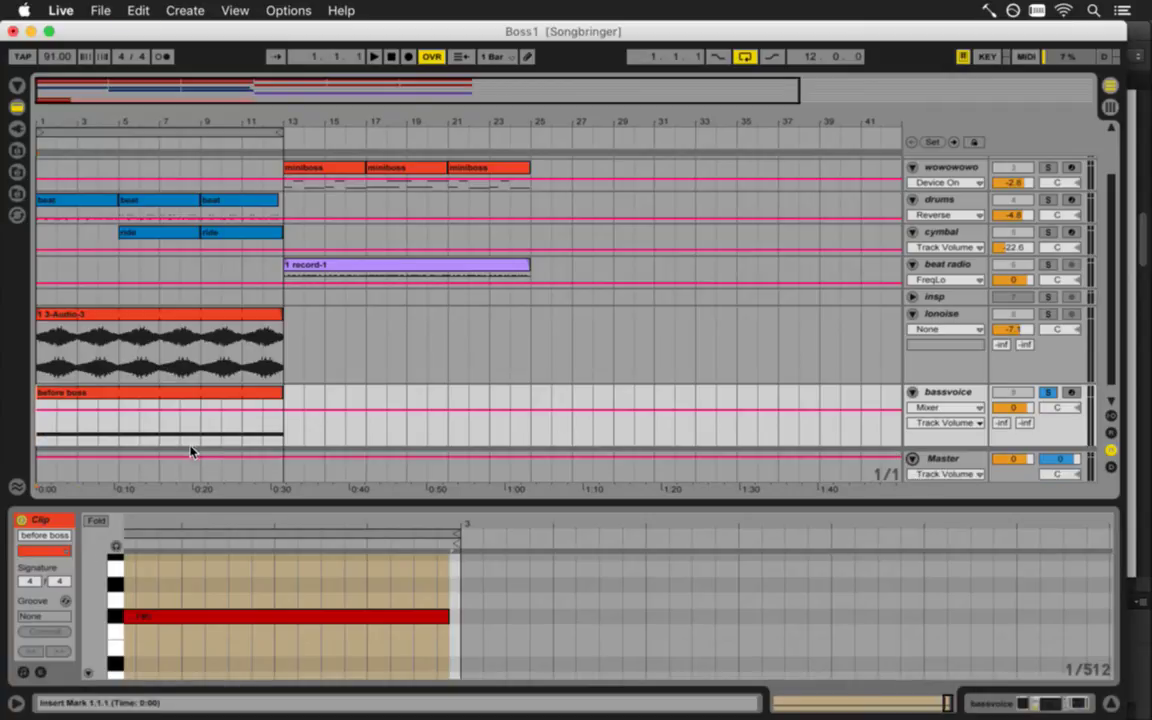
left_click(44, 472)
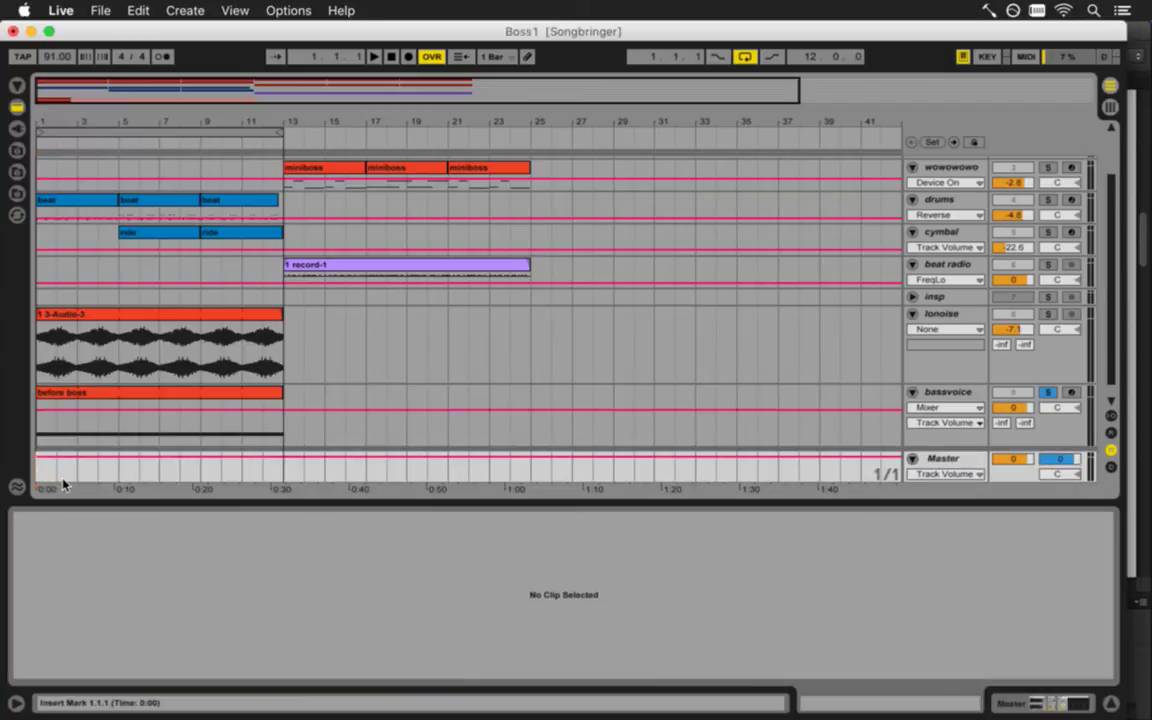
left_click(913, 458)
Unsolo the bassvoice track and show the volume envelope of the before boss clip
left_click(1047, 392)
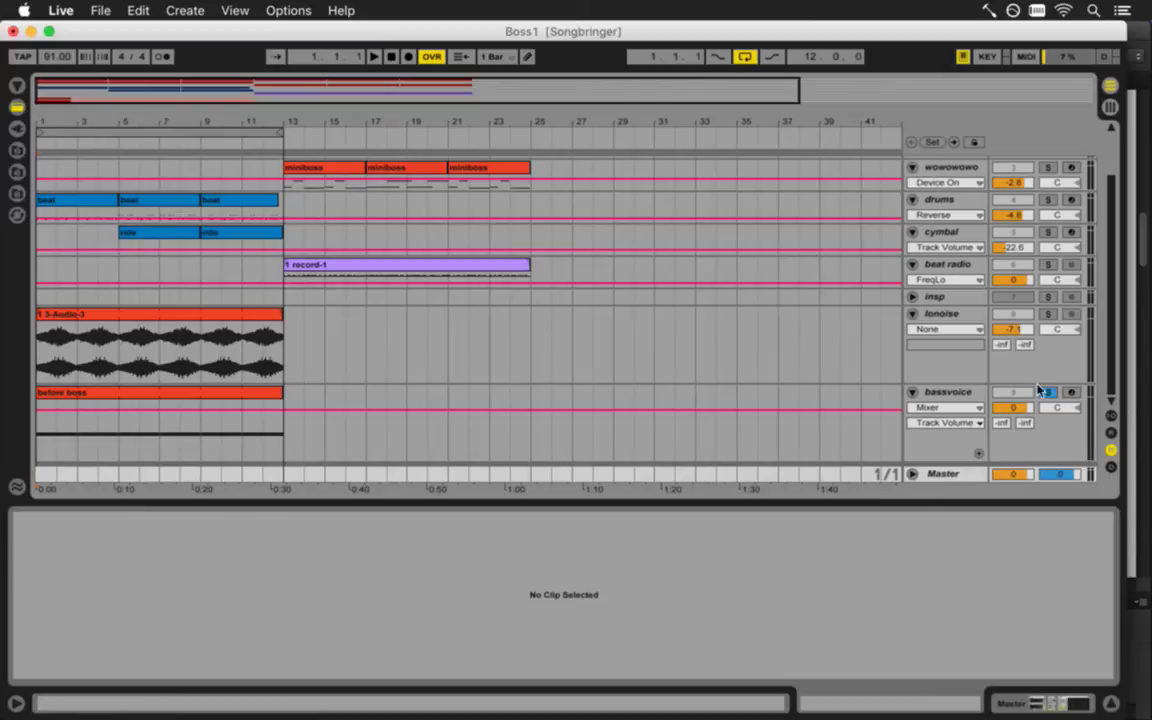
left_click_drag(57, 114, 50, 117)
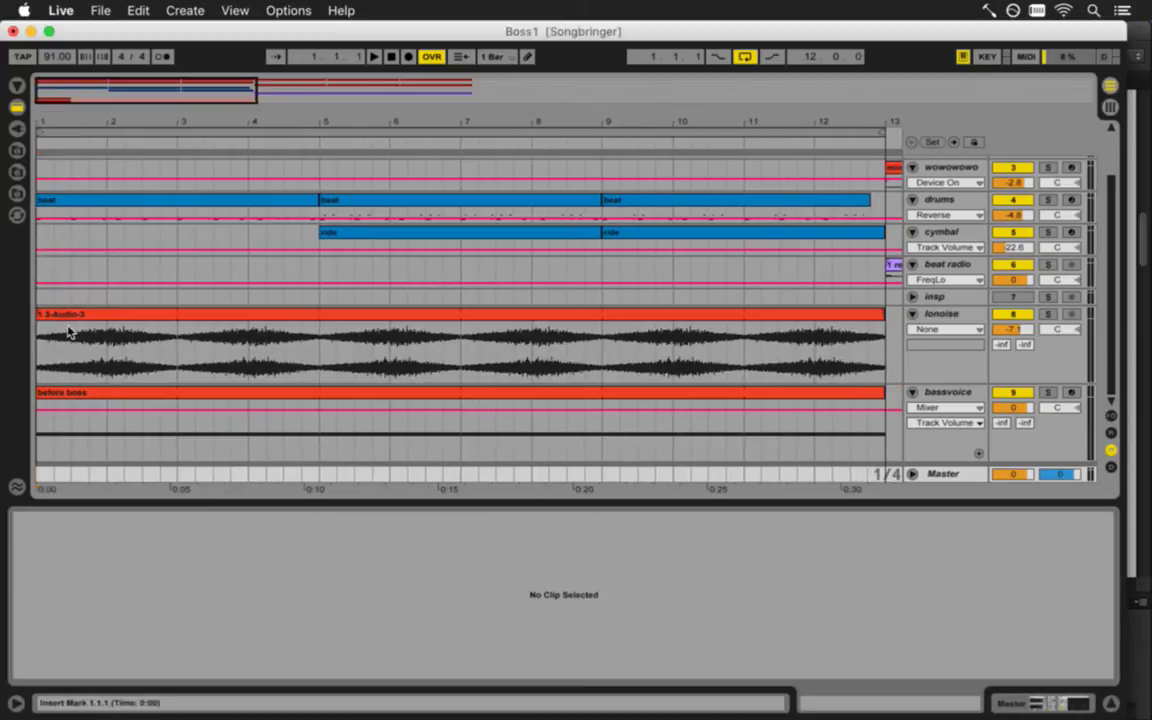
left_click(76, 392)
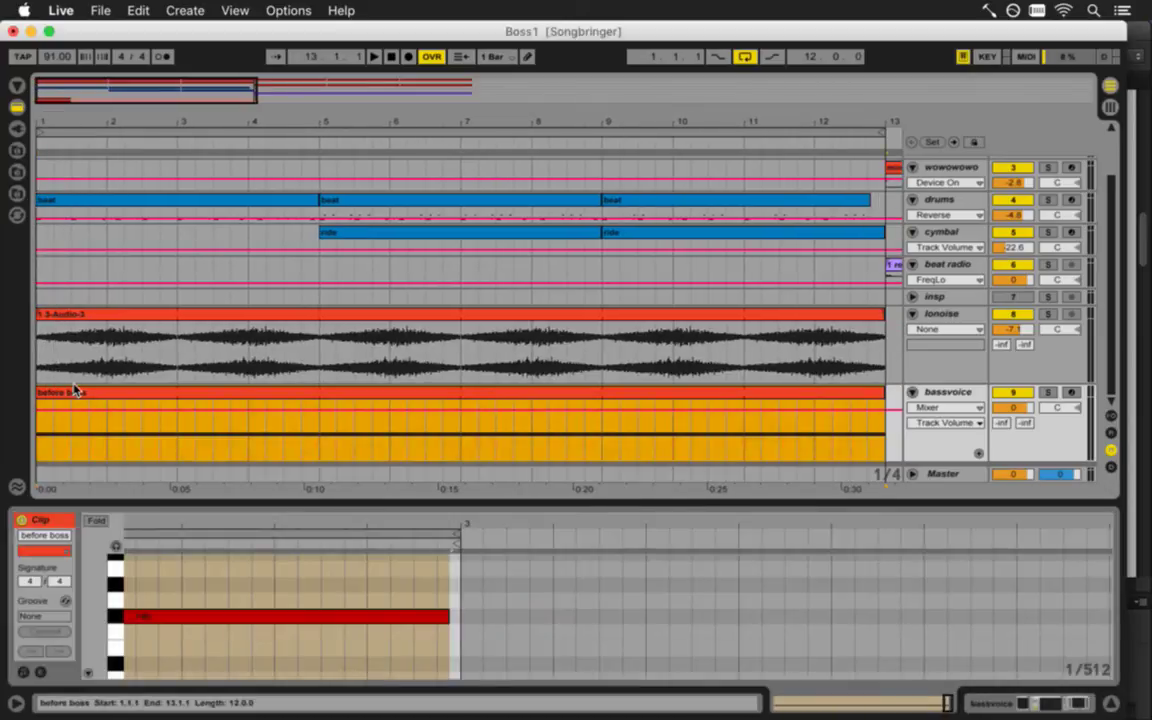
left_click(40, 672)
left_click(104, 584)
Shape a fade-in up to 1.1.3 and a fade-out from 2.4.3 down to silence in the before boss clip's volume envelope
left_click_drag(237, 524, 296, 527)
mouse_move(218, 561)
mouse_move(216, 561)
left_mouse_down()
mouse_move(216, 578)
mouse_move(216, 560)
left_mouse_up()
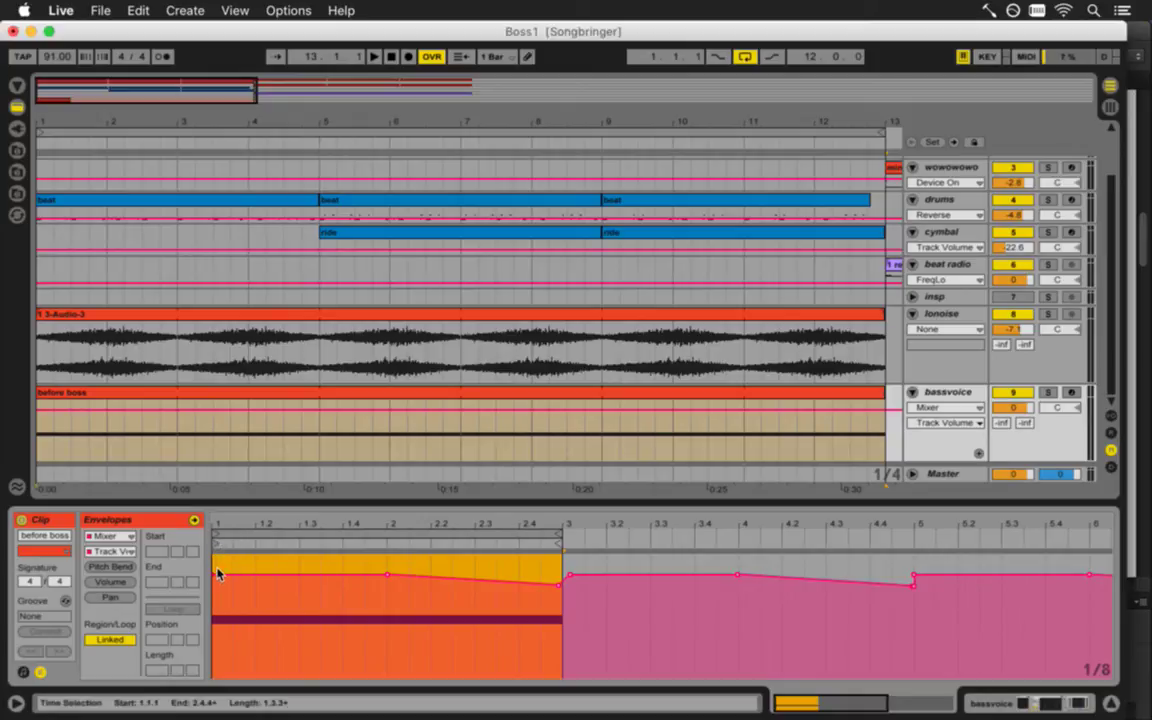
mouse_move(216, 577)
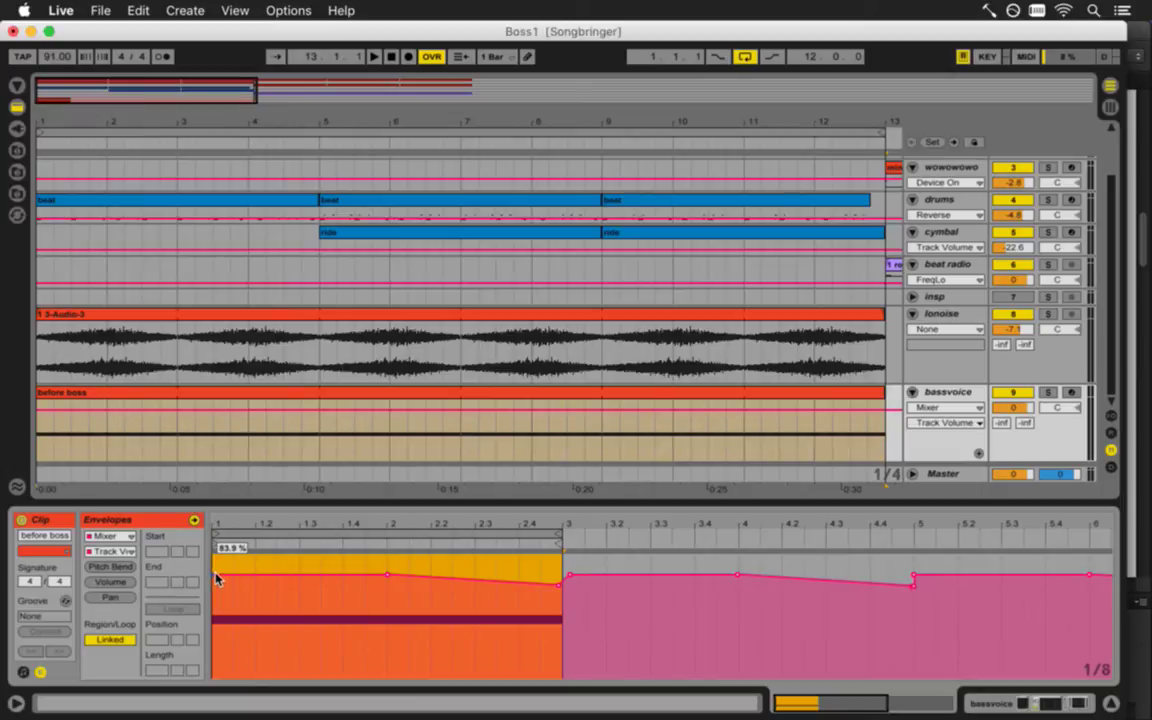
mouse_move(557, 588)
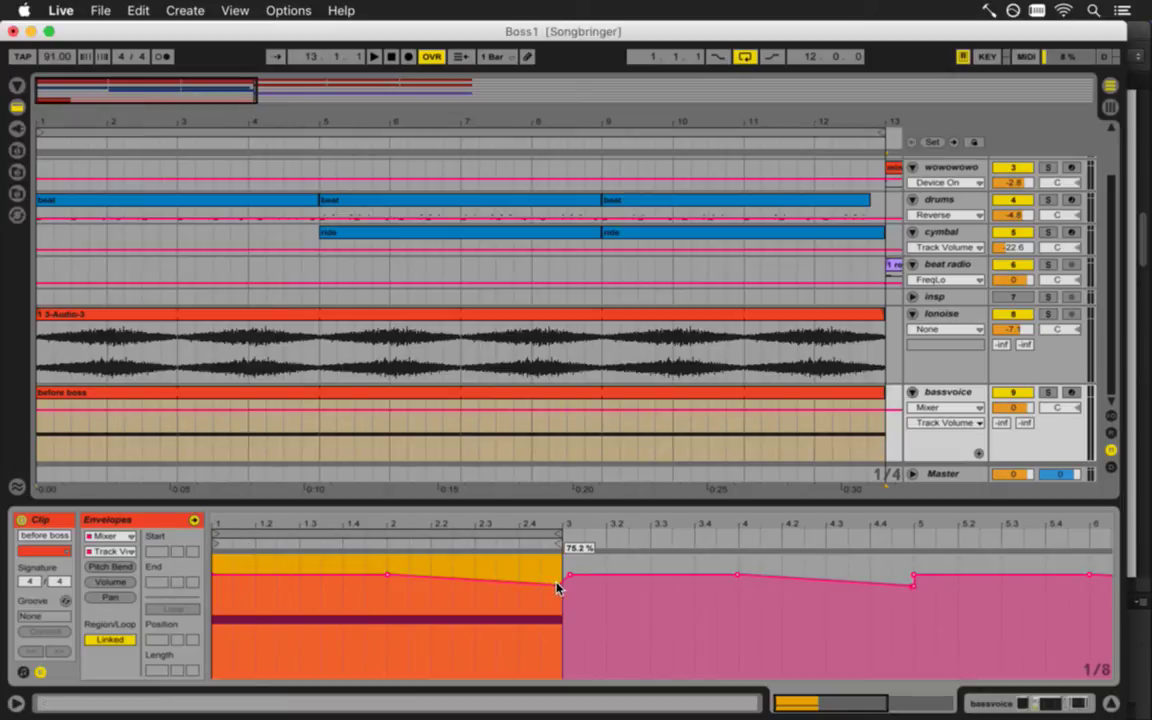
left_click(232, 577)
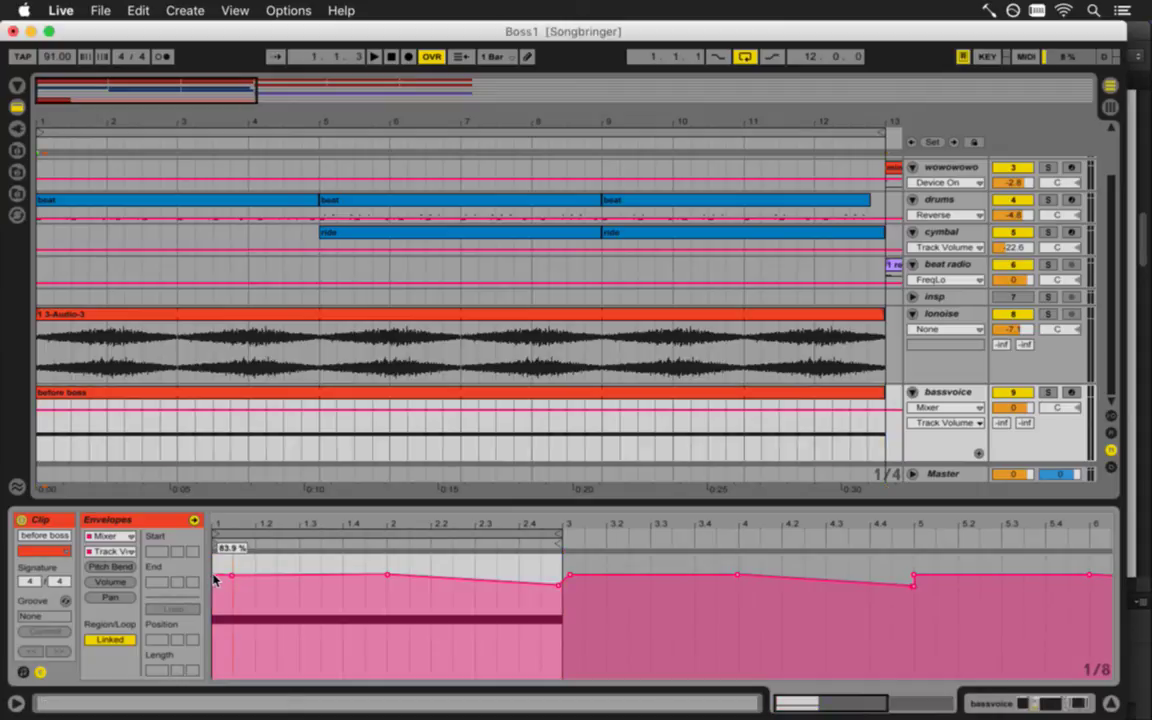
mouse_move(213, 581)
left_click_drag(213, 581, 213, 678)
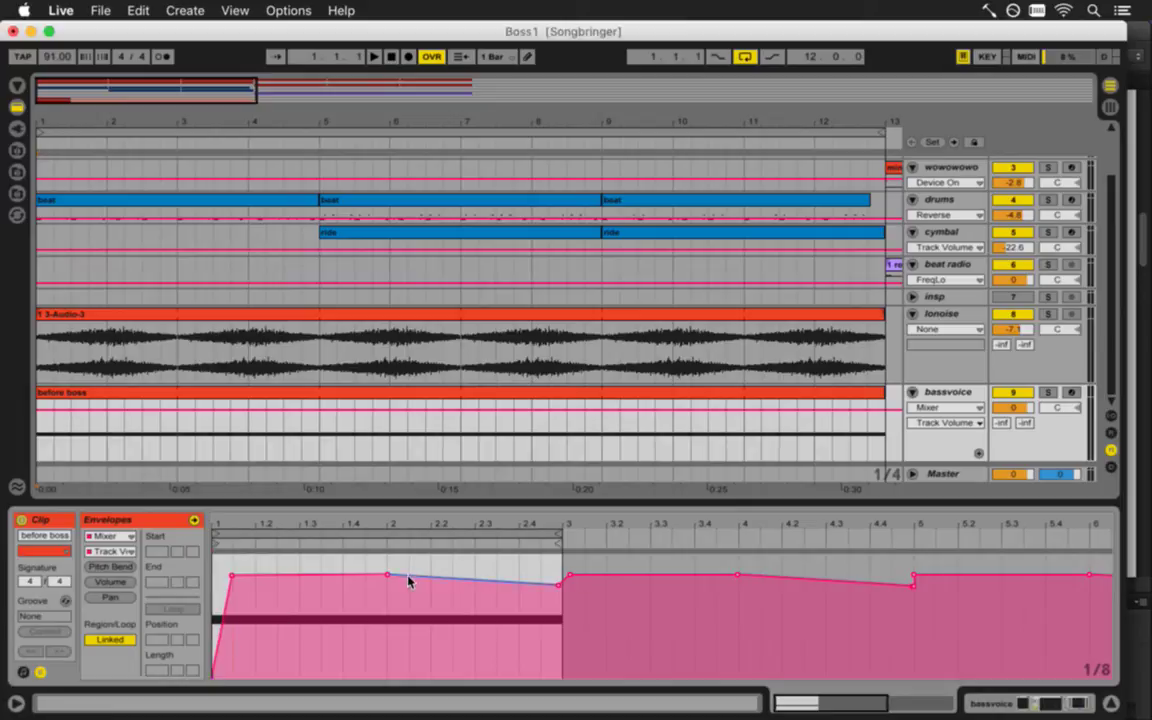
left_click(541, 586)
left_click_drag(558, 584, 560, 676)
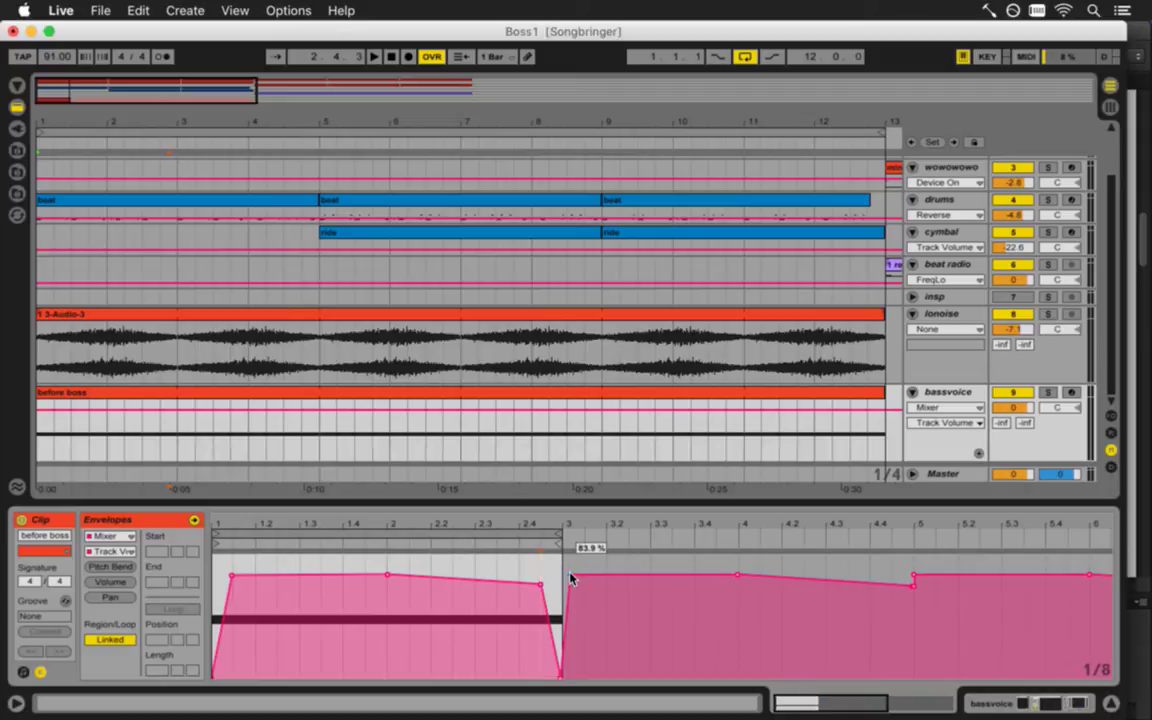
Delete all volume envelope breakpoints beyond bar 3, after the clip's loop end
left_click(570, 578)
left_click(738, 576)
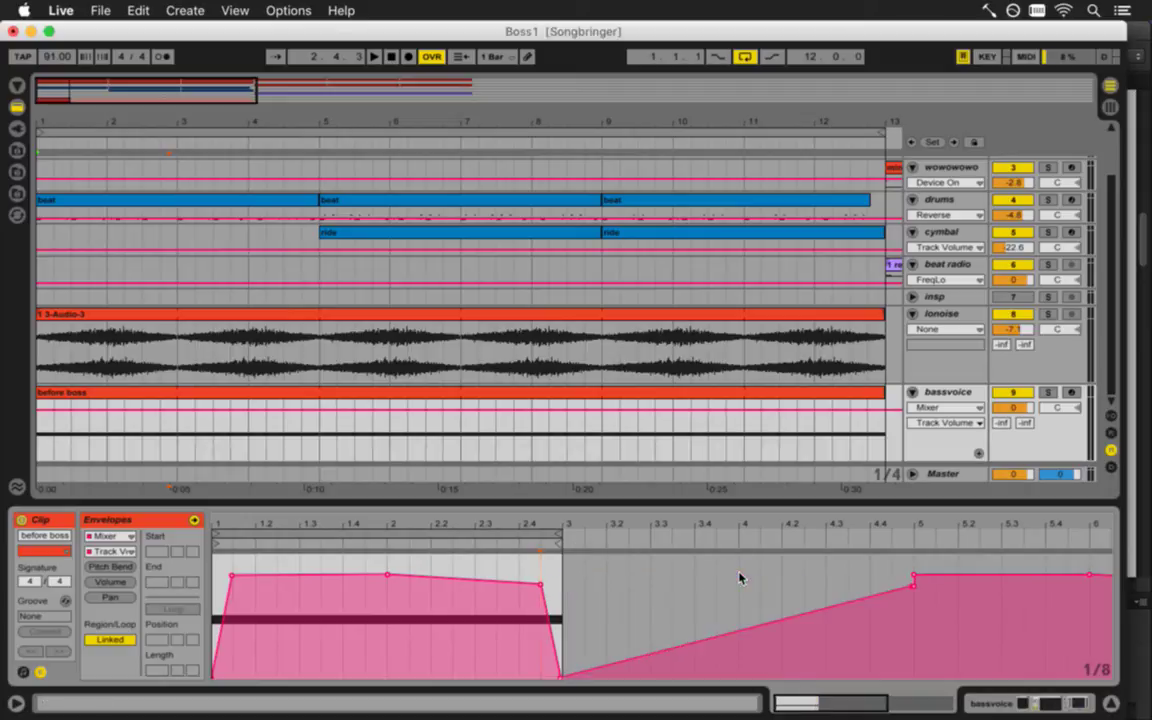
left_click(912, 587)
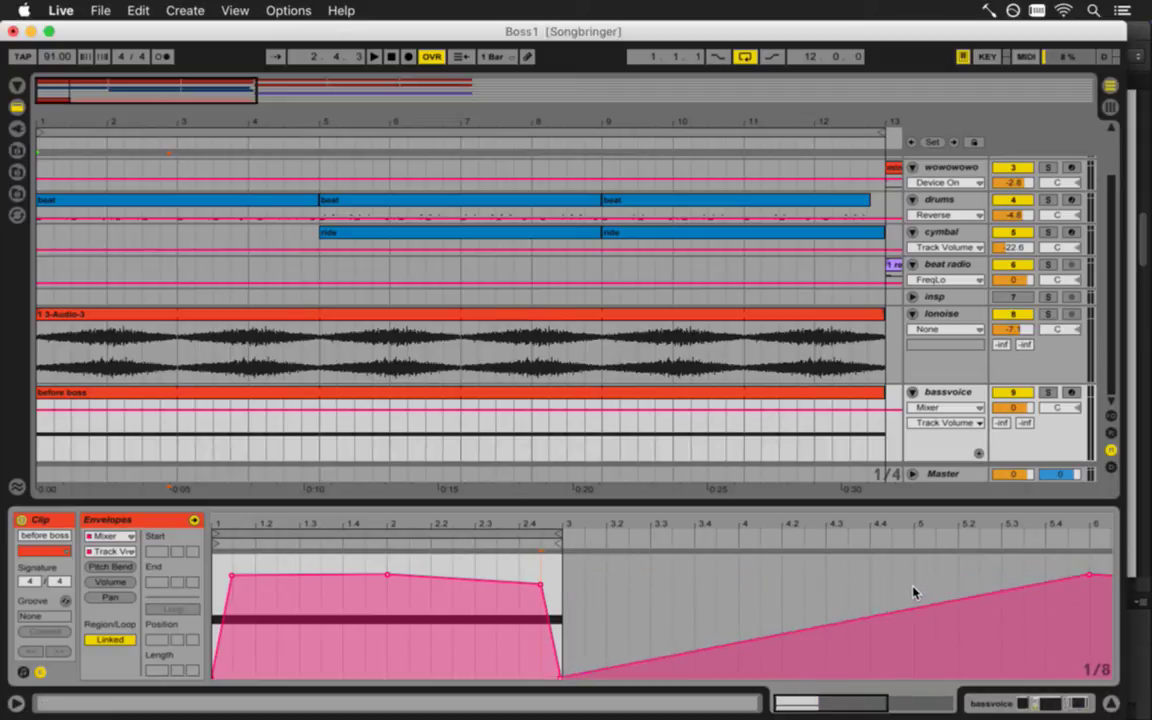
left_click(1088, 576)
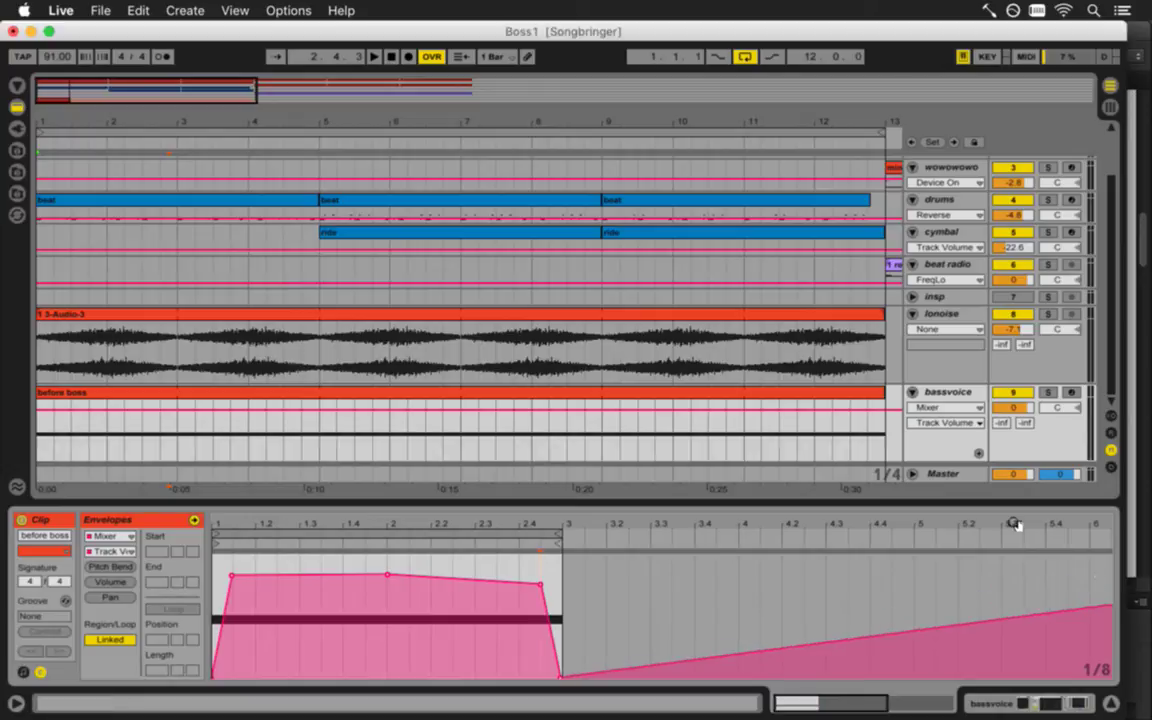
key("minus")
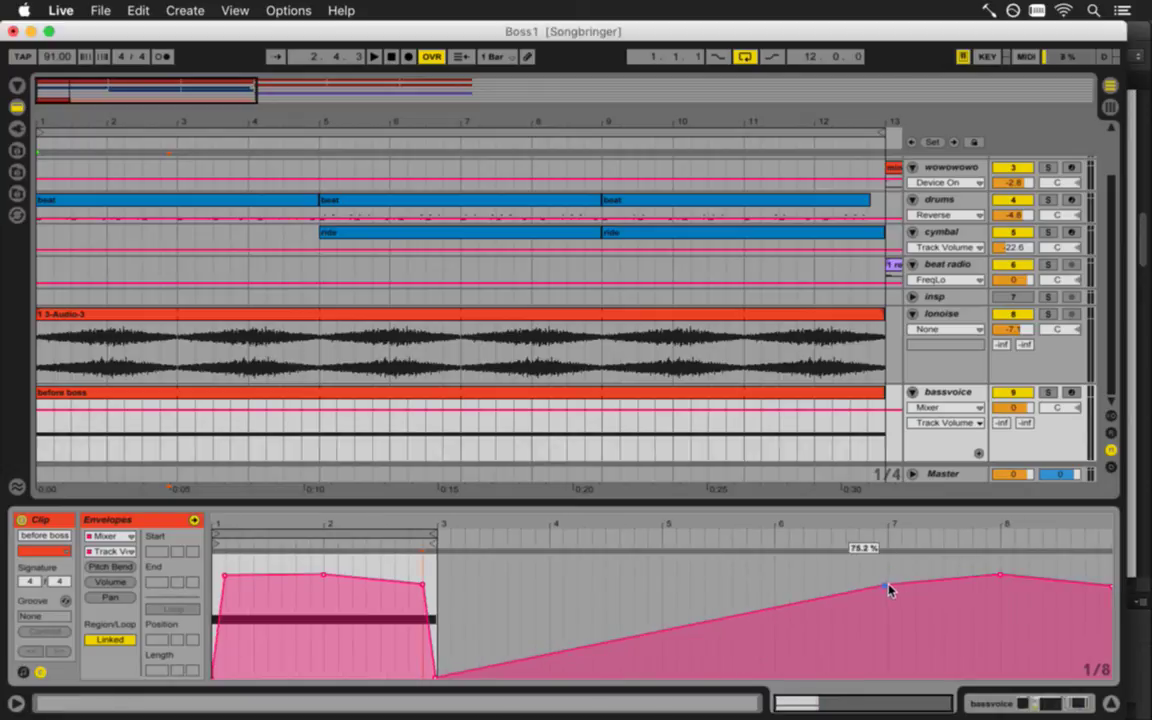
left_click(888, 587)
left_click(999, 576)
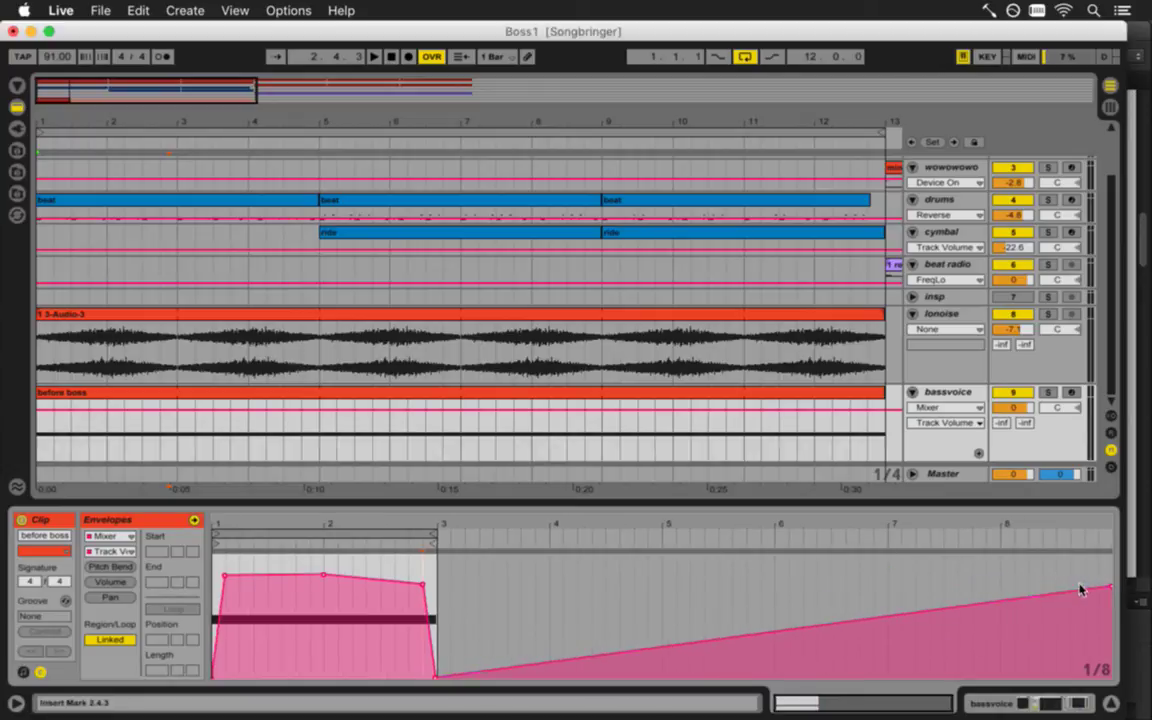
left_click(1109, 586)
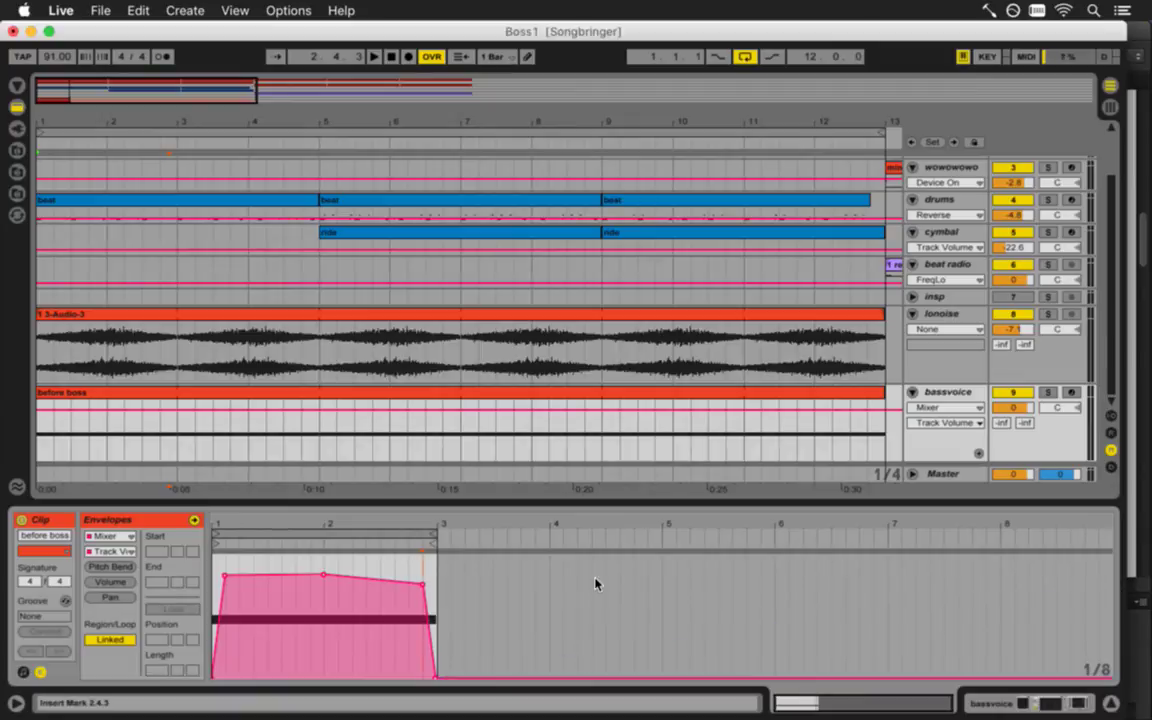
Round the envelope's fade-in and fade-out with an extra breakpoint on each slope, the closing one at about 53%, auditioning the loop by playback
left_click_drag(316, 525, 253, 520)
left_click(257, 531)
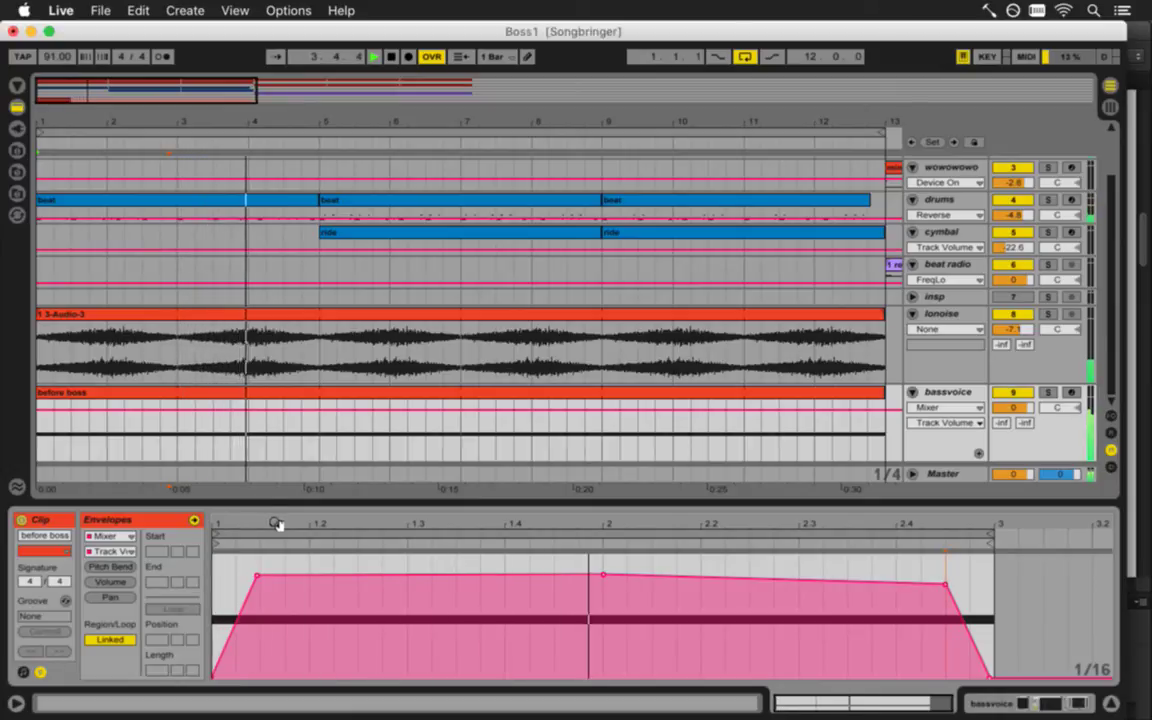
key("space")
left_click(240, 620)
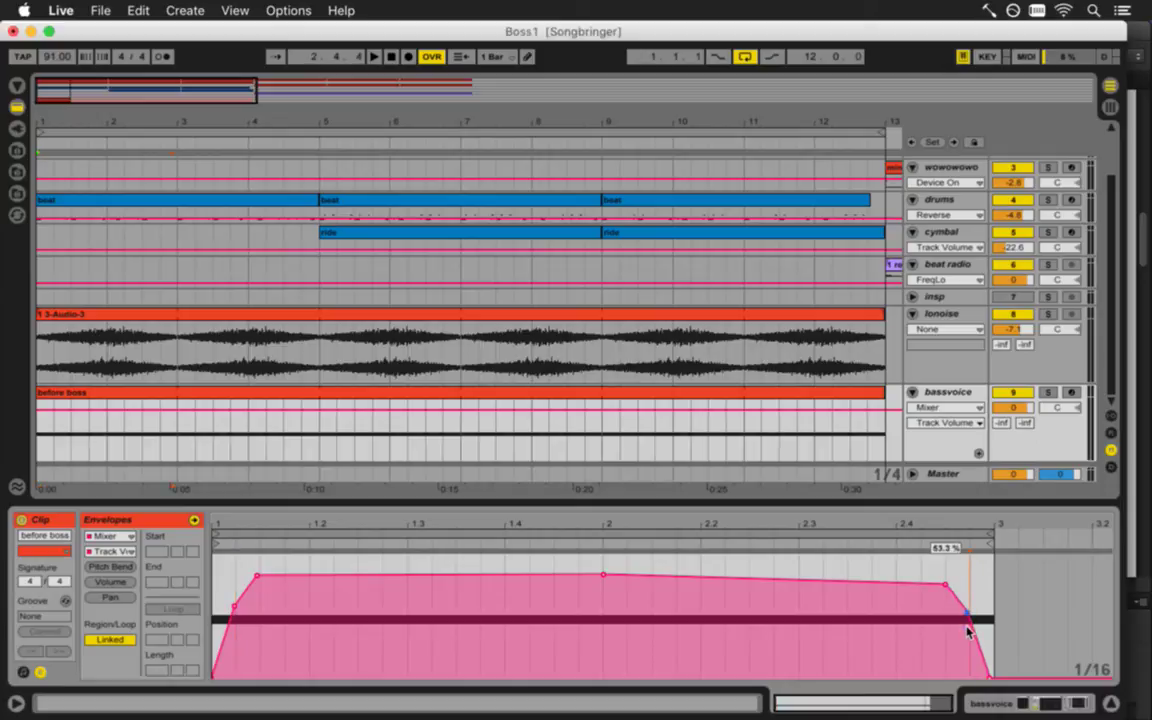
key("space")
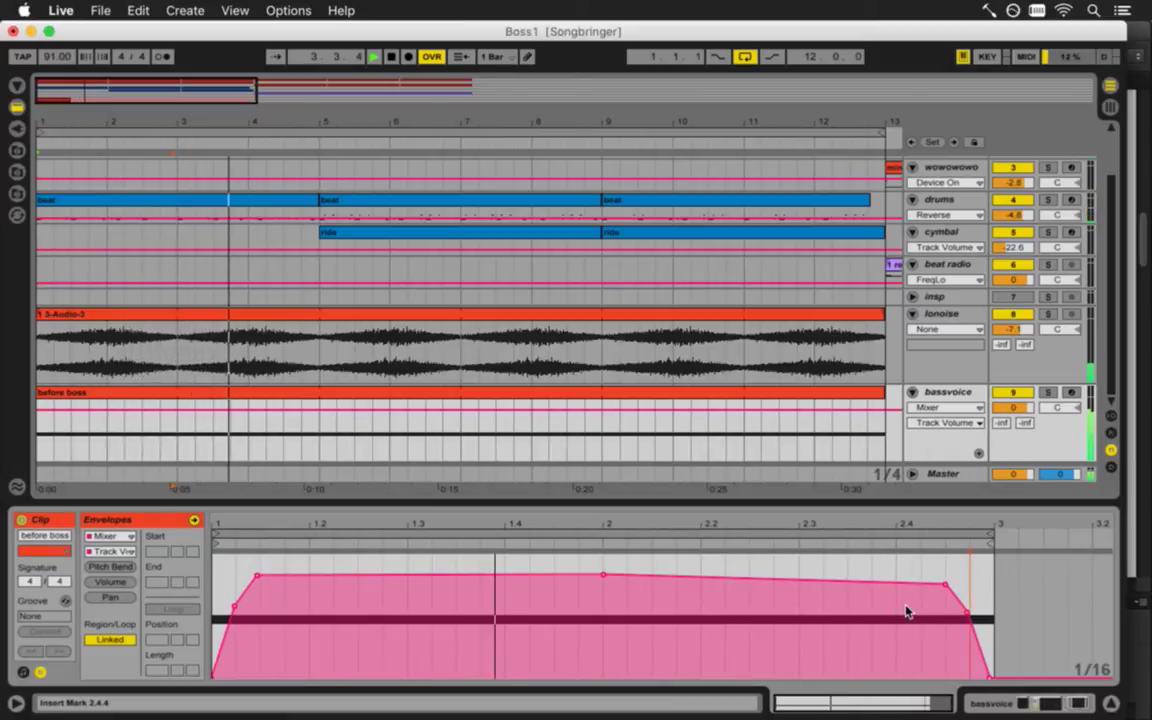
key("space")
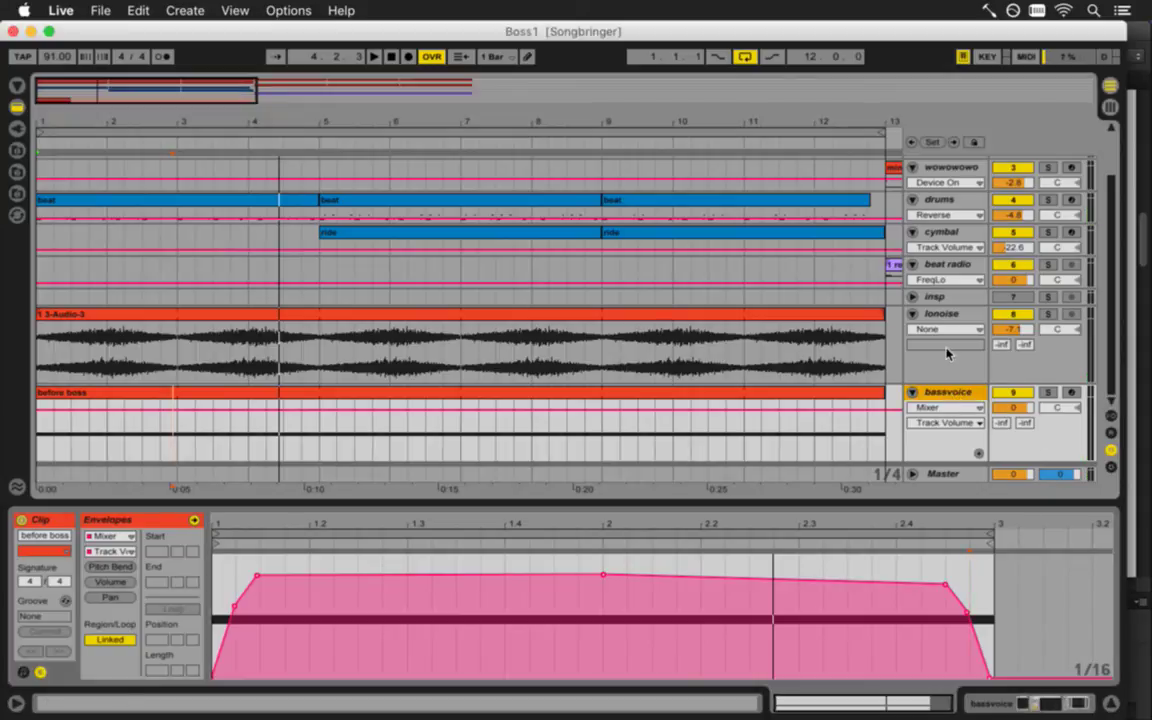
Reduce the height of the lonoise and bassvoice tracks, move both directly below the first wowowowo track, and save the set
left_click(932, 315)
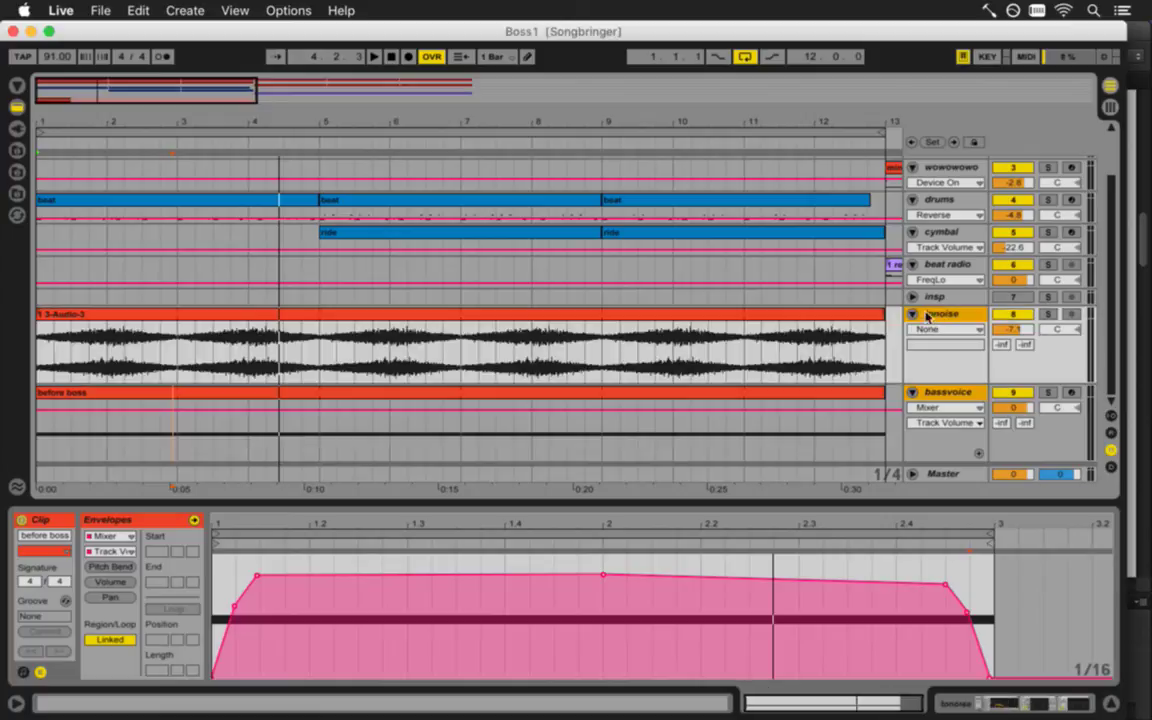
right_click(941, 318)
left_click(938, 318)
left_click_drag(935, 388, 930, 341)
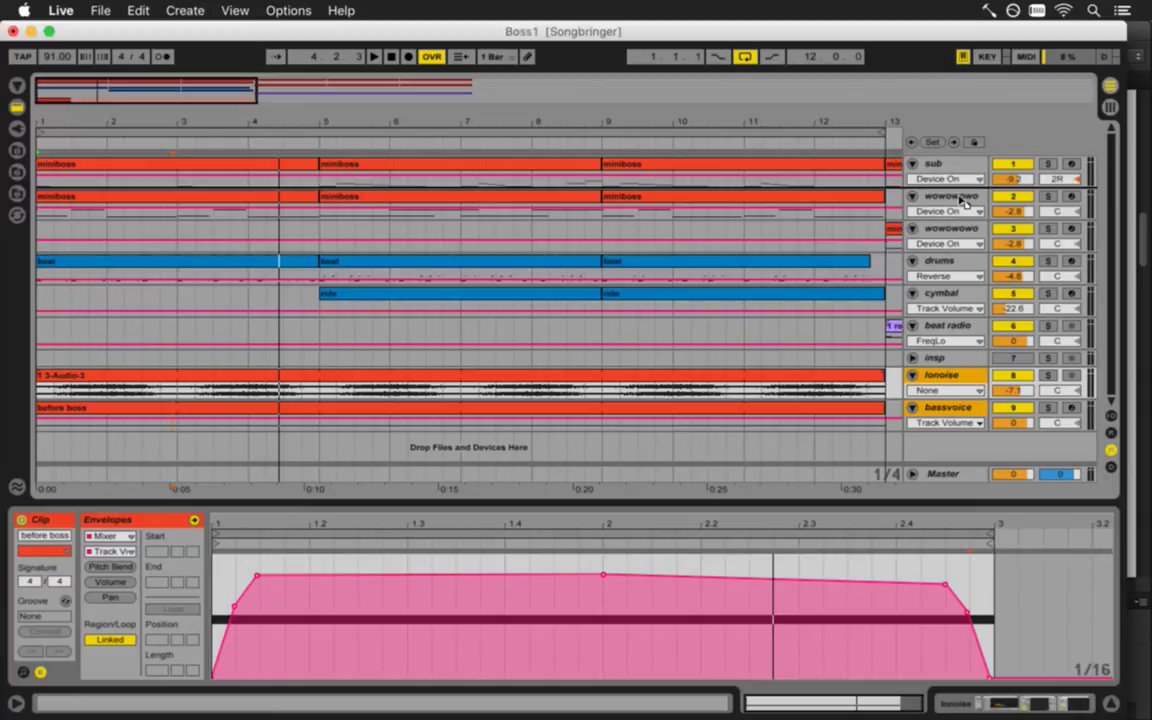
left_click_drag(966, 203, 974, 227)
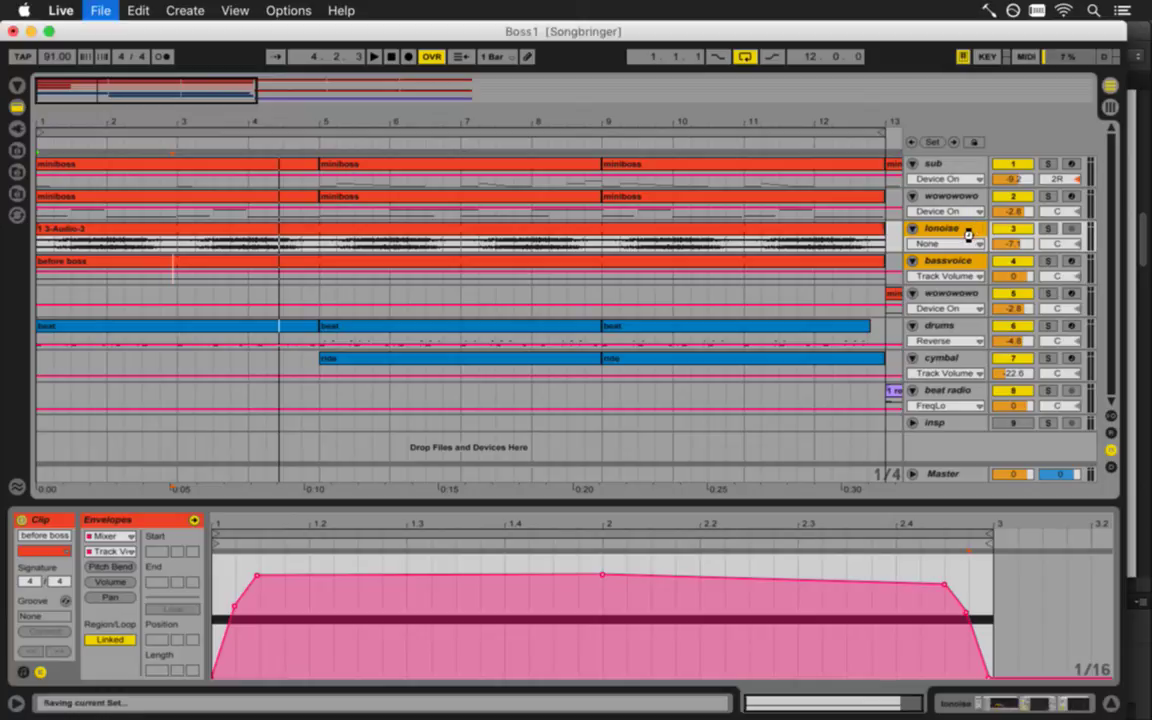
Solo the first wowowowo track and play it back from the start
left_click(948, 199)
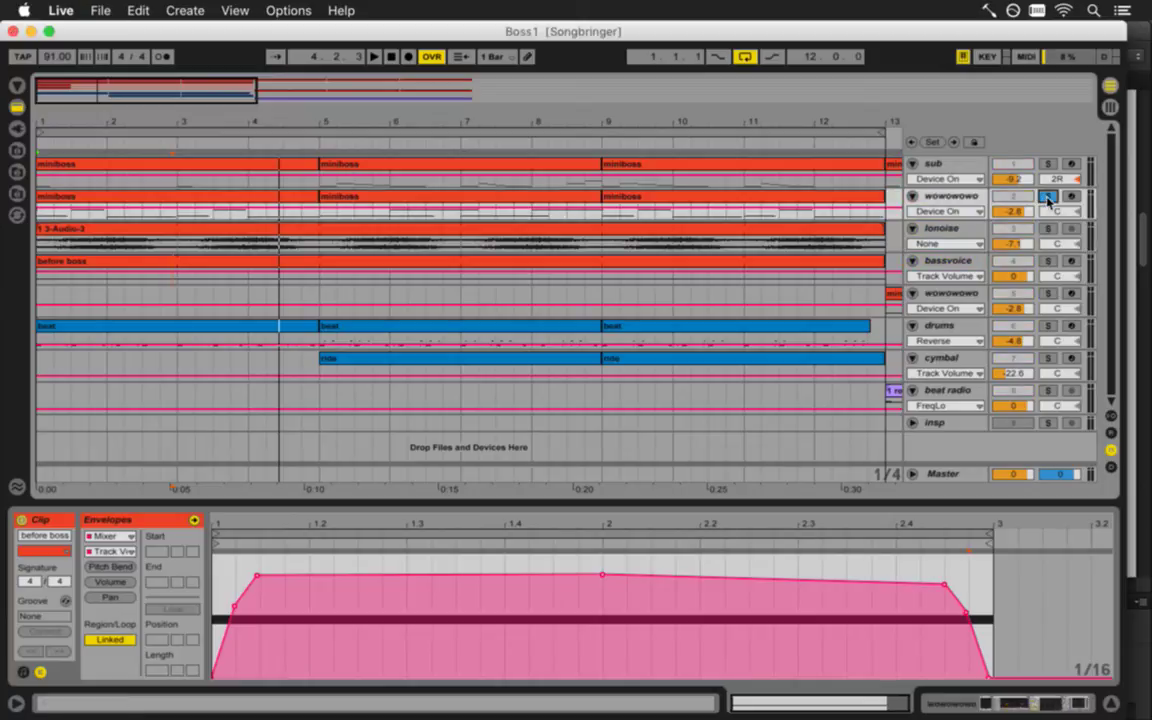
key("space")
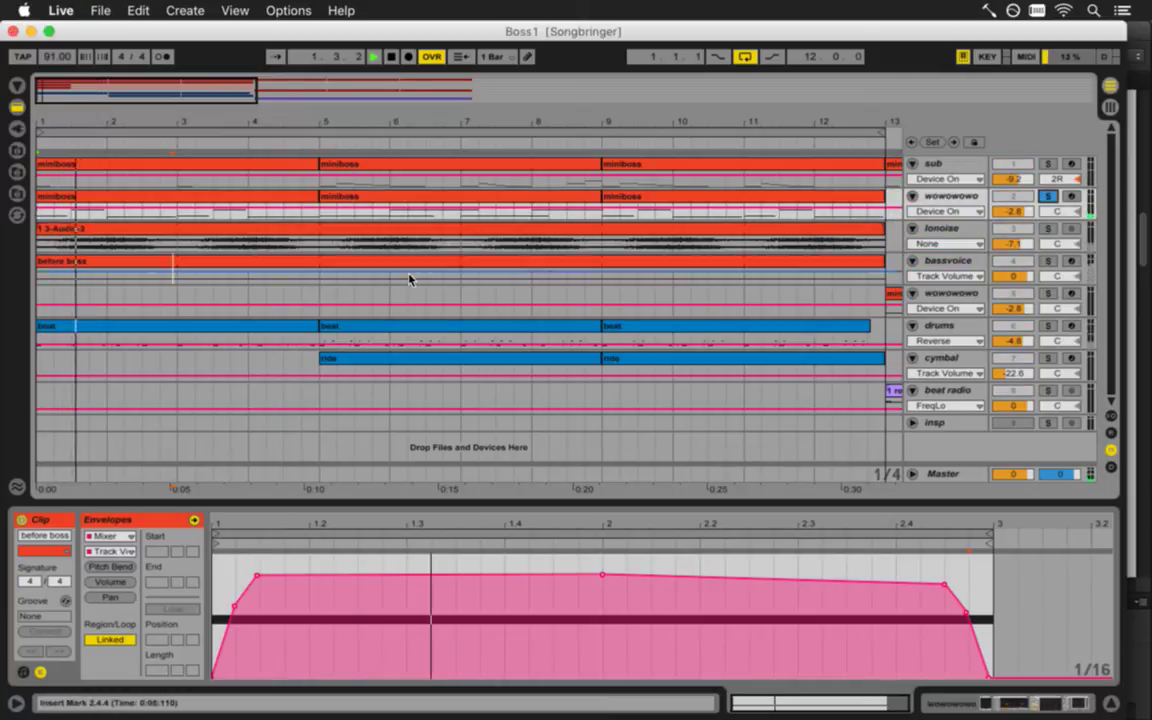
Show the notes of the first miniboss clip on the first wowowowo track, transpose them all up one octave, and audition them
left_click(211, 198)
key("space")
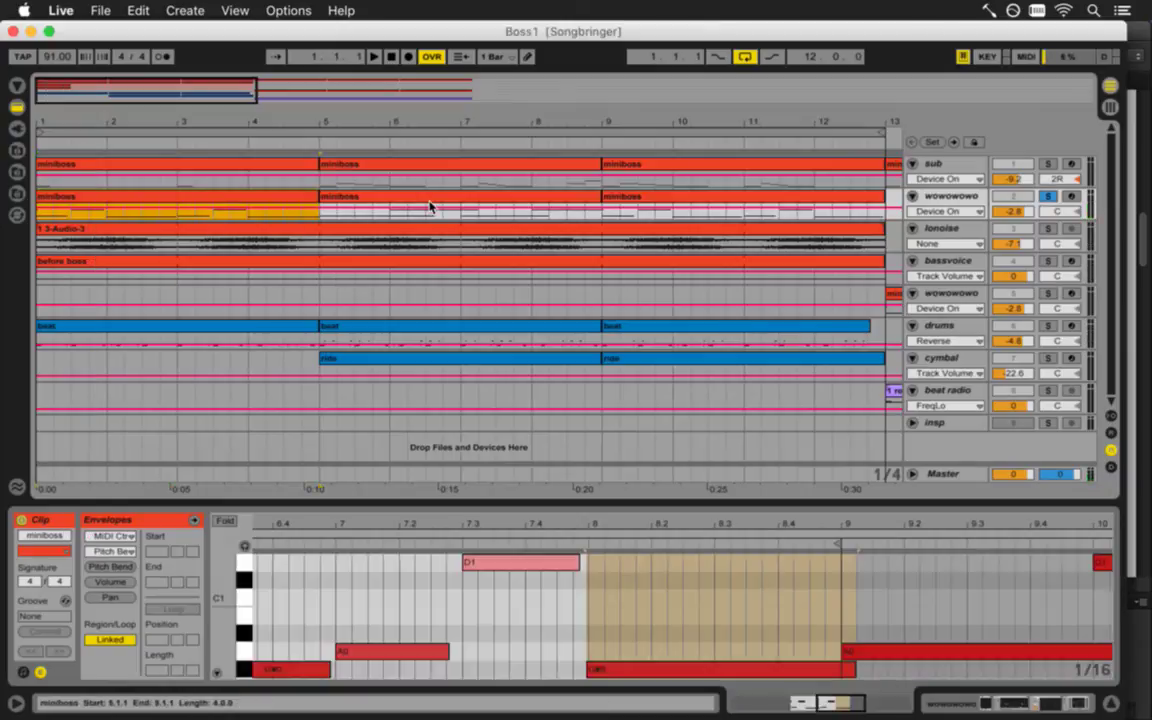
left_click(40, 672)
left_click_drag(250, 522, 632, 522)
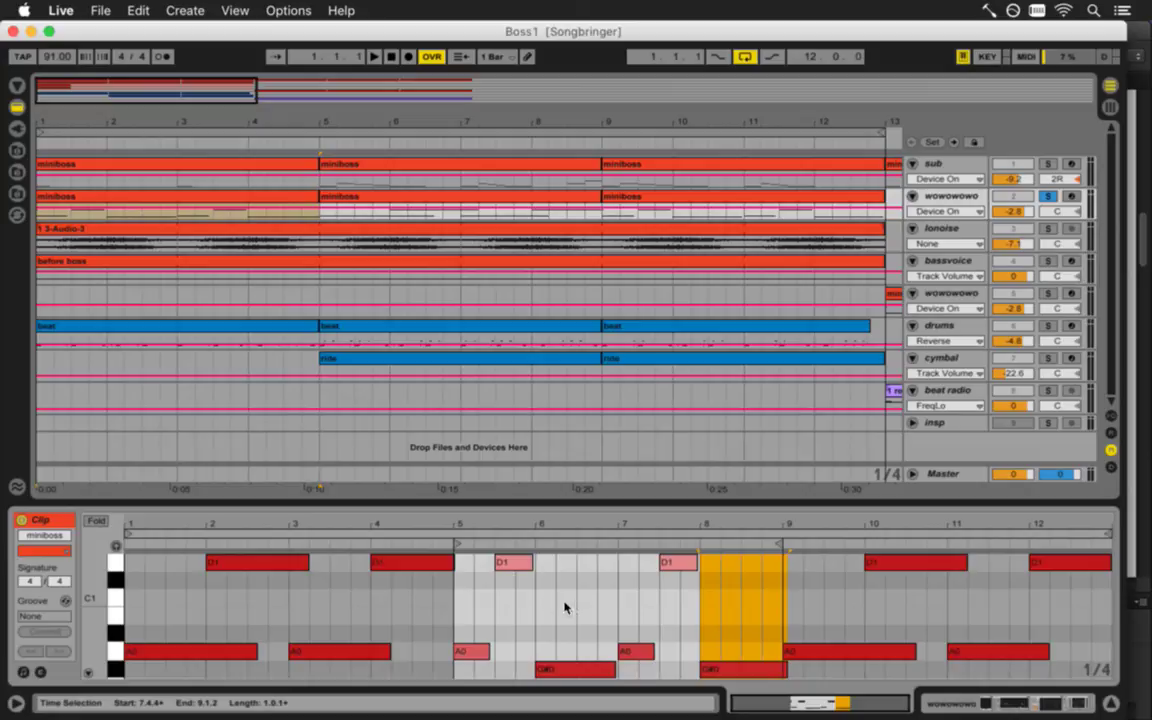
key("super+a")
left_click_drag(462, 653, 467, 614)
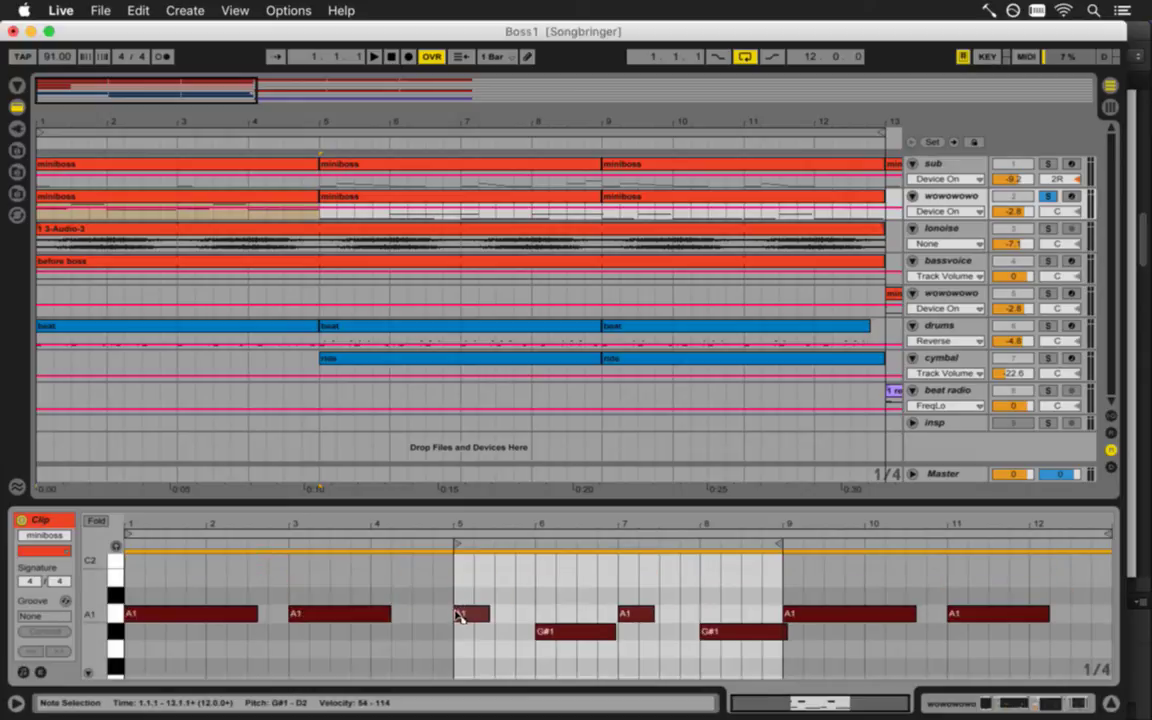
key("space")
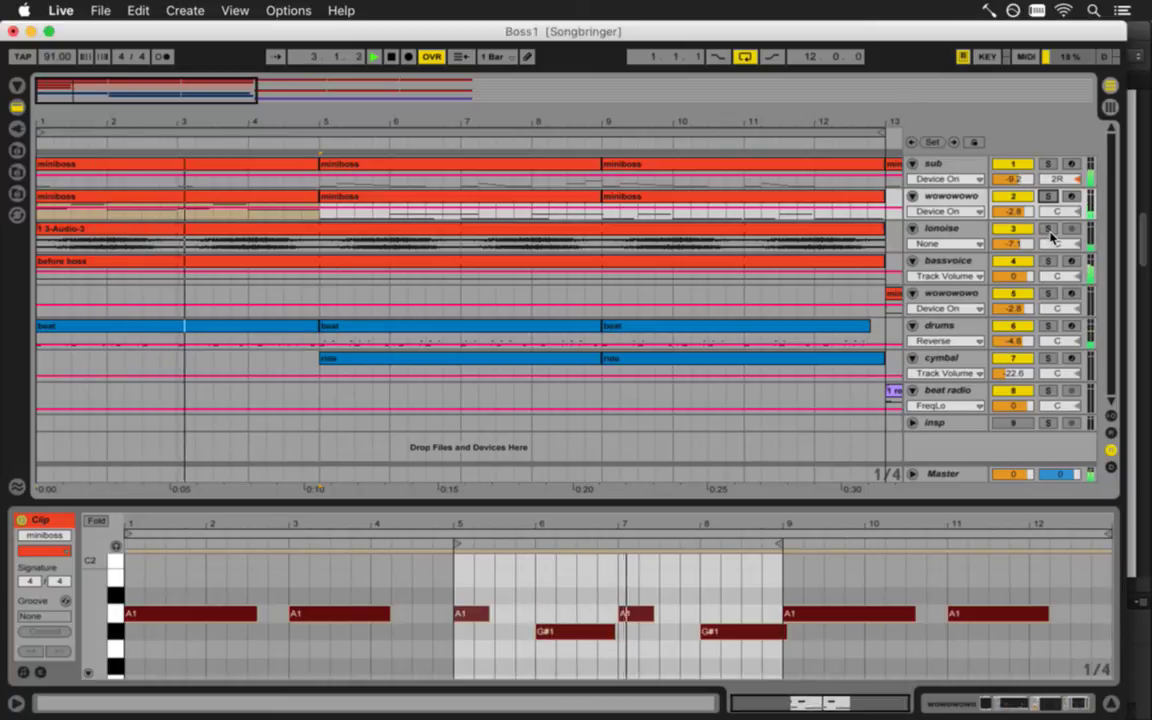
Transpose all of the clip's notes up two more octaves, one octave at a time, auditioning each by playback
key("super+a")
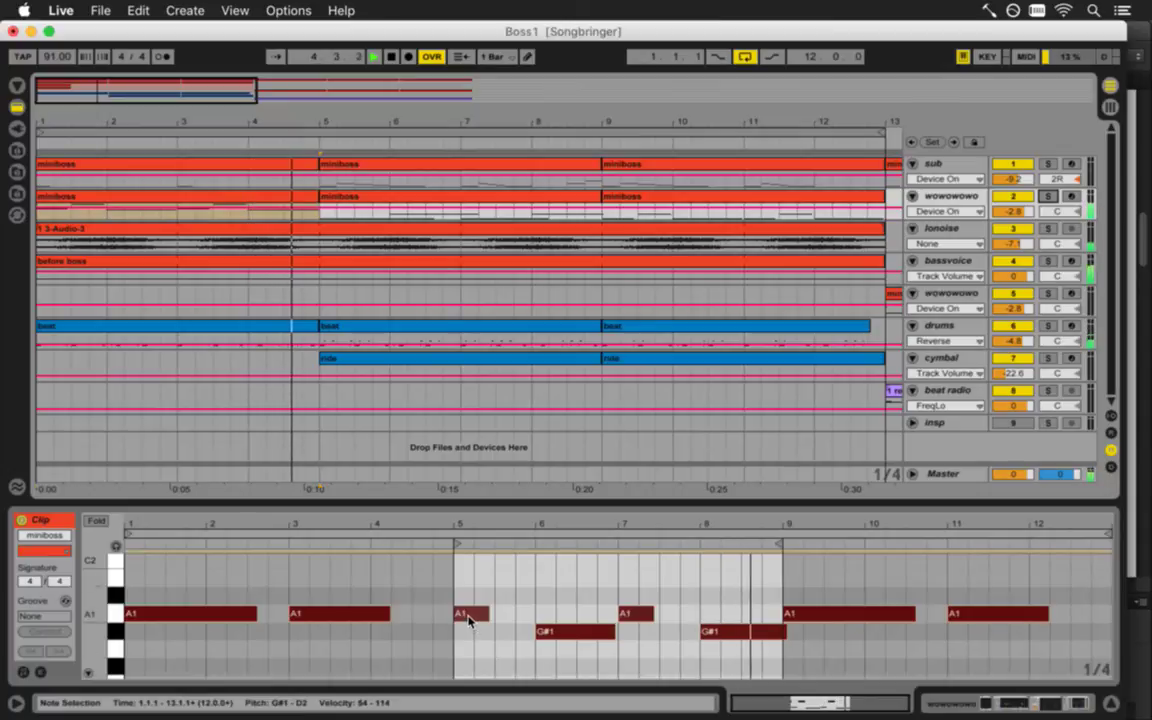
key("space")
left_click_drag(474, 619, 469, 585)
key("space")
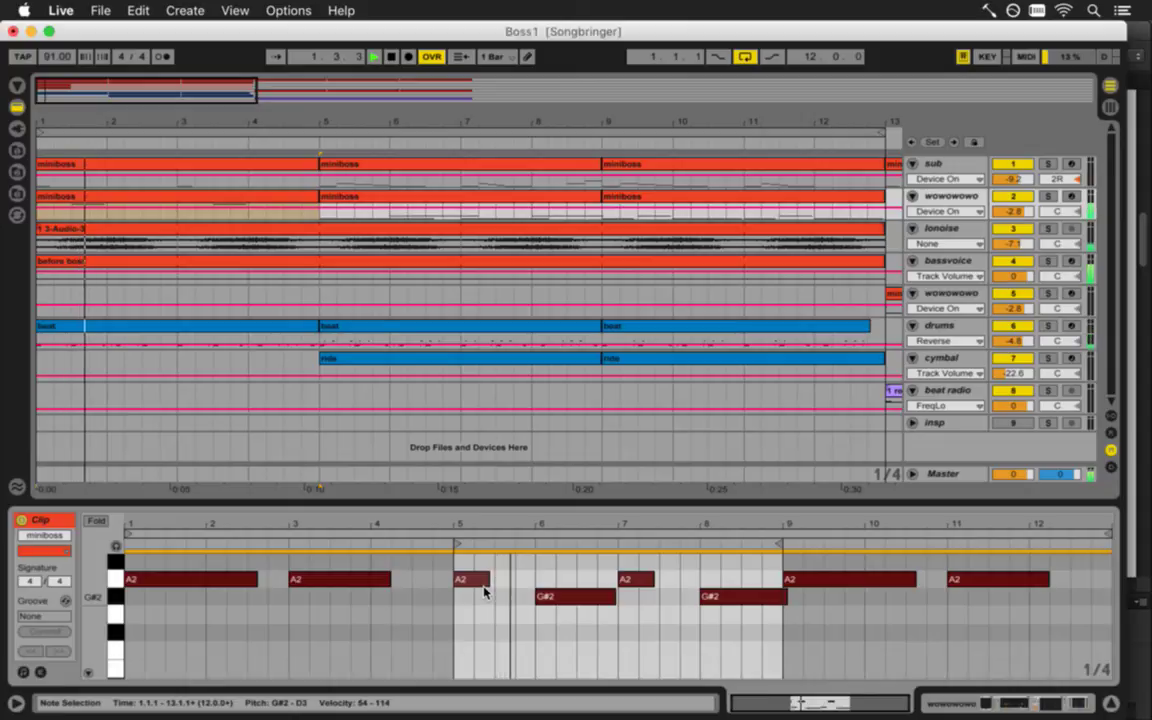
left_click_drag(96, 614, 93, 607)
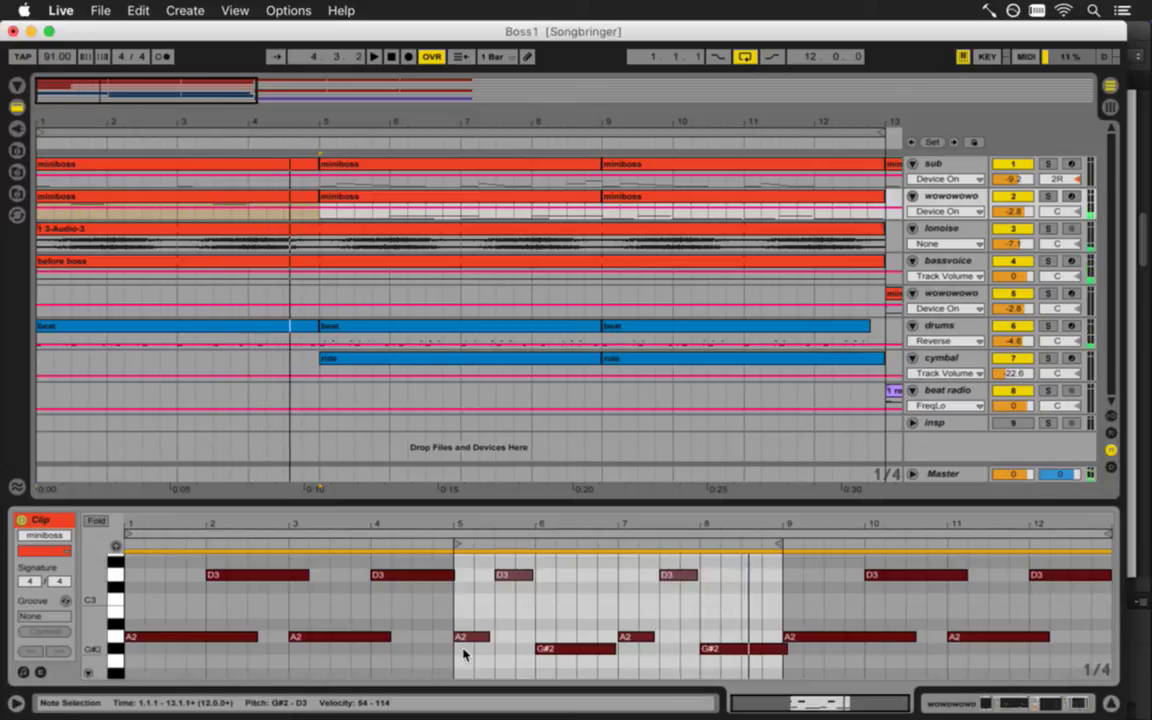
left_click_drag(473, 641, 487, 613)
key("space")
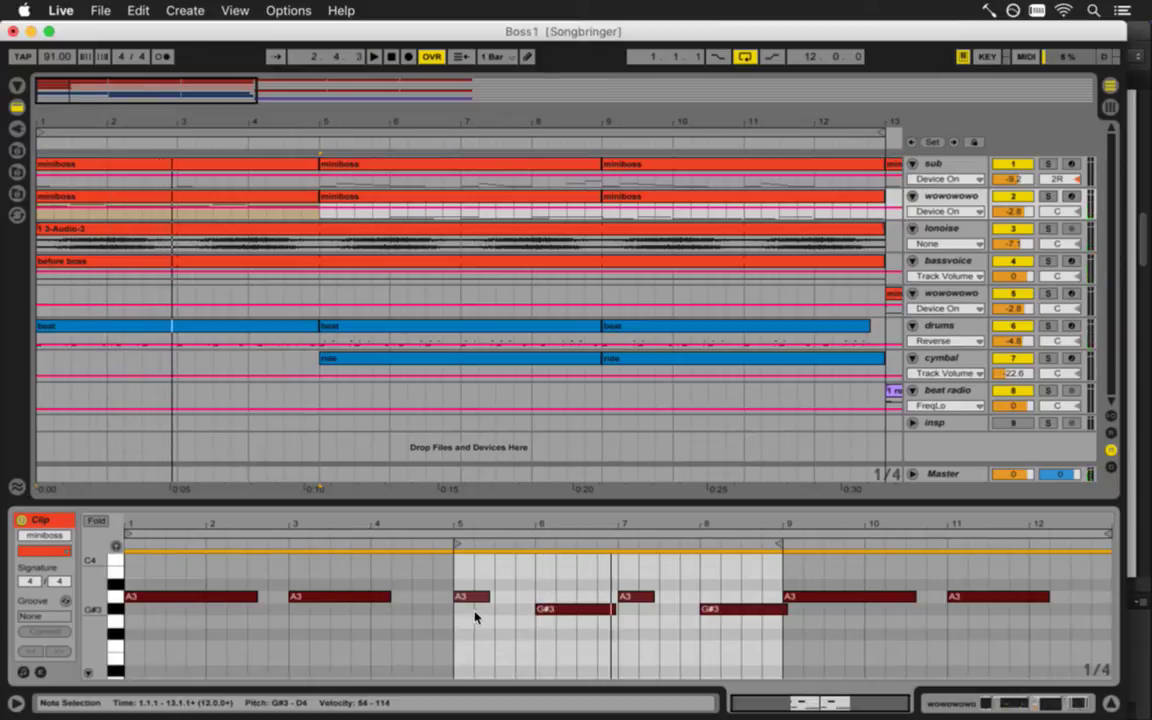
Bring all of the clip's notes back down three octaves to G#0, A0 and D1
key("Delete")
left_click_drag(115, 630, 156, 703)
left_click_drag(95, 622, 110, 655)
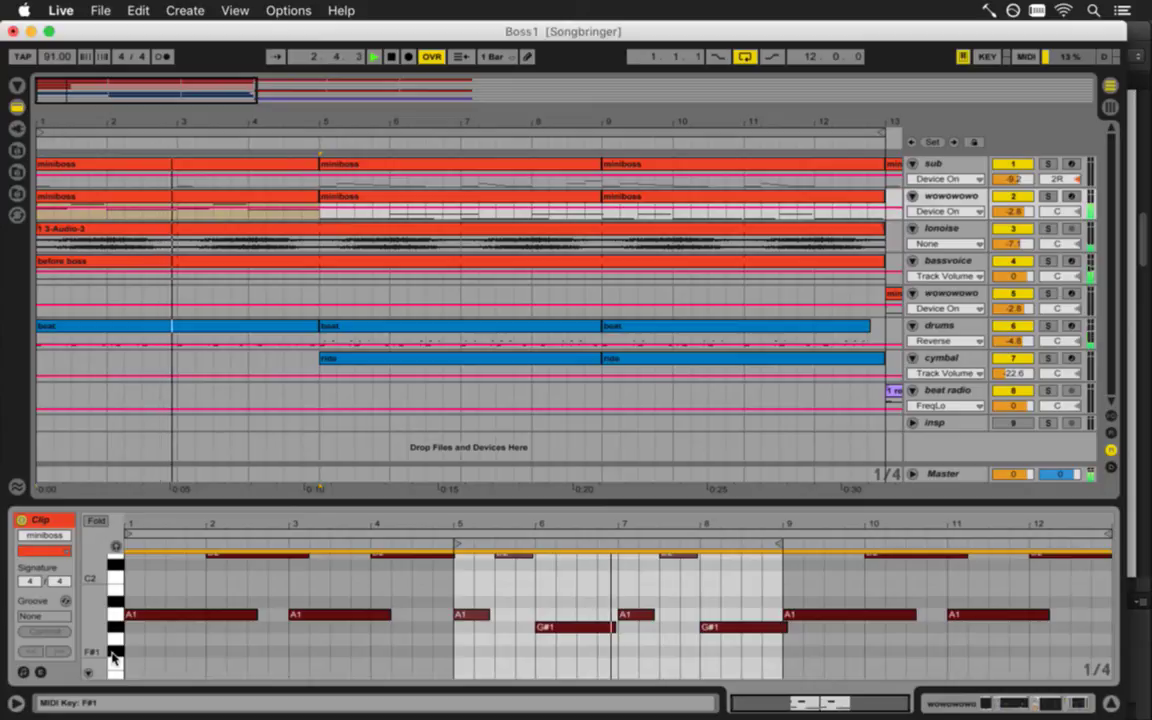
key("super+a")
key("shift+Down")
scroll(115, 630, "up", 5)
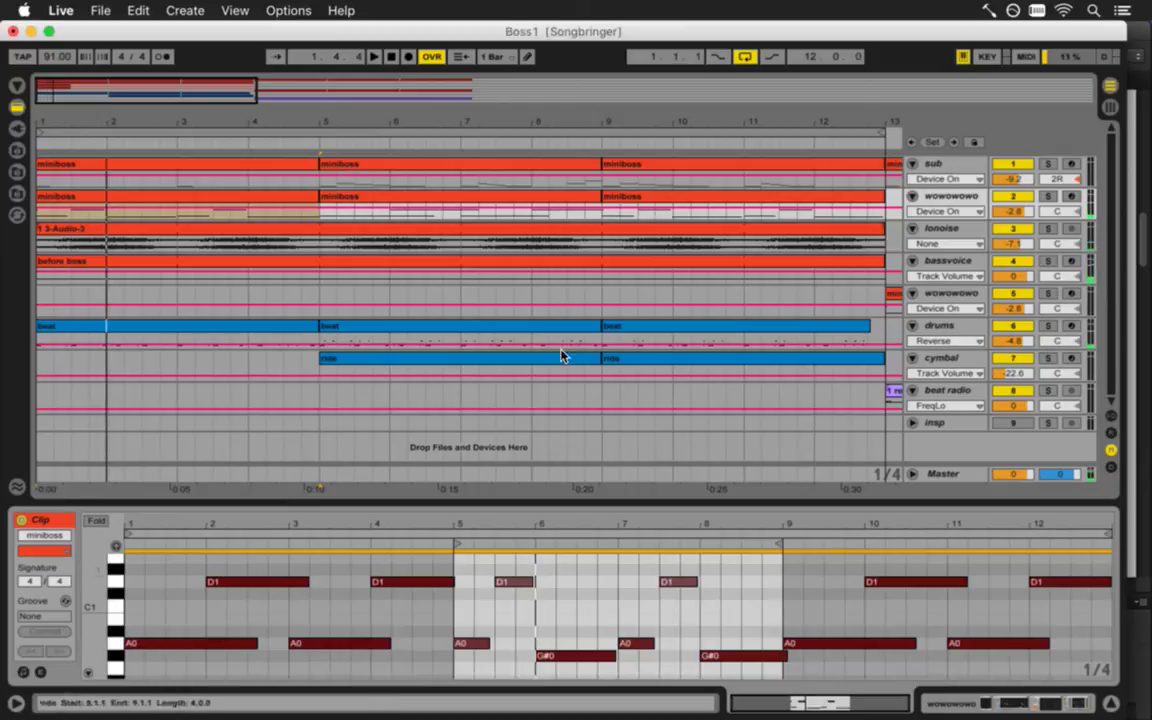
Solo the first wowowowo track again, play it from the start, and open its Massive synth from the device chain
left_click(1047, 197)
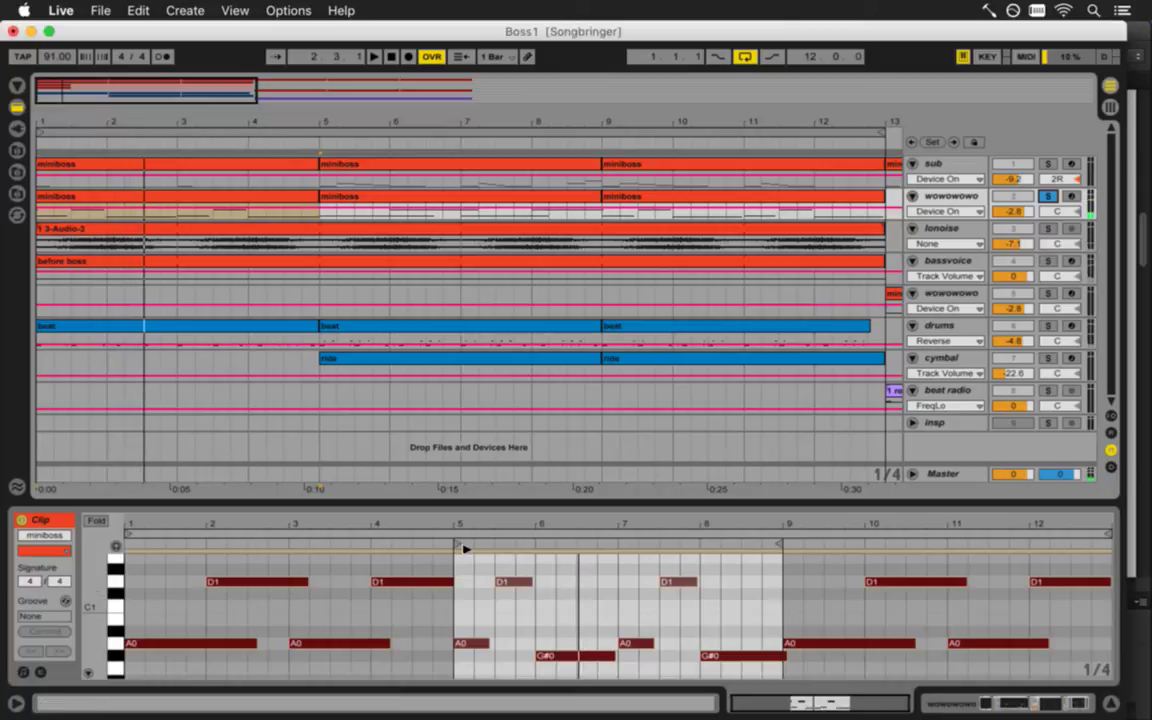
key("space")
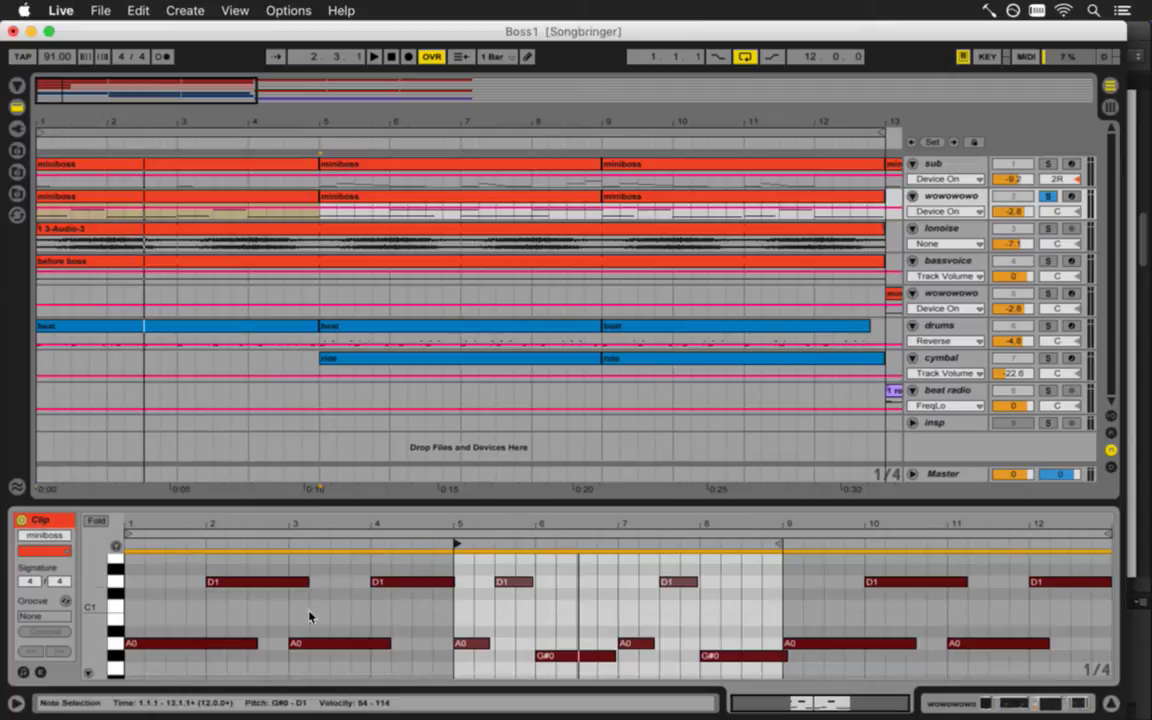
key("Tab")
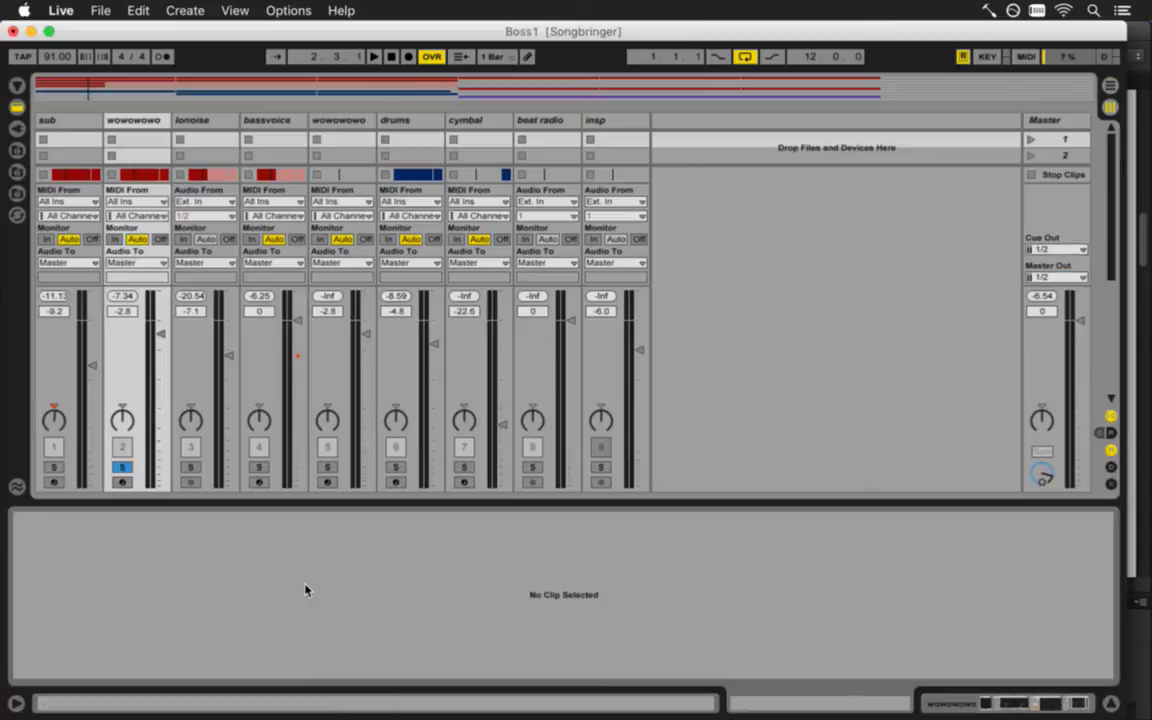
key("Tab")
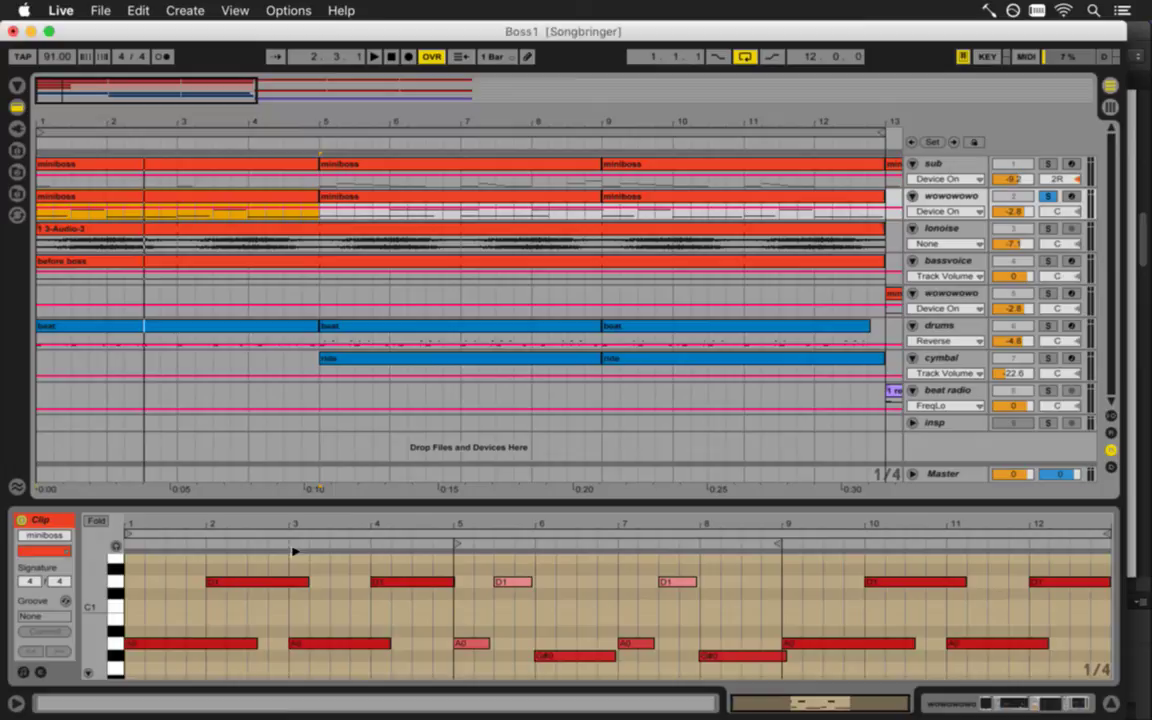
key("shift+Tab")
key("space")
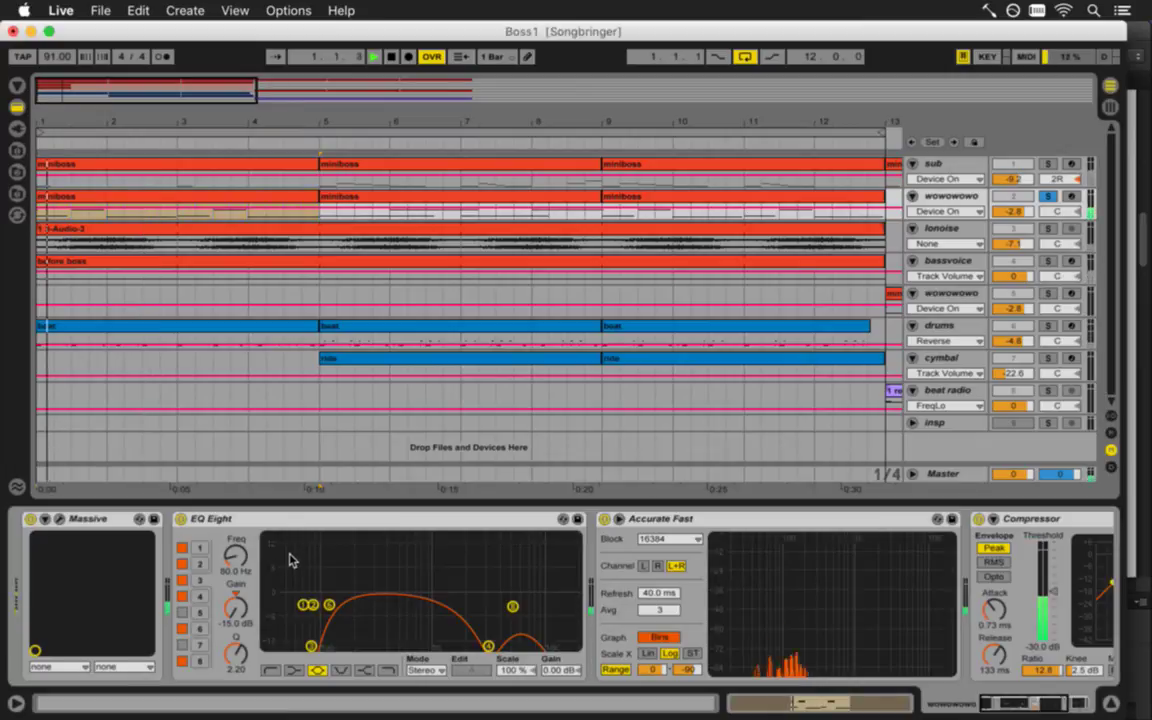
left_click(59, 519)
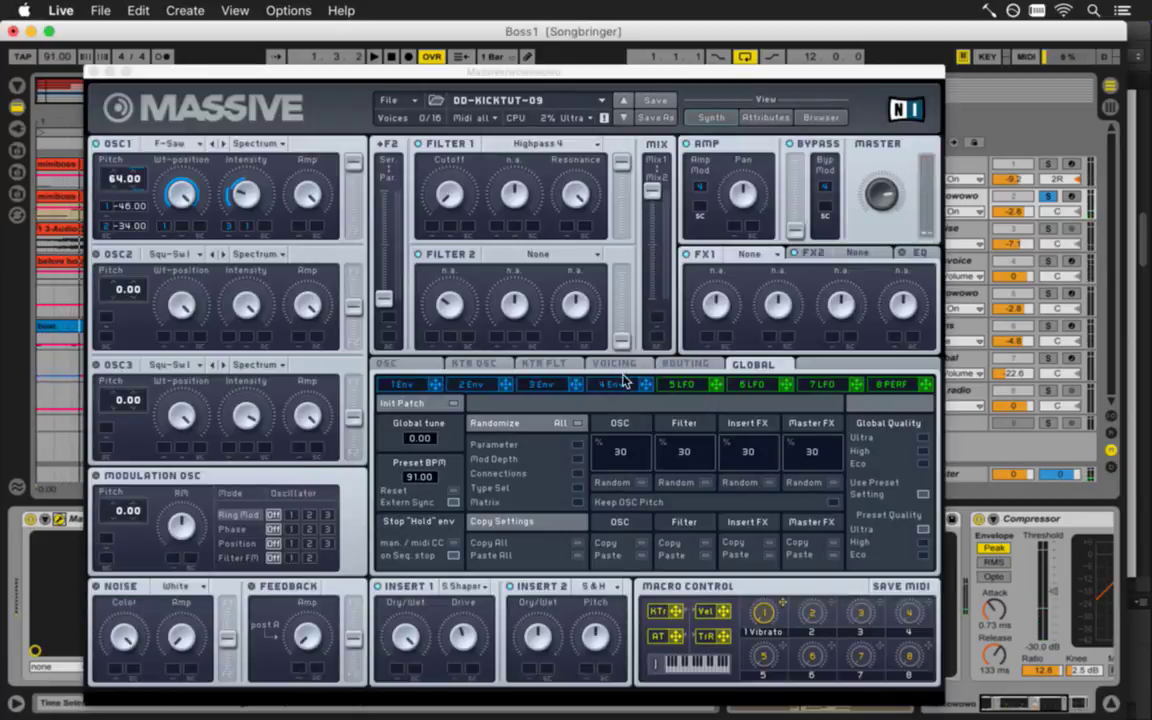
Fine-tune the release of Massive's envelope 4, auditioning different amounts by playback
left_click(624, 382)
left_click_drag(905, 527, 902, 540)
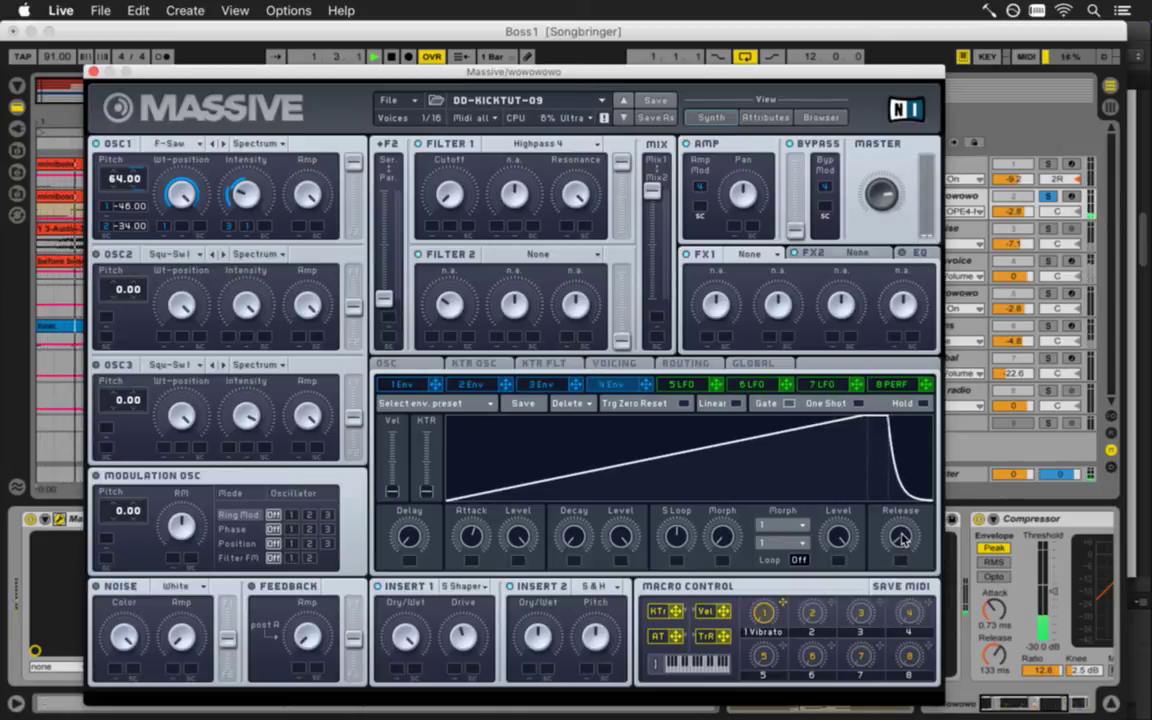
left_click_drag(902, 540, 898, 537)
key("space")
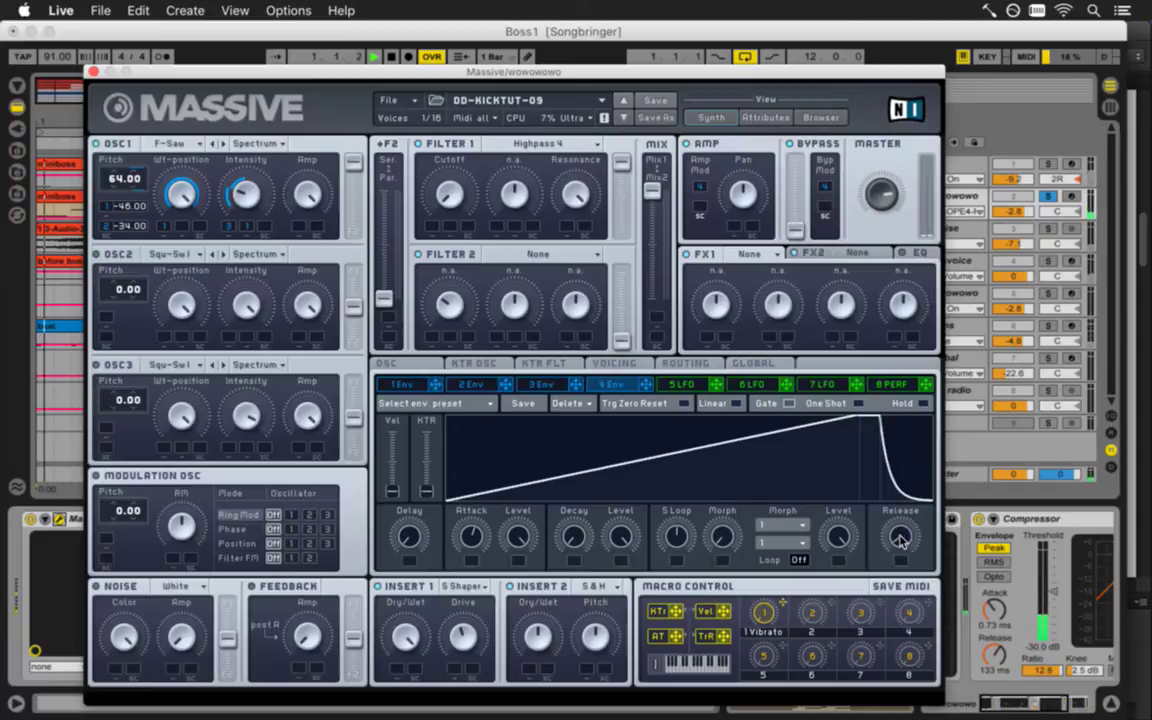
left_click_drag(900, 540, 920, 560)
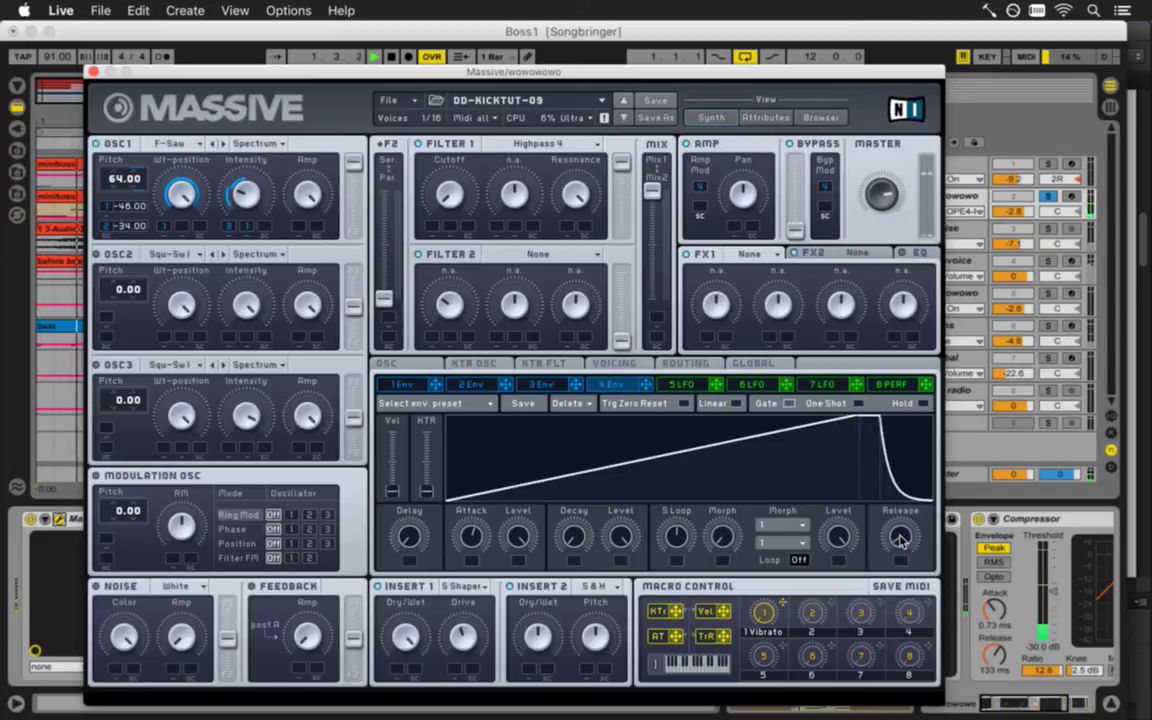
left_click_drag(920, 560, 900, 537)
key("space")
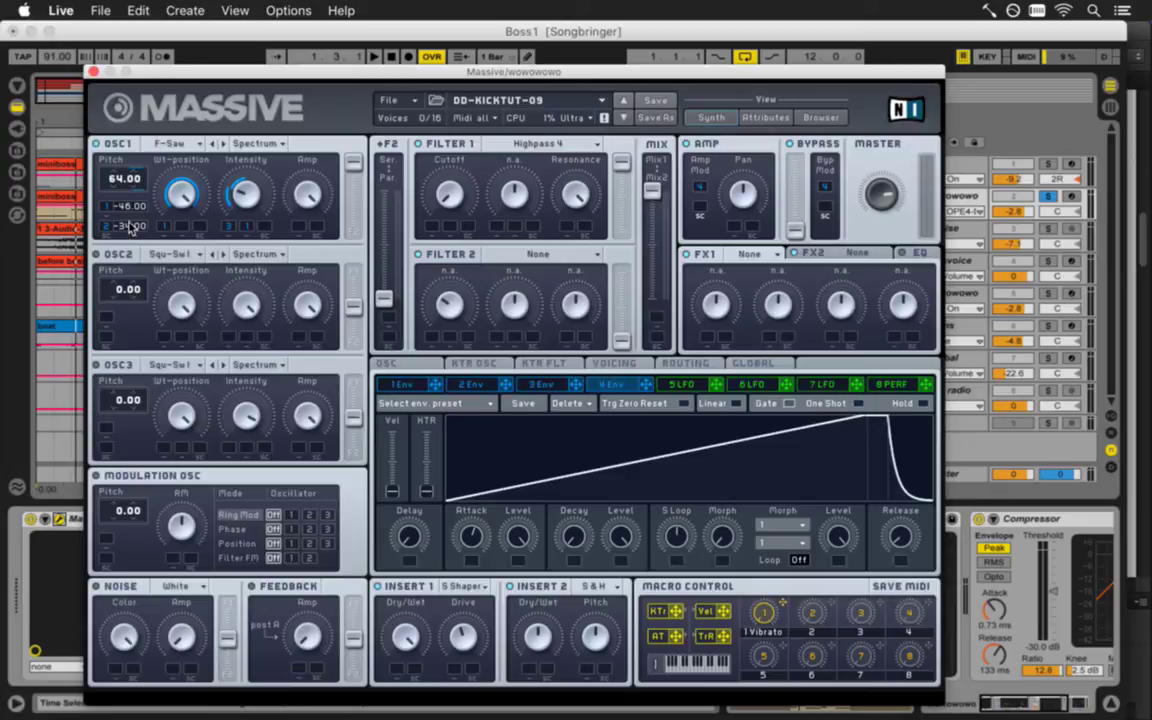
Try OSC1 pitch modulation amounts of -48 and -32, followed by -34 and -22, auditioning the sound by playback
key("space")
key("space")
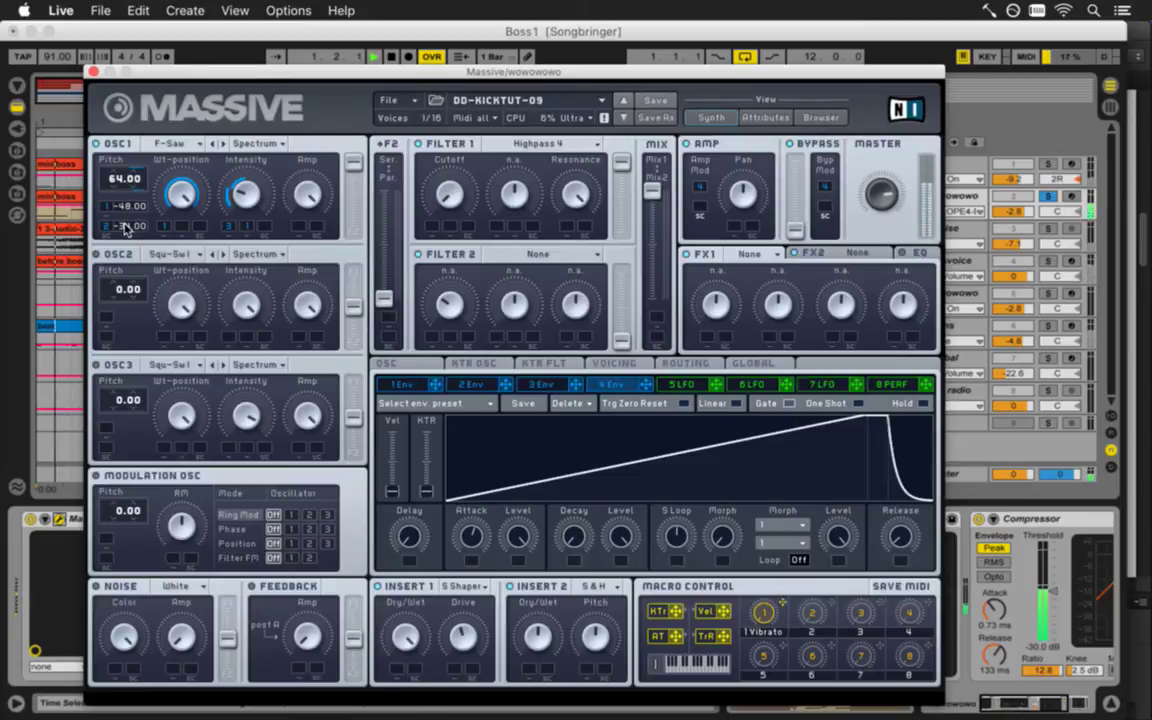
left_click_drag(127, 225, 128, 228)
key("space")
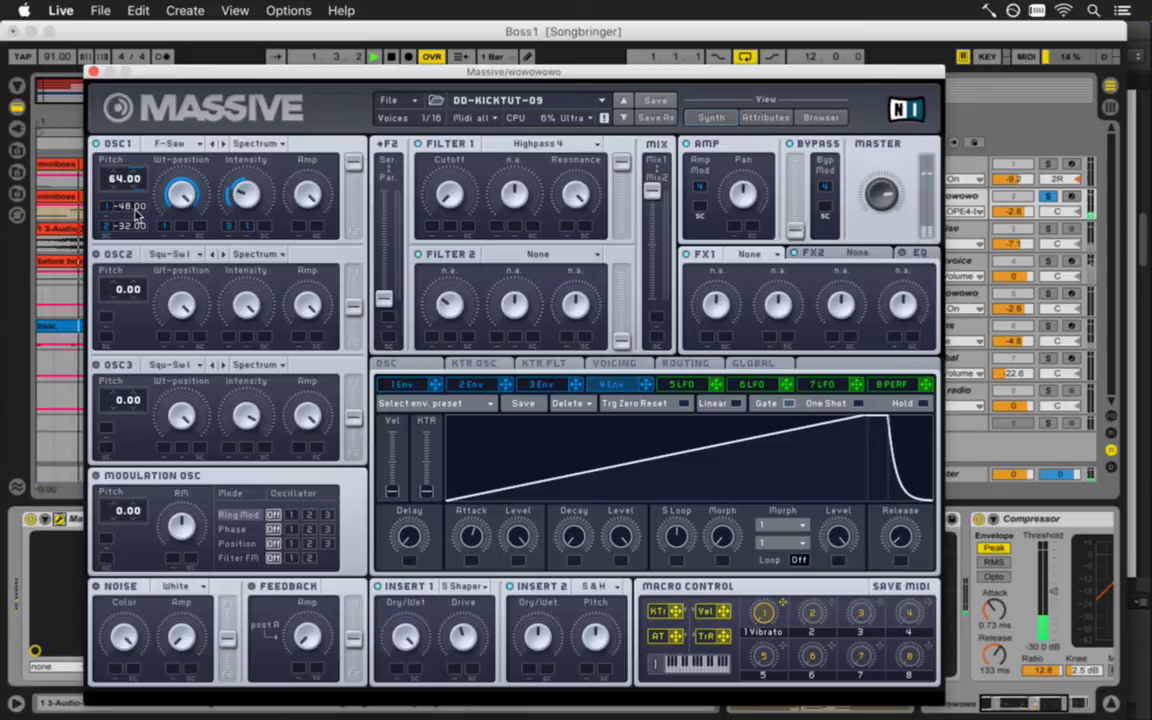
key("space")
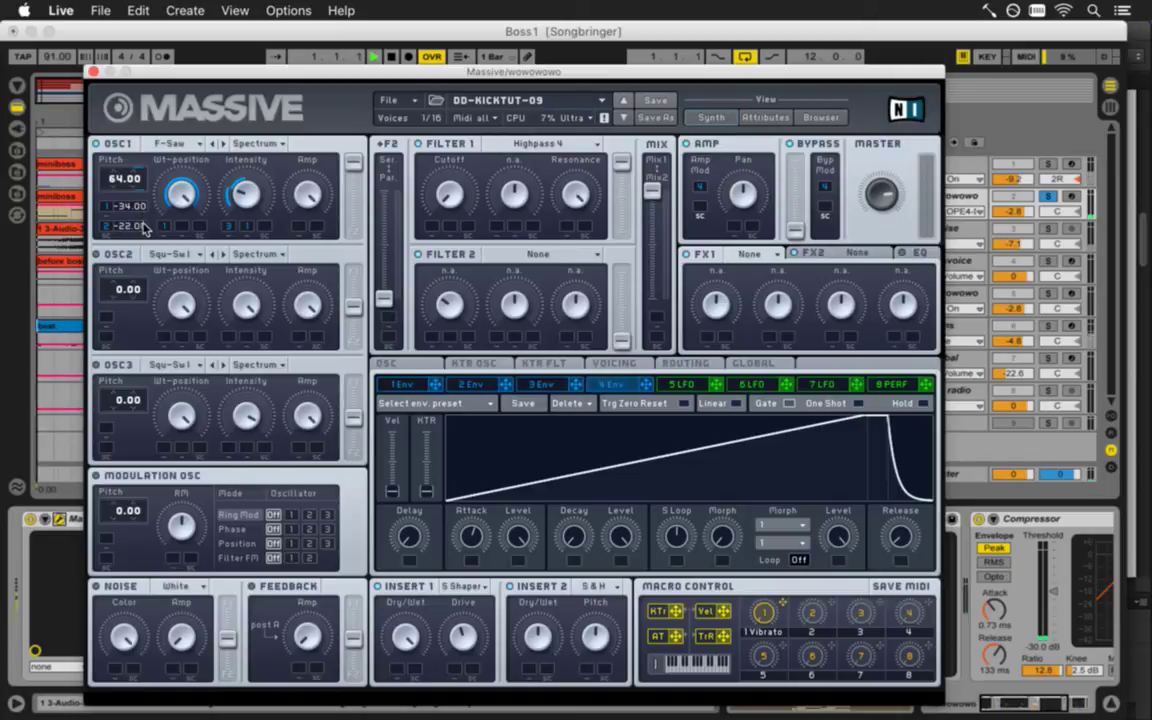
Set OSC1's second pitch modulation amount to -48.00 and audition it from the start
left_click_drag(130, 229, 128, 233)
key("space")
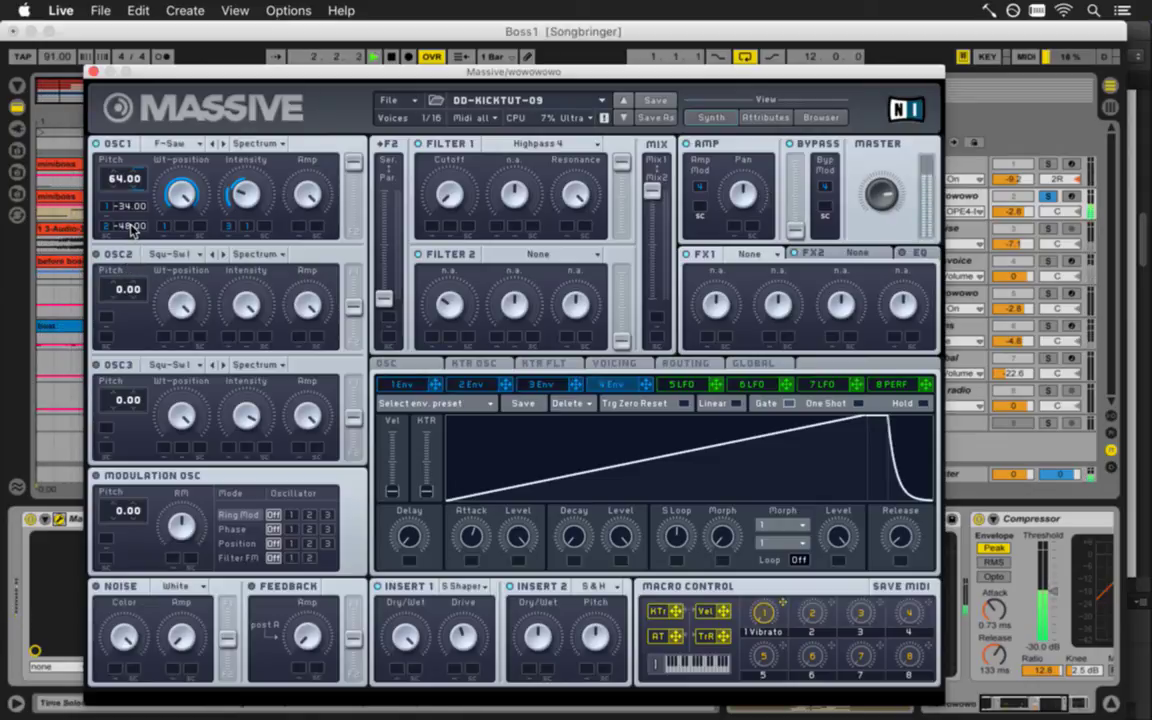
key("space")
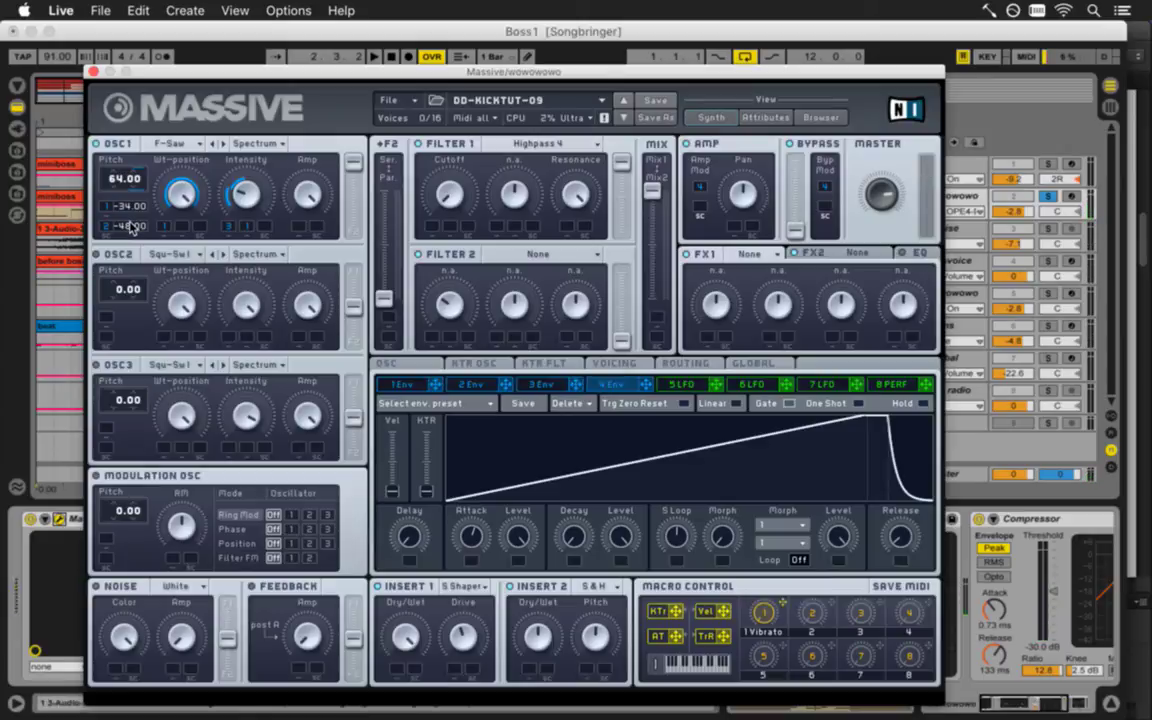
key("space")
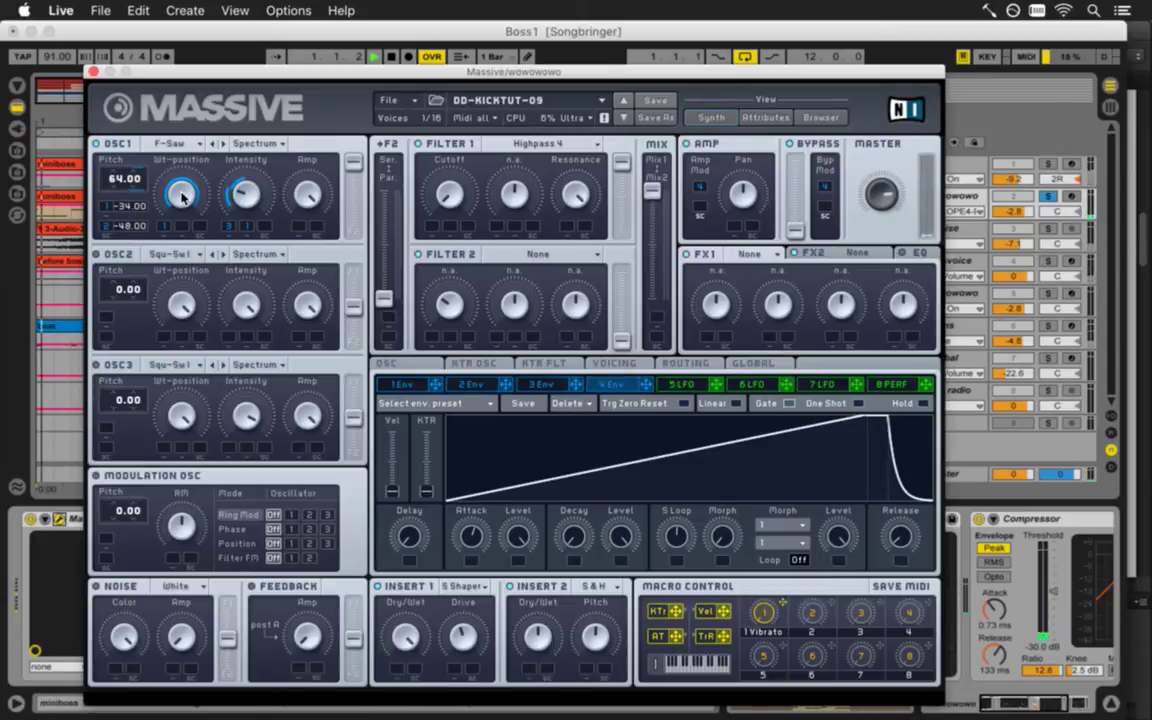
Display envelope 1 and set OSC1's first pitch modulation amount to -26.00, auditioning the result
left_click(416, 386)
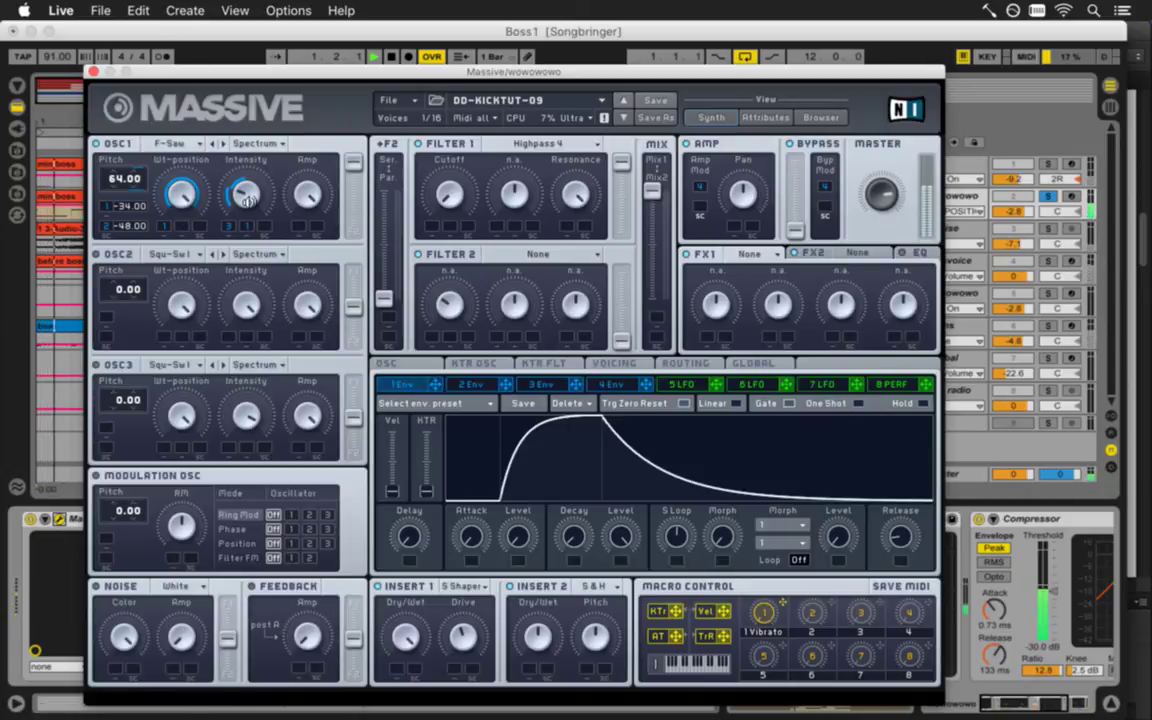
key("space")
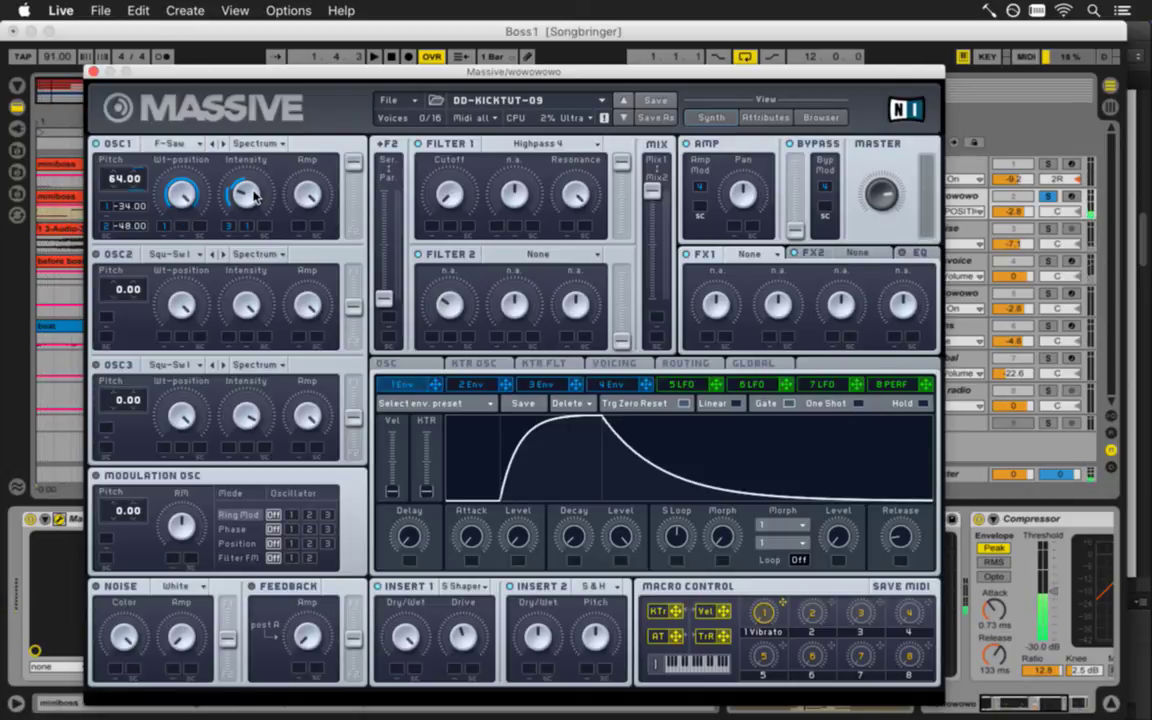
key("space")
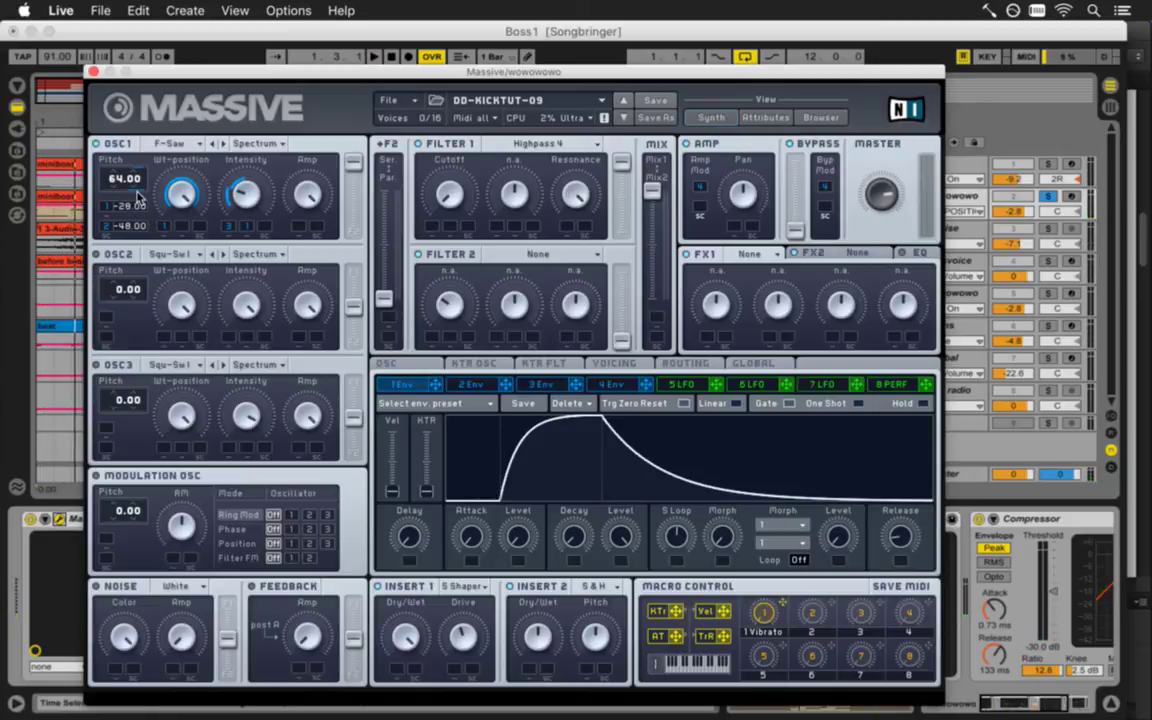
scroll(140, 200, "up", 12)
scroll(140, 200, "down", 10)
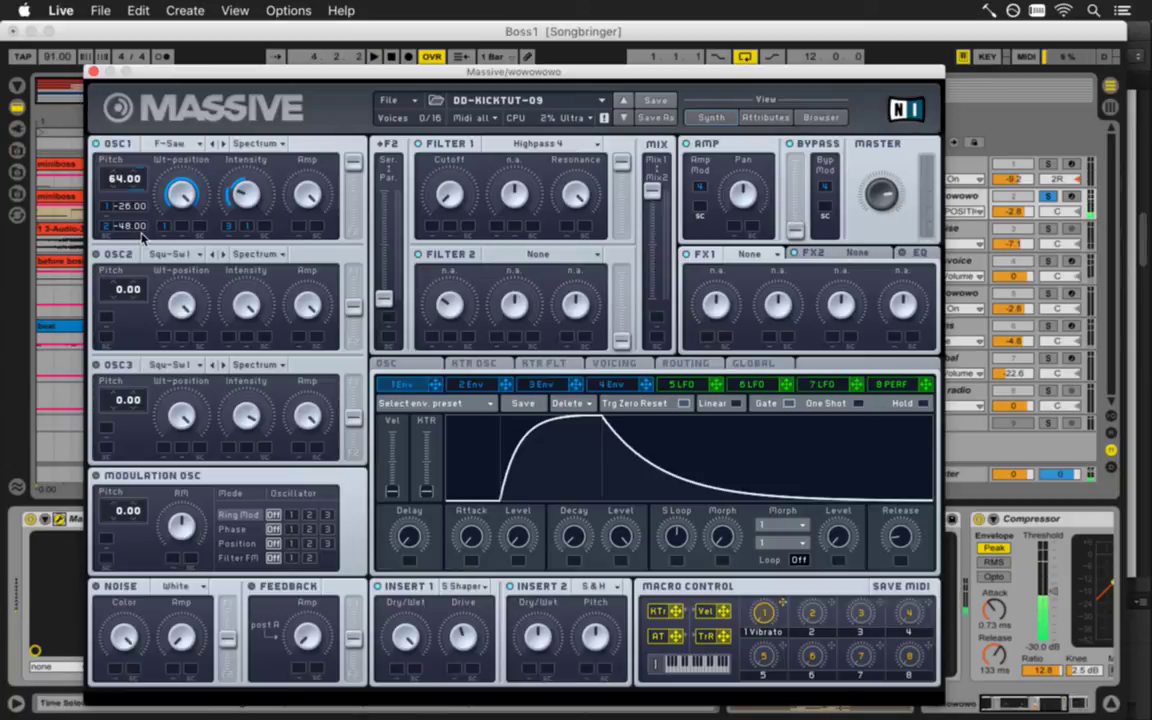
Assign envelope 4 to modulate OSC1's Amp, and adjust the base Amp level from minimum to about midway while auditioning
left_click(612, 386)
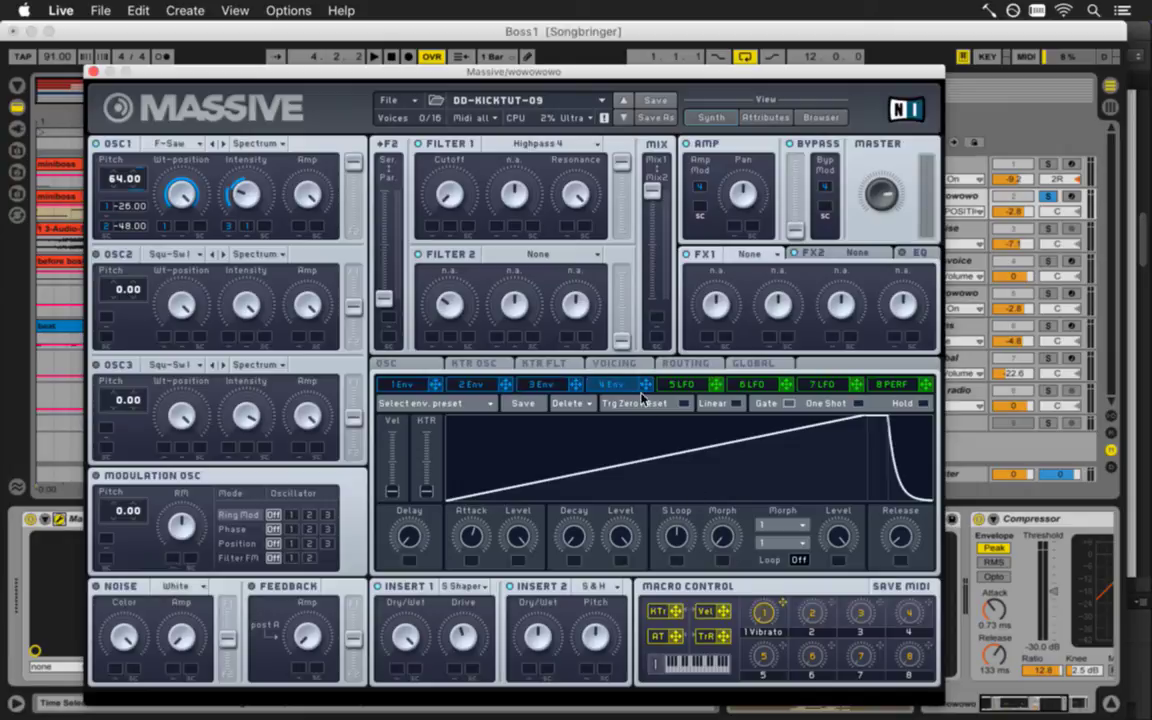
left_click_drag(378, 280, 300, 230)
left_click_drag(307, 232, 300, 228)
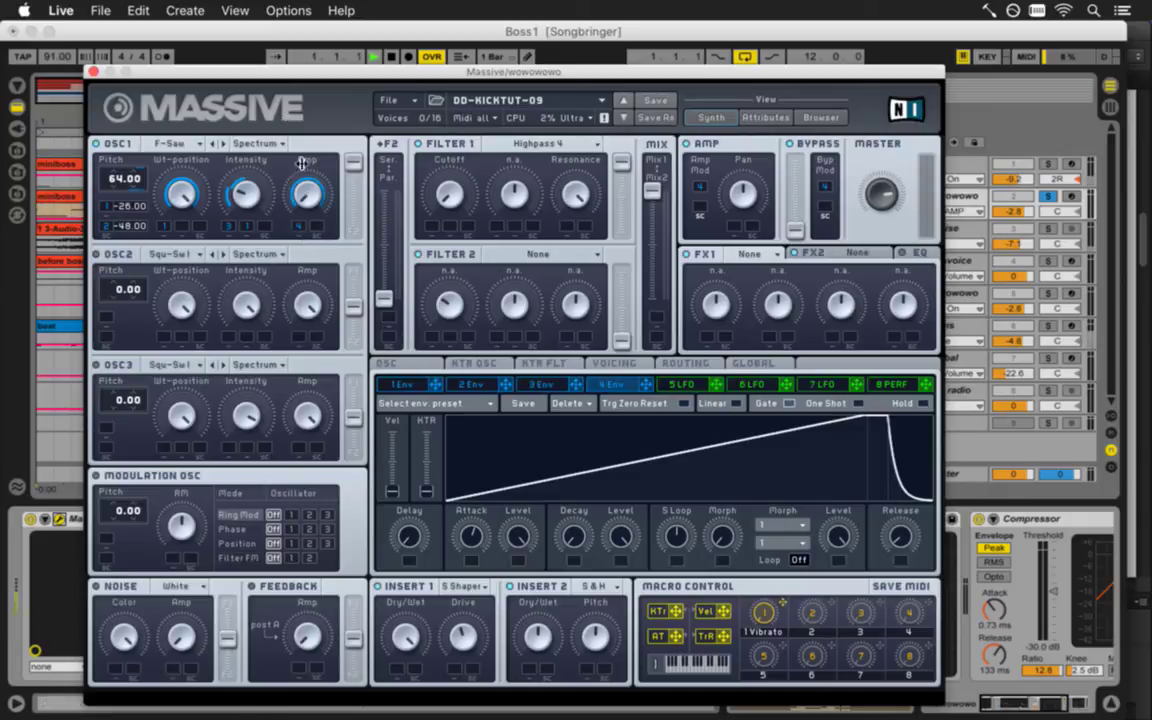
key("space")
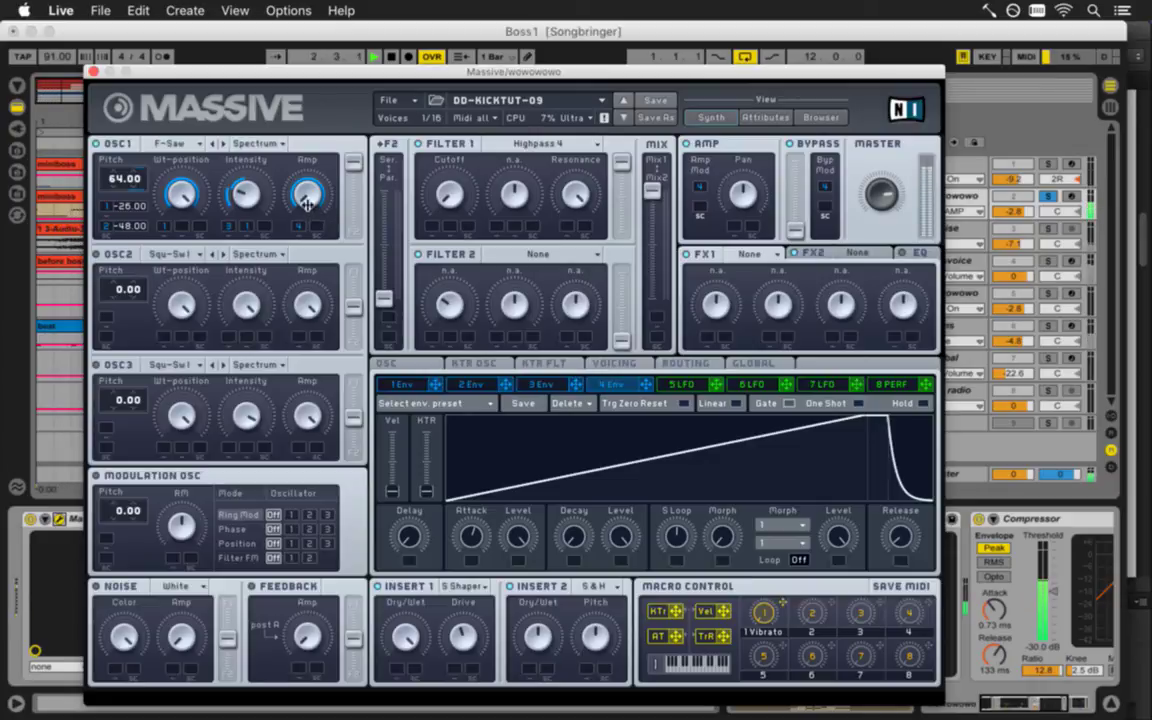
key("space")
key("space")
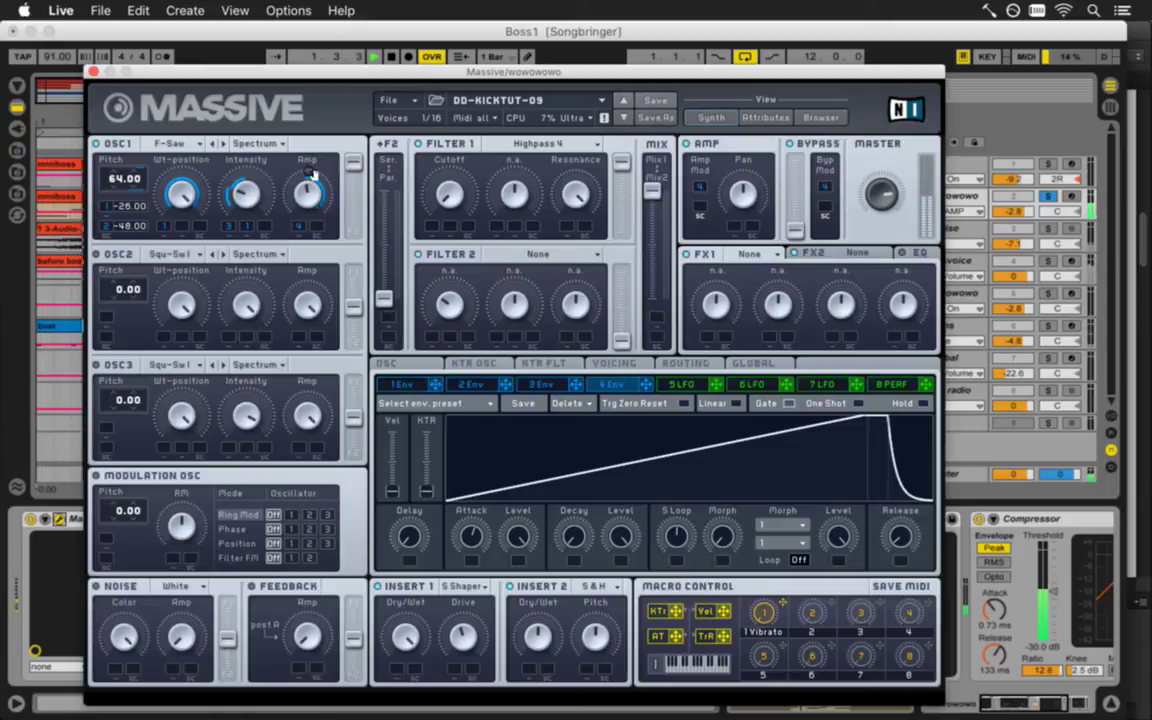
key("space")
key("space")
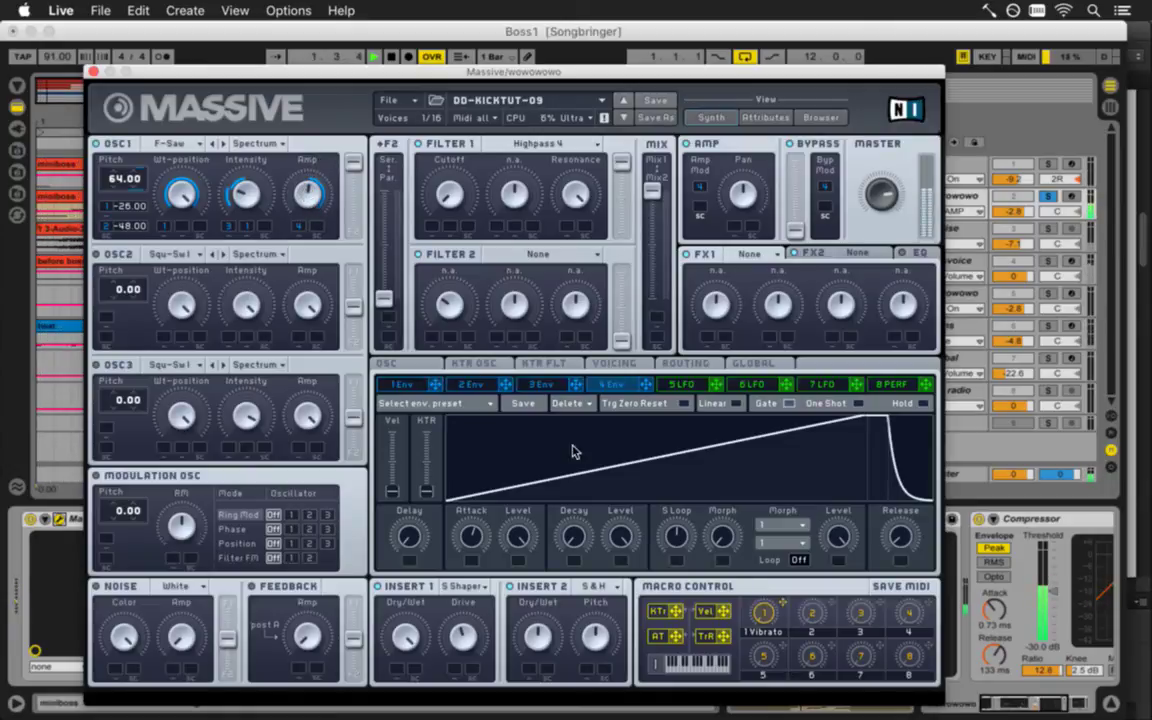
Lengthen envelope 4's Release slightly, fine-tuning it while auditioning the sound
left_click_drag(908, 540, 899, 542)
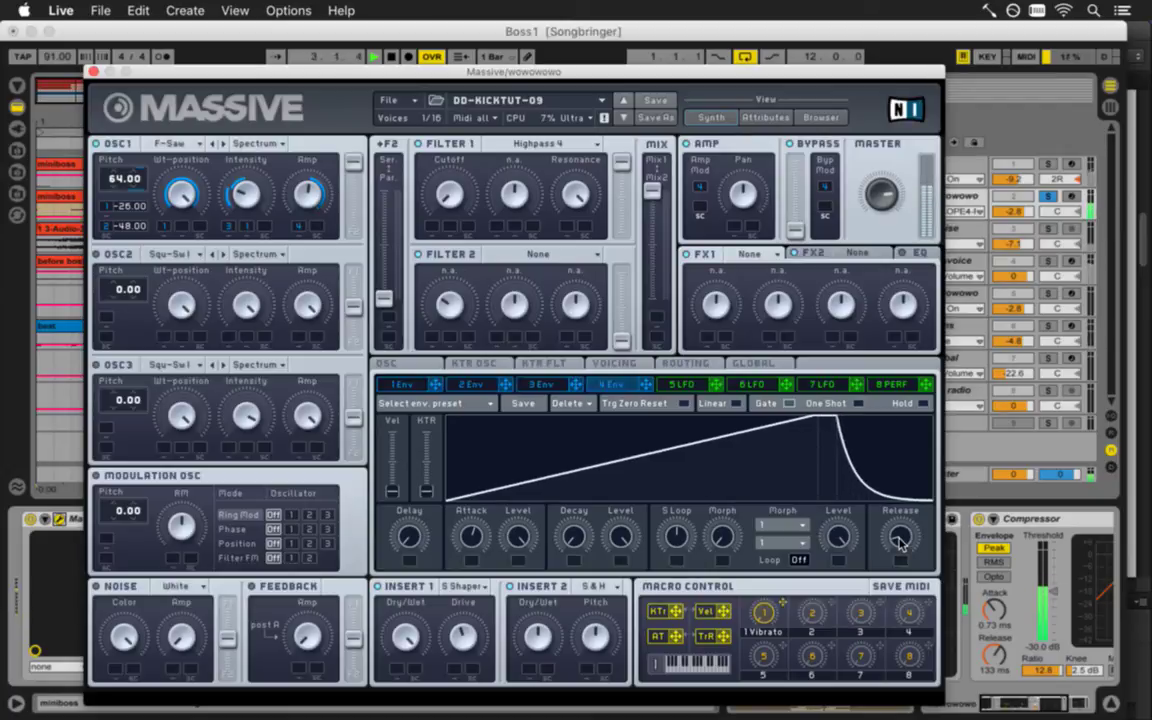
left_click_drag(899, 541, 900, 543)
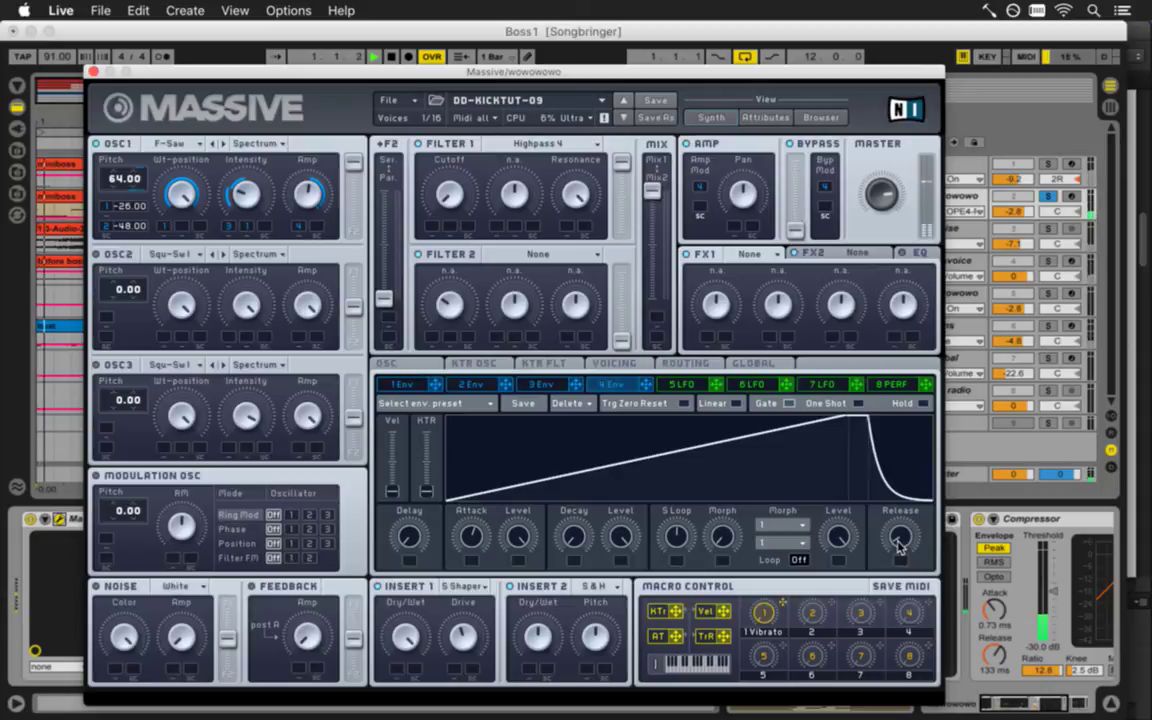
left_click_drag(899, 541, 905, 549)
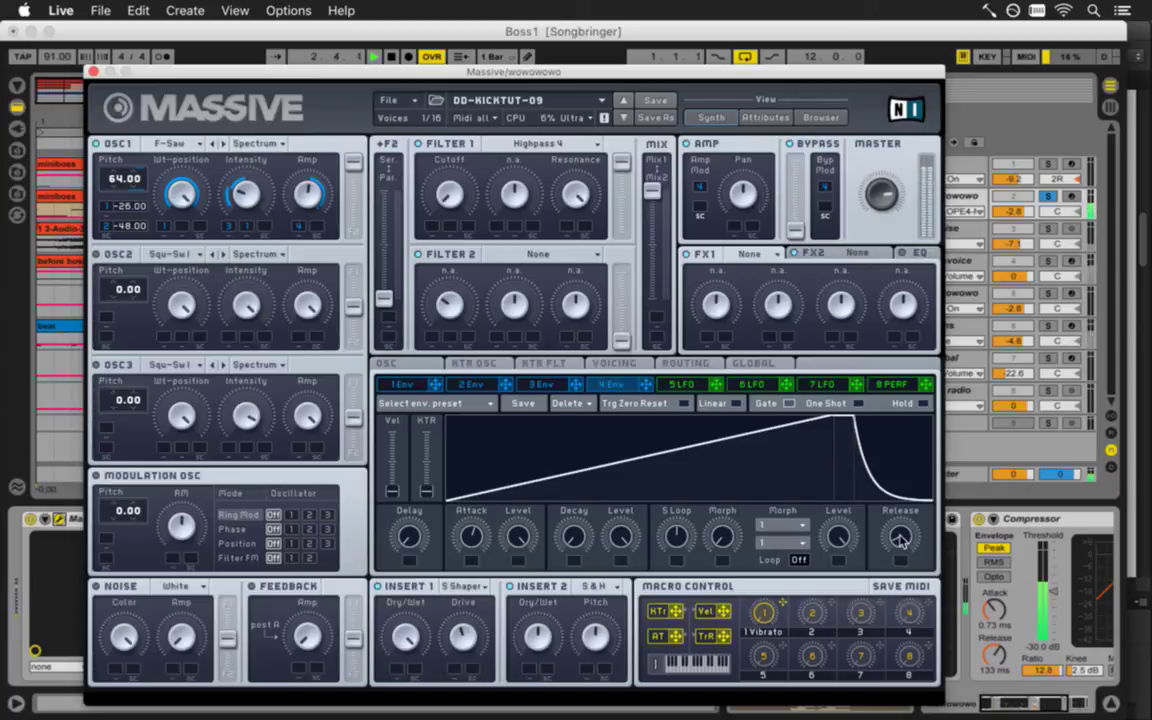
left_click_drag(900, 541, 900, 546)
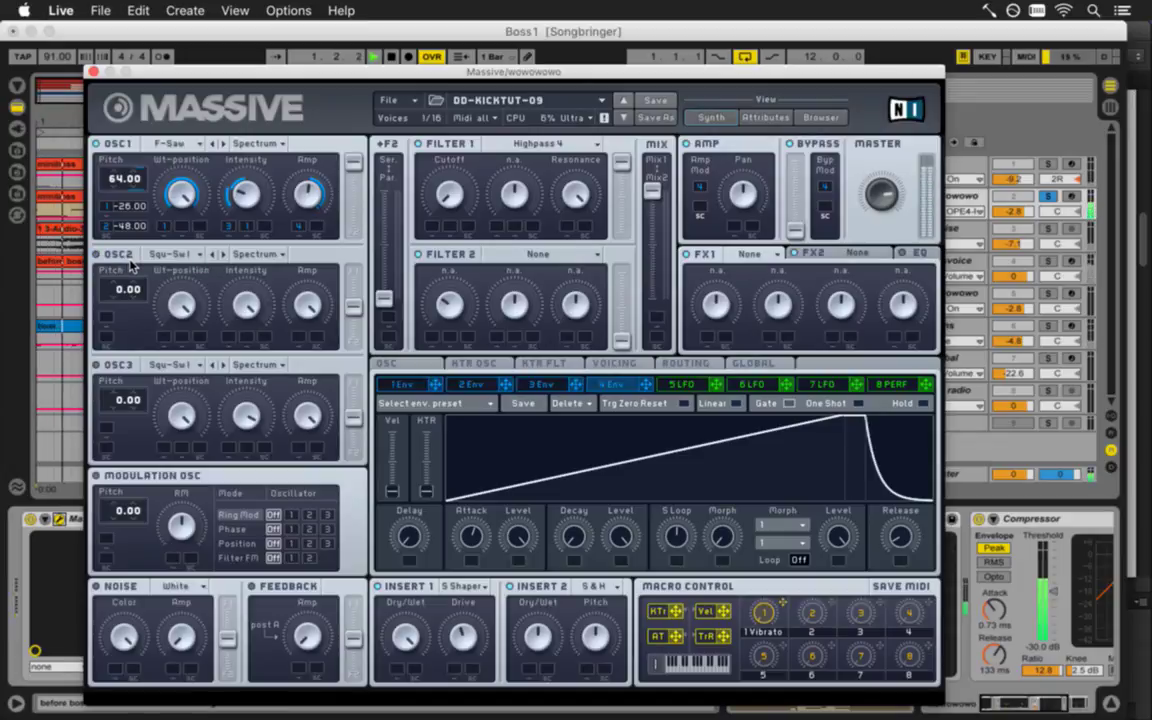
Try the Escalation I and Duckorgan wavetables for OSC2, auditioning by playback
left_click(201, 257)
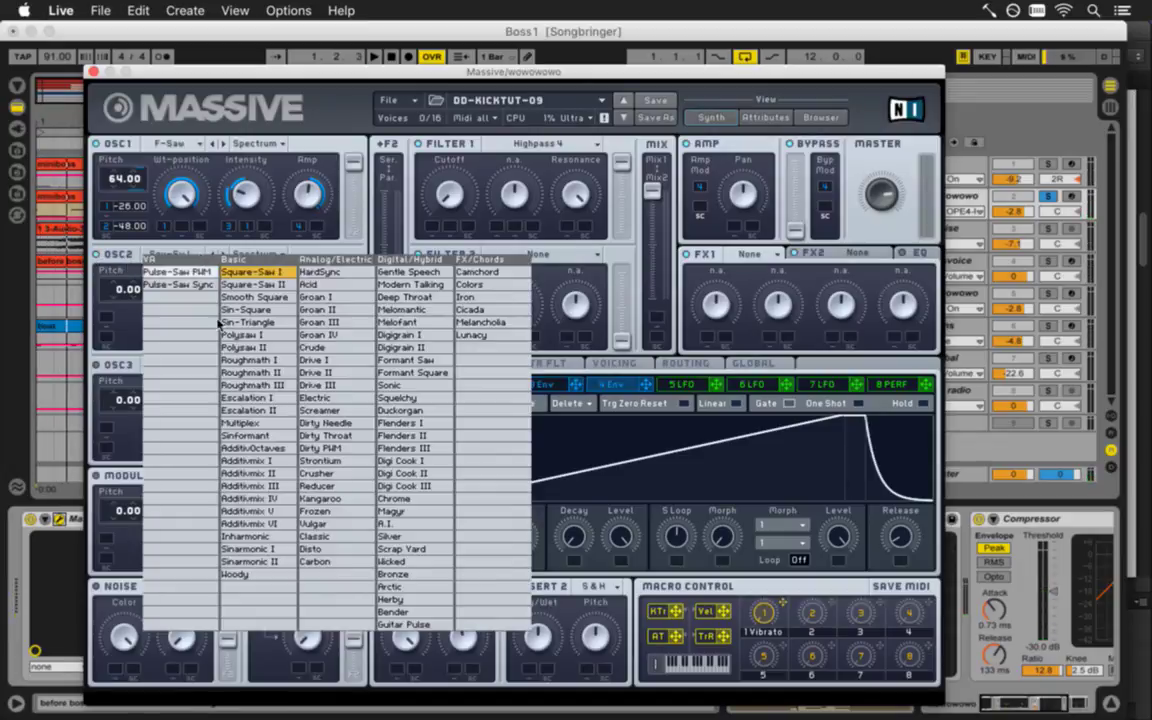
left_click(215, 360)
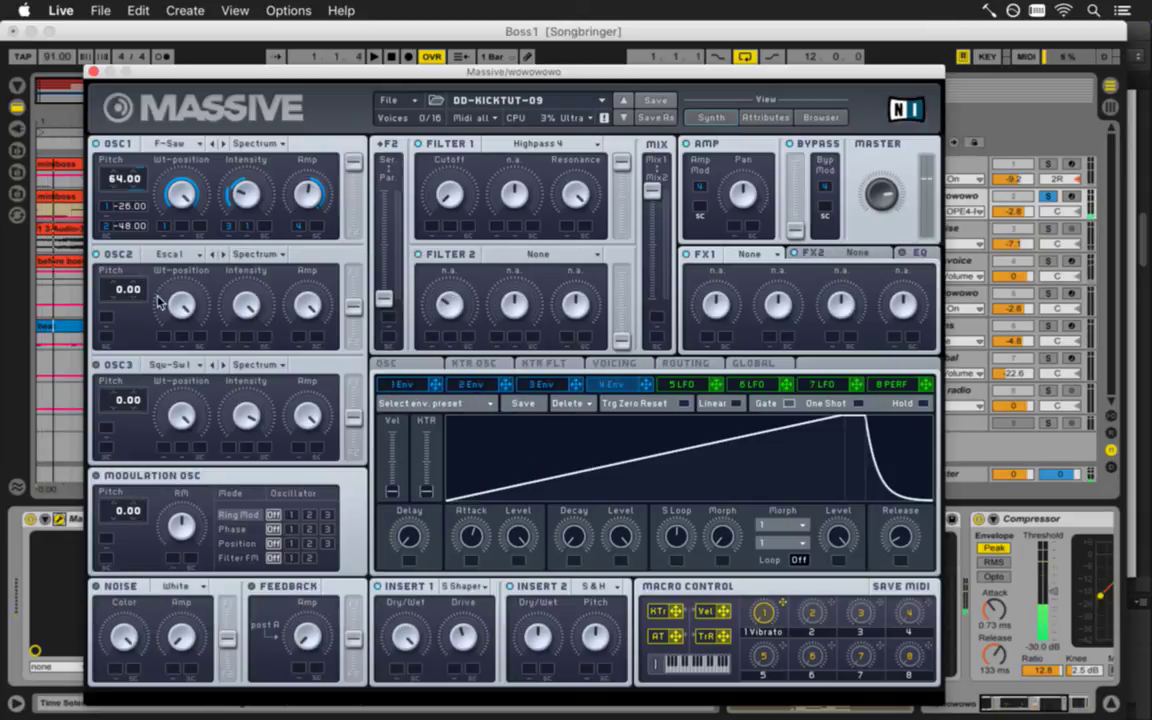
left_click(185, 255)
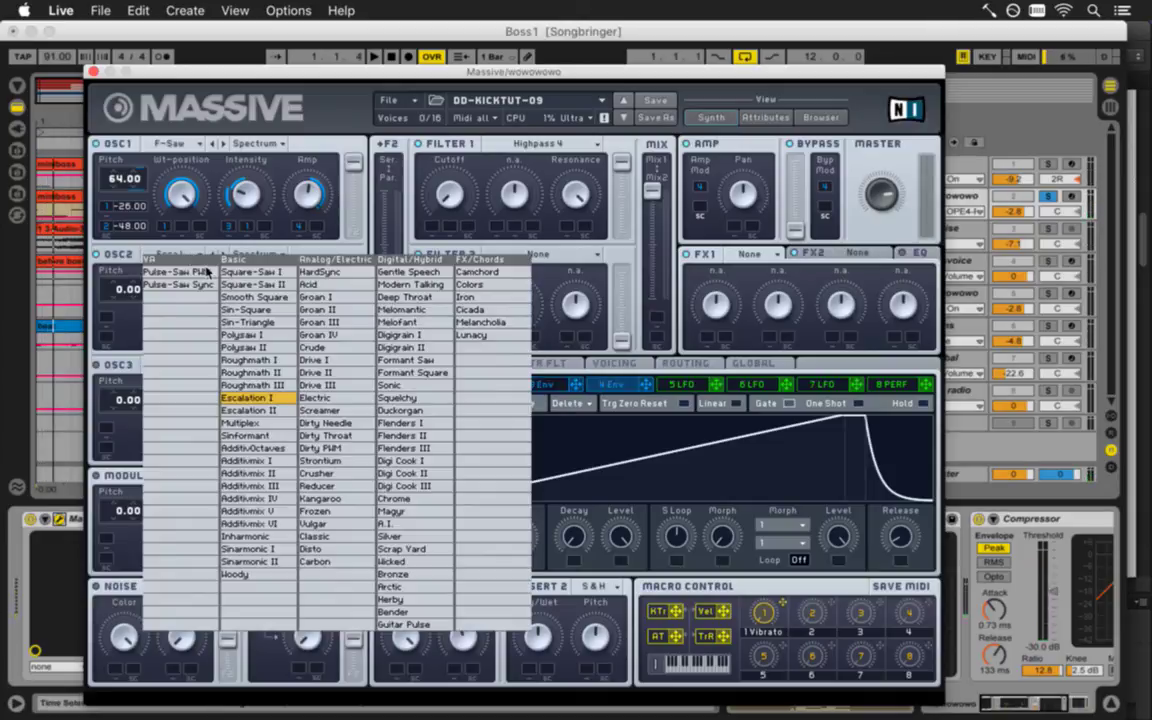
left_click(400, 410)
key("space")
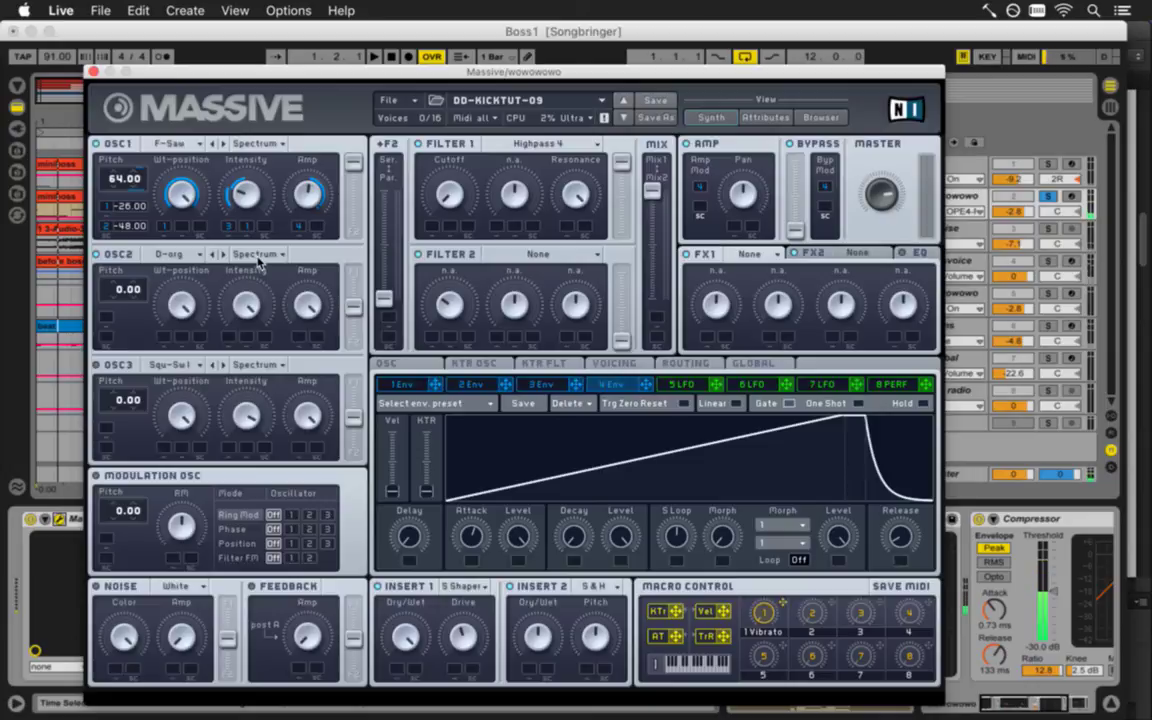
key("space")
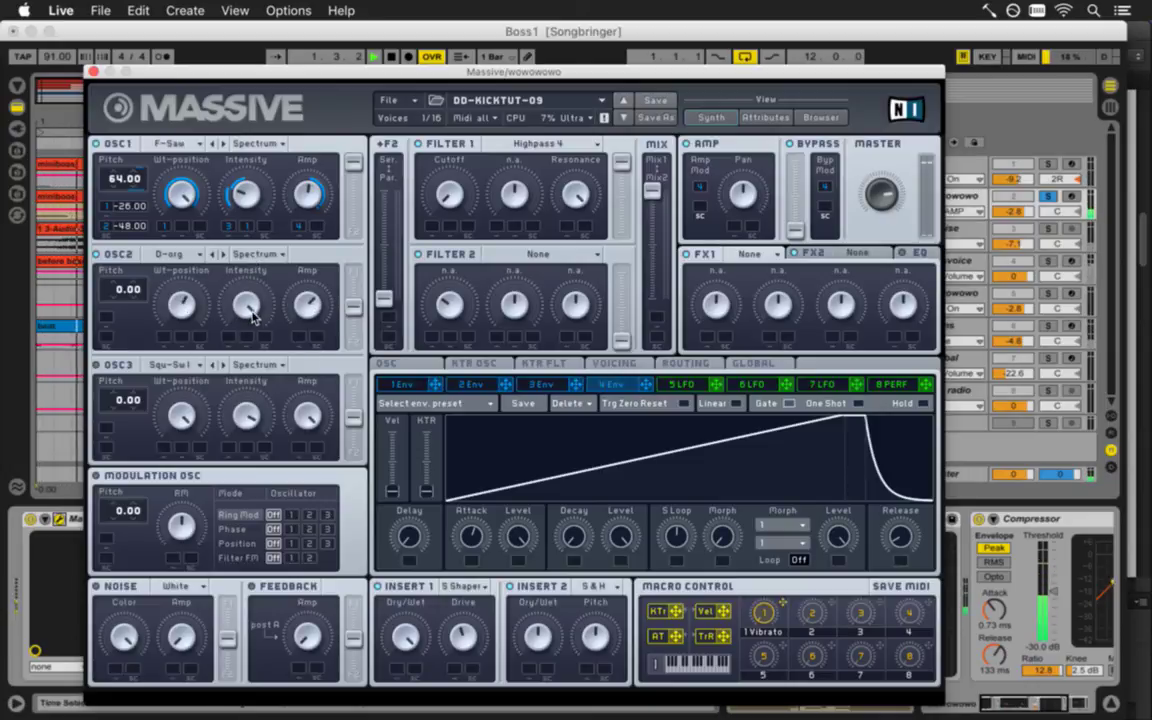
Audition successive OSC2 wavetables from Flenders I onward and settle on A.I., with Intensity near midway and Amp lowered
left_click(223, 255)
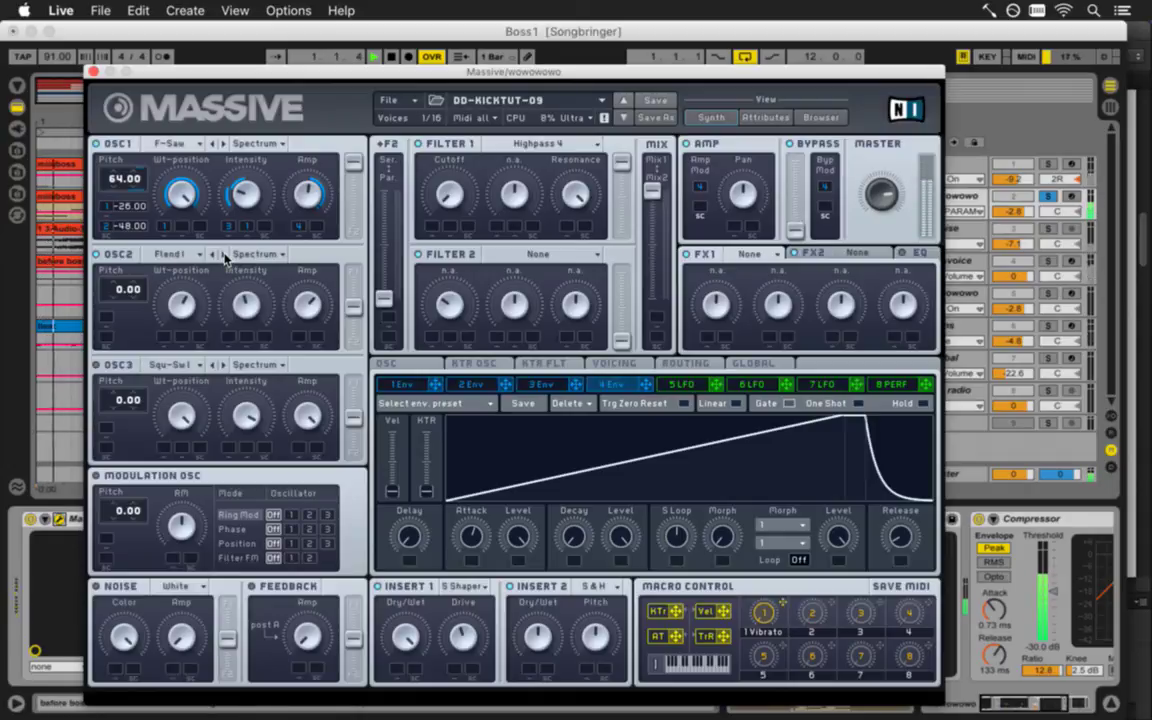
left_click(224, 255)
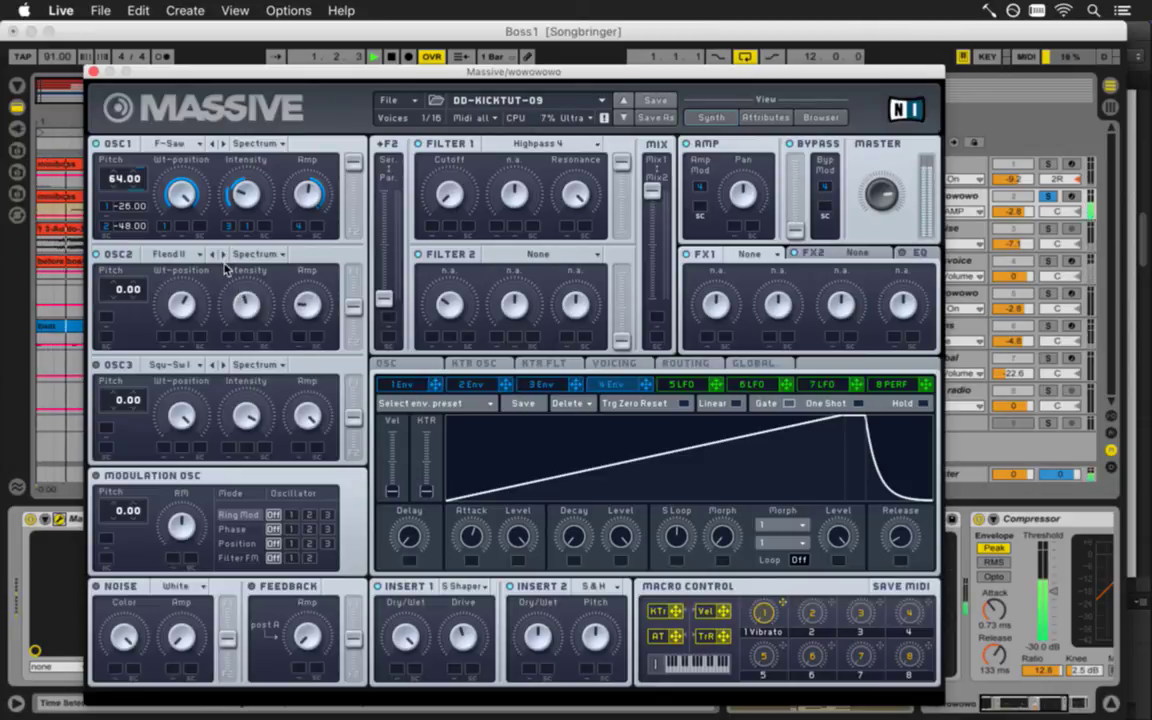
left_click(224, 256)
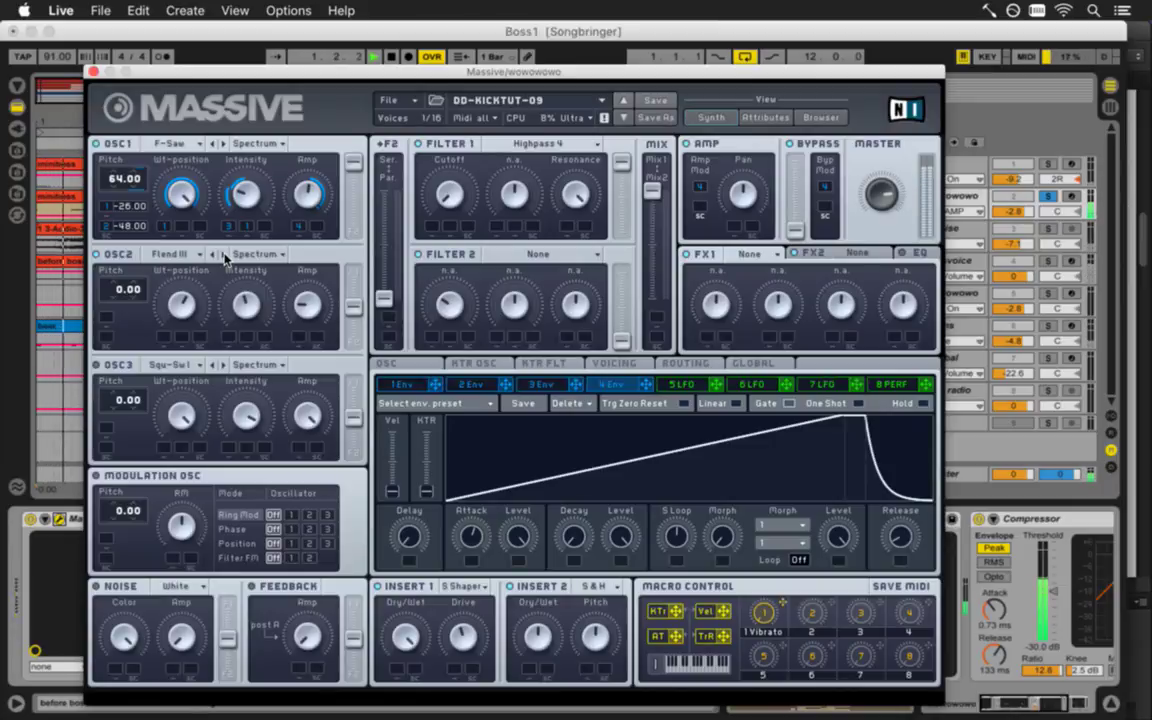
left_click(224, 256)
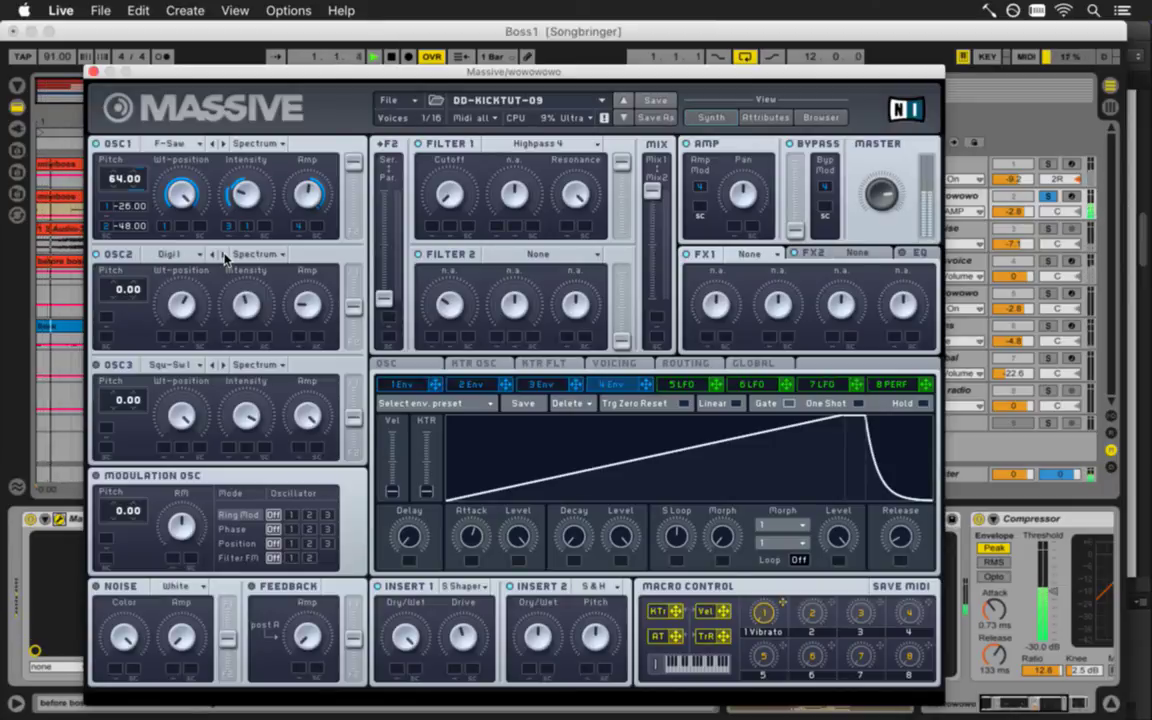
left_click(224, 256)
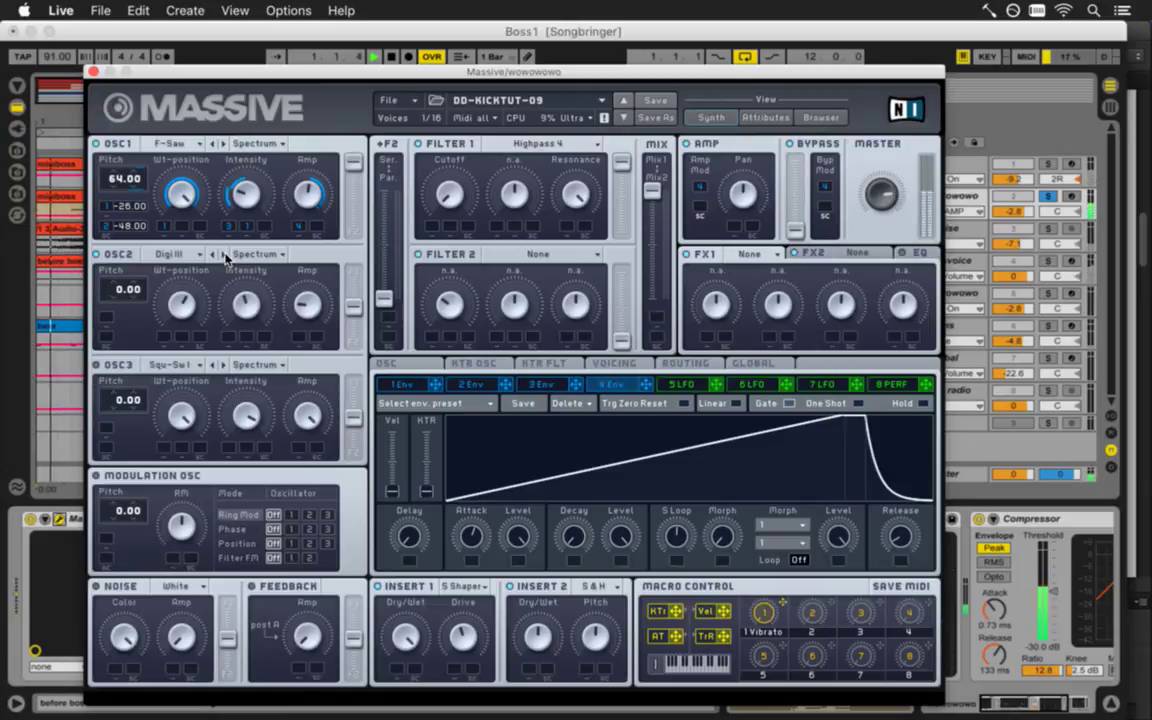
left_click(224, 256)
left_click(224, 256)
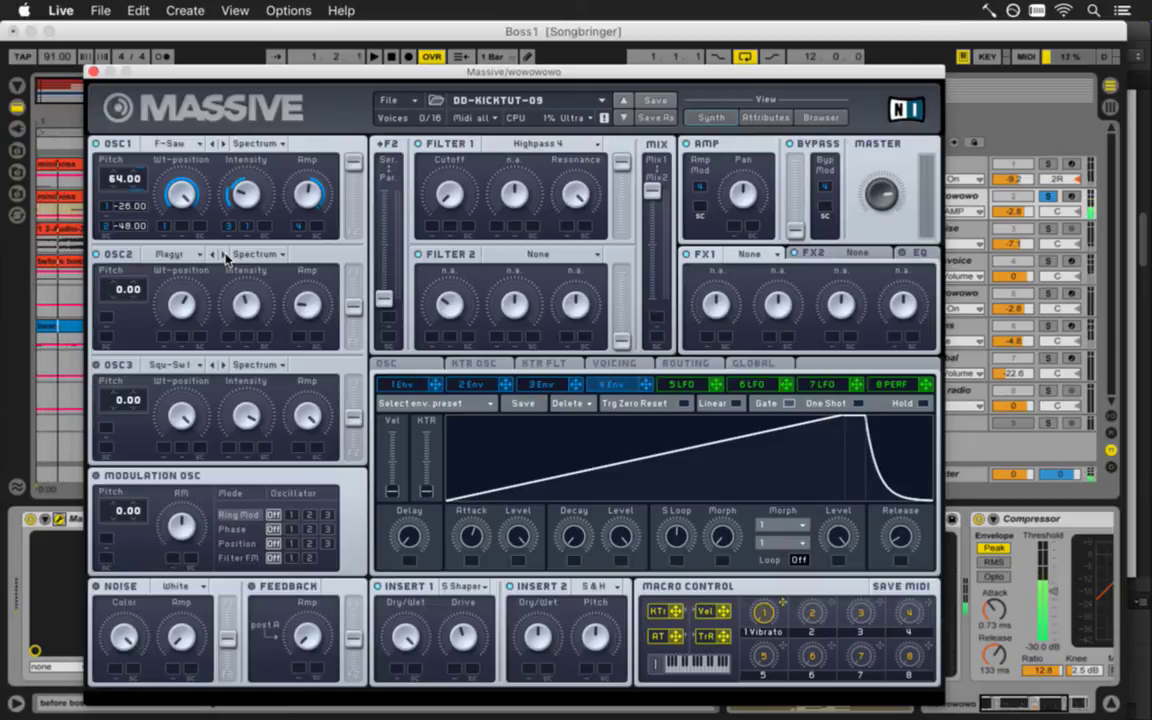
left_click(225, 257)
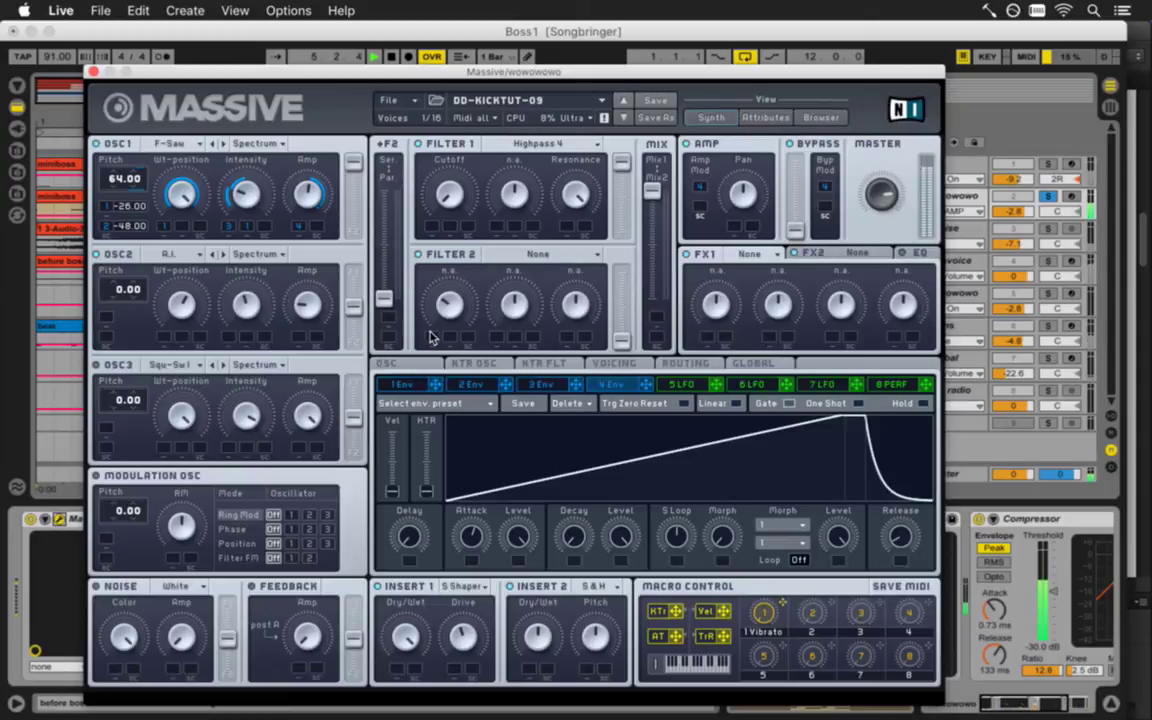
Try the Bend +, Bend -/+, Bend - and Formant modes on OSC2, then restore Spectrum
left_click(250, 256)
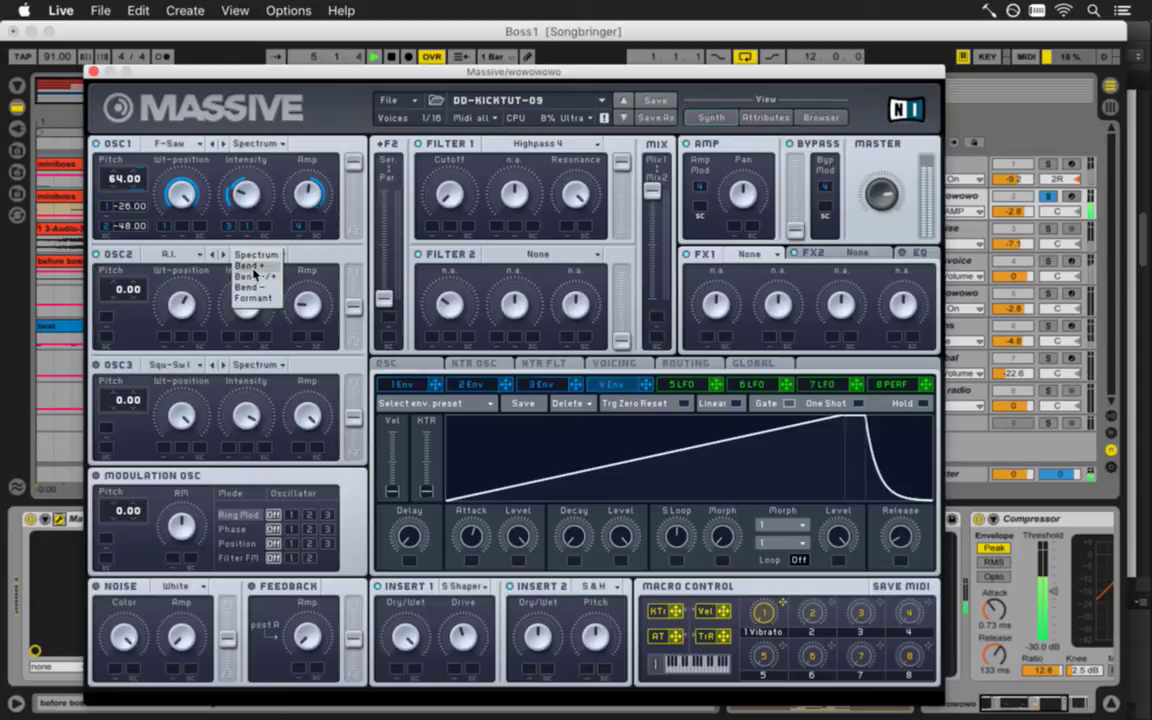
left_click(255, 270)
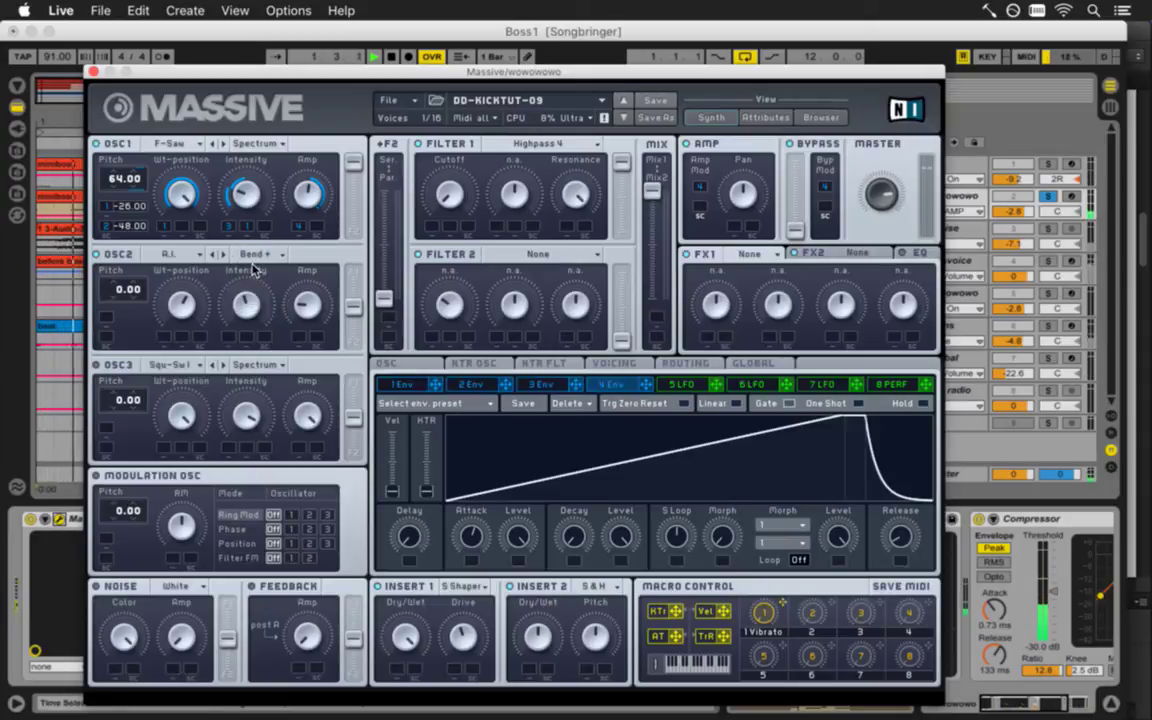
left_click(260, 256)
left_click(258, 290)
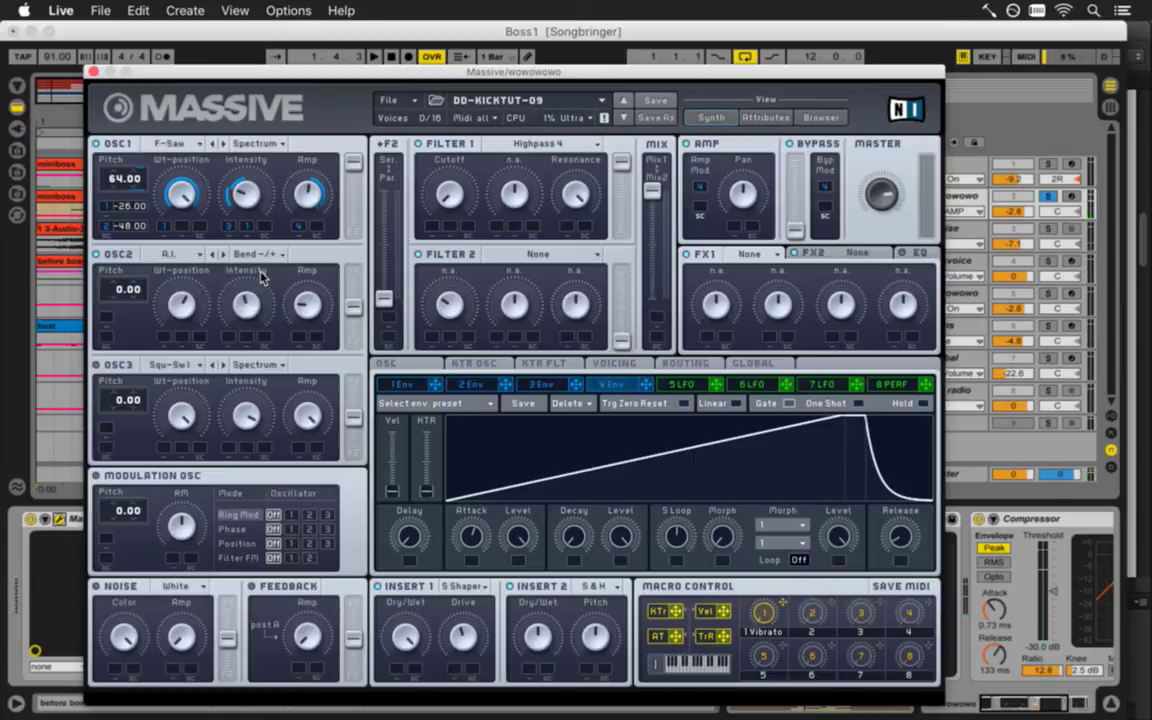
left_click(257, 256)
left_click(256, 280)
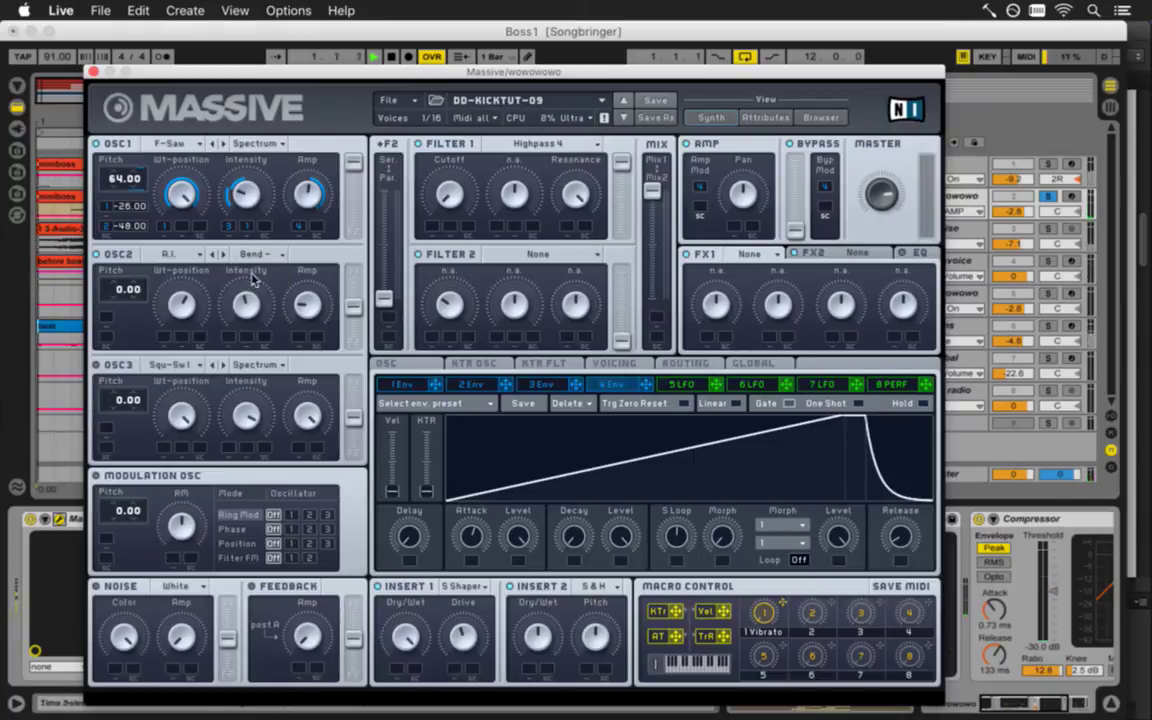
left_click(257, 256)
left_click(256, 300)
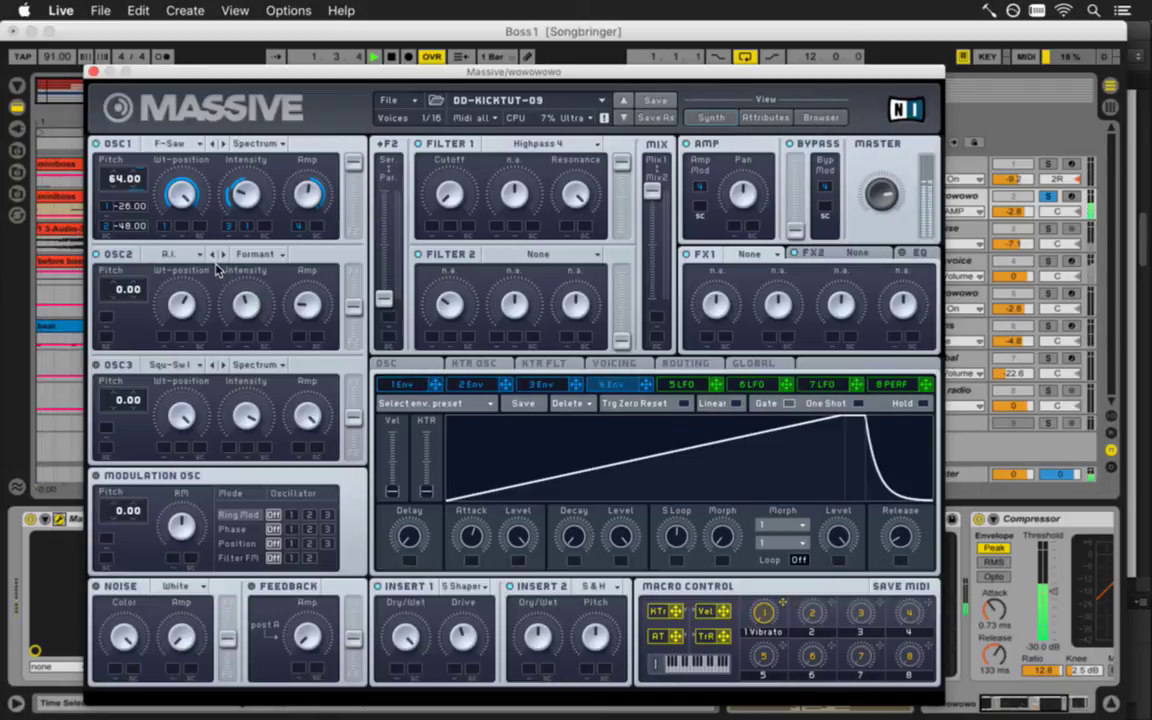
left_click(257, 256)
left_click(255, 256)
Lower OSC2's Wt-position to minimum and assign envelope 4 to modulate its Wt-position and Amp while auditioning
key("space")
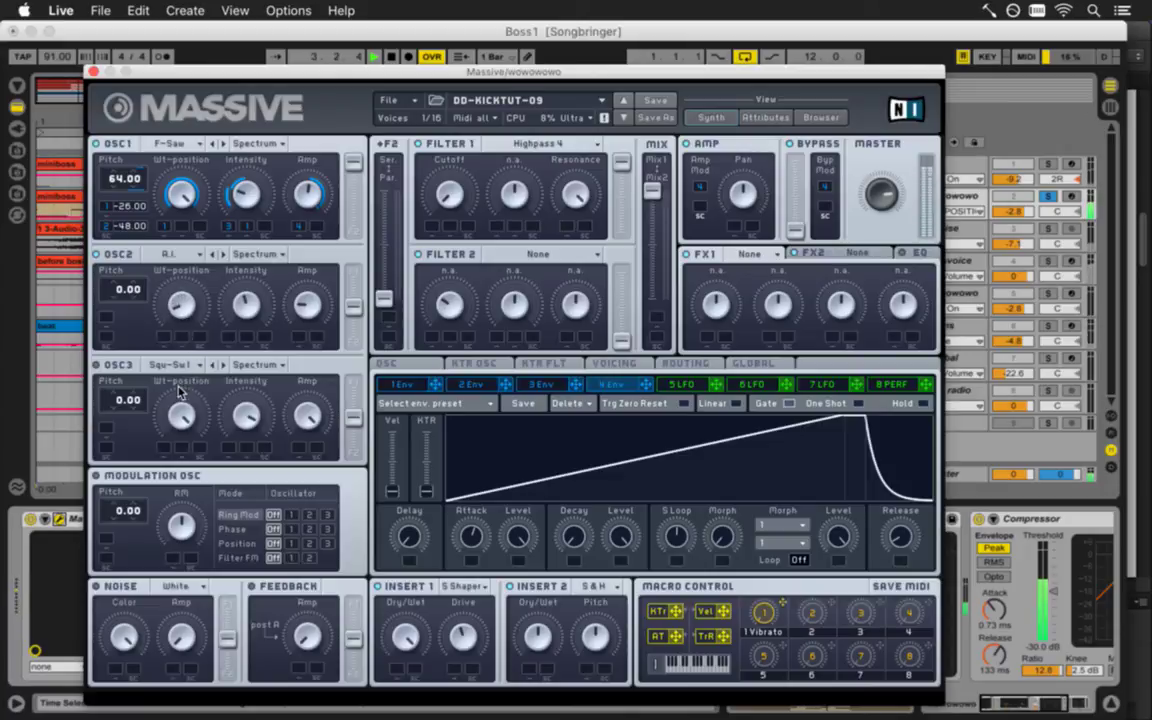
key("space")
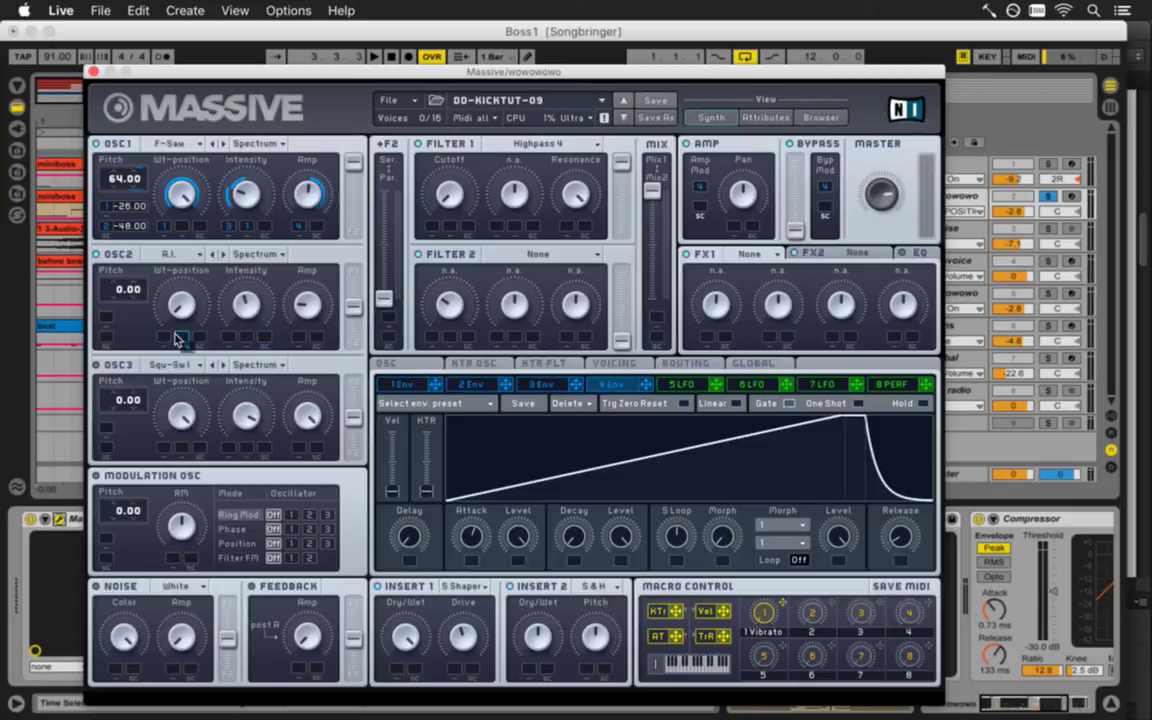
key("space")
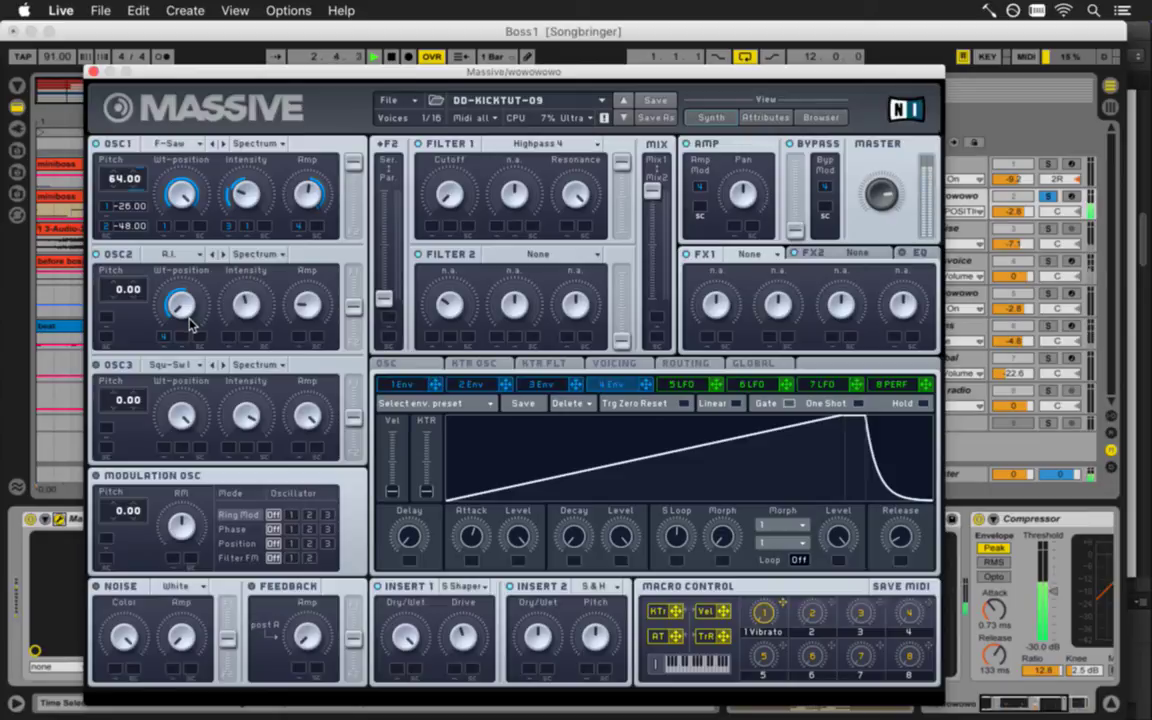
left_click(300, 302)
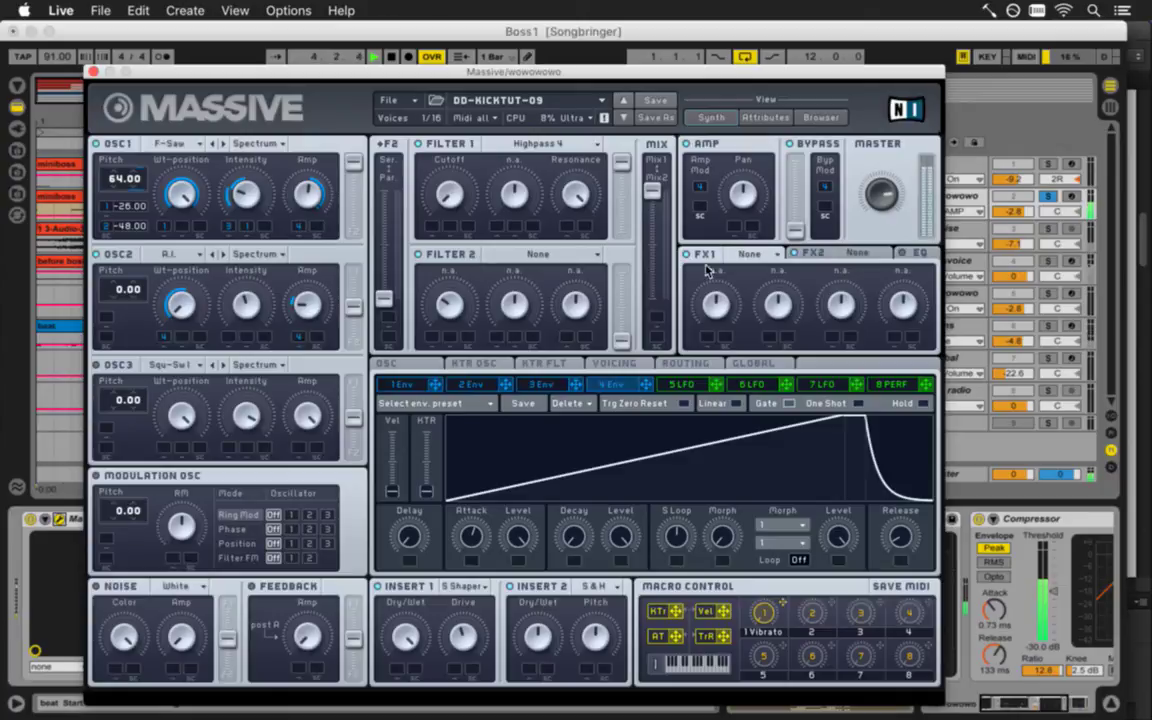
Load the Classic Tube effect in FX1 and lower its Dry/Wet and Drive
left_click(777, 258)
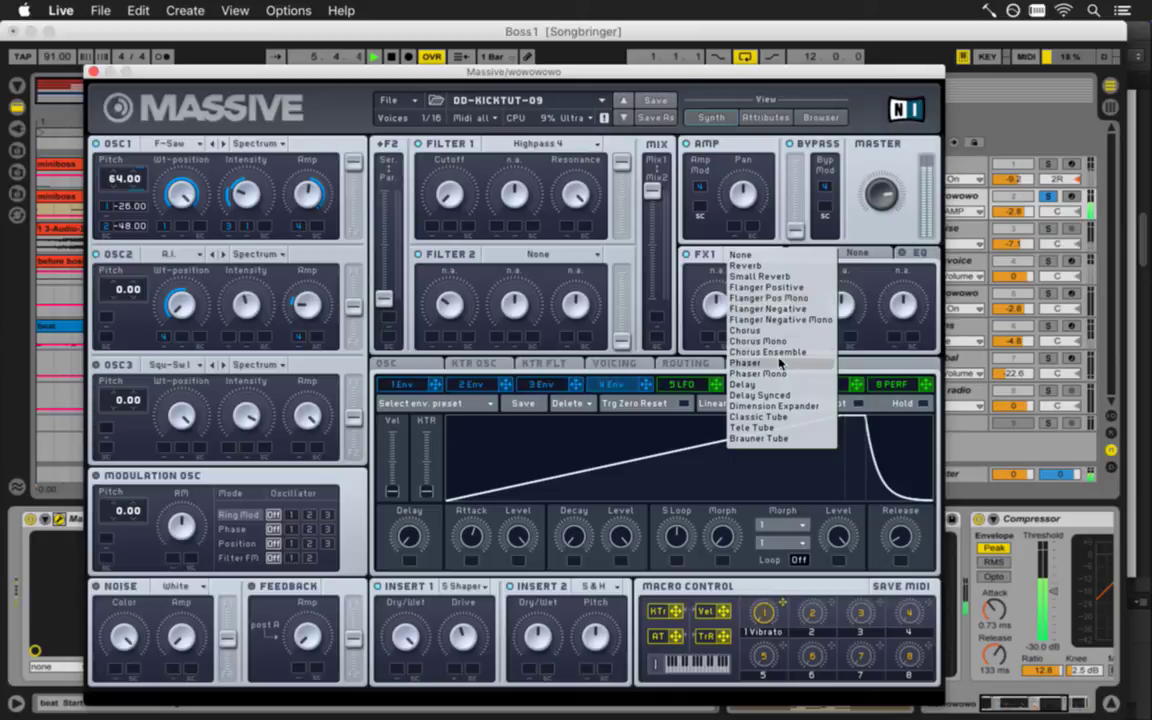
left_click(762, 417)
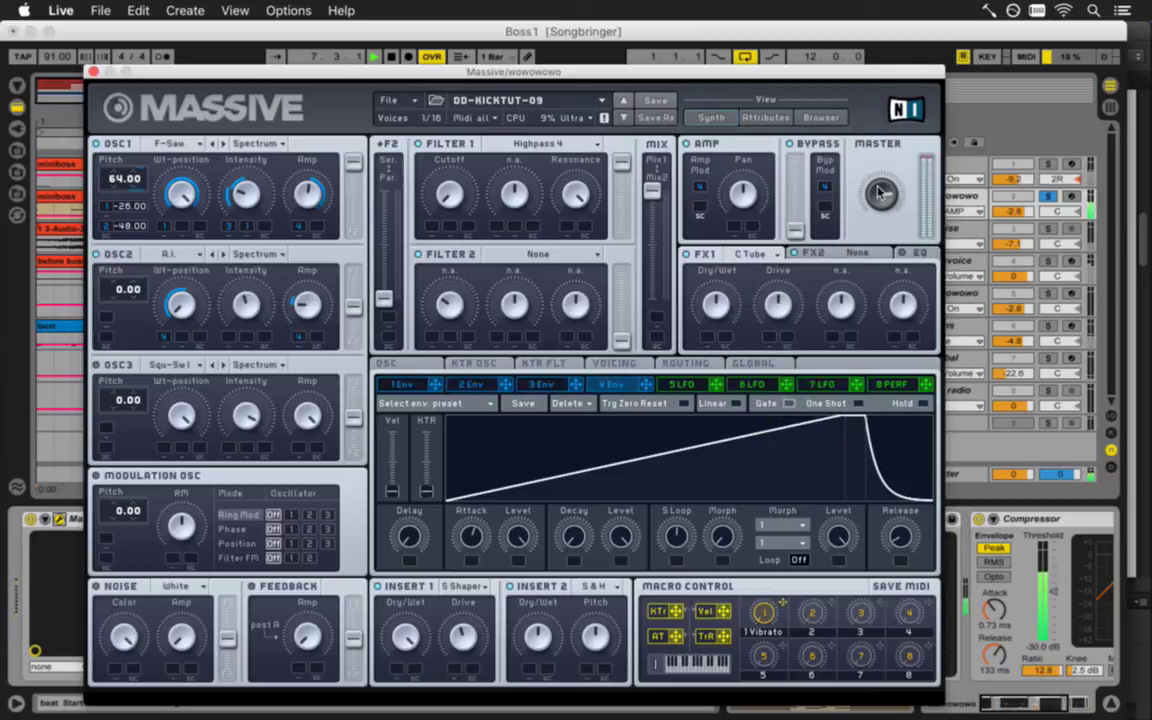
left_click(778, 314)
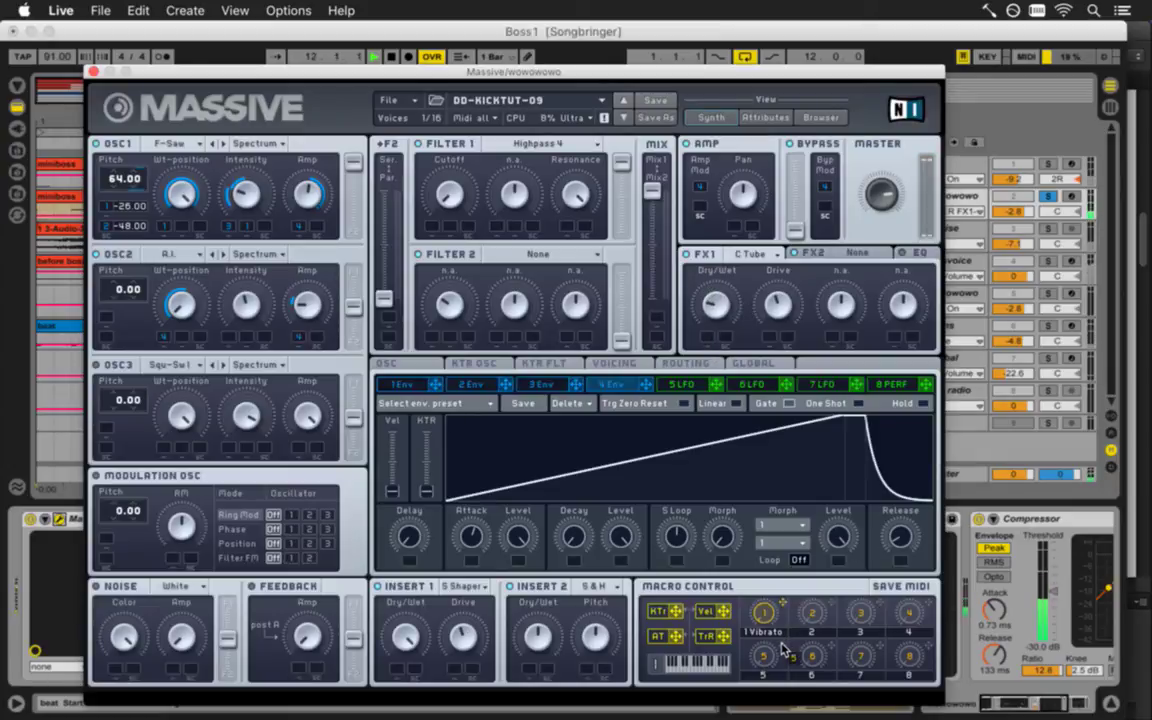
Assign macro 5 to FX1's Dry/Wet and Drive with upward modulation ranges, and name the macro "tube"
left_click_drag(716, 343, 708, 338)
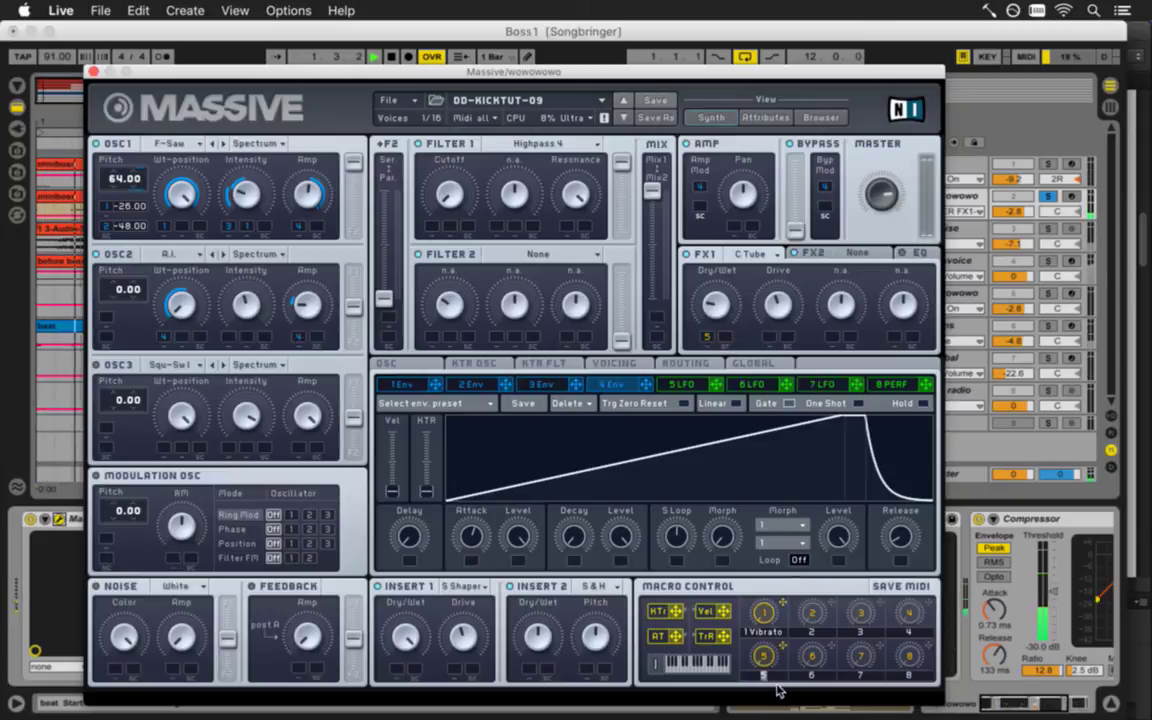
type("tube")
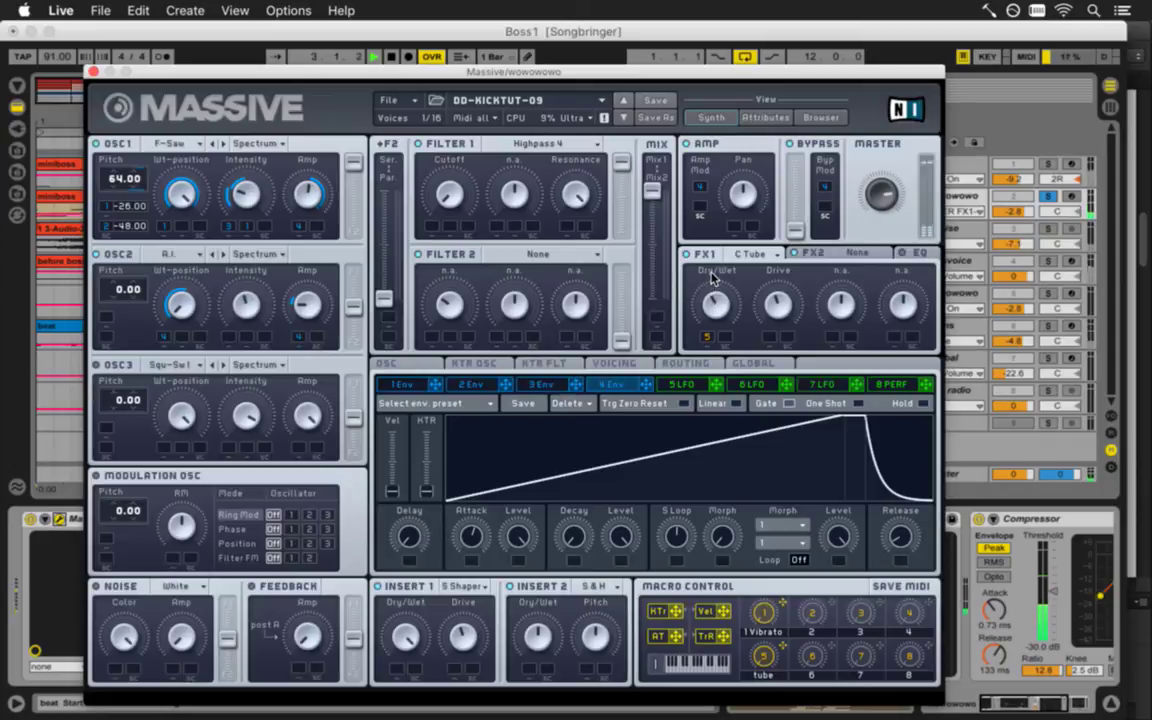
left_click_drag(709, 331, 706, 307)
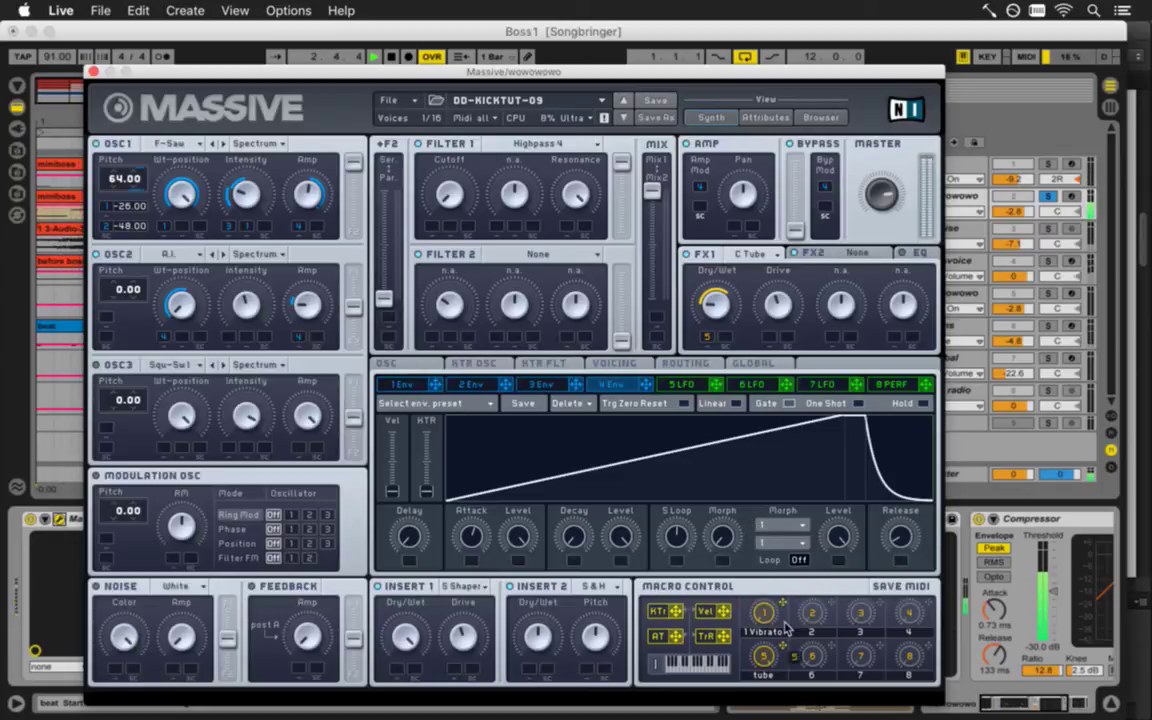
left_click_drag(770, 340, 771, 329)
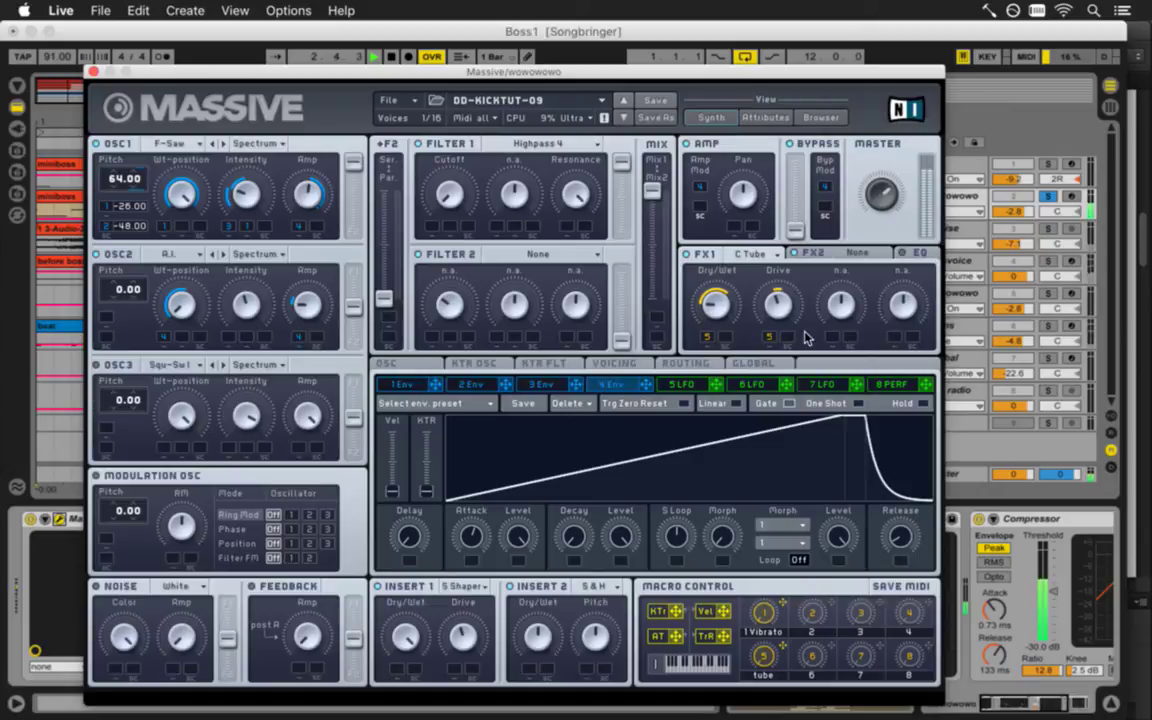
Load Delay Synced in FX2 and lower its Damp
left_click(840, 253)
left_click(856, 253)
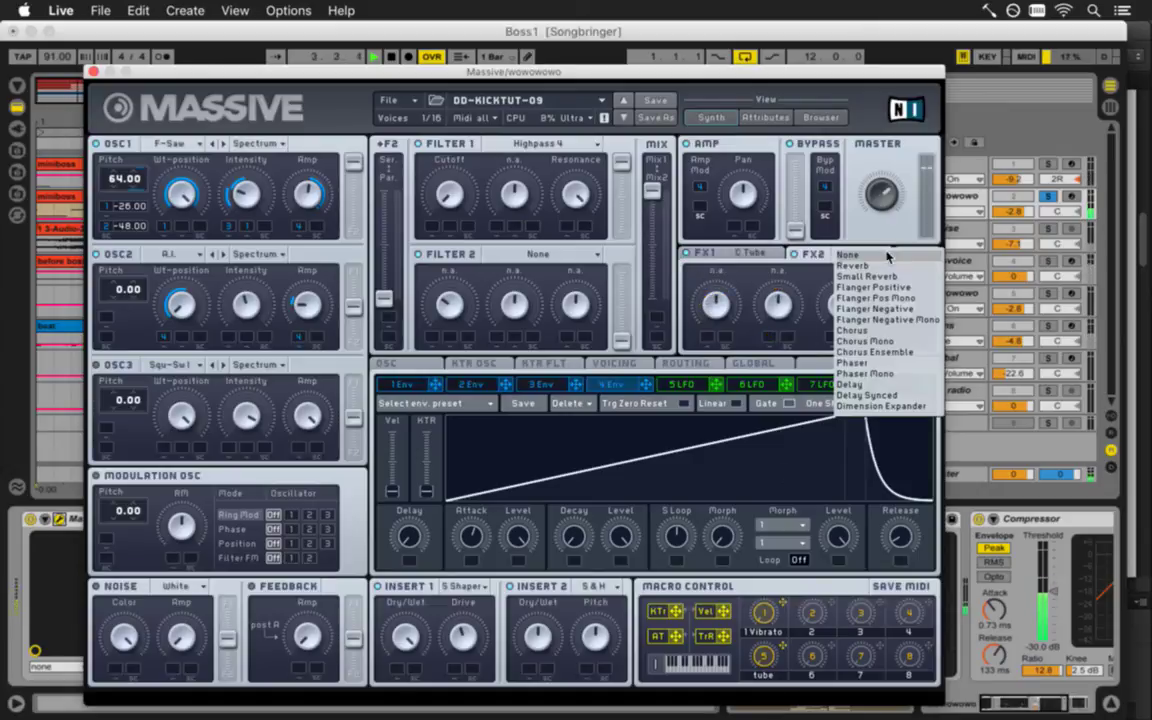
left_click(885, 395)
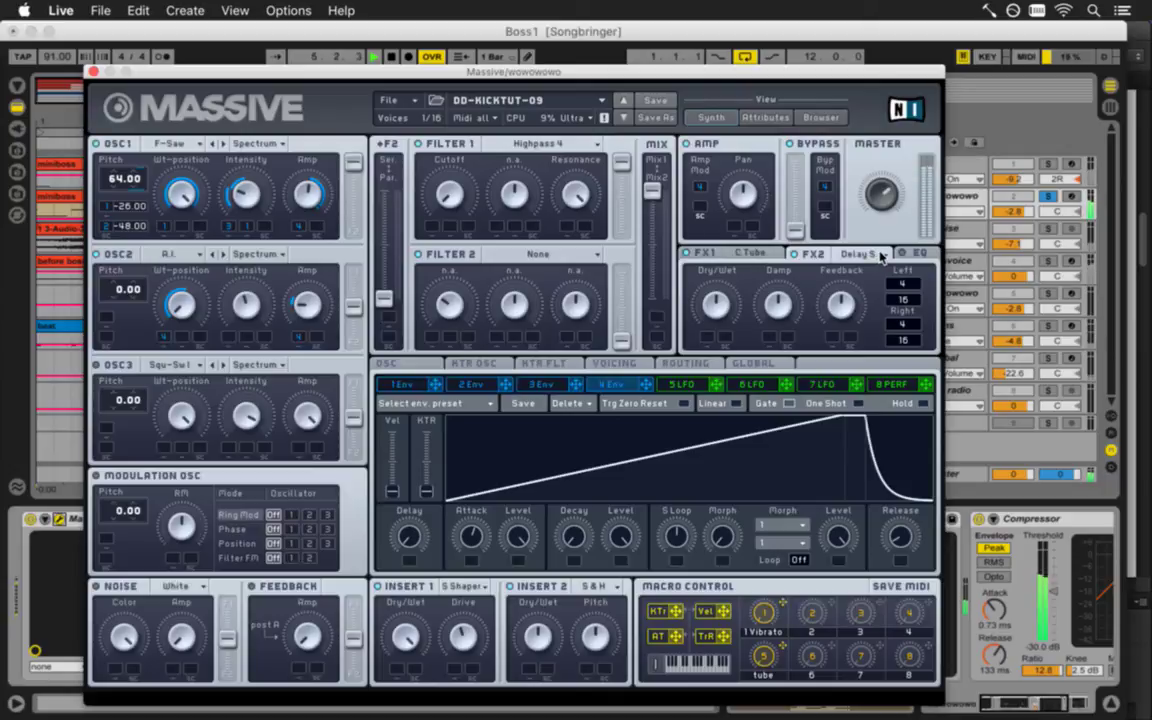
left_click(882, 257)
left_click(779, 277)
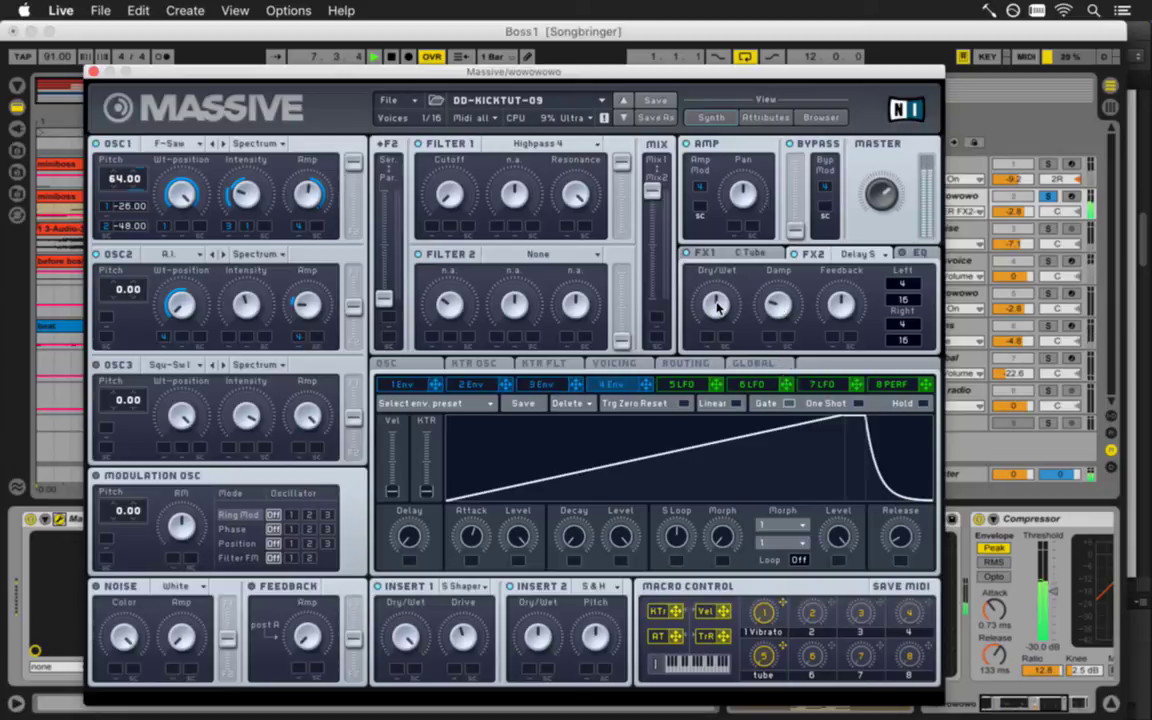
Try Chorus Mono in Massive's FX2, settle on Phaser instead, and slightly lower OSC2's Amp
left_click(873, 257)
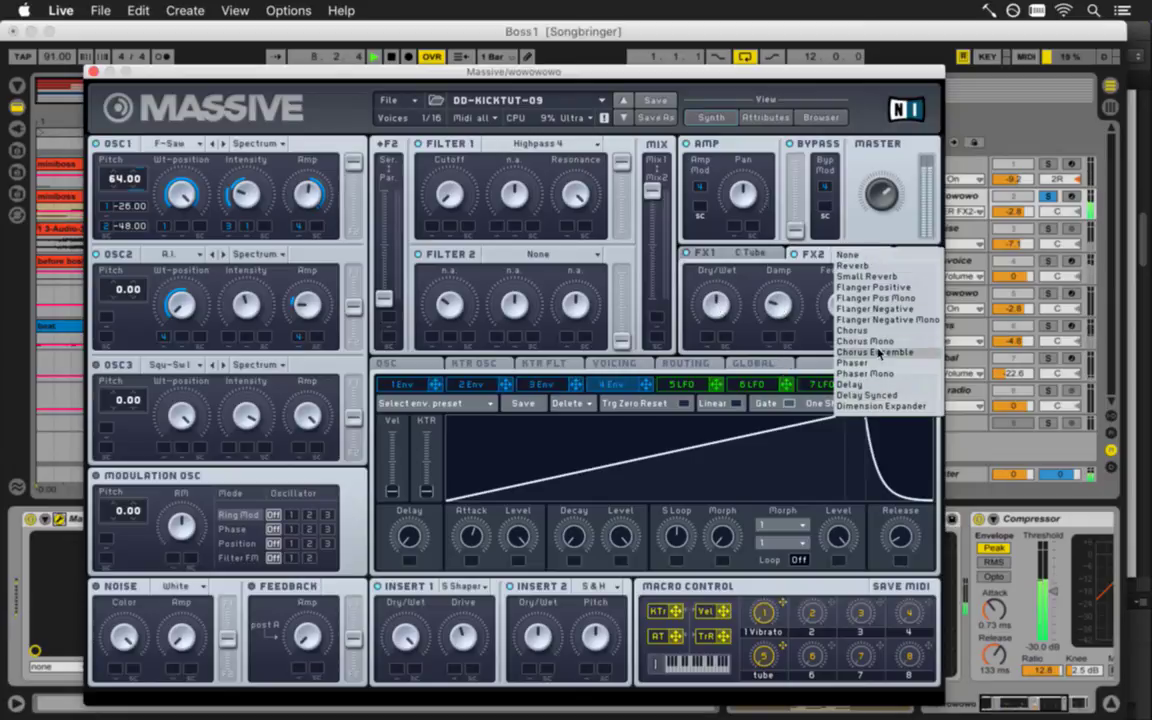
left_click(878, 342)
left_click(866, 257)
left_click(870, 367)
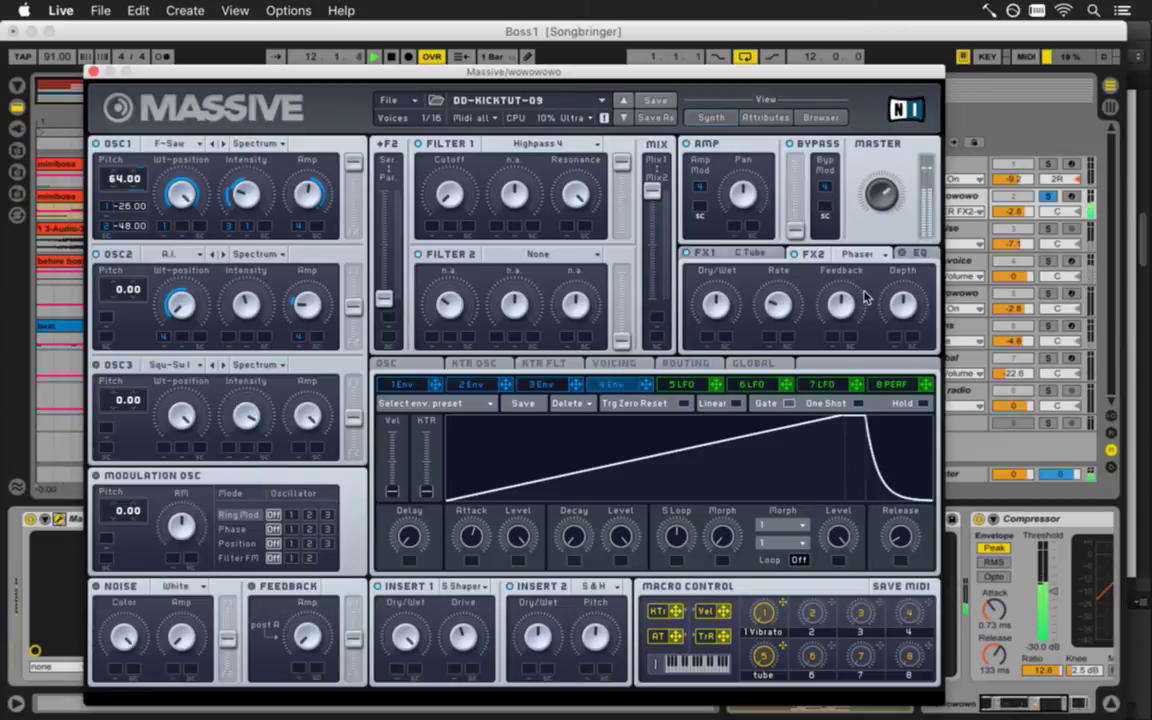
left_click_drag(305, 309, 305, 304)
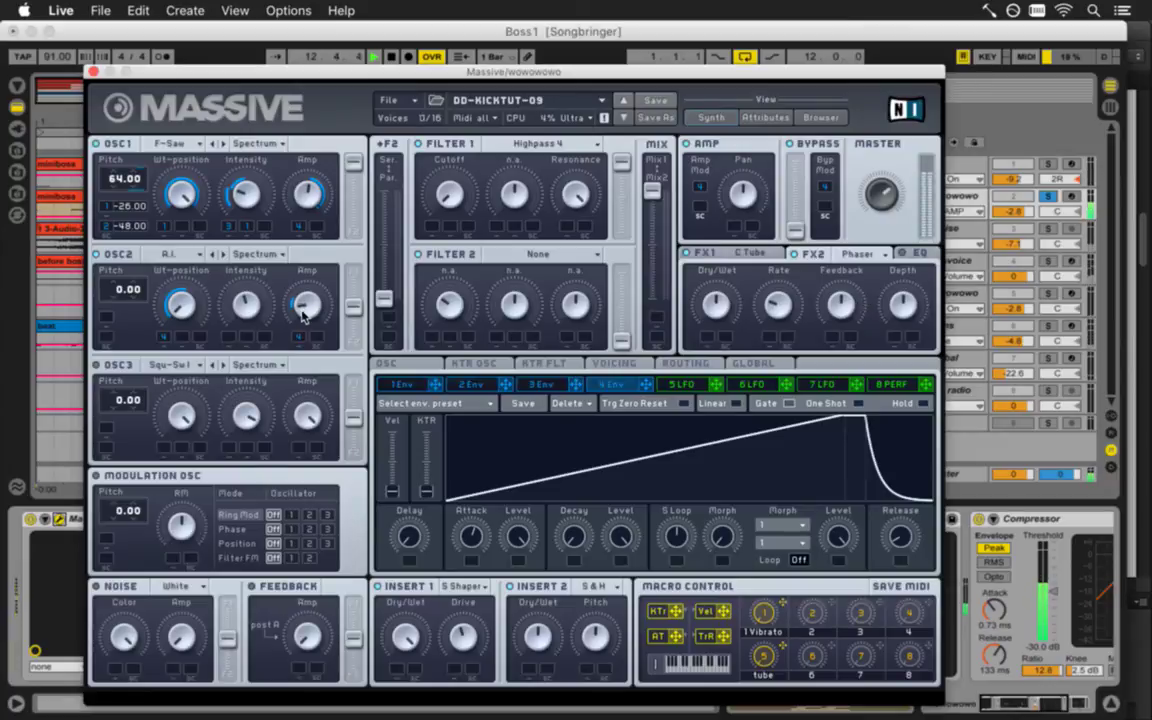
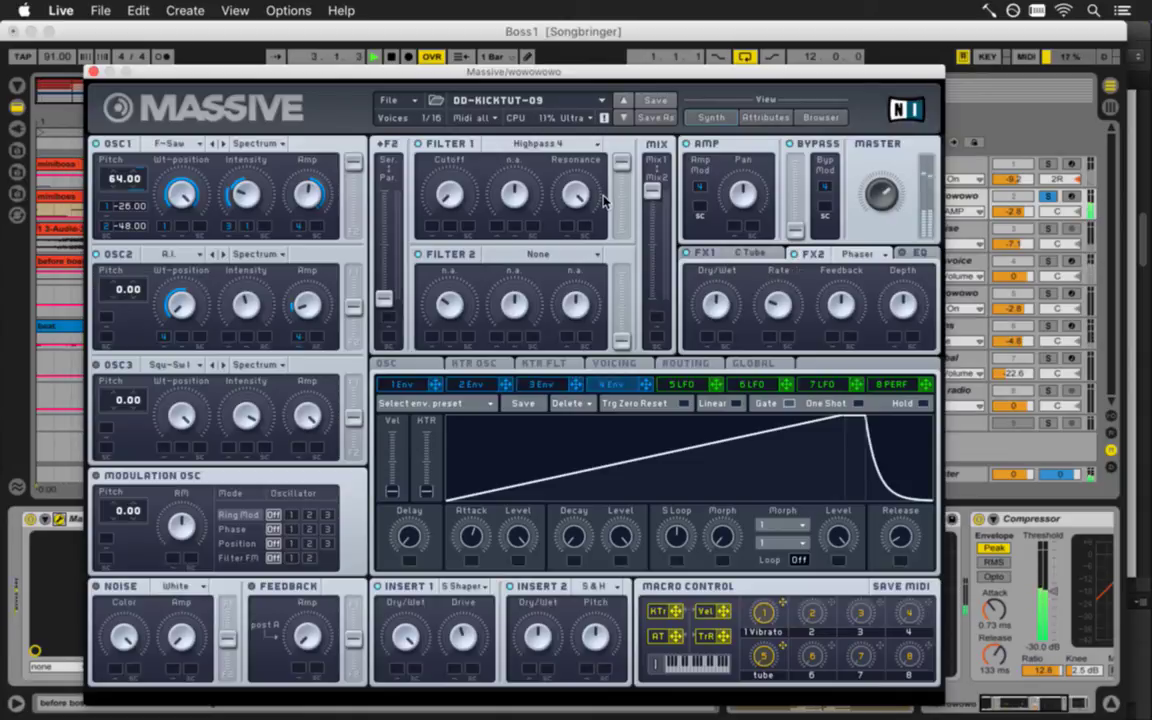
Close the Massive editor, stop playback and save the Boss1 set
left_click(93, 72)
key("space")
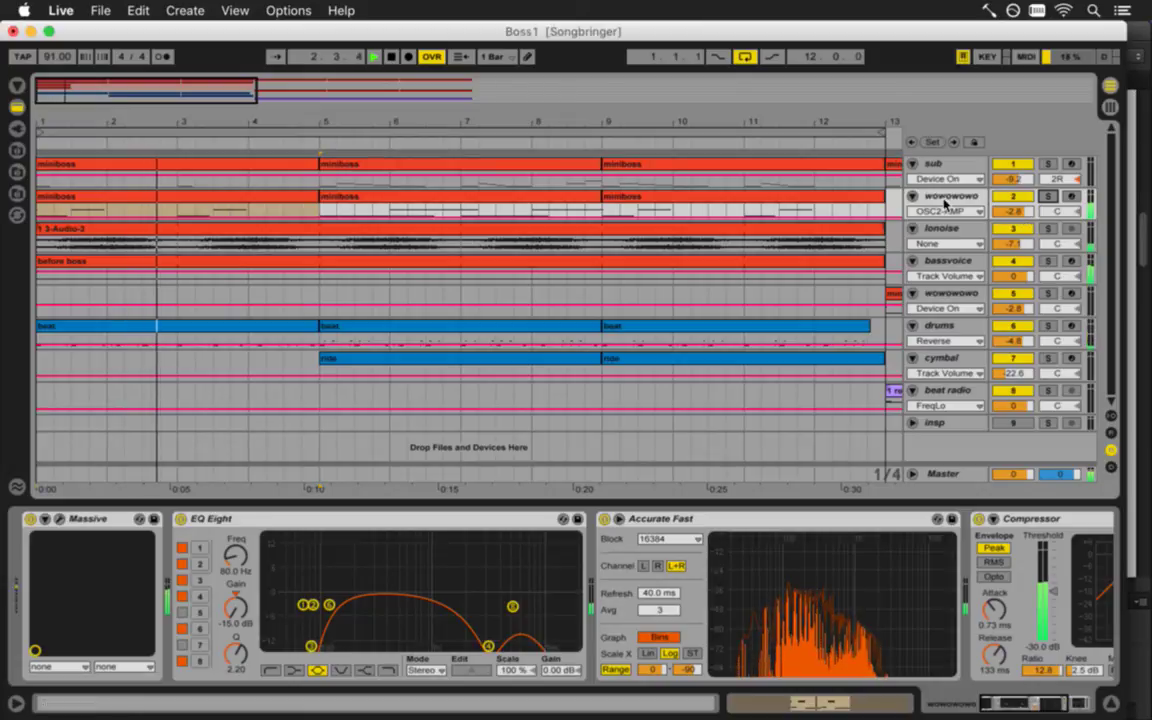
key("super+s")
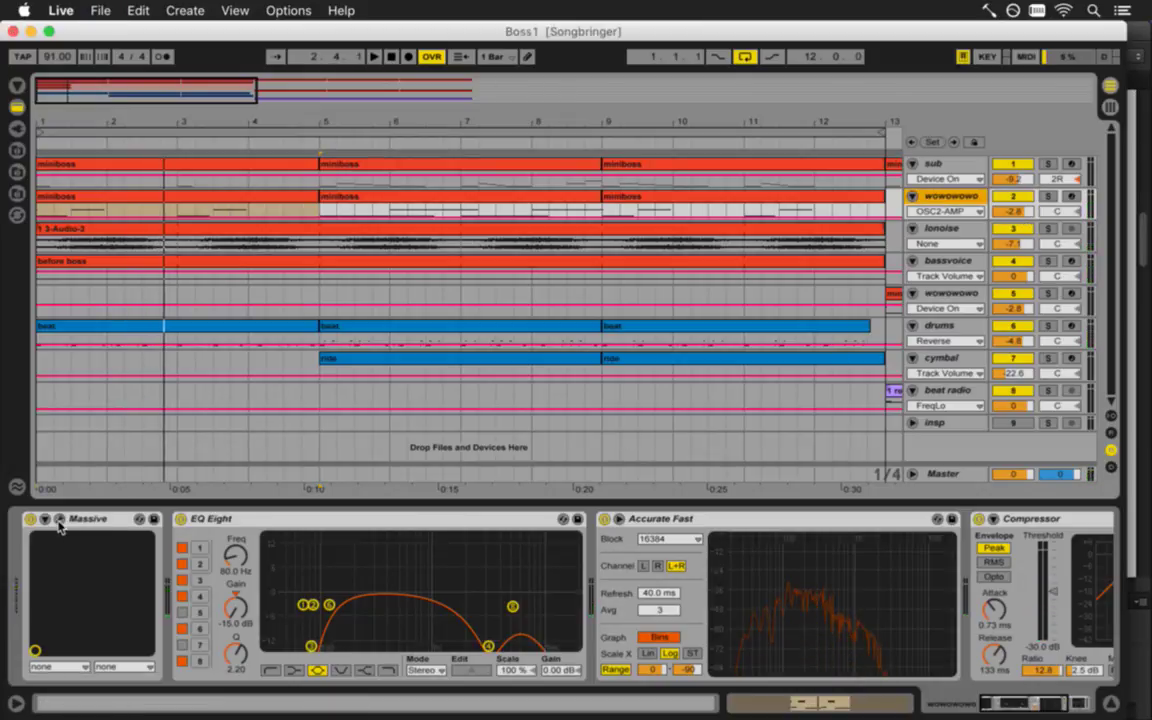
Reopen Massive on wowowowo to audition the bass with the other tracks, and close the editor again
key("super+alt+p")
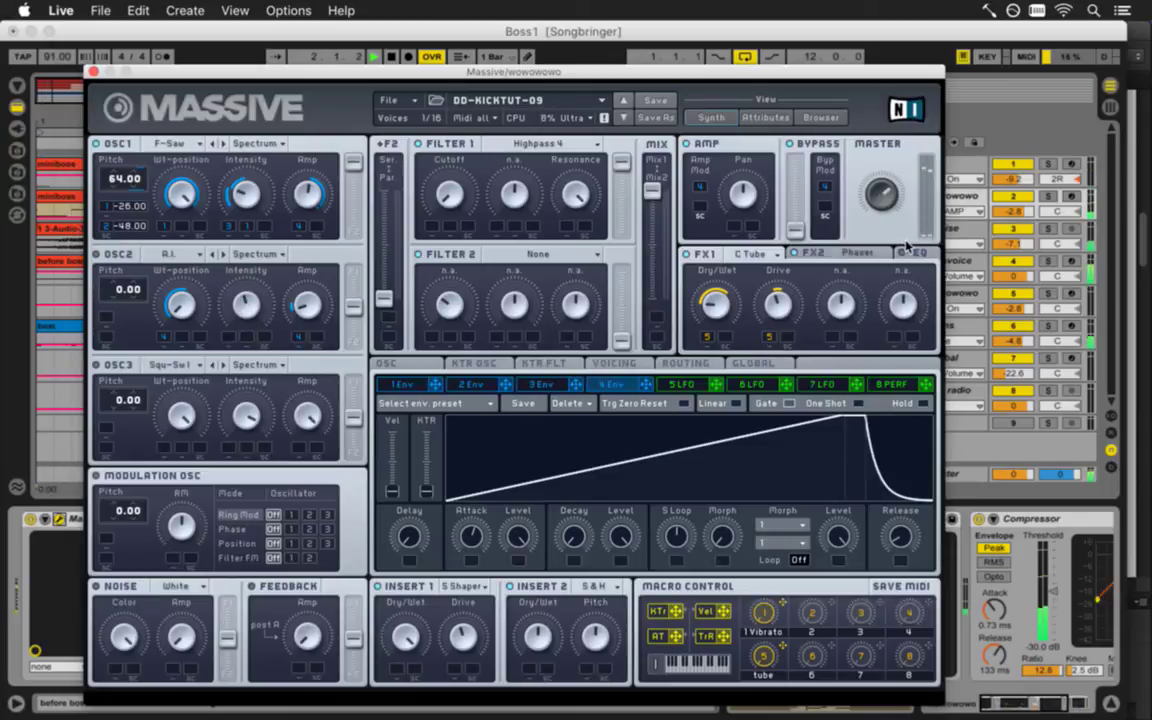
left_click(1050, 196)
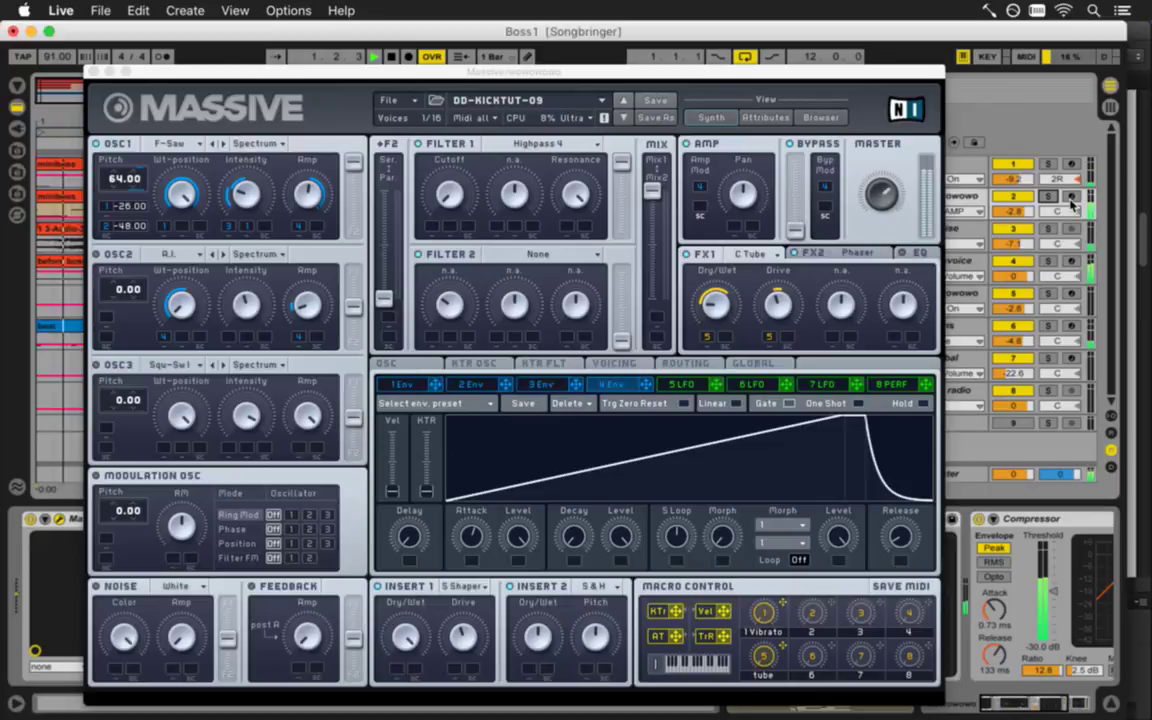
left_click(92, 73)
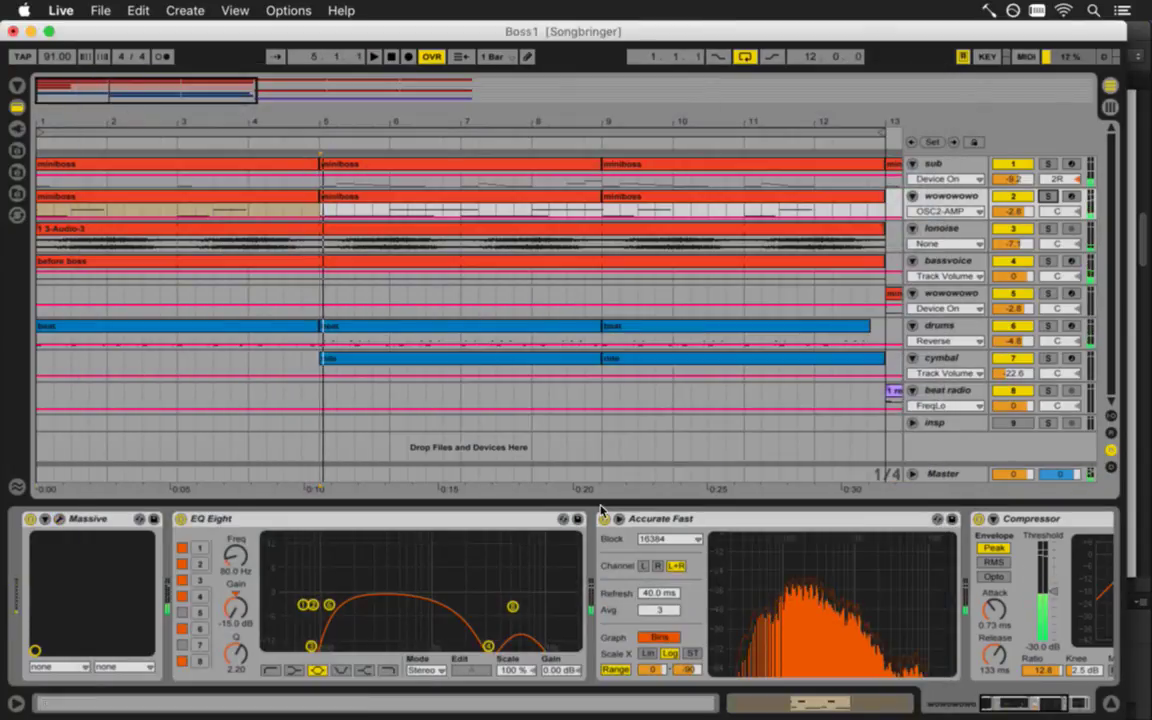
Set the Accurate Fast analyzer's graph to Line on the wowowowo track and check it during playback
left_click(659, 637)
key("space")
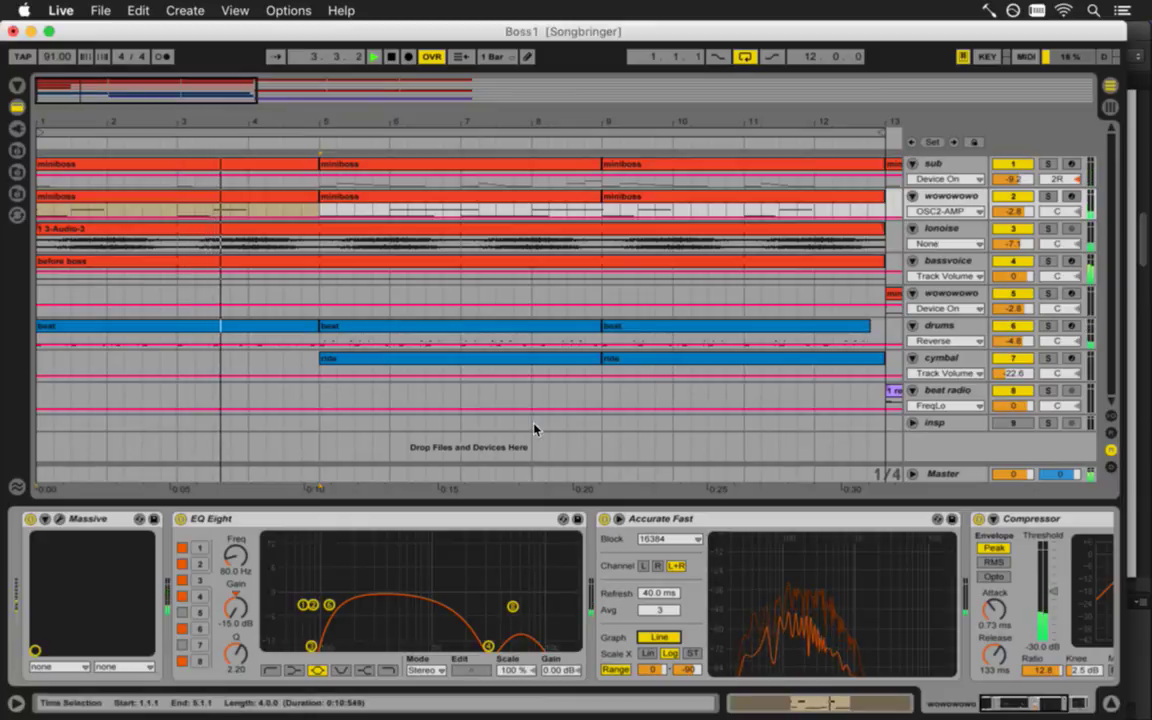
key("space")
Compare the soloed wowowowo bass and its spectrum with EQ Eight bypassed and re-enabled
left_click(181, 519)
key("space")
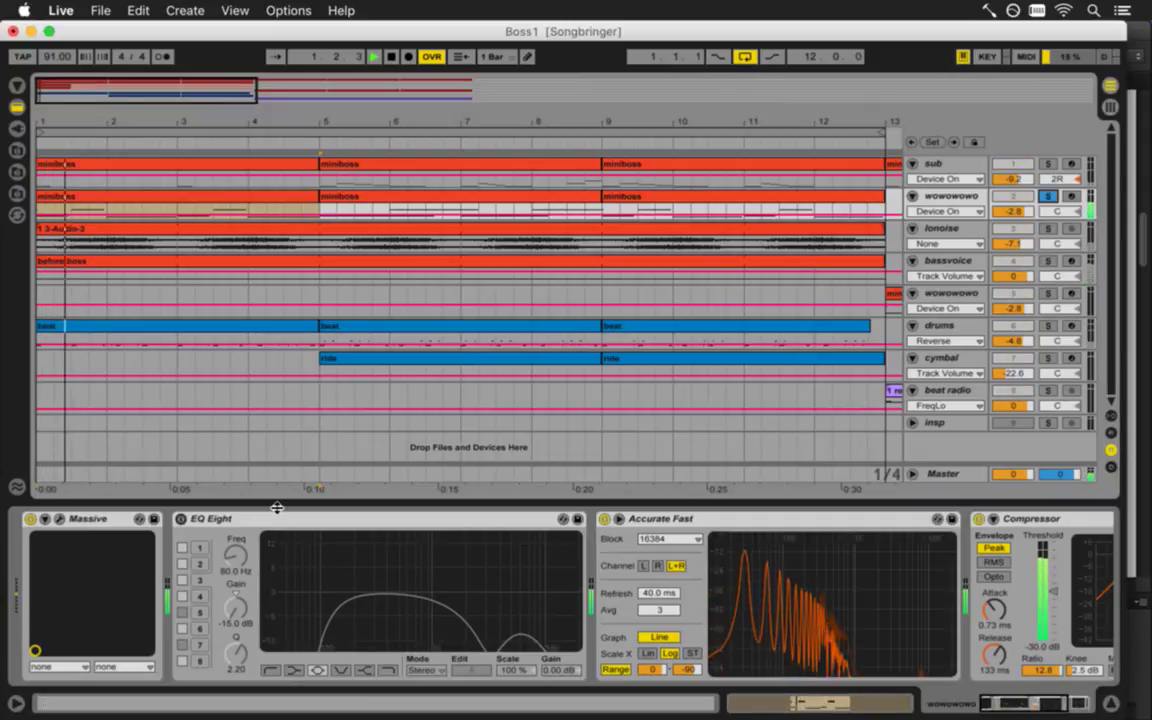
left_click(181, 519)
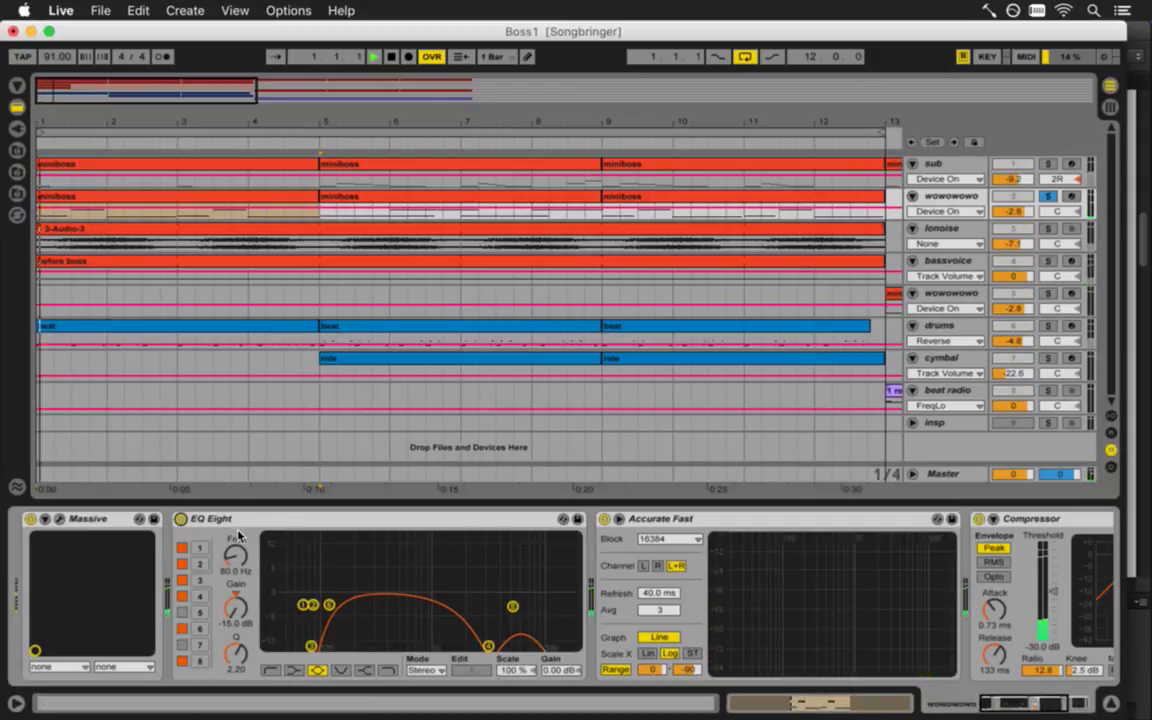
key("Tab")
key("Tab")
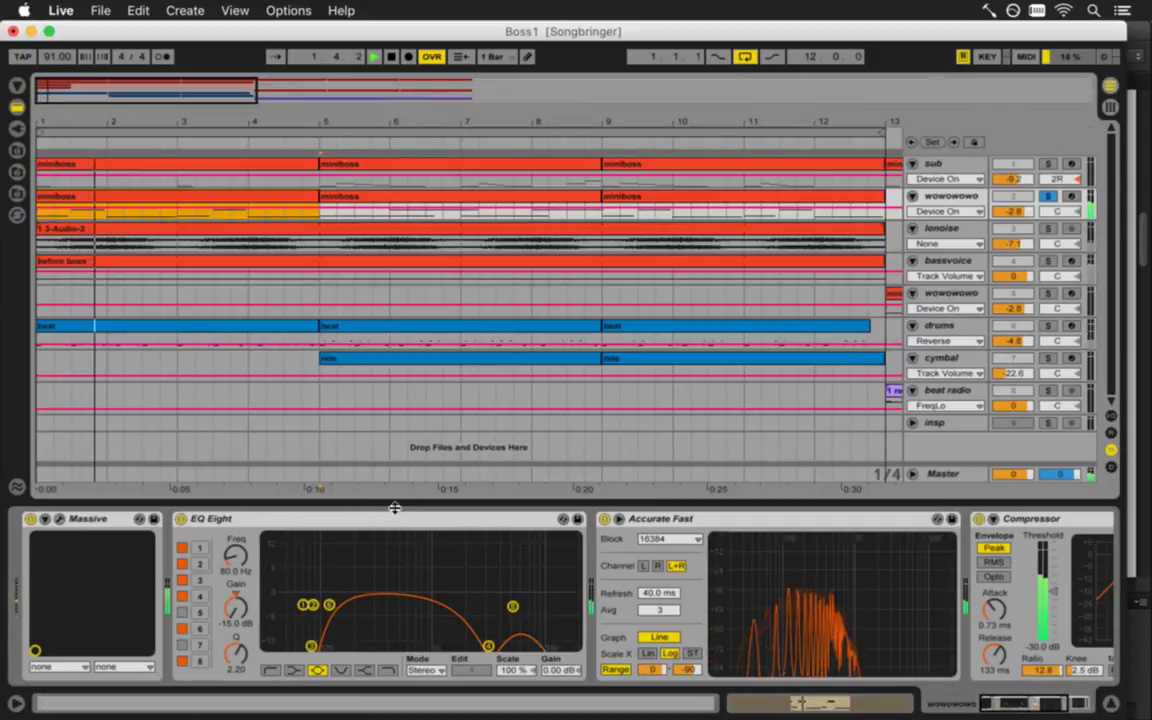
key("space")
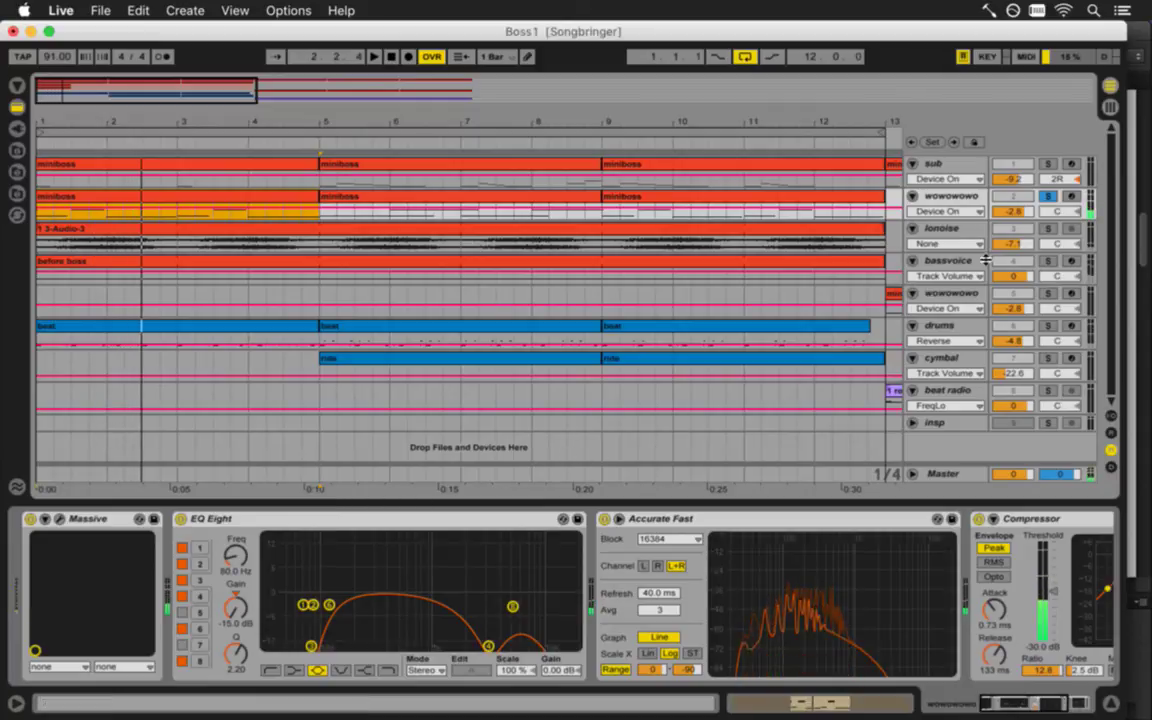
Switch the solo from wowowowo to the lonoise track and show its Multiband Dynamics and Spectrum devices during playback
left_click(1048, 196)
key("space")
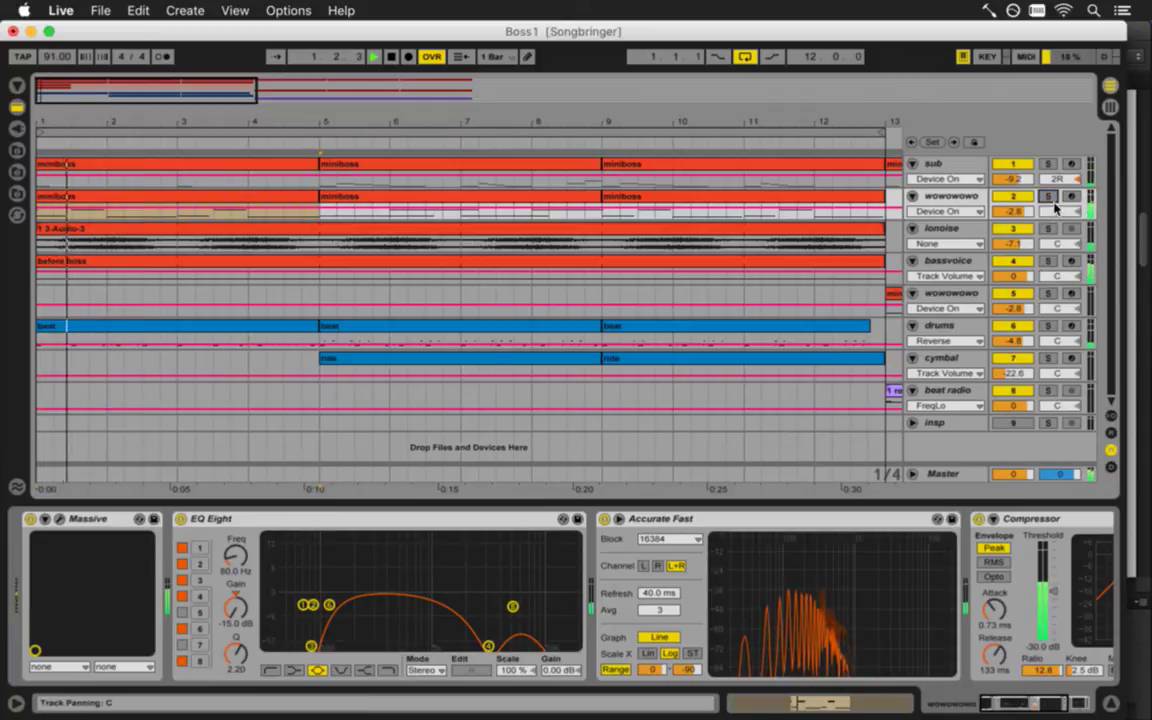
left_click(1050, 228)
key("space")
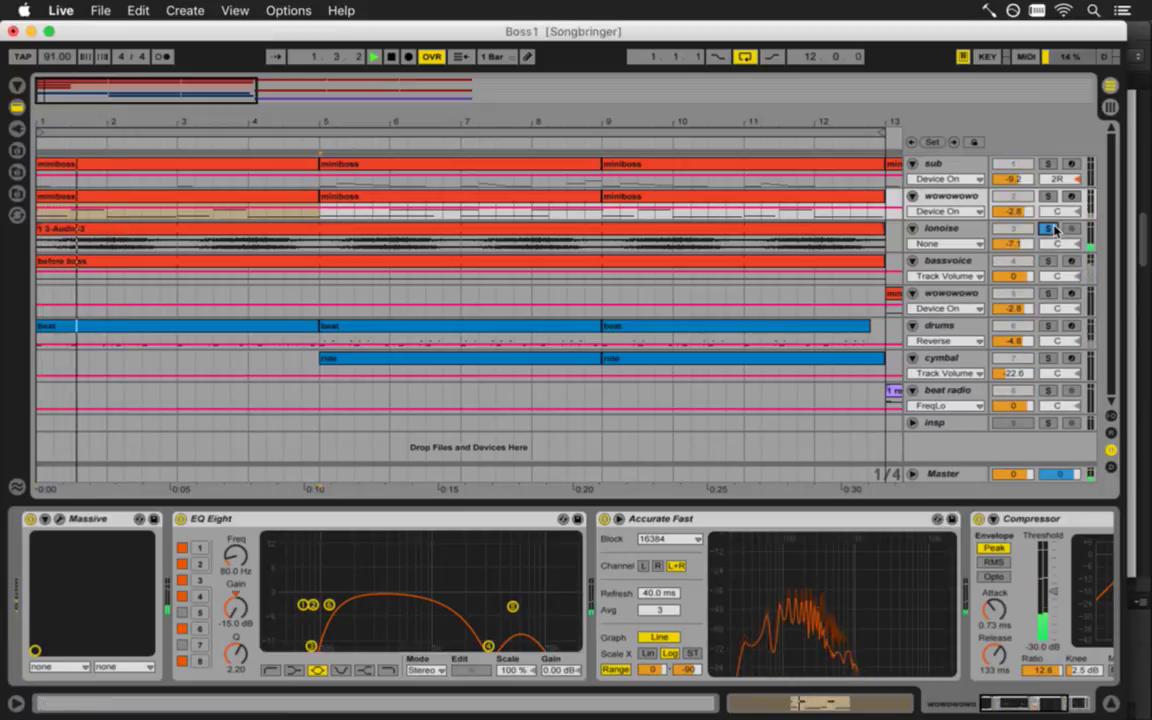
left_click(983, 236)
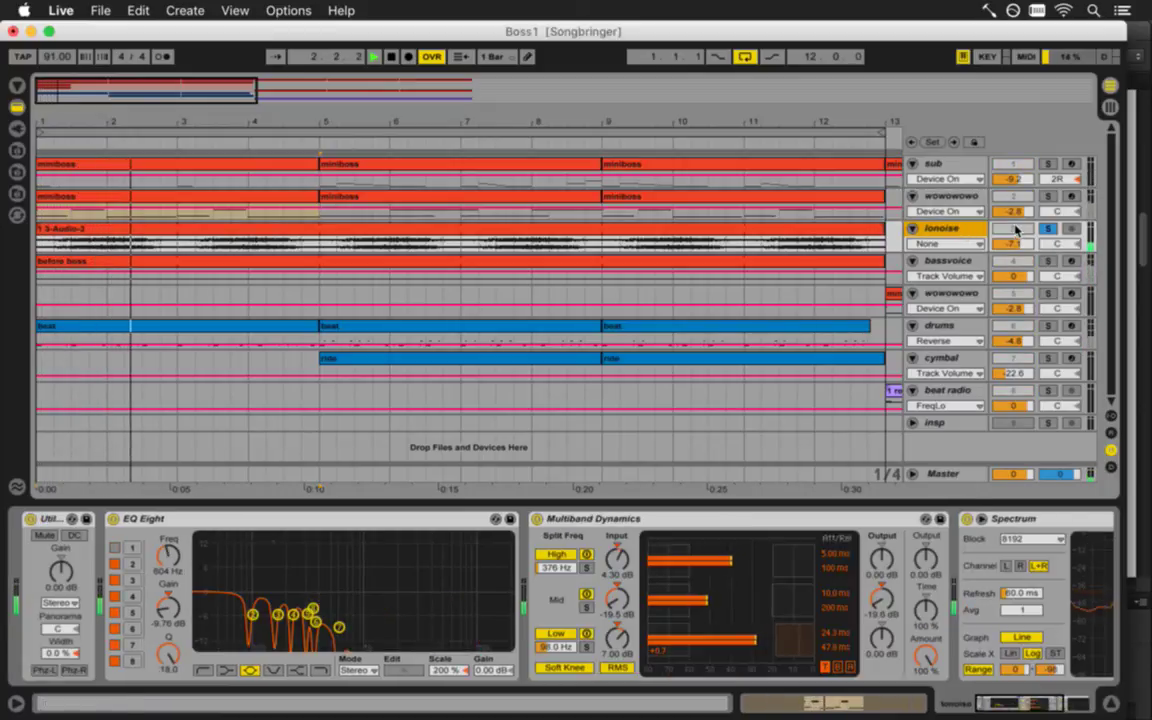
left_click(1023, 700)
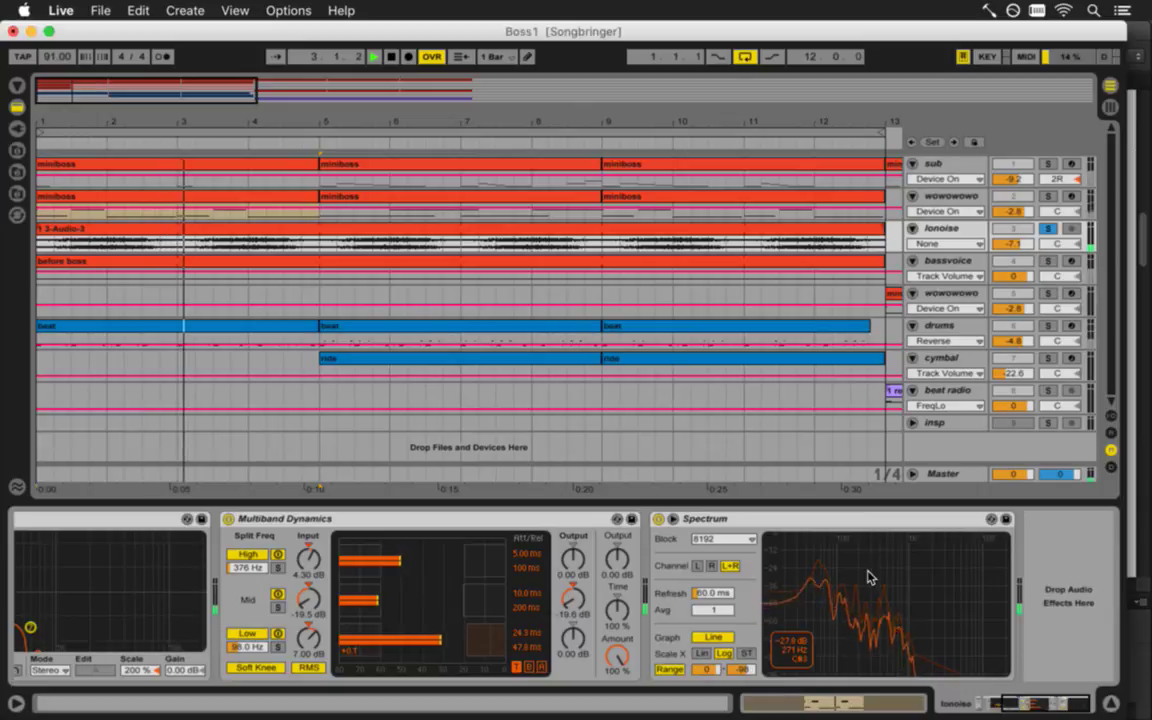
In lonoise's Multiband Dynamics, lower the Low band input to -9.10 dB and raise the High band input to 18.9 dB
key("Tab")
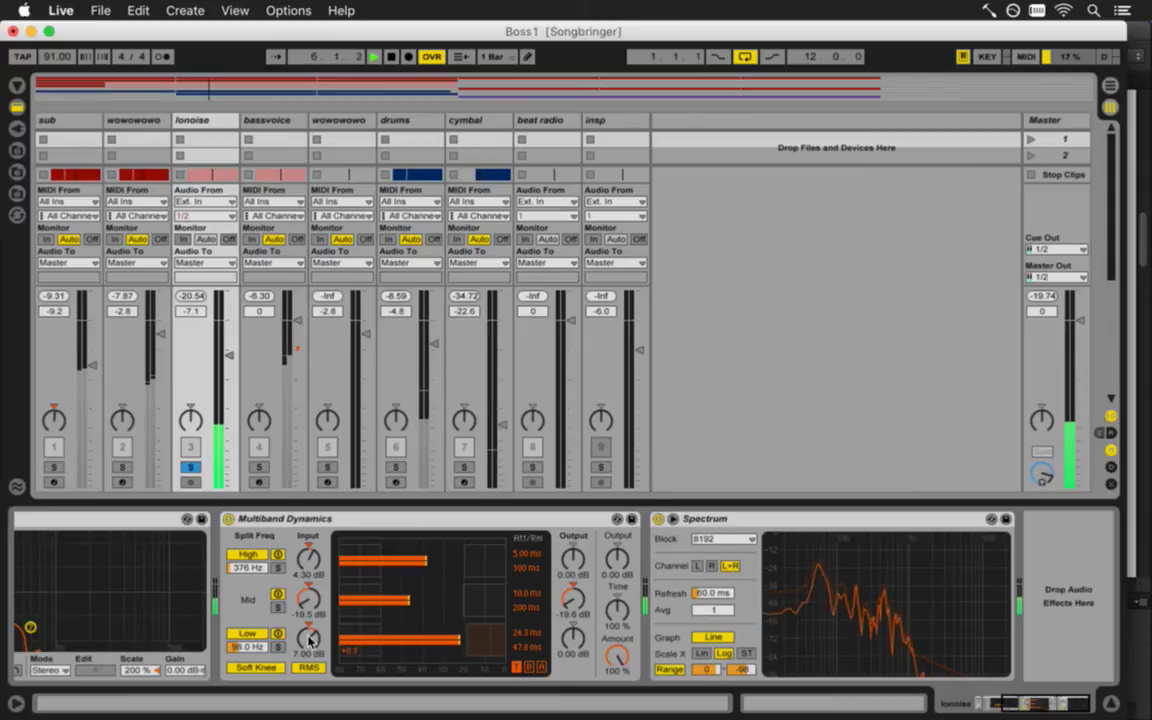
scroll(310, 638, "down", 3)
scroll(310, 638, "down", 8)
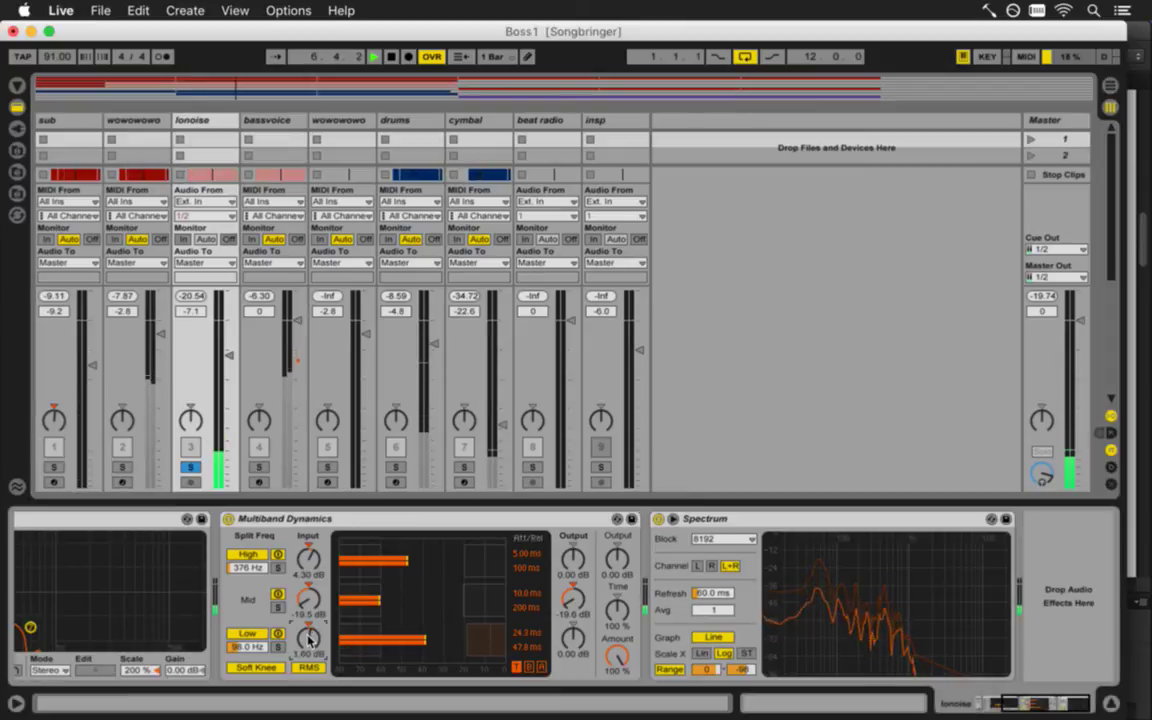
scroll(310, 638, "down", 1)
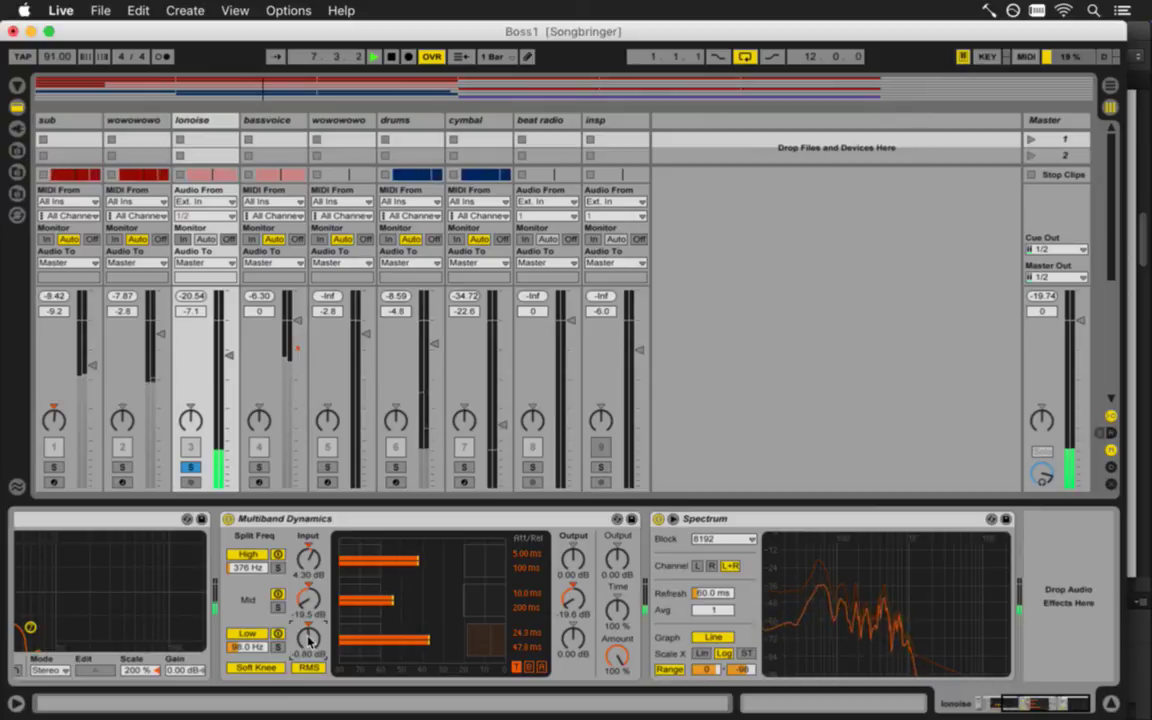
scroll(310, 638, "down", 5)
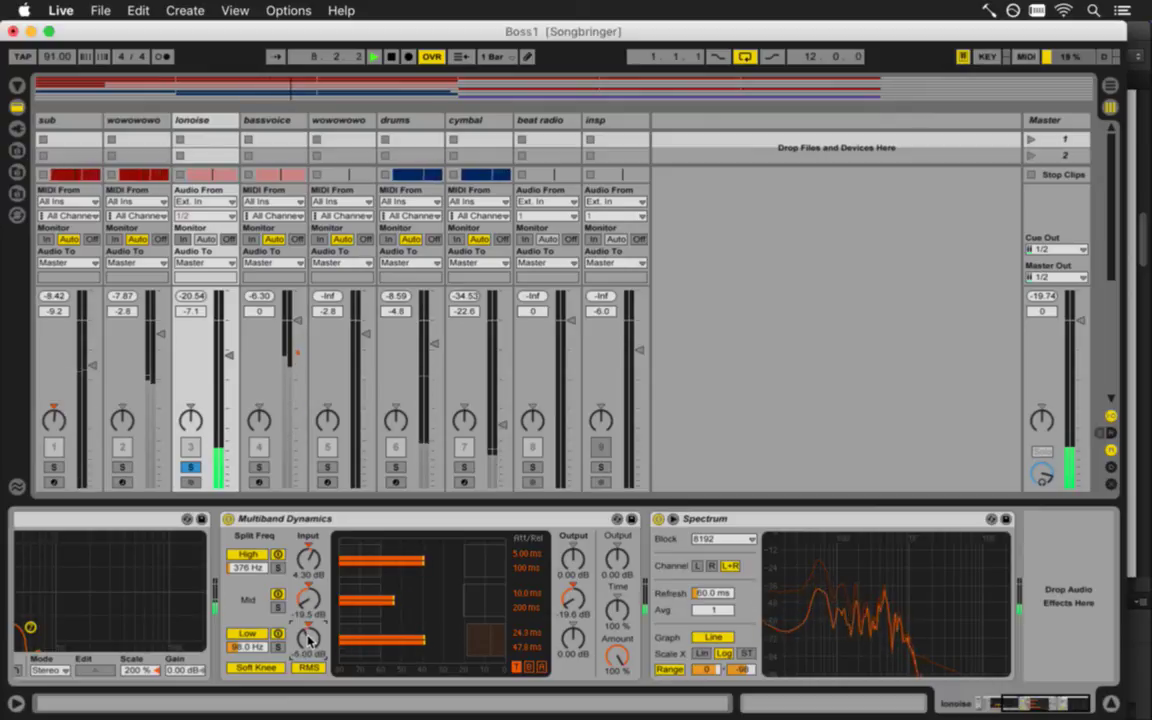
scroll(310, 638, "down", 3)
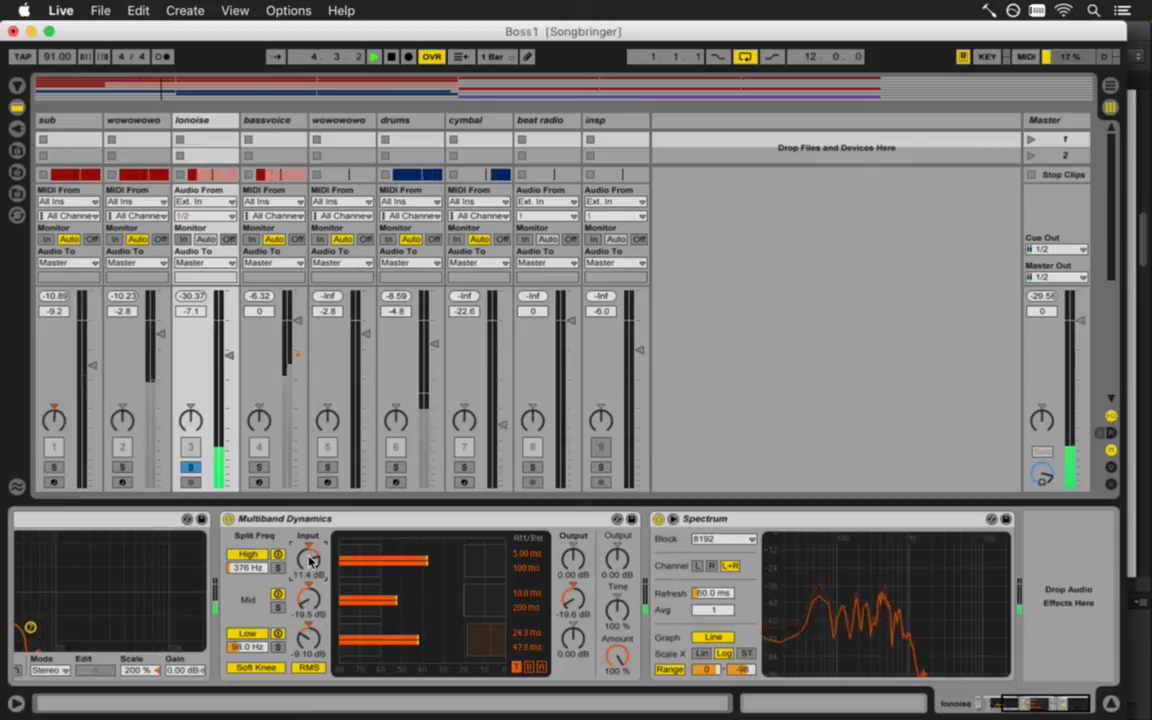
scroll(310, 560, "up", 8)
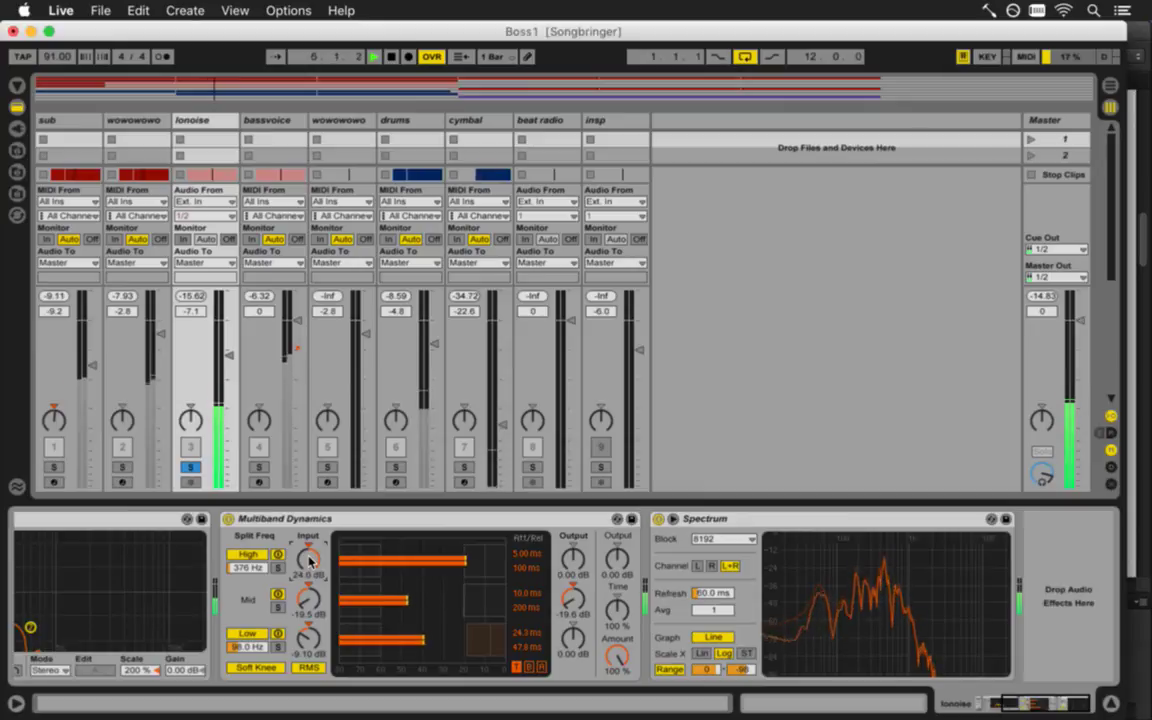
scroll(310, 560, "down", 1)
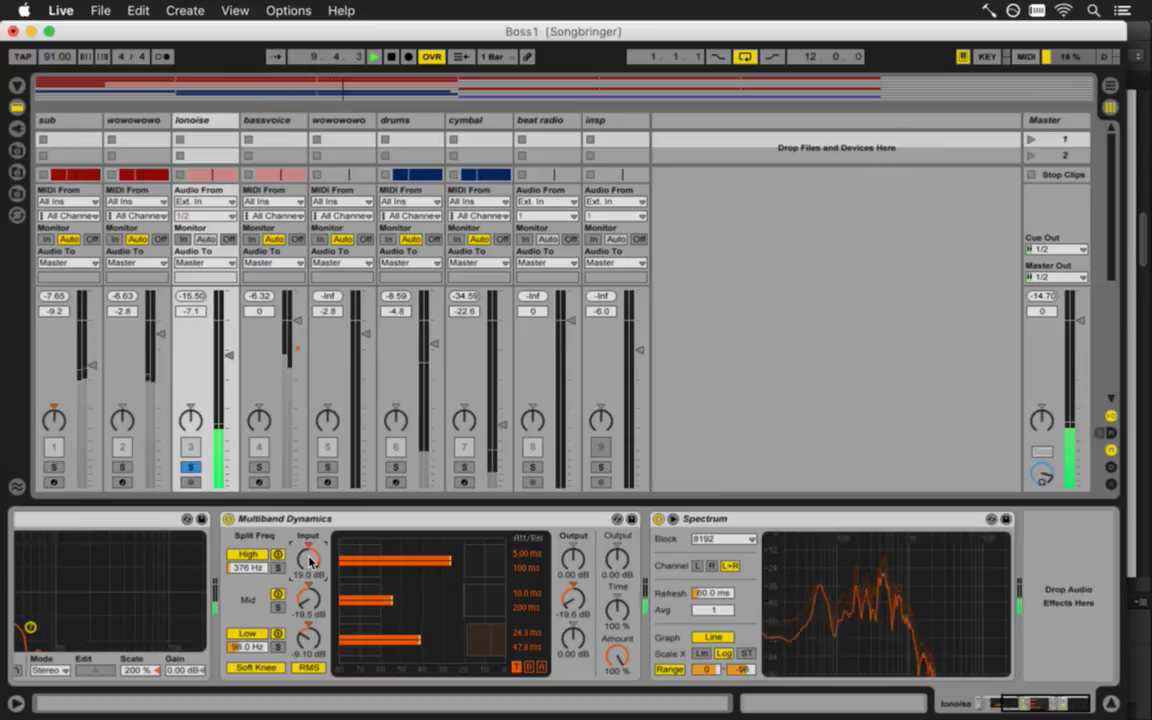
Compare lonoise in the full mix and soloed, leaving it soloed, and save the set
left_click(190, 467)
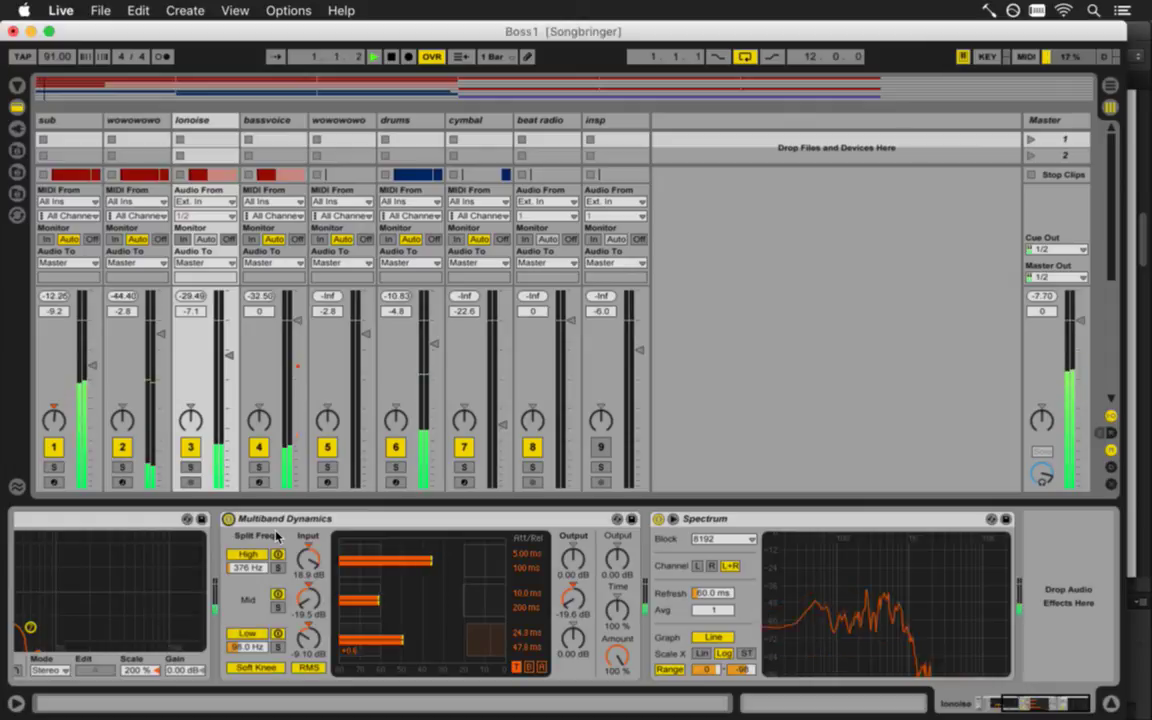
key("space")
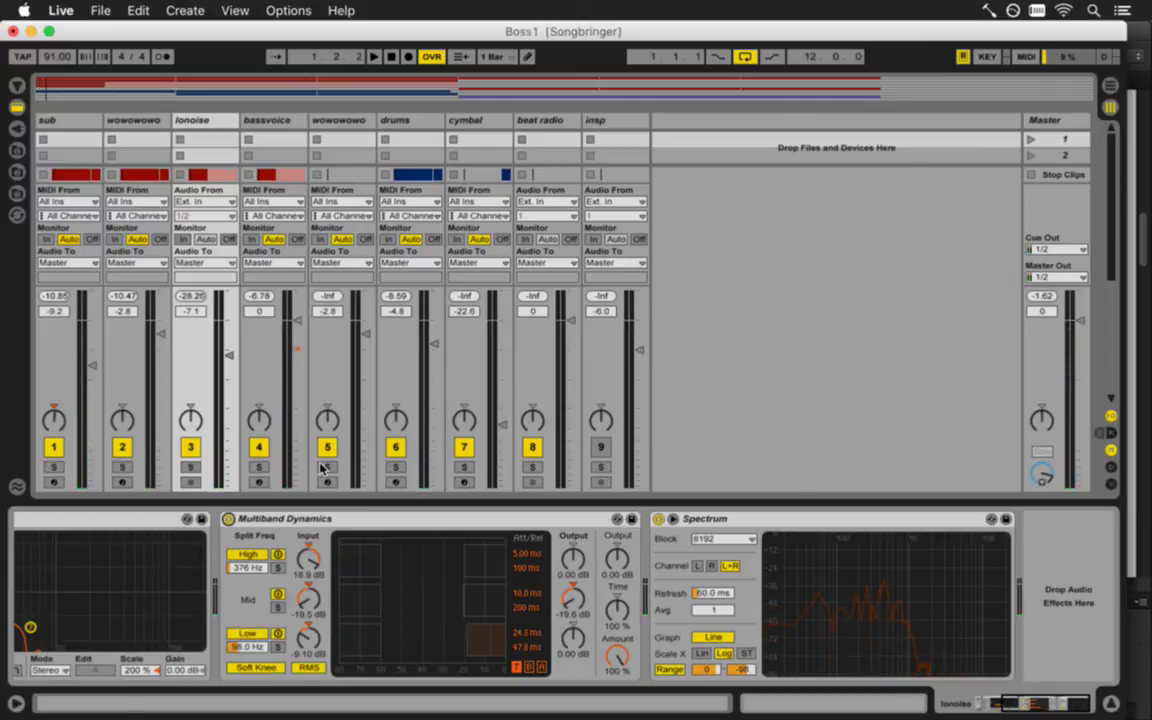
left_click(190, 467)
key("space")
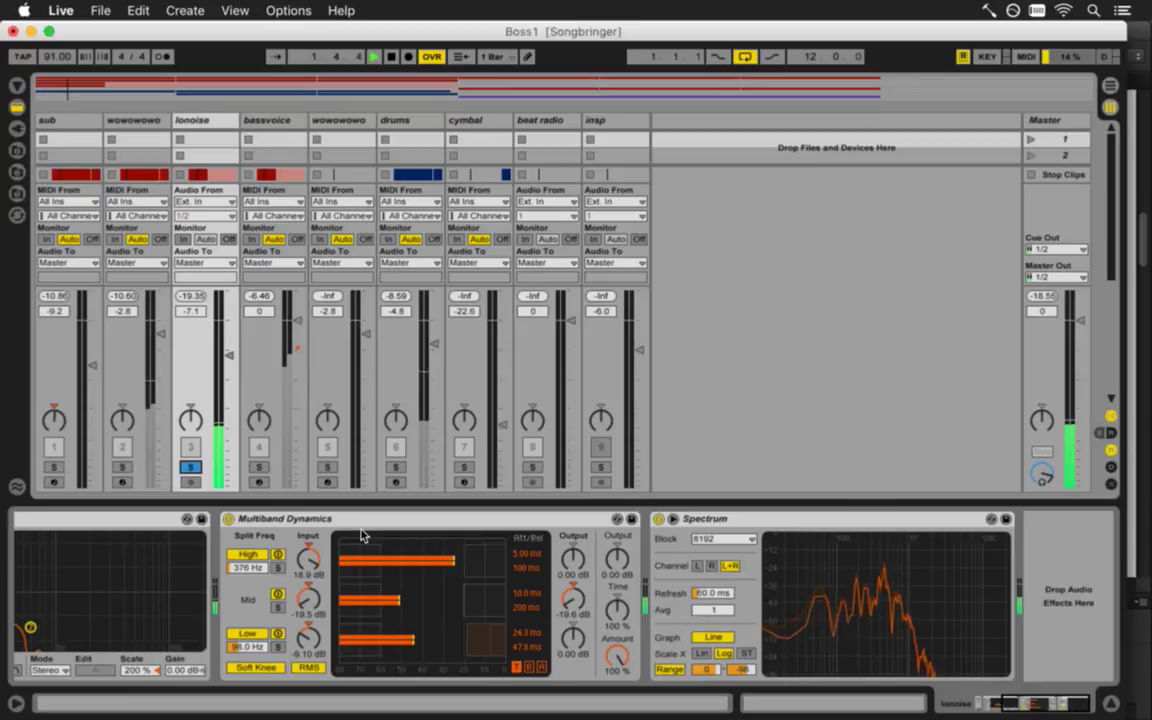
key("space")
key("super+s")
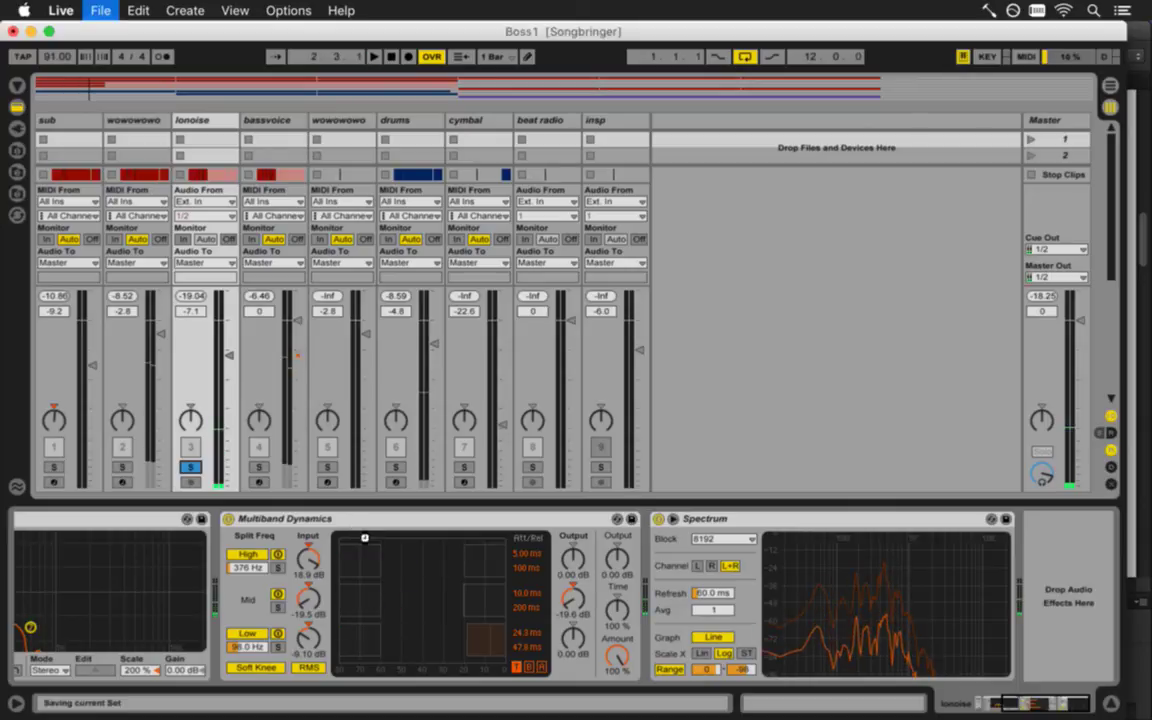
Add Auto Pan's Around The Head preset to lonoise between Multiband Dynamics and Spectrum, and audition it soloed
left_click(17, 129)
left_click(18, 100)
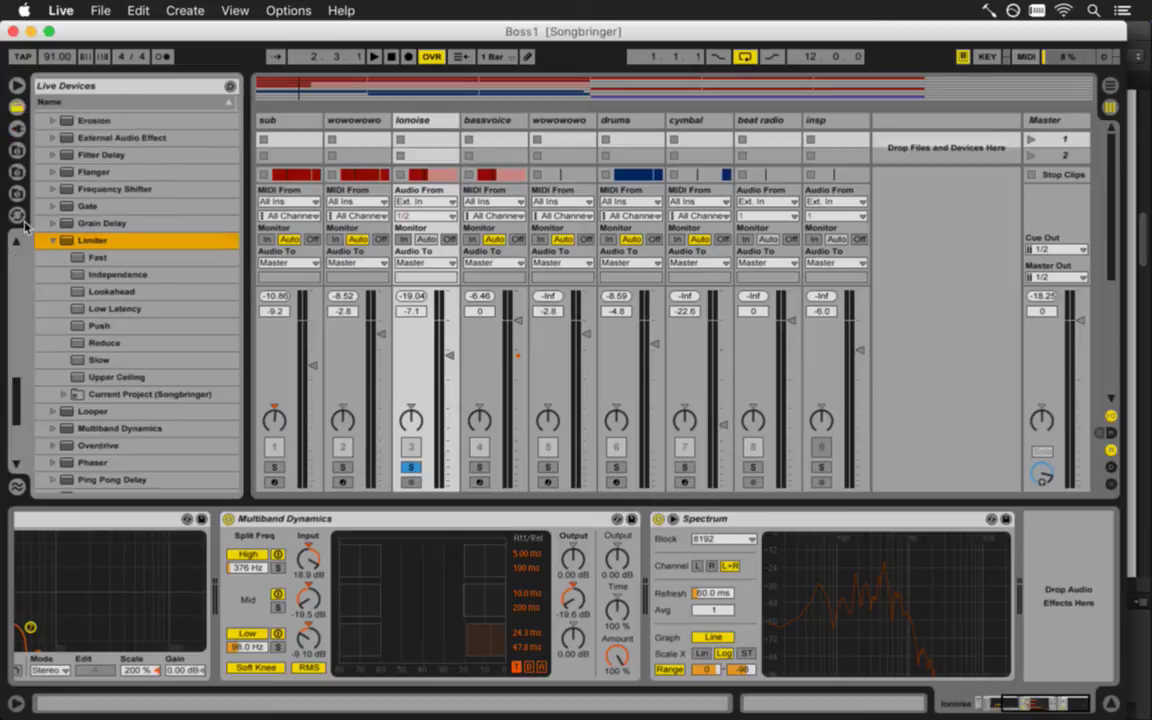
left_click(53, 241)
scroll(75, 280, "down", 4)
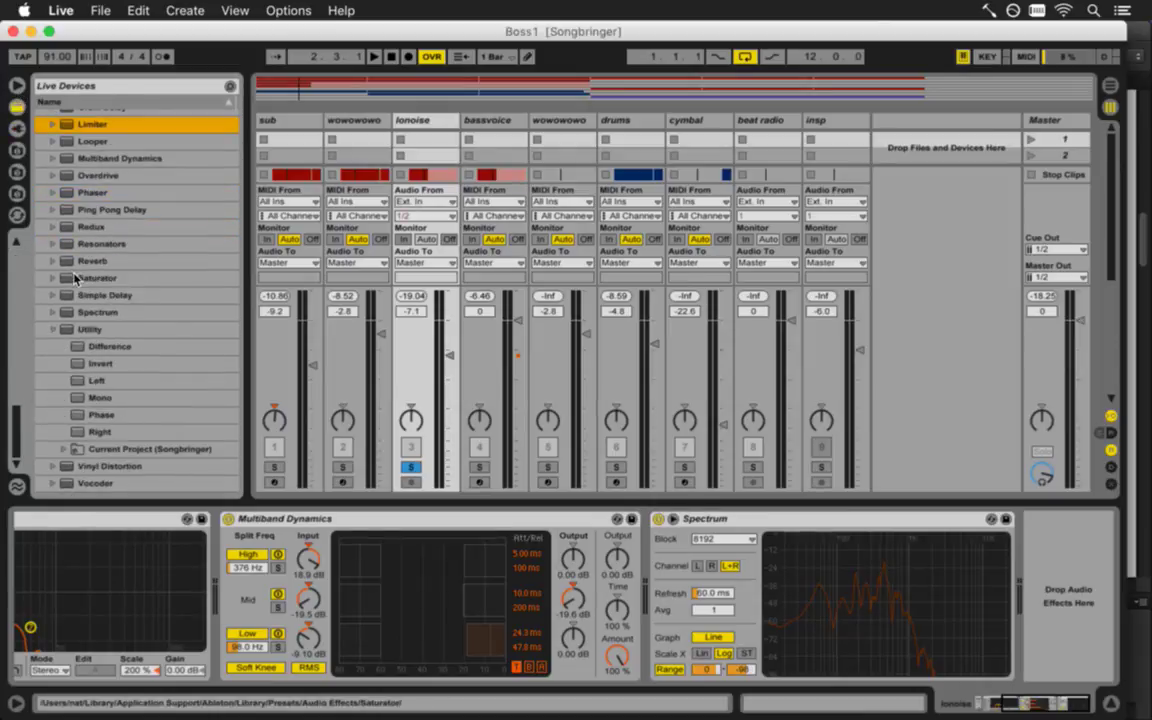
left_click(58, 330)
scroll(52, 305, "up", 6)
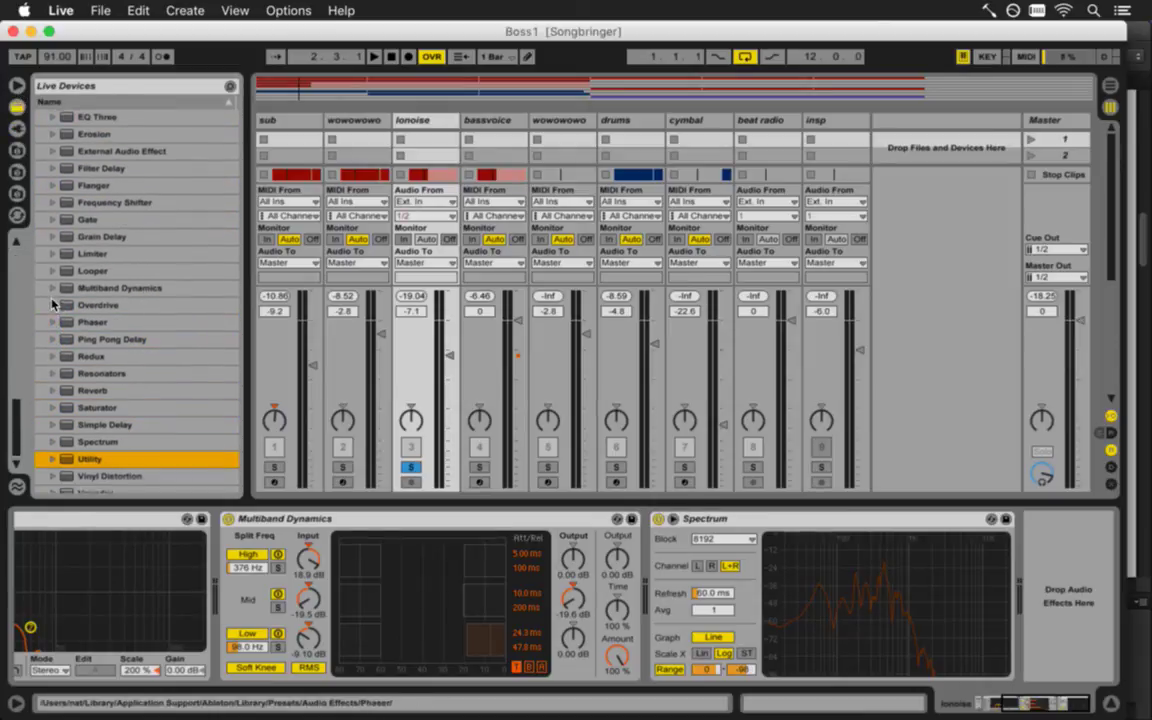
scroll(52, 305, "up", 2)
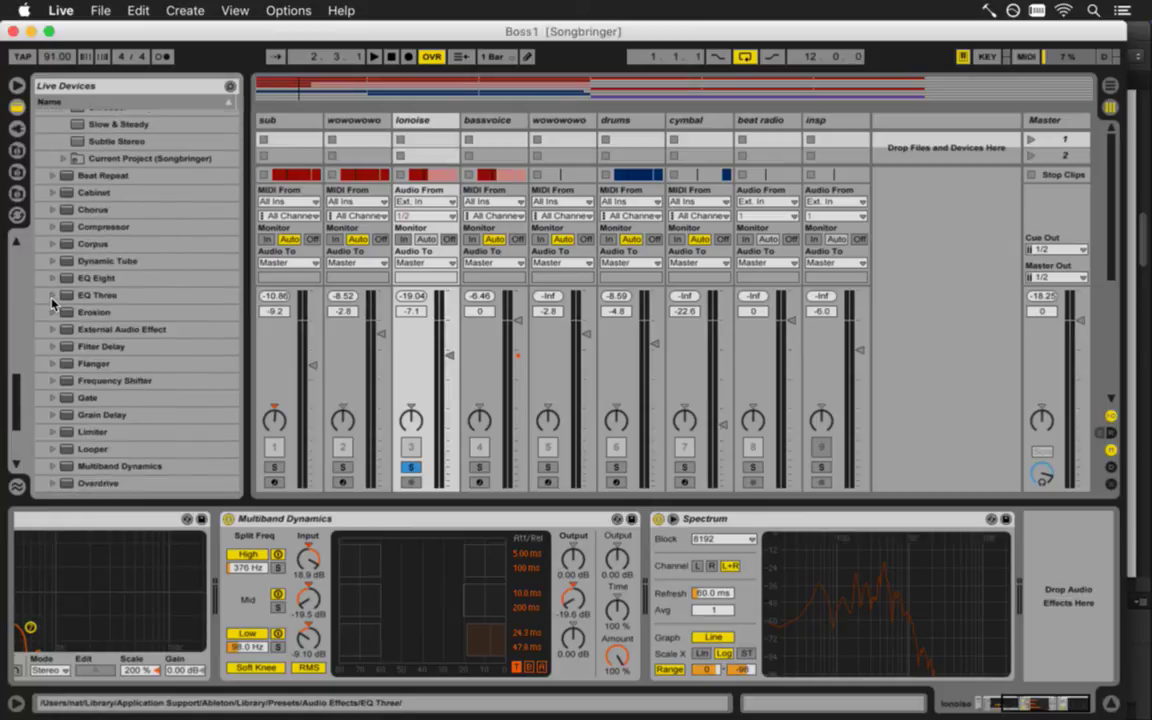
scroll(52, 301, "up", 5)
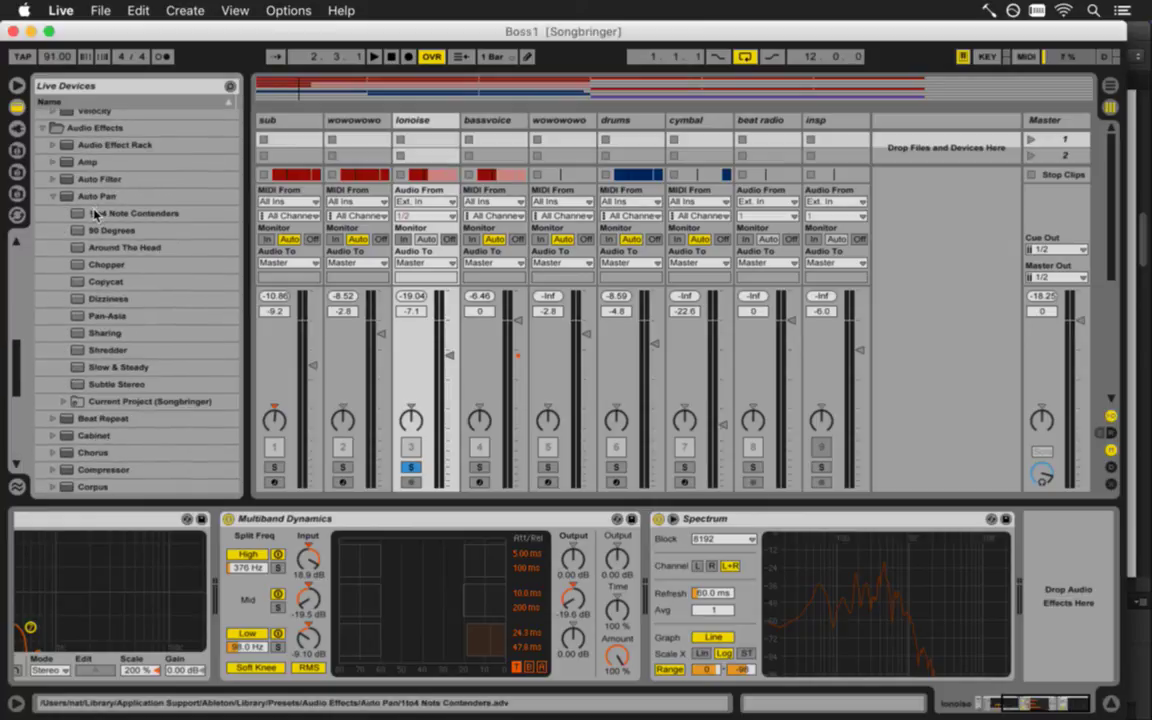
left_click_drag(105, 252, 628, 540)
key("space")
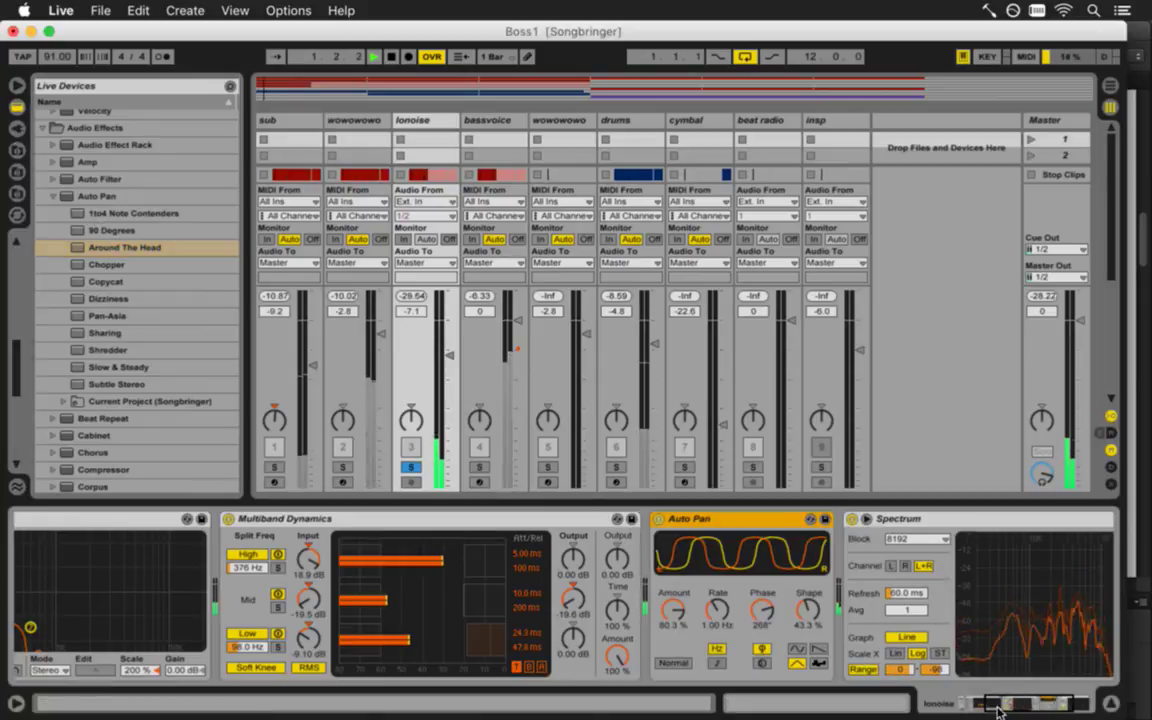
Switch lonoise's Auto Pan rate to tempo sync, set it to 4, and unsolo the track after auditioning
left_click(1065, 705)
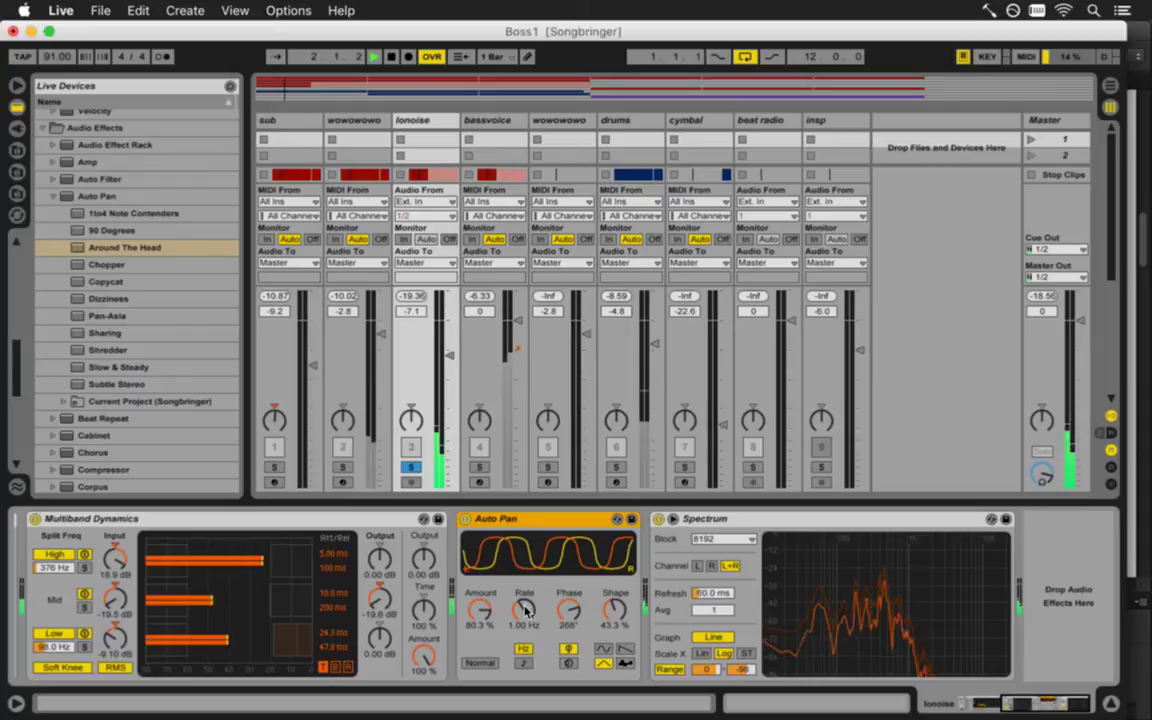
left_click(523, 662)
mouse_move(521, 612)
left_mouse_down()
mouse_move(522, 600)
mouse_move(523, 613)
left_mouse_up()
key("space")
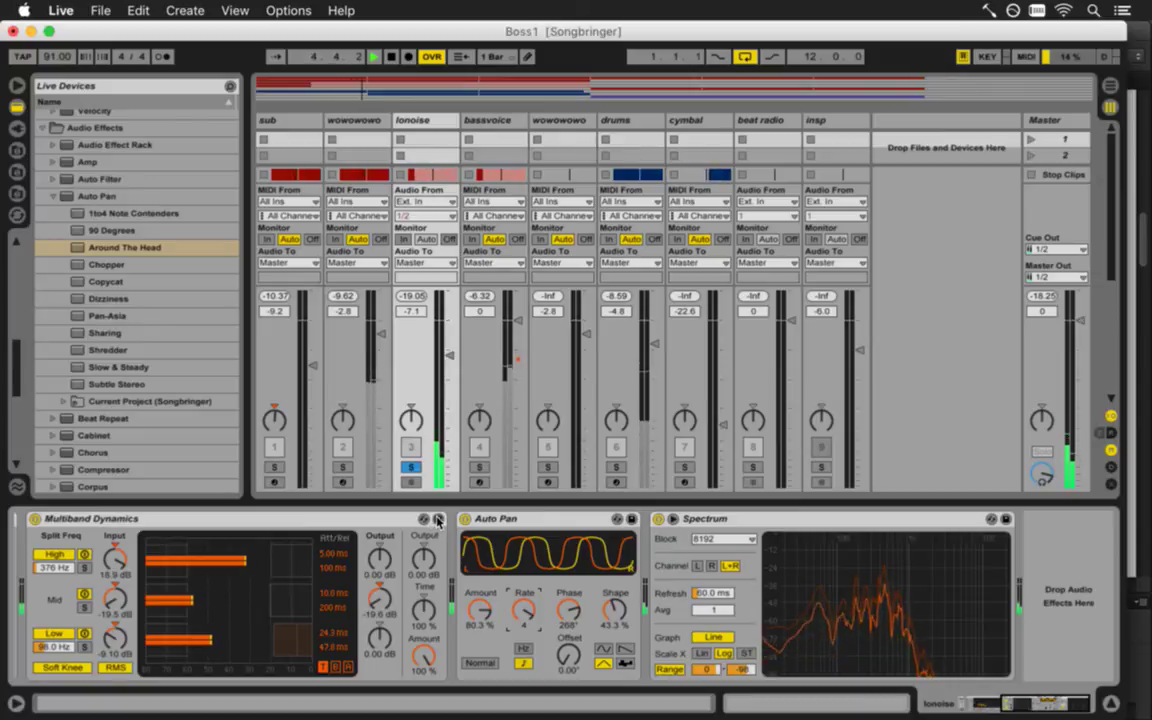
left_click(412, 467)
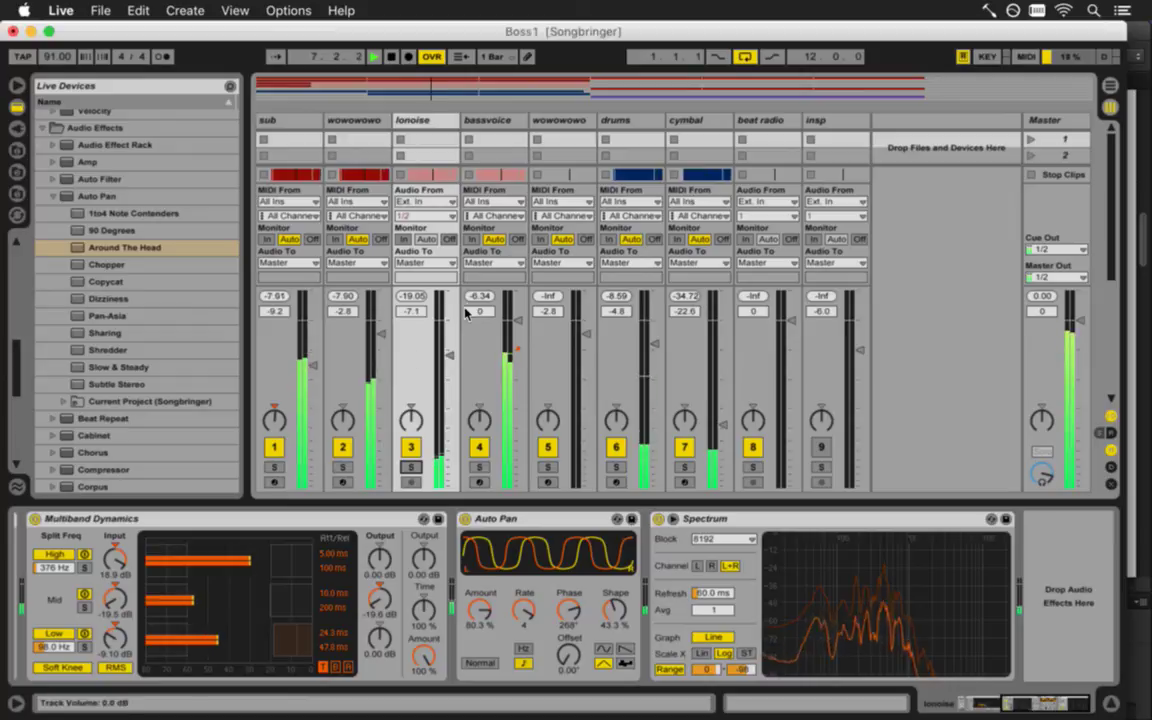
Show the bassvoice track's devices and briefly audition it soloed during playback, returning to the full mix
left_click(508, 138)
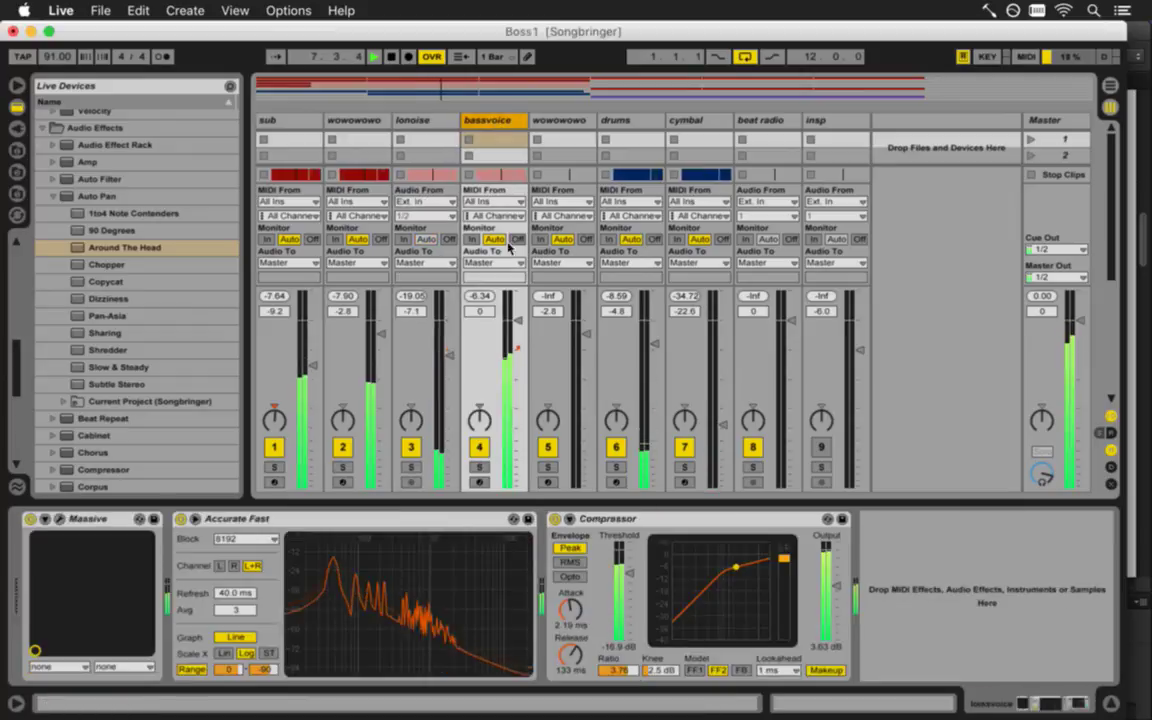
left_click(479, 467)
left_click(479, 467)
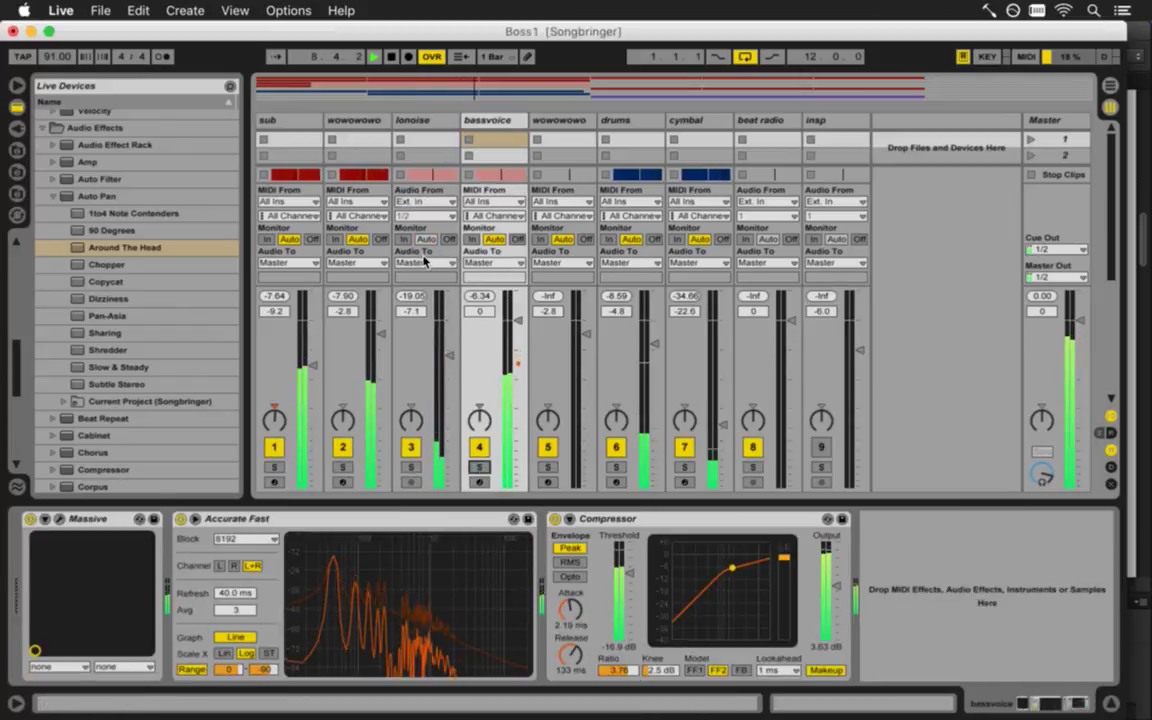
Show the sub track's devices, audition sub soloed from bar 5, and return to the full mix
left_click(310, 145)
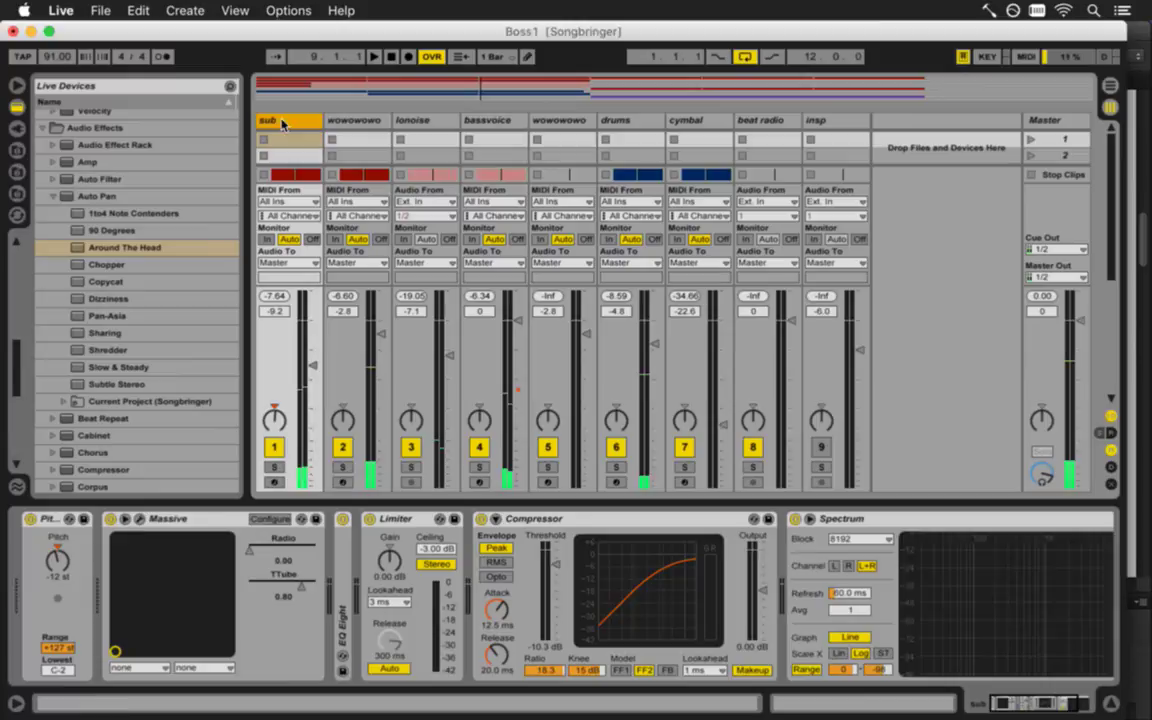
left_click(273, 467)
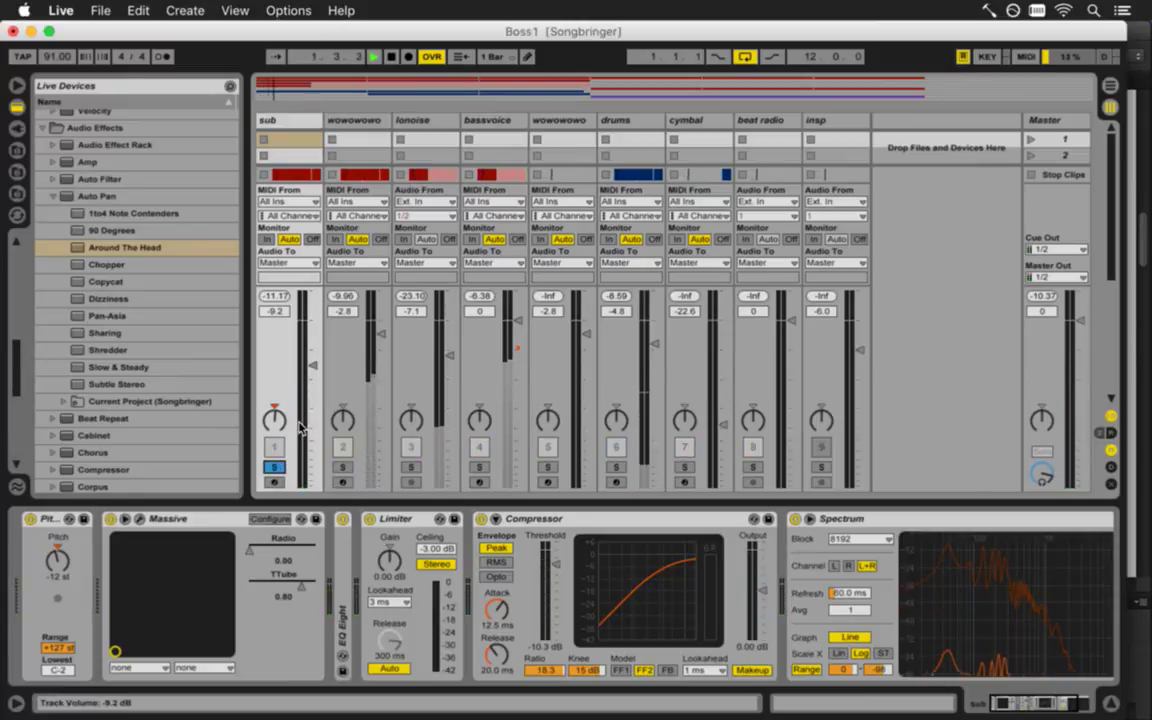
key("Tab")
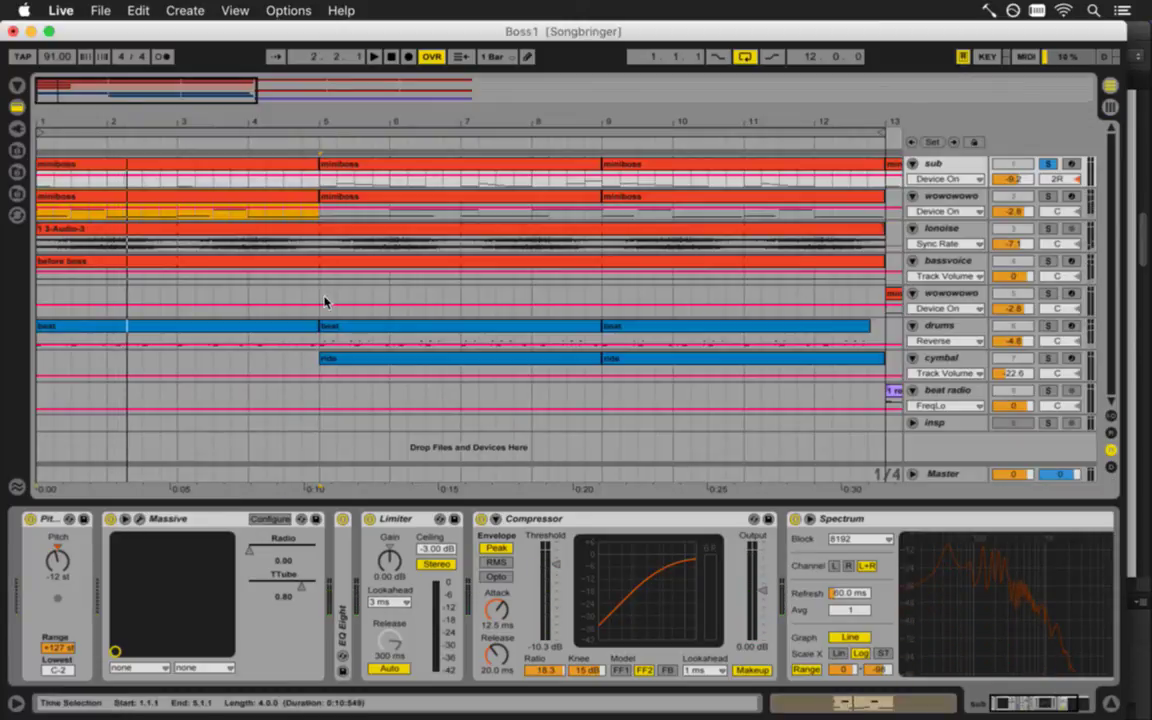
left_click(320, 295)
key("Tab")
key("space")
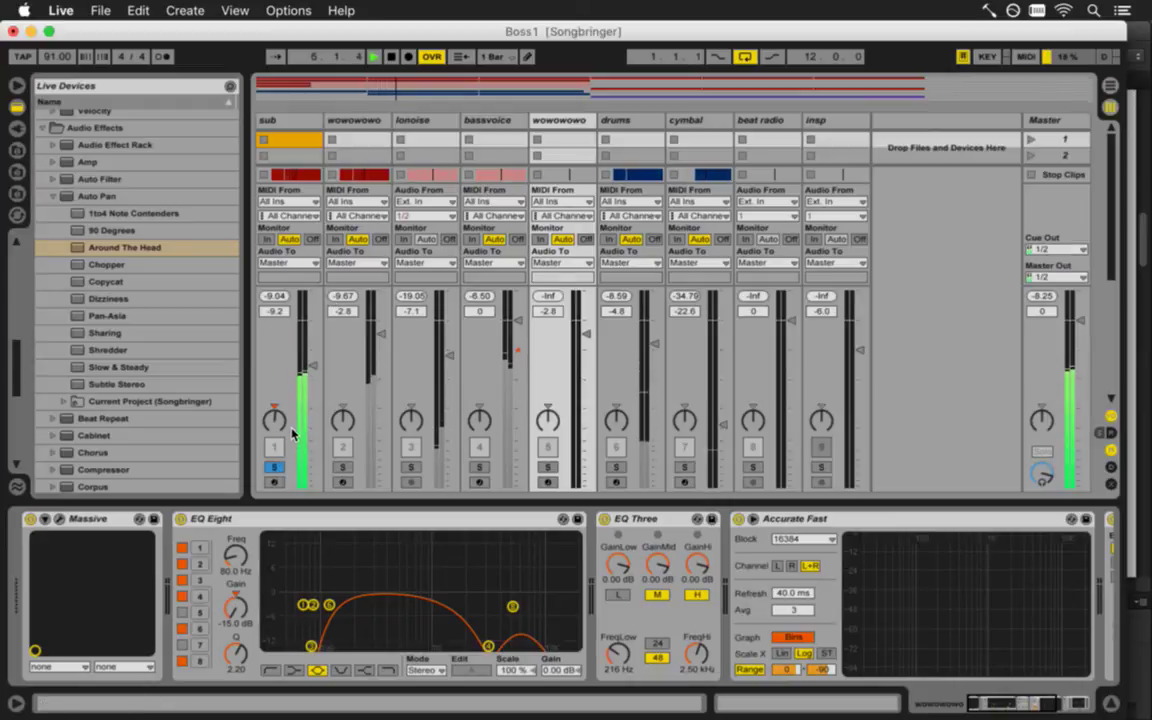
key("Tab")
key("Tab")
left_click(275, 468)
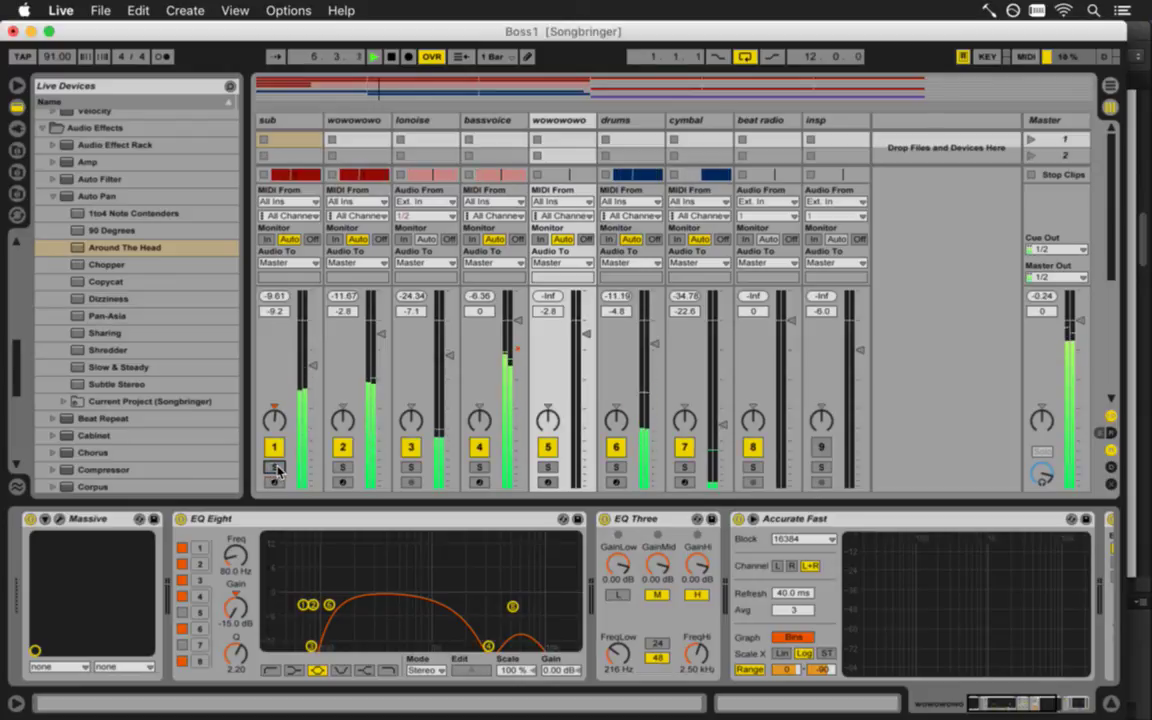
Audition the first wowowowo track soloed, unsolo it, and mute it in the mix
left_click(342, 468)
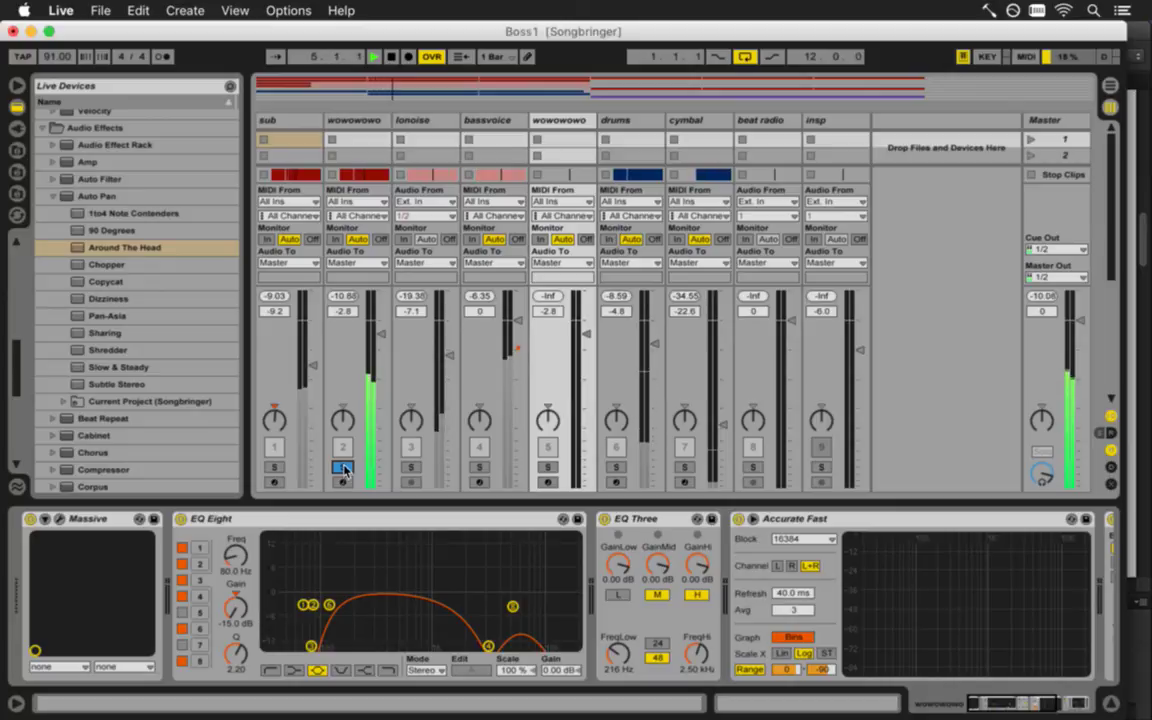
left_click(343, 468)
left_click(343, 447)
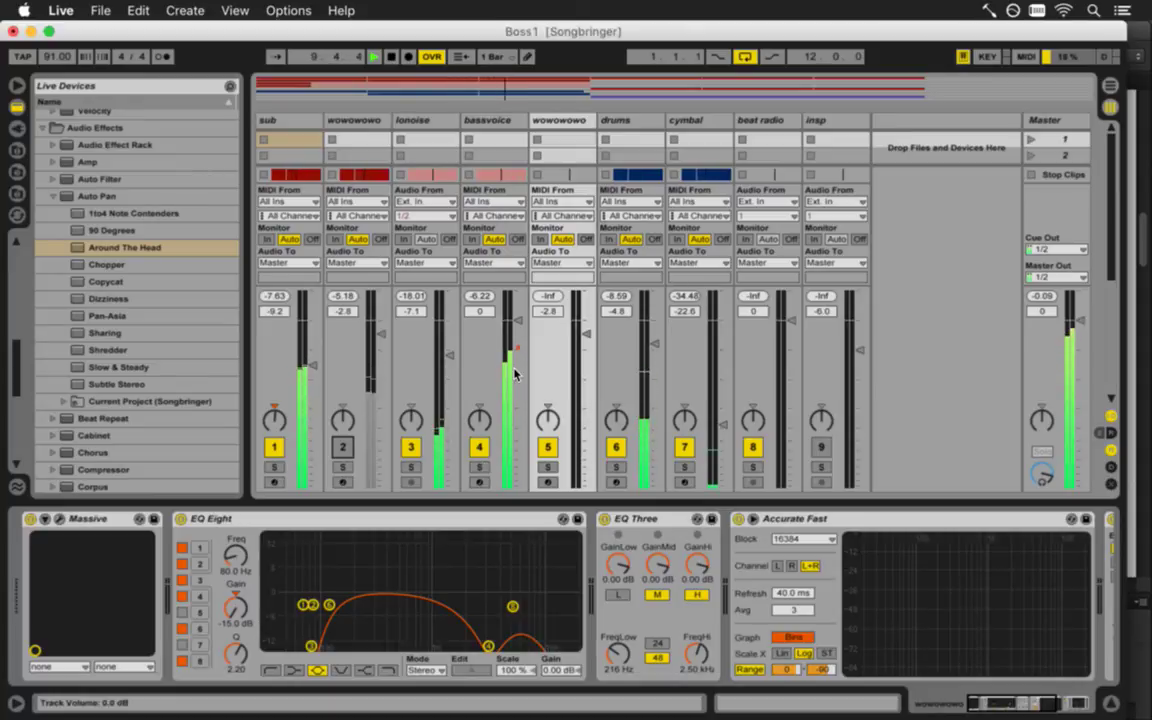
Show the bassvoice track's device chain in Arrangement view and play the mix from bar 5
left_click(489, 228)
key("shift+Tab")
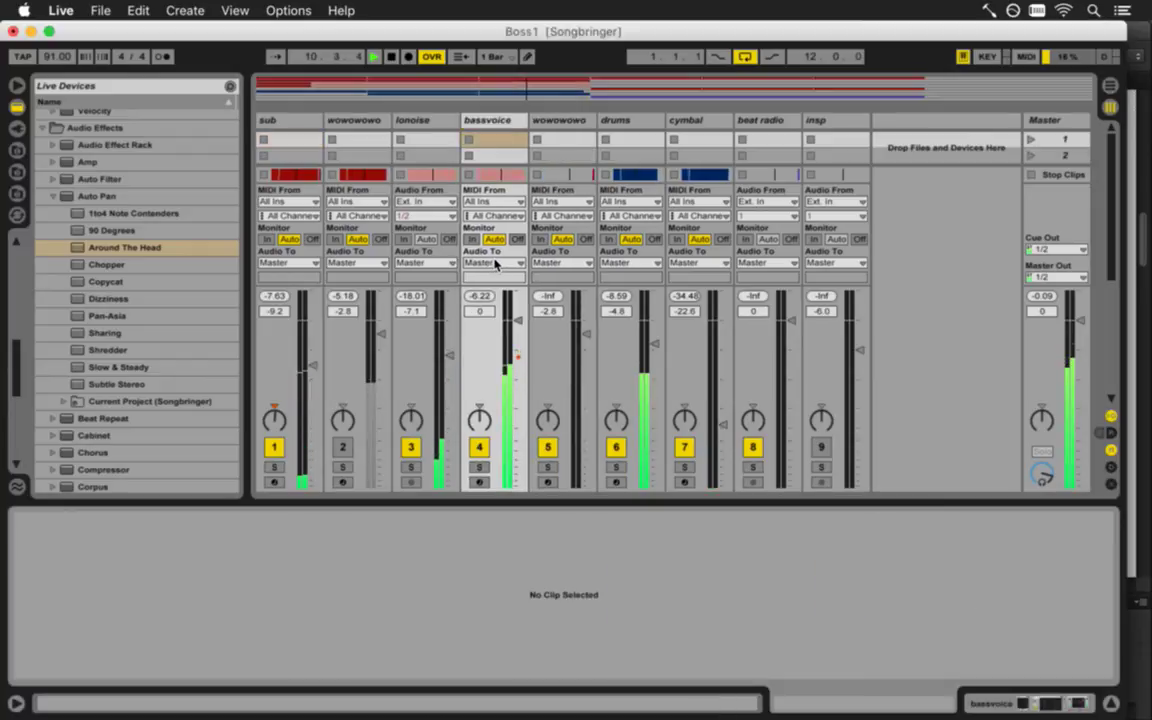
key("Tab")
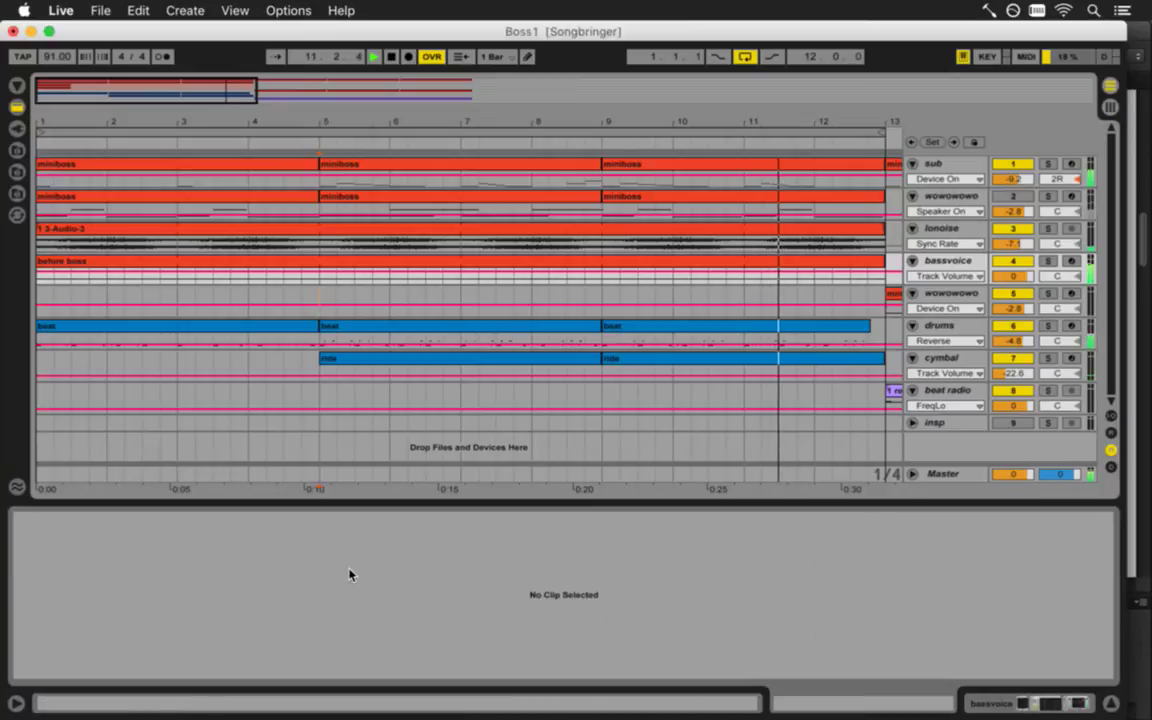
key("shift+Tab")
key("shift+Tab")
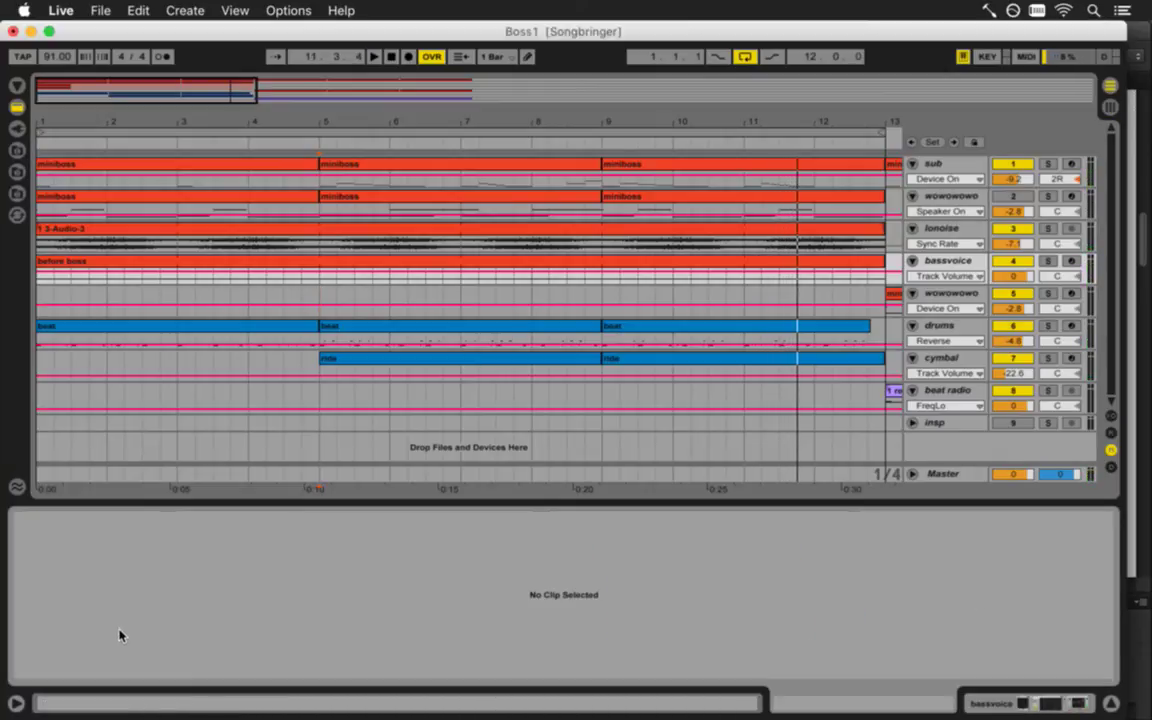
key("Tab")
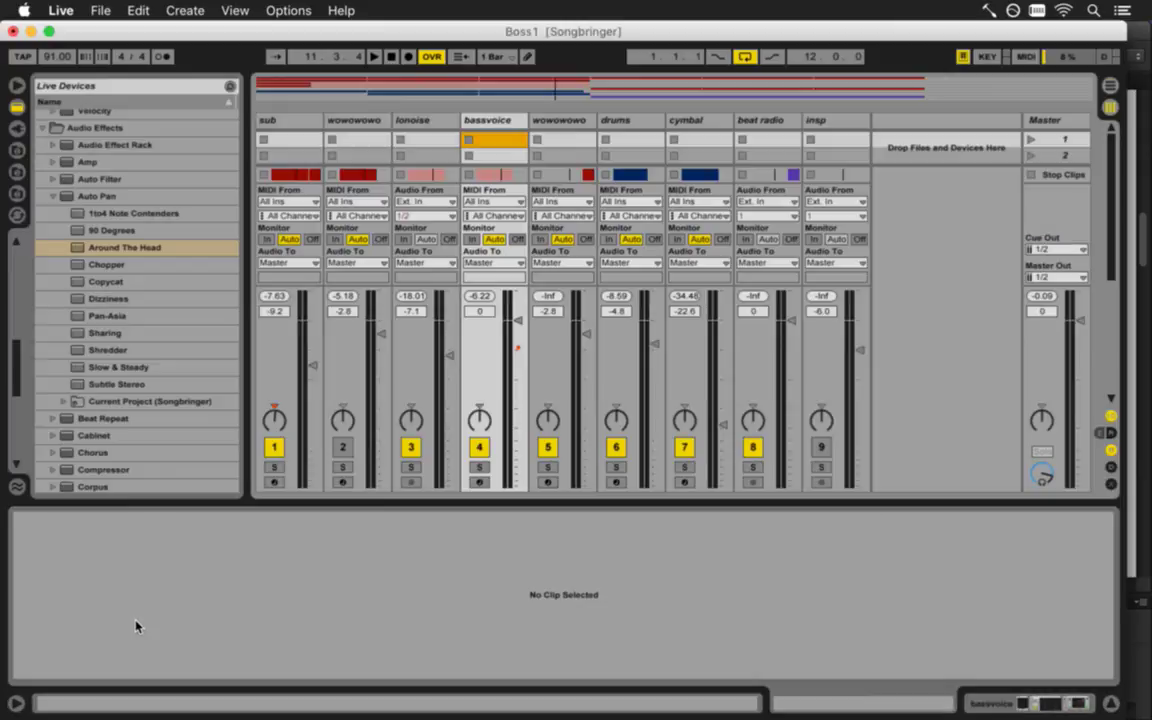
key("Tab")
key("shift+Tab")
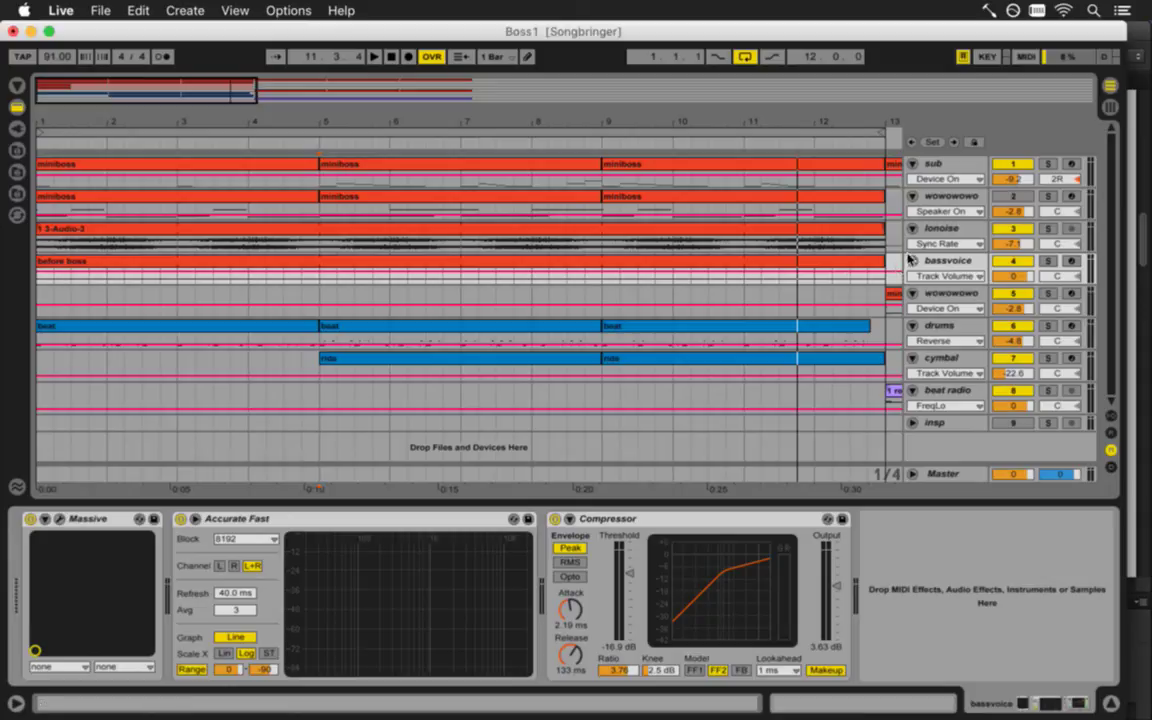
key("space")
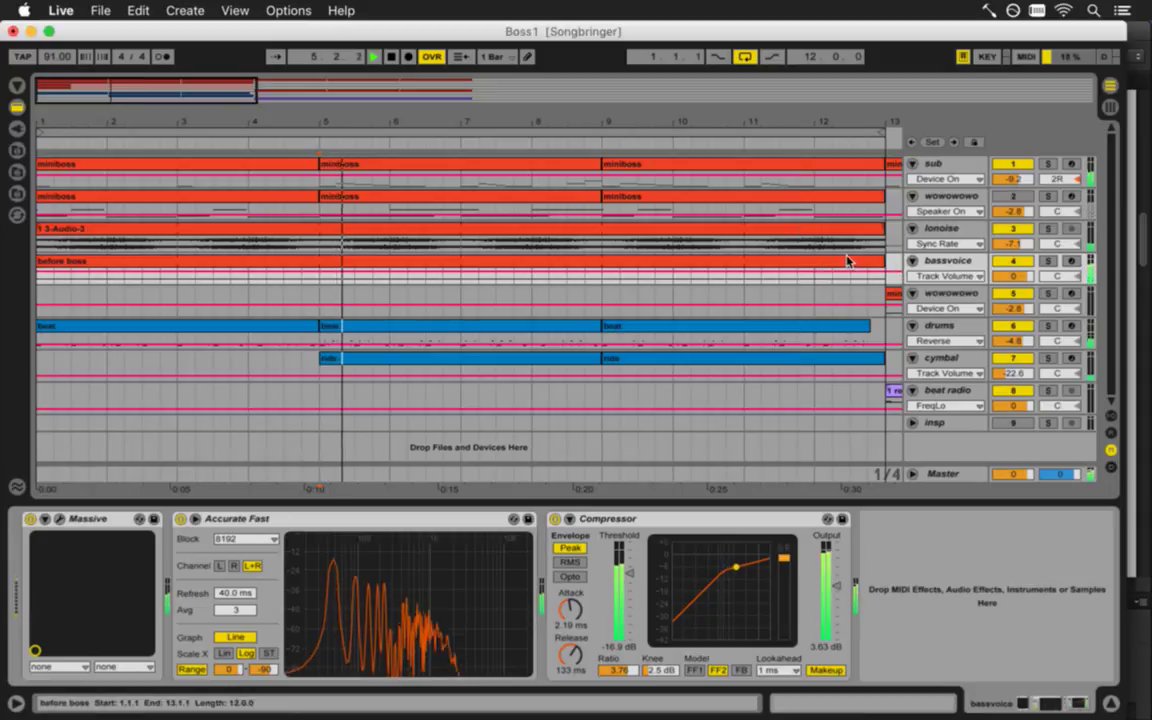
Solo bassvoice, audition it from bar 5, and check its automation parameter choices, keeping Track Volume
left_click(928, 262)
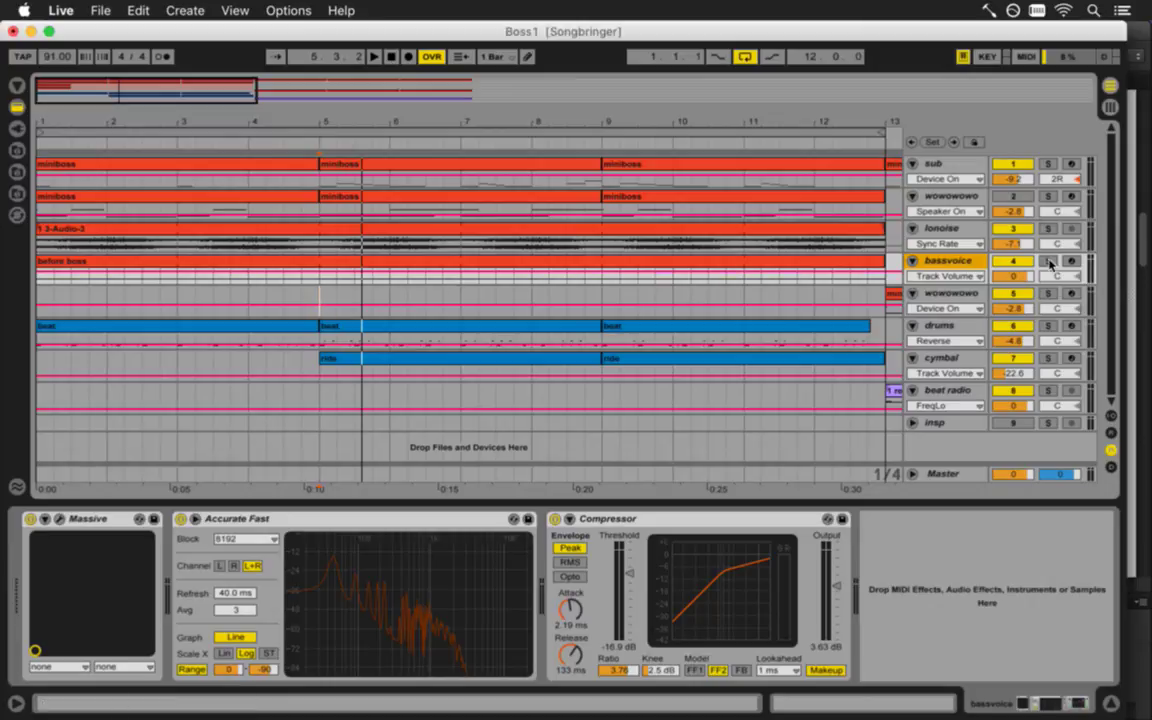
left_click(1047, 261)
key("space")
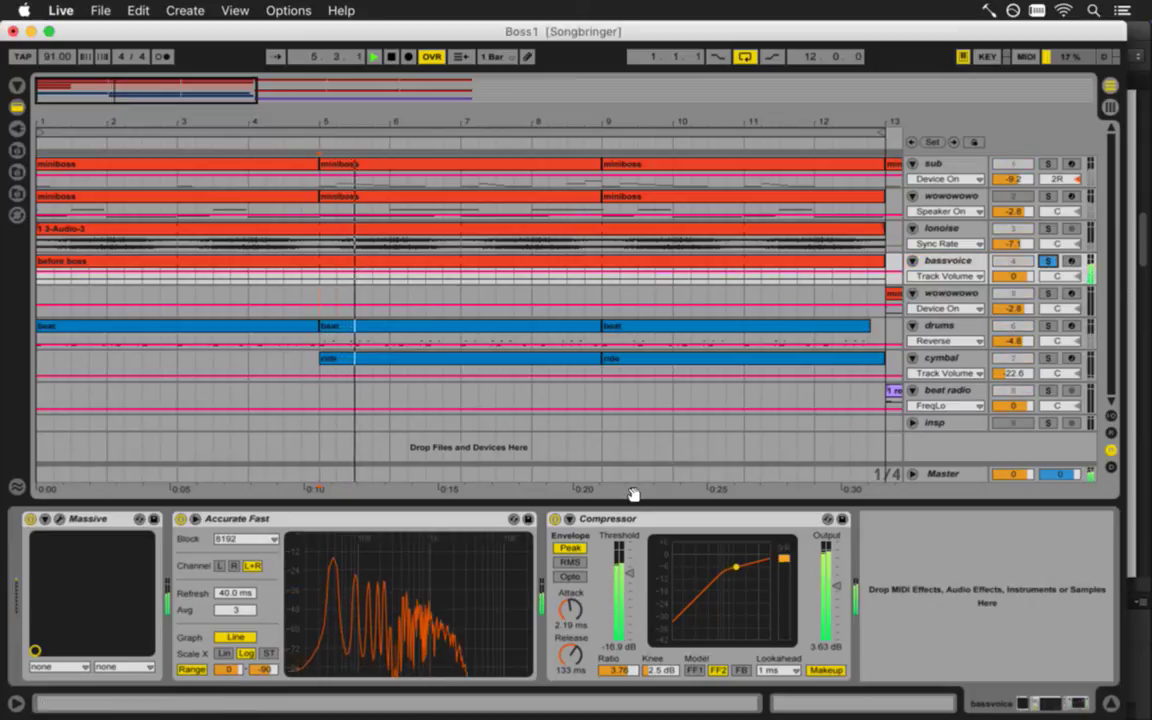
key("space")
key("shift+Tab")
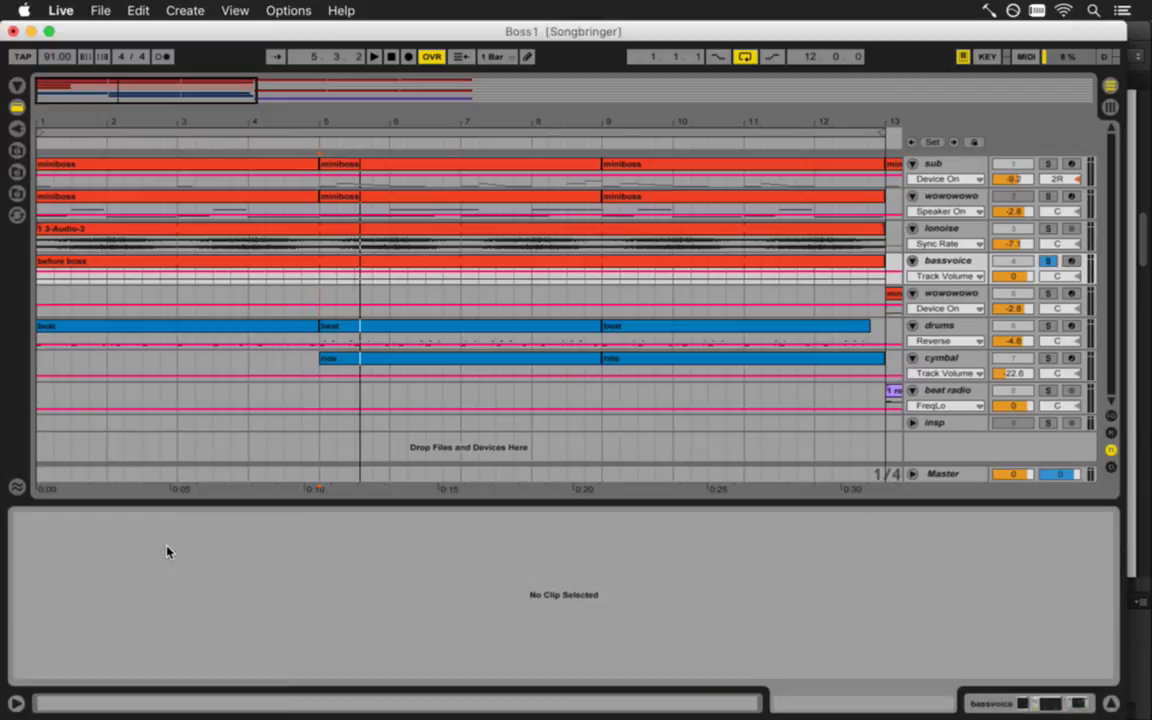
key("shift+Tab")
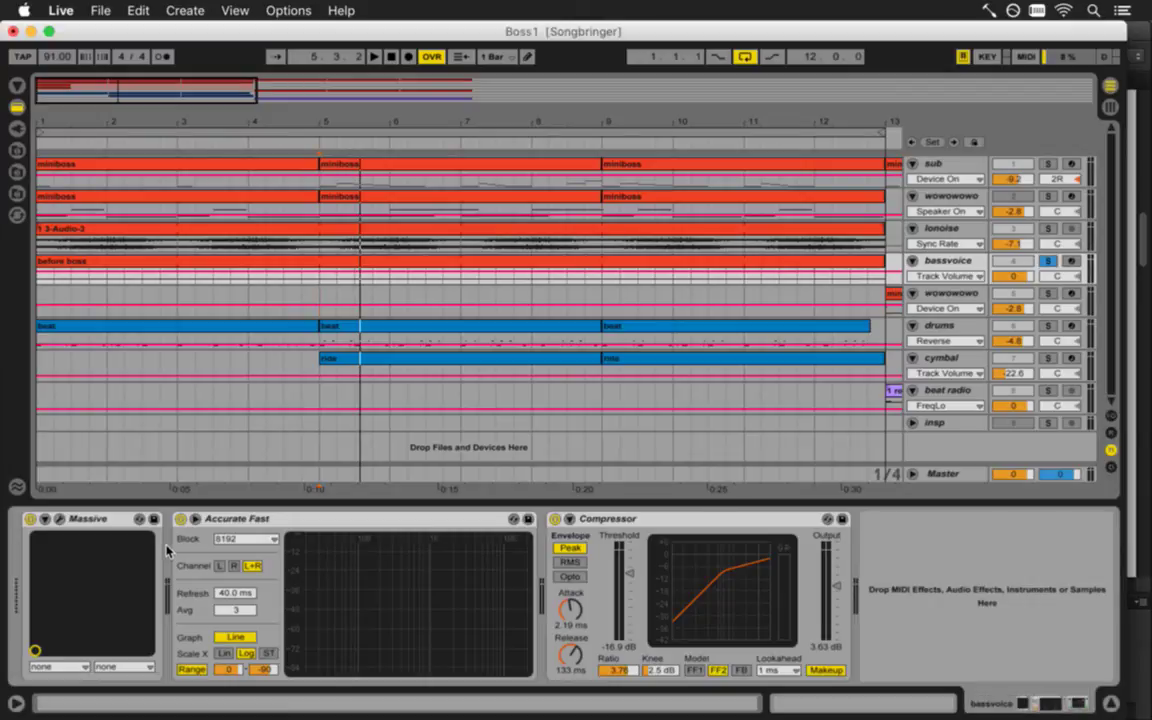
left_click(950, 276)
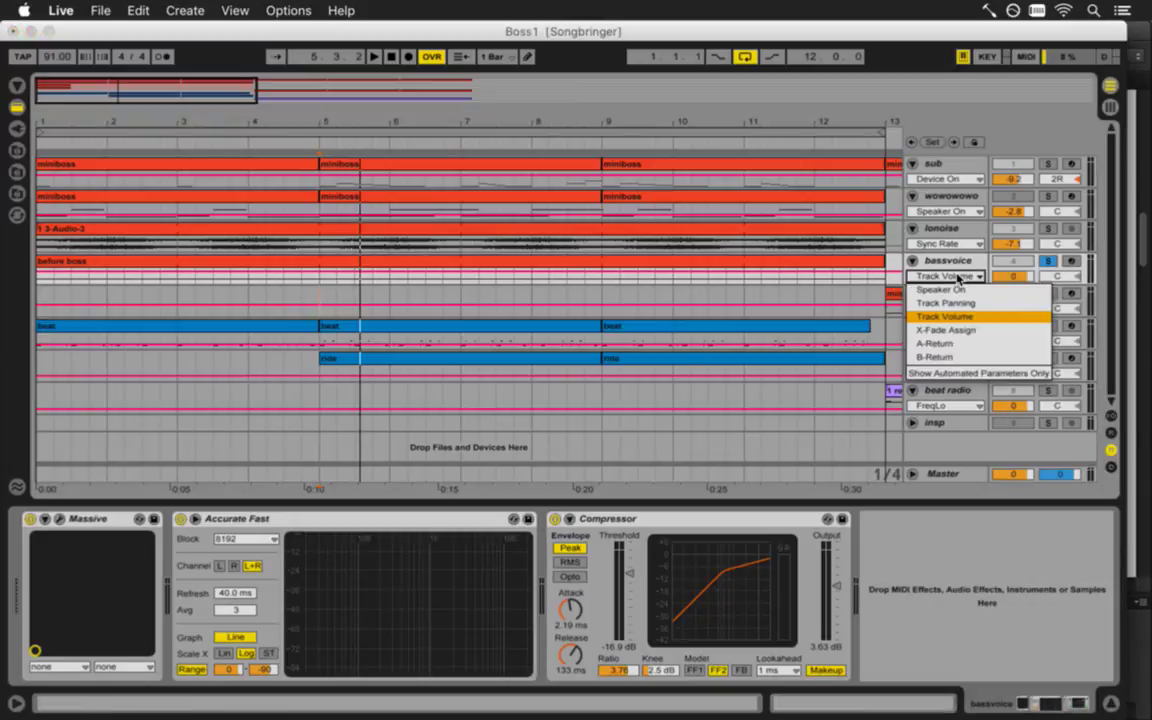
left_click(958, 266)
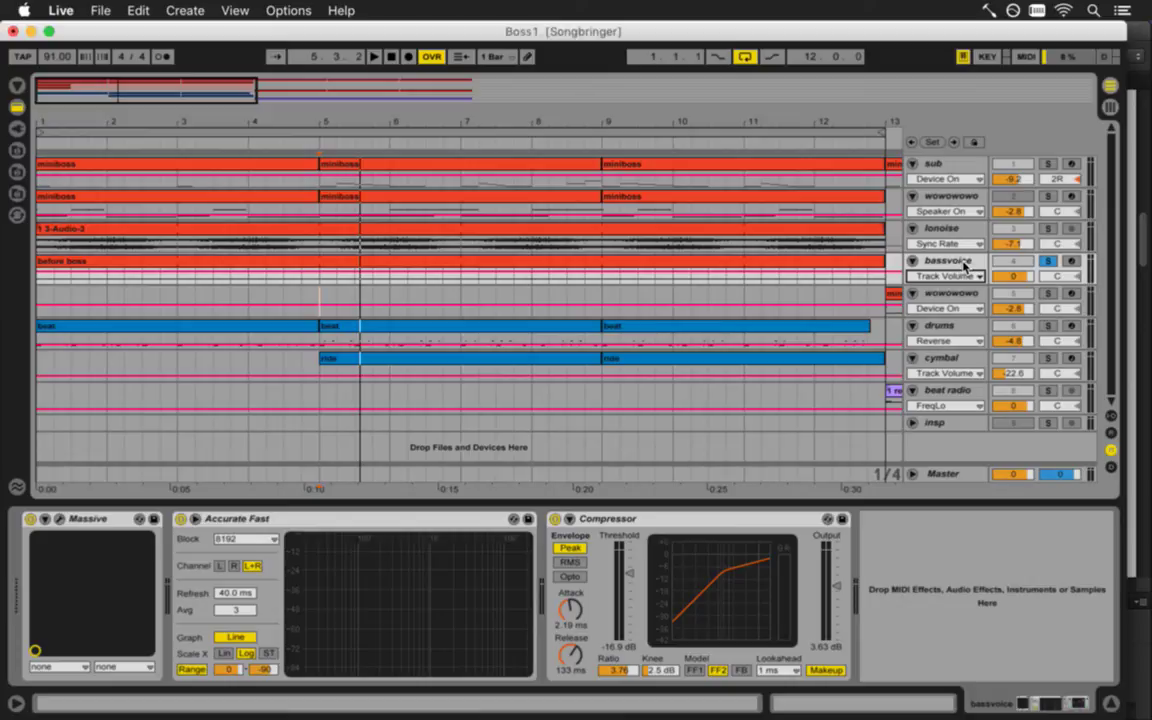
Open the before boss clip on bassvoice, show its Track Volume envelope, and play it from the start
left_click(480, 260)
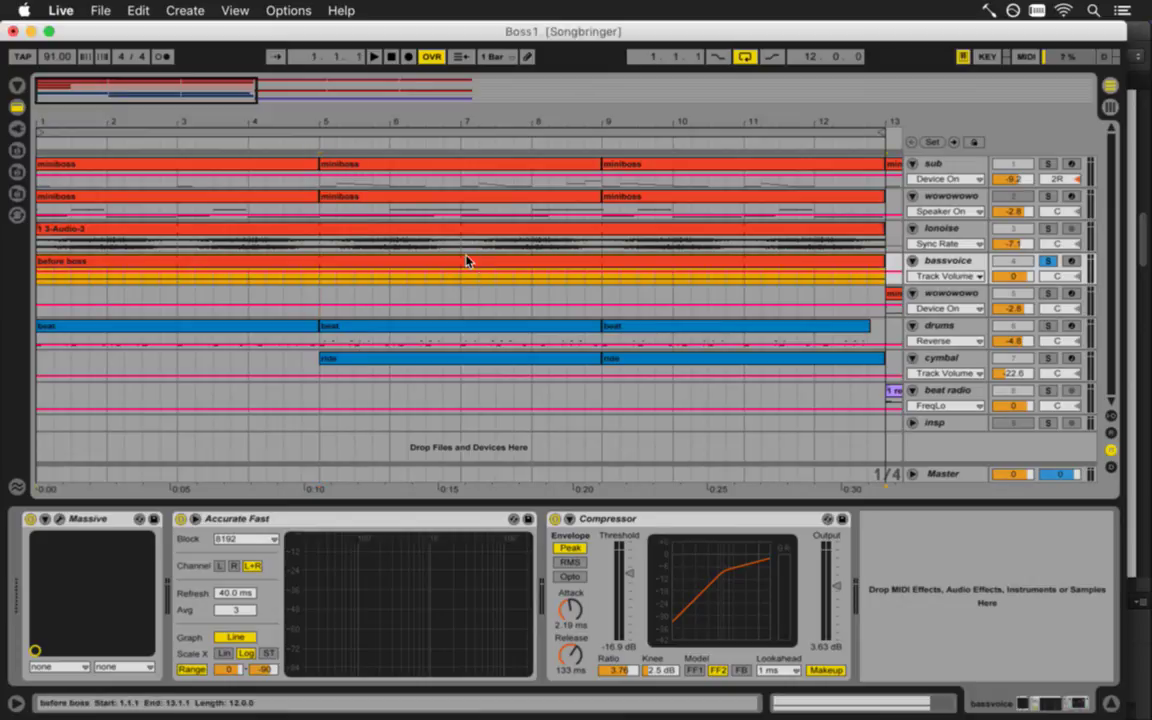
double_click(466, 261)
left_click(406, 281)
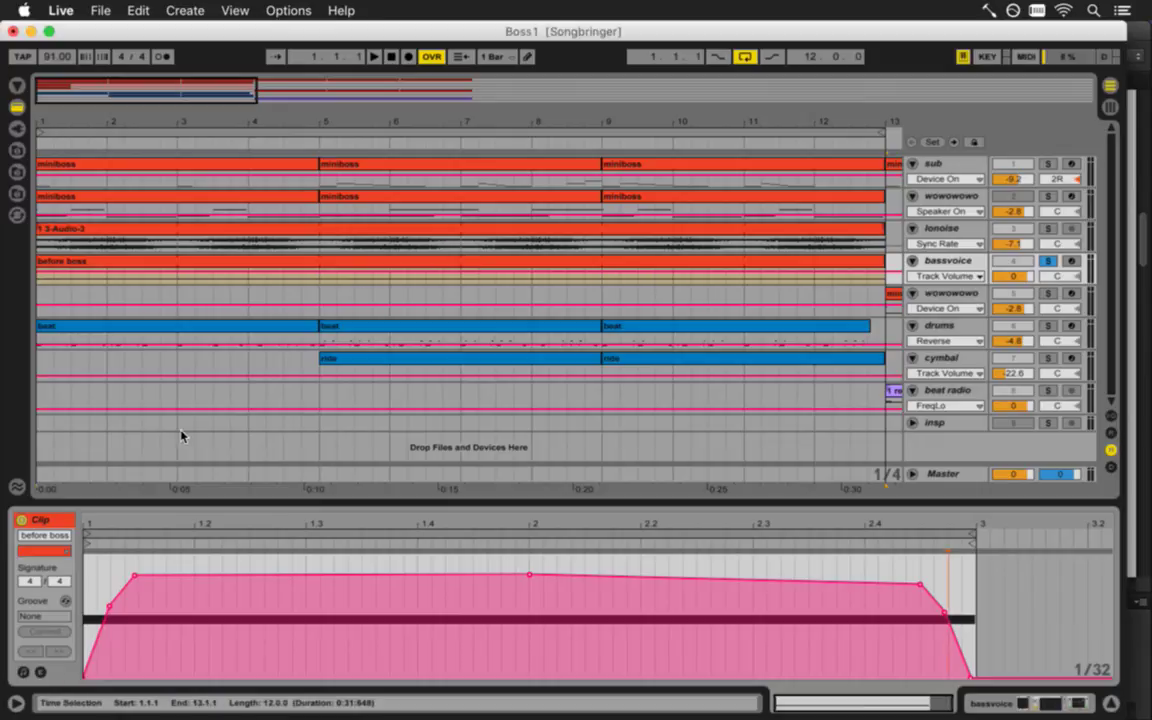
left_click(40, 673)
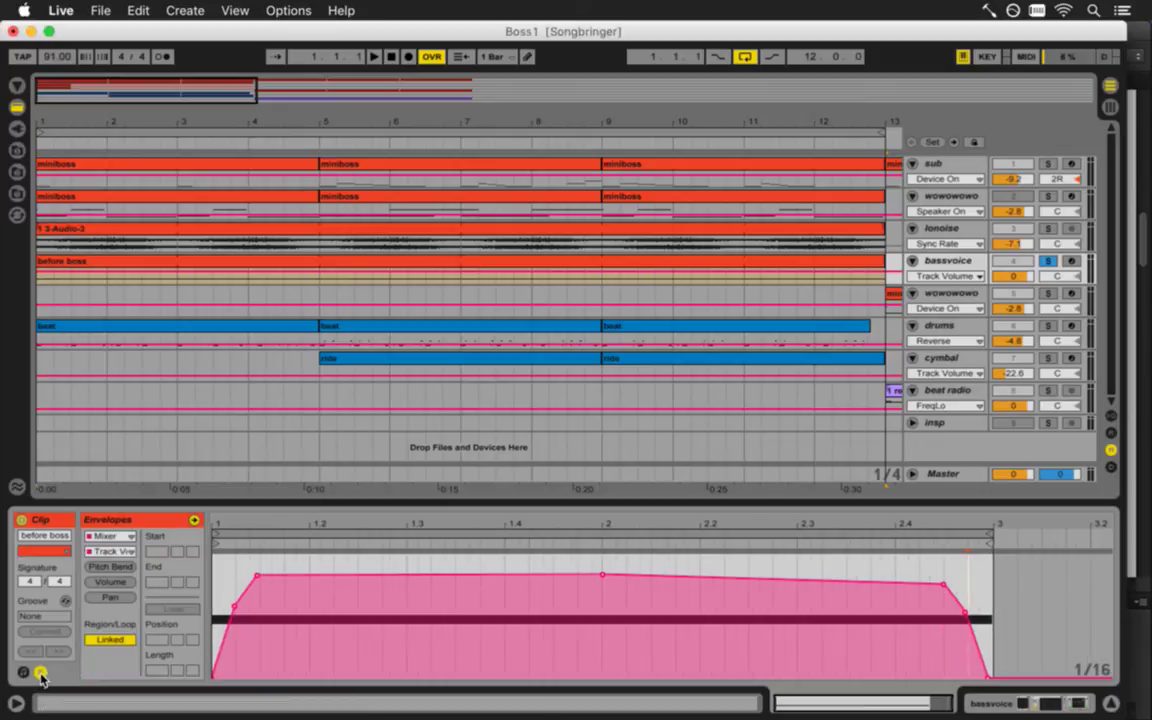
left_click(40, 673)
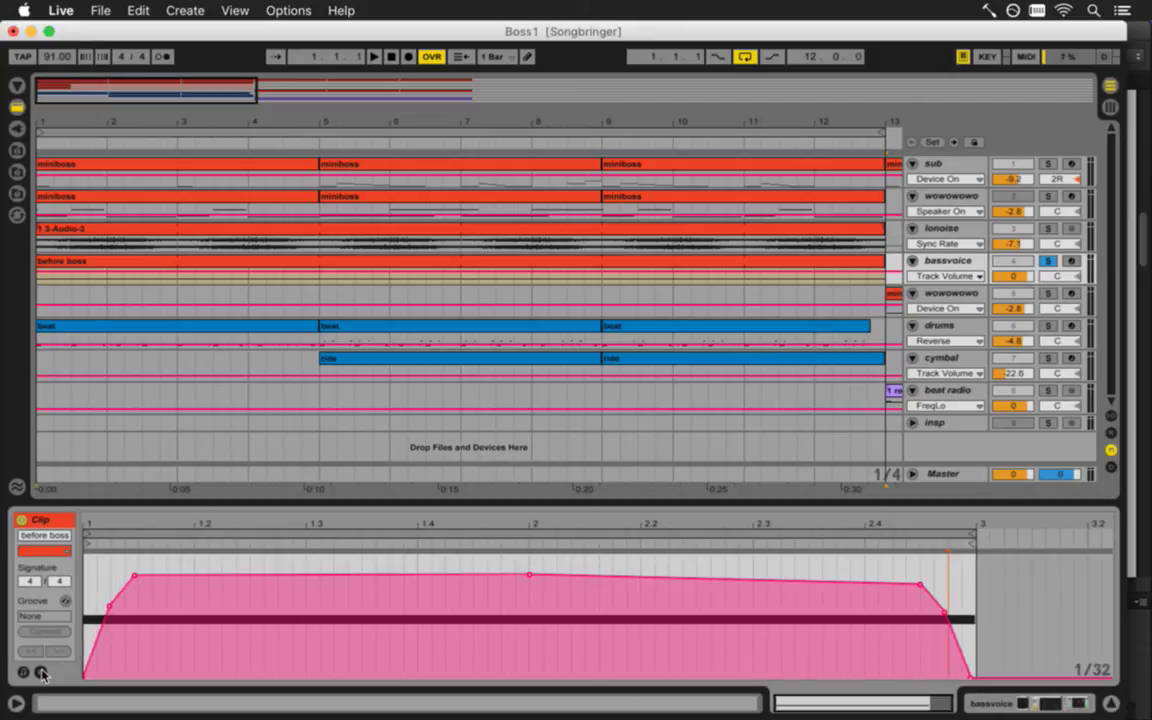
key("space")
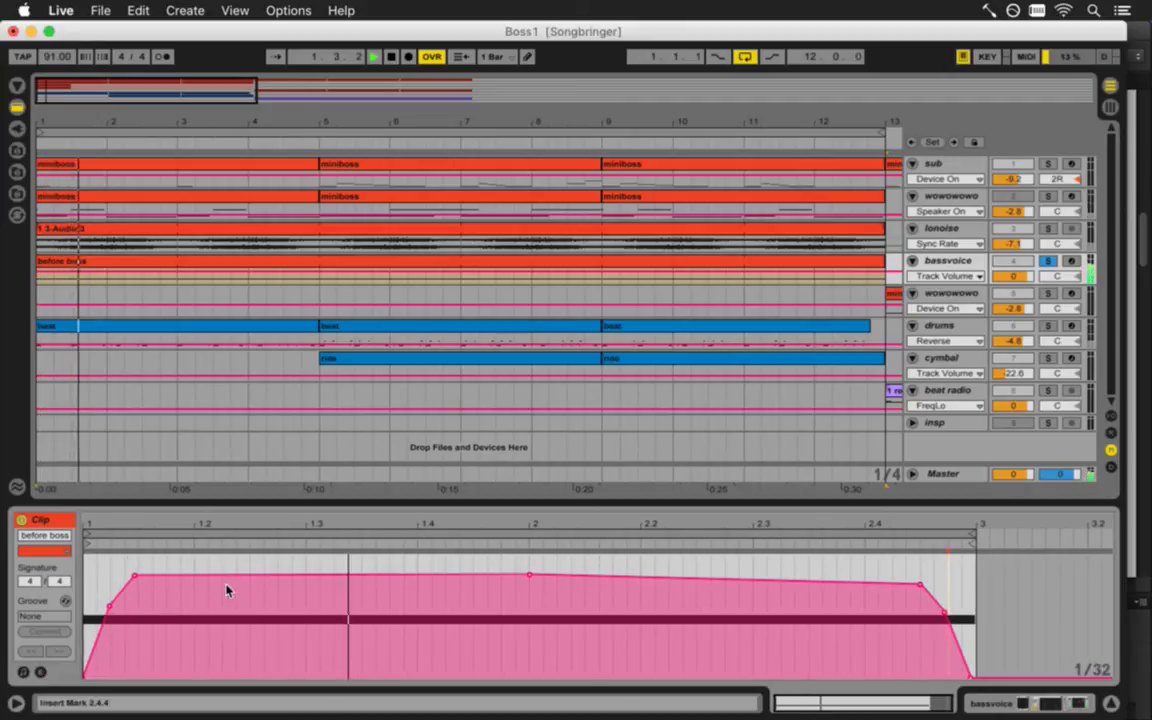
Lengthen the clip envelope's rise by replacing the early peak breakpoint with one at beat 1.3 and lowering the first two raised breakpoints
left_click(306, 578)
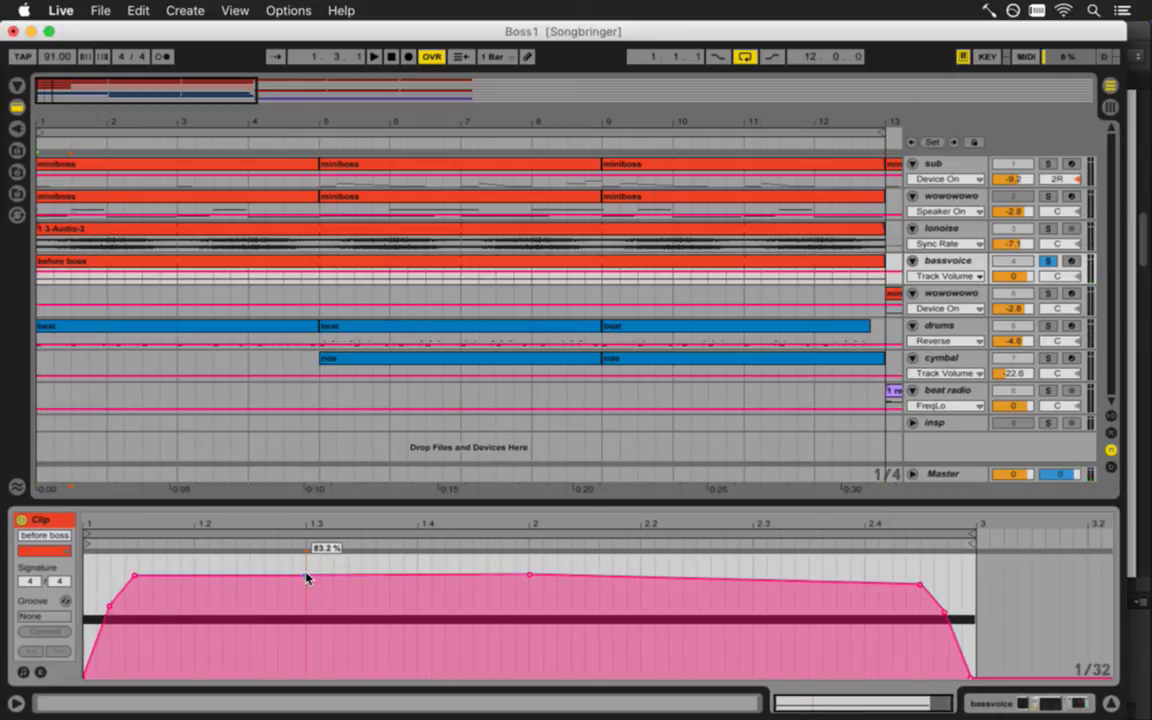
left_click(136, 578)
key("space")
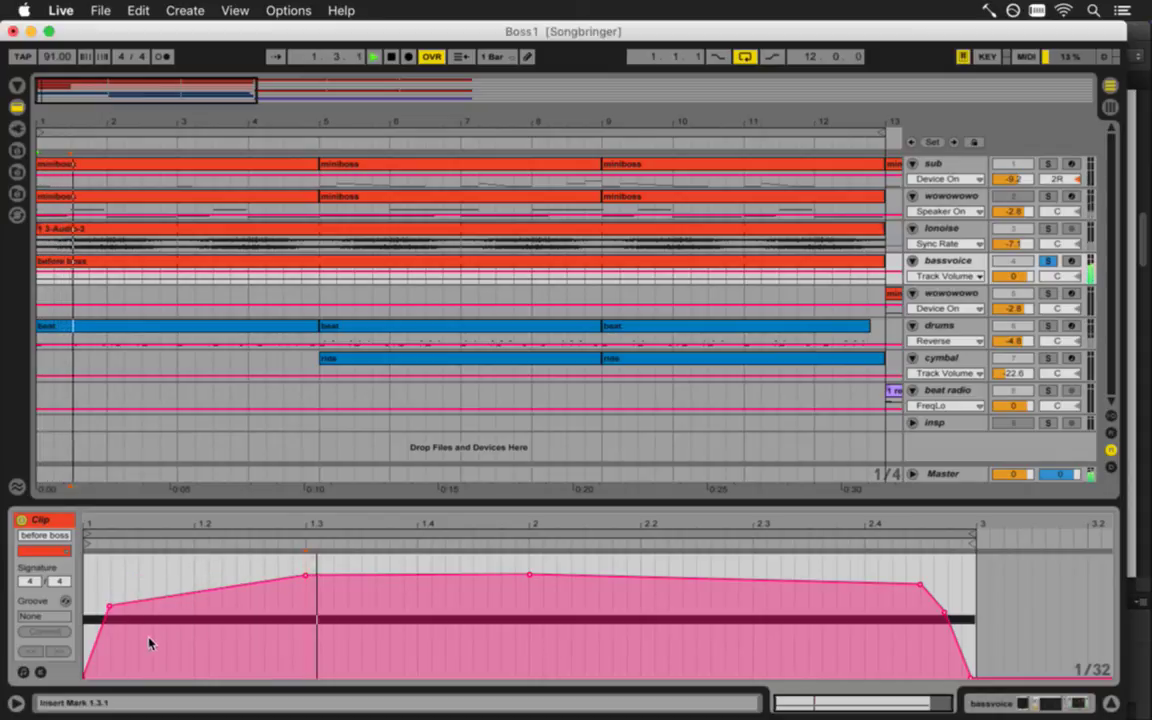
left_click_drag(110, 611, 109, 617)
mouse_move(306, 580)
left_click_drag(306, 580, 306, 582)
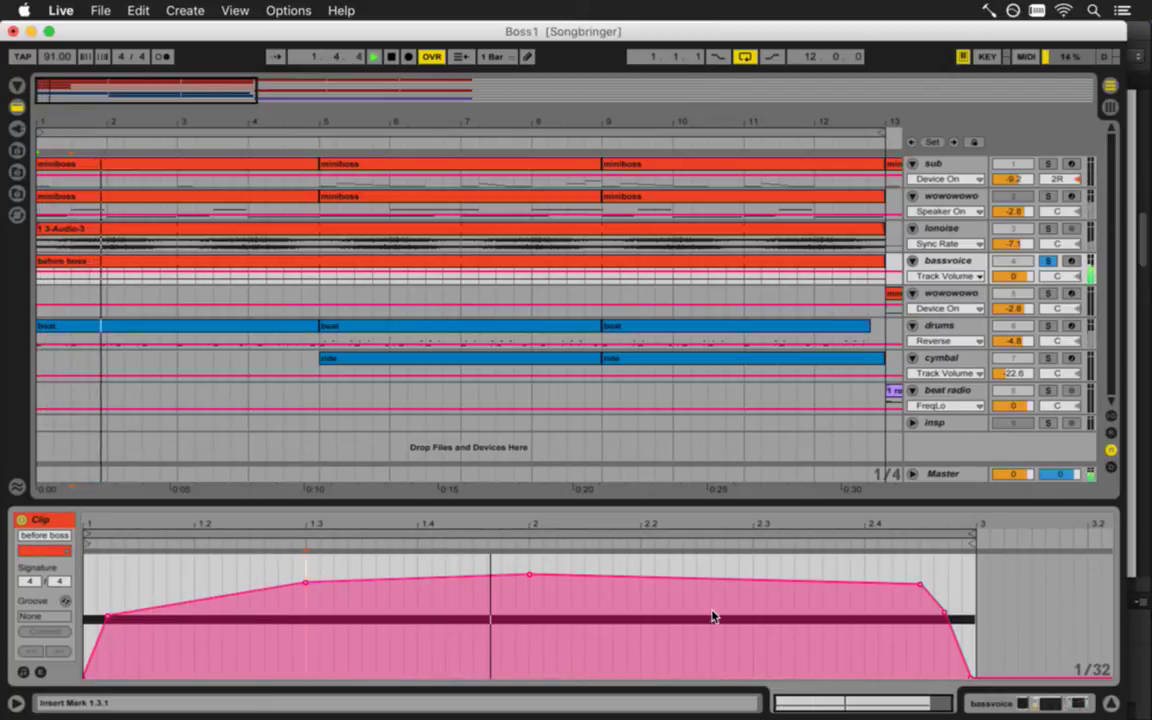
Move the late plateau breakpoint to about beat 2.3 at 79.6 %, soften the envelope's outer shoulders, and audition it
left_click(921, 587)
left_click_drag(921, 587, 747, 580)
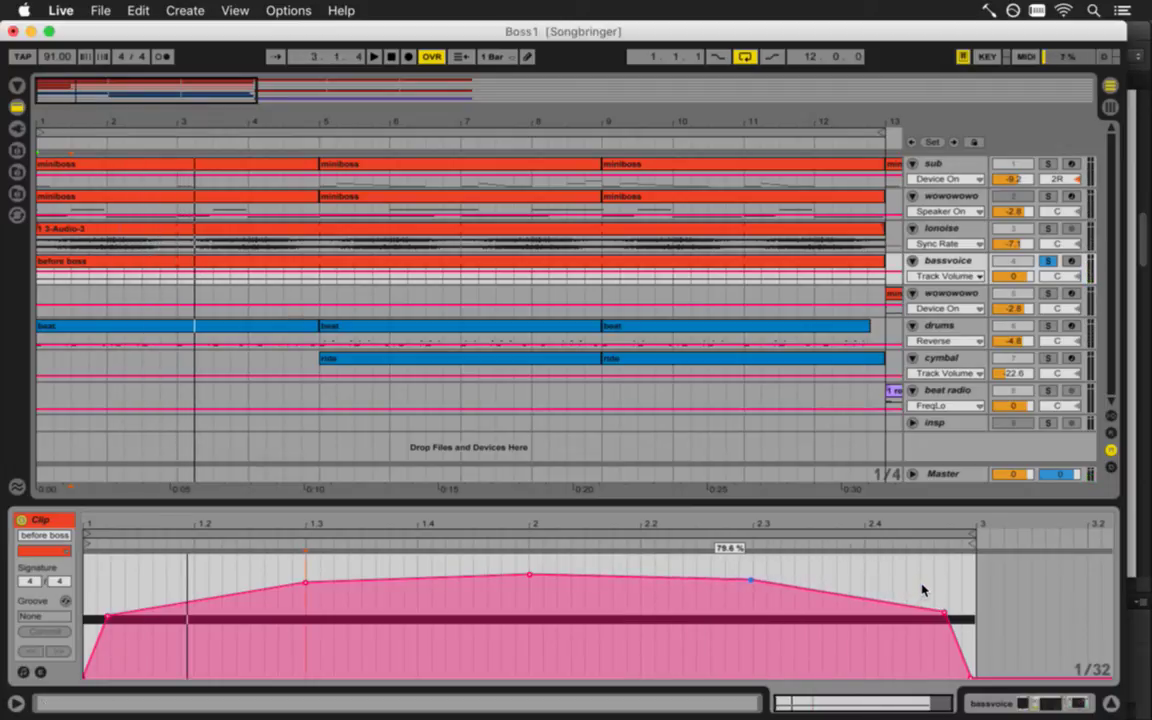
key("space")
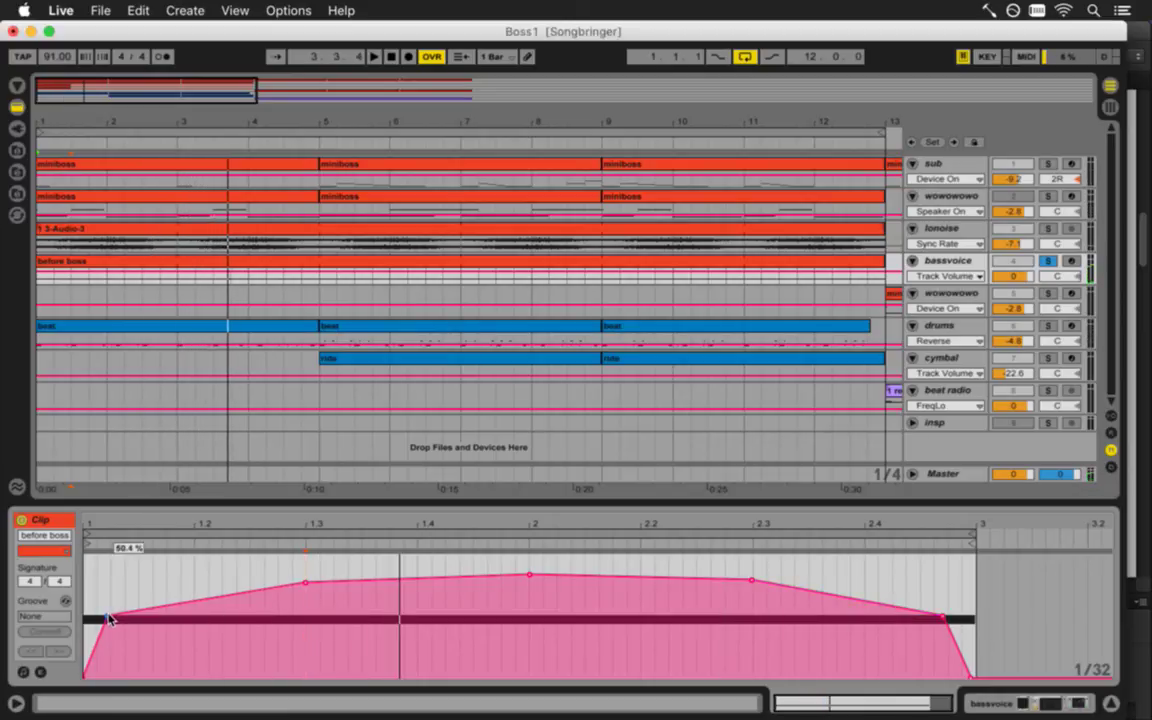
key("space")
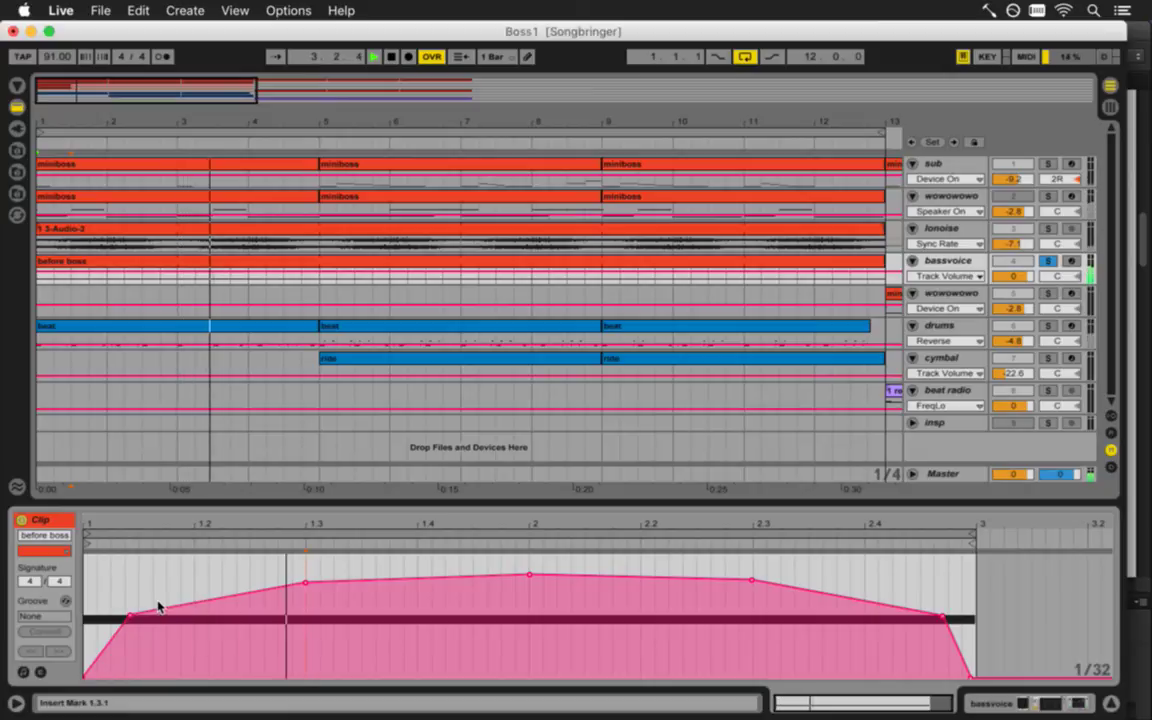
Reshape the start of bassvoice's clip volume envelope by adding a low breakpoint near 1.1.2 and shifting the first raised breakpoint later while auditioning
mouse_move(131, 618)
left_click_drag(131, 618, 146, 617)
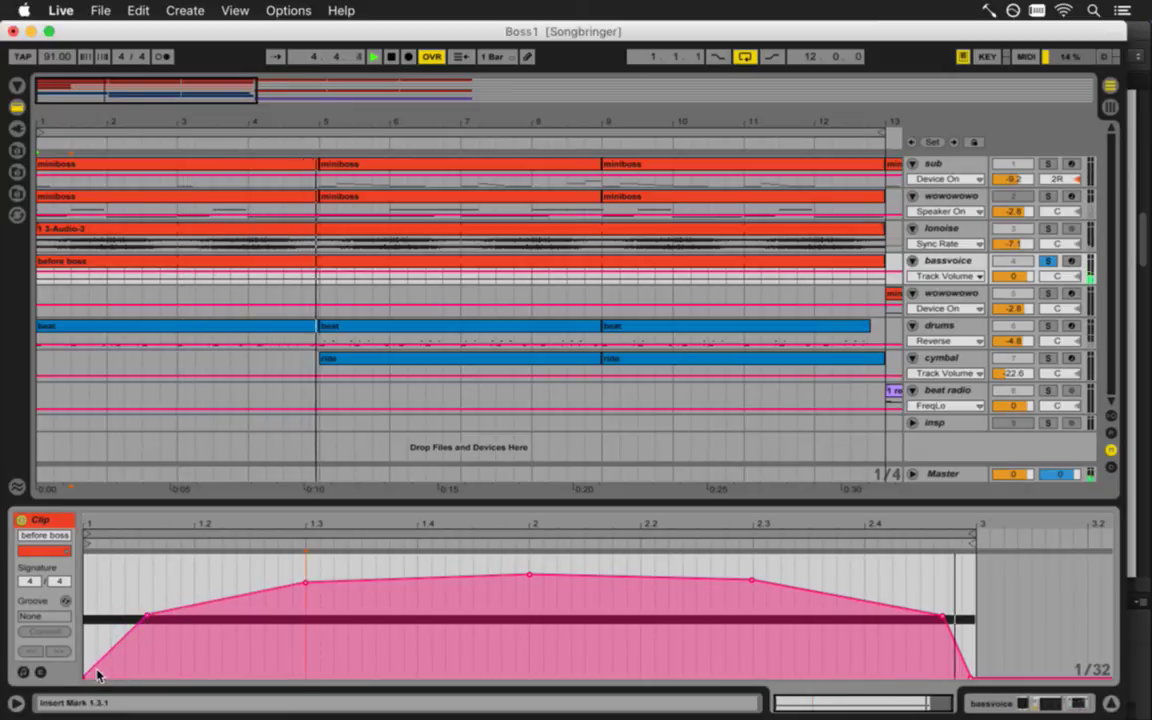
left_click(111, 656)
key("space")
key("space")
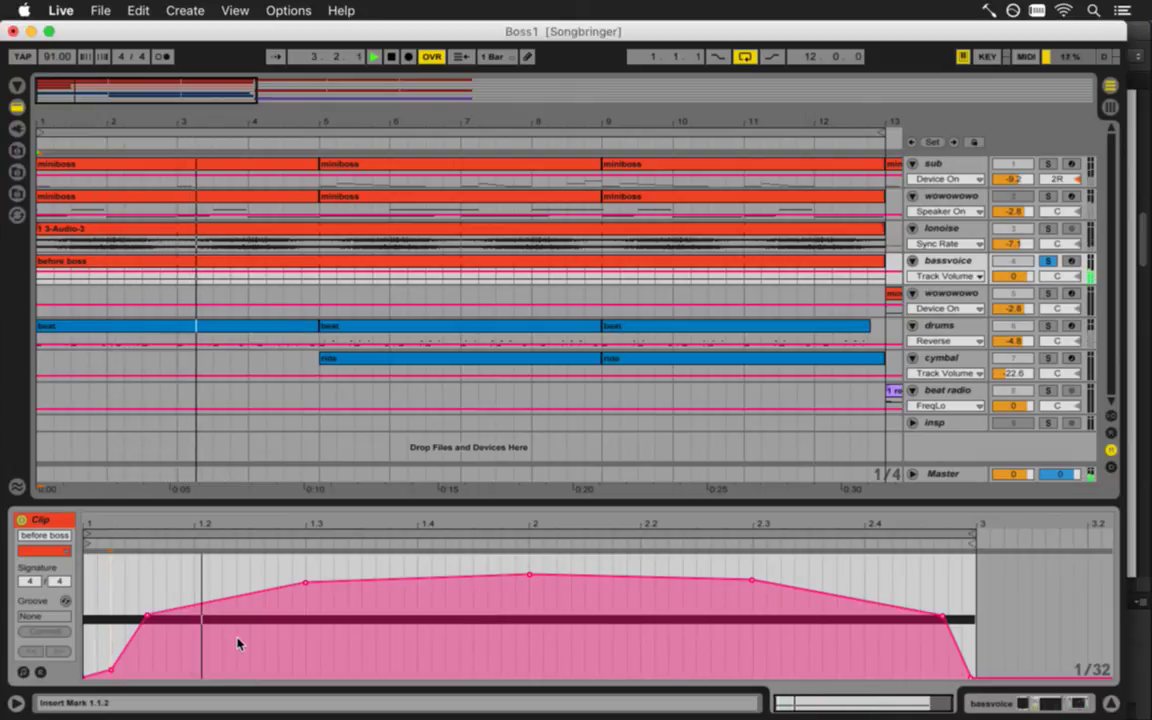
left_click_drag(148, 618, 164, 617)
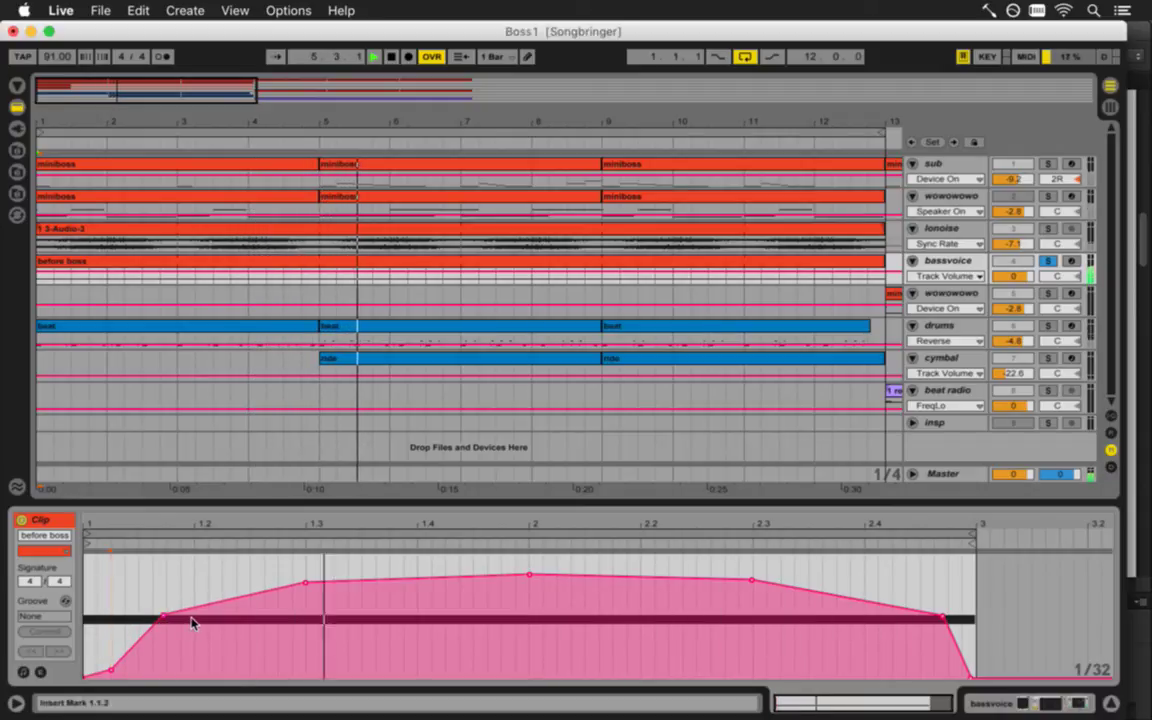
Save the set and audition the reshaped bassvoice in the full mix with its solo off
key("super+s")
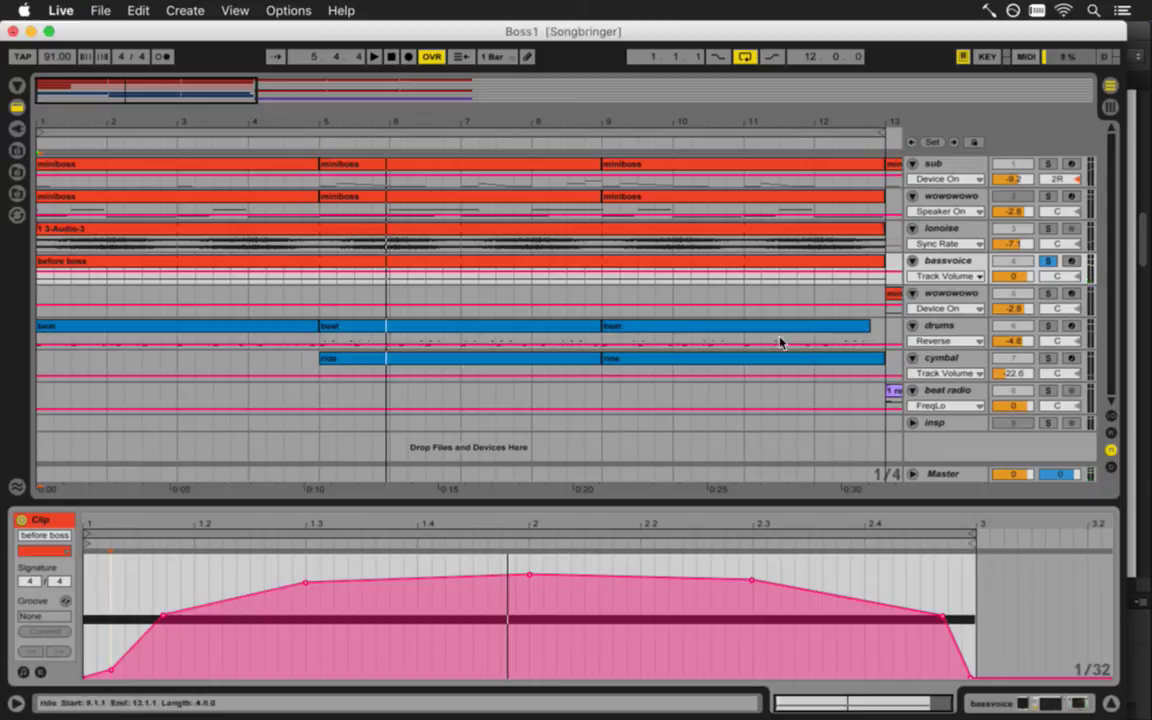
key("space")
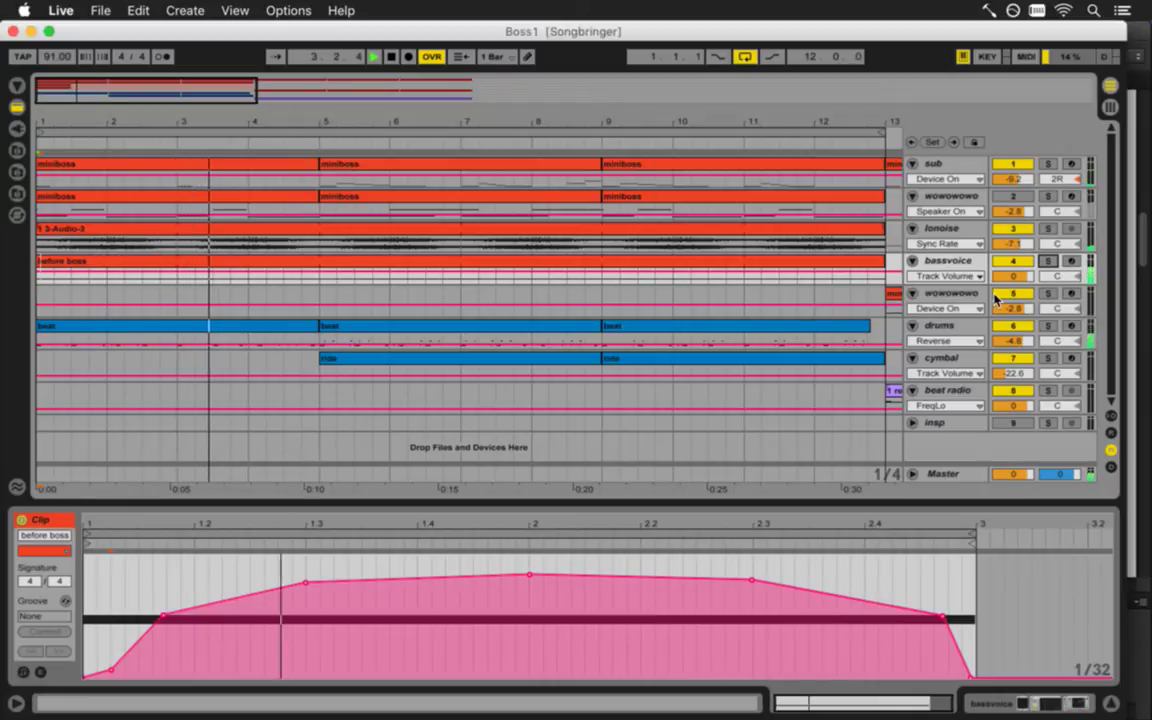
key("space")
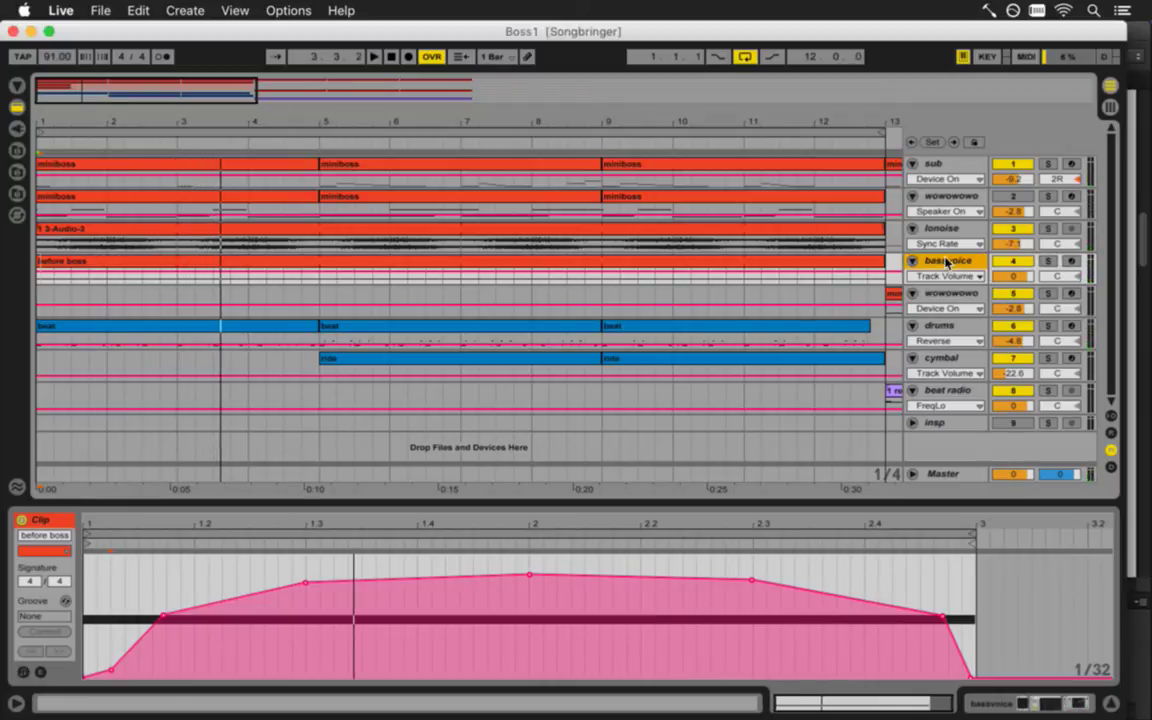
Add the Copycat preset of Auto Pan to the bassvoice track and place it after the Compressor
left_click(18, 85)
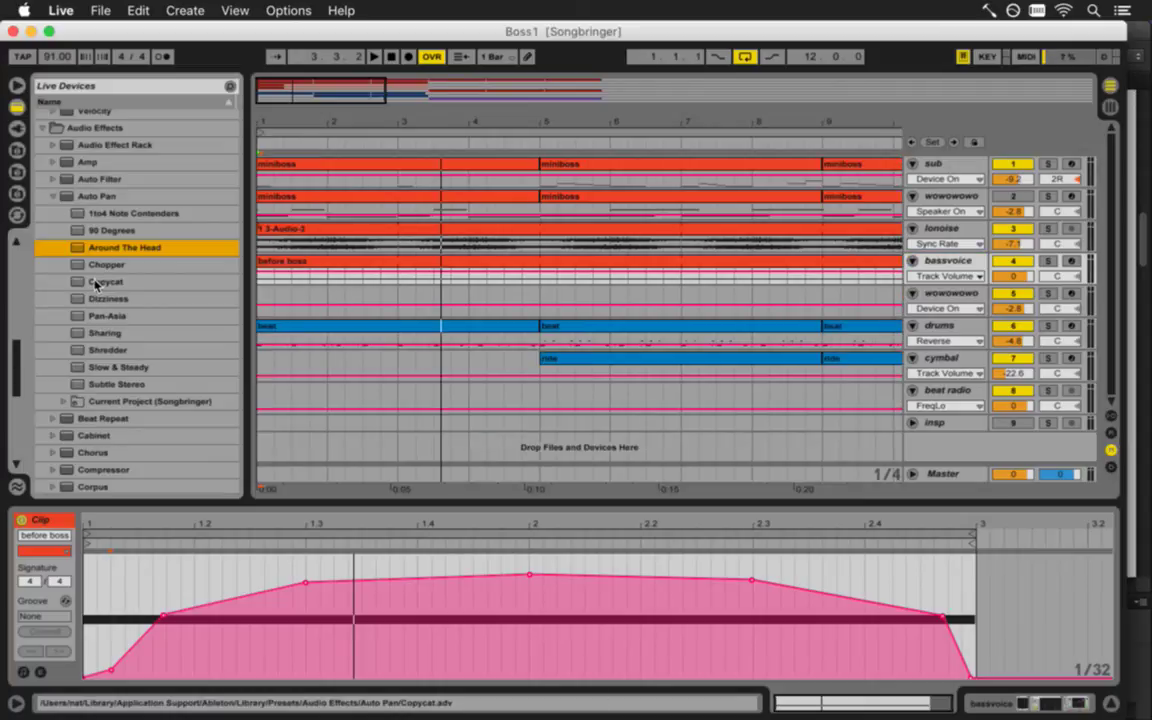
key("shift+Tab")
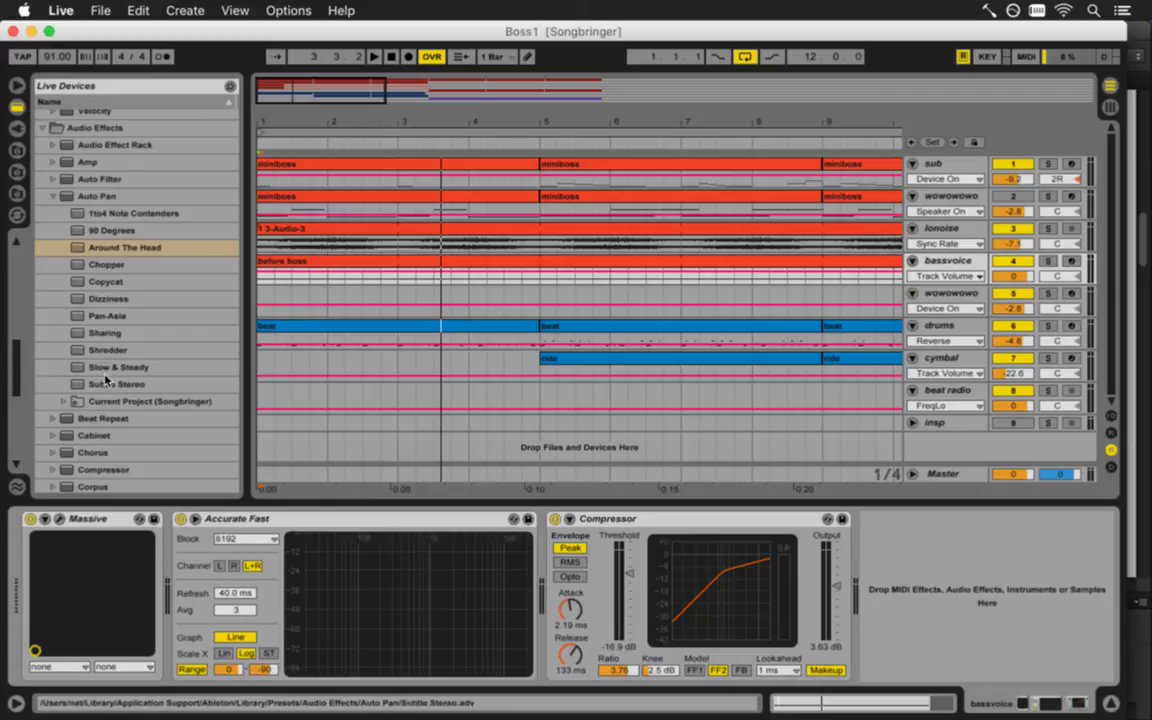
left_click_drag(105, 283, 645, 603)
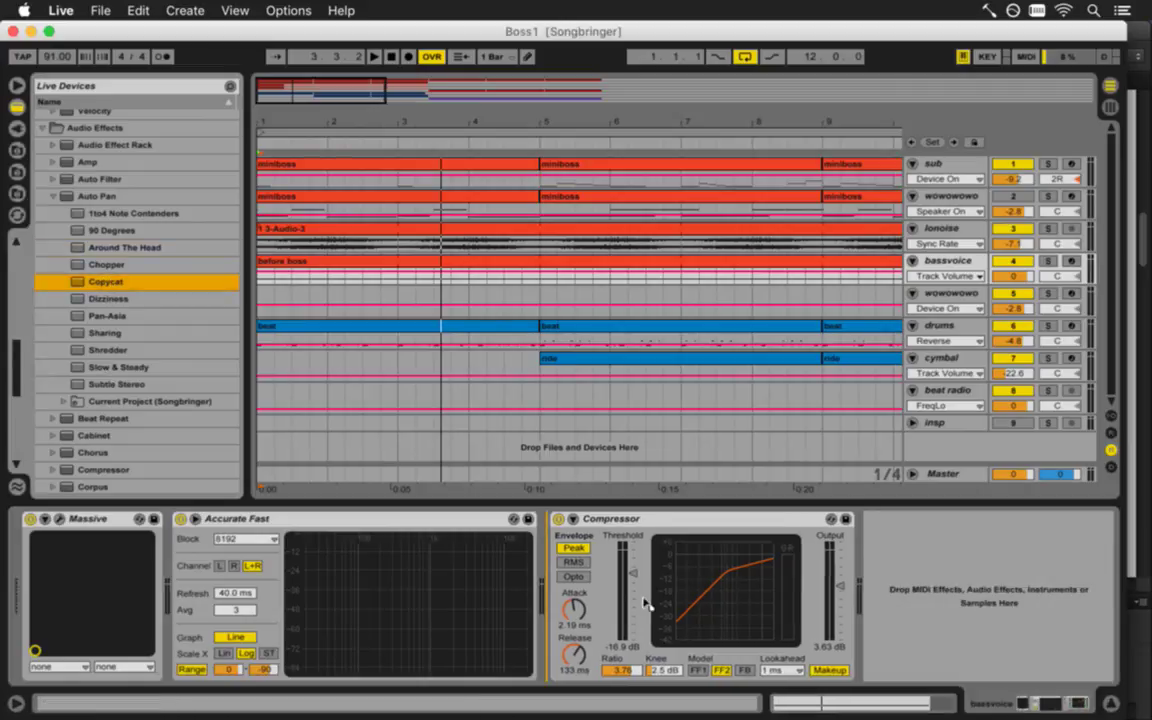
left_click_drag(575, 601, 575, 603)
key("space")
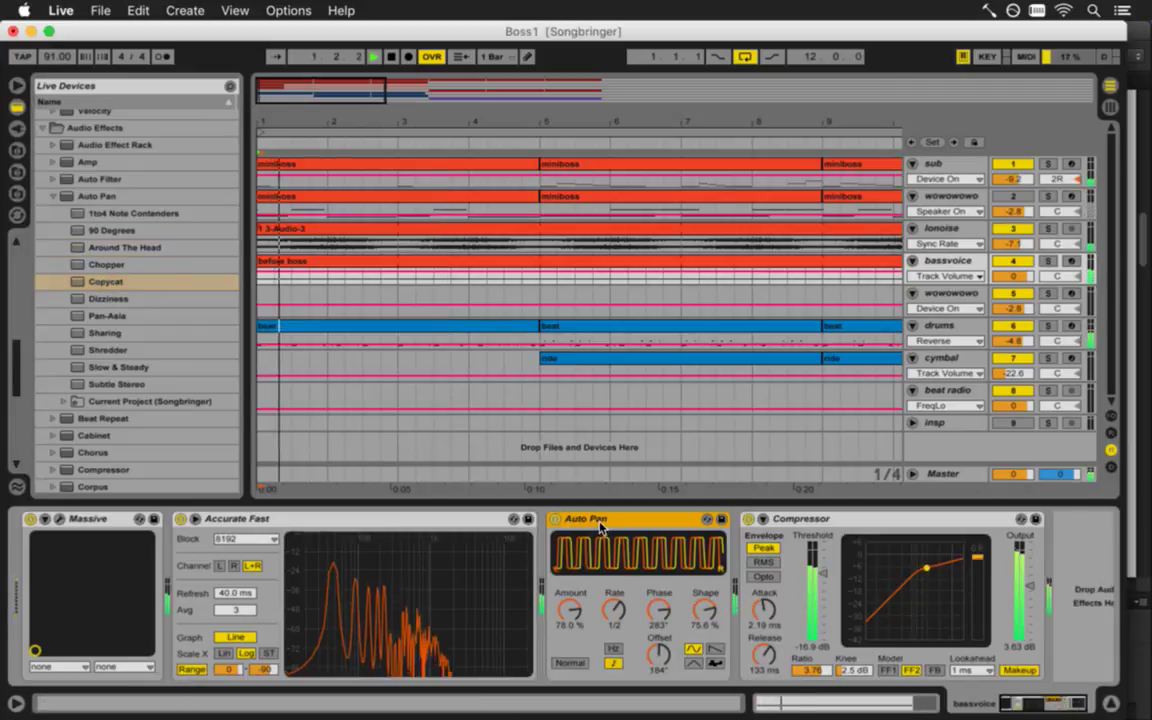
left_click_drag(918, 530, 556, 524)
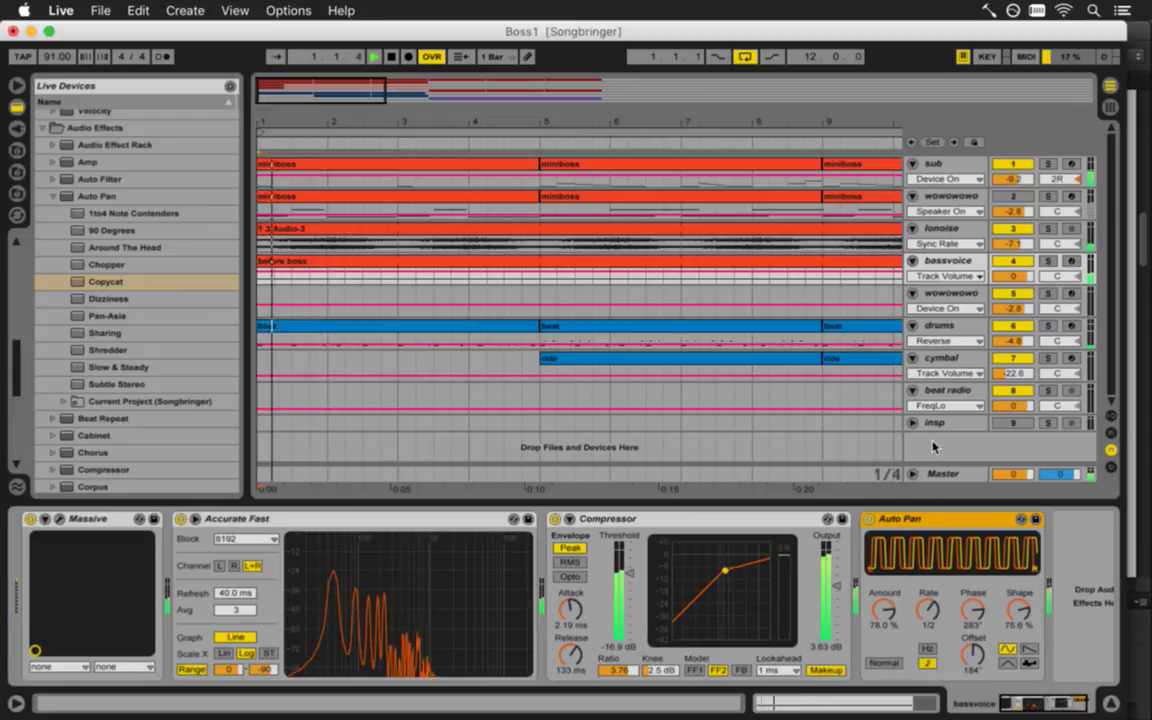
Solo bassvoice and slow its Auto Pan Rate to 1 while listening from the start
left_click(1047, 261)
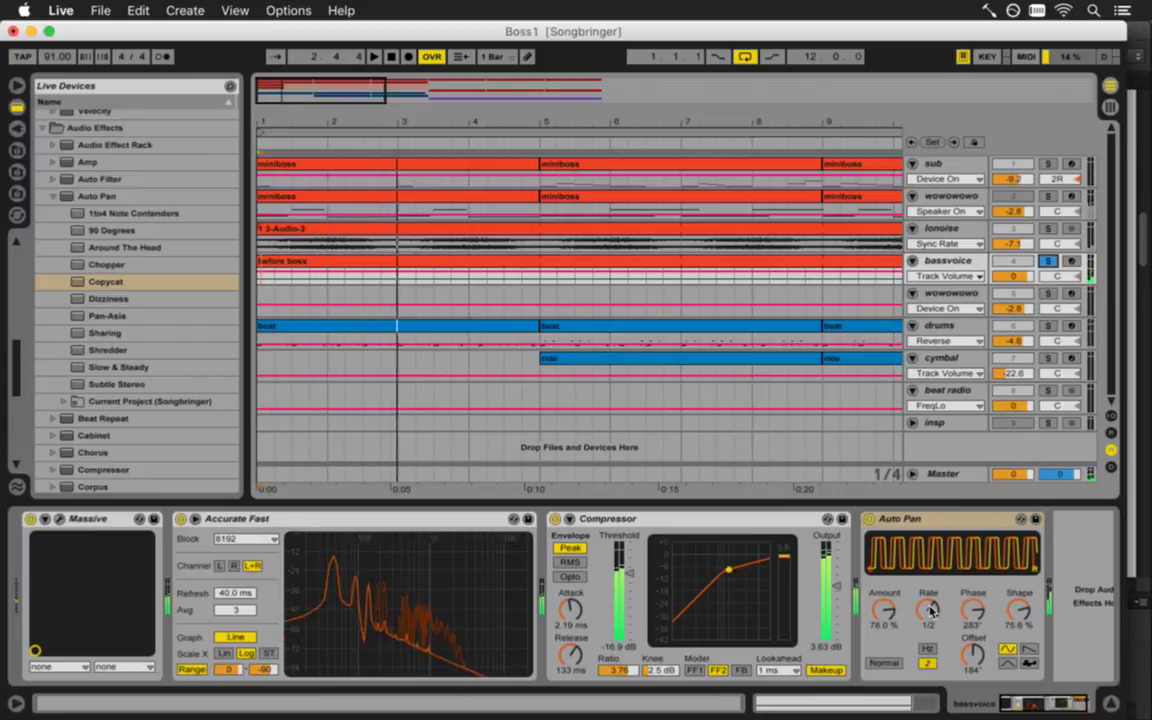
key("Tab")
key("Tab")
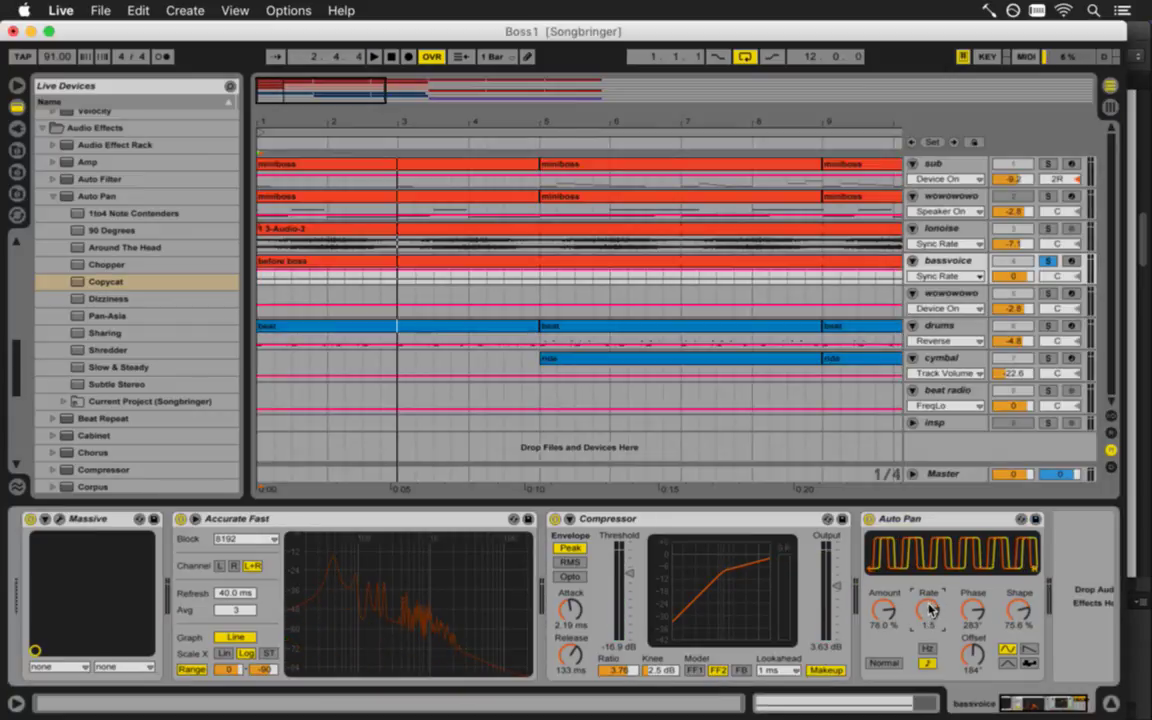
key("space")
left_click_drag(930, 609, 936, 609)
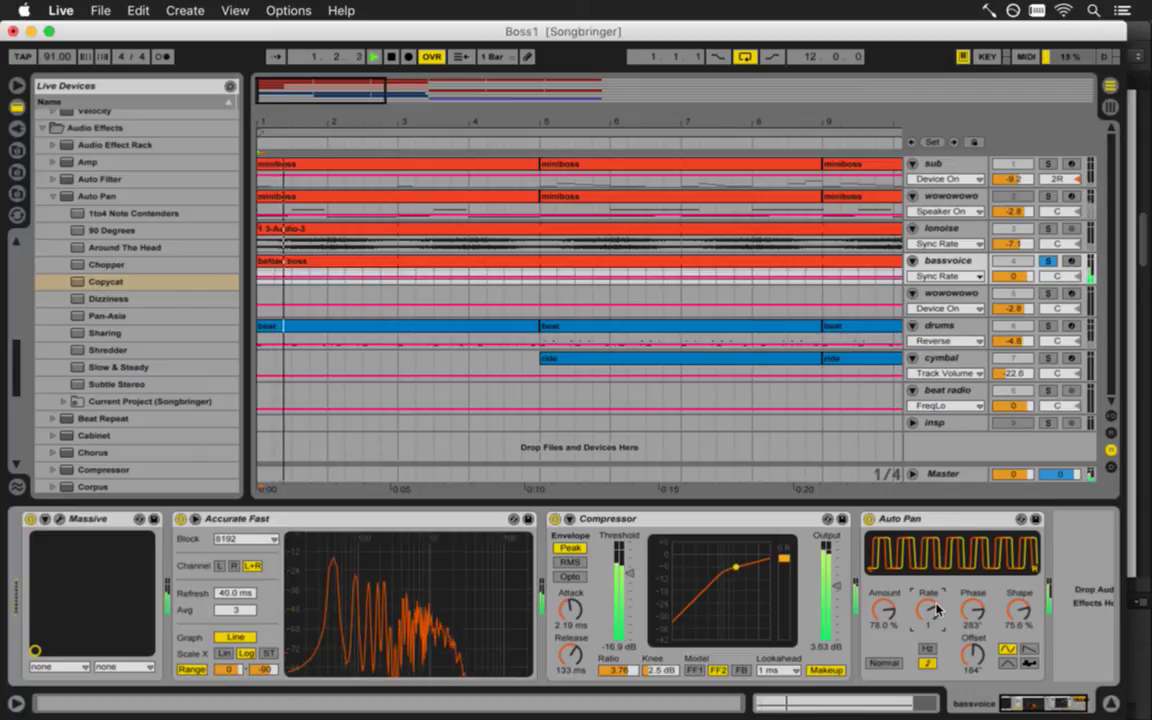
Lower bassvoice's Auto Pan Shape to 25.4 % and set its Rate to 1.5, auditioning from the start
left_click_drag(1019, 609, 1025, 597)
key("space")
key("space")
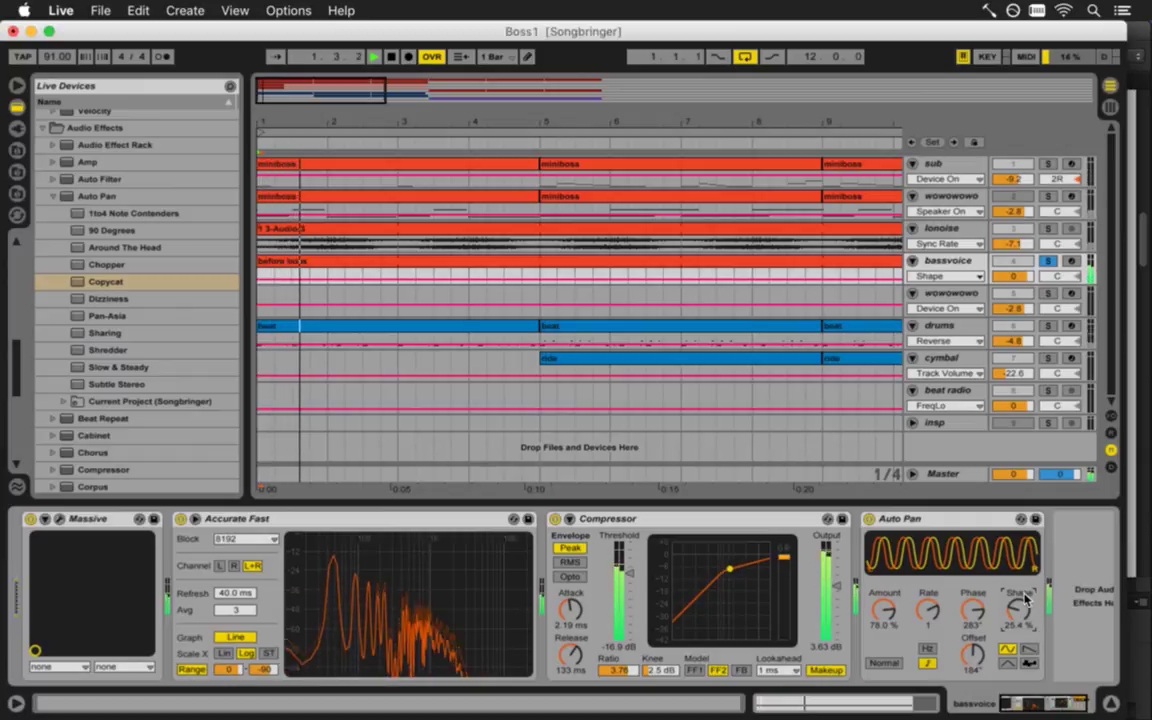
left_click(932, 610)
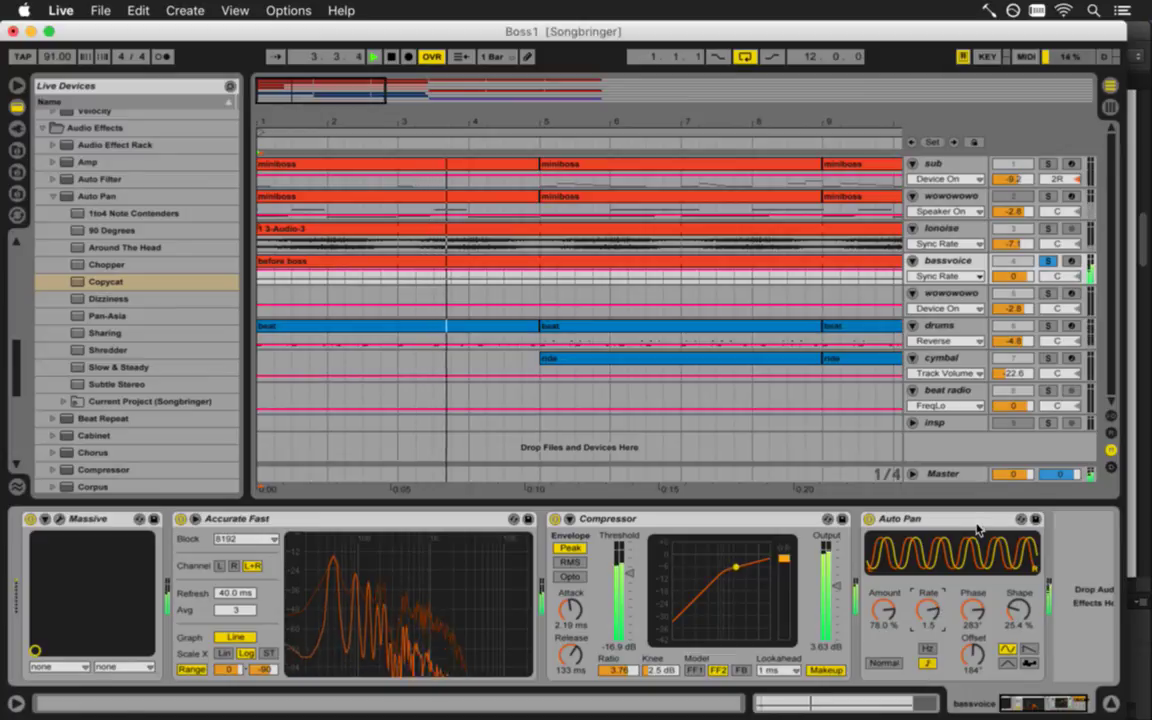
Unsolo bassvoice and set its Auto Pan Rate to 2 while the full mix plays
left_click(1049, 261)
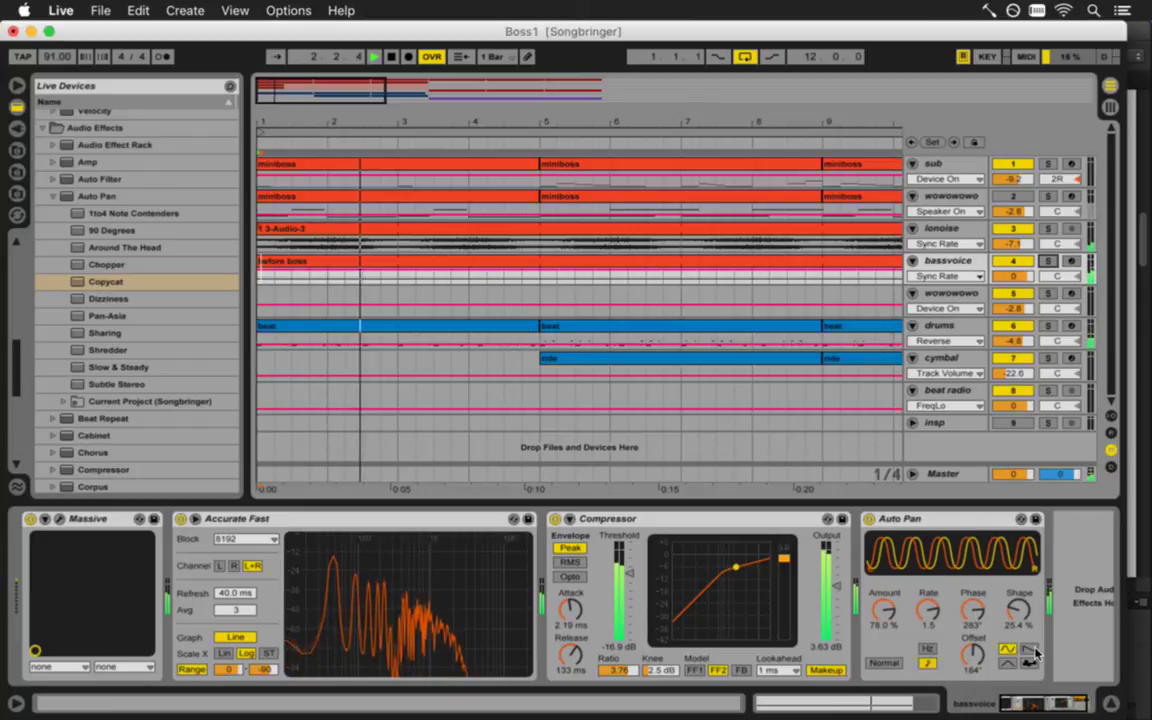
left_click(931, 612)
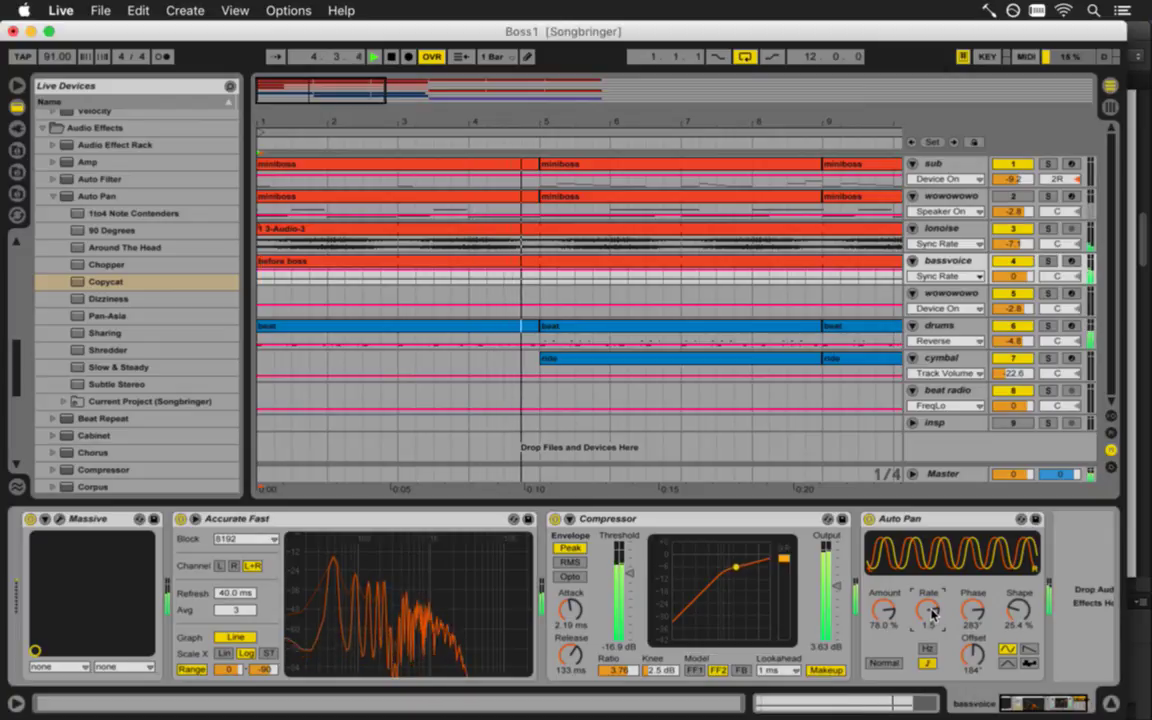
left_click_drag(931, 612, 957, 635)
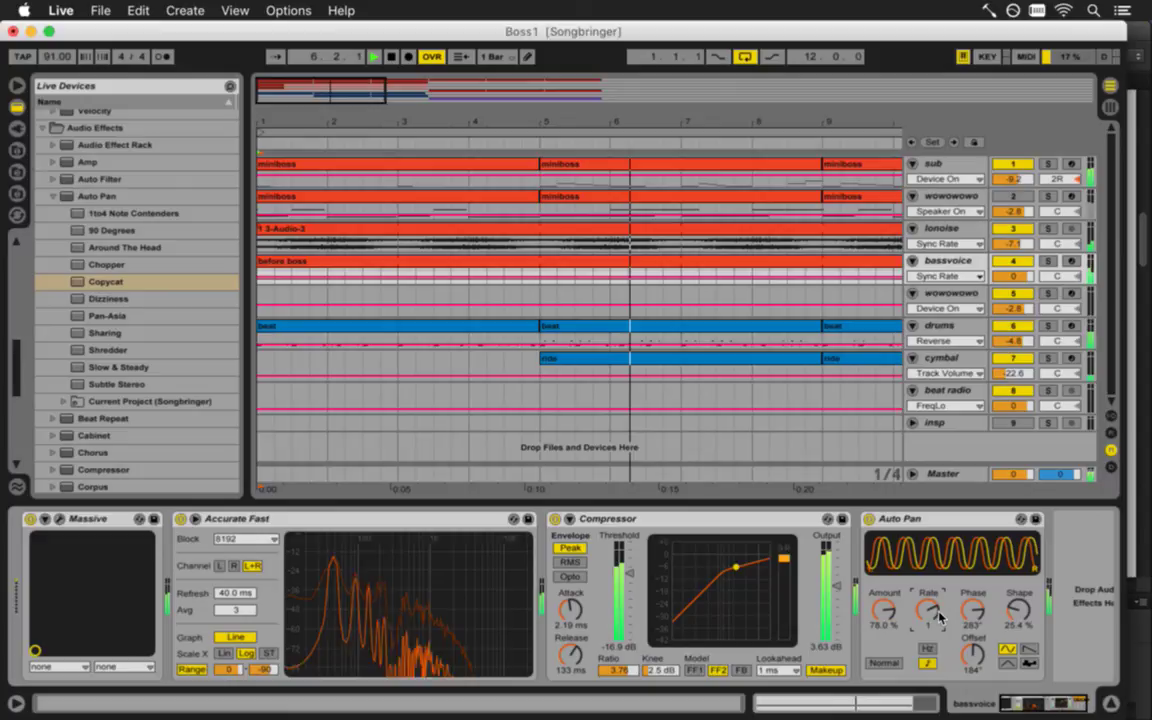
left_click_drag(931, 610, 933, 613)
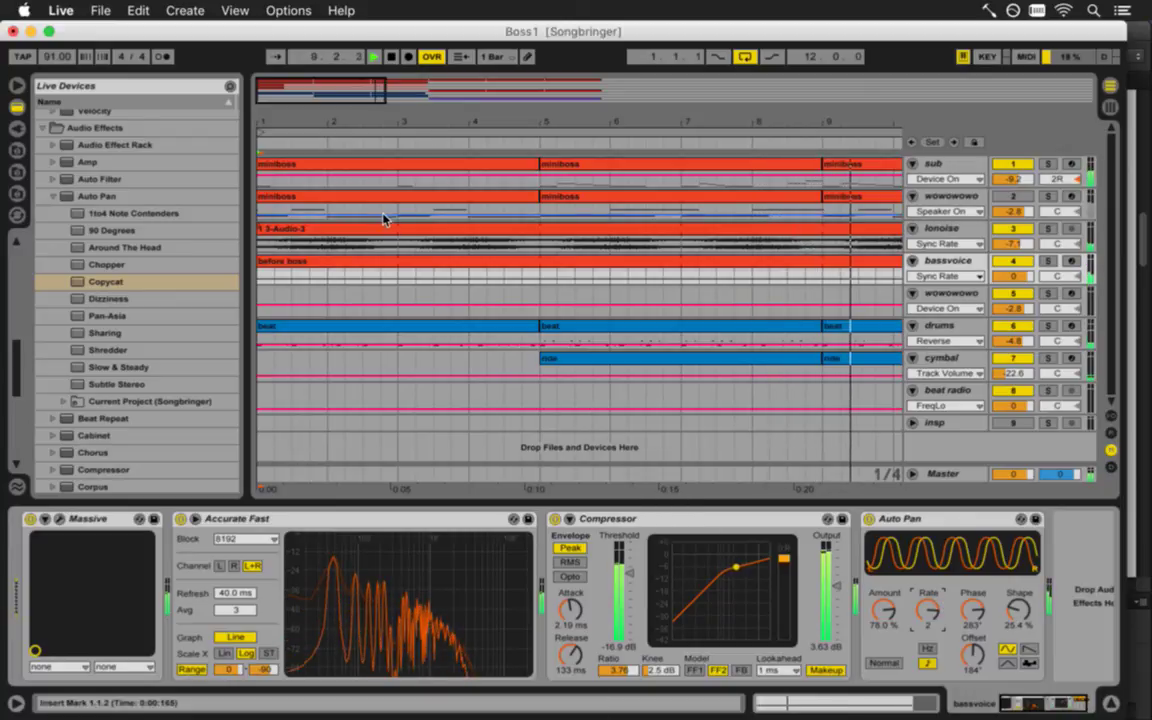
Solo lonoise, show its device chain, and play it from bar 6 before returning to the full mix
left_click(1047, 228)
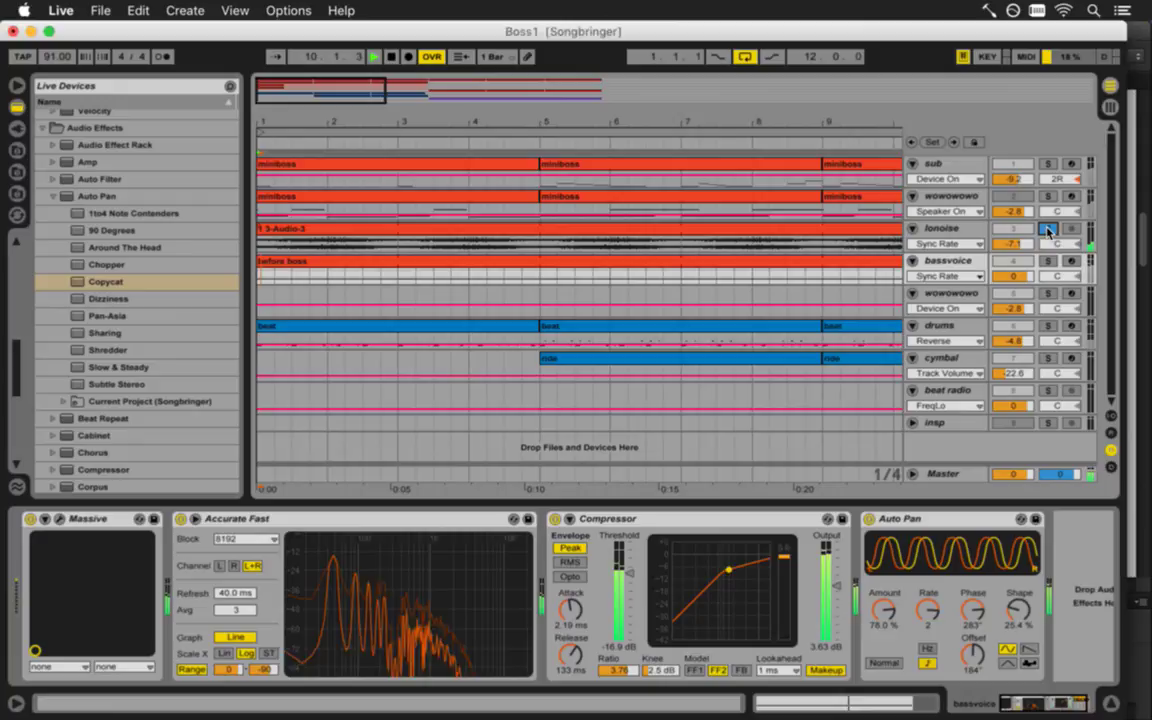
left_click_drag(567, 126, 391, 136)
key("space")
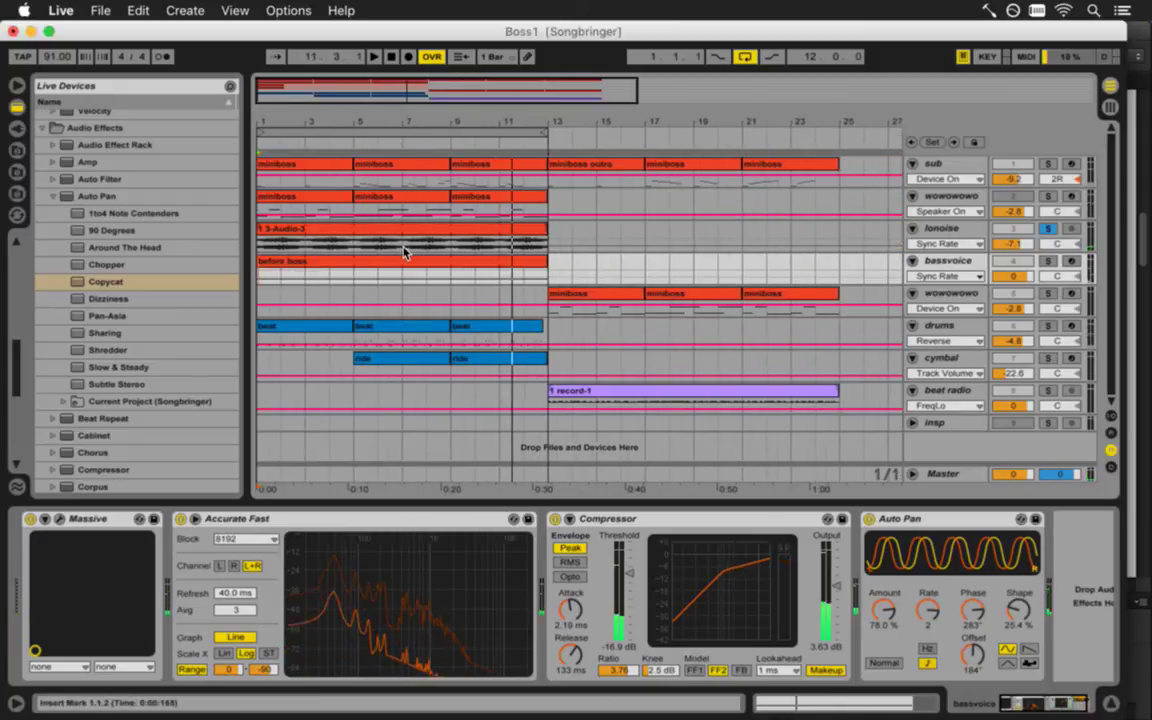
left_click(403, 244)
key("space")
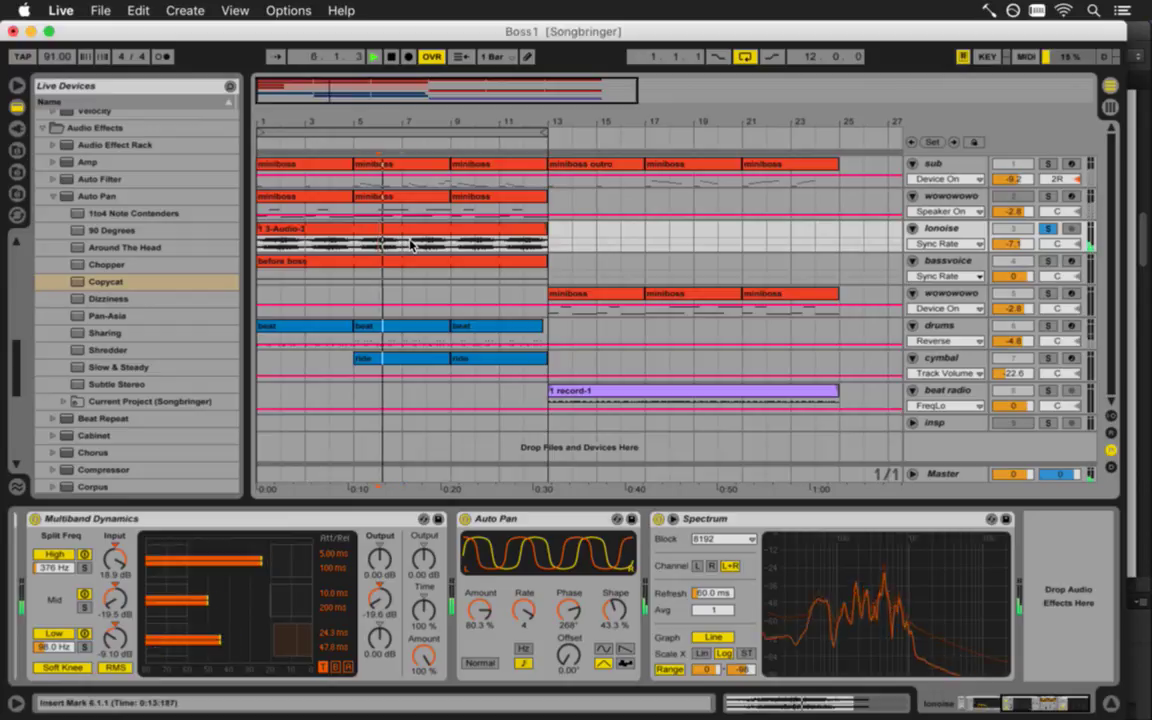
left_click(1055, 229)
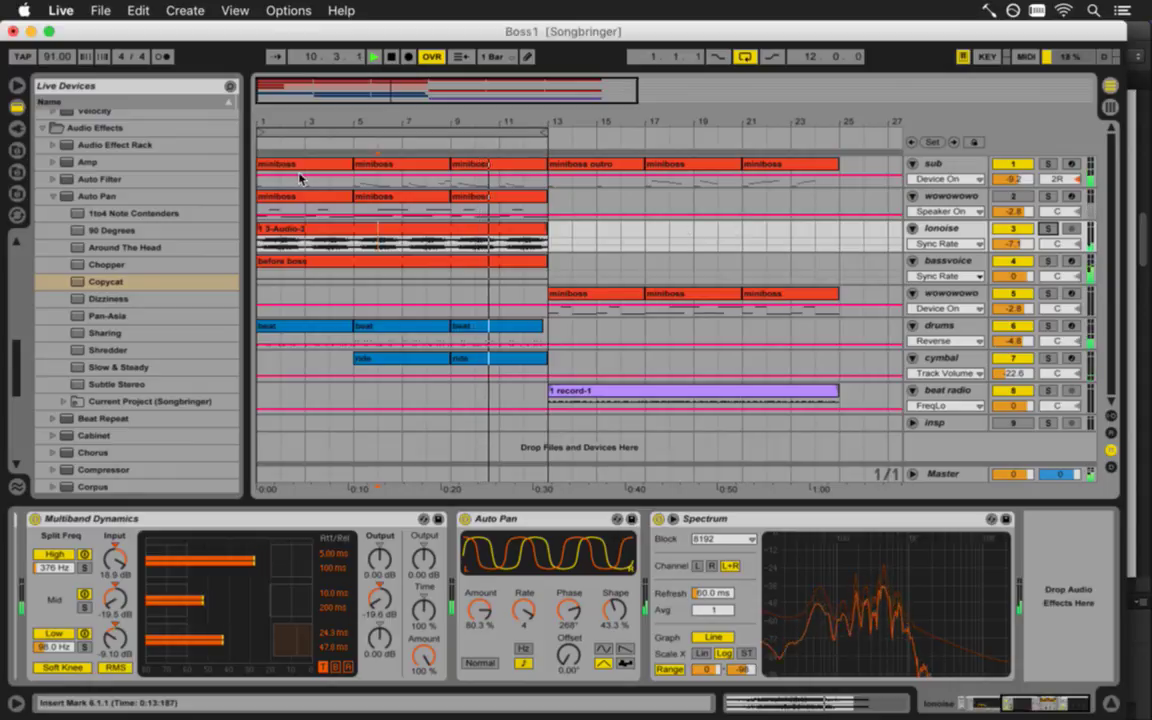
Hide the browser, switch the upper wowowowo track back on, and audition its miniboss part in the full mix from bar 9
left_click(17, 85)
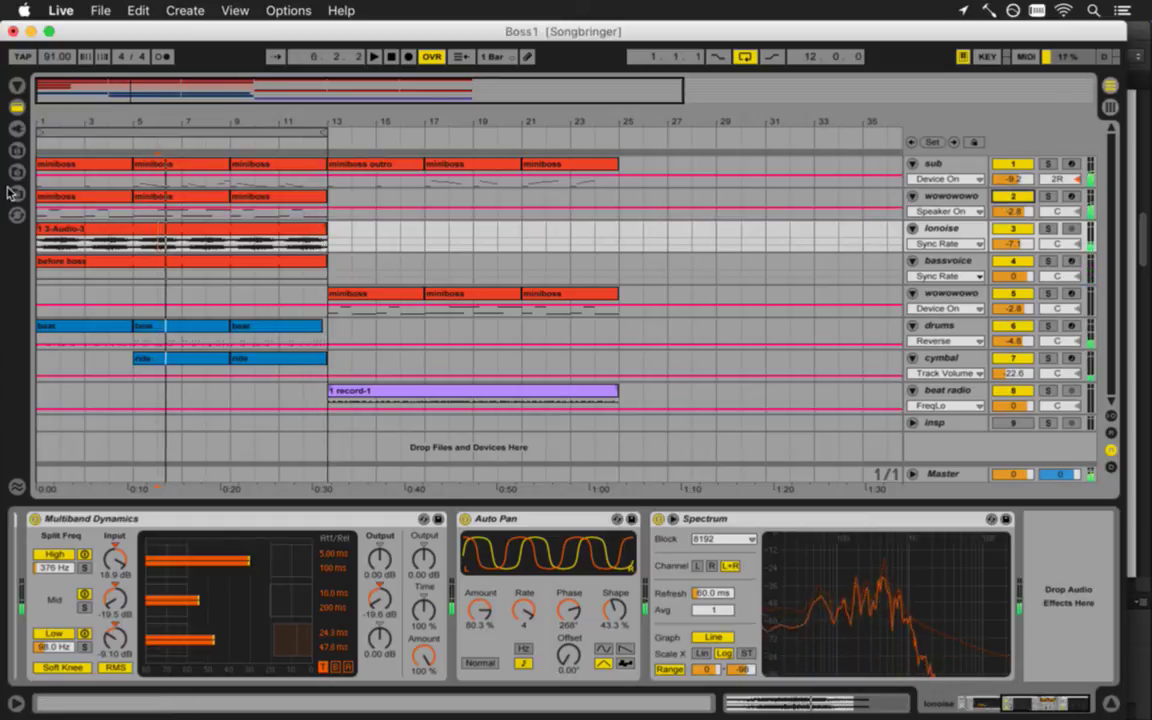
left_click(128, 215)
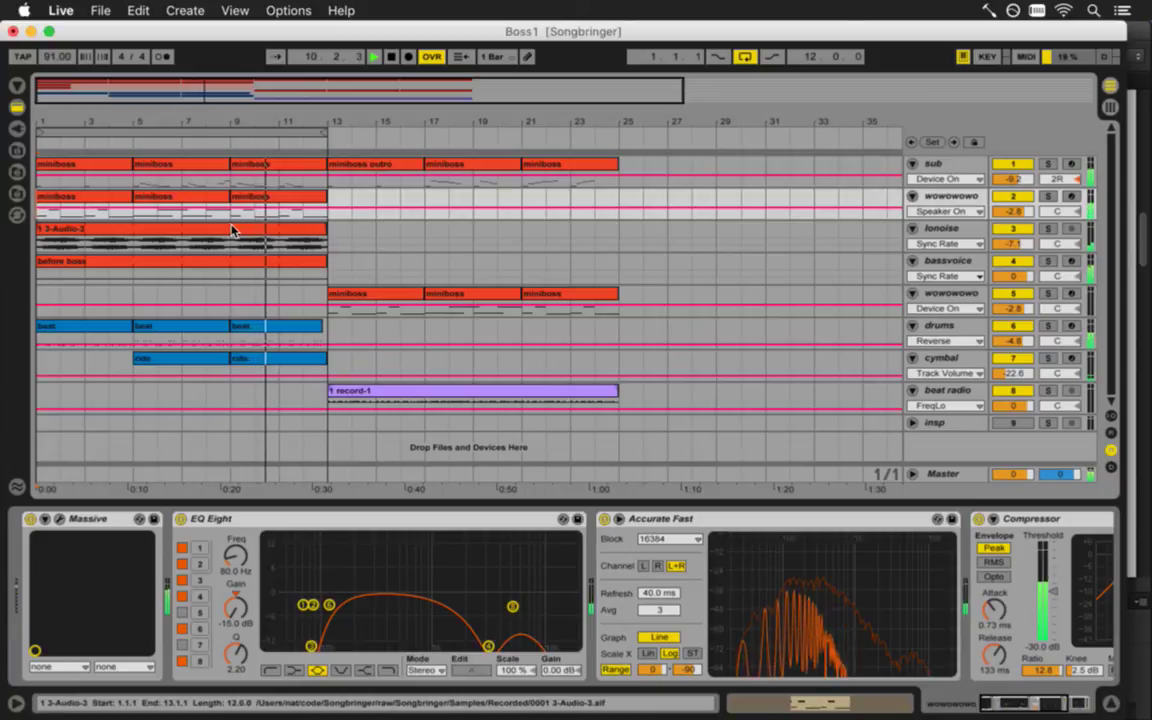
left_click(136, 275)
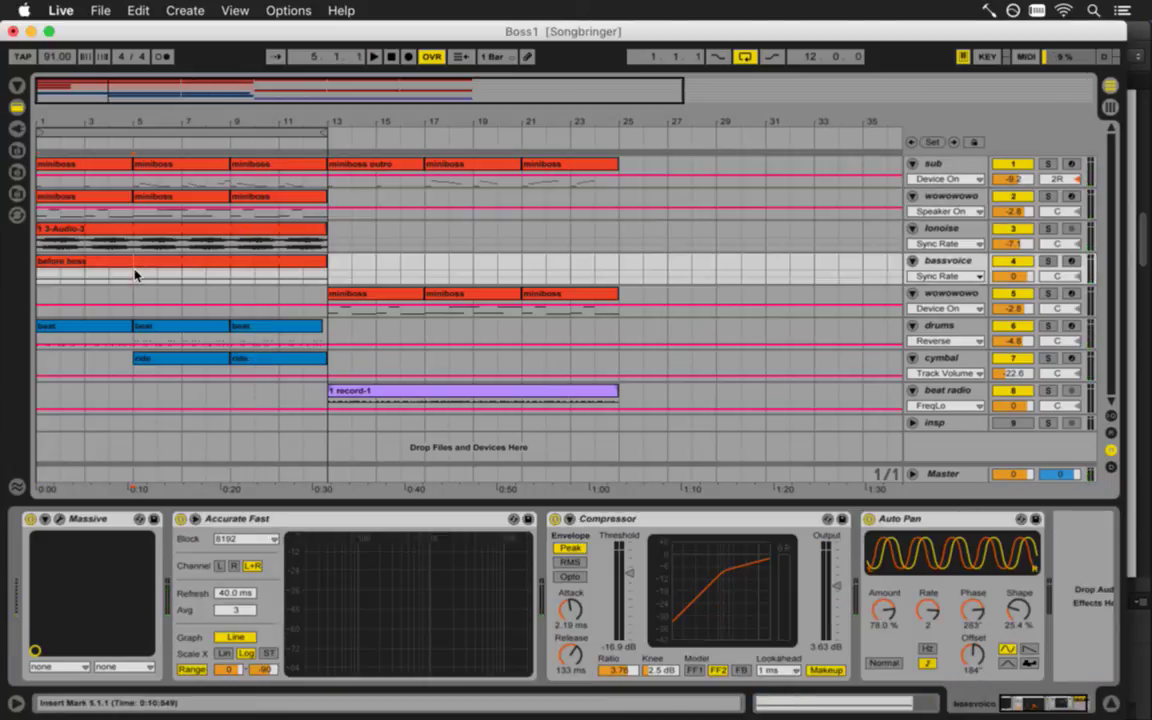
left_click(180, 199)
left_click(236, 215)
key("space")
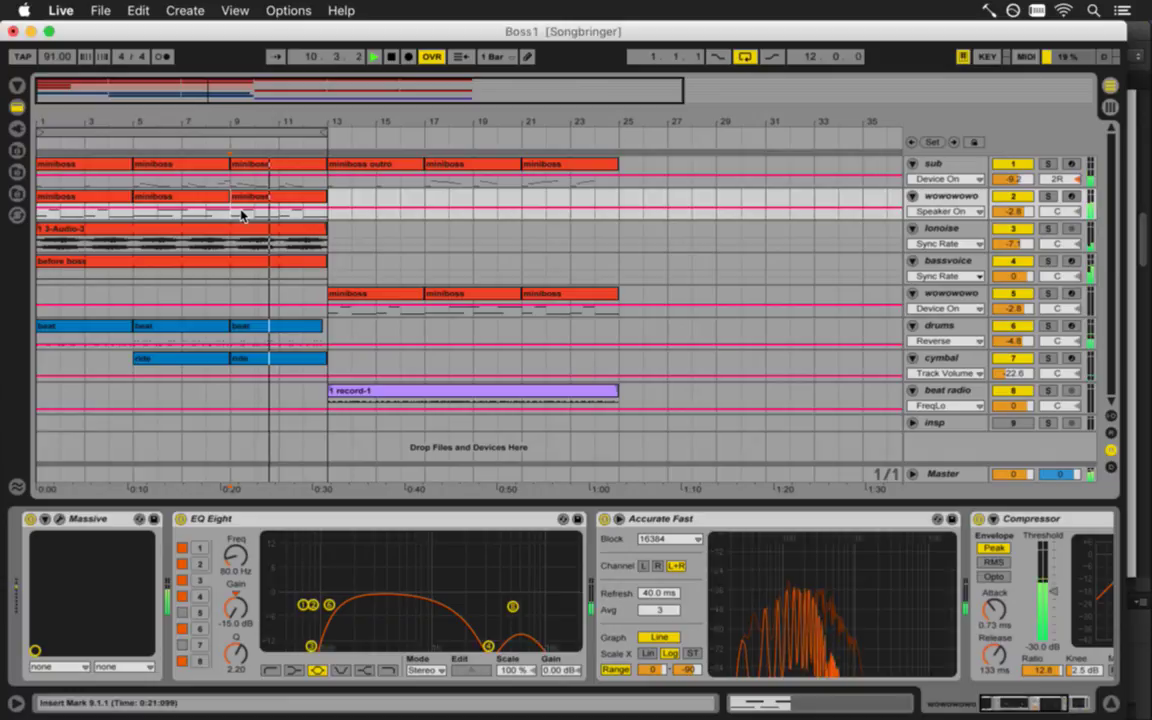
left_click(270, 196)
key("space")
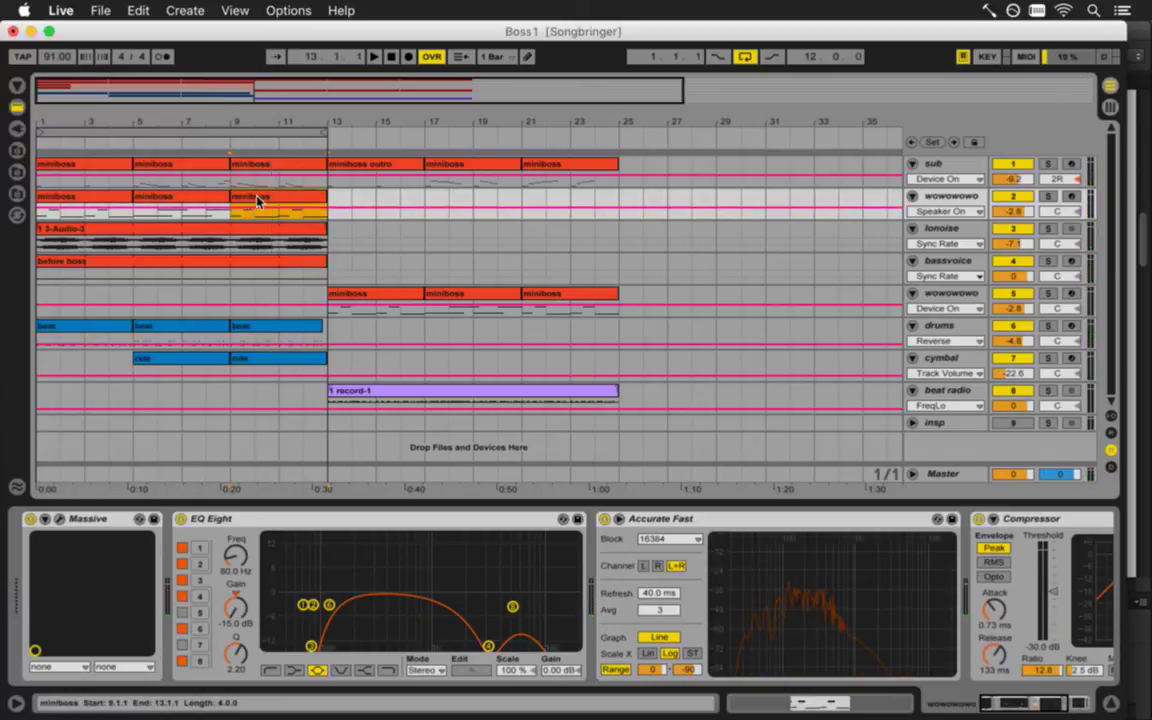
Duplicate the upper wowowowo track, deactivate the original, and place the insert marker at bar 1 of the copy
right_click(953, 198)
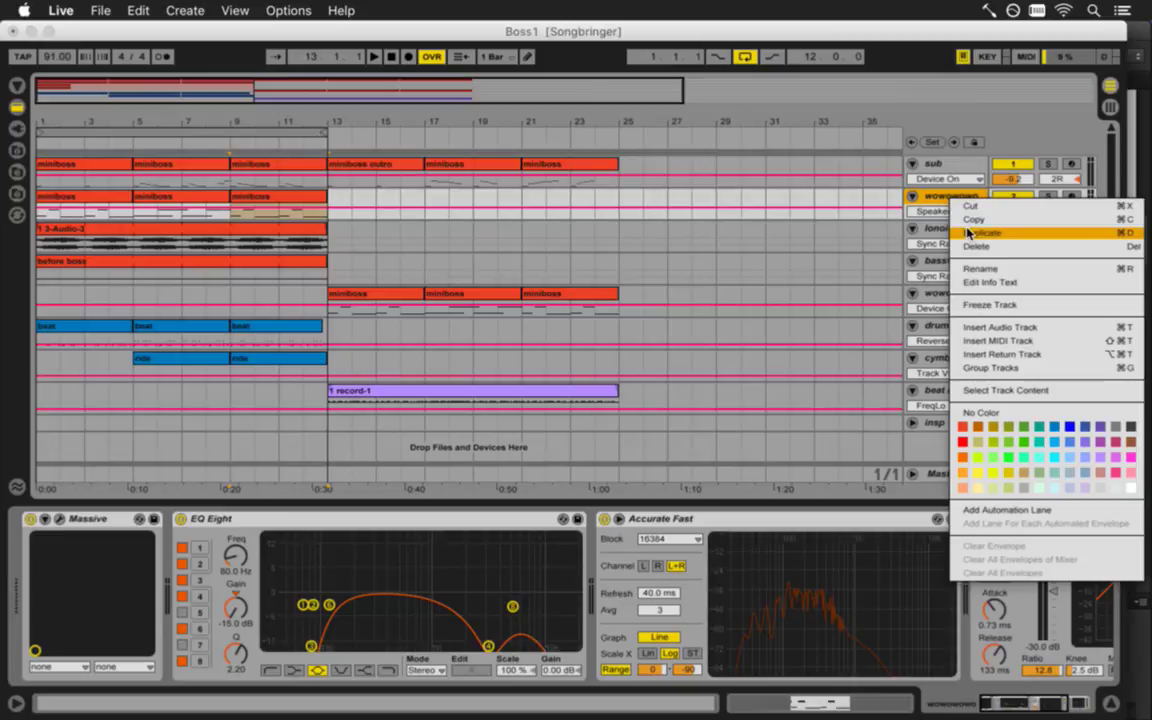
left_click(975, 233)
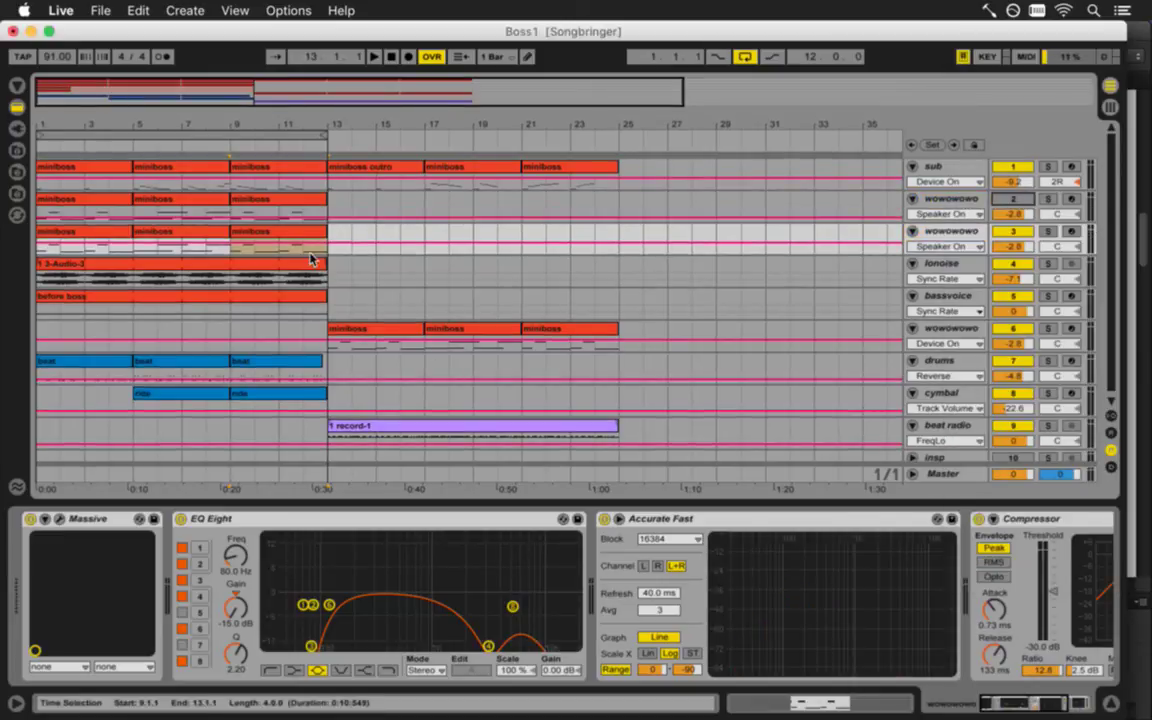
left_click(60, 252)
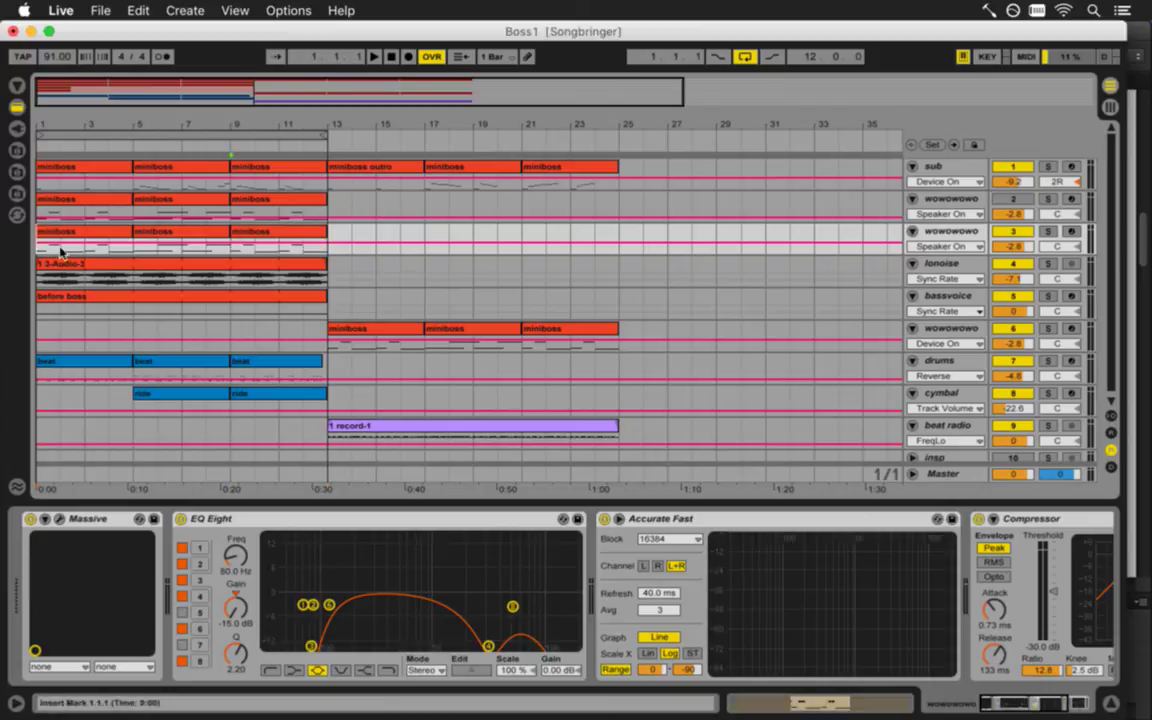
Open Massive on the duplicated wowowowo track and look through the presets in the My Favorites and My Massive Bass folders
left_click(57, 519)
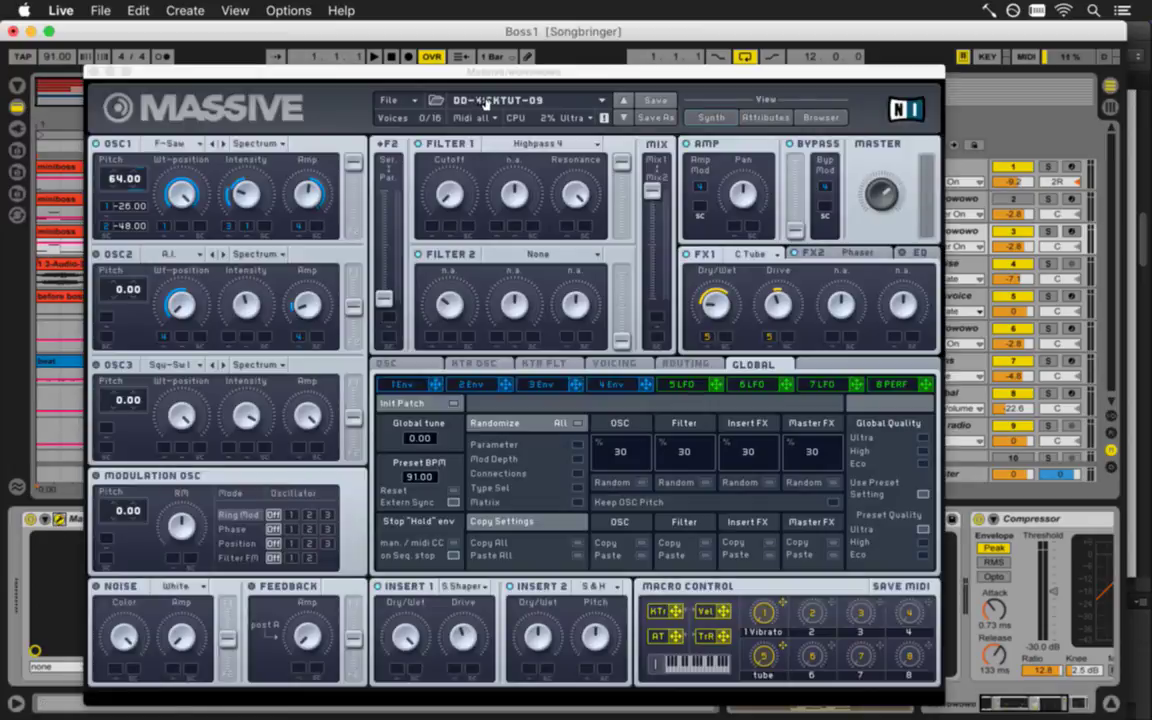
left_click(486, 101)
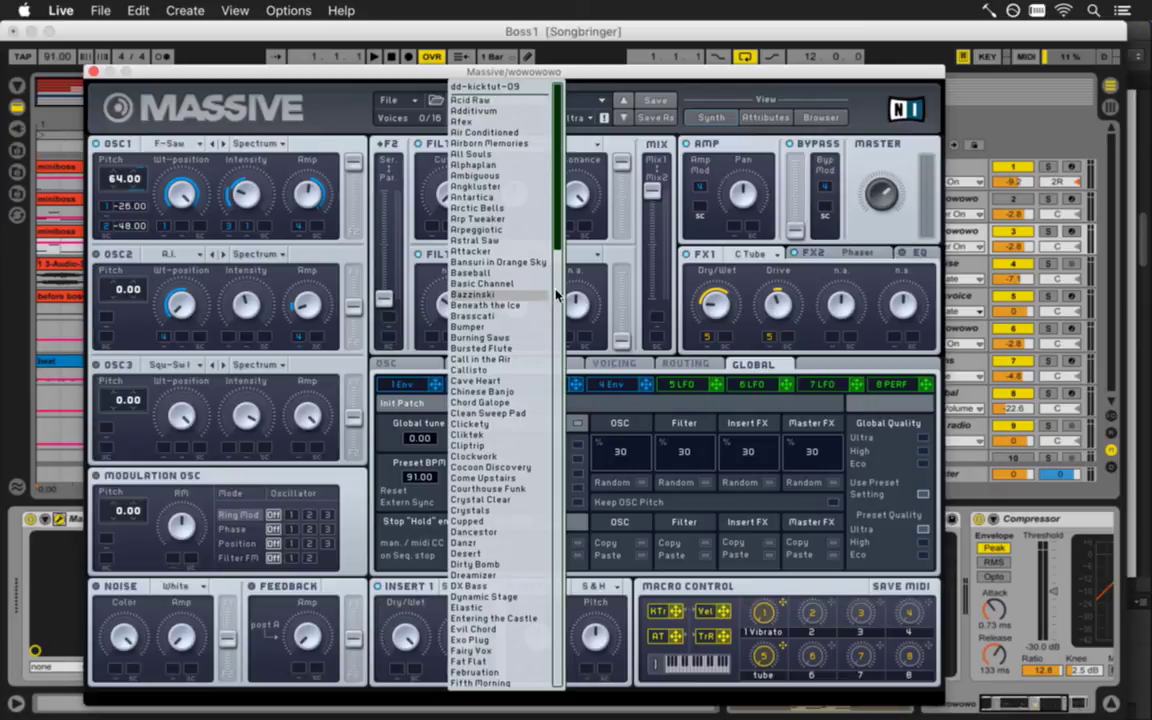
left_click(818, 117)
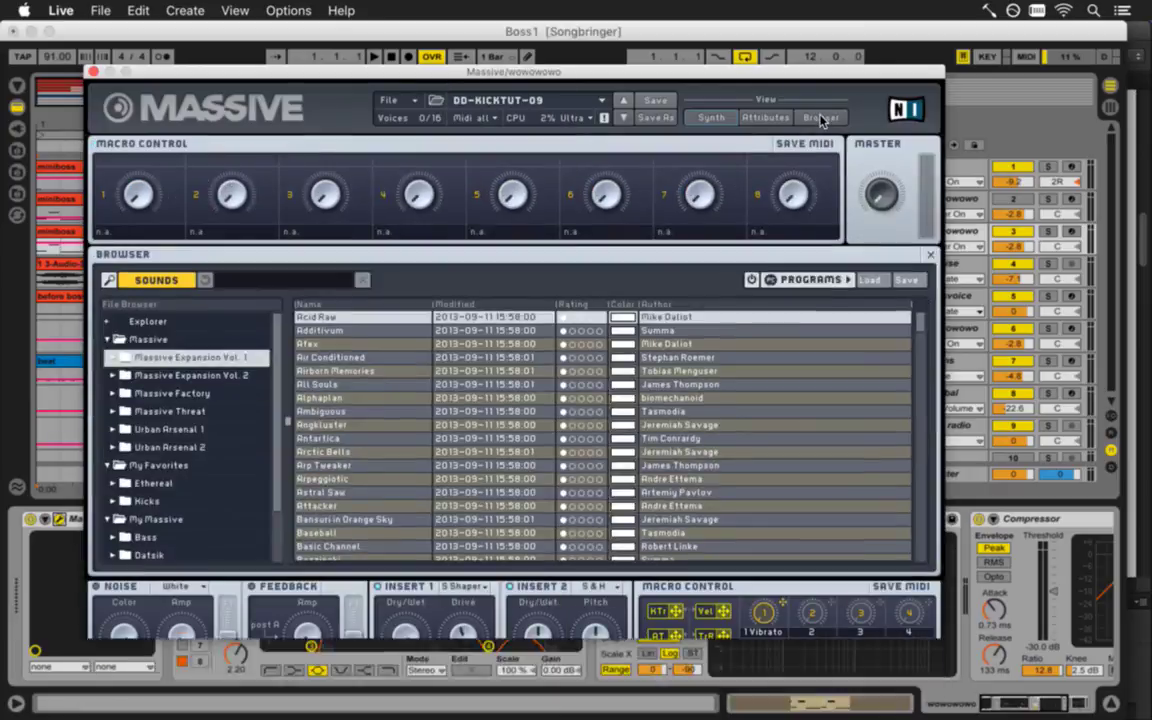
left_click(176, 466)
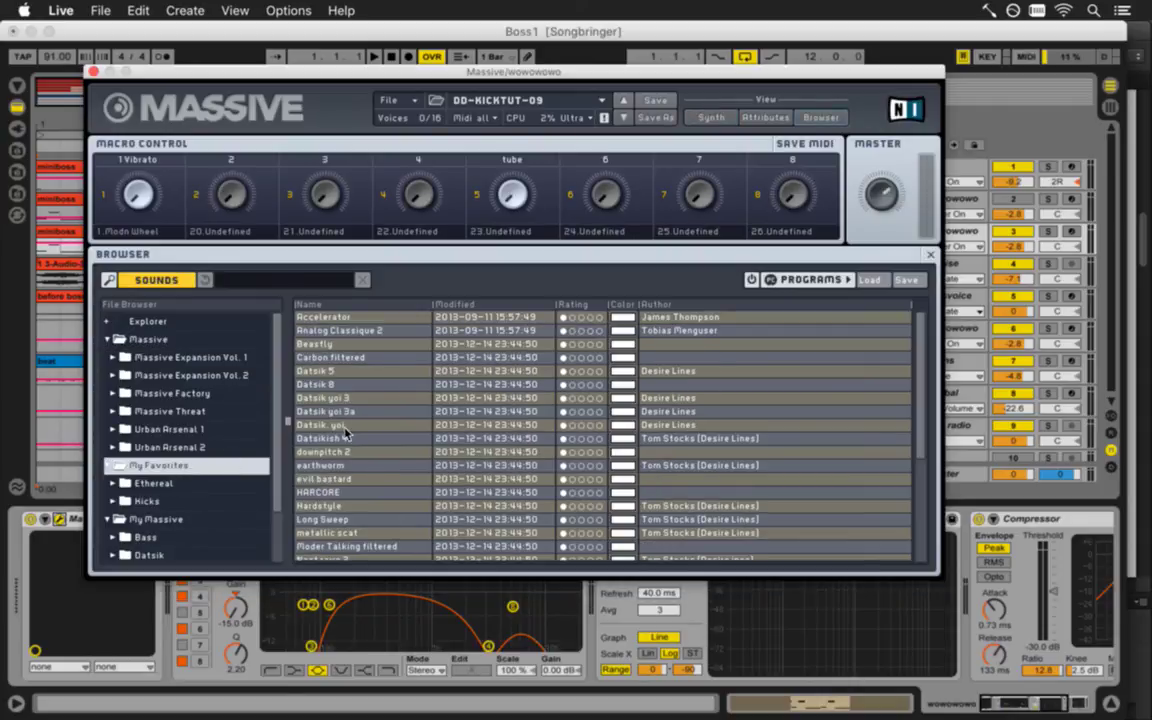
scroll(340, 438, "down", 5)
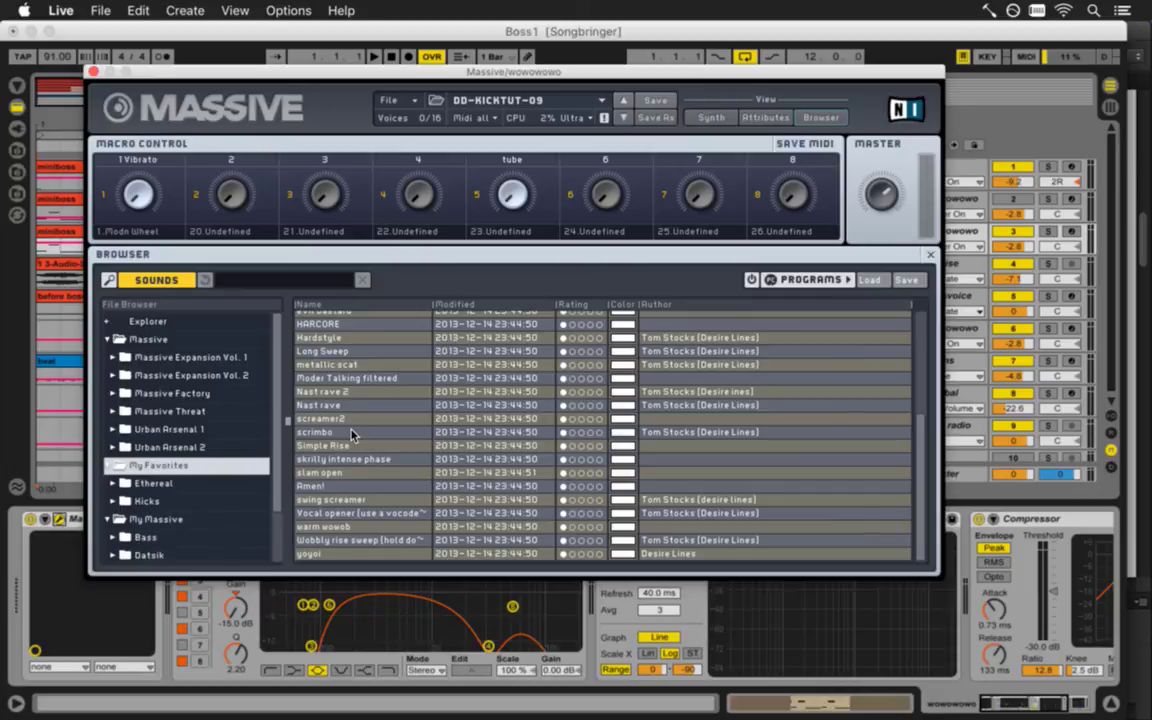
left_click(172, 520)
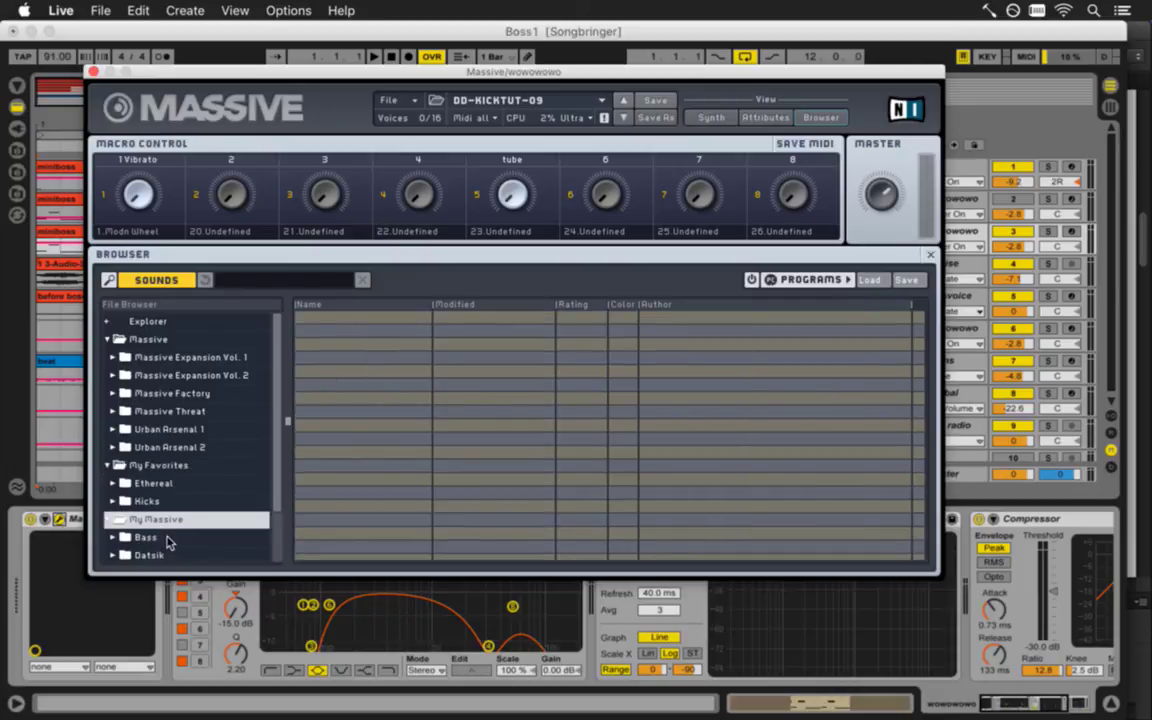
left_click(143, 540)
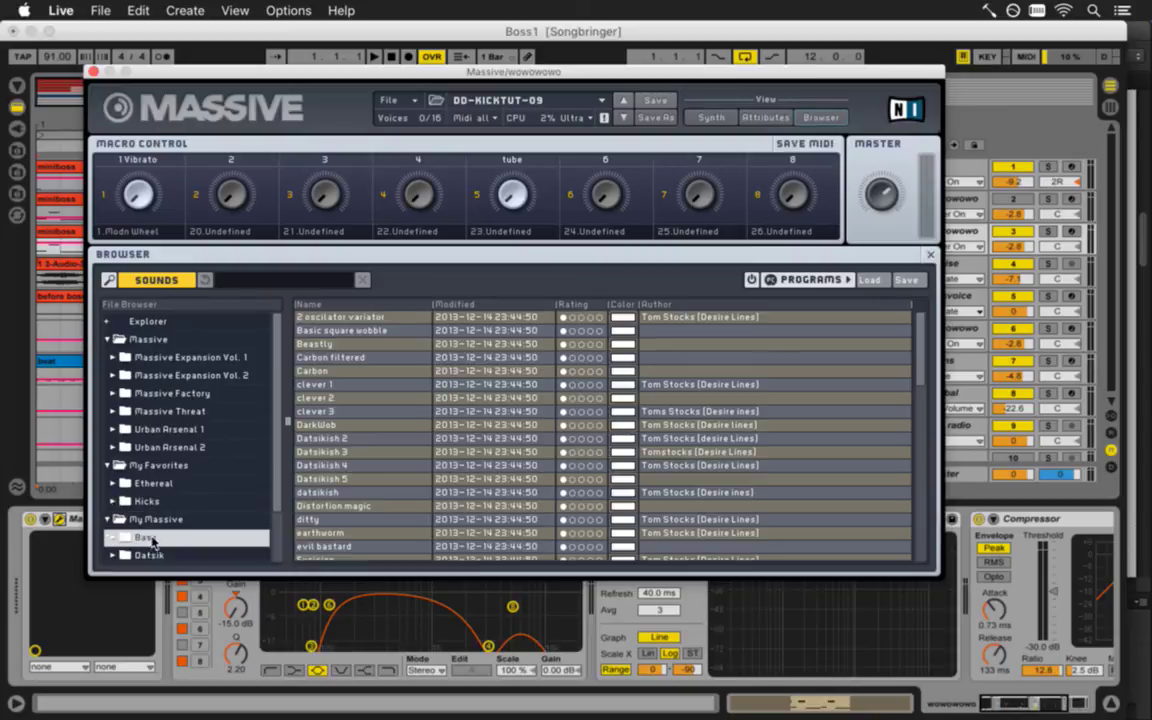
scroll(364, 437, "down", 8)
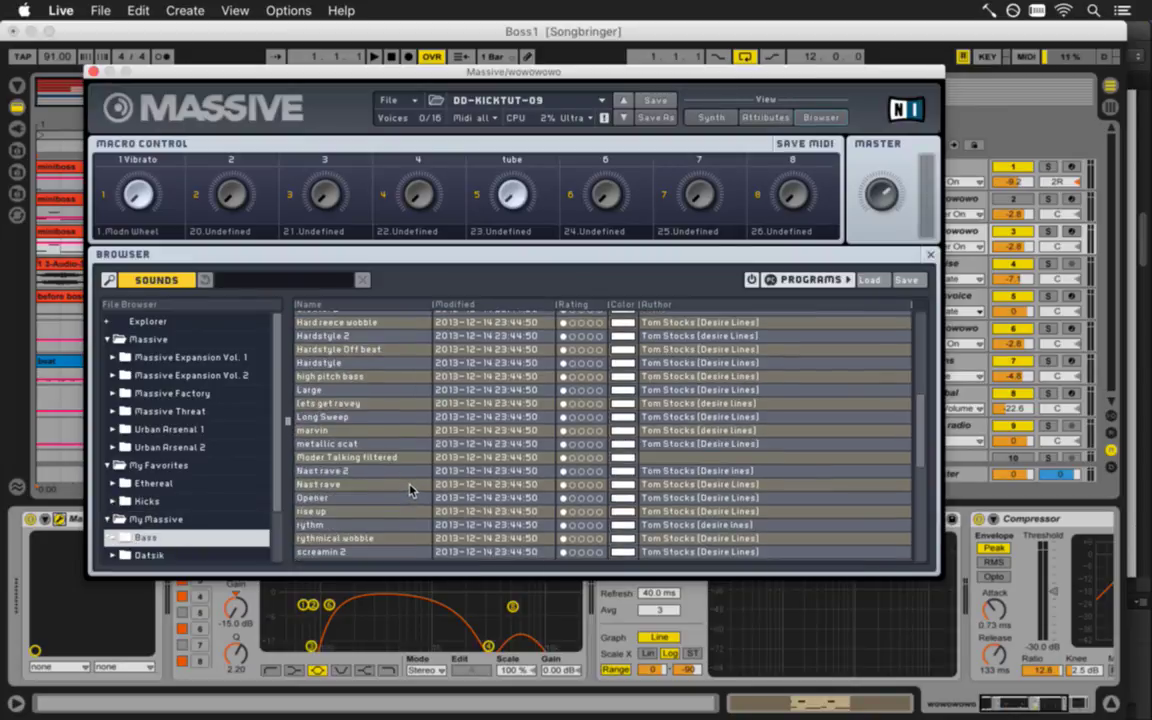
scroll(410, 489, "down", 6)
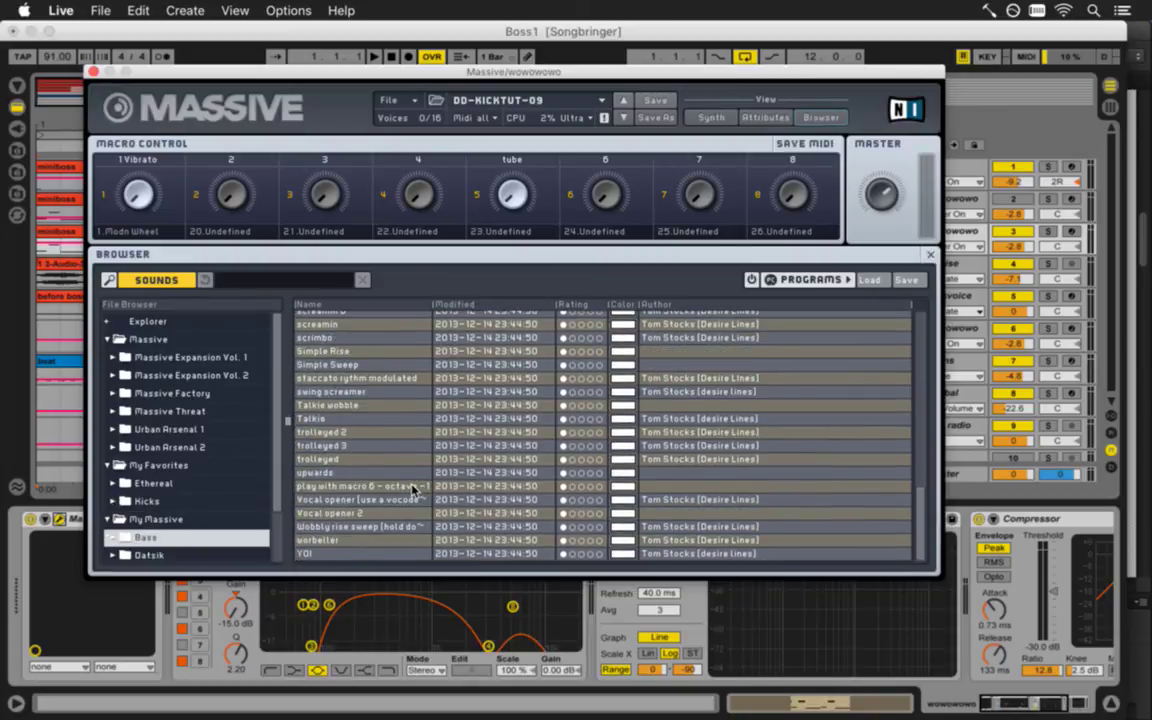
Load the 80s Polysynth preset from the My folder of My Massive and return to the synth view
left_click(146, 555)
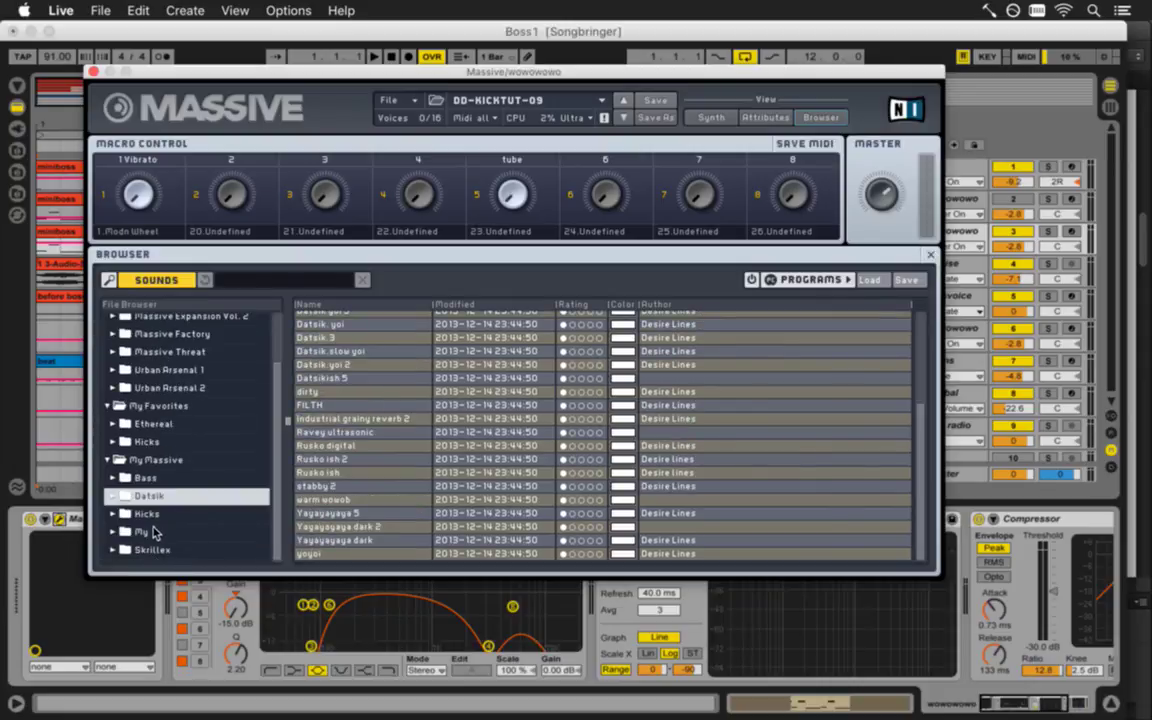
left_click(150, 532)
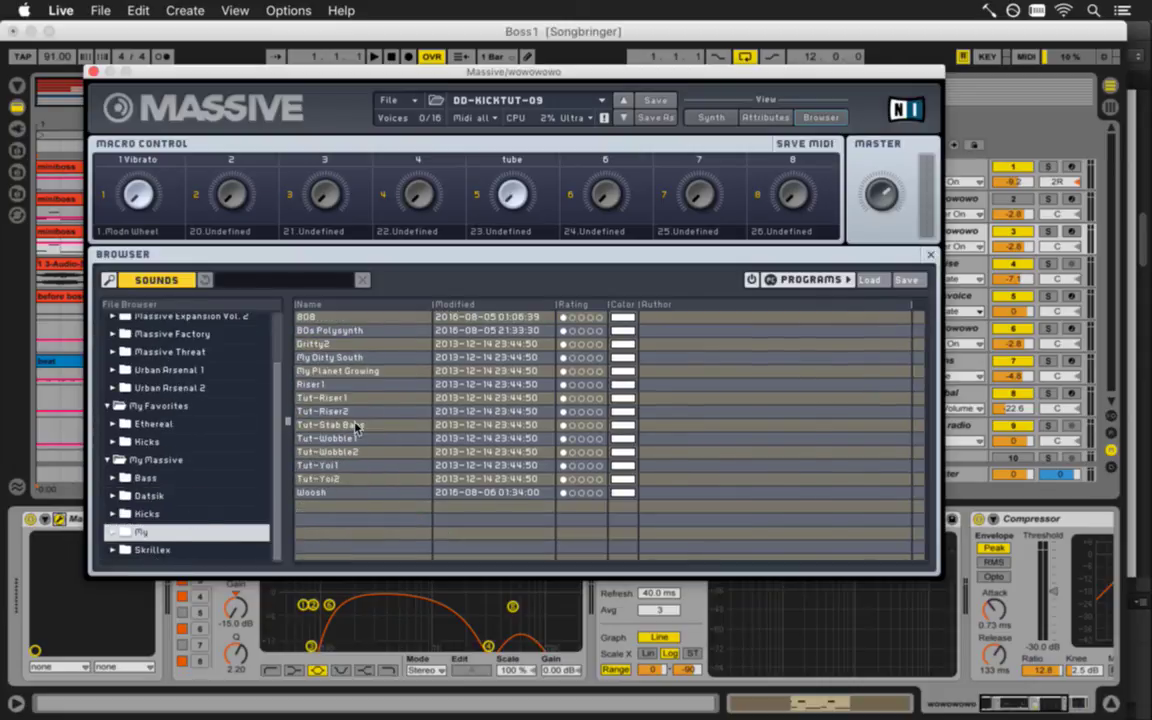
left_click(345, 332)
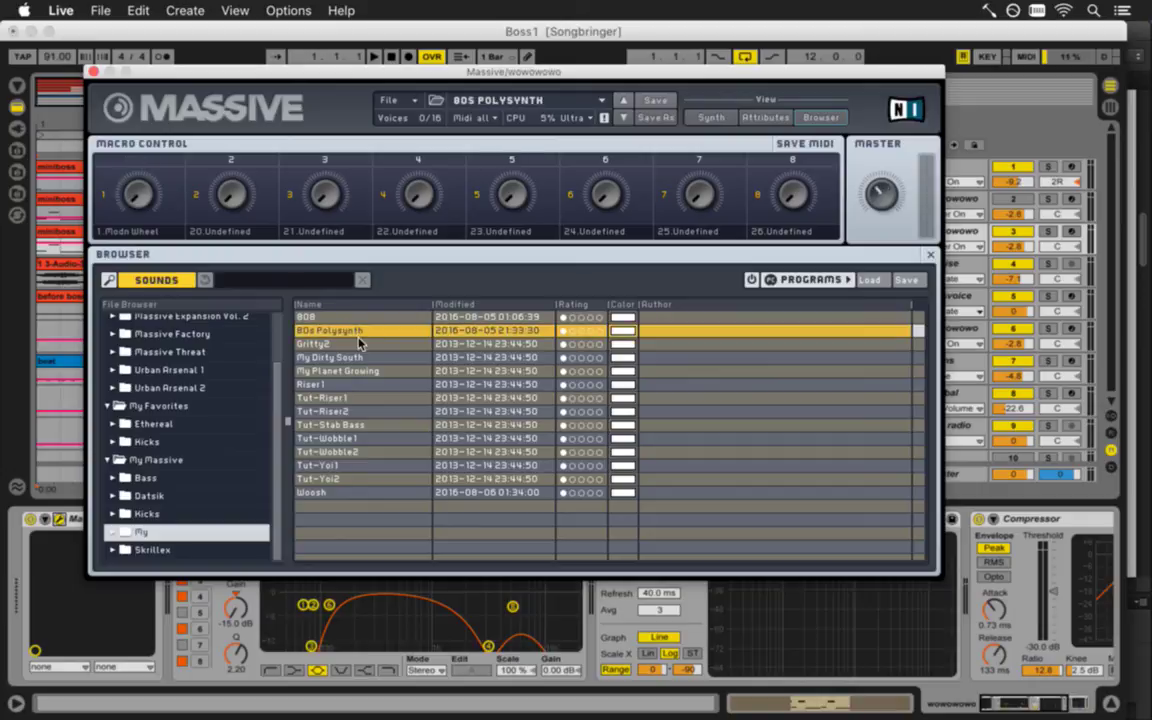
left_click(711, 117)
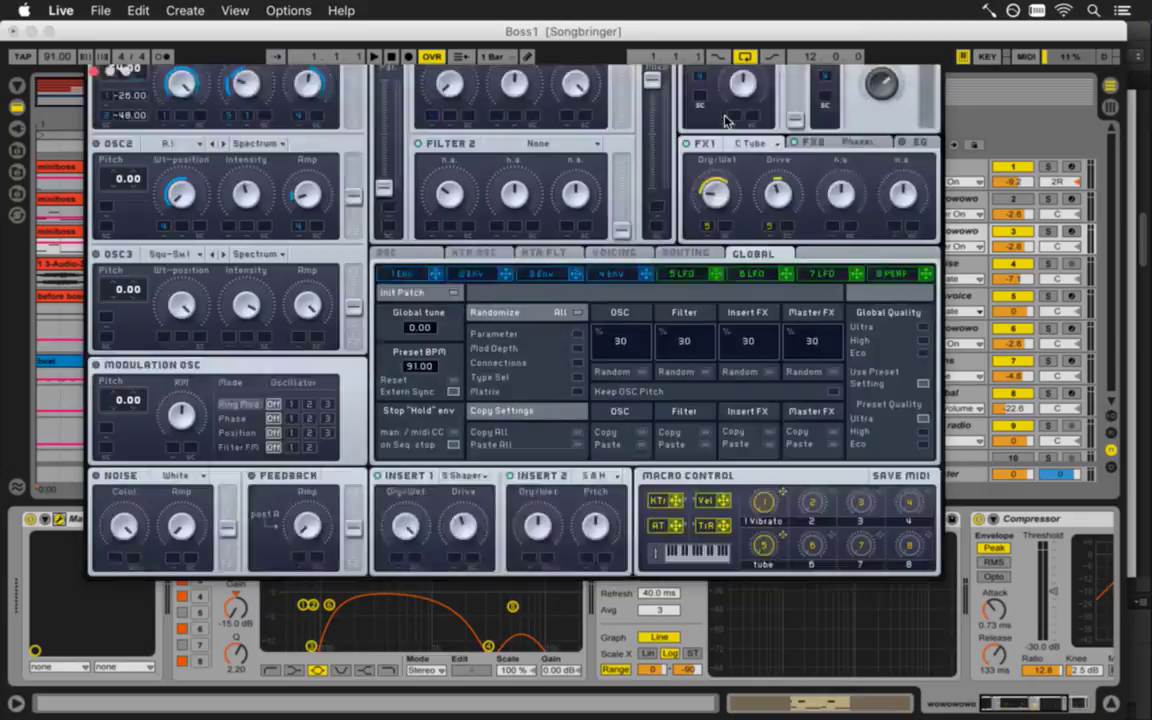
During playback, raise Massive's oscillator pitches to 12.00, 11.96 and 12.06, and close the plug-in window
key("space")
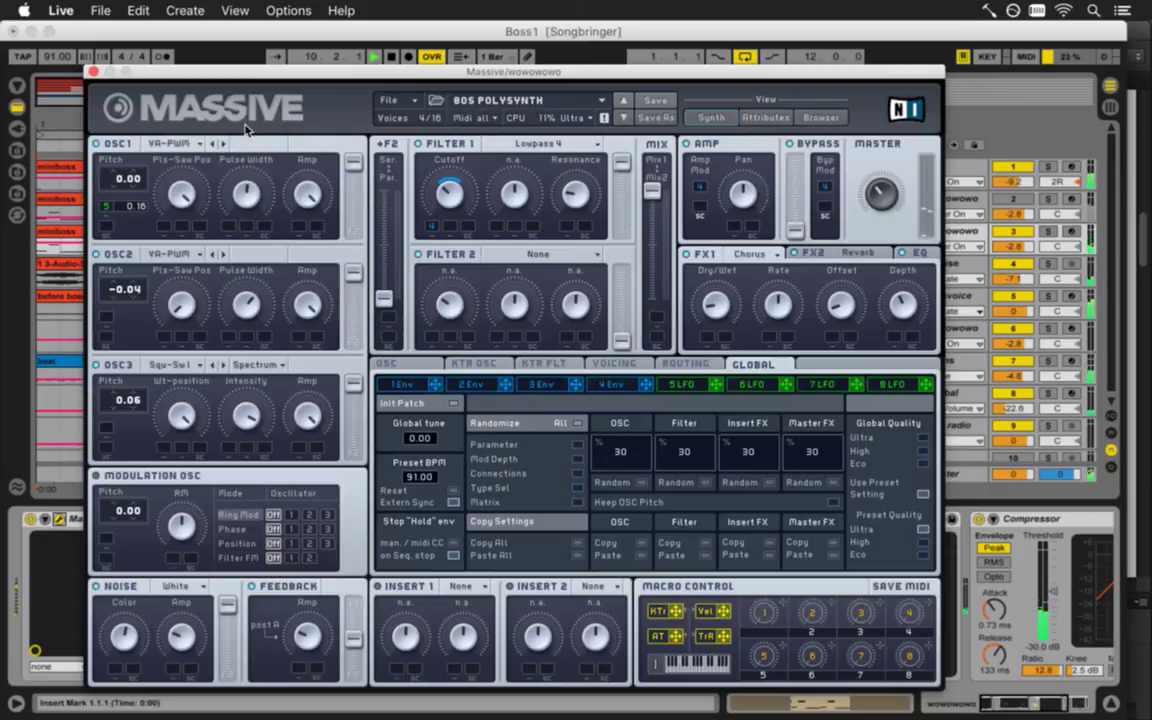
left_click_drag(127, 178, 131, 156)
left_click_drag(112, 283, 116, 245)
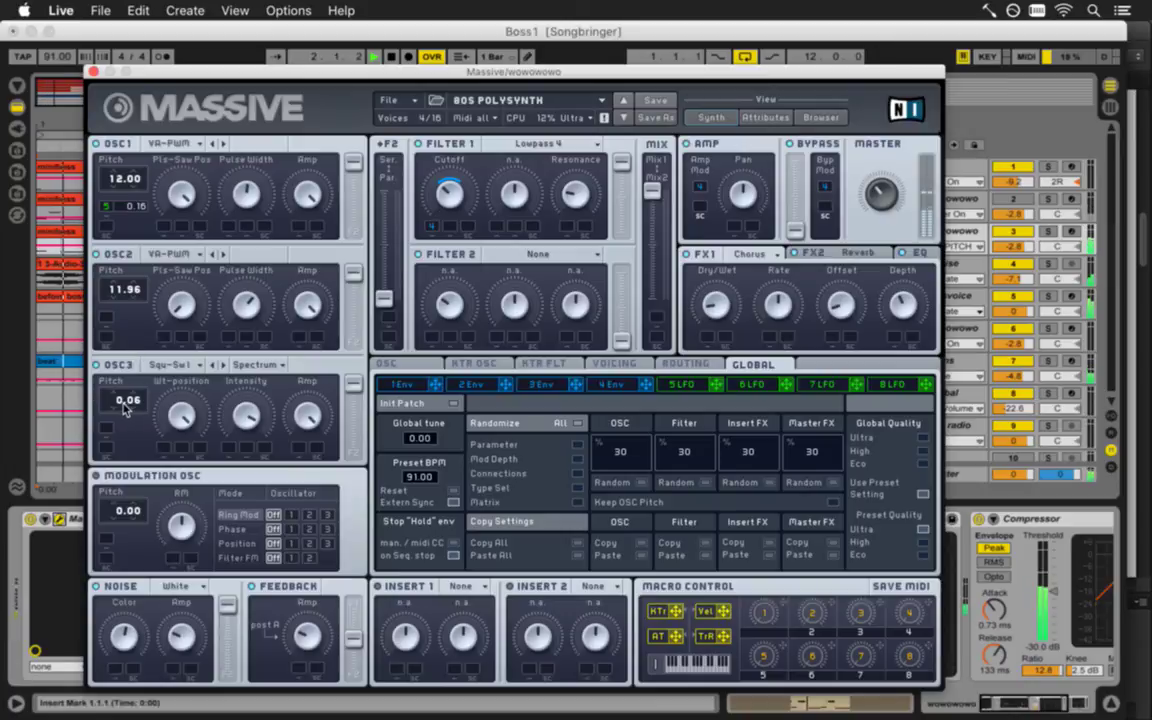
left_click_drag(125, 401, 127, 378)
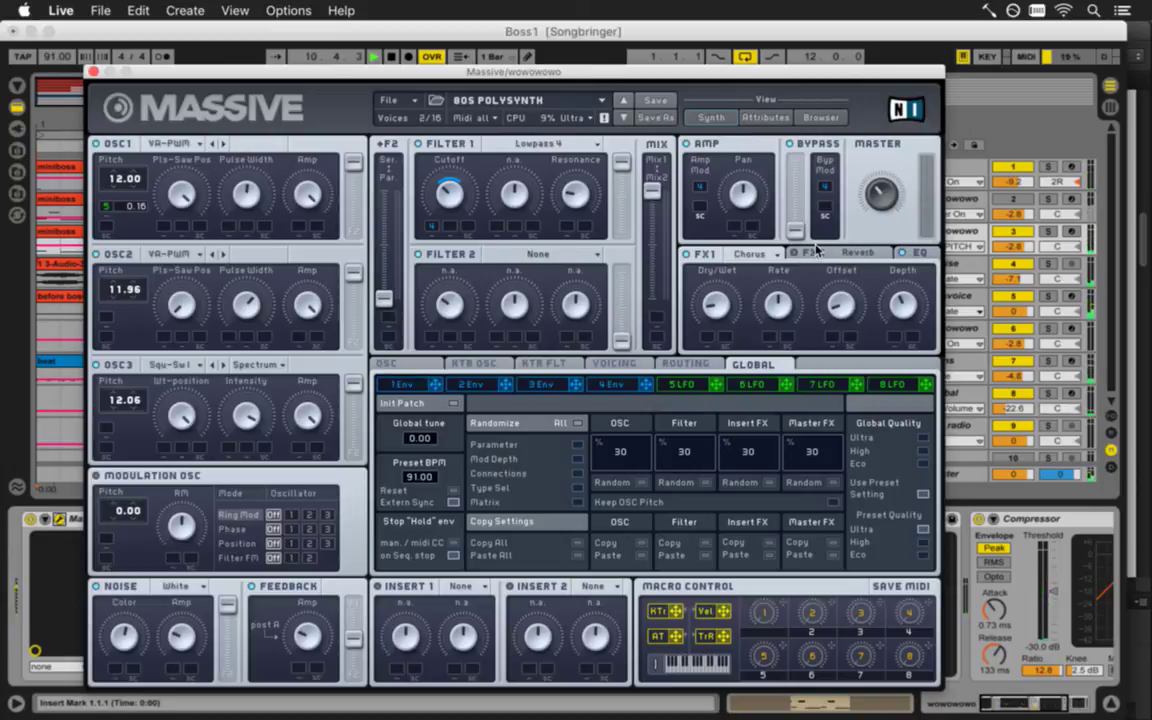
left_click(93, 72)
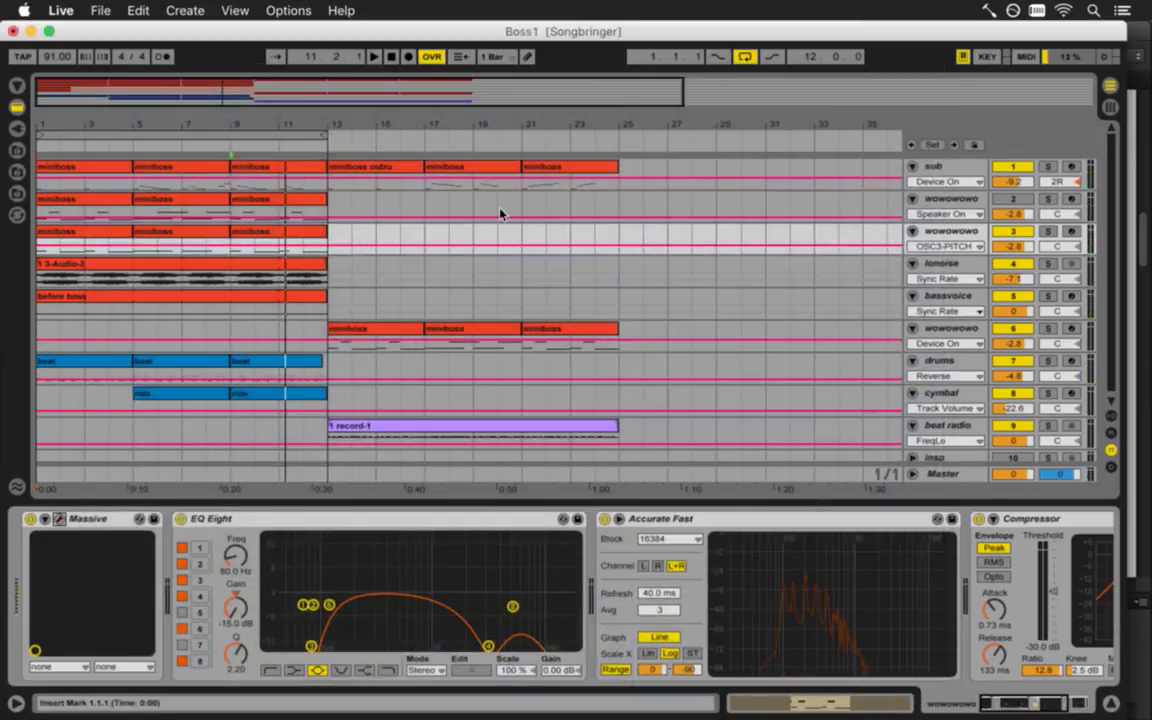
Play the full mix with the duplicated wowowowo track deactivated, stop playback, and save the set
key("space")
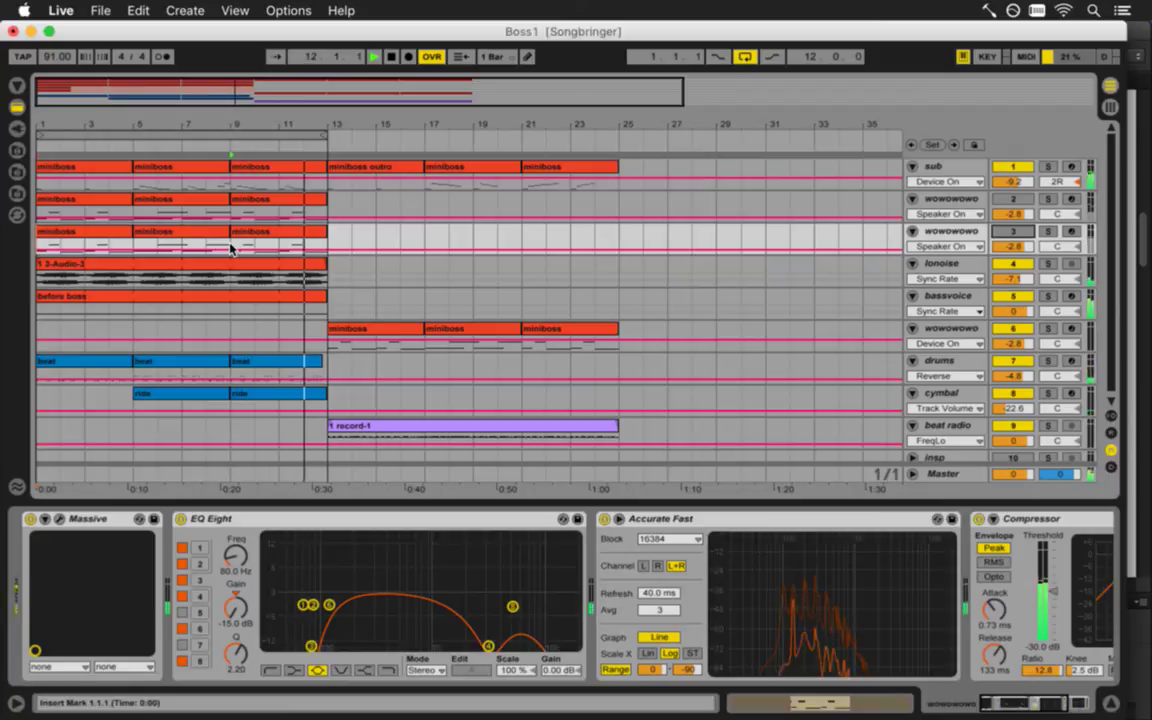
key("space")
key("super+s")
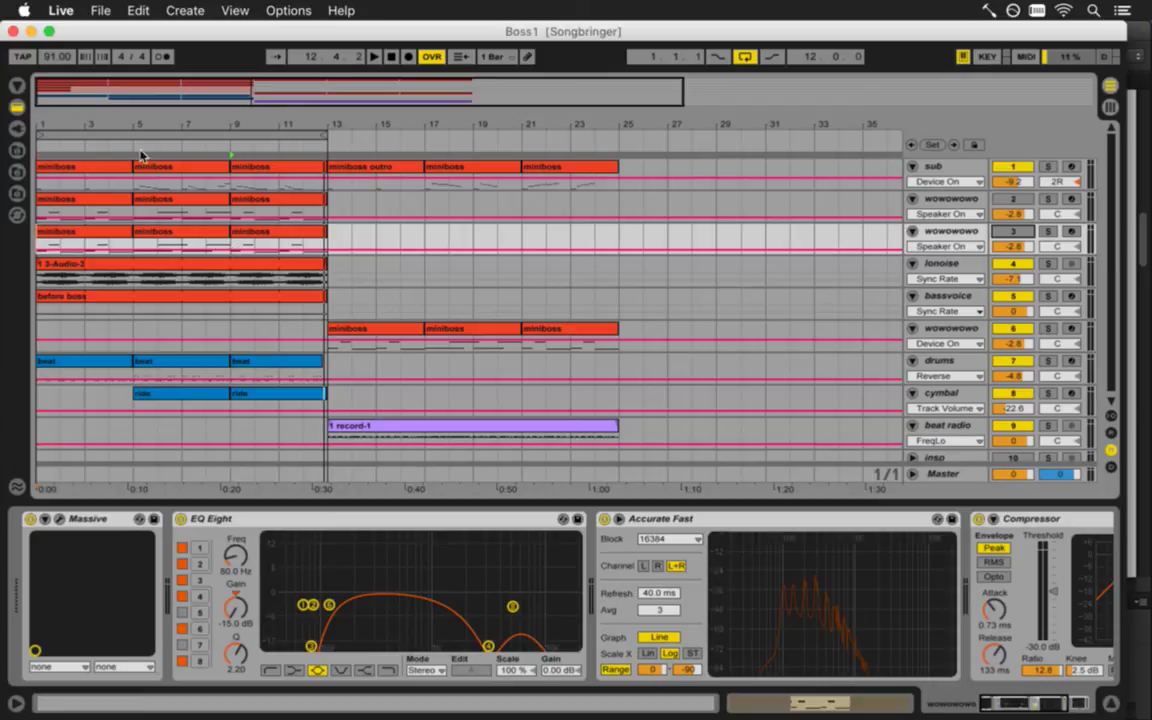
Return to the start of the arrangement, play the full mix briefly from bar 1, and stop
left_click(391, 57)
key("space")
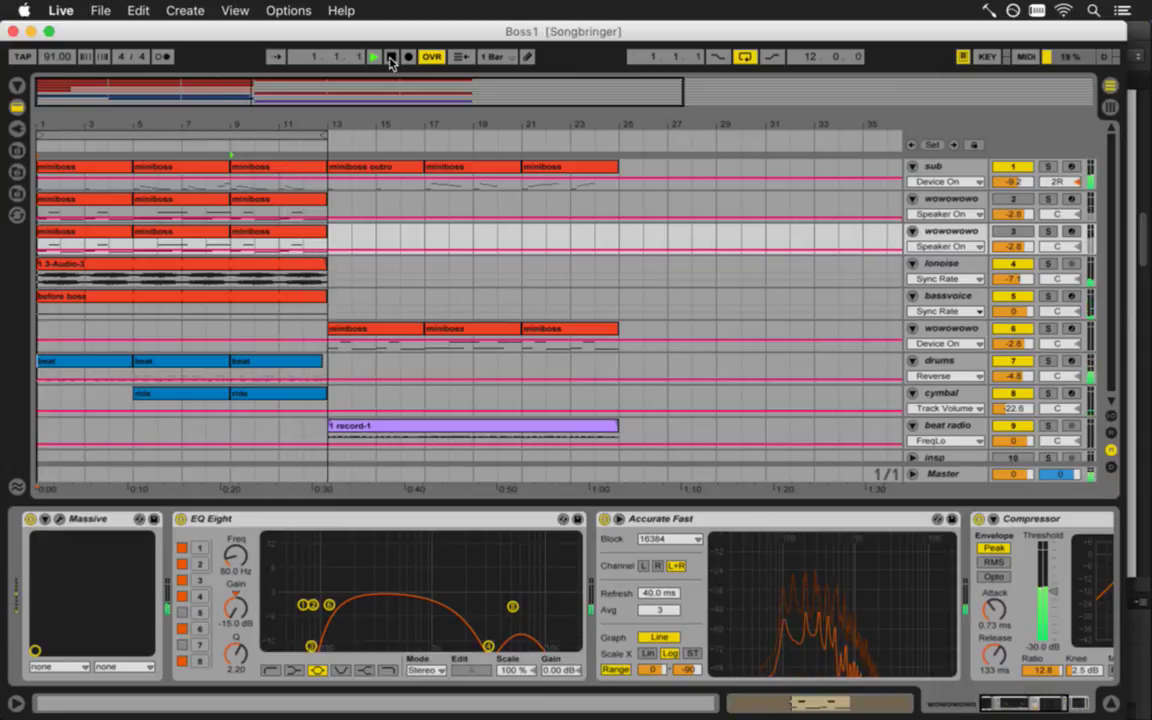
left_click(390, 57)
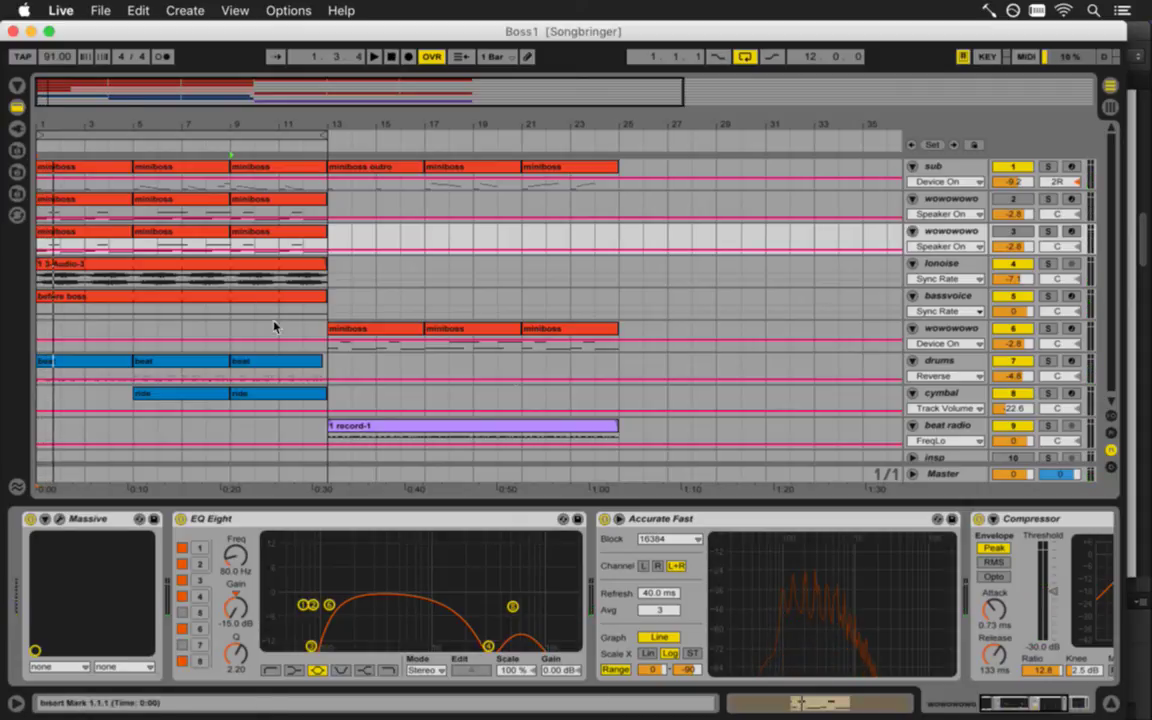
Solo the drums track, audition it with its device chain shown for the first beat clip, and stop playback
left_click(1047, 361)
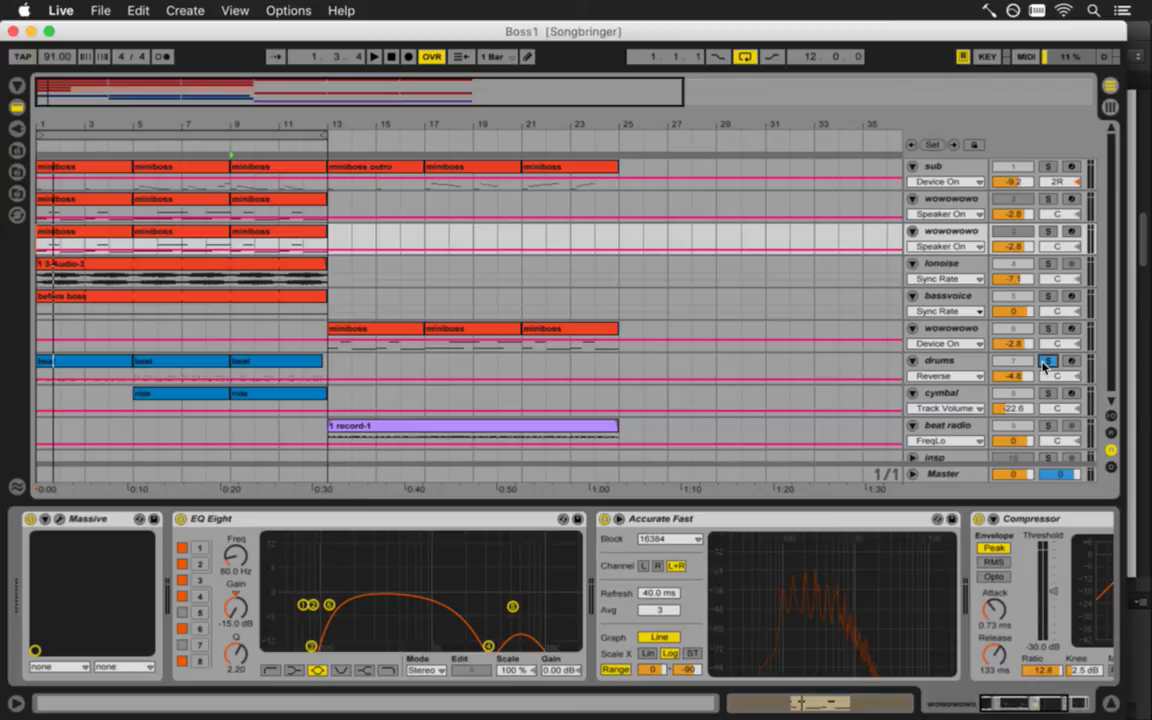
key("space")
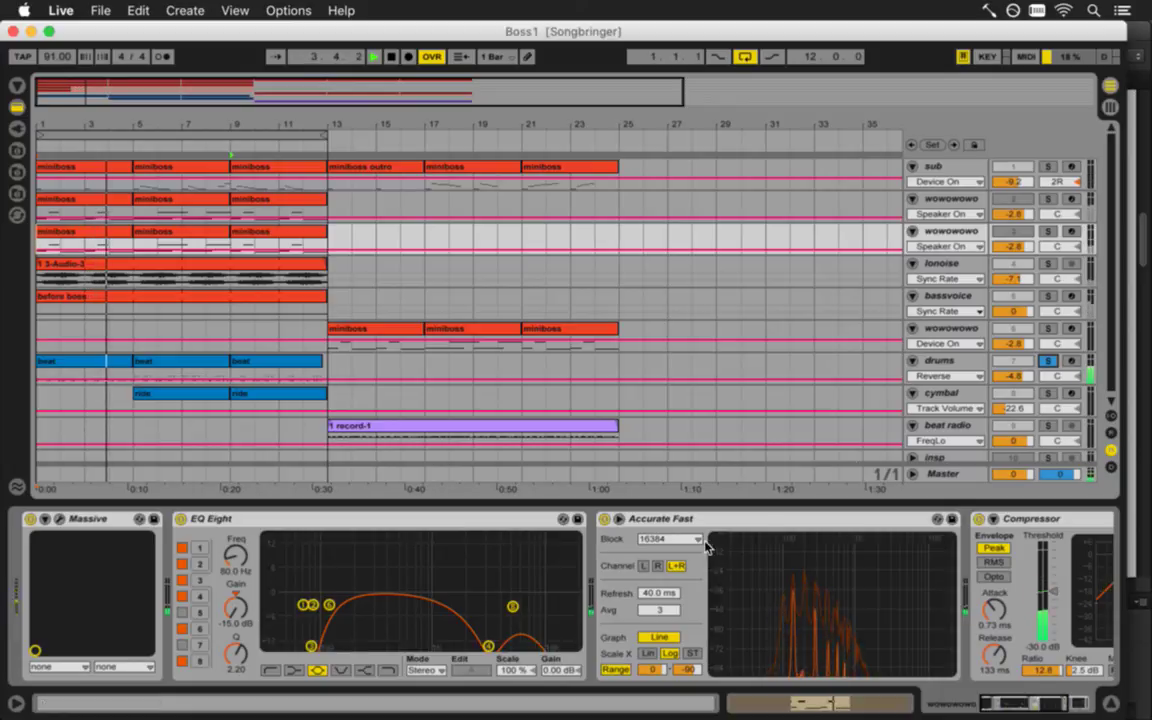
left_click(113, 369)
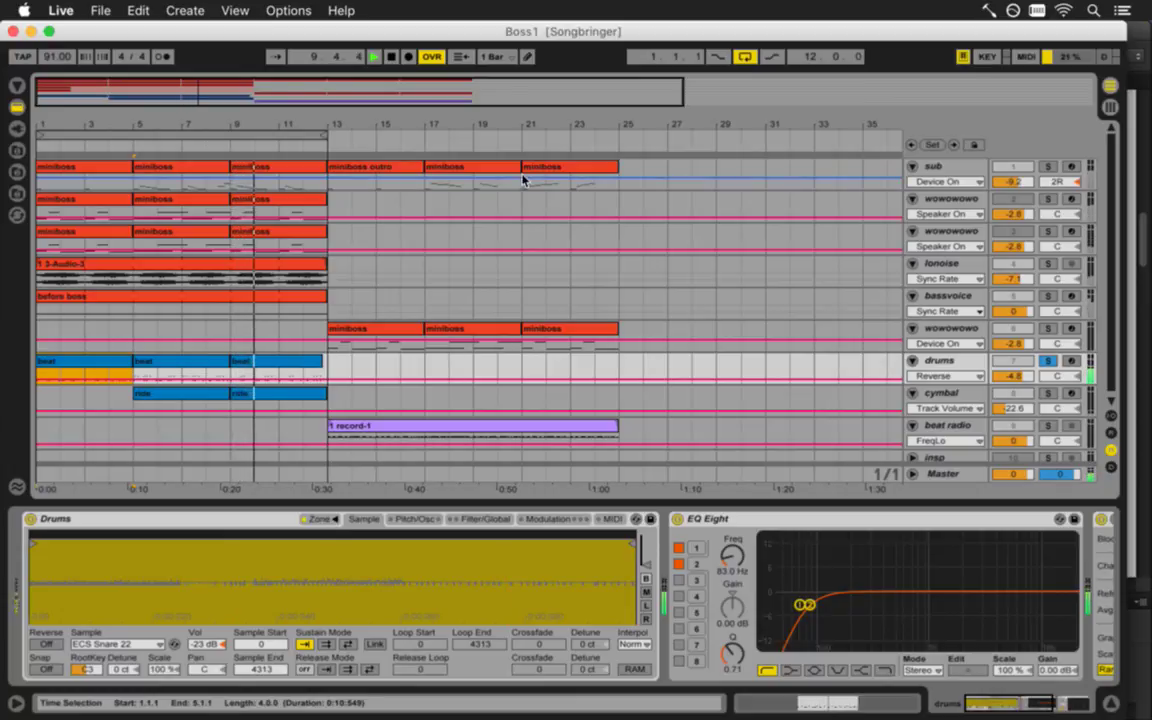
left_click(396, 57)
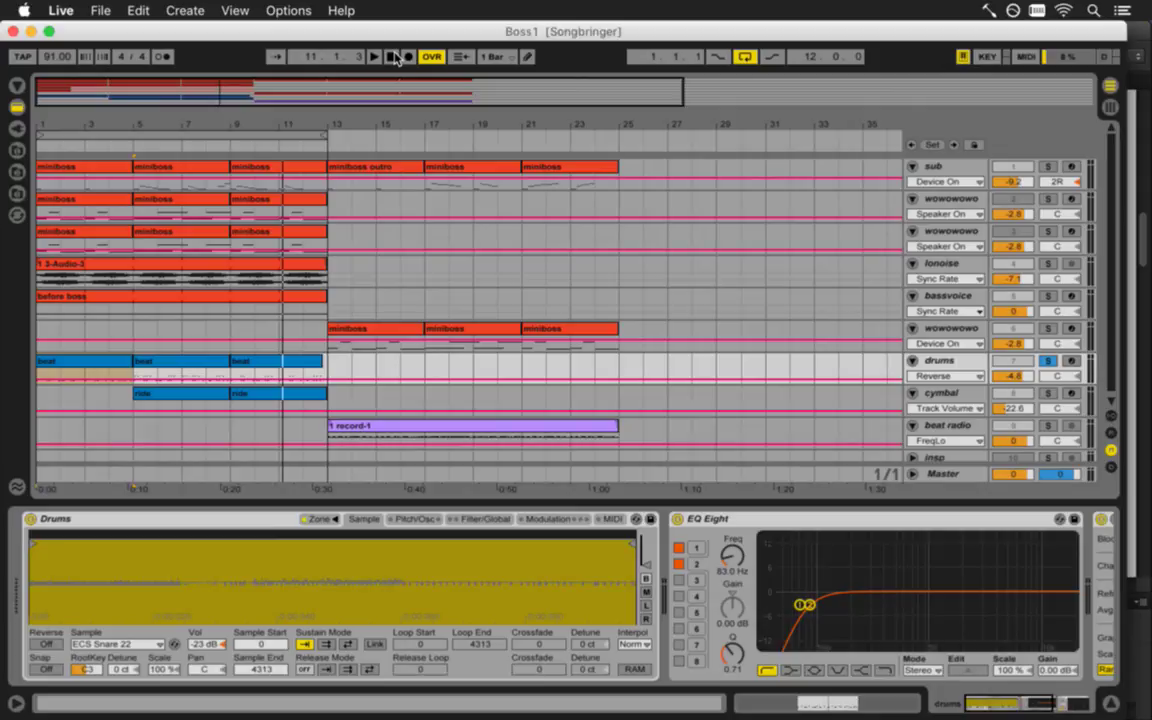
Switch to the Songbringer project in FMOD Studio
key("super+Tab")
key("super+Tab")
key("super+Tab")
key("super+Tab")
key("super+Tab")
key("super+Tab")
key("super+Tab")
key("super+Tab")
key("super+Tab")
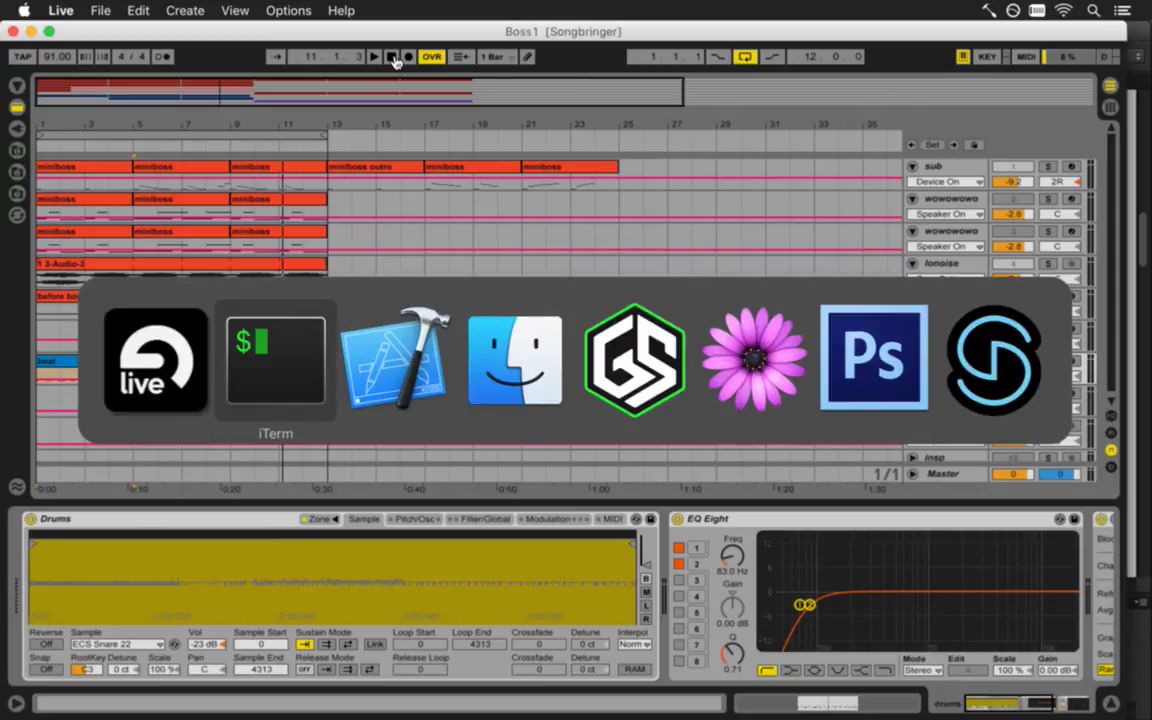
key("super+Tab")
key("super+Tab")
key("super+Tab")
key("super+Tab")
key("super+Tab")
key("super+Tab")
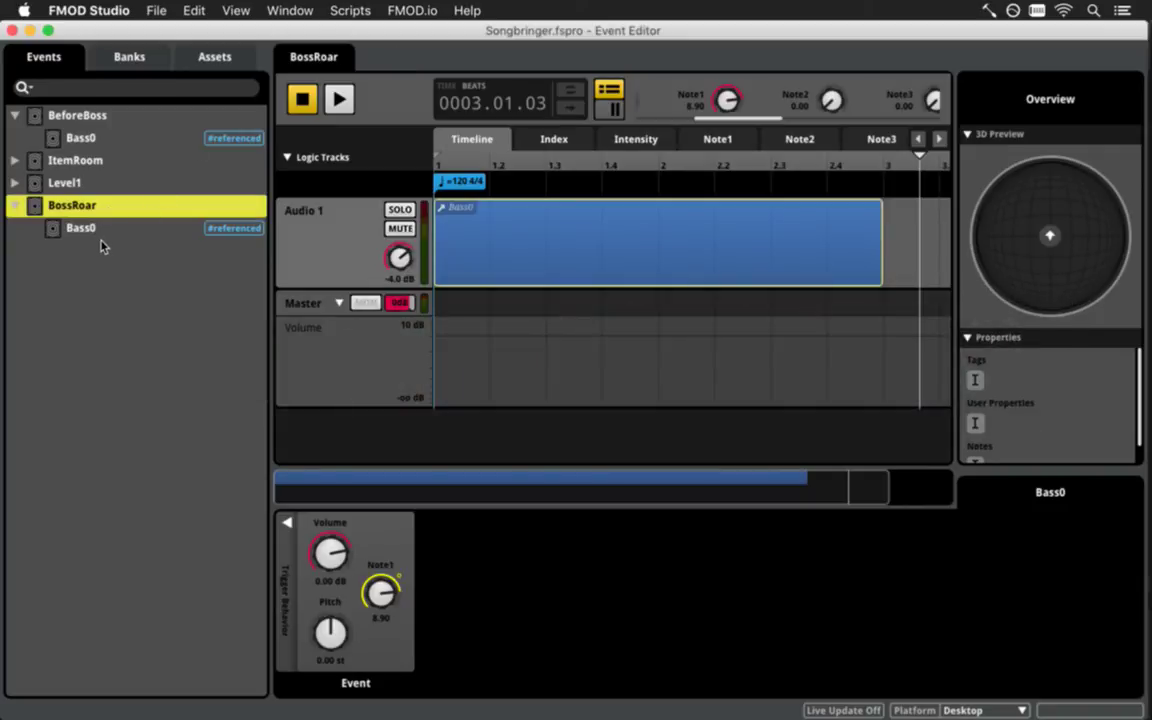
Expand the Level1 event, open its Drums event, and fit the full kick, snare and hat timeline in view
left_click(15, 183)
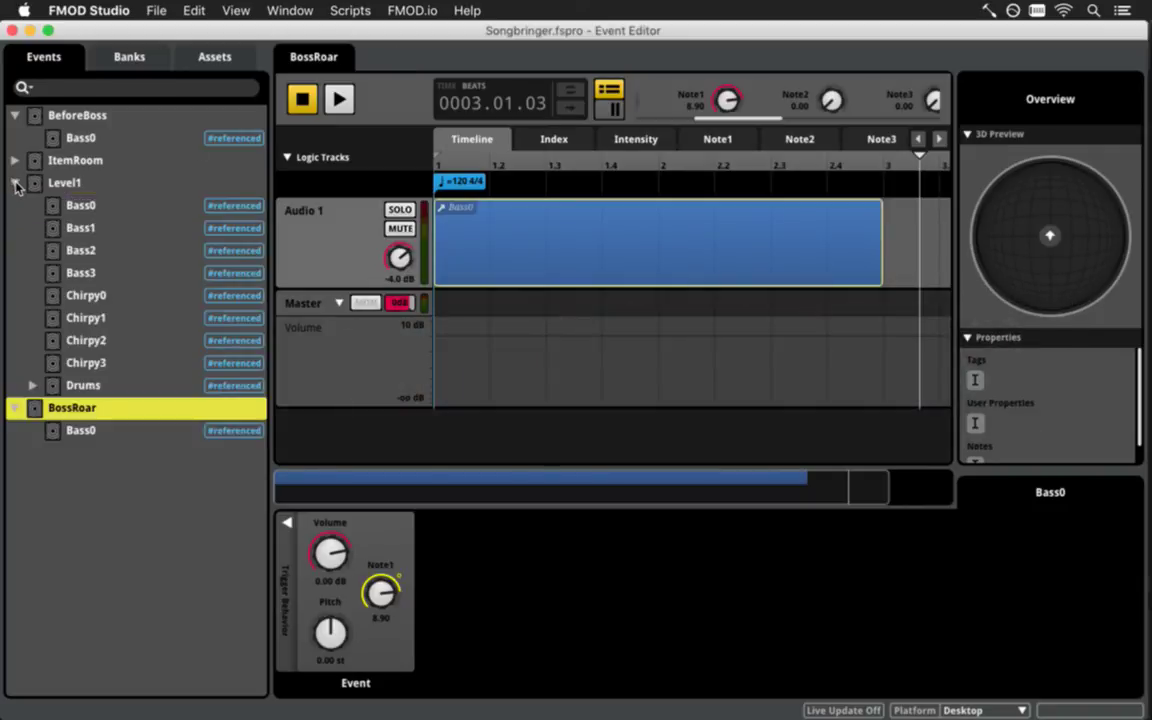
left_click(70, 385)
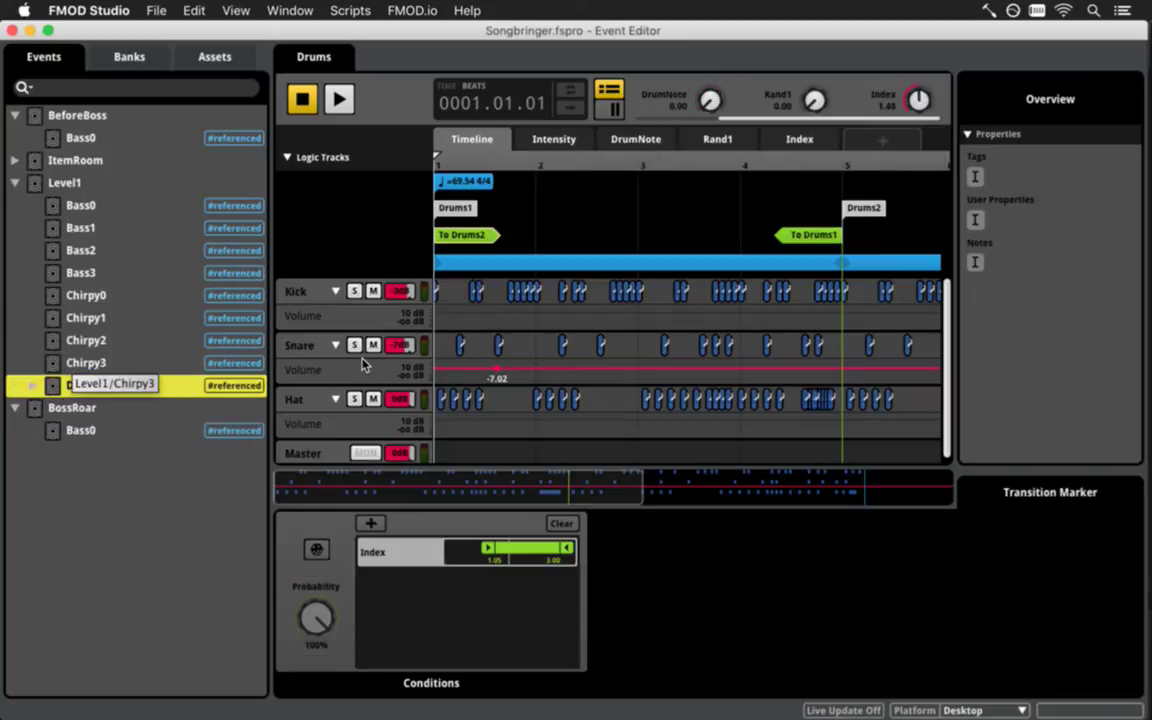
key("super+3")
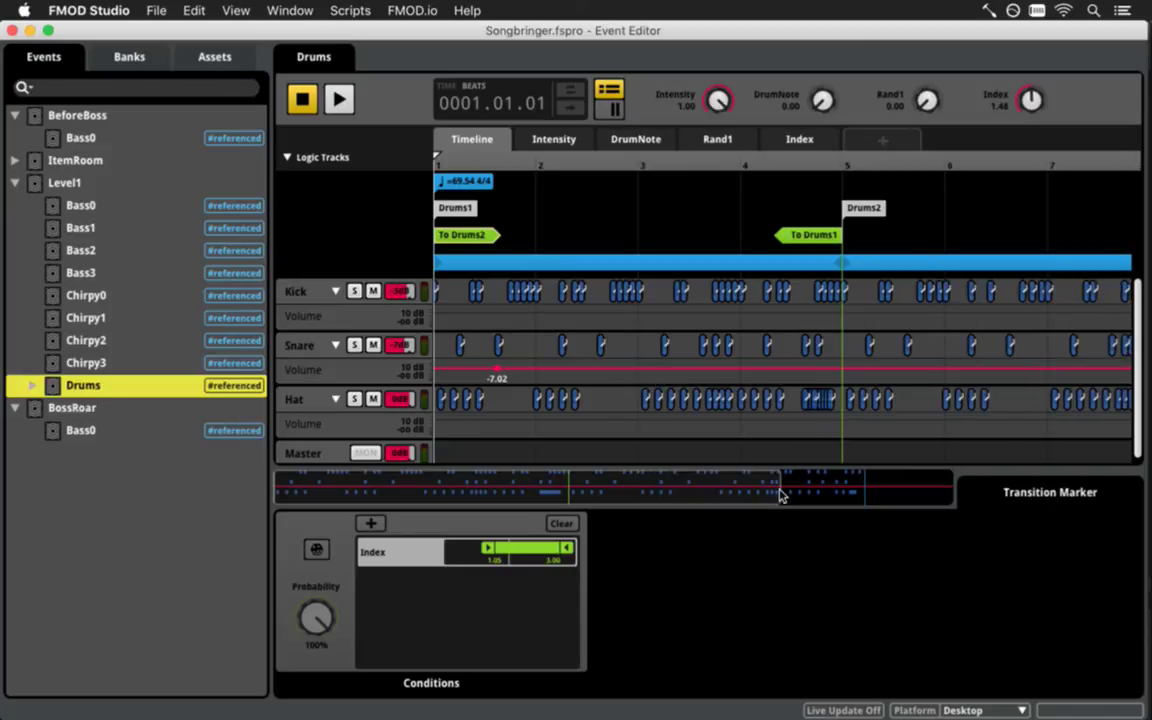
left_click_drag(775, 501, 964, 504)
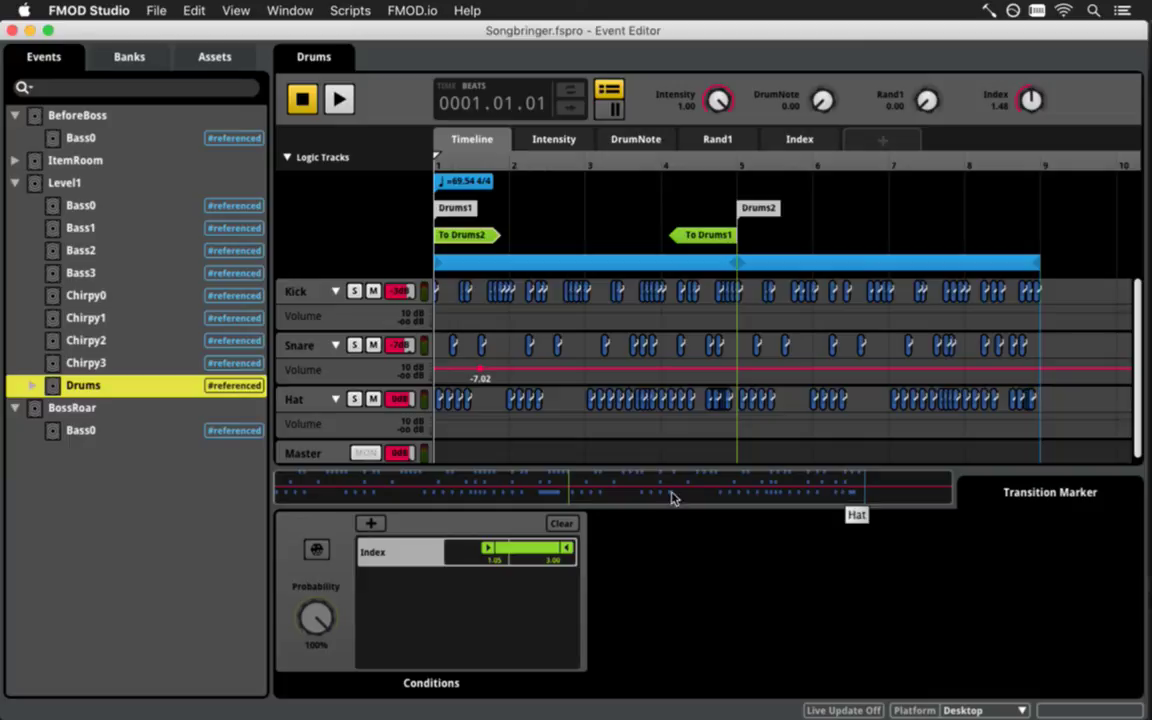
Open the Level1 event and examine its tracks from bass0 through the chirpy parts to drums
left_click(97, 184)
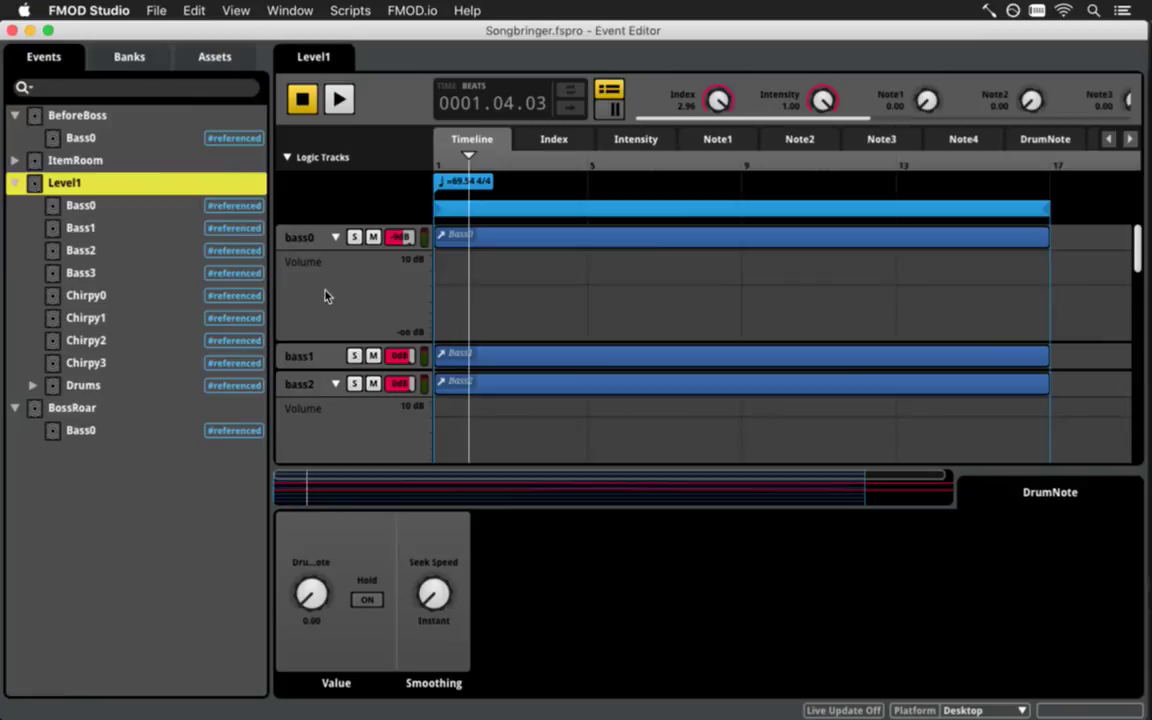
scroll(466, 294, "down", 10)
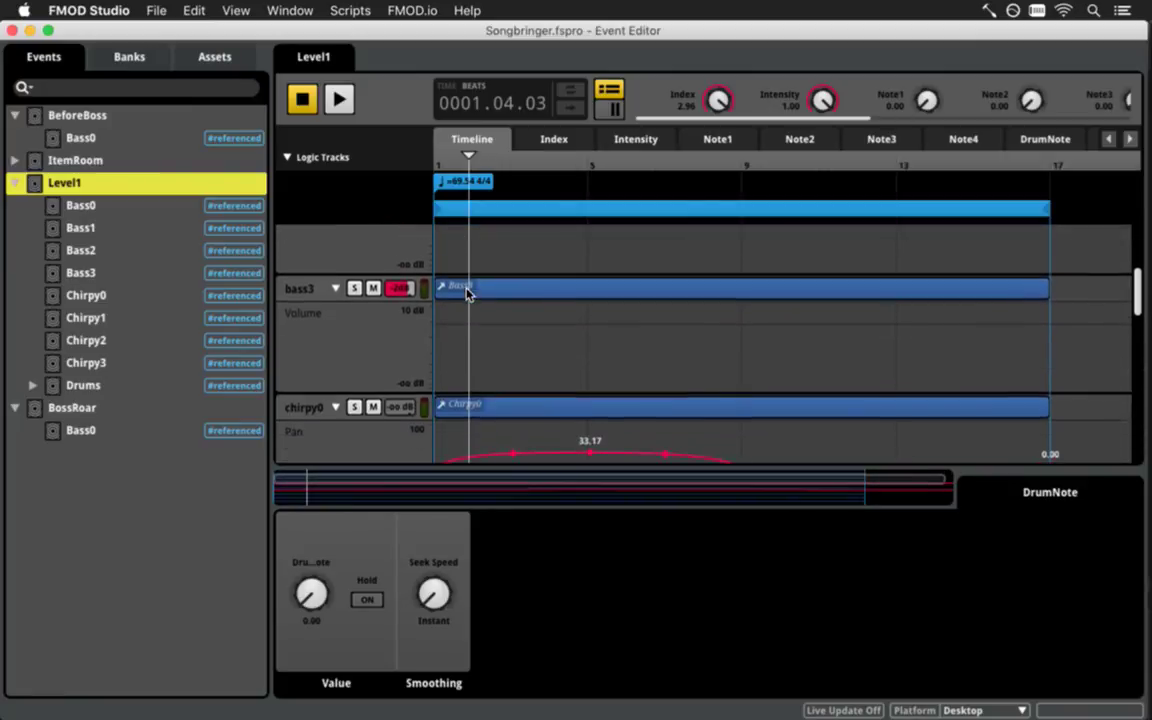
scroll(466, 294, "down", 10)
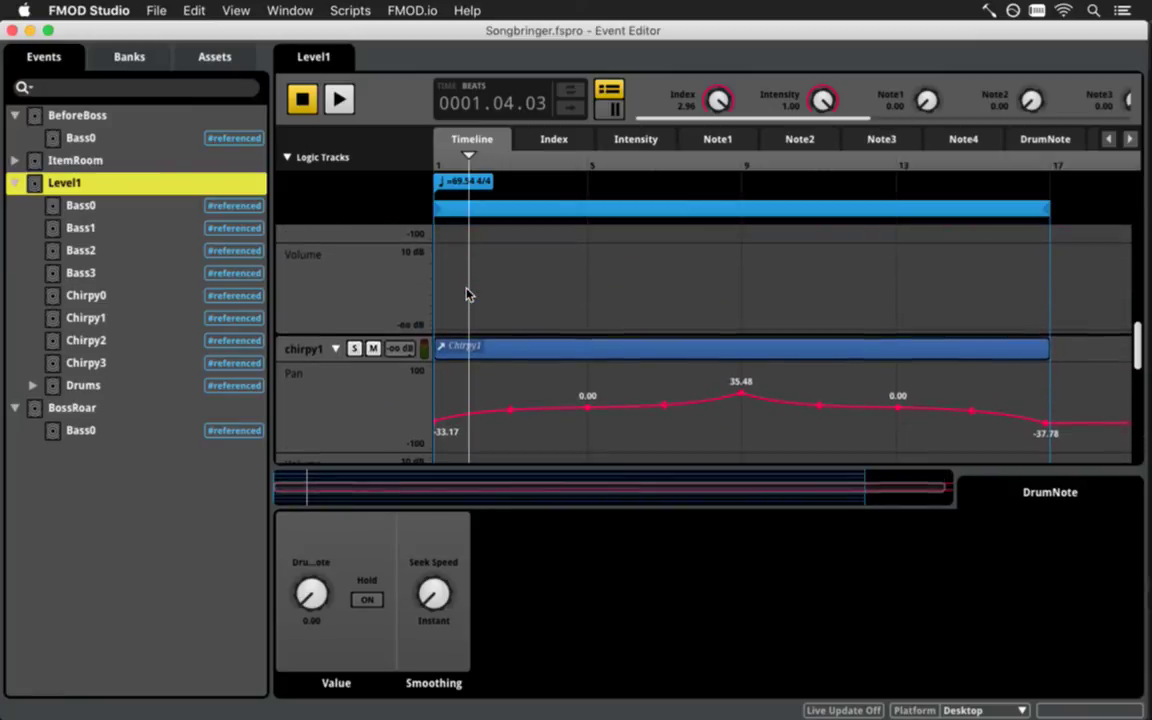
scroll(466, 294, "down", 10)
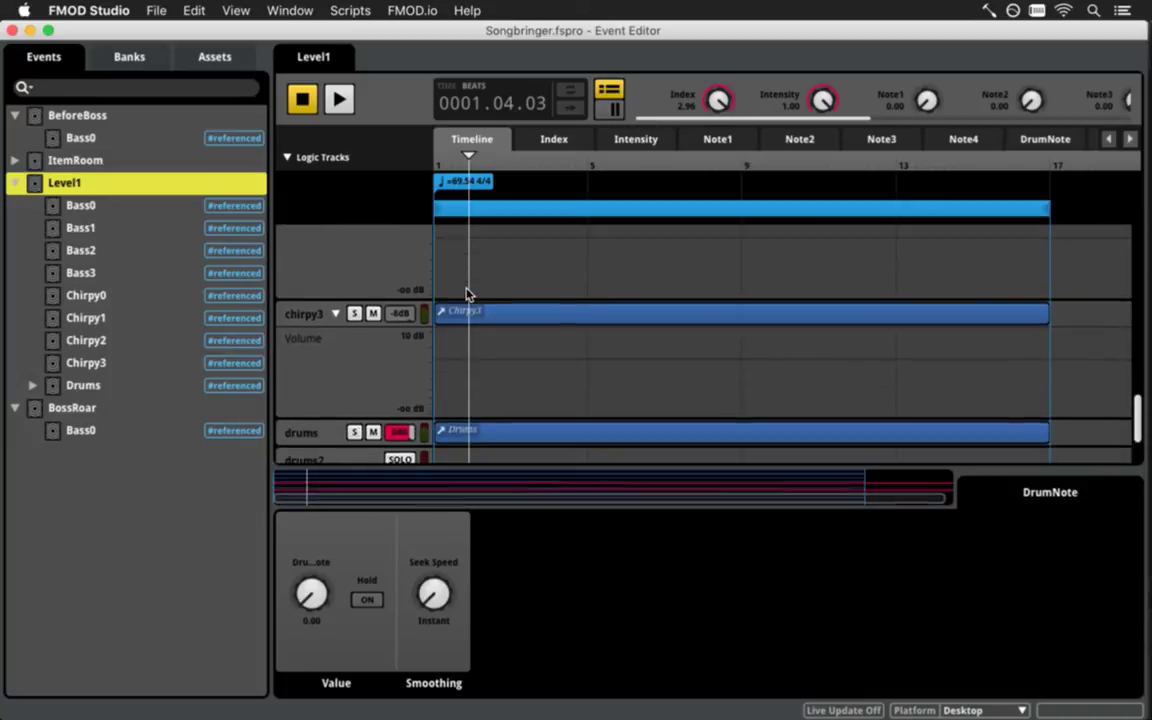
Select all Level1 tracks from bass0 through drums2 and resize them to Smallest
scroll(466, 294, "down", 1)
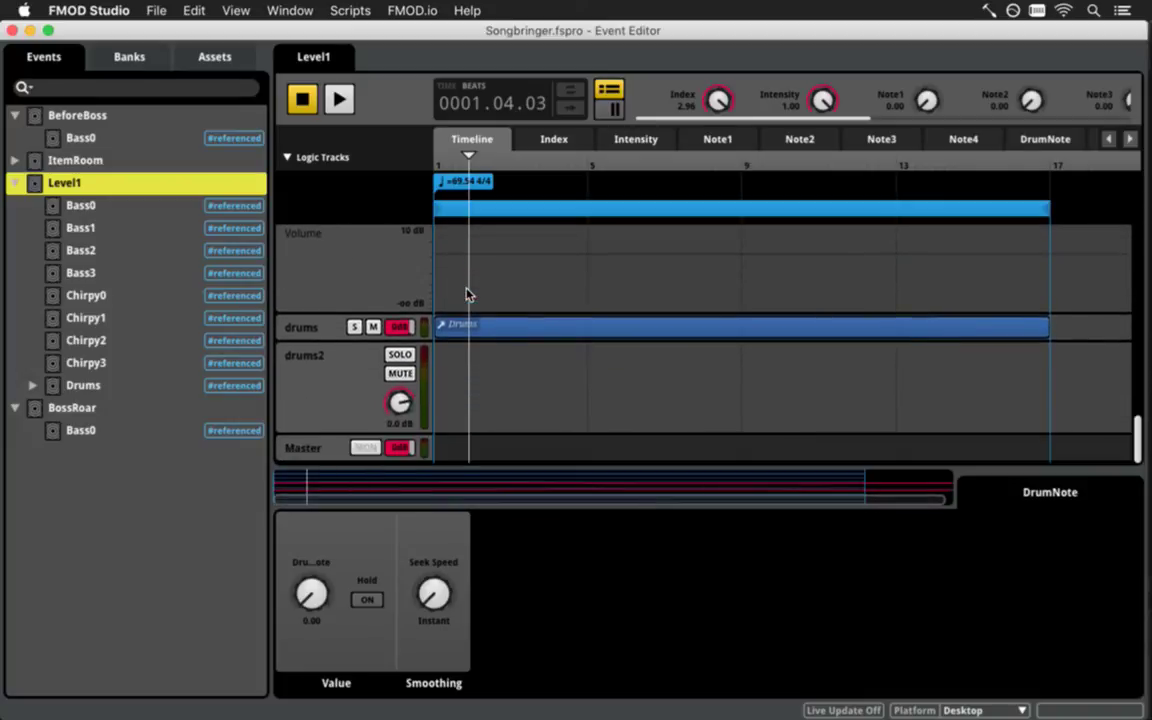
left_click(321, 400)
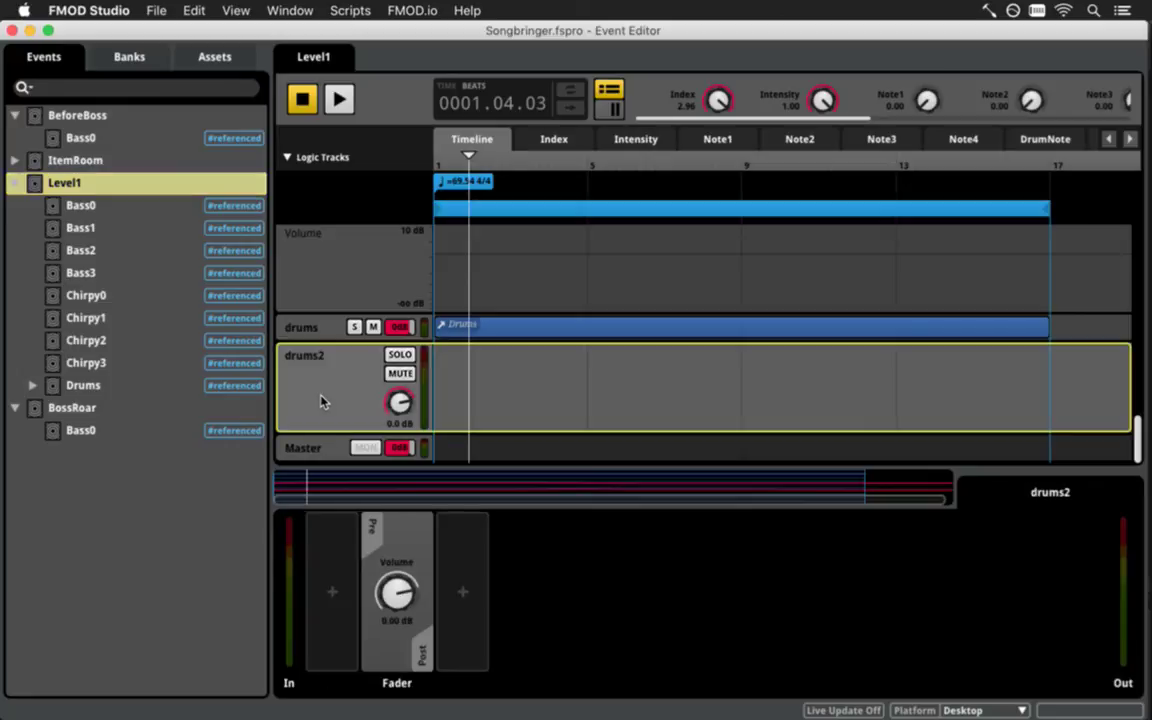
scroll(321, 400, "up", 10)
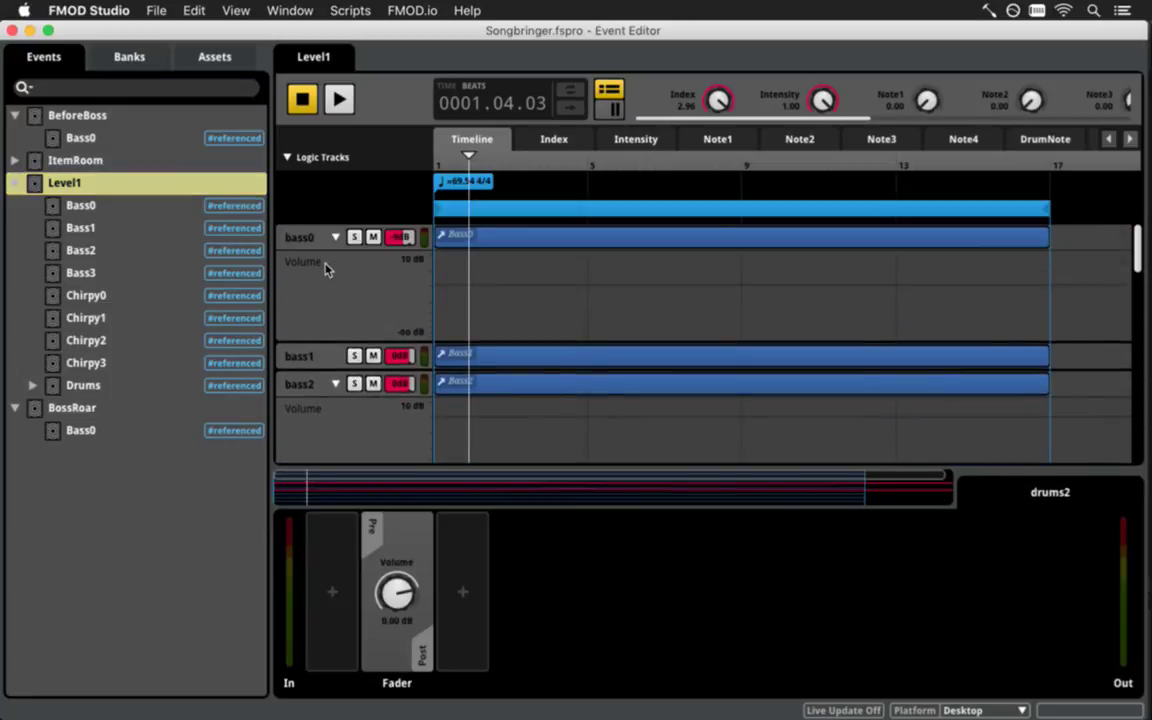
left_click(307, 243, "shift")
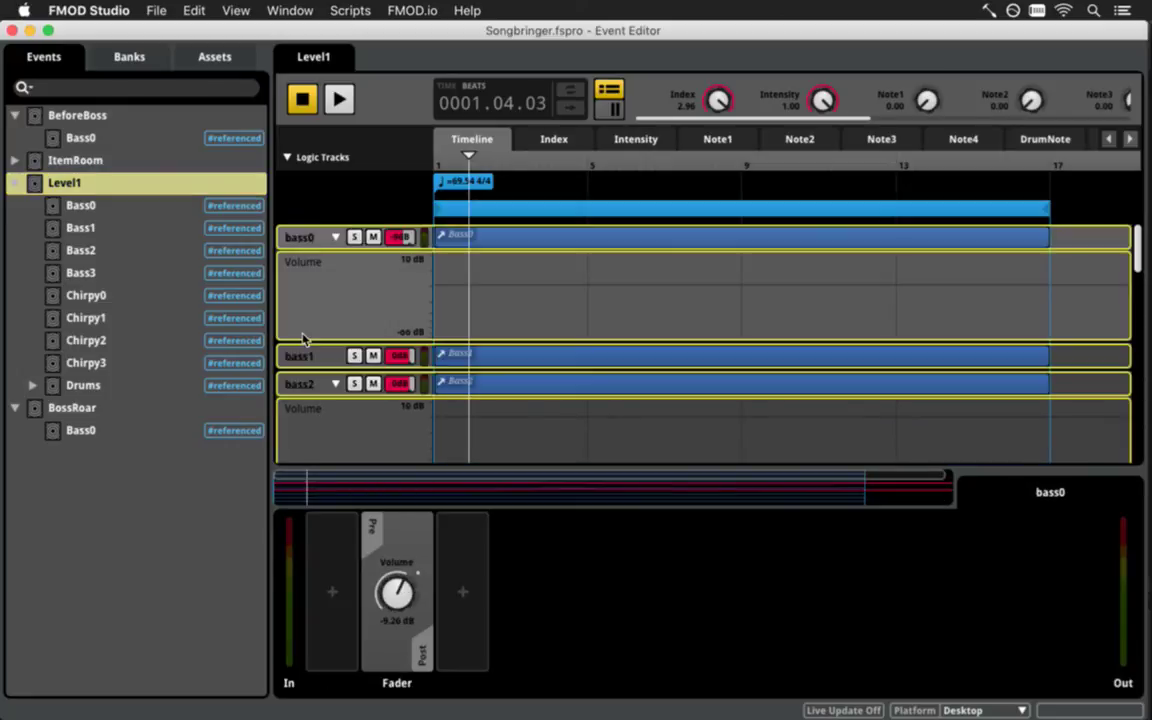
left_click_drag(301, 347, 310, 270)
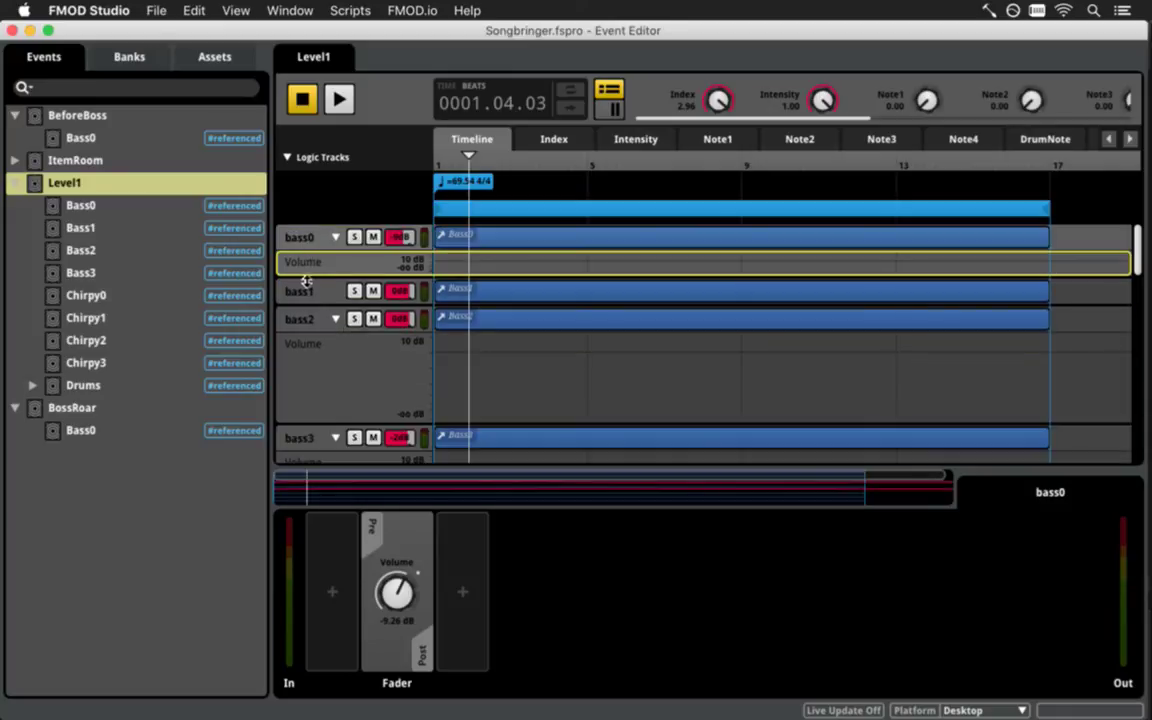
scroll(310, 291, "down", 10)
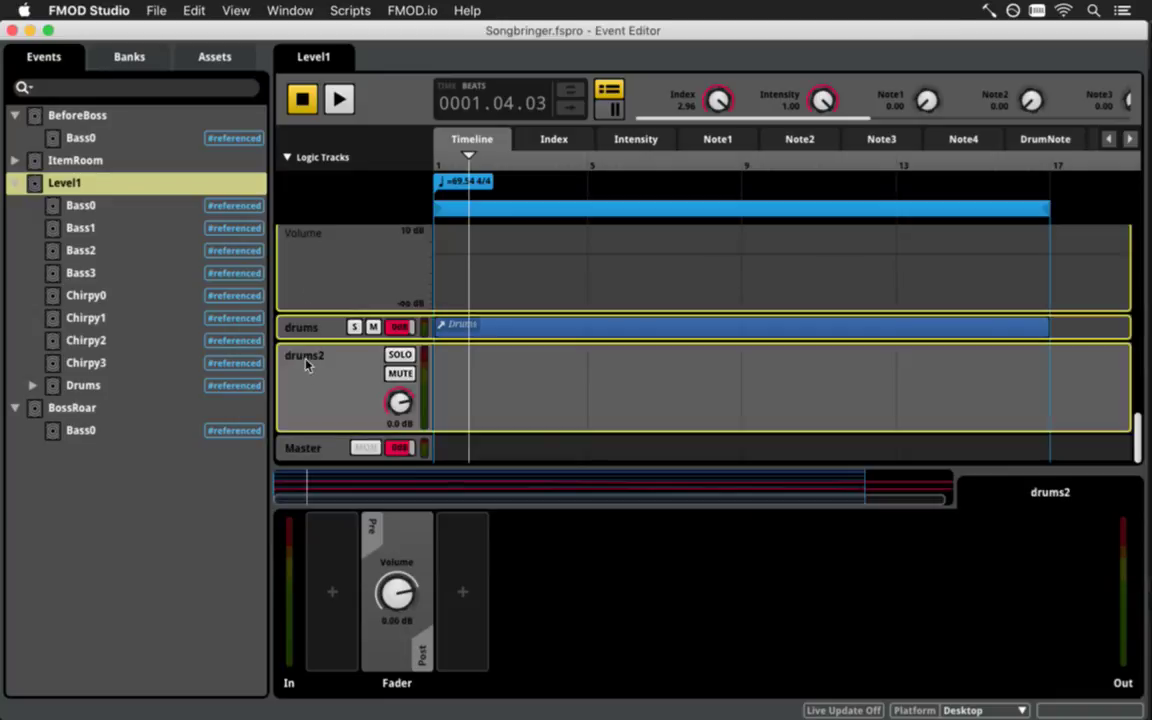
right_click(311, 329)
mouse_move(335, 420)
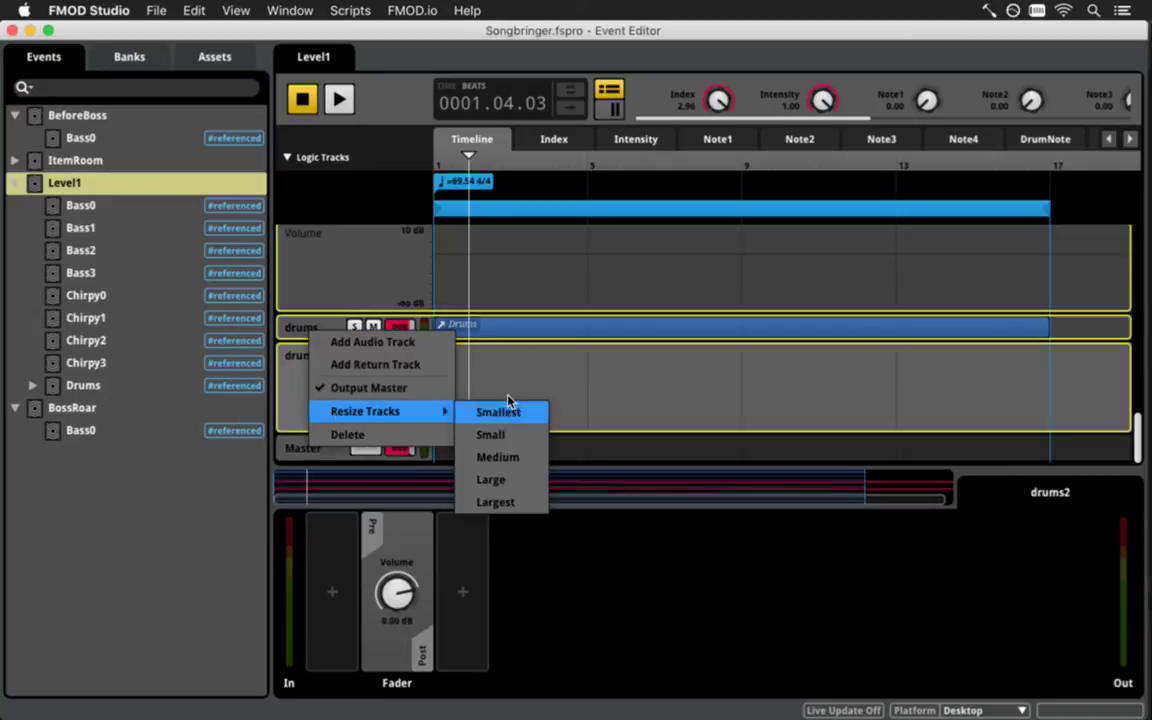
left_click(522, 410)
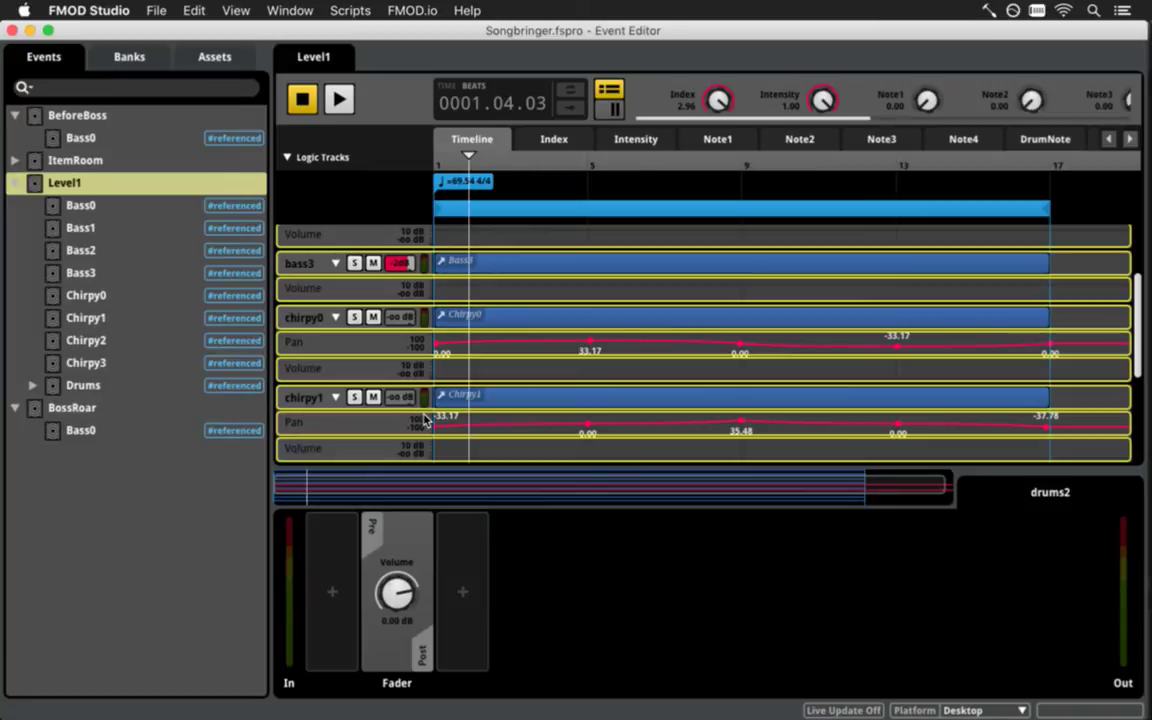
Select the bass0 track, audition the Level1 event from the start of its timeline, and stop playback
scroll(419, 411, "up", 5)
left_click(309, 238)
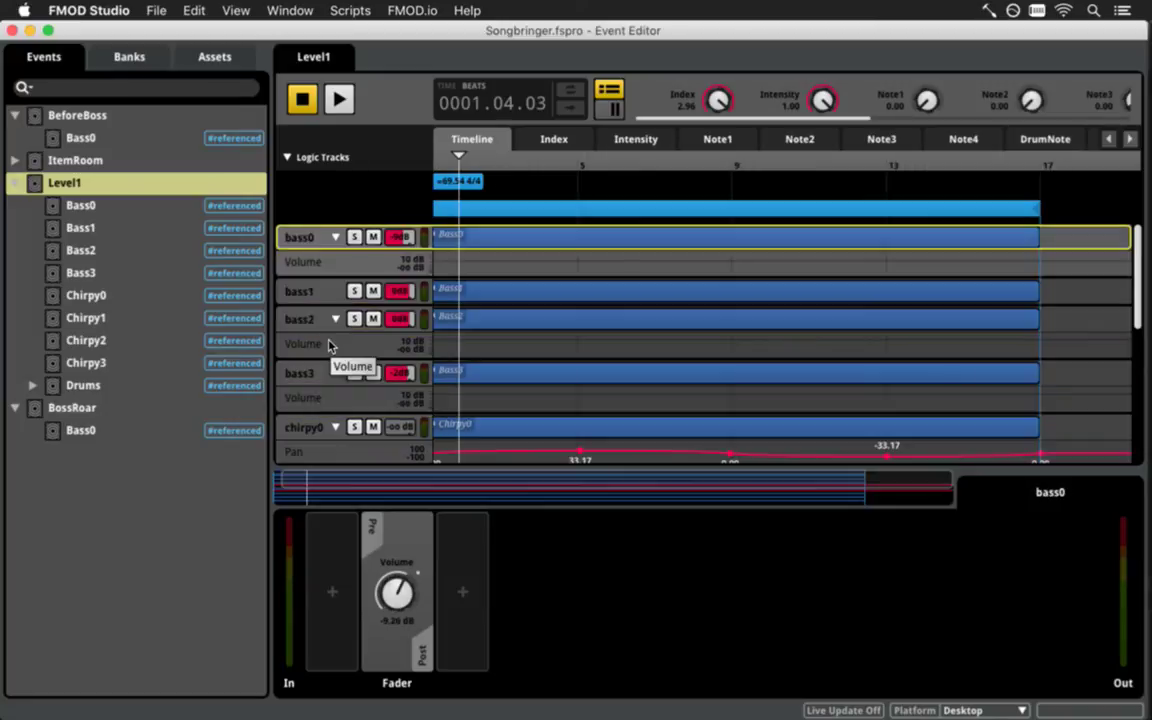
left_click(298, 104)
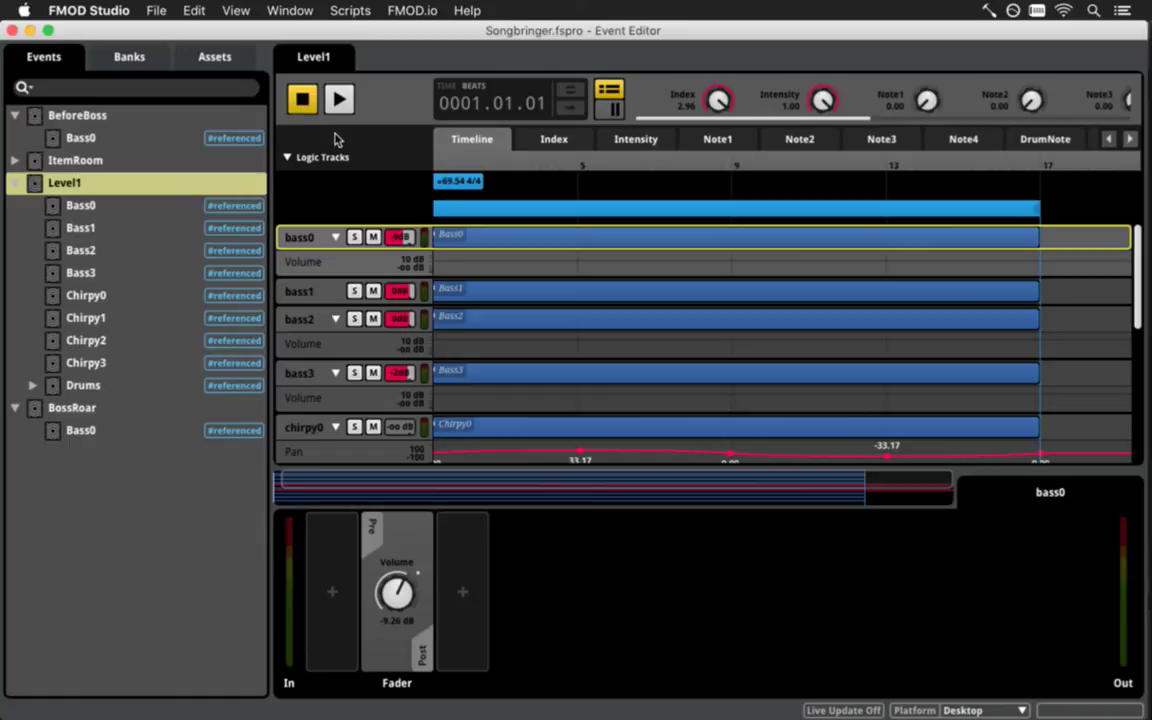
key("space")
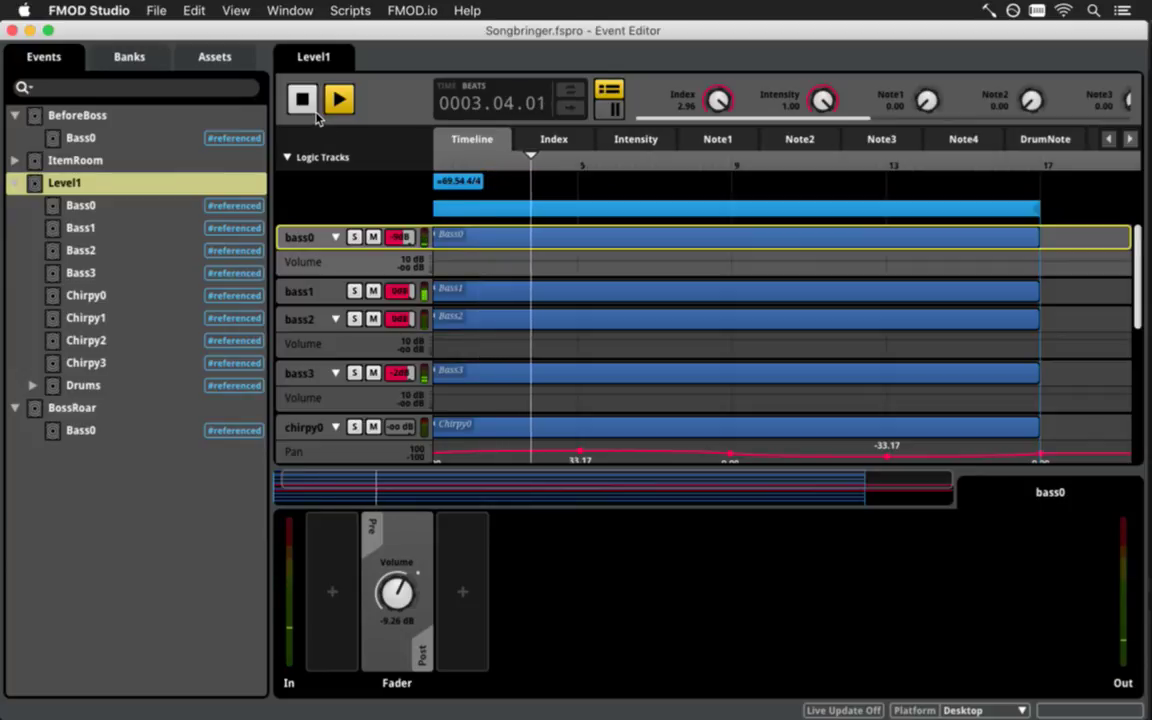
left_click(305, 102)
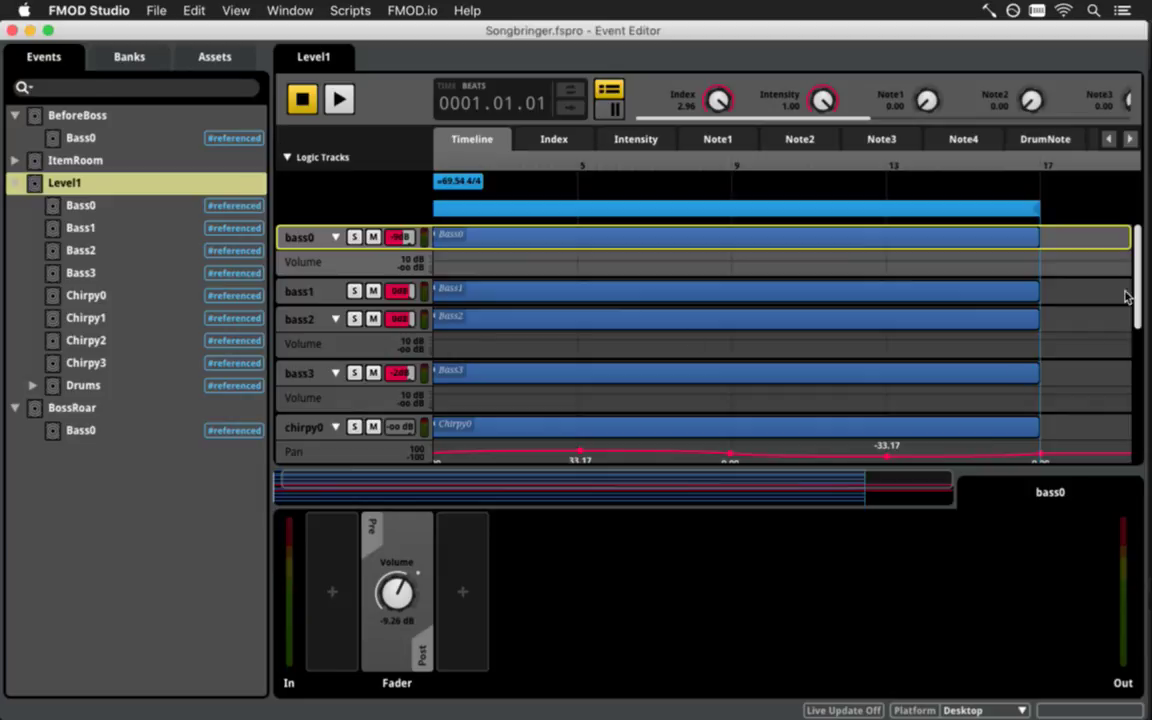
Check Level1's lower tracks down to Master, open its Drums event, audition it briefly, and return the playhead to the start
scroll(1136, 335, "down", 2)
scroll(1136, 335, "down", 10)
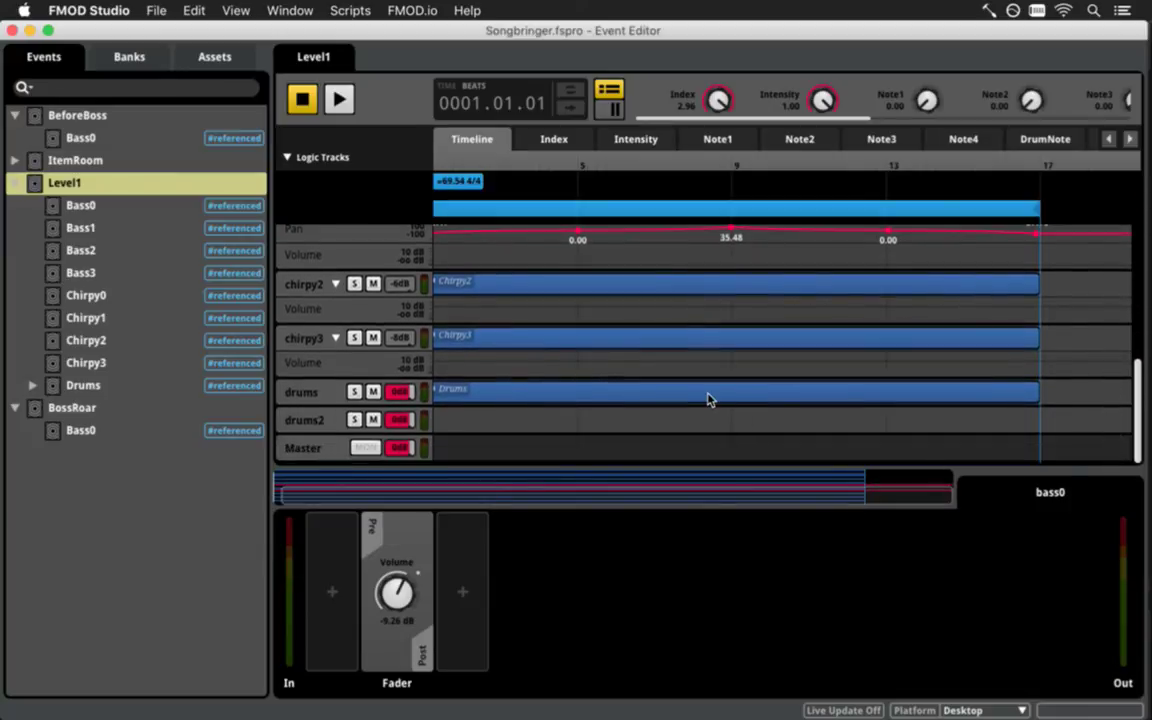
left_click(100, 385)
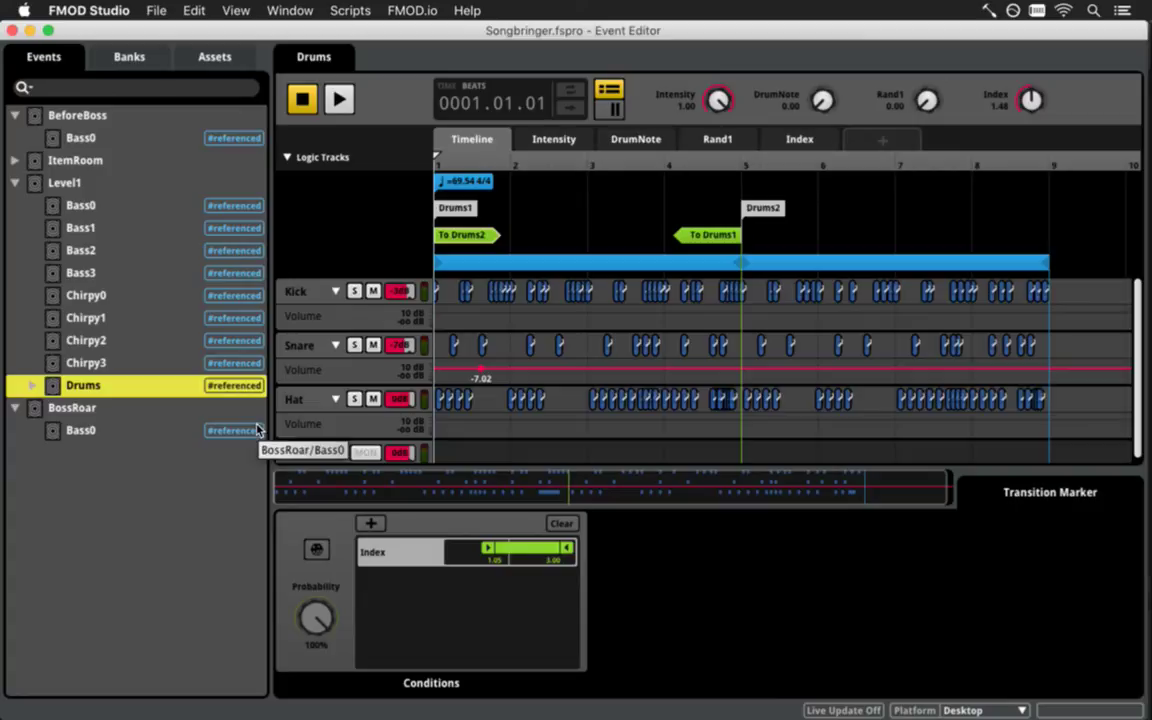
key("space")
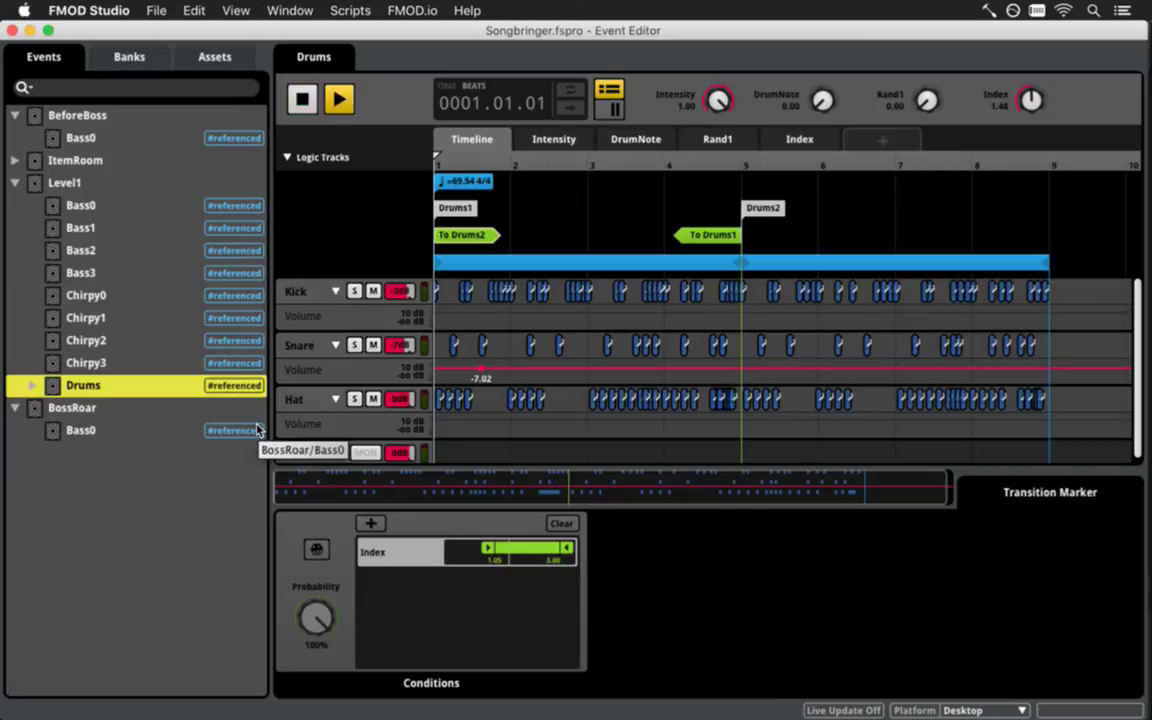
key("space")
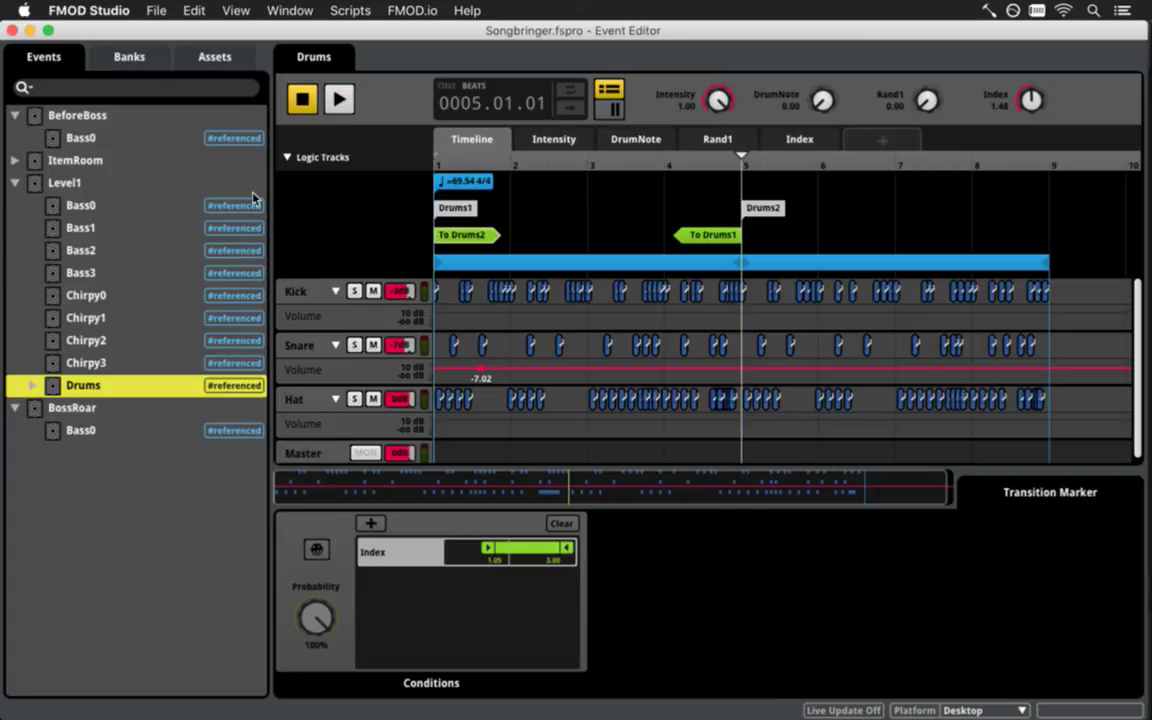
left_click(304, 104)
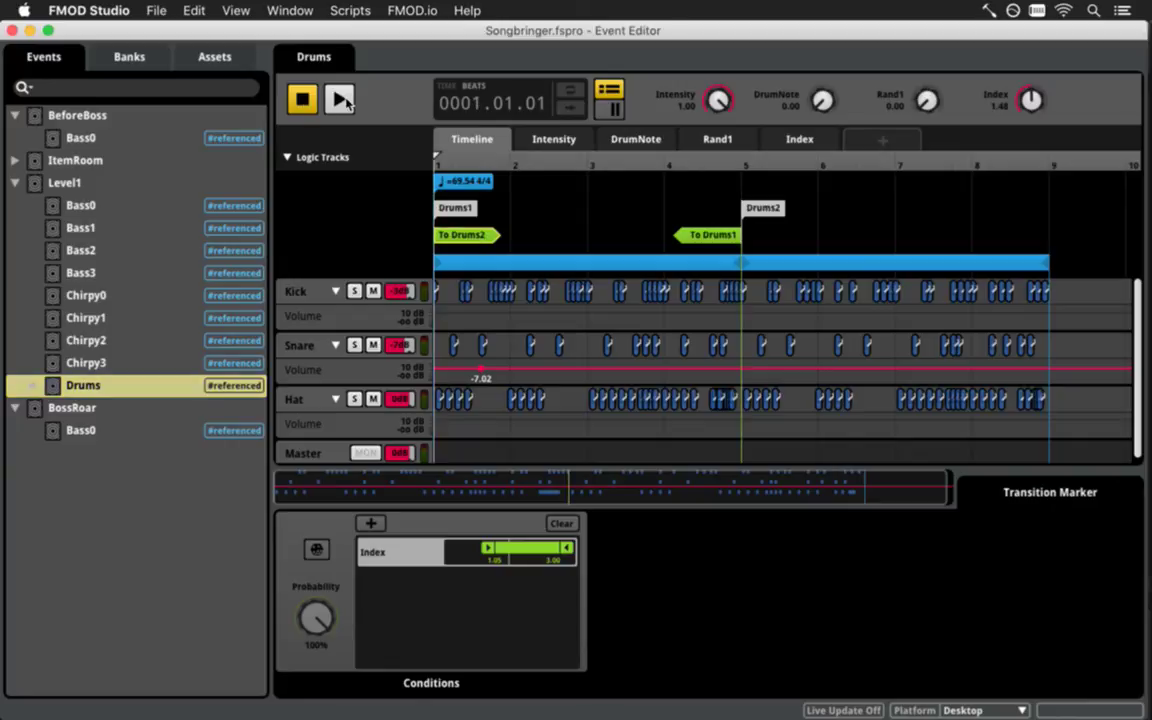
Set the Drums event's Index parameter to 1.02, audition the event from the Drums1 marker, and stop playback
left_click(341, 101)
left_click(304, 104)
left_click(741, 160)
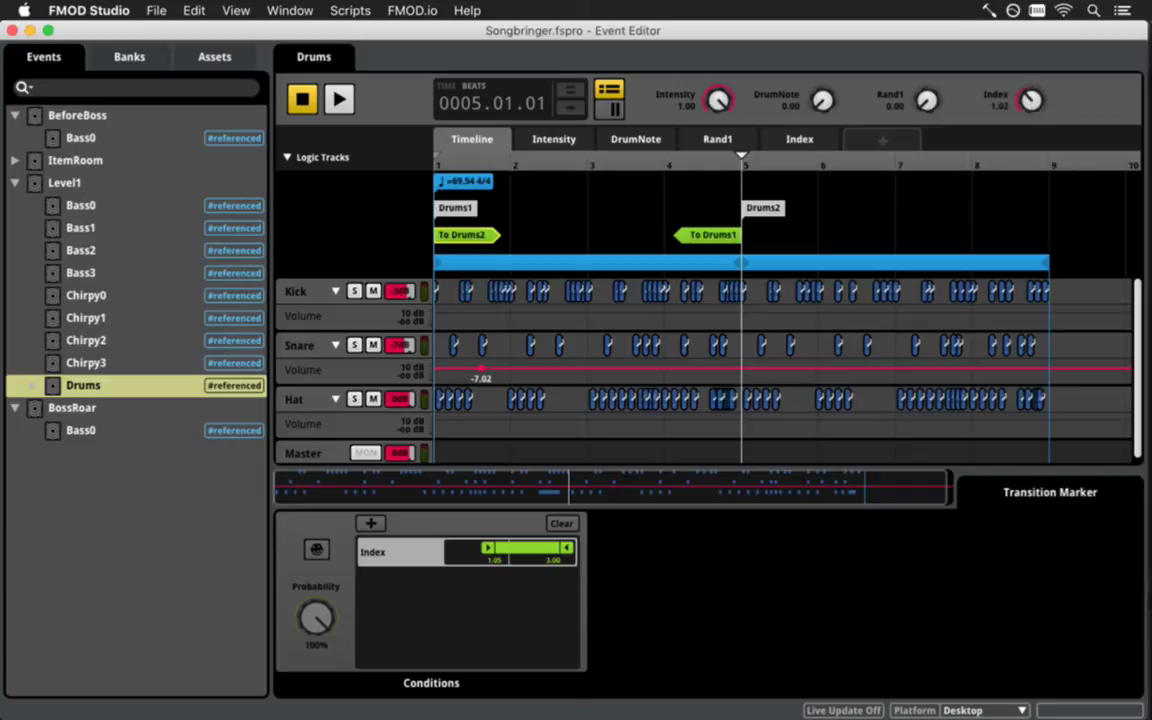
left_click(303, 101)
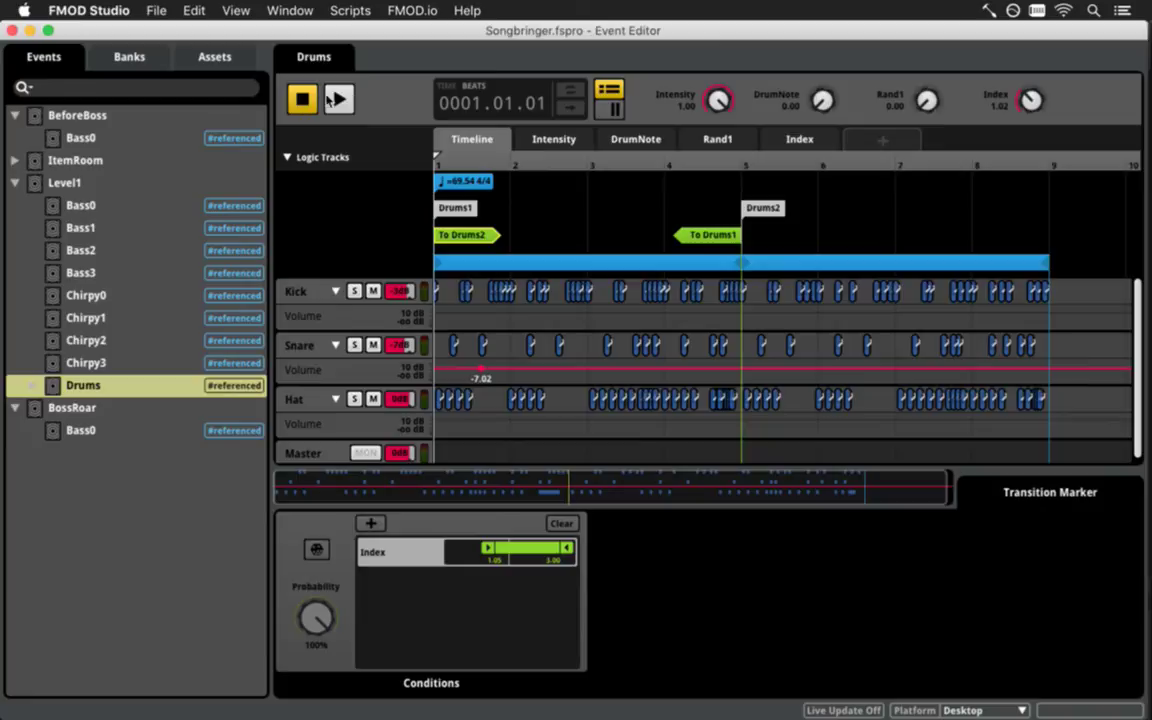
left_click(340, 99)
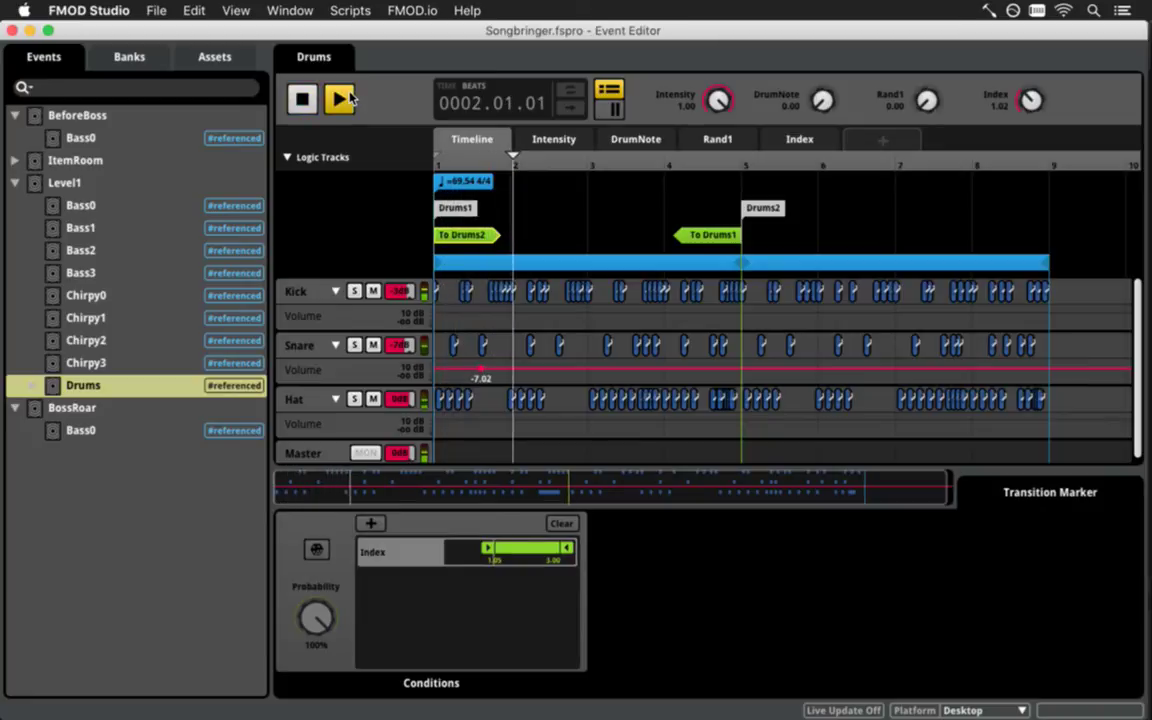
left_click(612, 103)
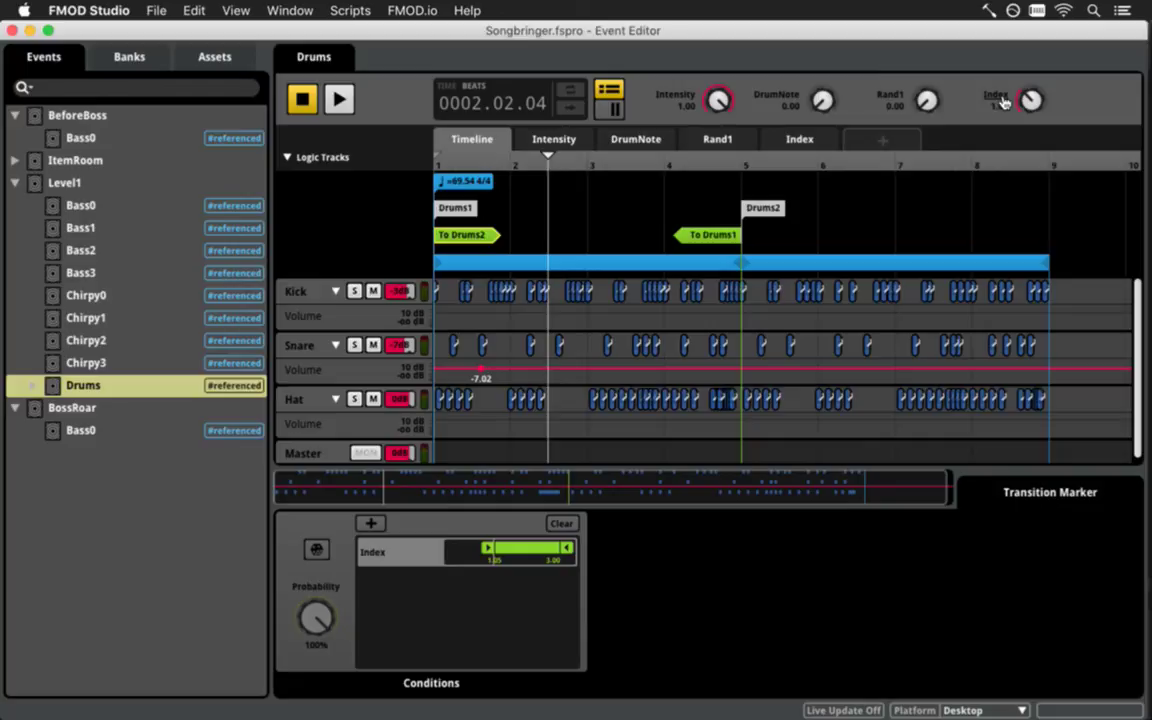
mouse_move(1138, 272)
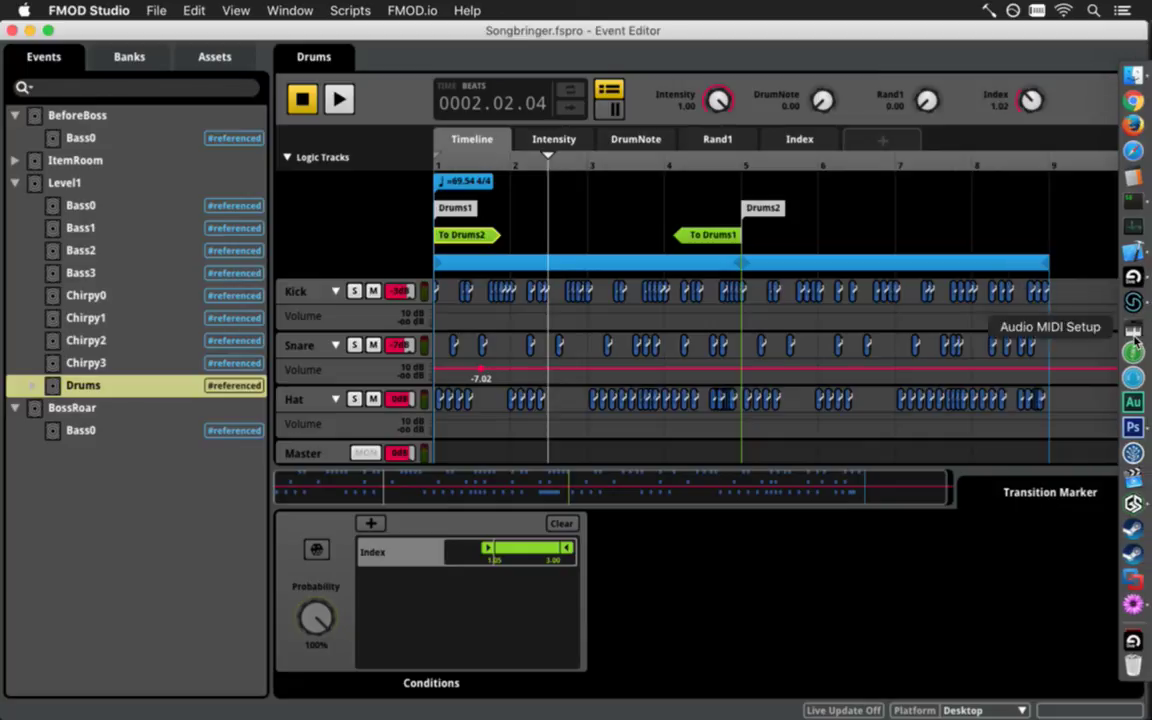